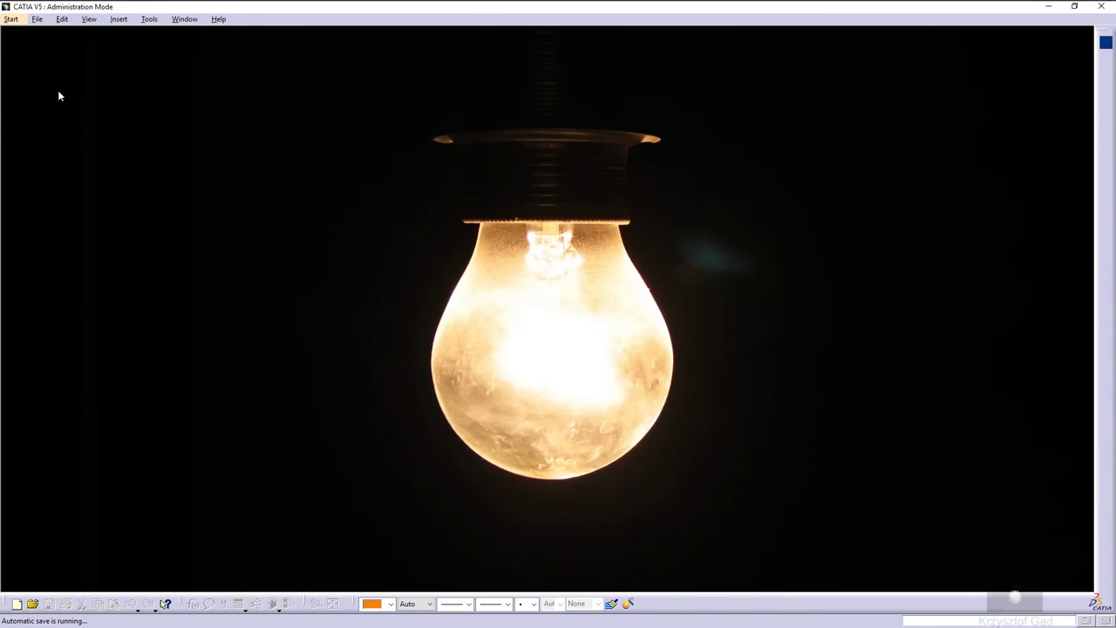
# Create a new Assembly Design product with part number 'Concrete Mixer Assembly'.
pyautogui.click(11, 19)
pyautogui.moveTo(47, 136)
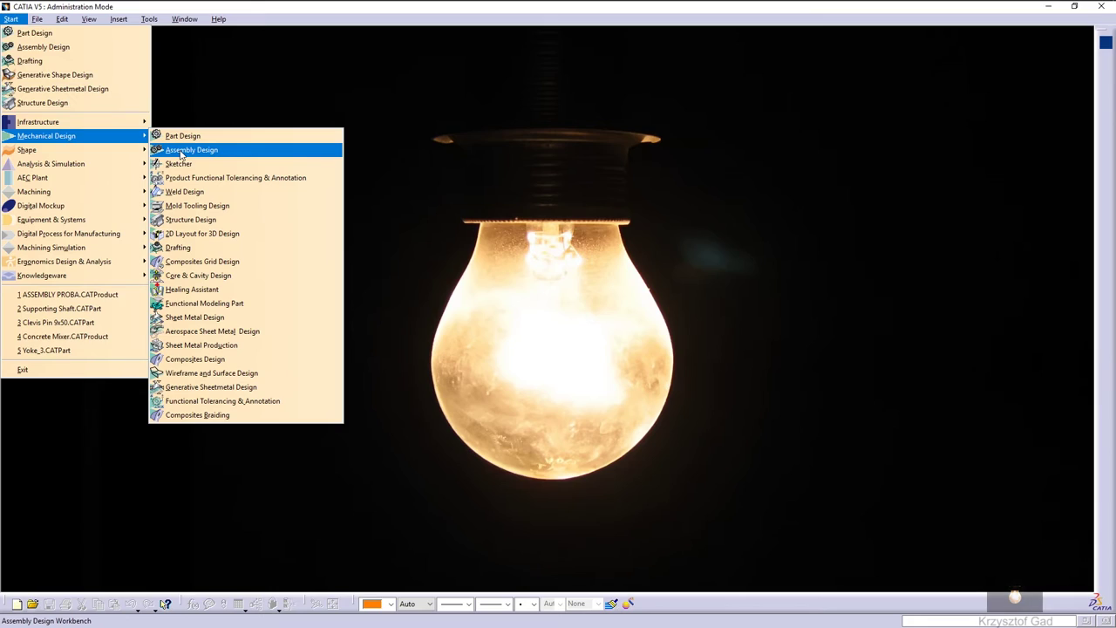
pyautogui.click(181, 152)
pyautogui.rightClick(61, 50)
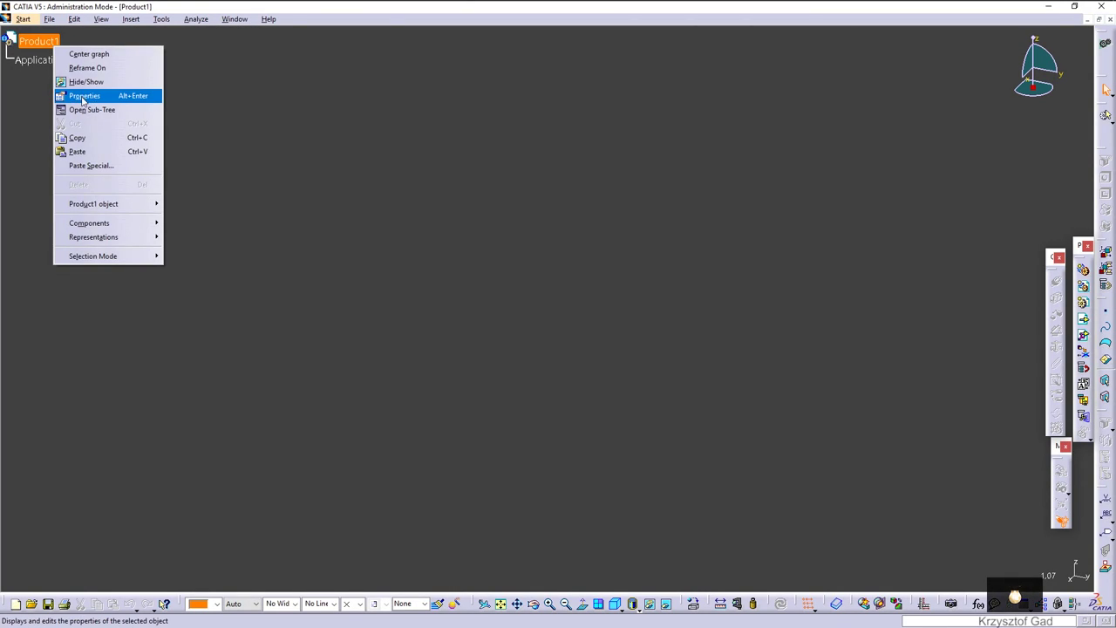
pyautogui.click(82, 94)
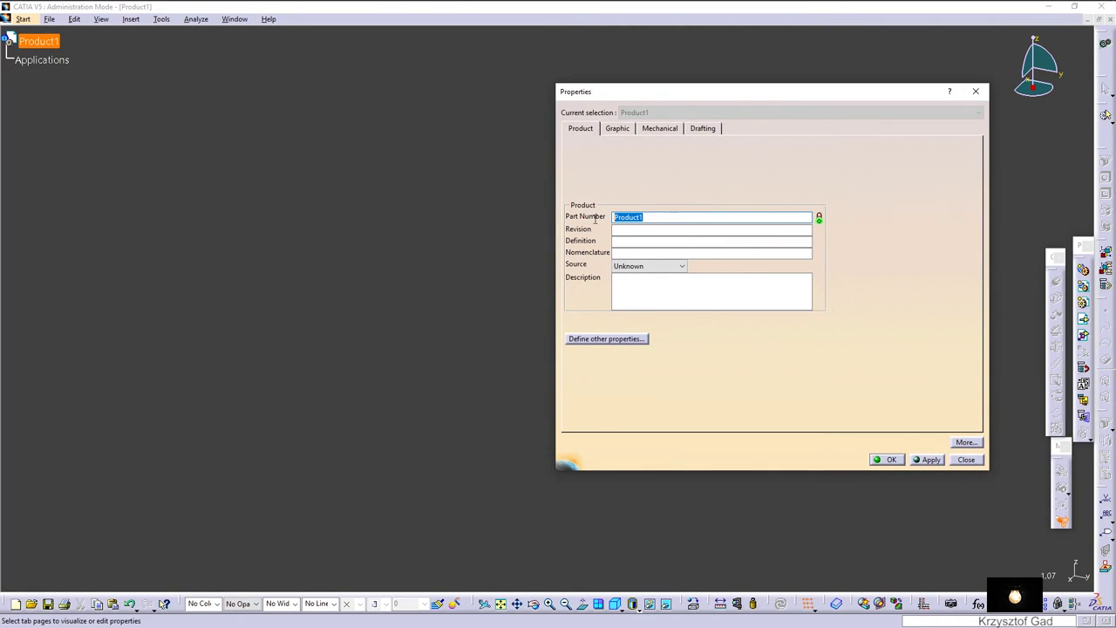
pyautogui.click(887, 458)
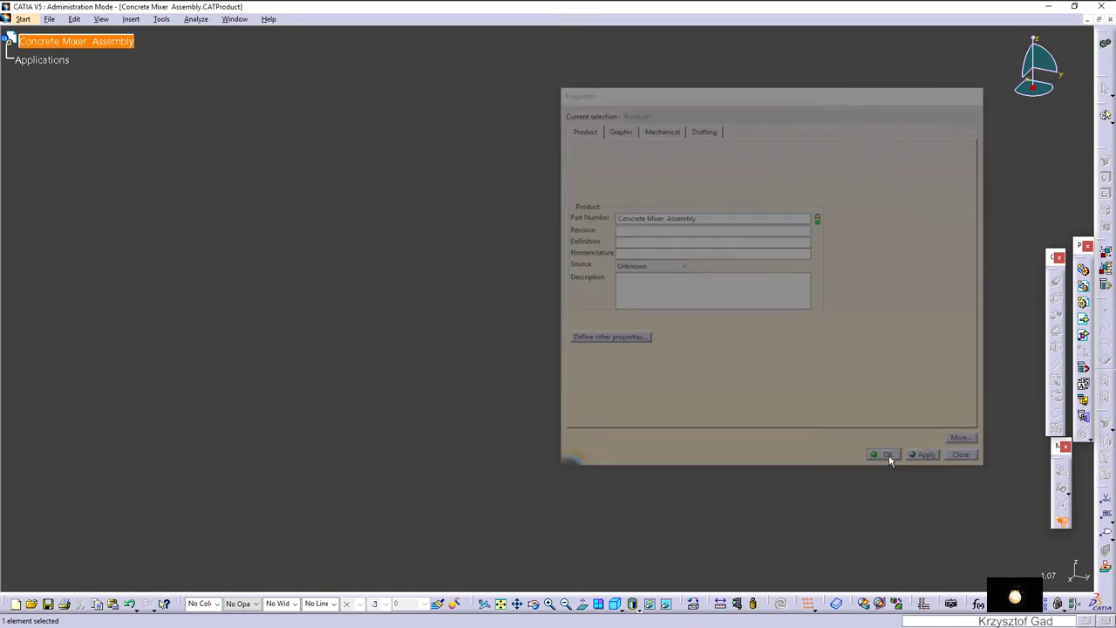
# Insert Main Frame Assembly.CATProduct as an existing component and fix it in place.
pyautogui.rightClick(128, 53)
pyautogui.moveTo(164, 217)
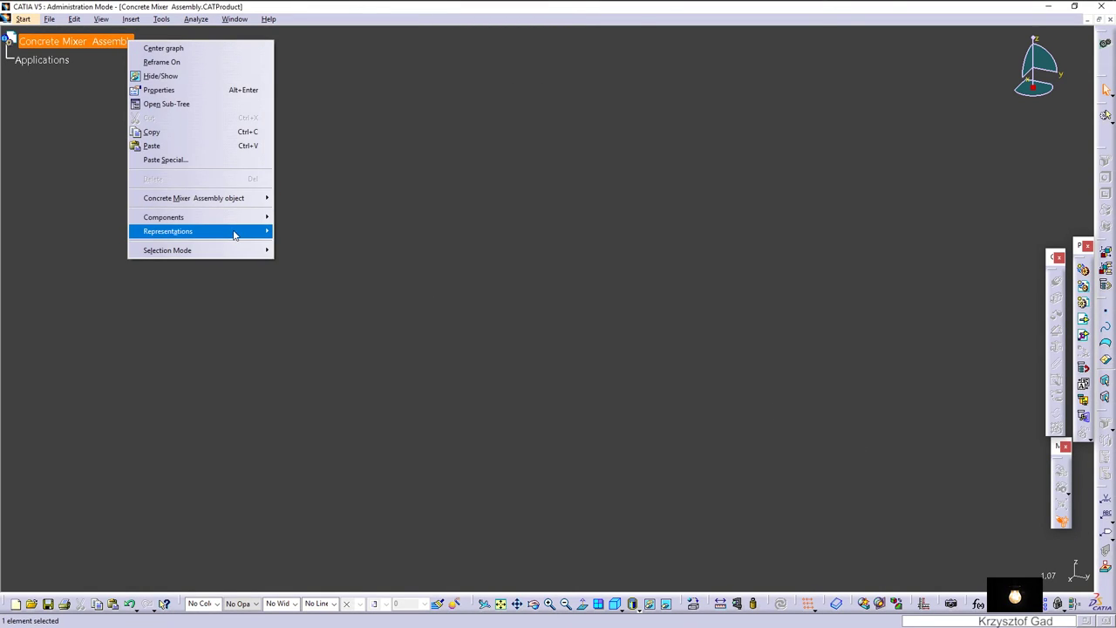
pyautogui.click(338, 276)
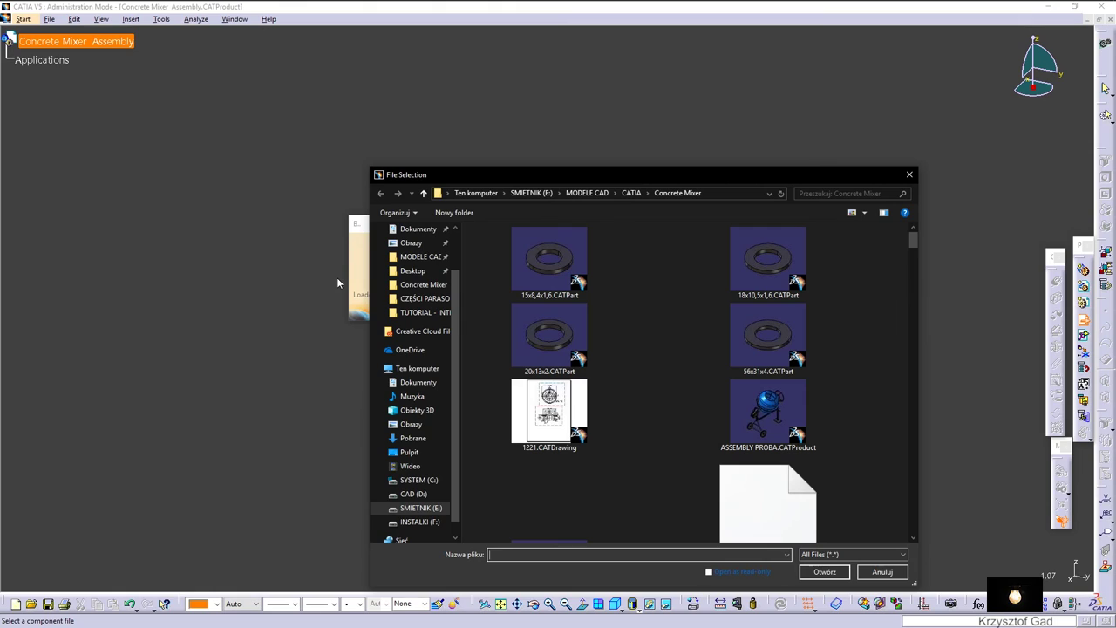
pyautogui.write('m')
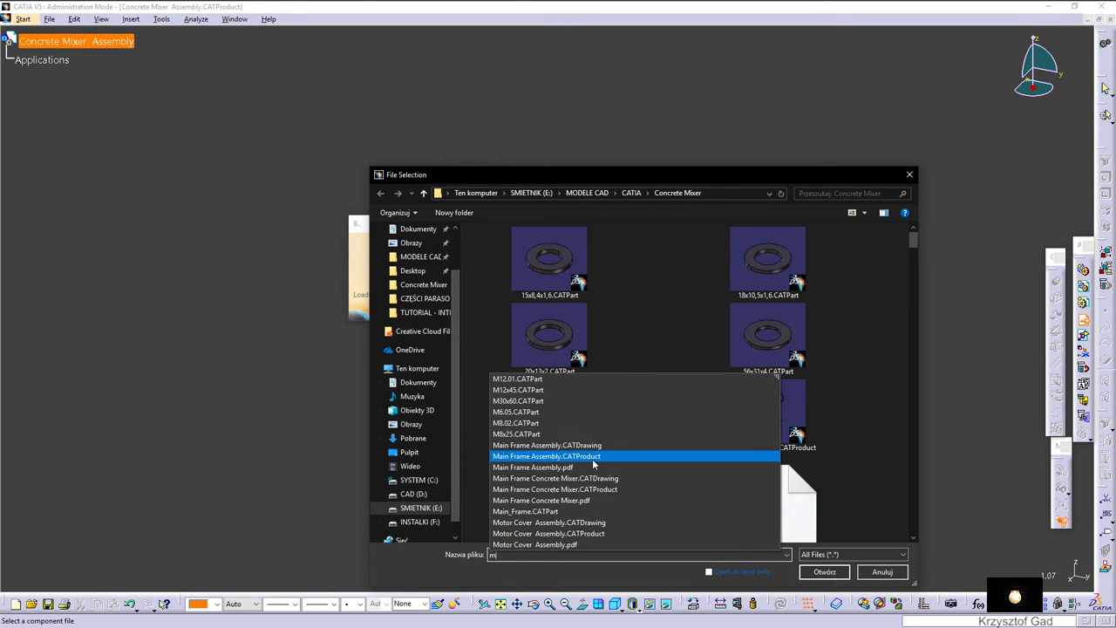
pyautogui.click(593, 457)
pyautogui.click(820, 572)
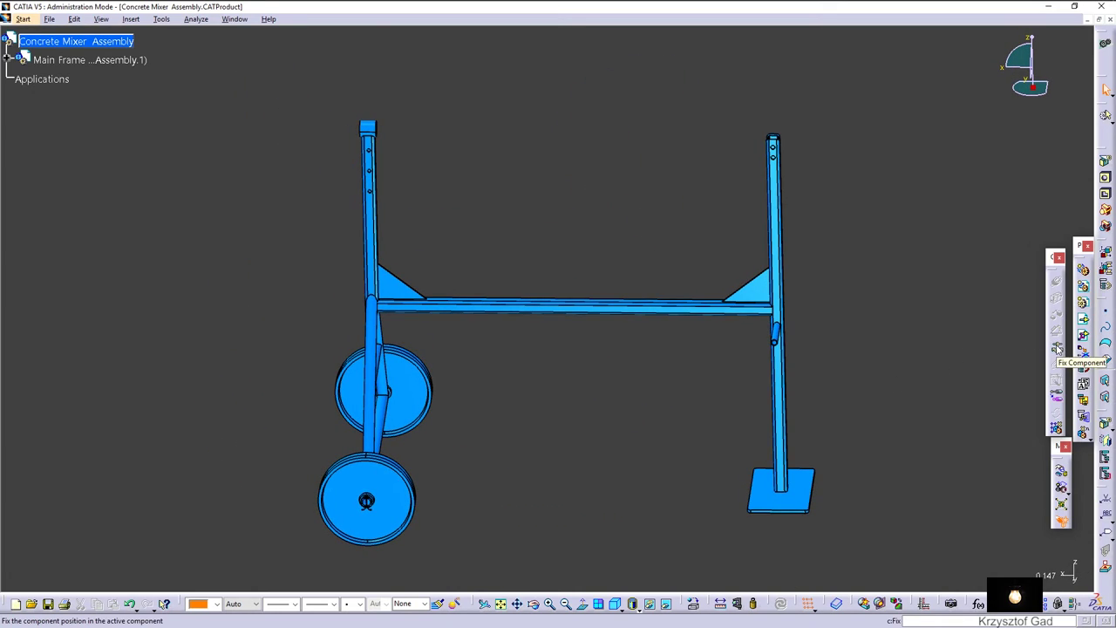
pyautogui.click(785, 305)
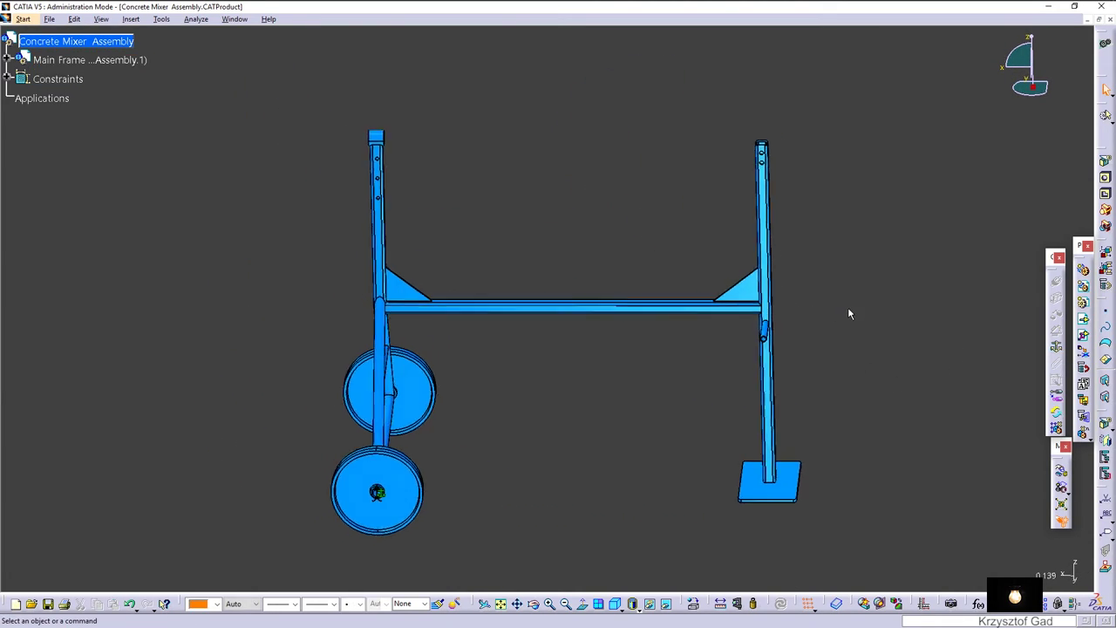
# Insert Yoke Bushing Assembly.CATProduct as another existing component.
pyautogui.click(1083, 321)
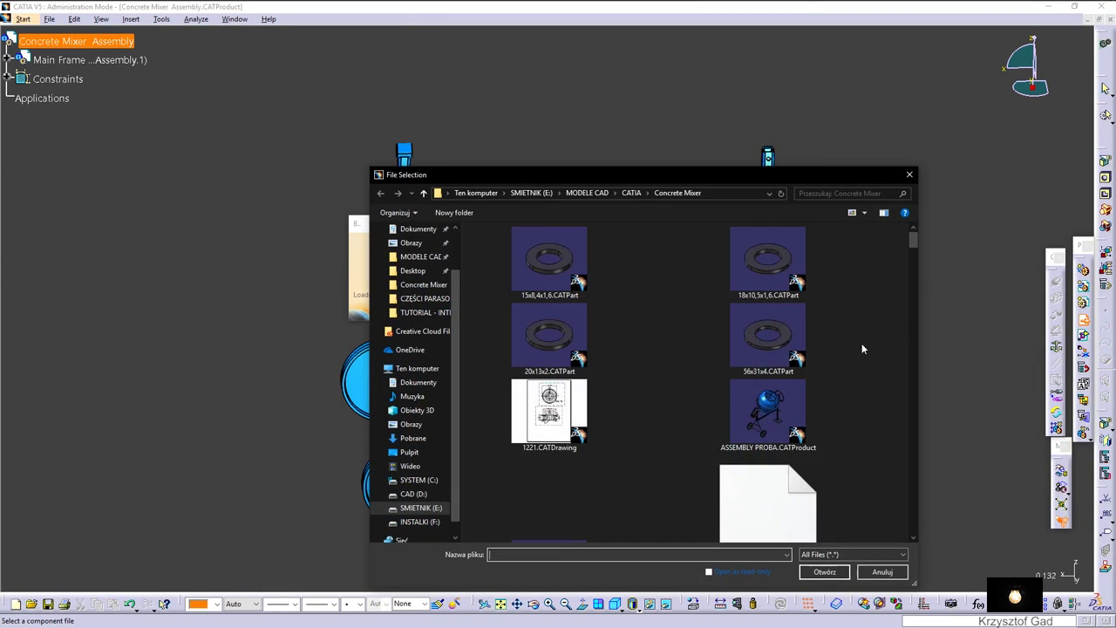
pyautogui.write('y')
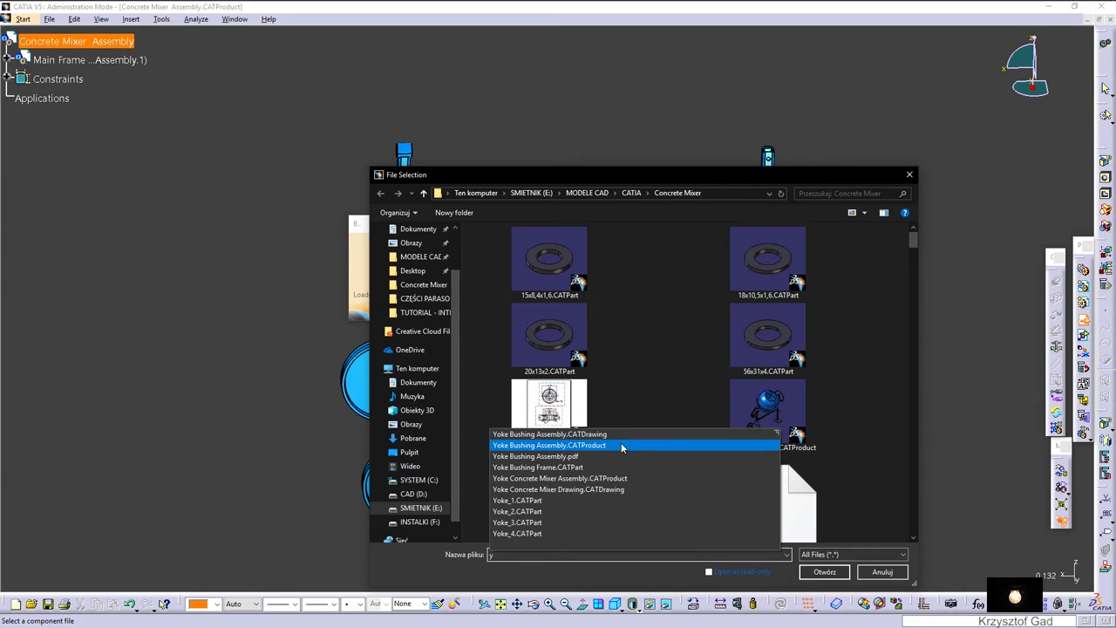
pyautogui.click(621, 444)
pyautogui.click(822, 572)
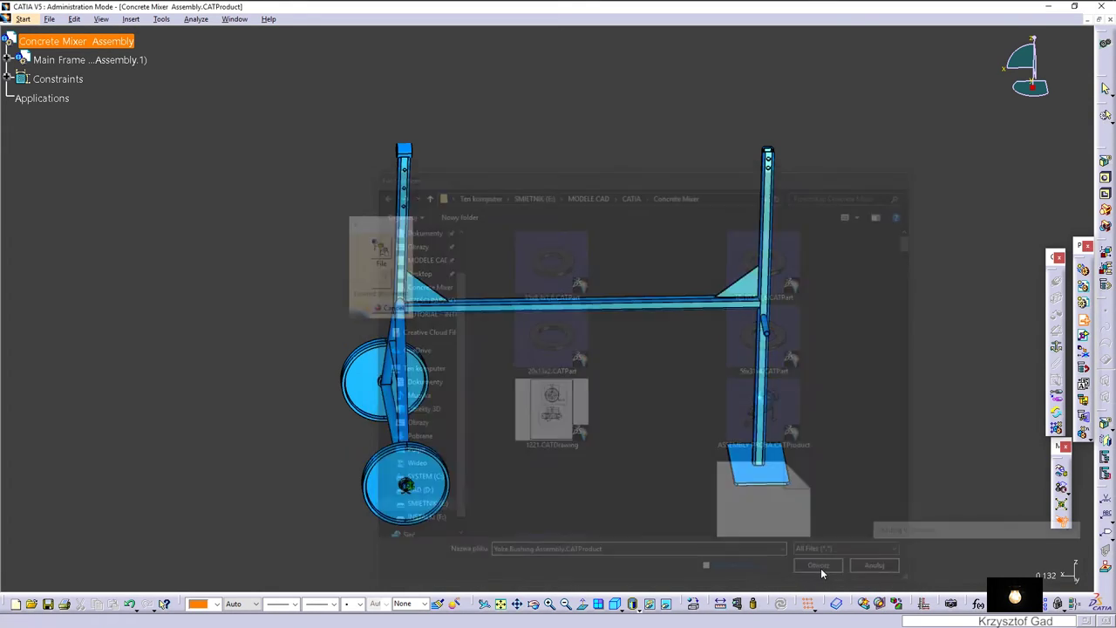
# Snap the compass to the yoke bushing and lift it above the frame.
pyautogui.rightClick(1034, 99)
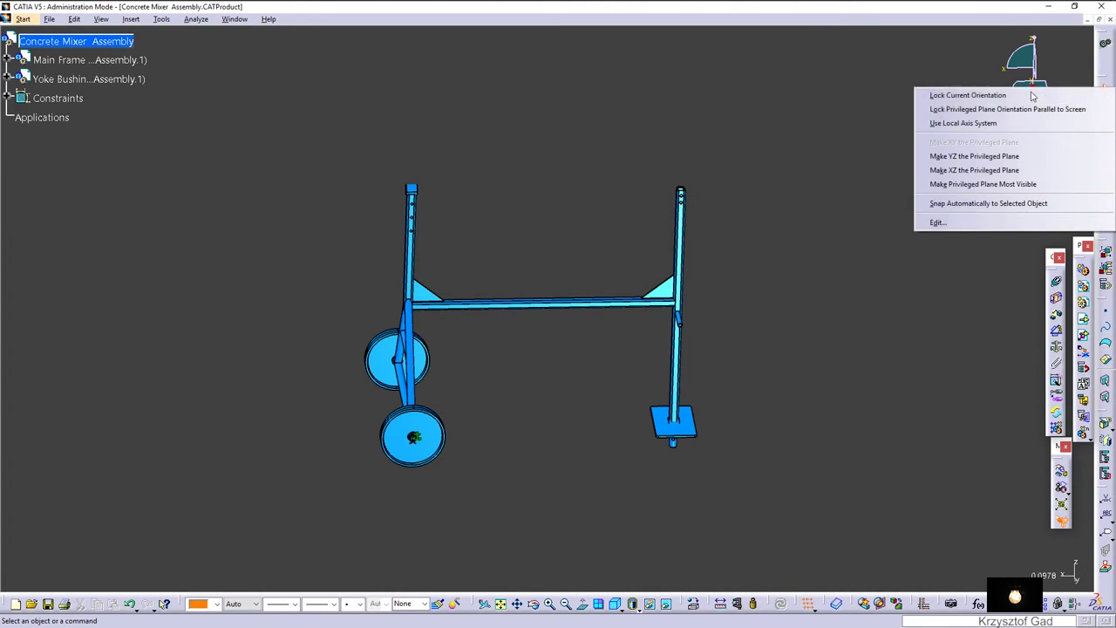
pyautogui.click(968, 193)
pyautogui.click(126, 80)
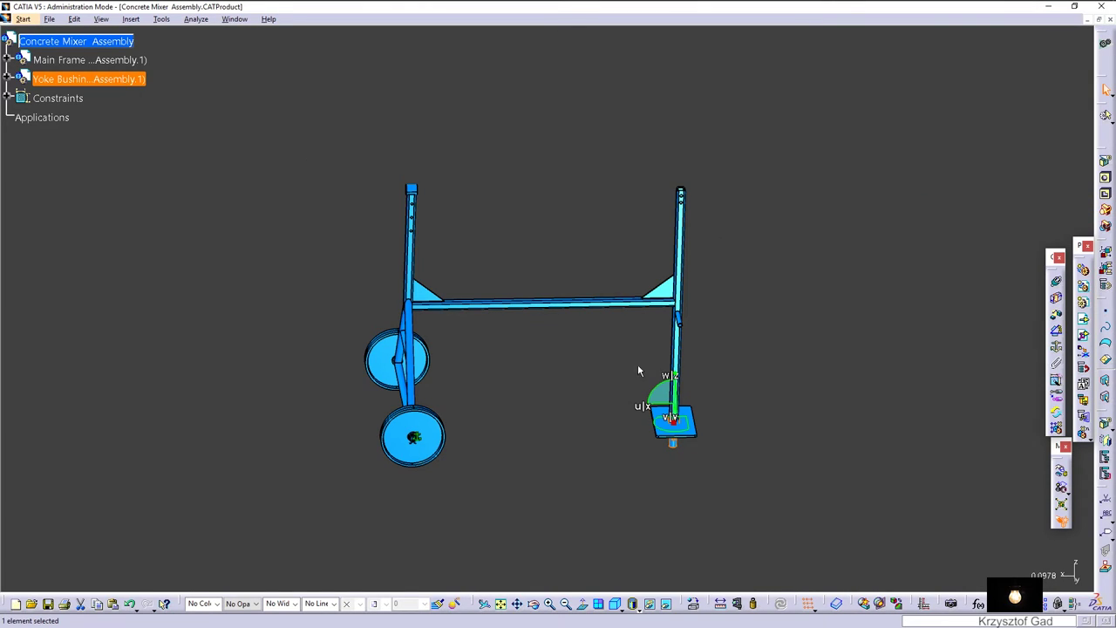
pyautogui.moveTo(677, 401); pyautogui.dragTo(679, 335)
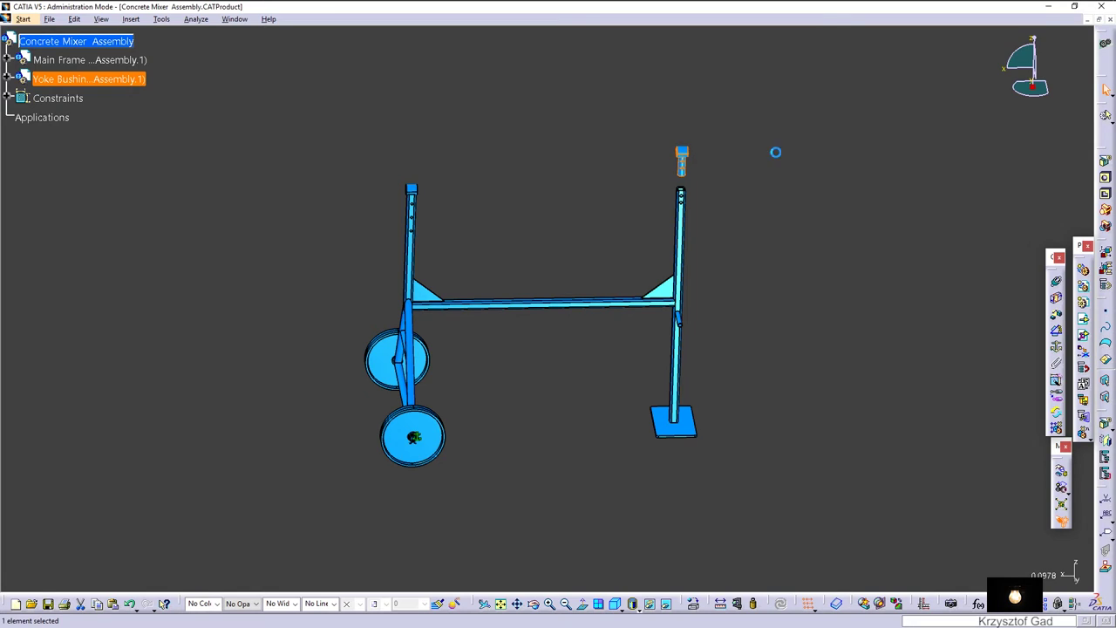
pyautogui.click(780, 182)
pyautogui.middleClick(681, 165)
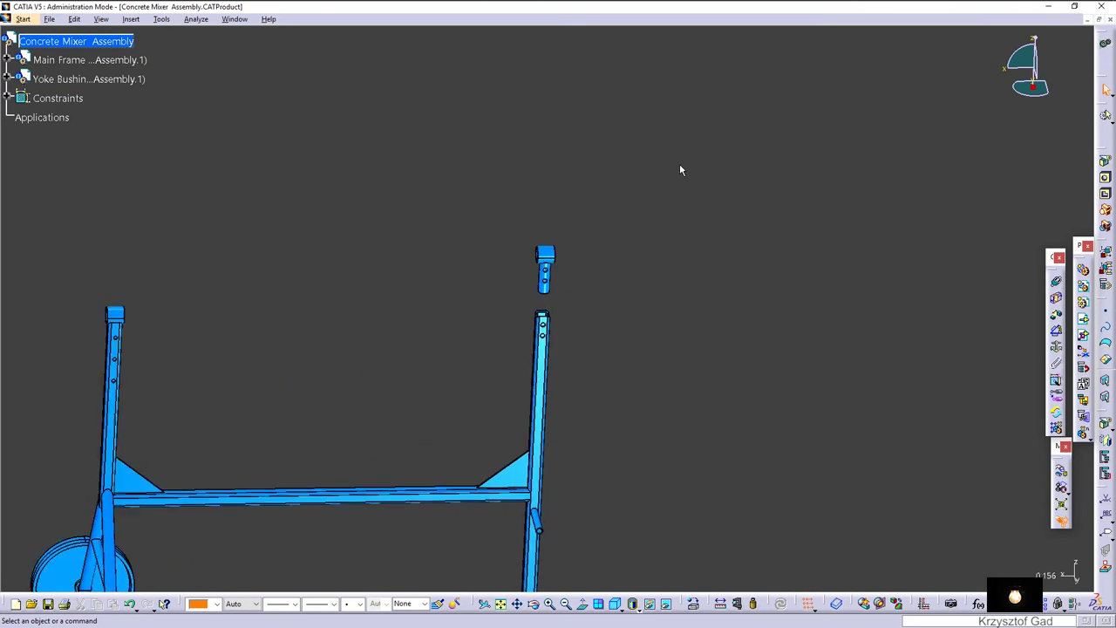
pyautogui.scroll(5, 680, 163)
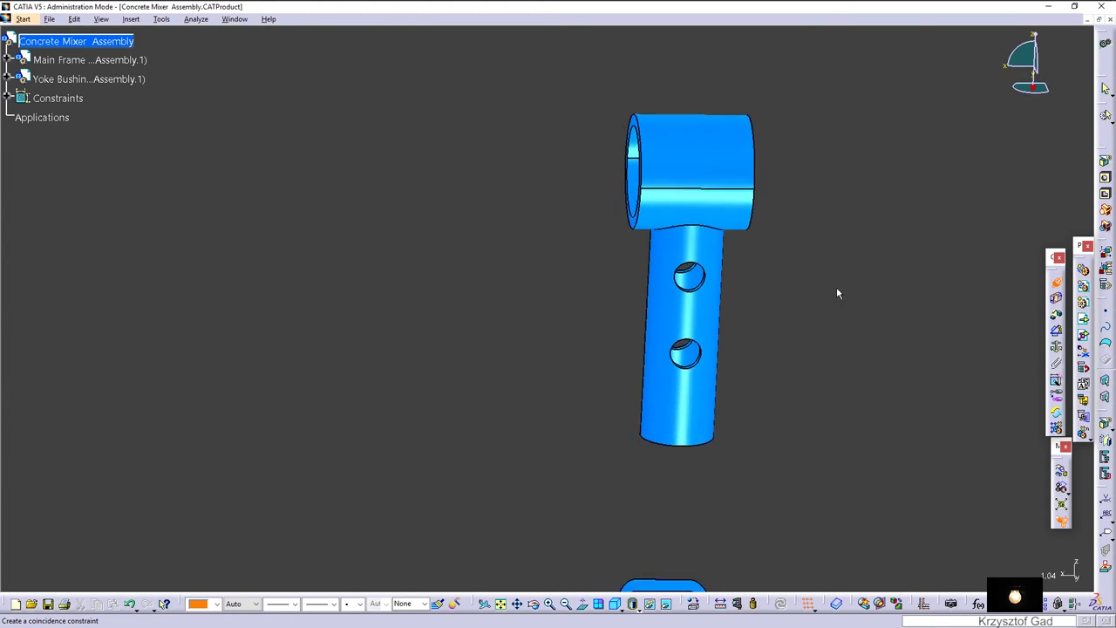
# Make the yoke bushing hole axis coincide with the frame post hole axis.
pyautogui.click(681, 430)
pyautogui.scroll(-5, 681, 430)
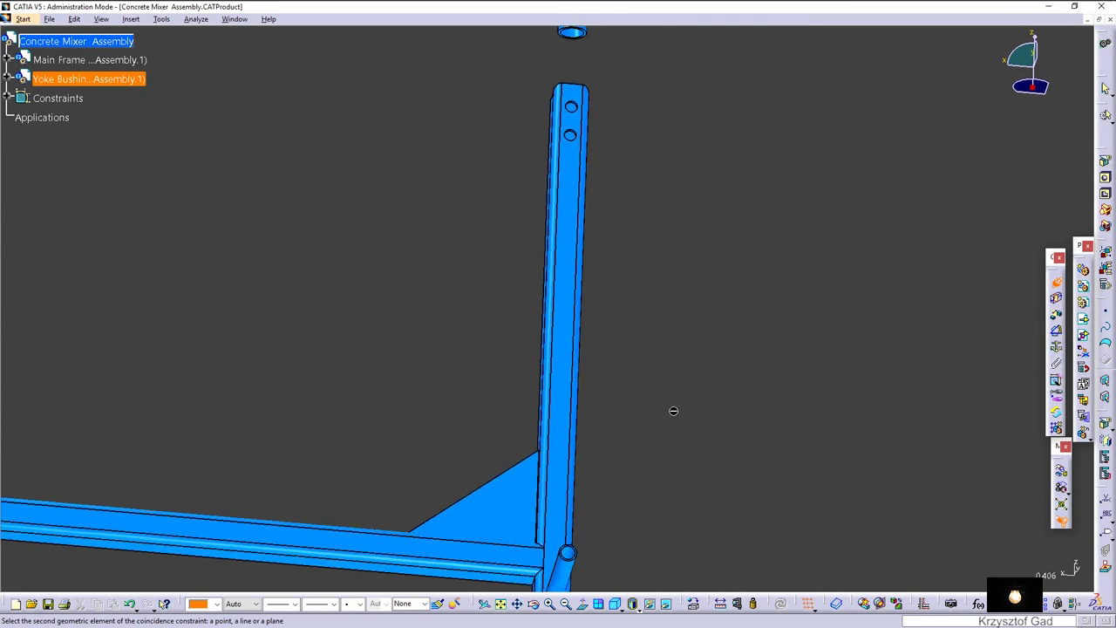
pyautogui.middleClick(673, 411)
pyautogui.scroll(5, 633, 352)
pyautogui.click(675, 311)
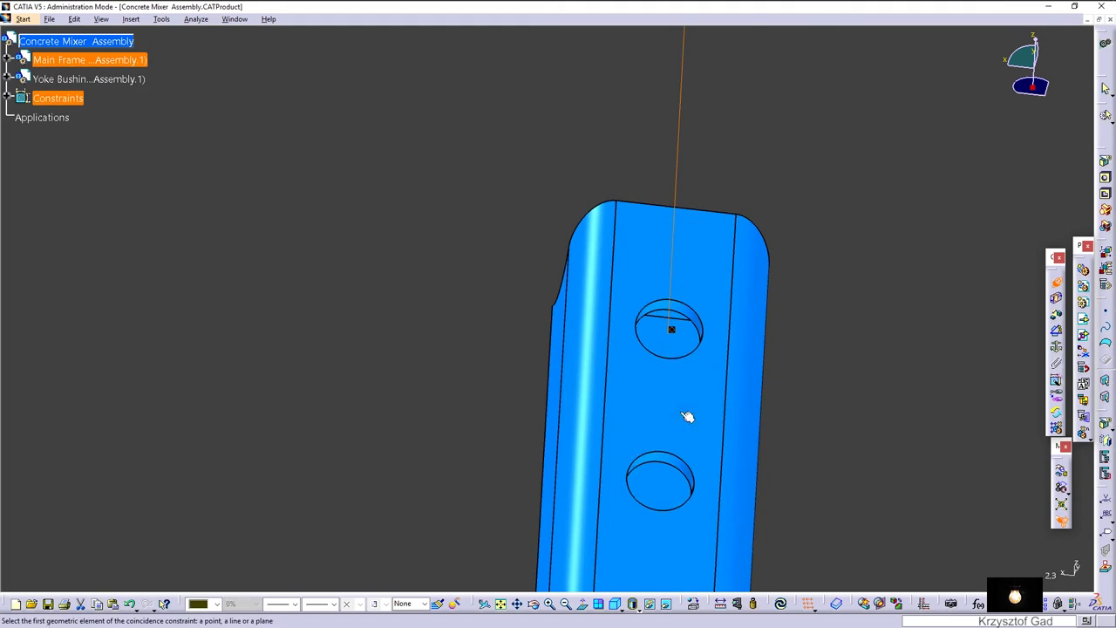
# Align the yoke's second hole axis with the frame tube axis, then update the assembly.
pyautogui.click(685, 466)
pyautogui.scroll(-5, 678, 460)
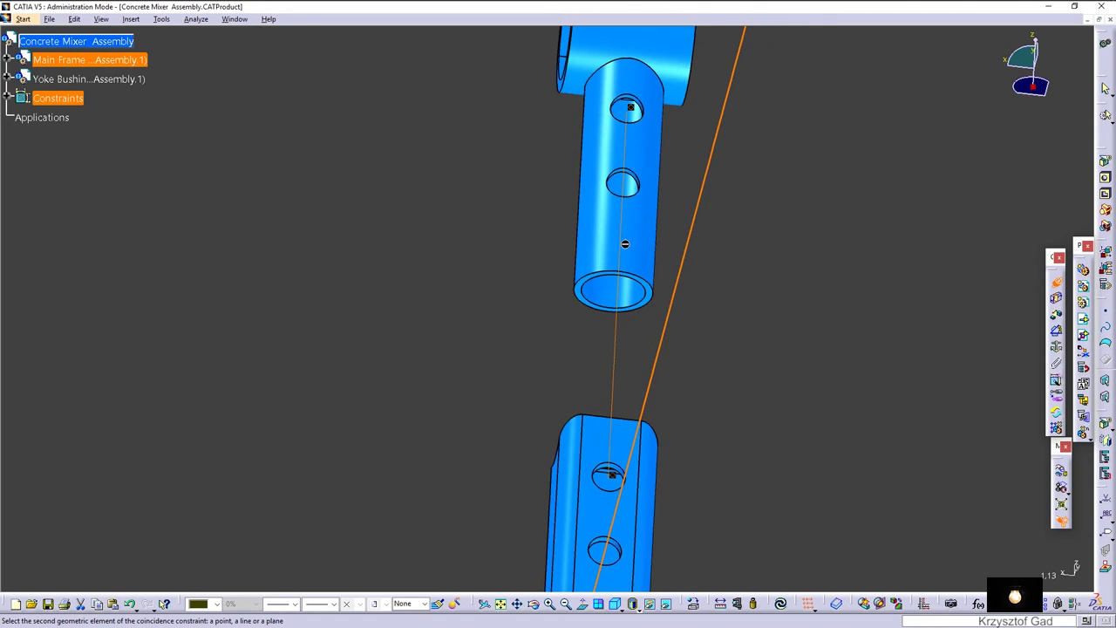
pyautogui.moveTo(634, 183); pyautogui.dragTo(704, 169, button='middle')
pyautogui.scroll(5, 772, 232)
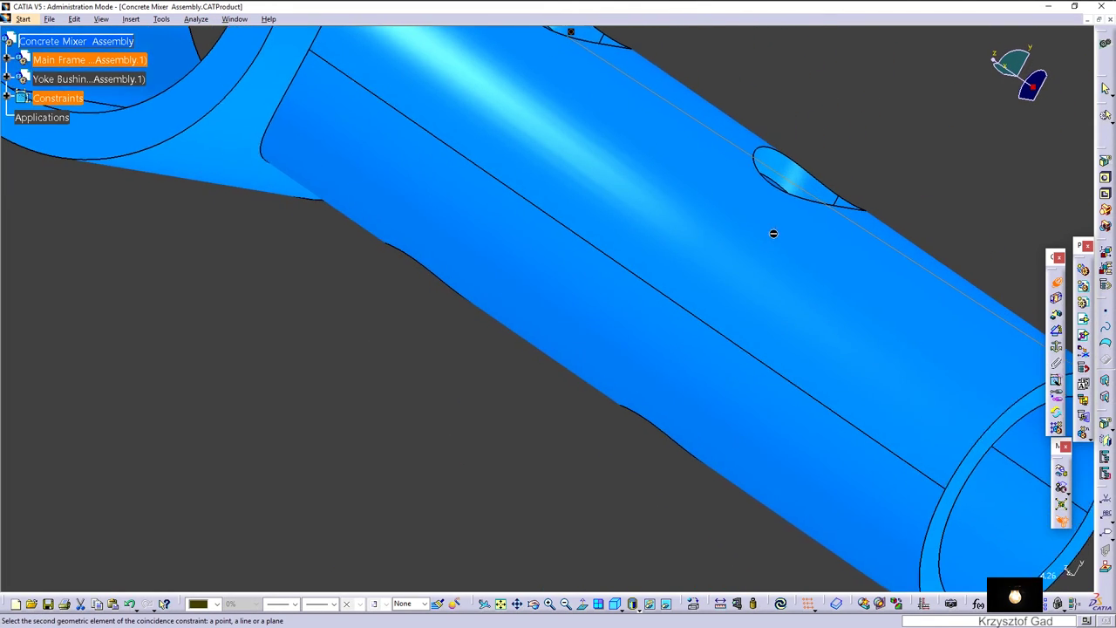
pyautogui.click(791, 170)
pyautogui.scroll(-4, 791, 170)
pyautogui.scroll(-2, 755, 197)
pyautogui.scroll(1, 445, 197)
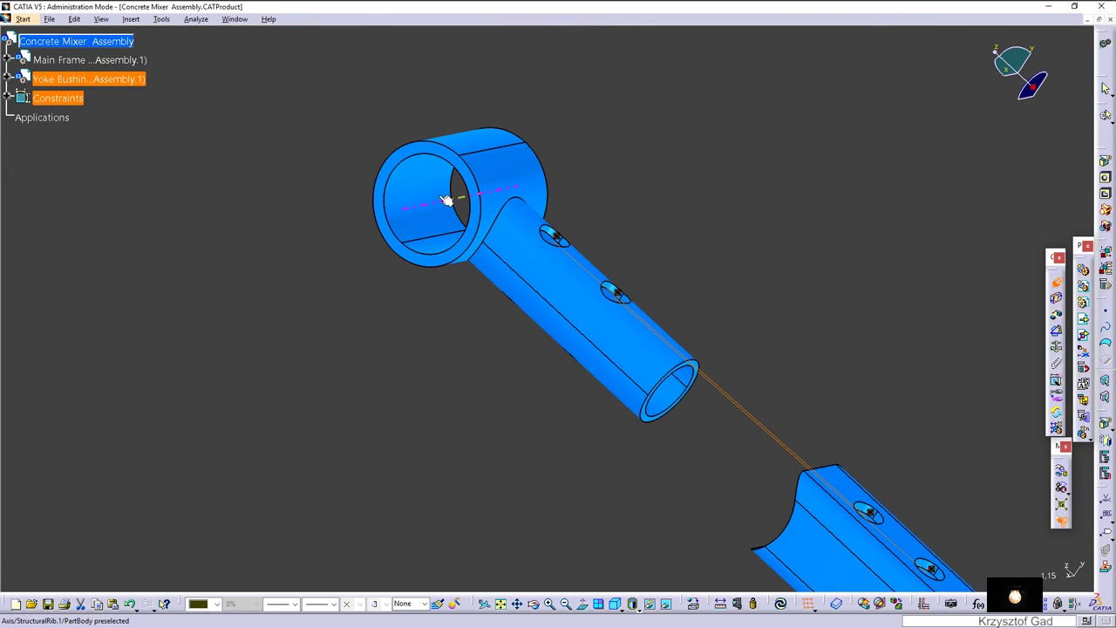
pyautogui.moveTo(531, 283); pyautogui.dragTo(692, 410, button='middle')
pyautogui.scroll(3, 627, 346)
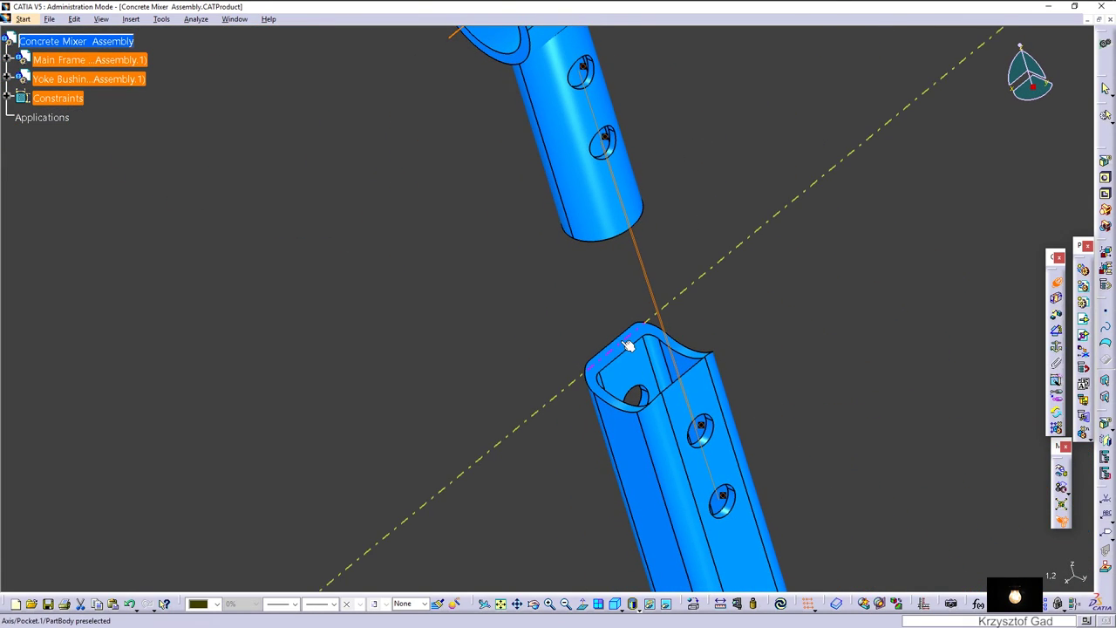
pyautogui.click(628, 346)
pyautogui.moveTo(628, 346)
pyautogui.mouseDown(button='middle')
pyautogui.moveTo(585, 439)
pyautogui.moveTo(784, 592)
pyautogui.mouseUp(button='middle')
pyautogui.click(781, 604)
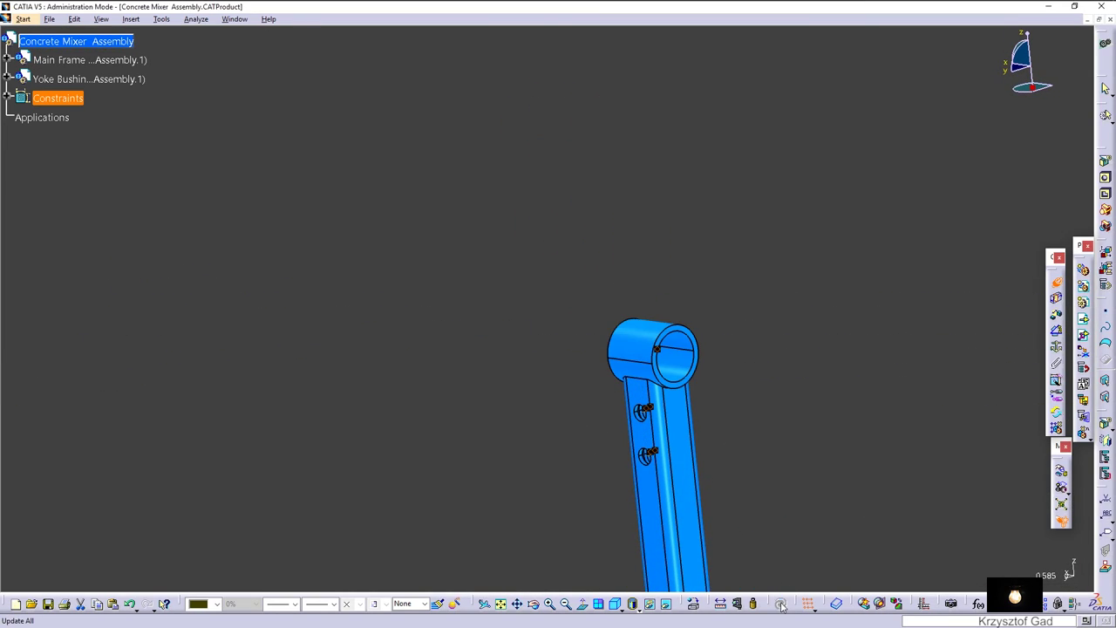
# Insert Handwheel Lock Assembly.CATProduct as an existing component.
pyautogui.rightClick(116, 46)
pyautogui.moveTo(144, 221)
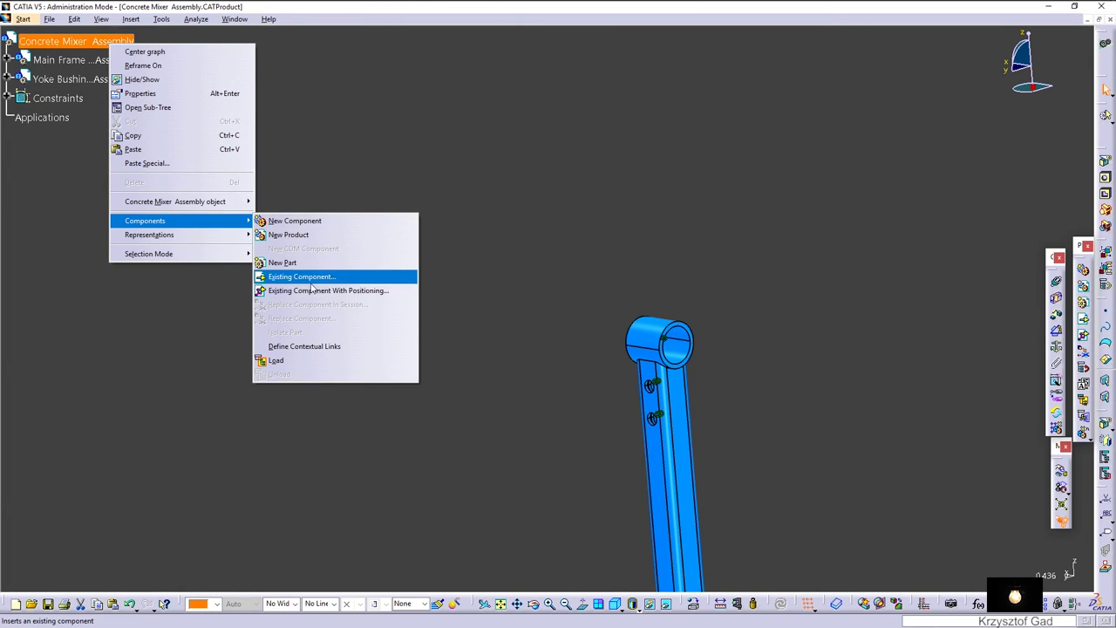
pyautogui.click(312, 277)
pyautogui.write('h')
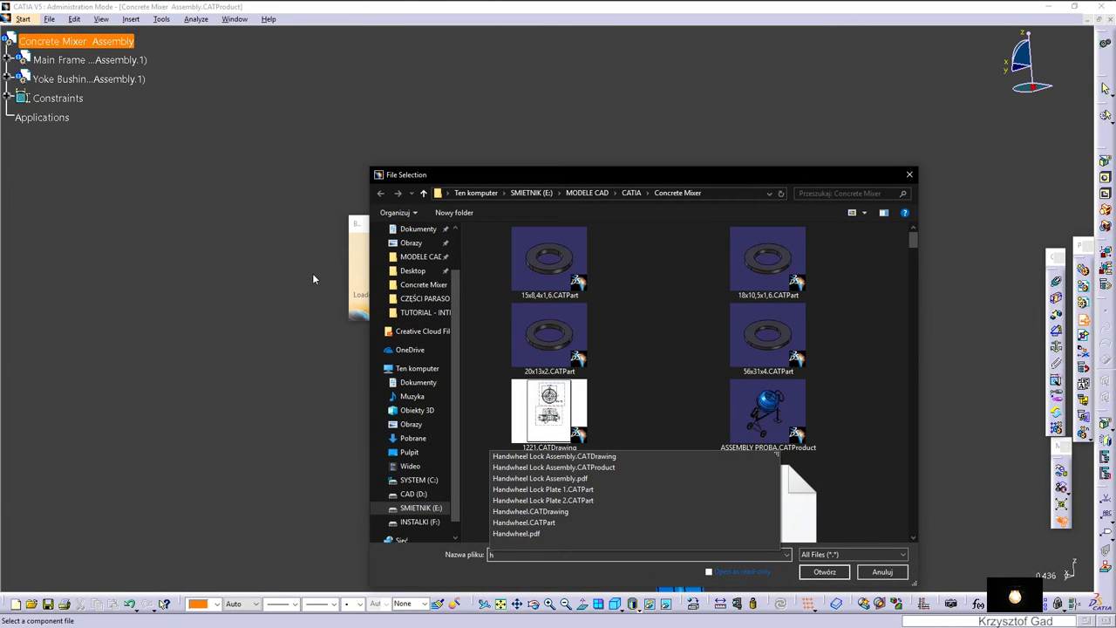
pyautogui.click(599, 469)
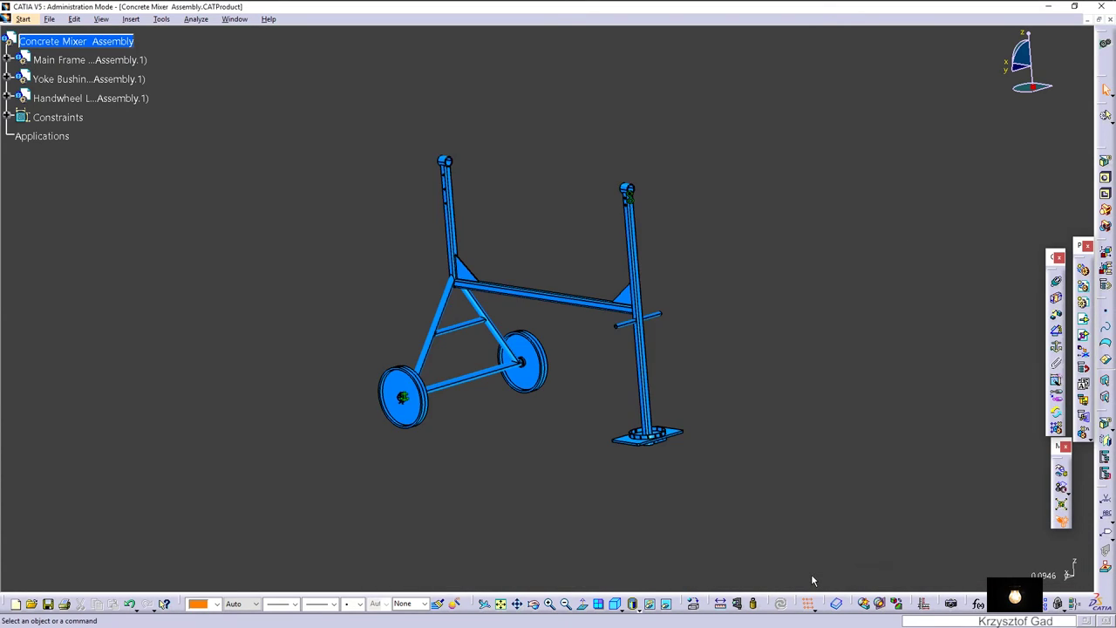
# Move the handwheel lock up to the top of the frame post.
pyautogui.click(138, 99)
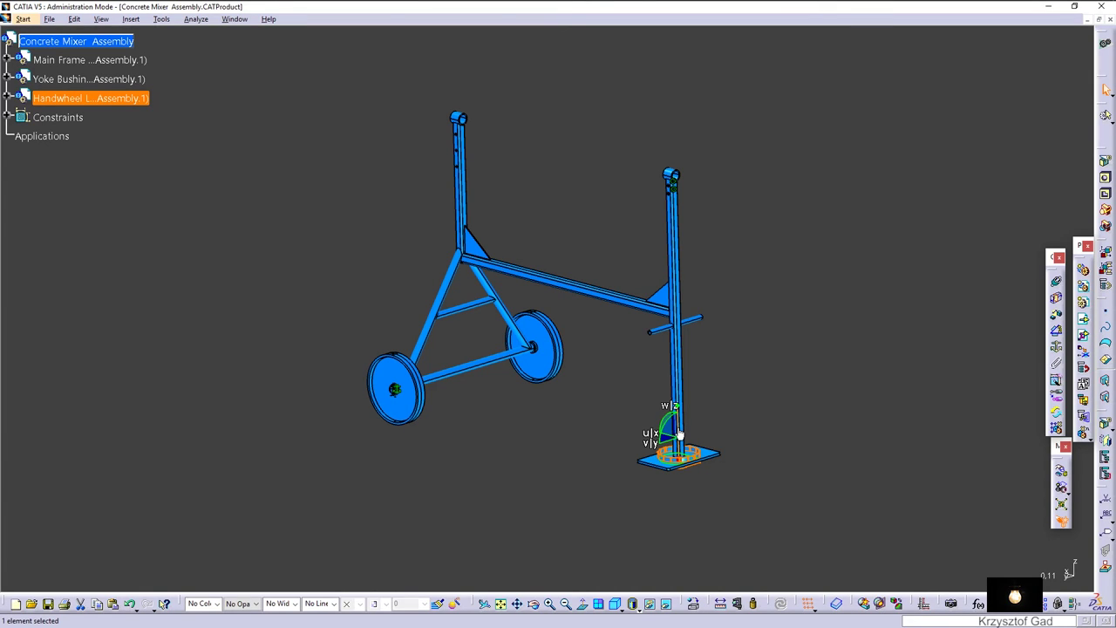
pyautogui.moveTo(679, 434); pyautogui.dragTo(641, 164)
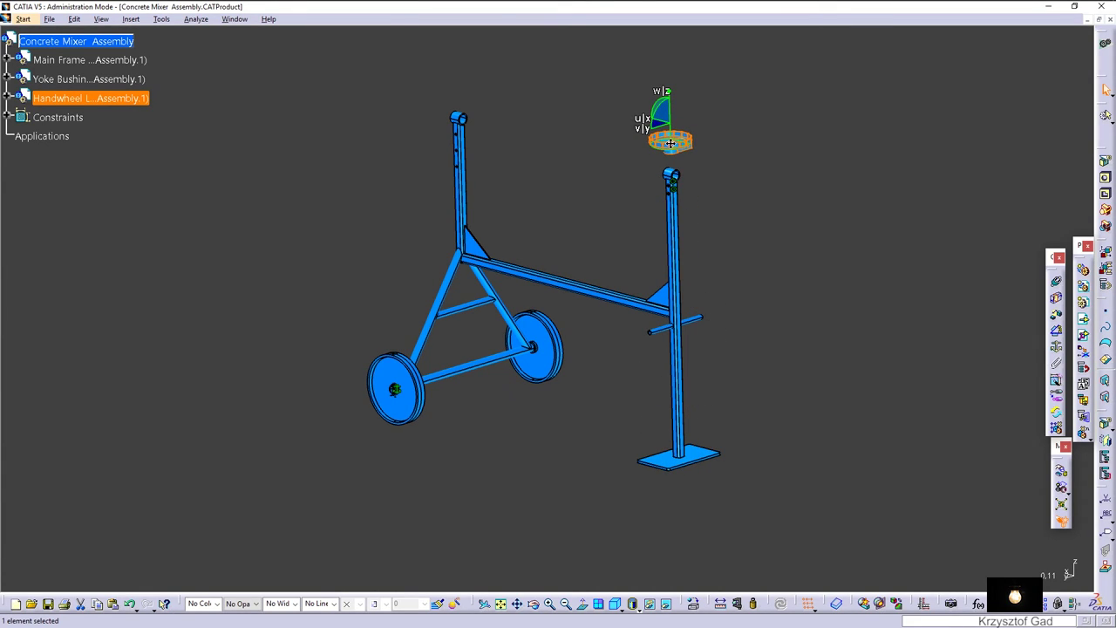
pyautogui.click(720, 161)
pyautogui.moveTo(719, 162)
pyautogui.mouseDown(button='middle')
pyautogui.moveTo(885, 280)
pyautogui.moveTo(885, 253)
pyautogui.mouseUp(button='middle')
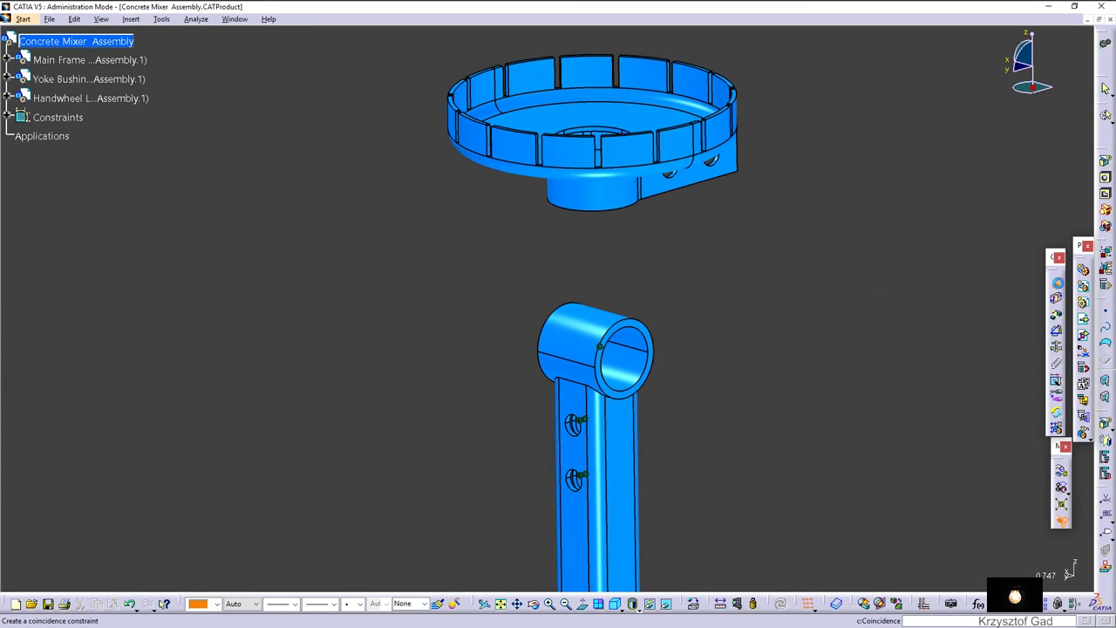
pyautogui.keyDown('ctrl'); pyautogui.moveTo(967, 279); pyautogui.dragTo(744, 122, button='middle'); pyautogui.keyUp('ctrl')
# Make both lock plate hole axes coincide with the post's two hole axes.
pyautogui.click(713, 85)
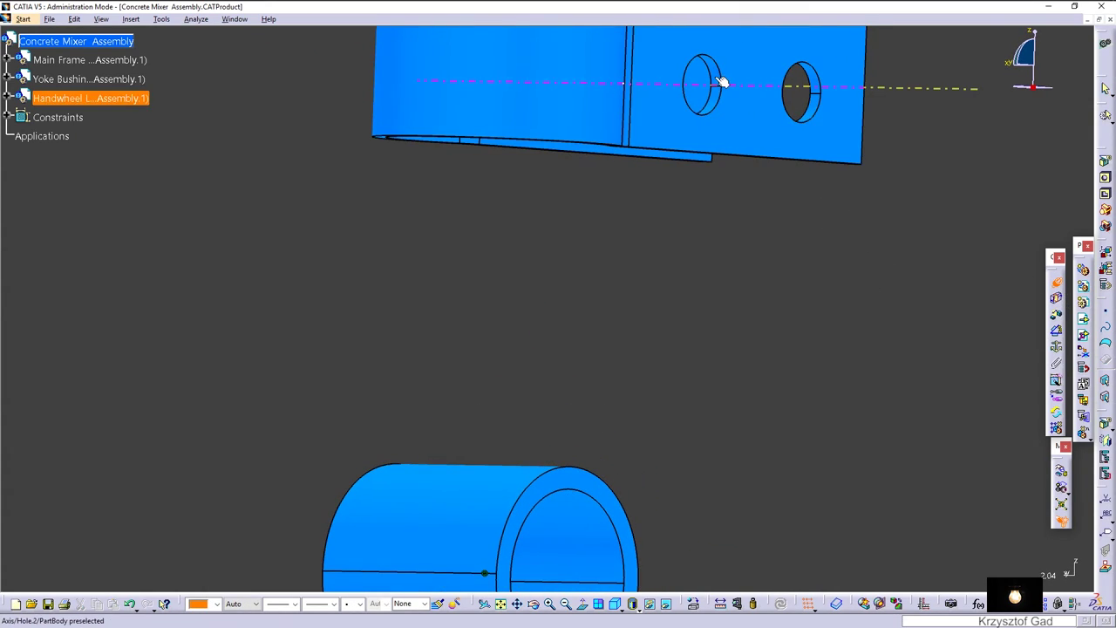
pyautogui.moveTo(418, 567); pyautogui.dragTo(405, 314, button='middle')
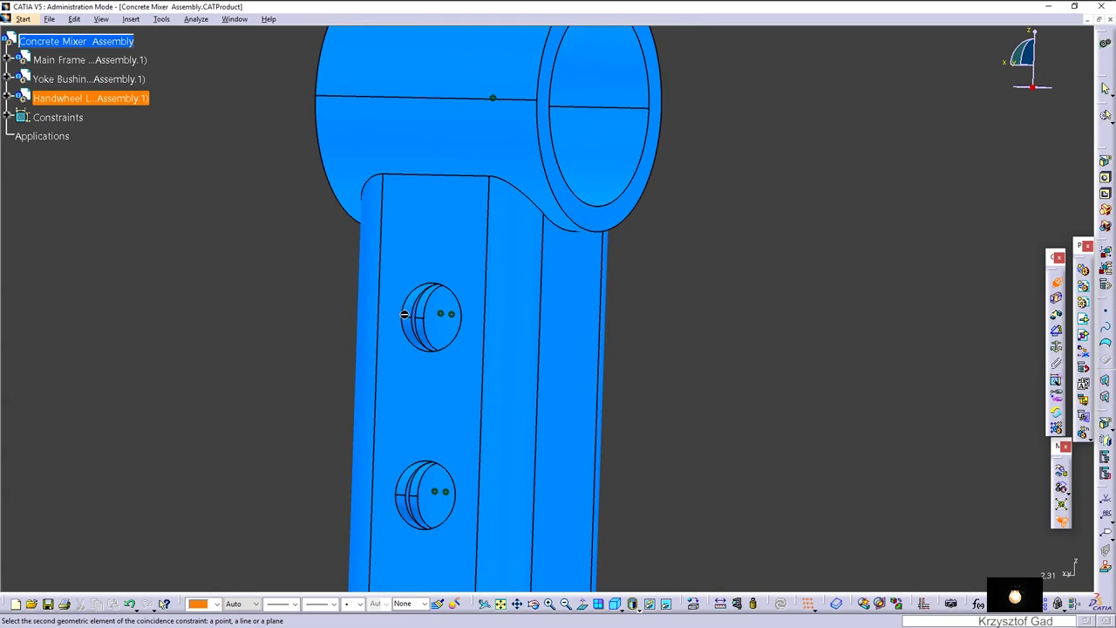
pyautogui.click(414, 315)
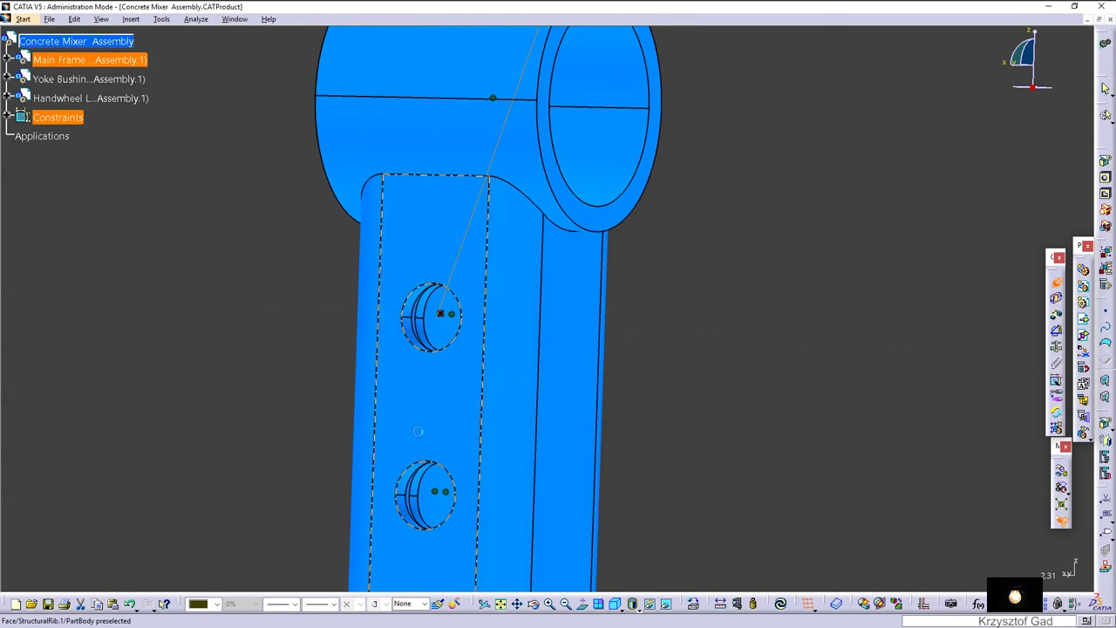
pyautogui.click(409, 490)
pyautogui.moveTo(406, 479); pyautogui.dragTo(683, 311, button='middle')
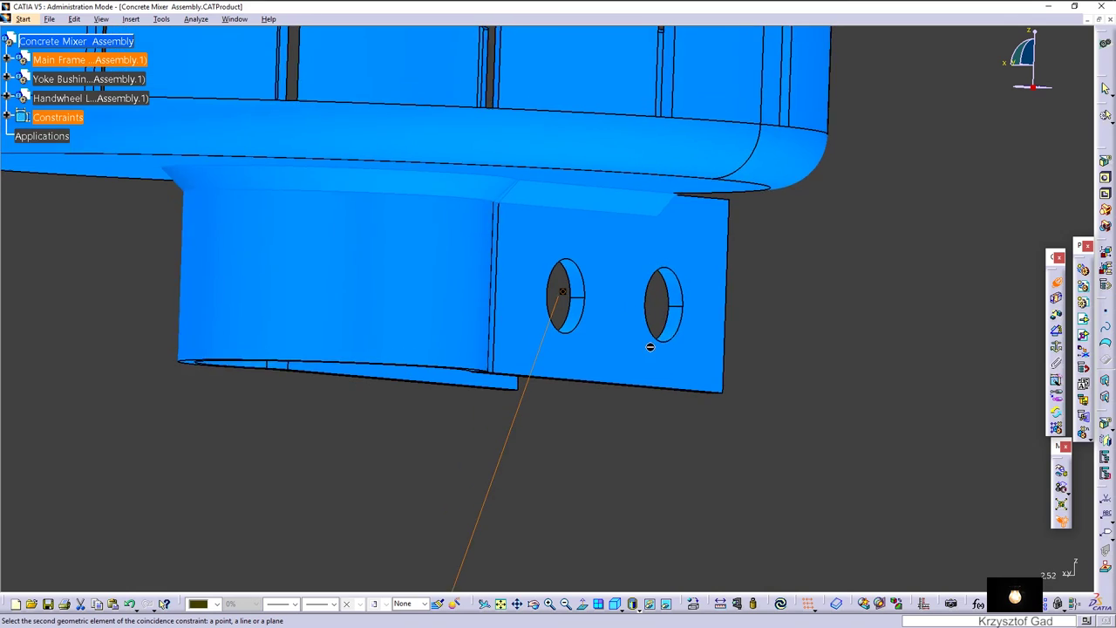
pyautogui.click(678, 307)
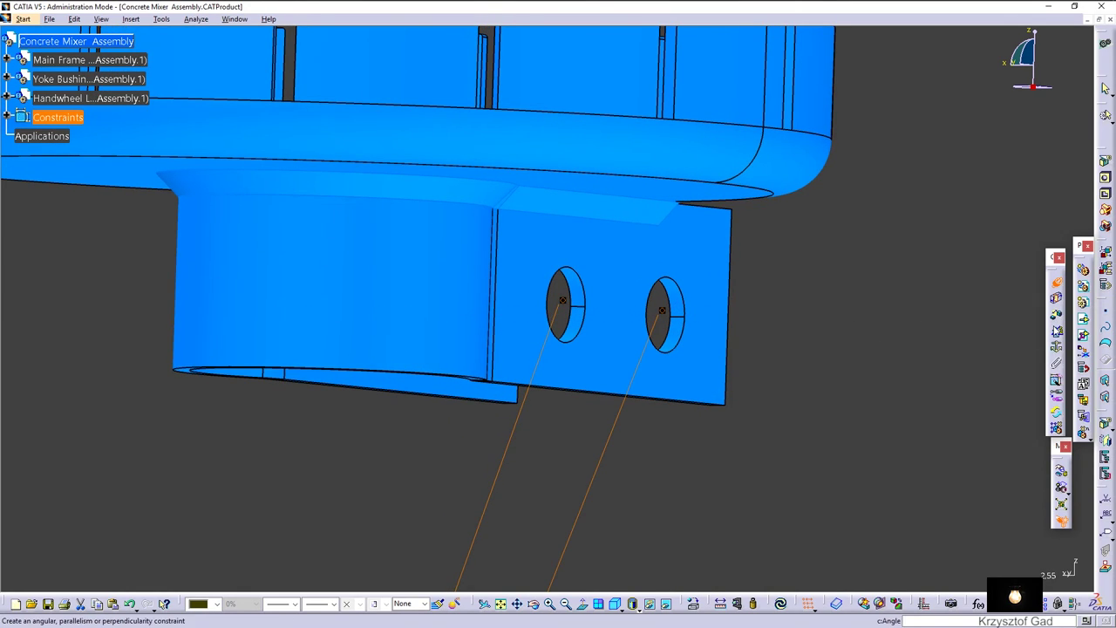
# Offset-constrain the plate face to the post face with Opposite orientation, then update.
pyautogui.click(1056, 316)
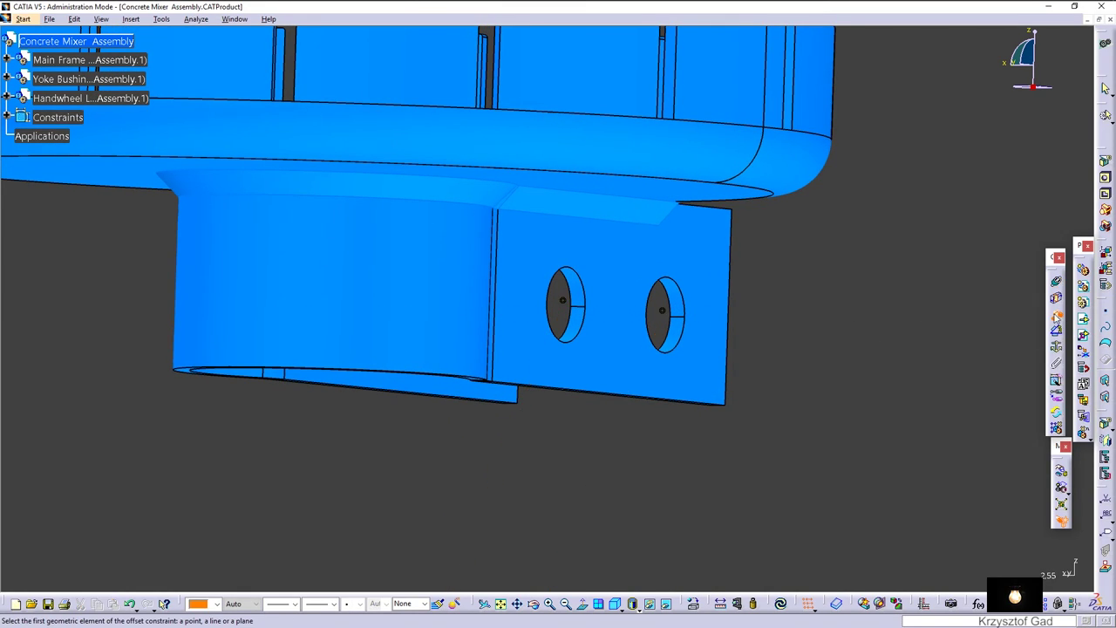
pyautogui.moveTo(753, 357); pyautogui.dragTo(673, 355, button='middle')
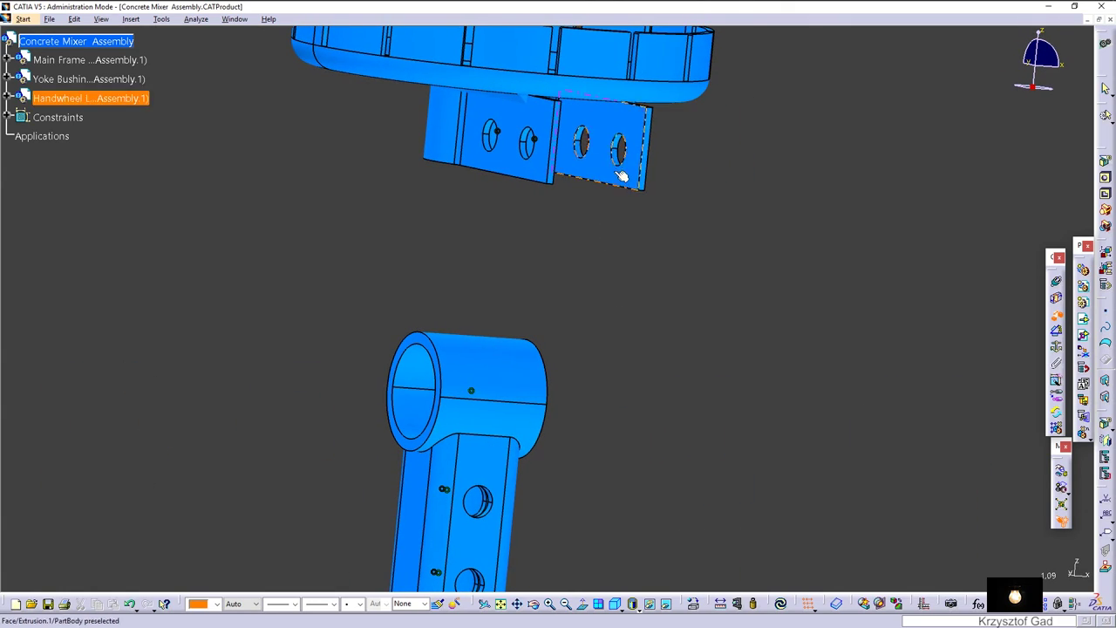
pyautogui.click(615, 175)
pyautogui.moveTo(601, 217)
pyautogui.mouseDown(button='middle')
pyautogui.moveTo(530, 317)
pyautogui.moveTo(541, 349)
pyautogui.mouseUp(button='middle')
pyautogui.click(528, 315)
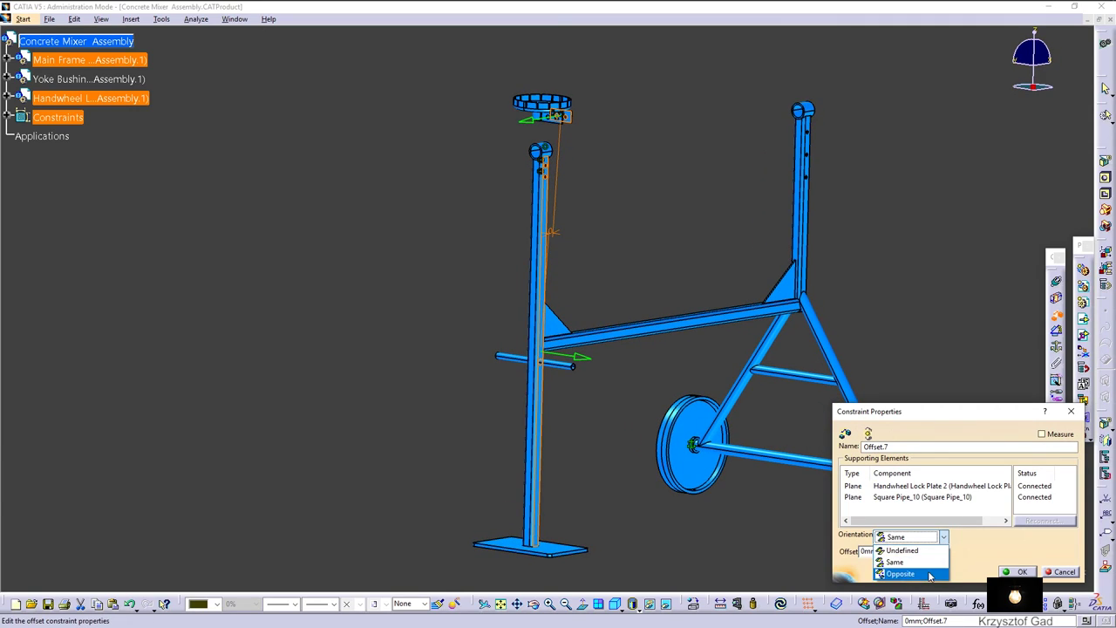
pyautogui.click(929, 575)
pyautogui.click(1020, 572)
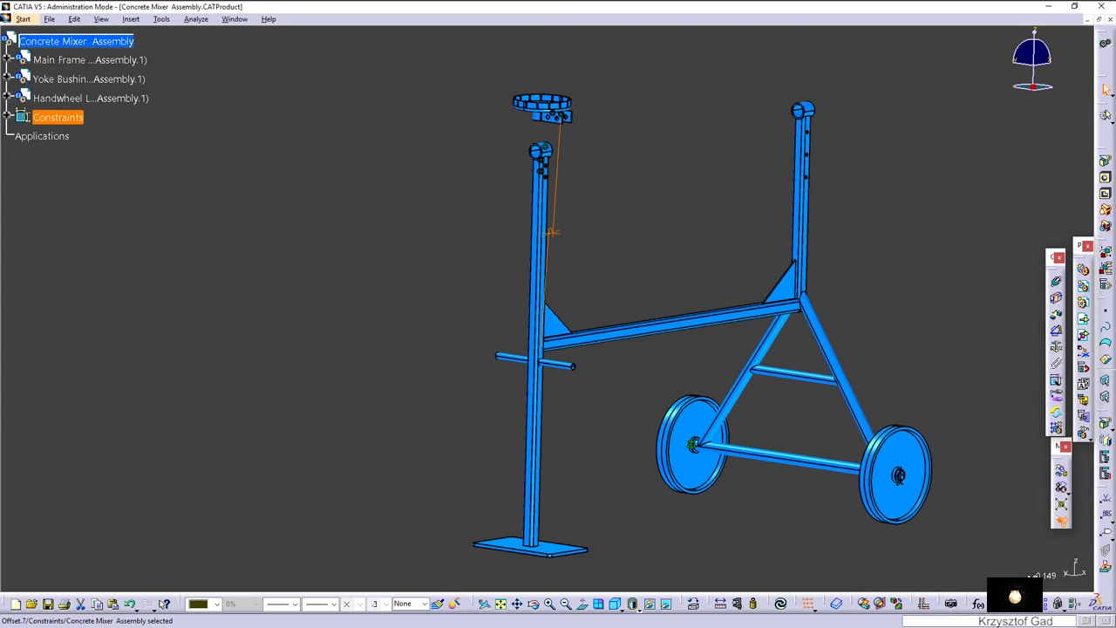
pyautogui.click(782, 605)
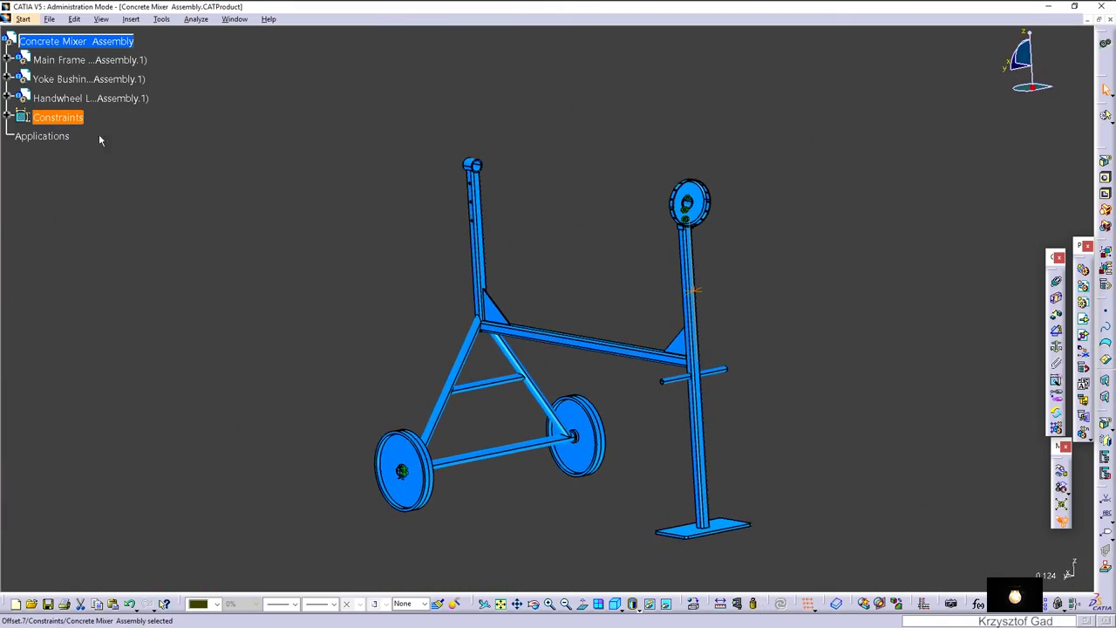
# Insert Yoke Concrete Mixer Assembly.CATProduct as an existing component.
pyautogui.rightClick(97, 41)
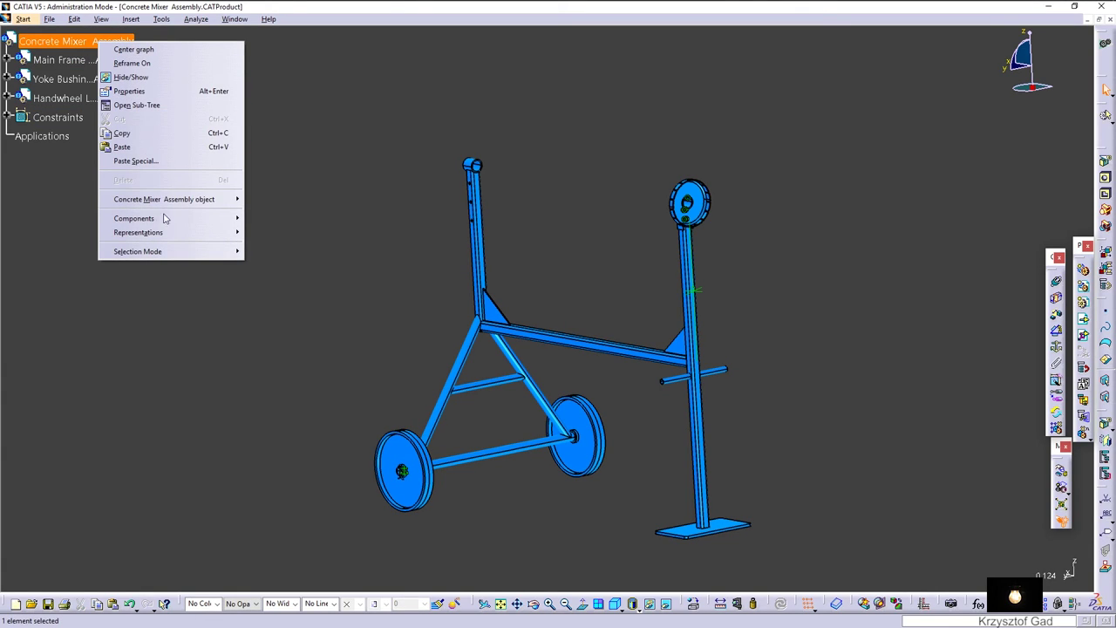
pyautogui.moveTo(133, 218)
pyautogui.click(303, 275)
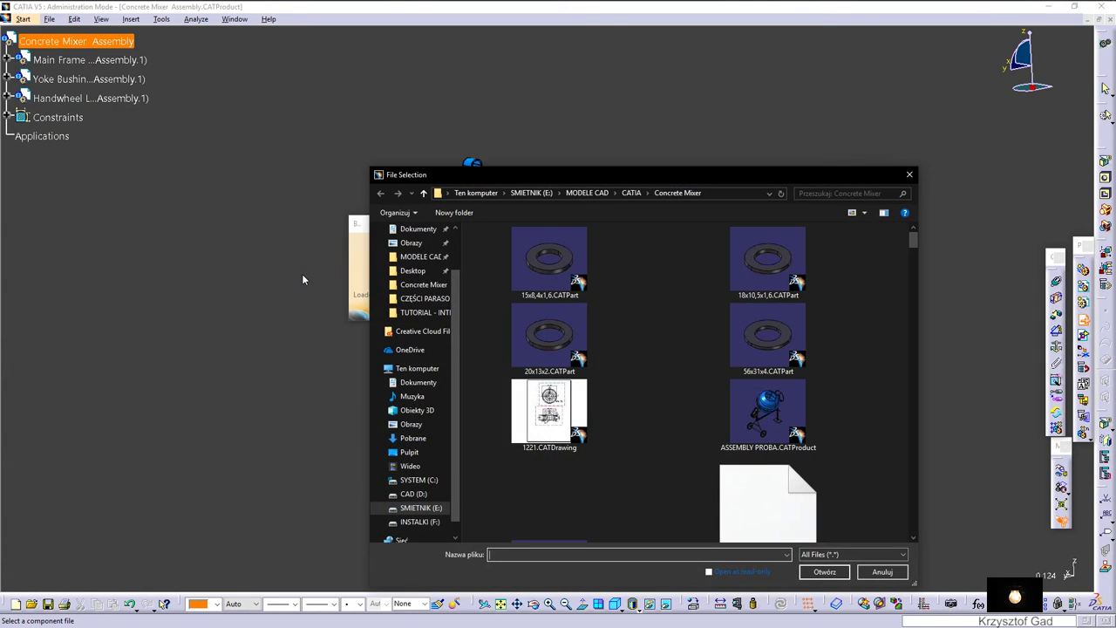
pyautogui.write('y')
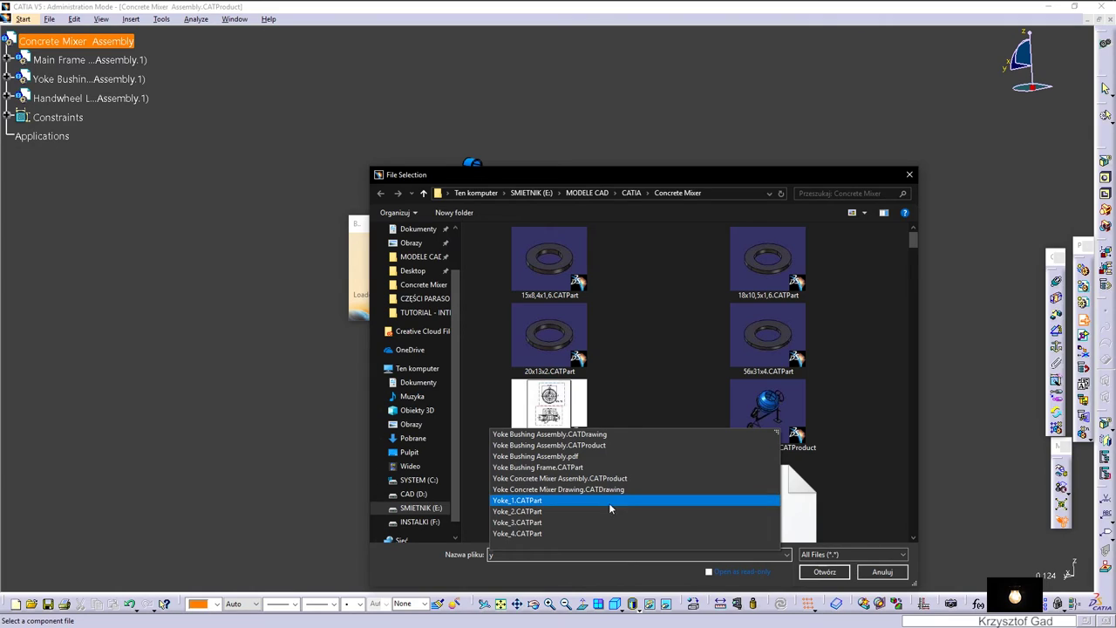
pyautogui.click(601, 478)
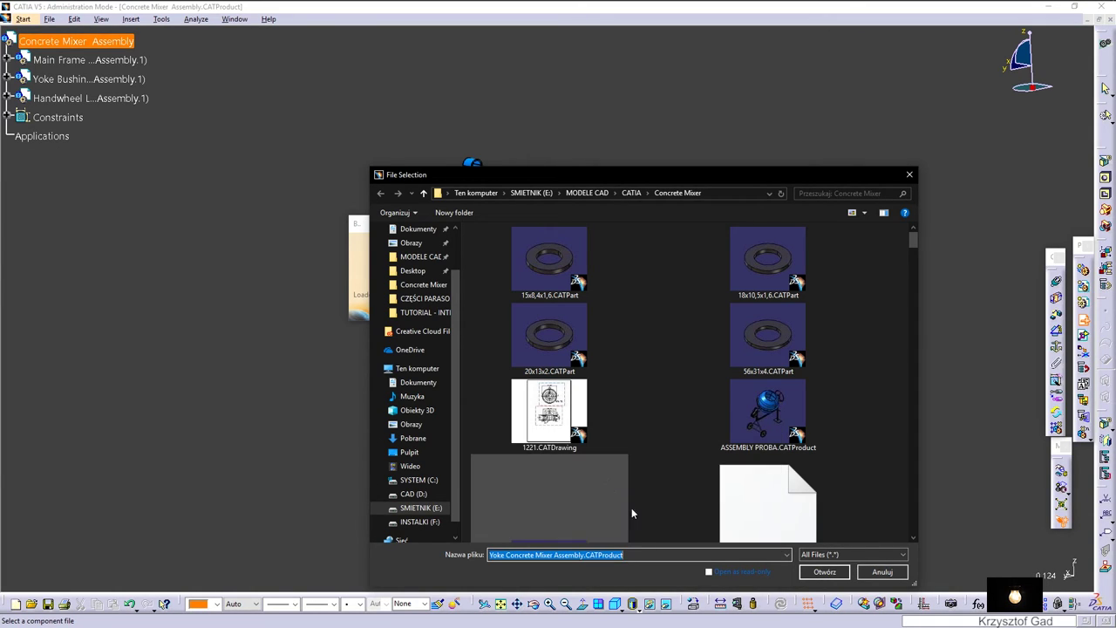
pyautogui.click(824, 571)
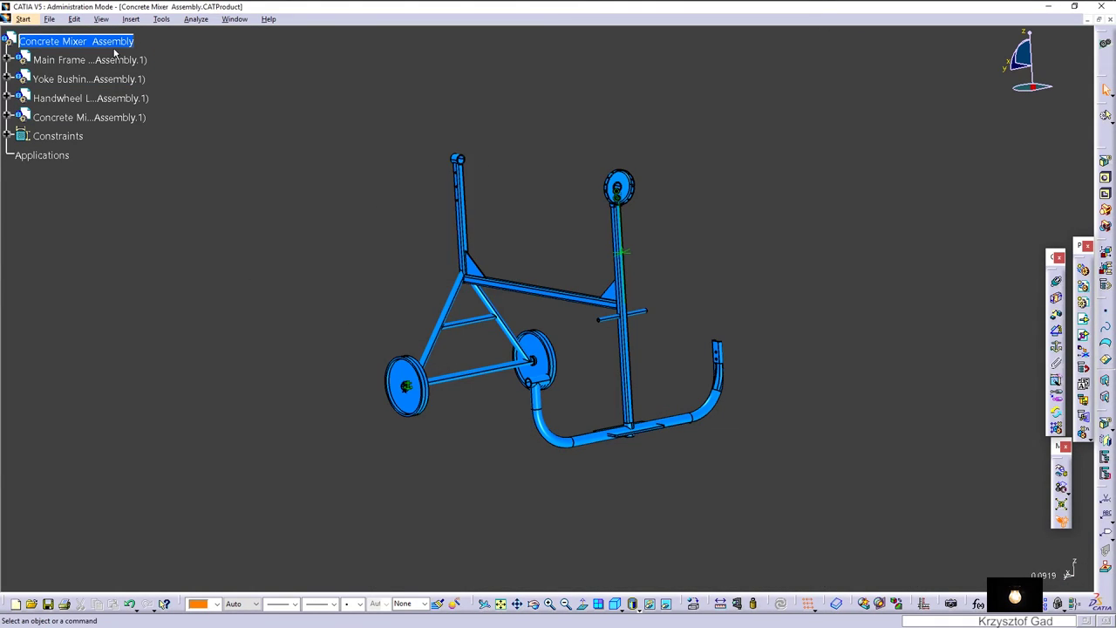
# Insert Supporting Shaft.CATPart as an existing component.
pyautogui.rightClick(126, 45)
pyautogui.moveTo(155, 219)
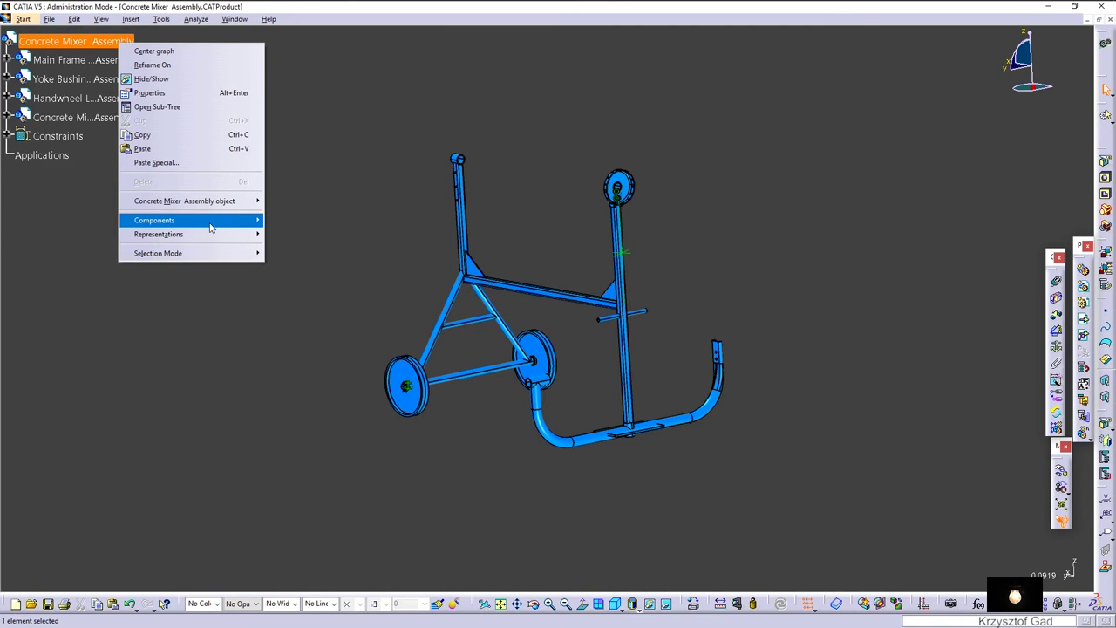
pyautogui.click(310, 278)
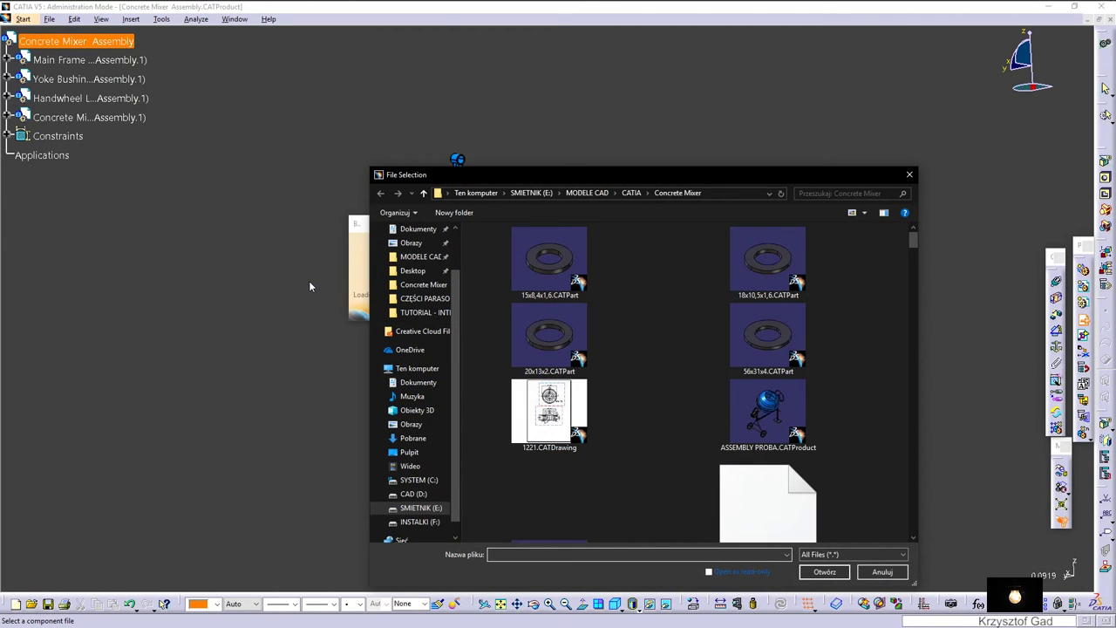
pyautogui.write('su')
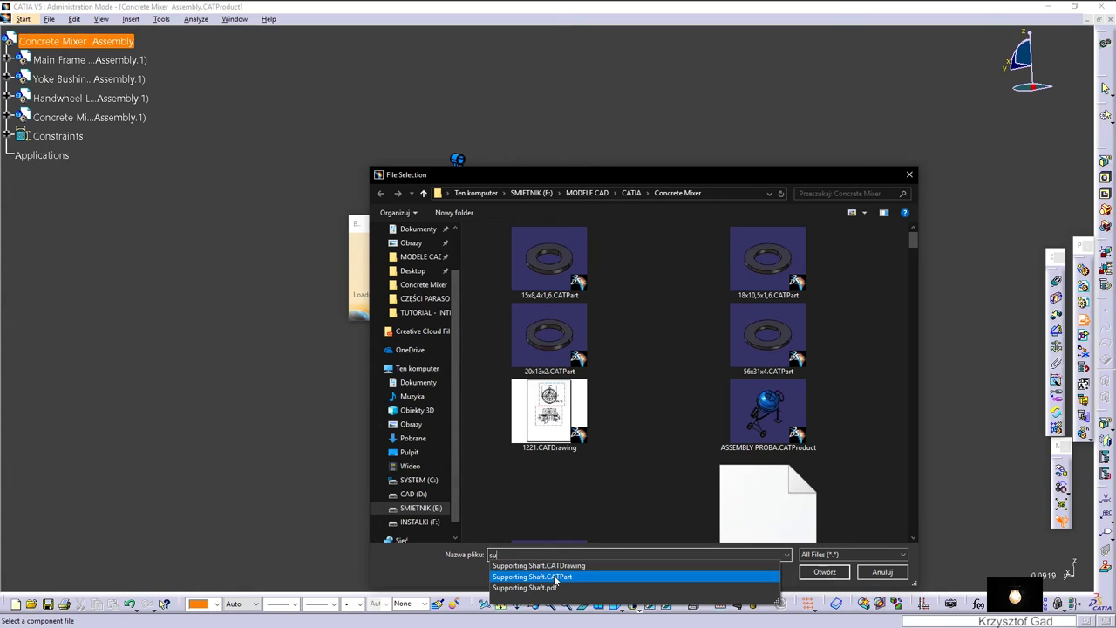
pyautogui.click(554, 576)
pyautogui.click(810, 577)
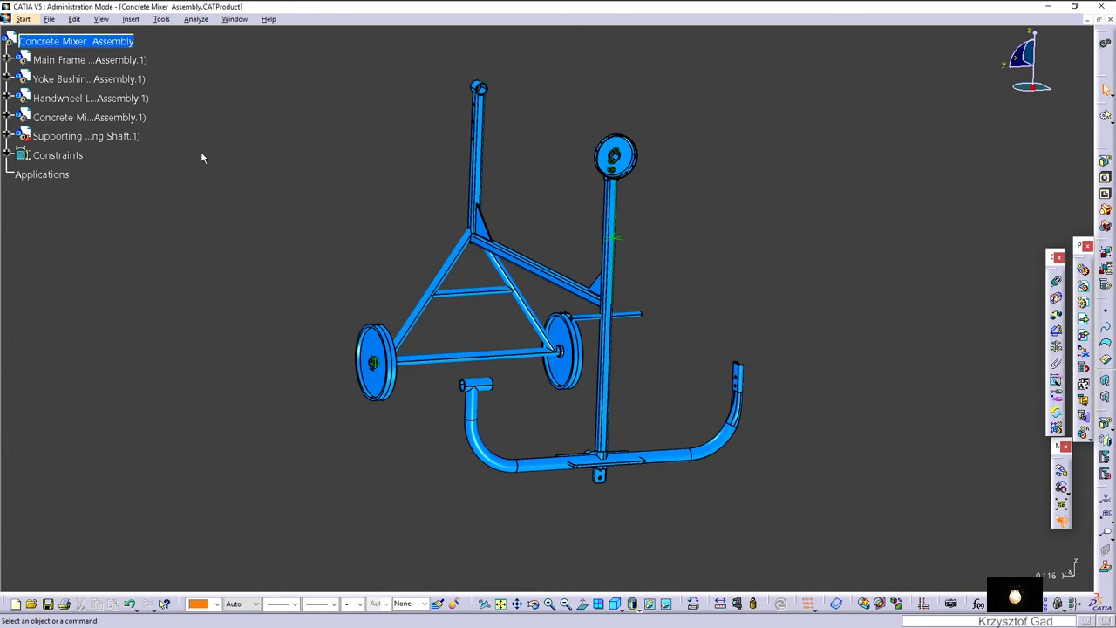
# Drag the Supporting Shaft up and right beside the curved yoke's end.
pyautogui.click(122, 135)
pyautogui.moveTo(600, 444); pyautogui.dragTo(598, 369)
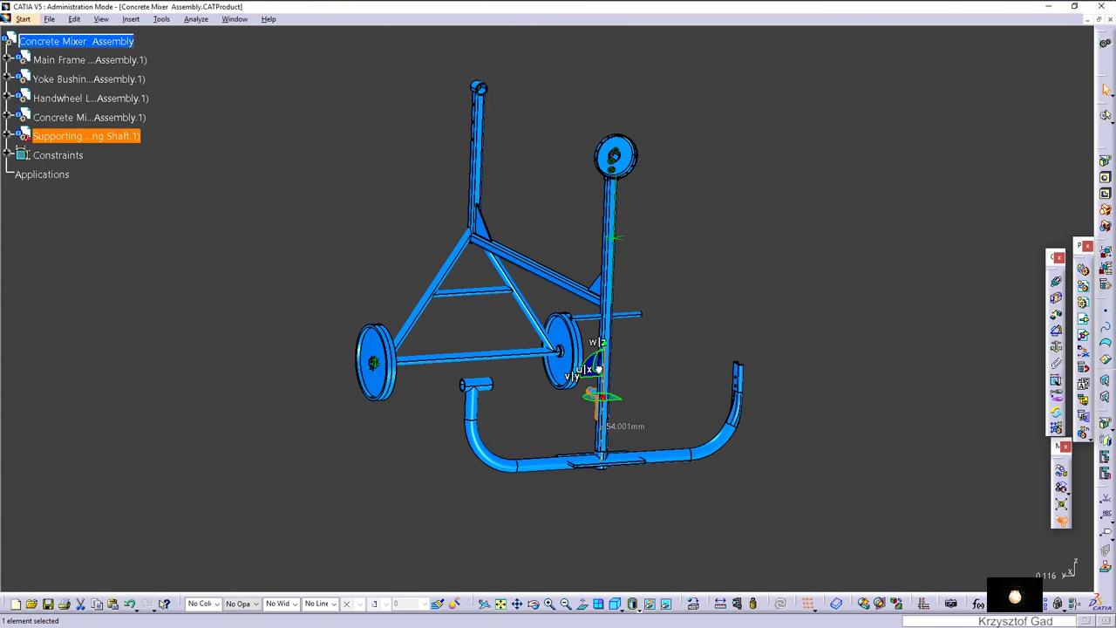
pyautogui.moveTo(598, 321); pyautogui.dragTo(717, 316)
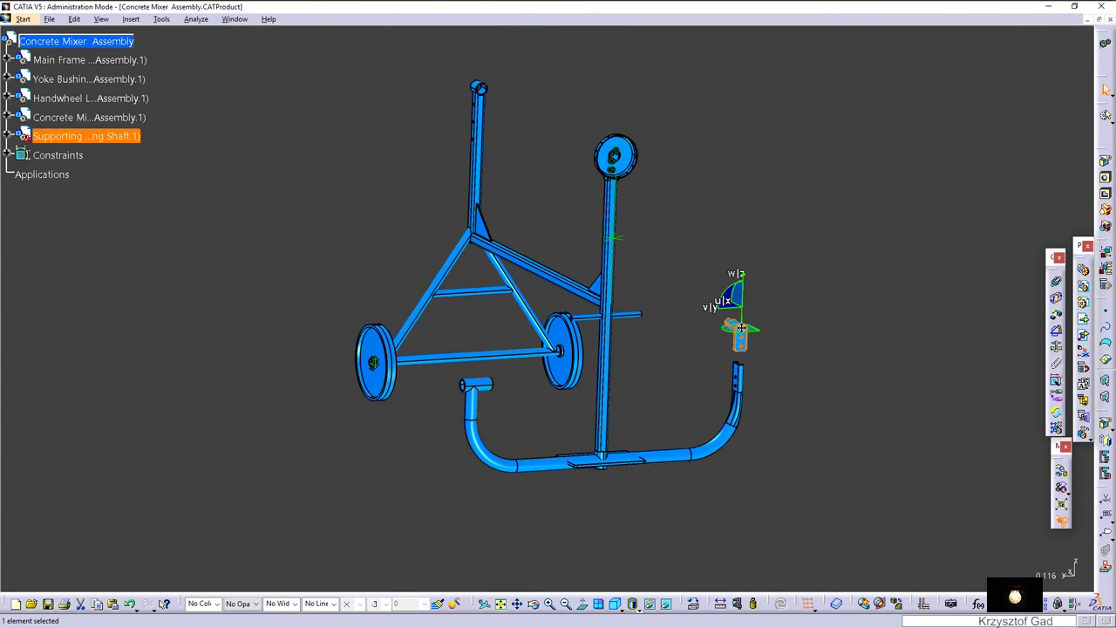
pyautogui.click(787, 338)
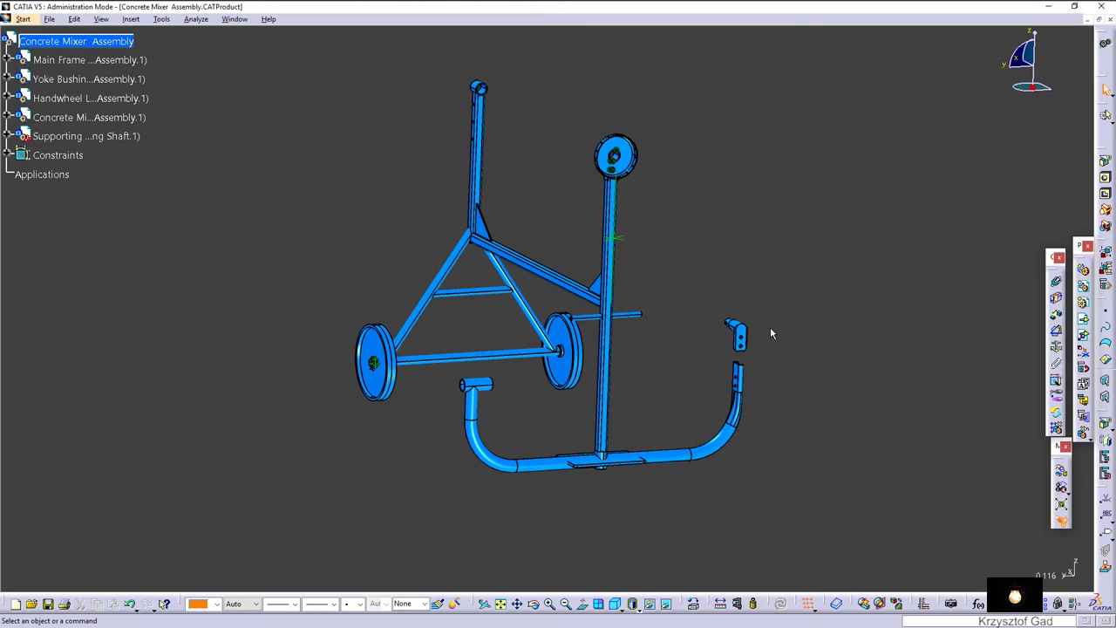
pyautogui.moveTo(755, 342); pyautogui.dragTo(1046, 312, button='middle')
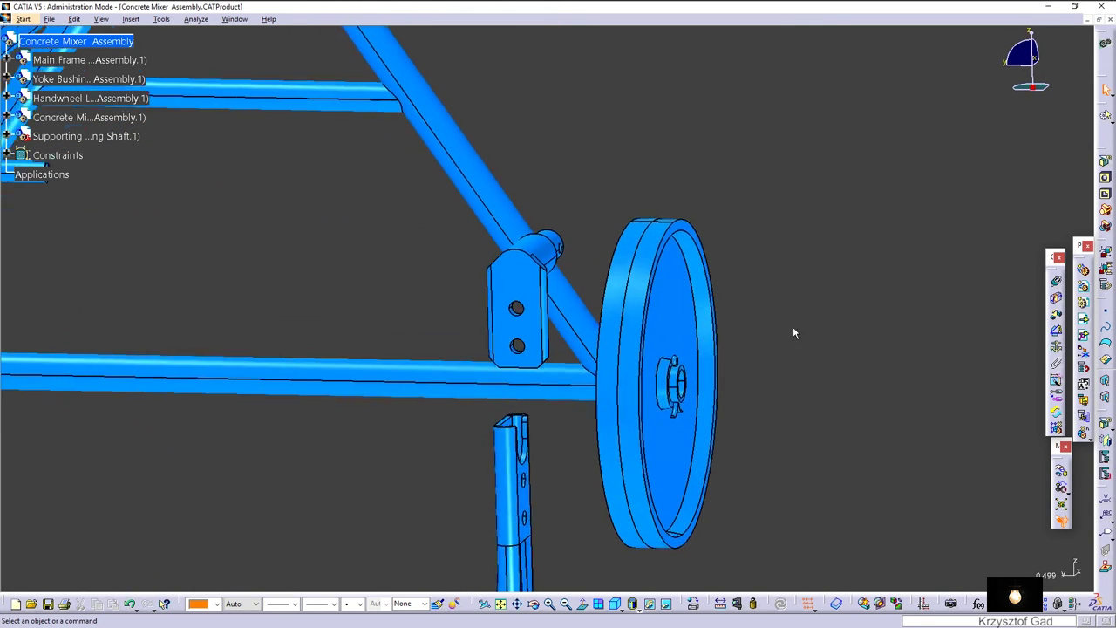
# Offset-constrain the shaft to the yoke plane with Opposite orientation.
pyautogui.click(1056, 317)
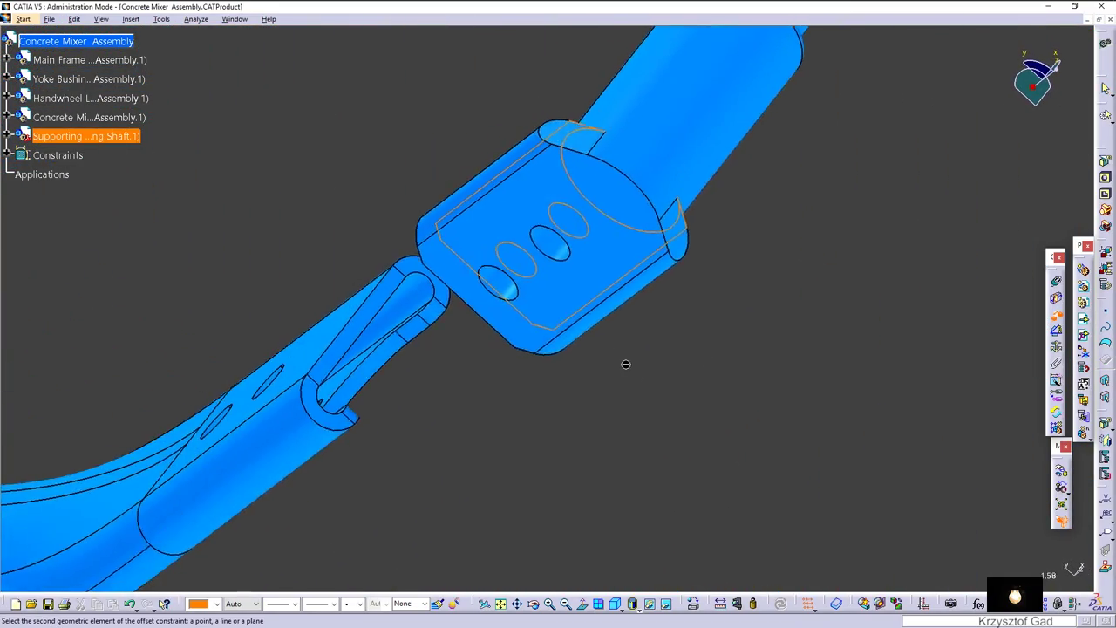
pyautogui.click(394, 379)
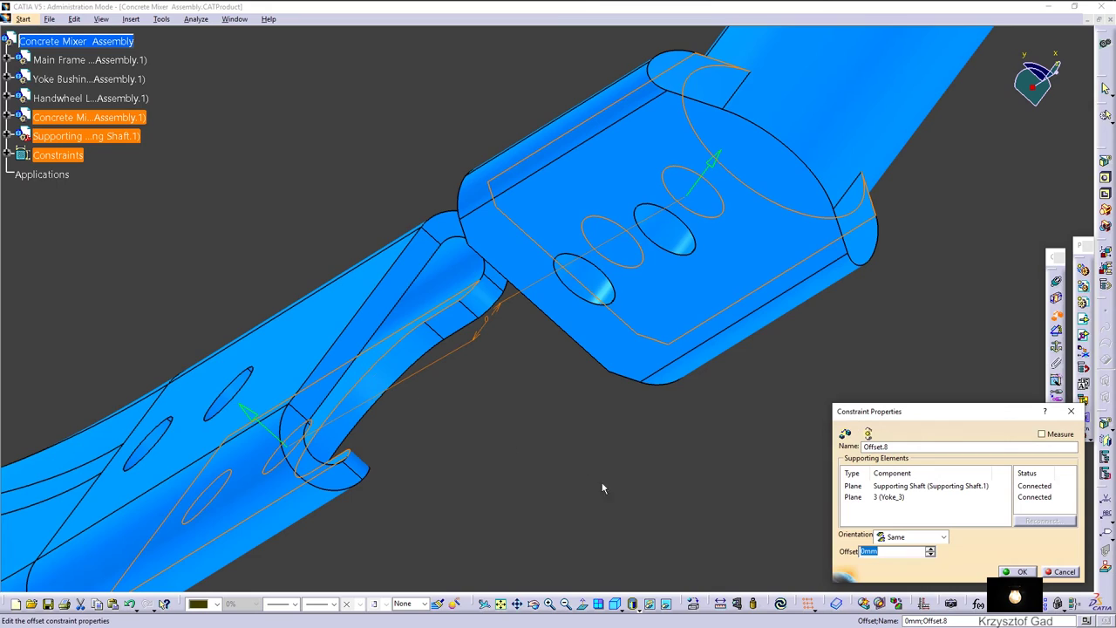
pyautogui.click(913, 537)
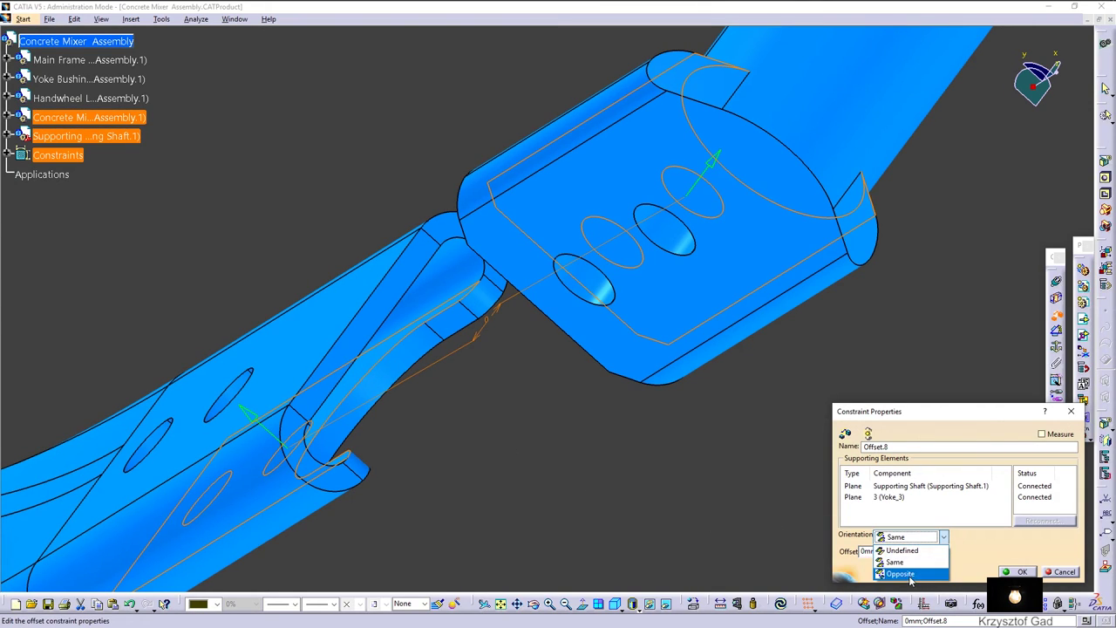
pyautogui.click(902, 574)
pyautogui.click(1016, 571)
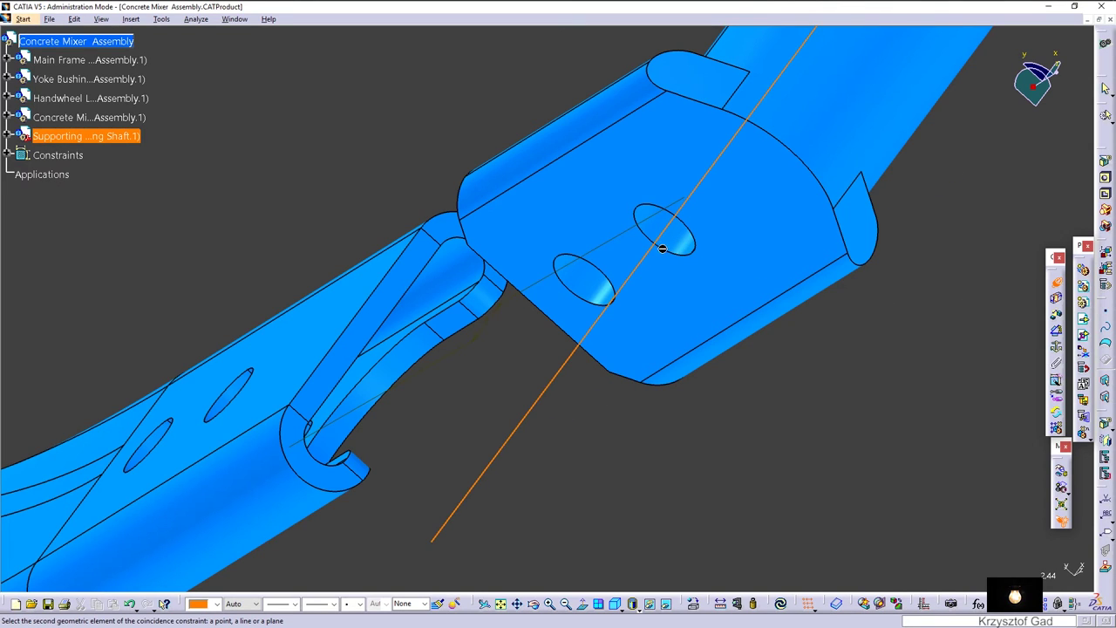
# Make the yoke hole axis coincide with the shaft's hole axis, then update.
pyautogui.moveTo(662, 249); pyautogui.dragTo(559, 264, button='middle')
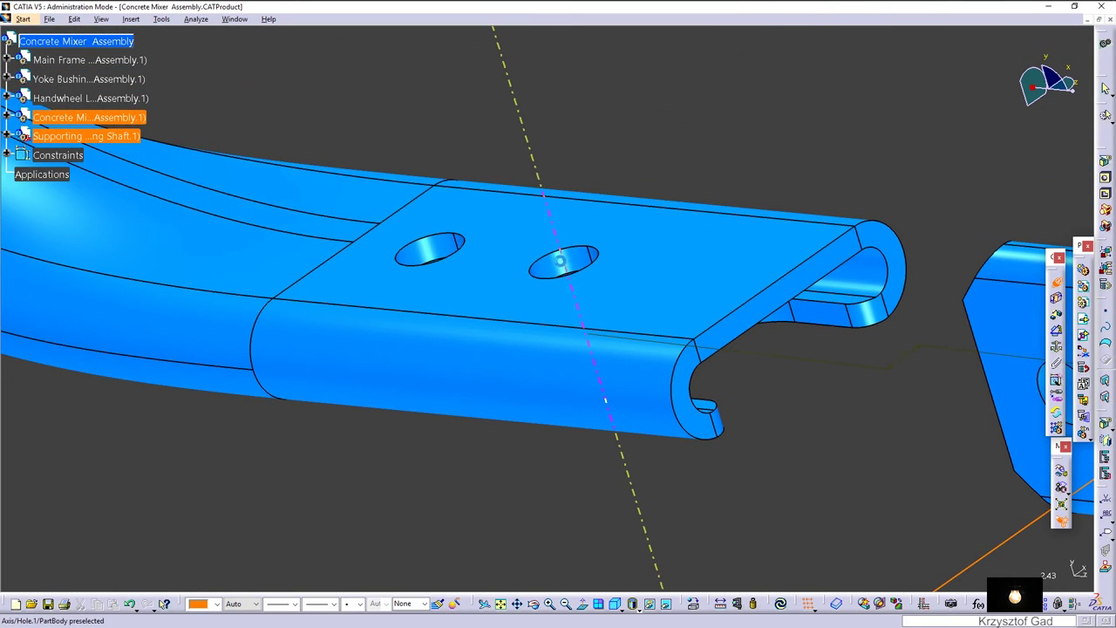
pyautogui.click(559, 262)
pyautogui.moveTo(443, 247); pyautogui.dragTo(755, 383, button='middle')
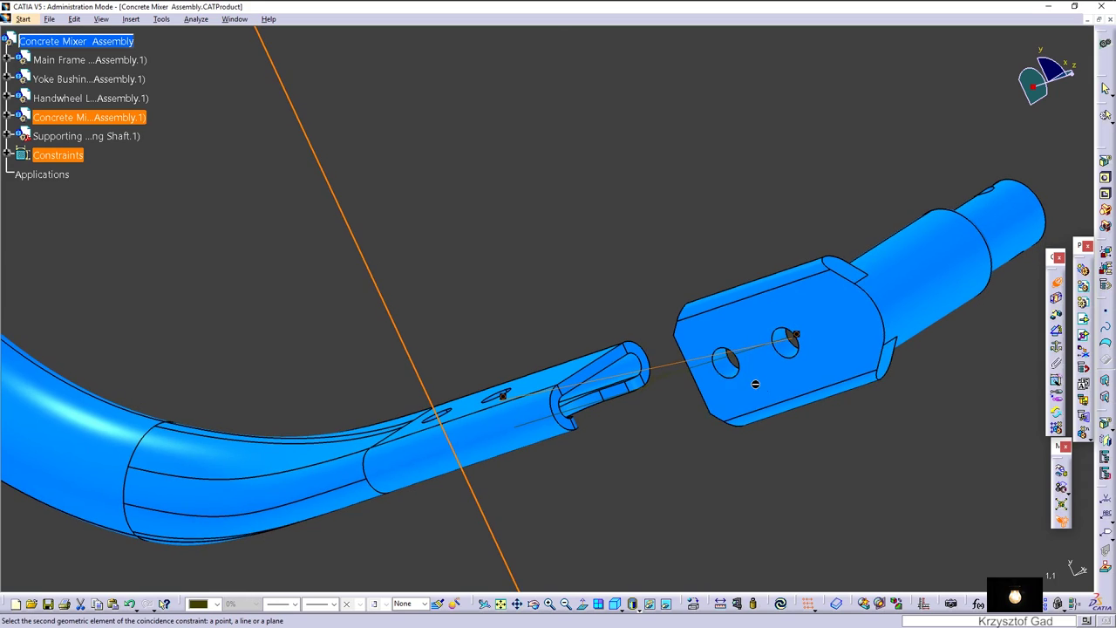
pyautogui.click(728, 369)
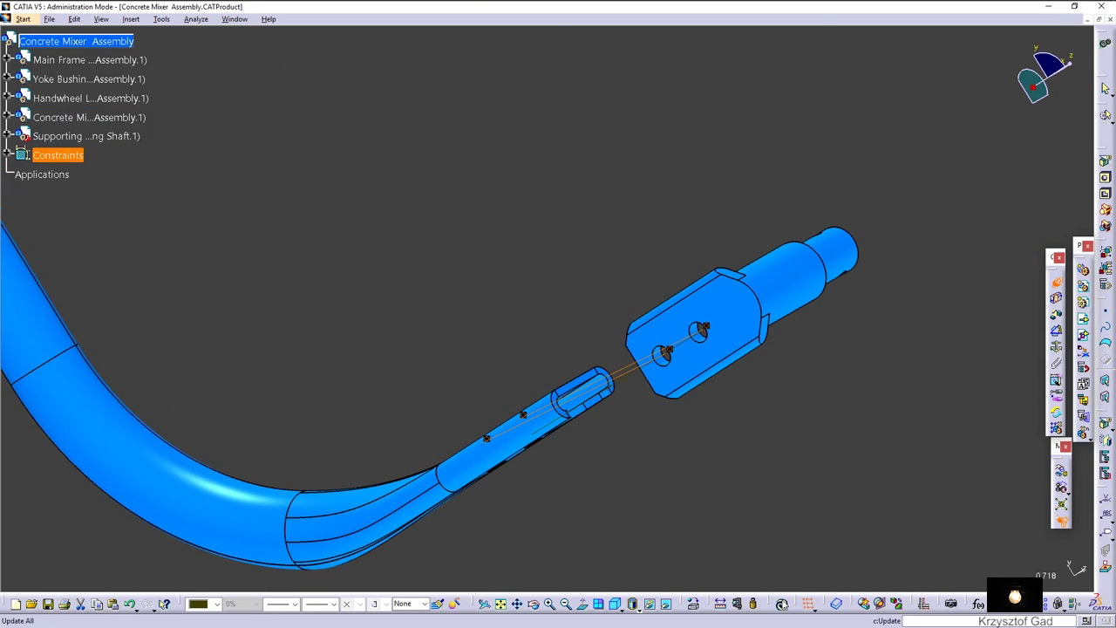
pyautogui.click(782, 604)
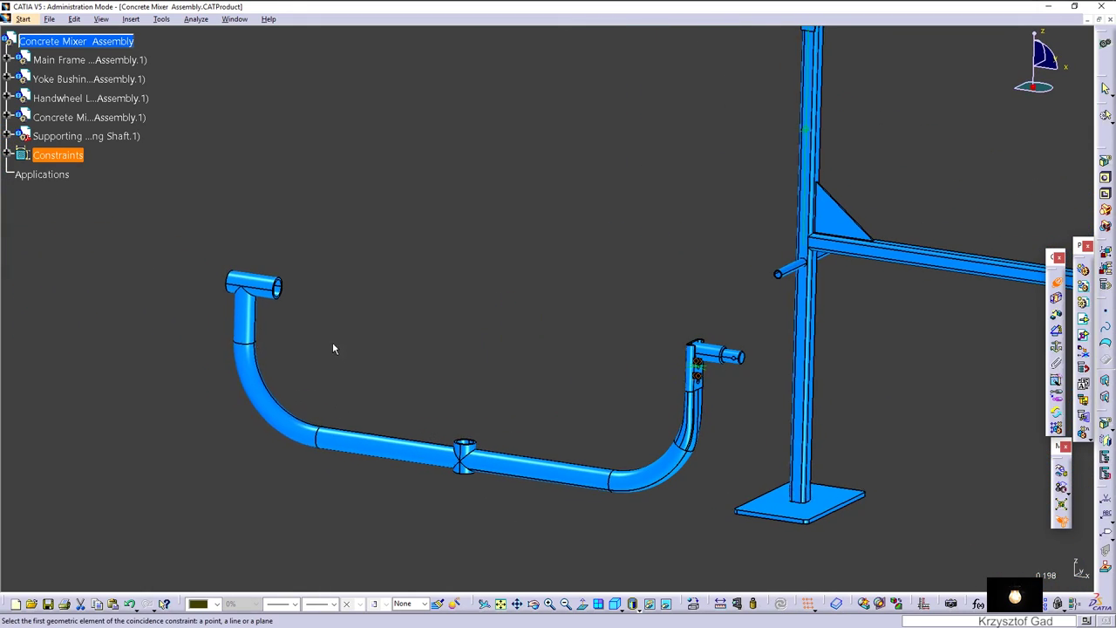
# Offset-constrain Pipe_01 to Yoke_2 at 0 mm, then update so the pipe moves into place.
pyautogui.scroll(3, 744, 309)
pyautogui.scroll(3, 745, 309)
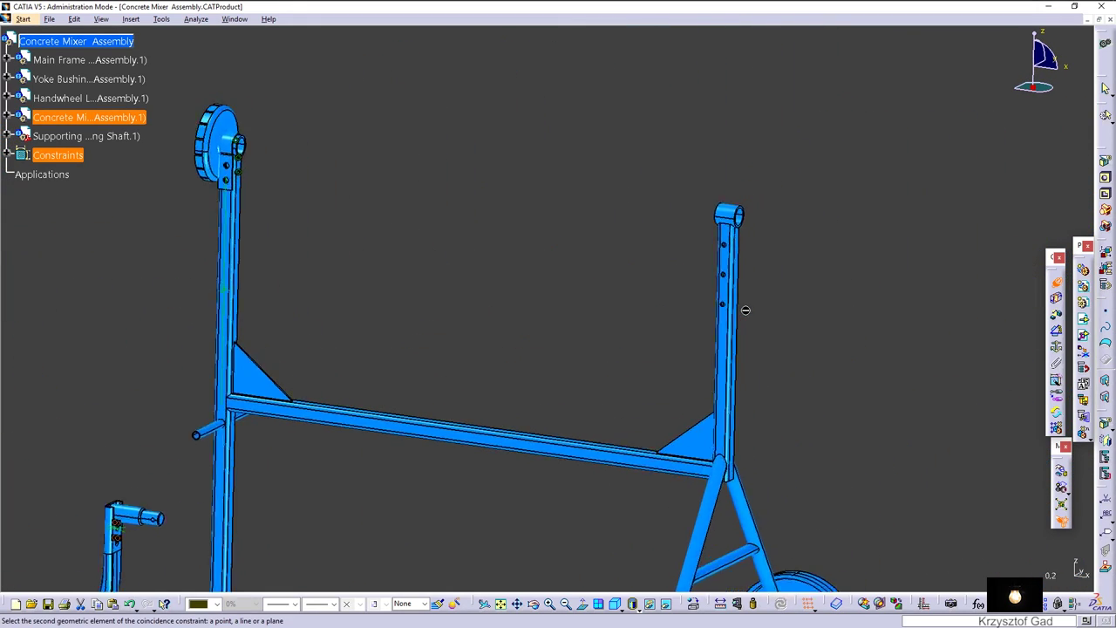
pyautogui.scroll(3, 745, 308)
pyautogui.scroll(2, 725, 392)
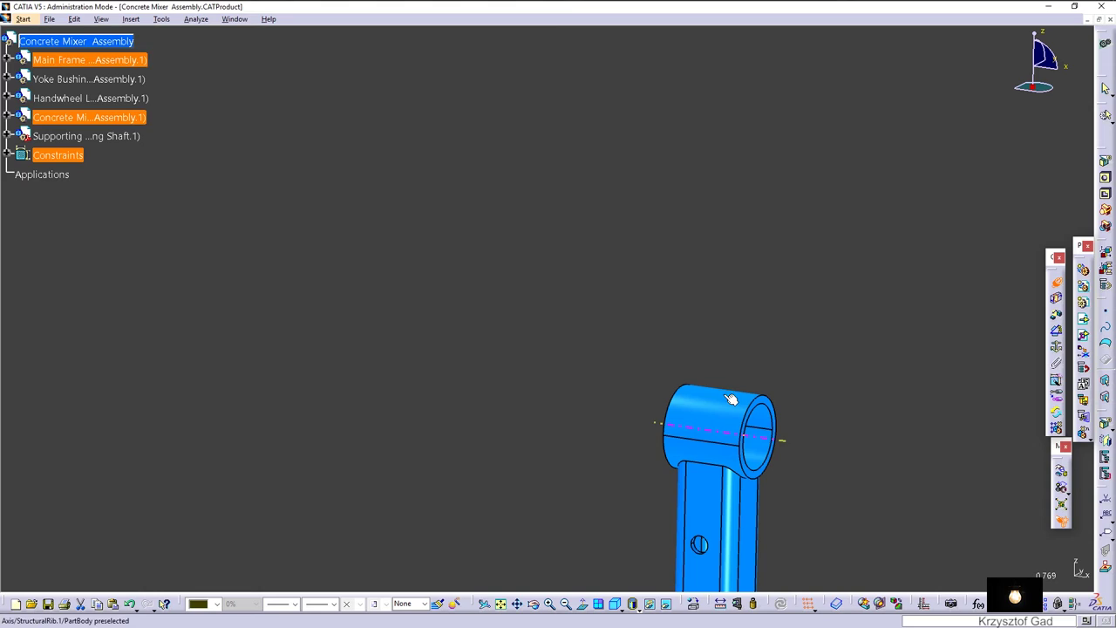
pyautogui.click(1056, 314)
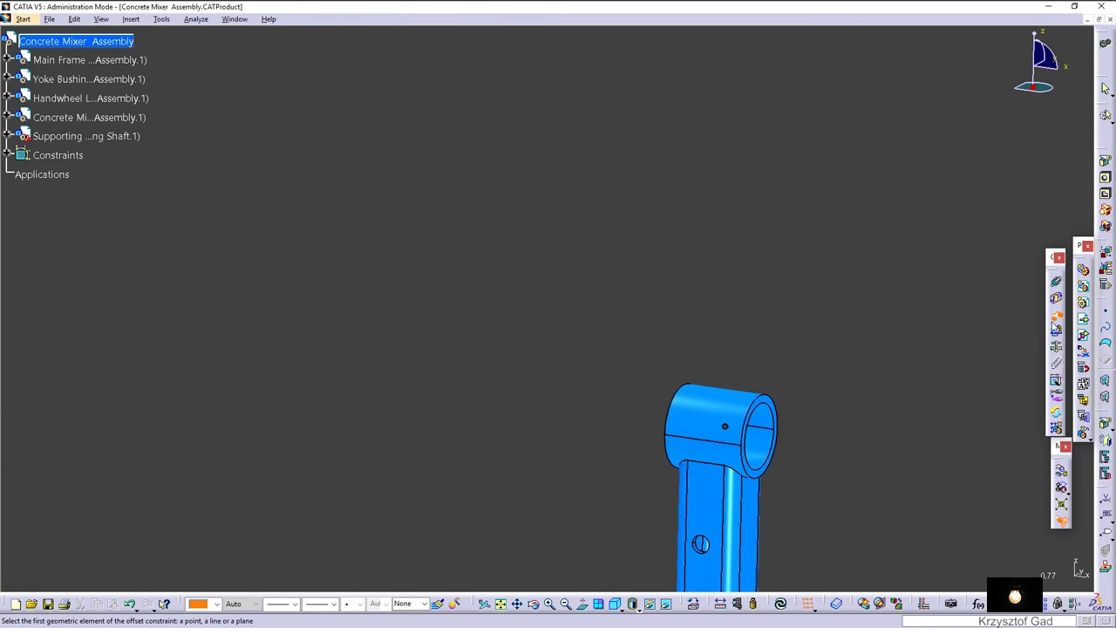
pyautogui.moveTo(646, 444); pyautogui.dragTo(610, 375, button='middle')
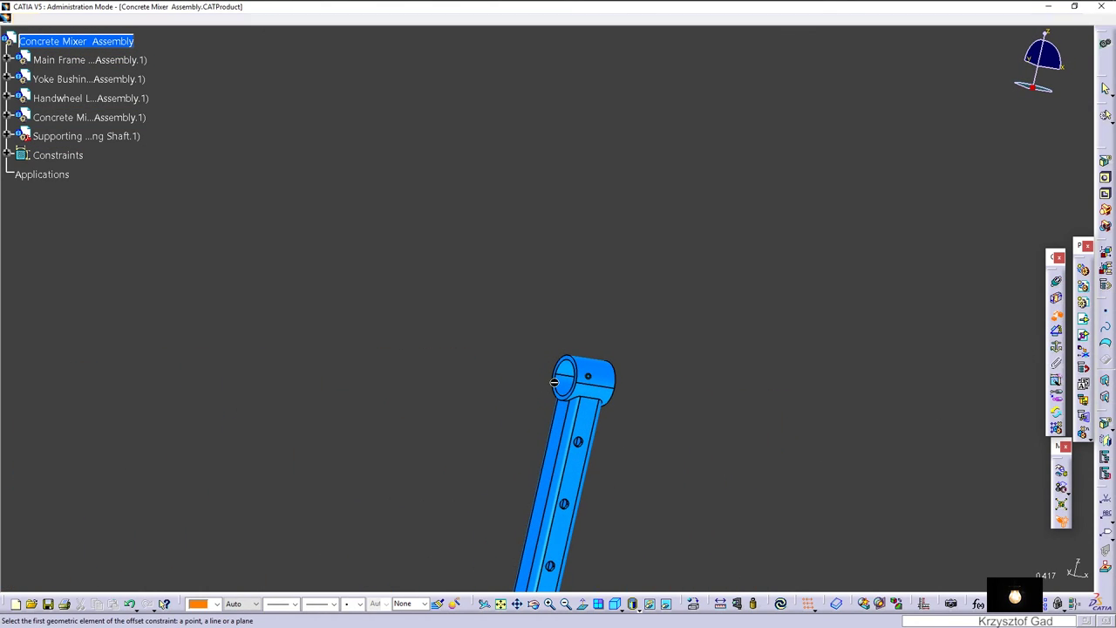
pyautogui.scroll(2, 582, 315)
pyautogui.scroll(2, 581, 316)
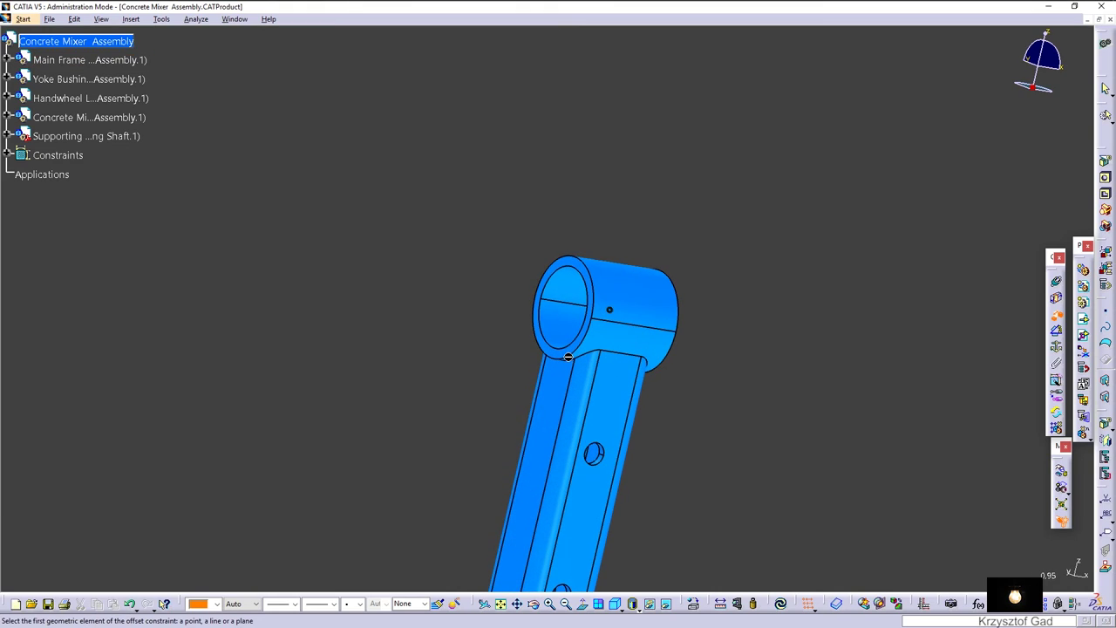
pyautogui.scroll(-3, 562, 351)
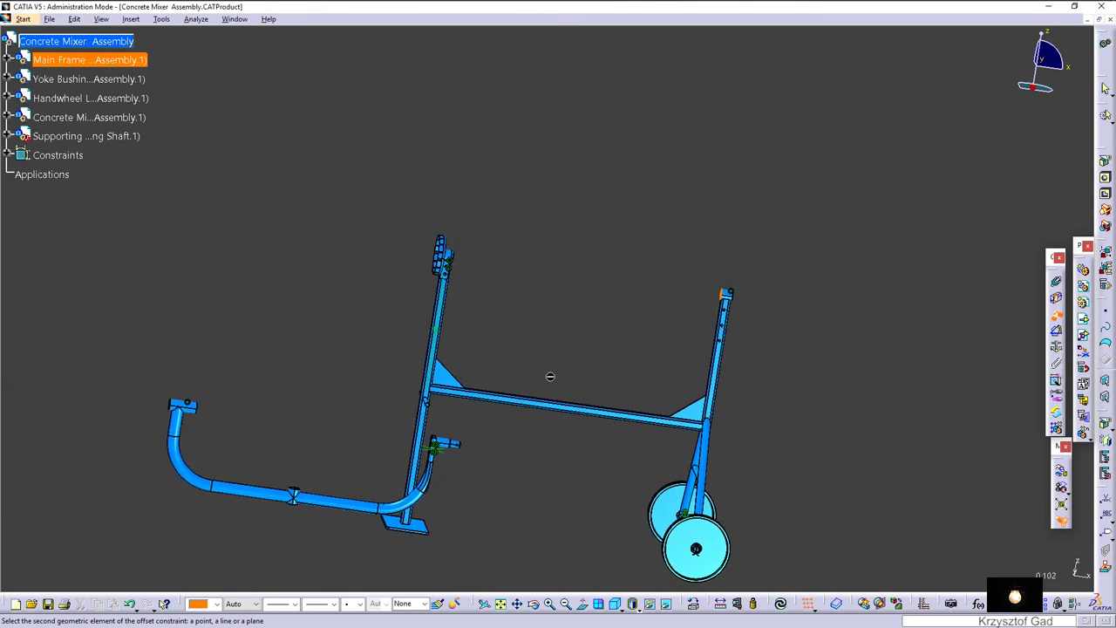
pyautogui.moveTo(548, 363)
pyautogui.mouseDown(button='middle')
pyautogui.moveTo(547, 382)
pyautogui.moveTo(598, 391)
pyautogui.moveTo(660, 373)
pyautogui.mouseUp(button='middle')
pyautogui.scroll(3, 548, 382)
pyautogui.scroll(3, 673, 340)
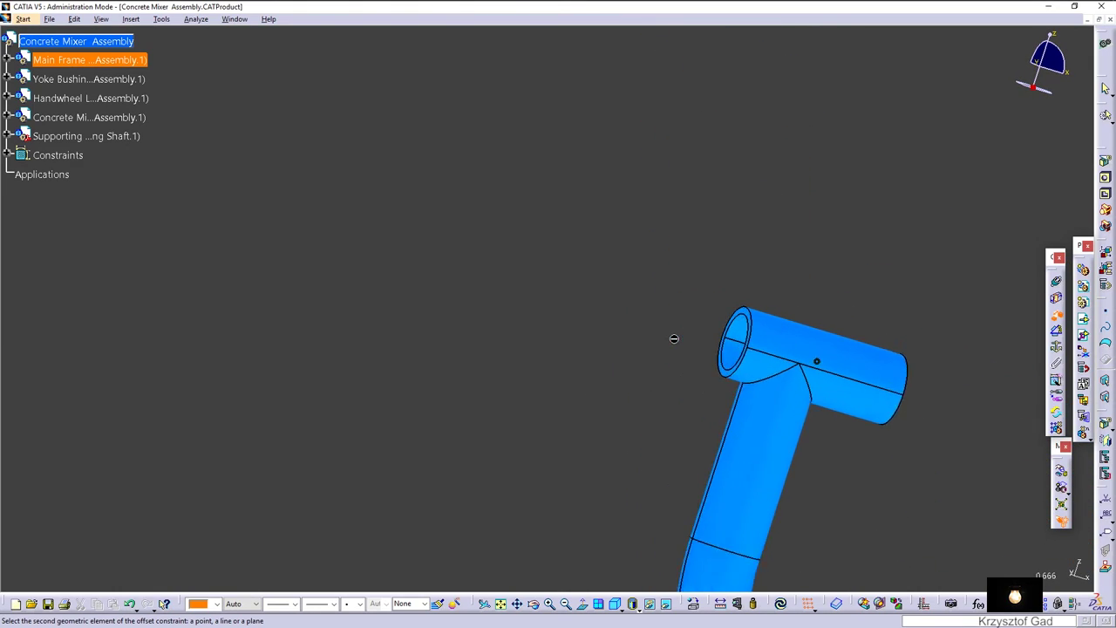
pyautogui.click(831, 427)
pyautogui.write('0')
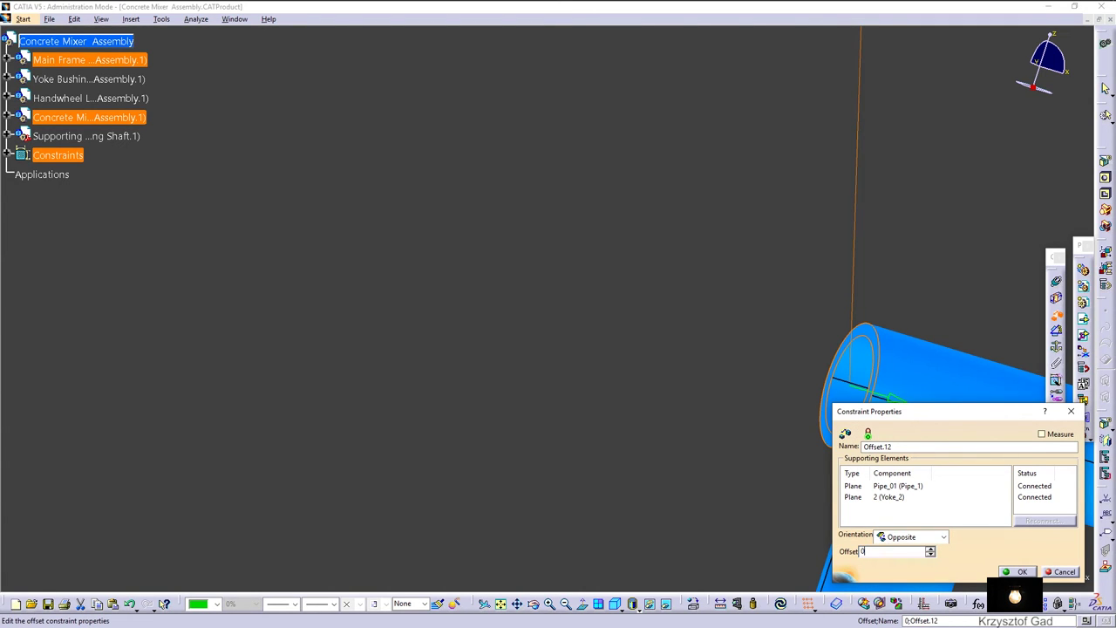
pyautogui.press('Return')
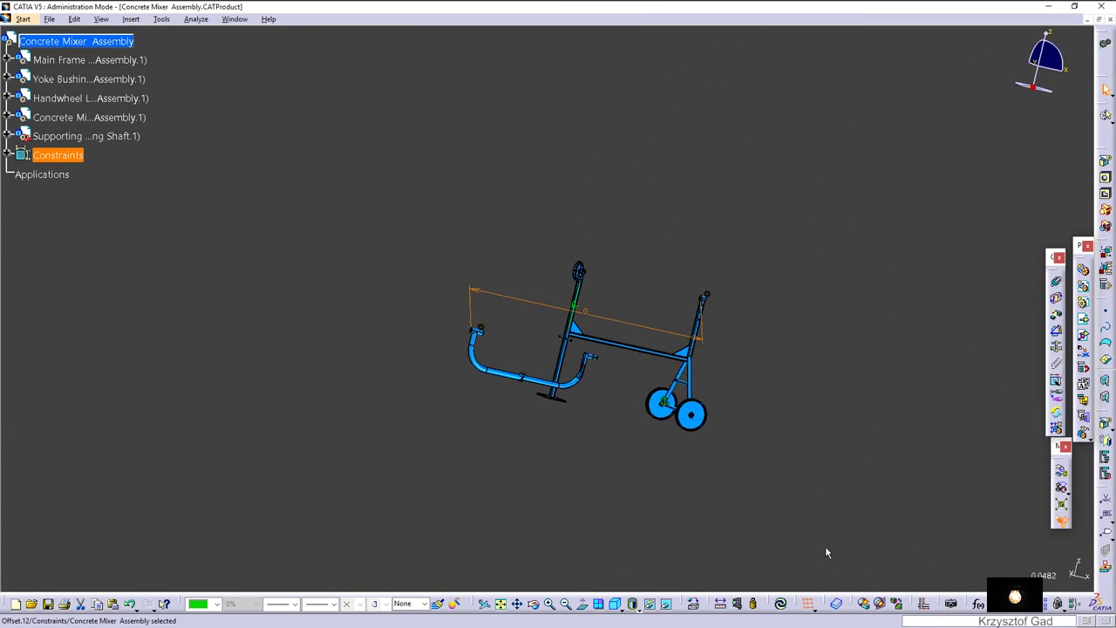
pyautogui.click(777, 603)
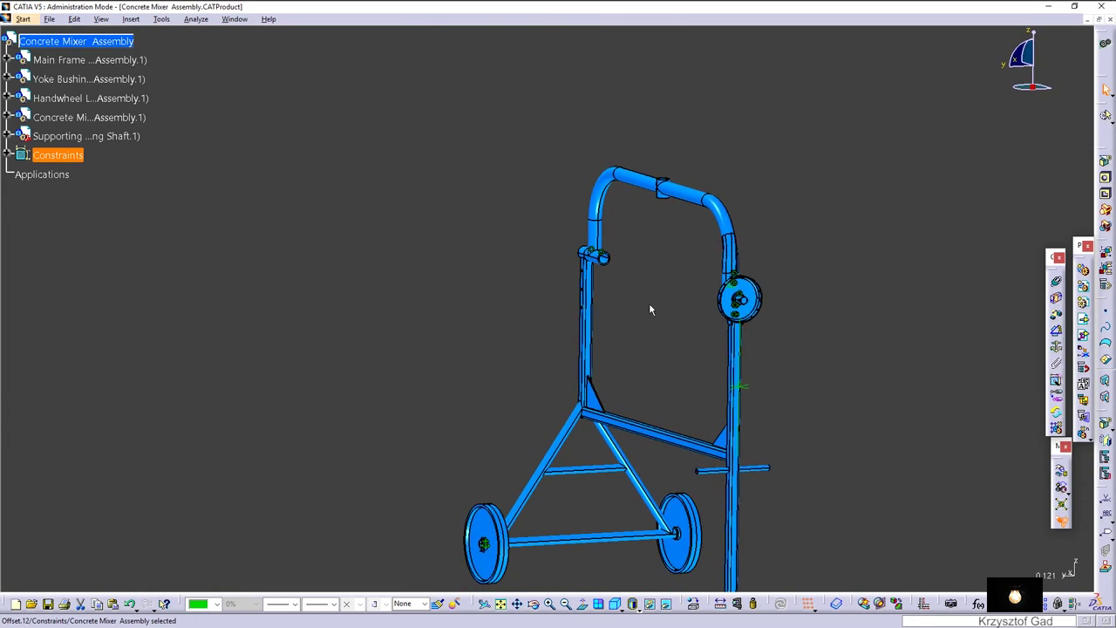
# Insert Handwheel.CATPart and drag it up above the curved top pipe.
pyautogui.rightClick(92, 41)
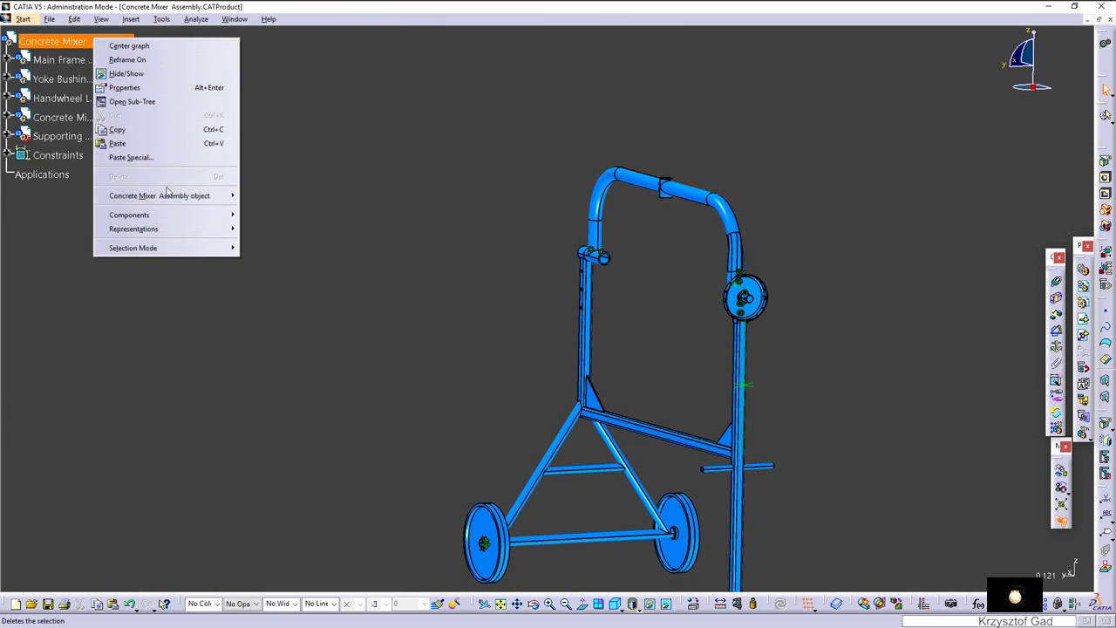
pyautogui.moveTo(129, 215)
pyautogui.click(268, 273)
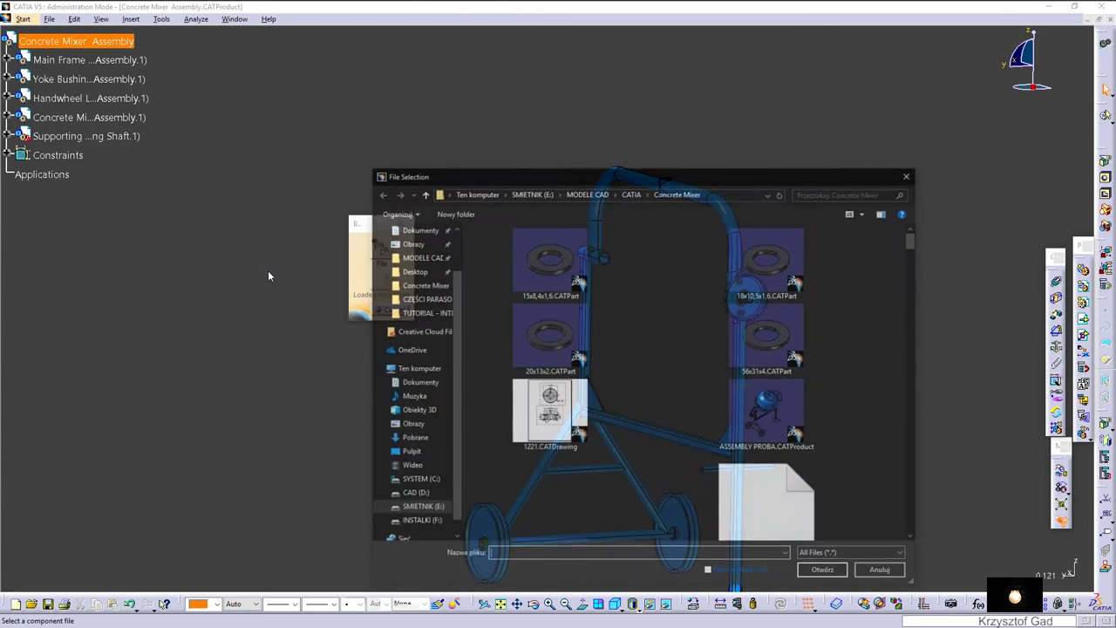
pyautogui.write('h')
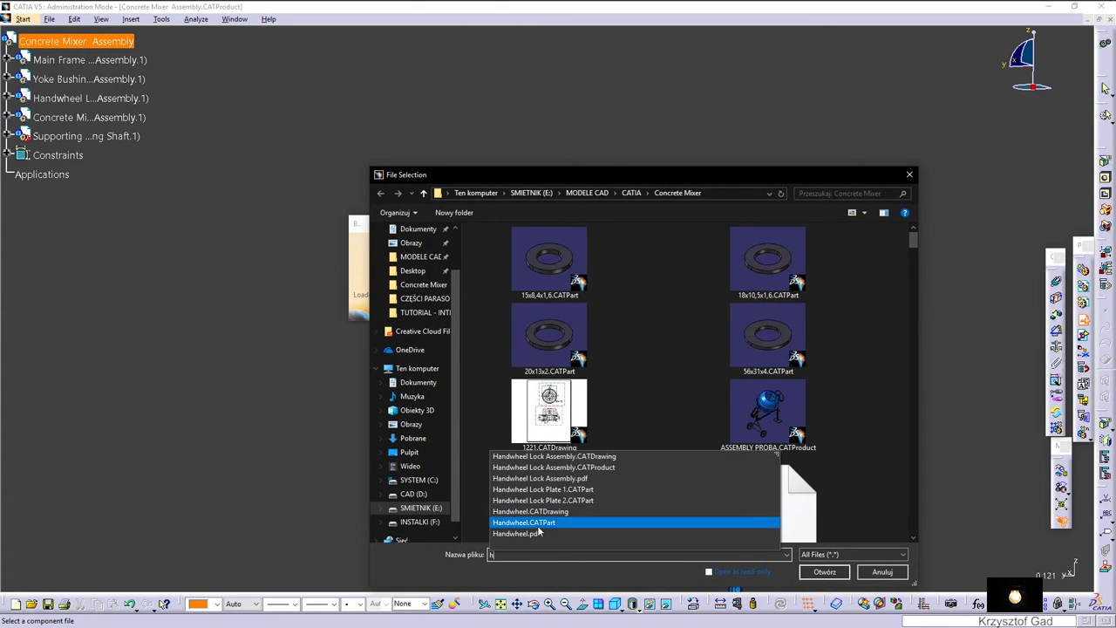
pyautogui.click(543, 523)
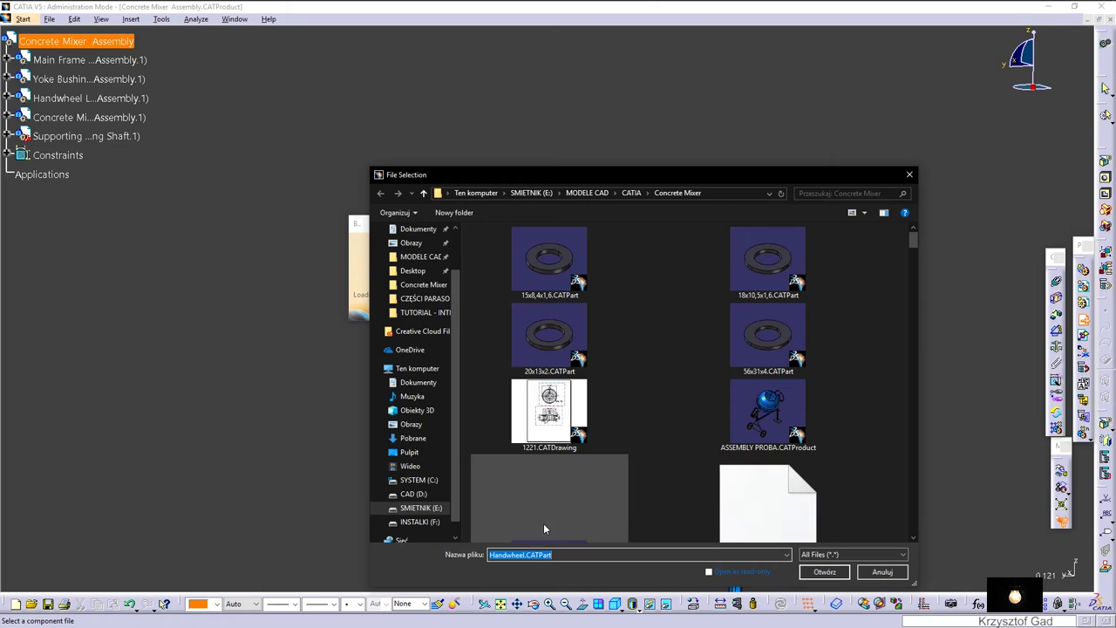
pyautogui.click(827, 571)
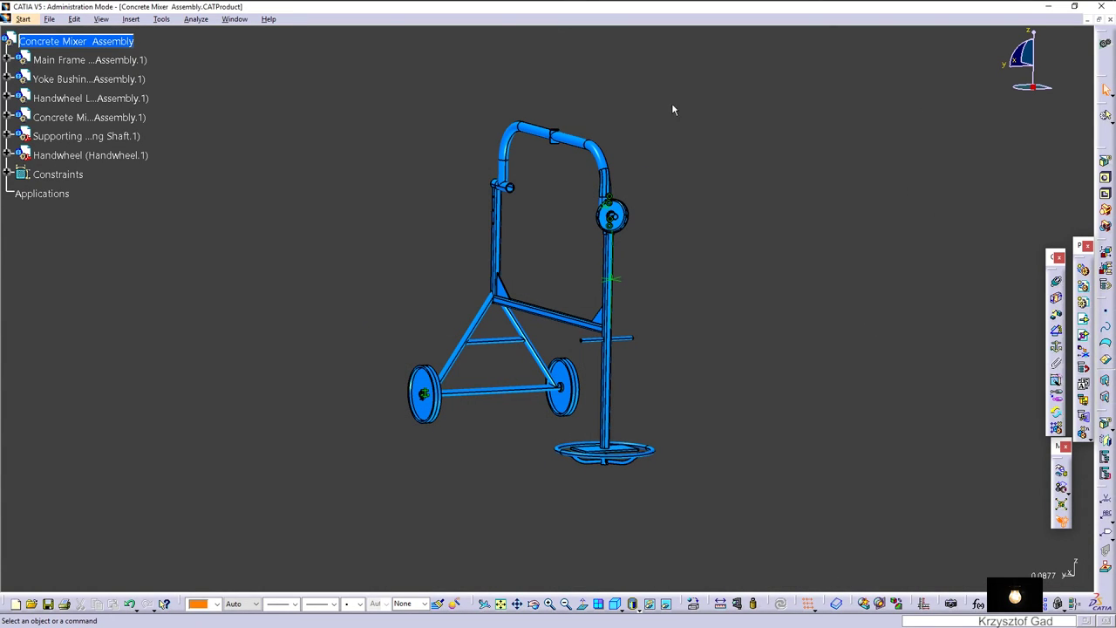
pyautogui.click(104, 155)
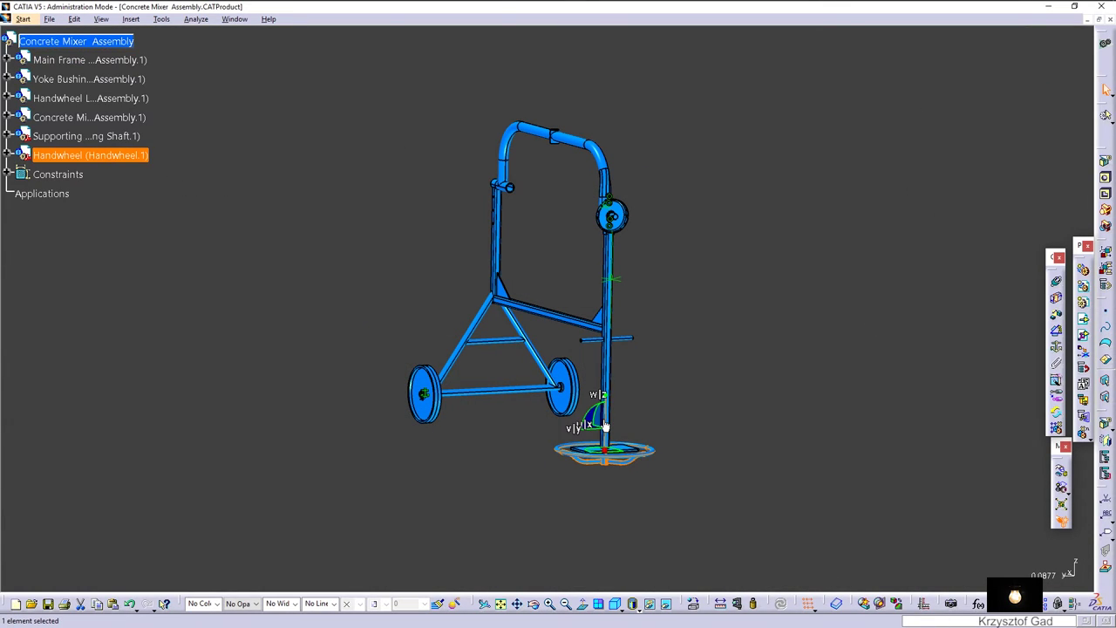
pyautogui.moveTo(605, 425); pyautogui.dragTo(592, 123)
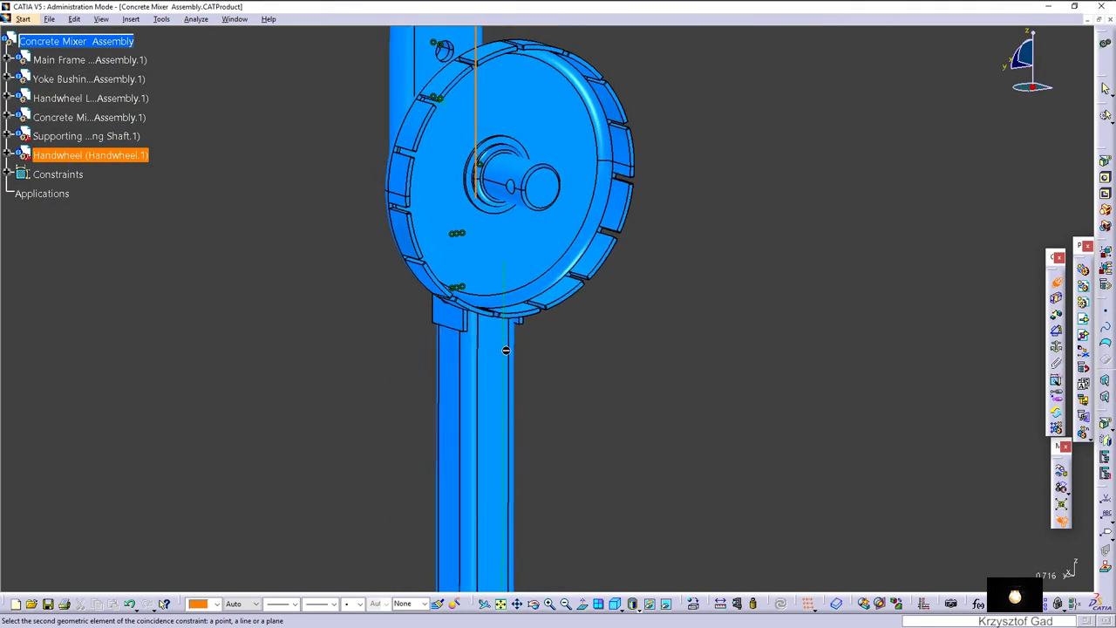
# Make the handwheel bore coaxial with the supporting shaft, then offset shaft end and hub by 0 mm.
pyautogui.click(488, 316)
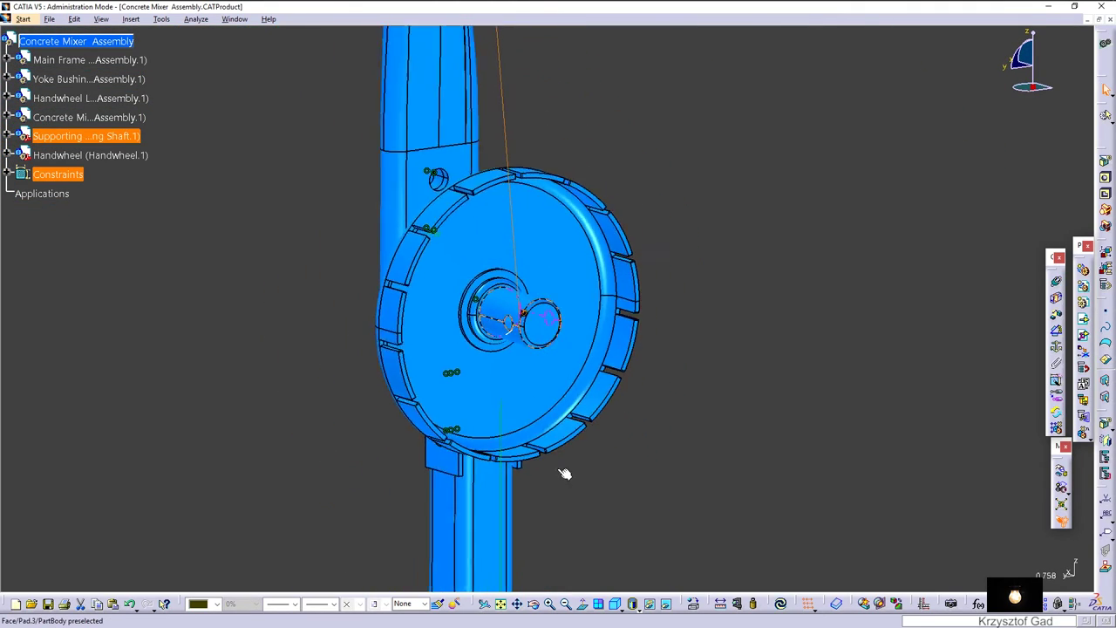
pyautogui.click(780, 604)
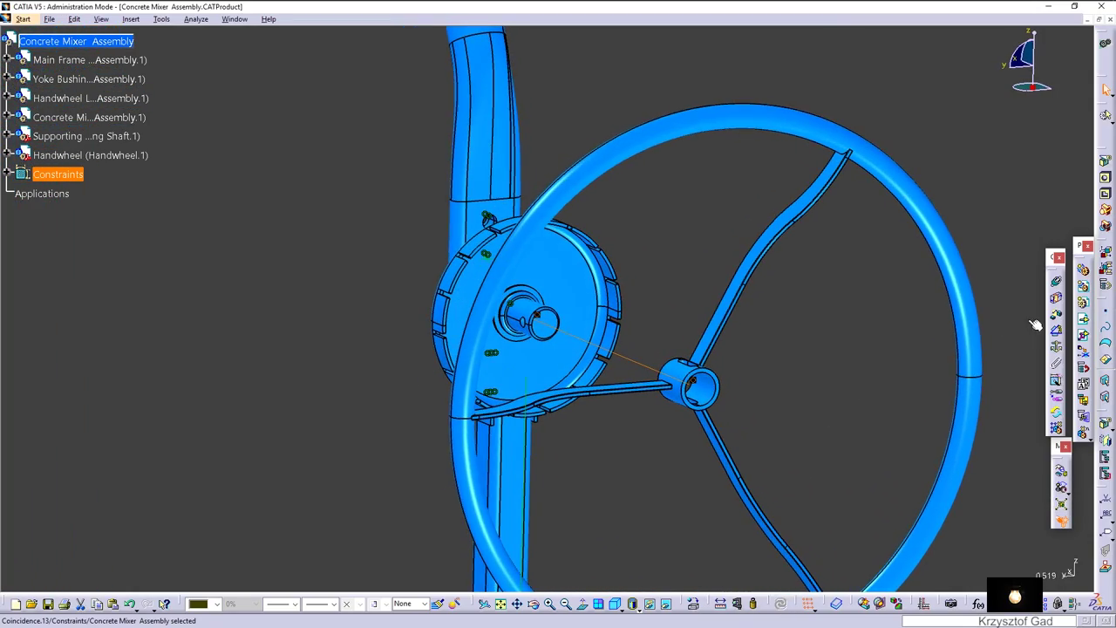
pyautogui.scroll(5, 526, 385)
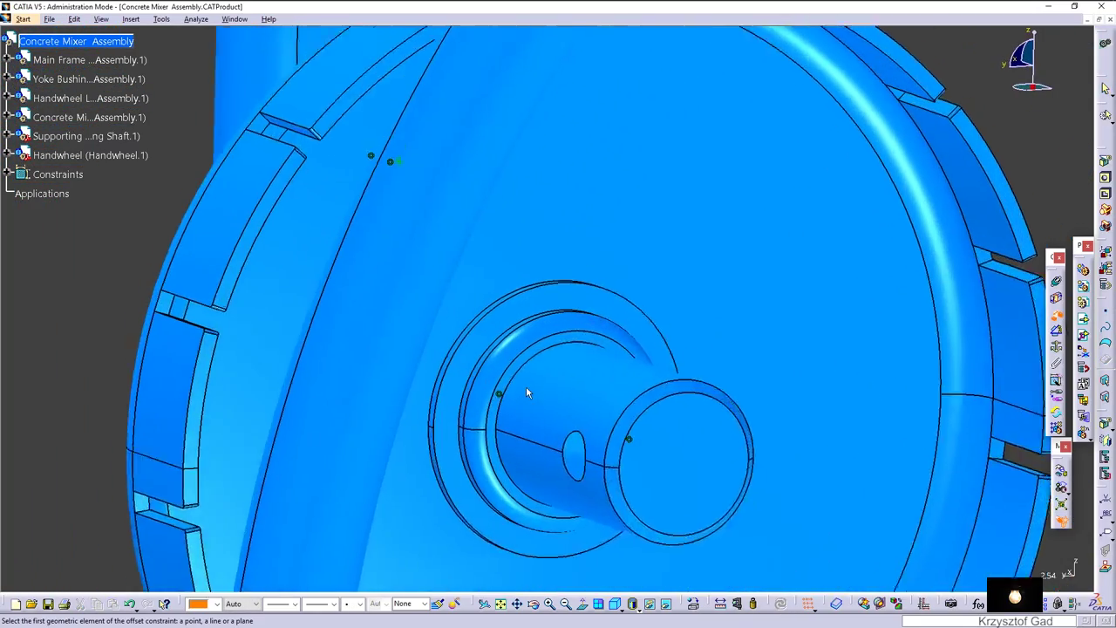
pyautogui.click(530, 373)
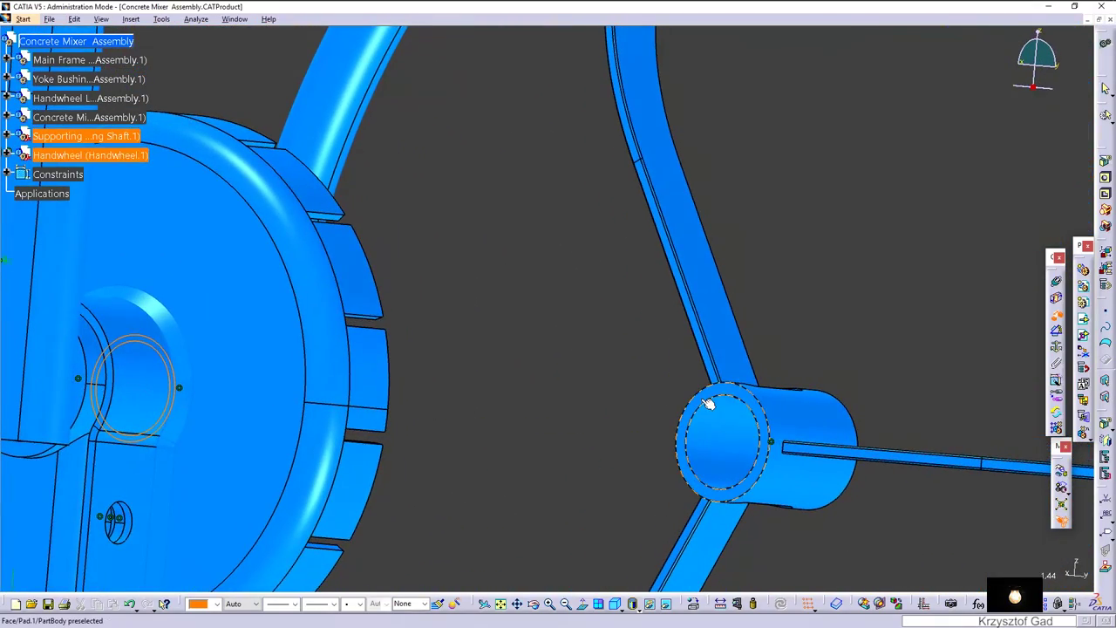
pyautogui.click(693, 427)
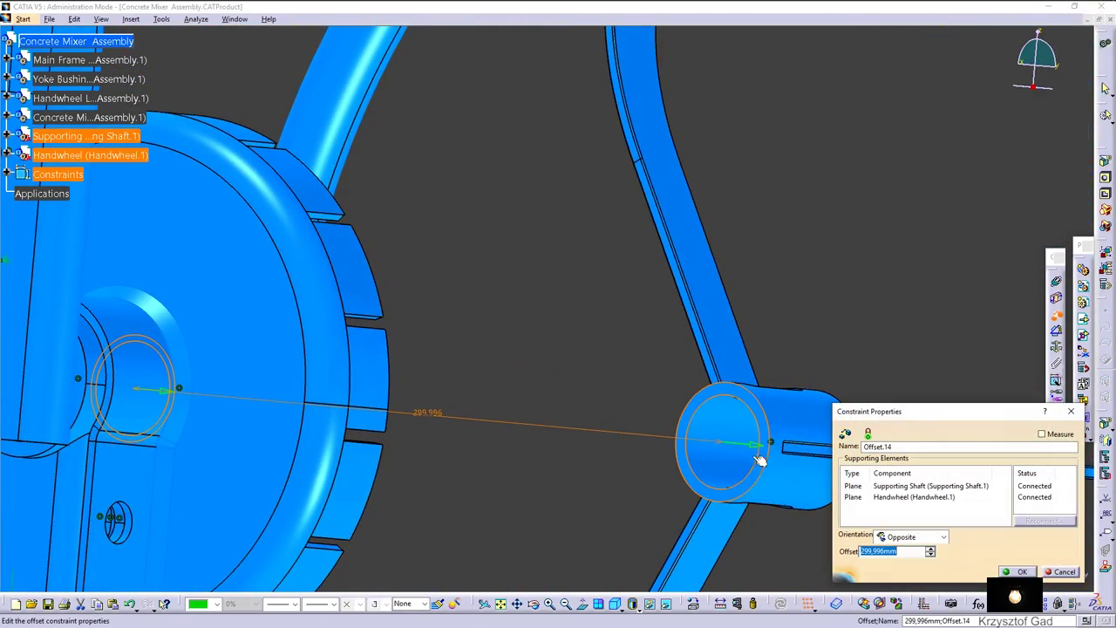
pyautogui.press('Return')
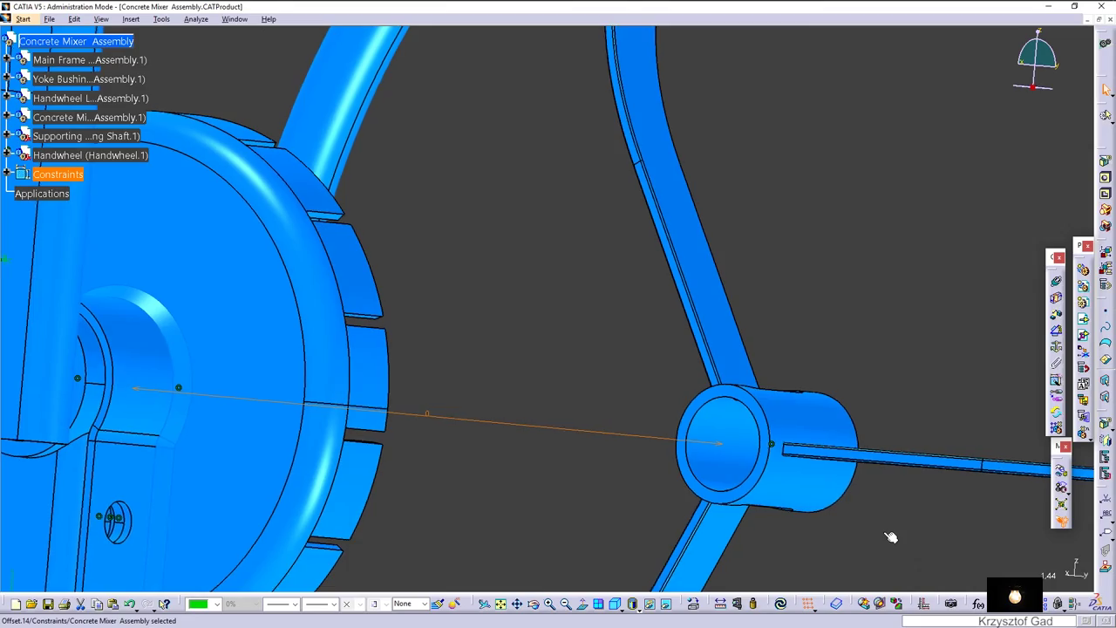
pyautogui.moveTo(889, 528); pyautogui.dragTo(847, 541, button='middle')
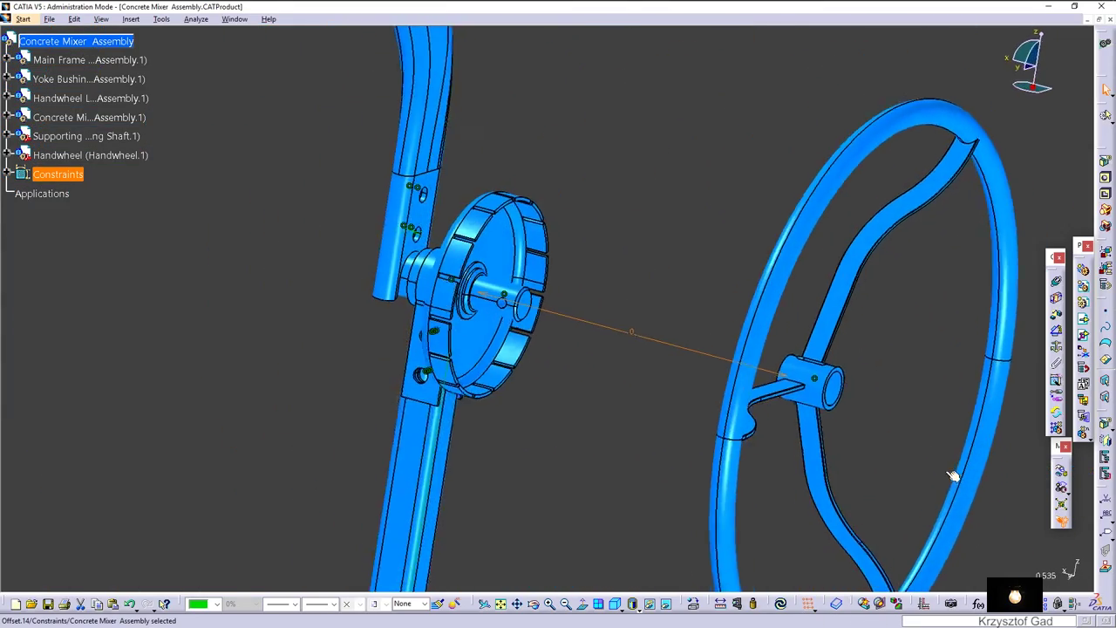
# Constrain the handwheel slot face to the shaft axis at a 0° angle and update.
pyautogui.click(1057, 340)
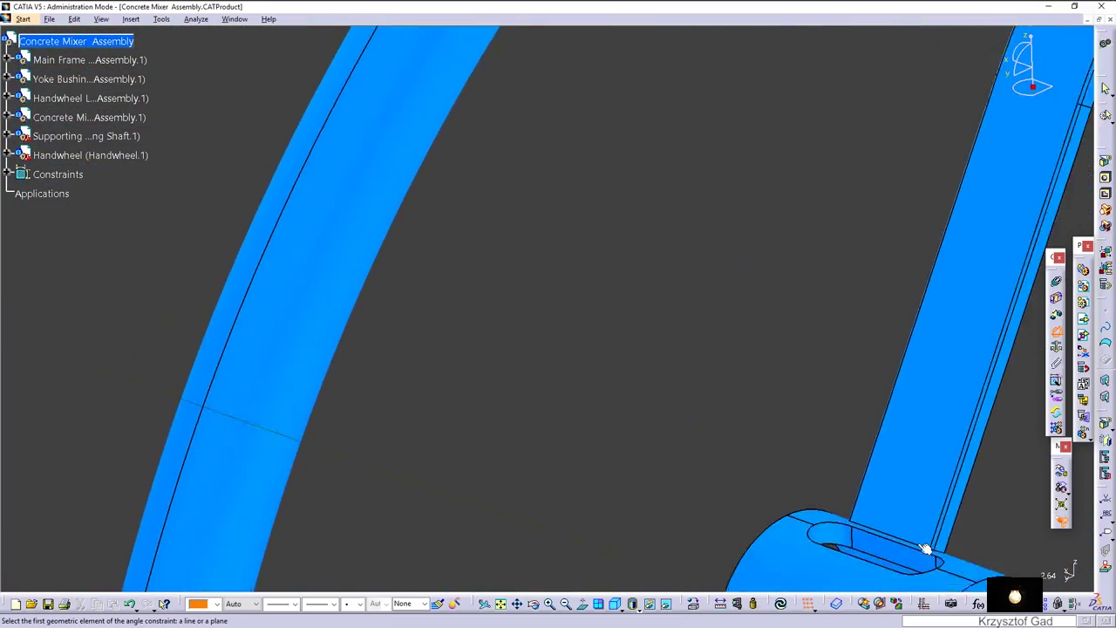
pyautogui.click(883, 472)
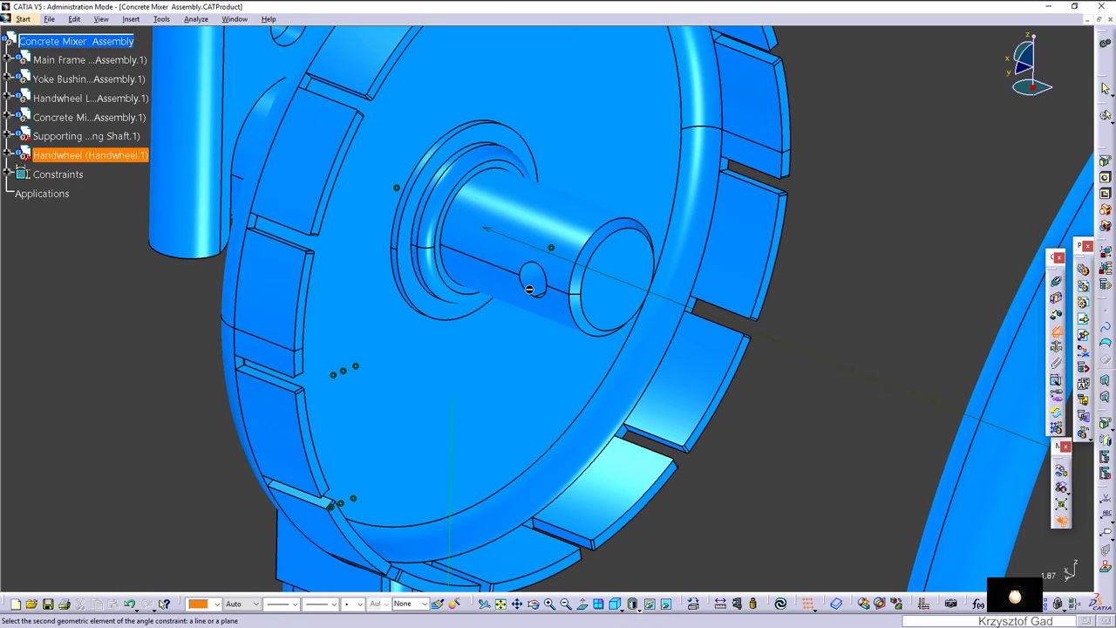
pyautogui.click(538, 292)
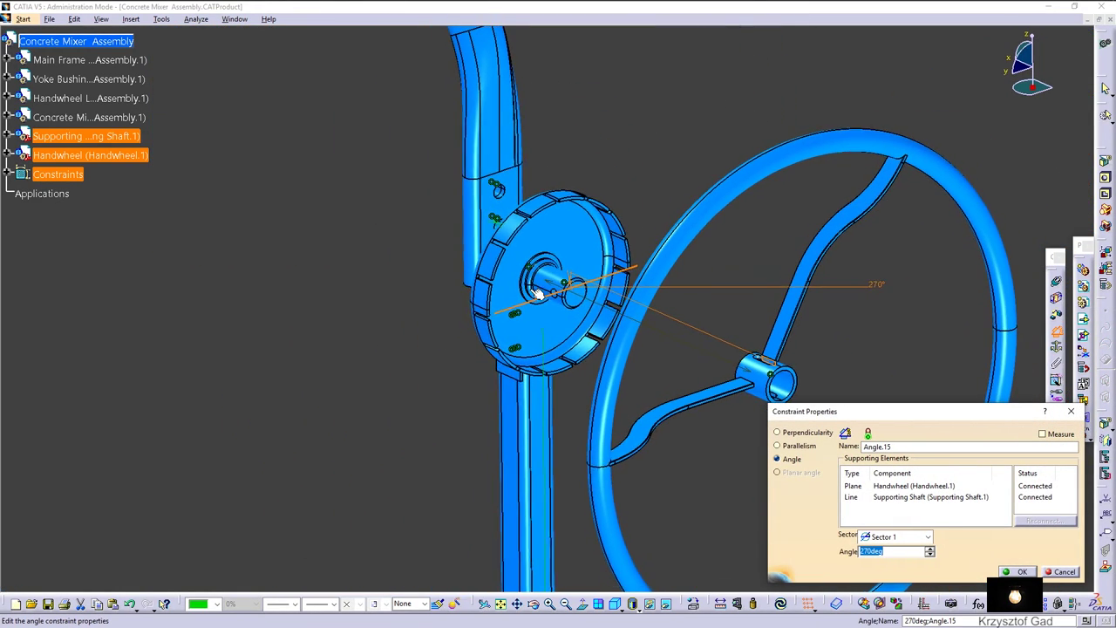
pyautogui.write('0')
pyautogui.press('Return')
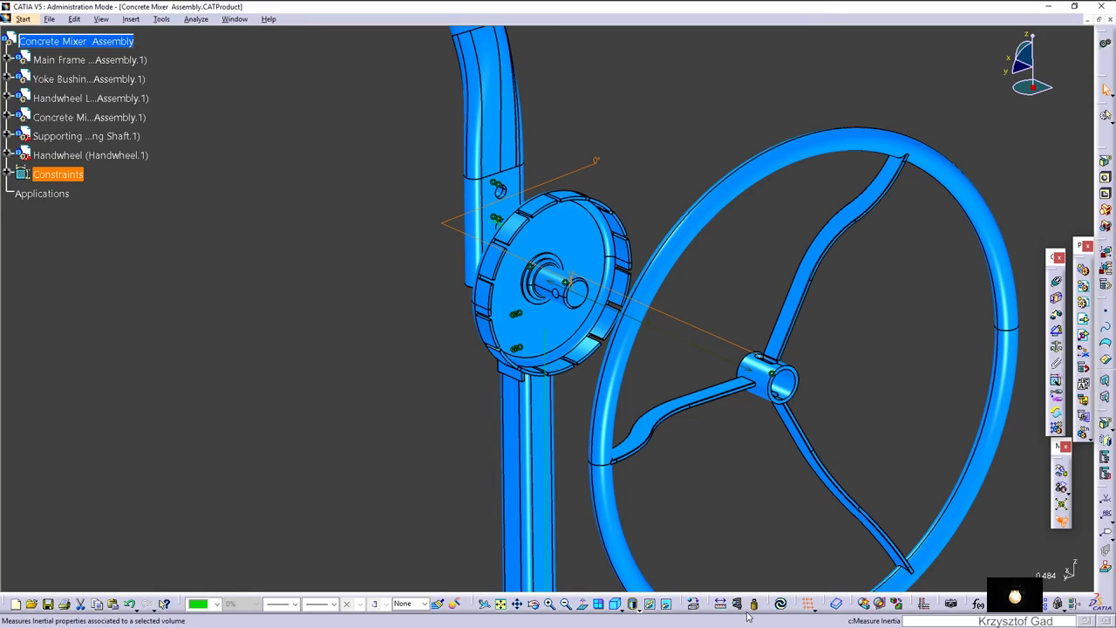
pyautogui.click(780, 603)
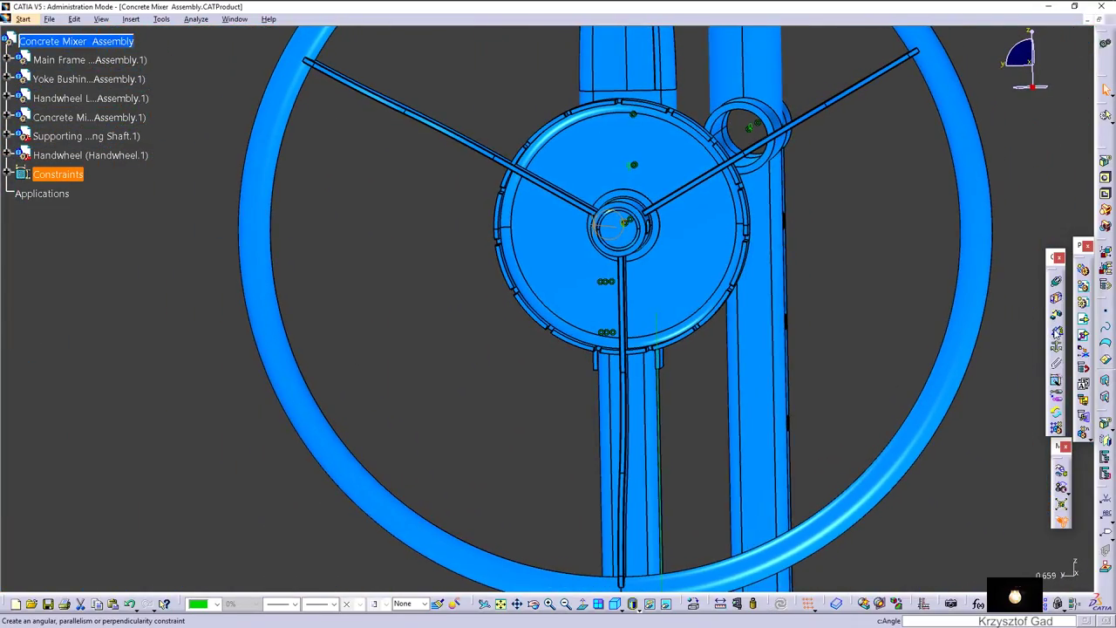
# Fix the handwheel plane at 180° to the Square Pipe_10 plane and update the assembly.
pyautogui.click(1055, 333)
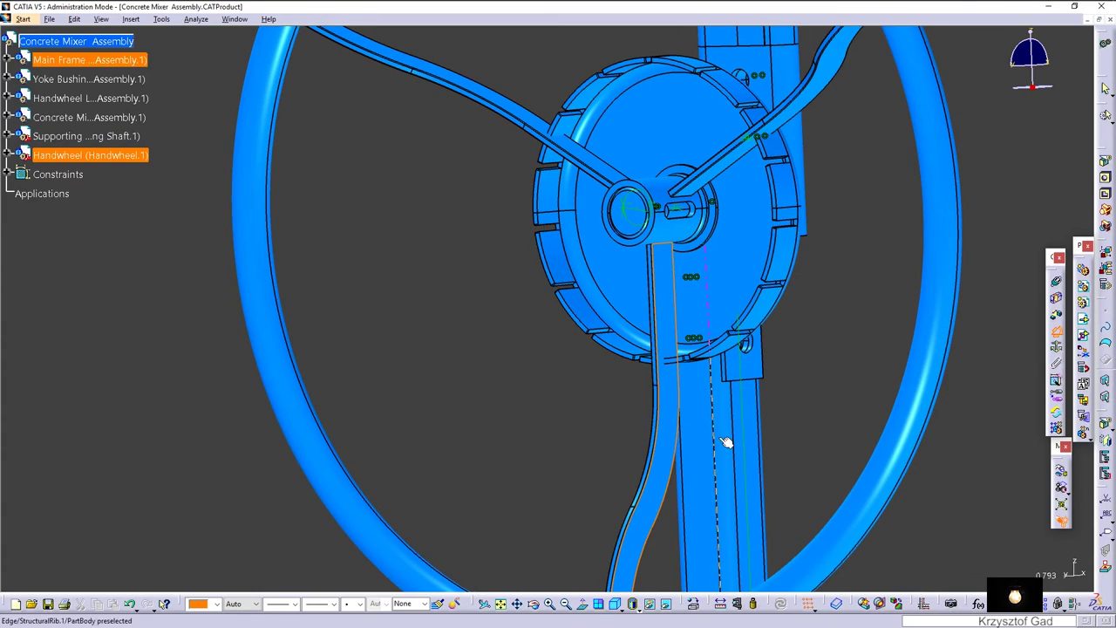
pyautogui.click(757, 438)
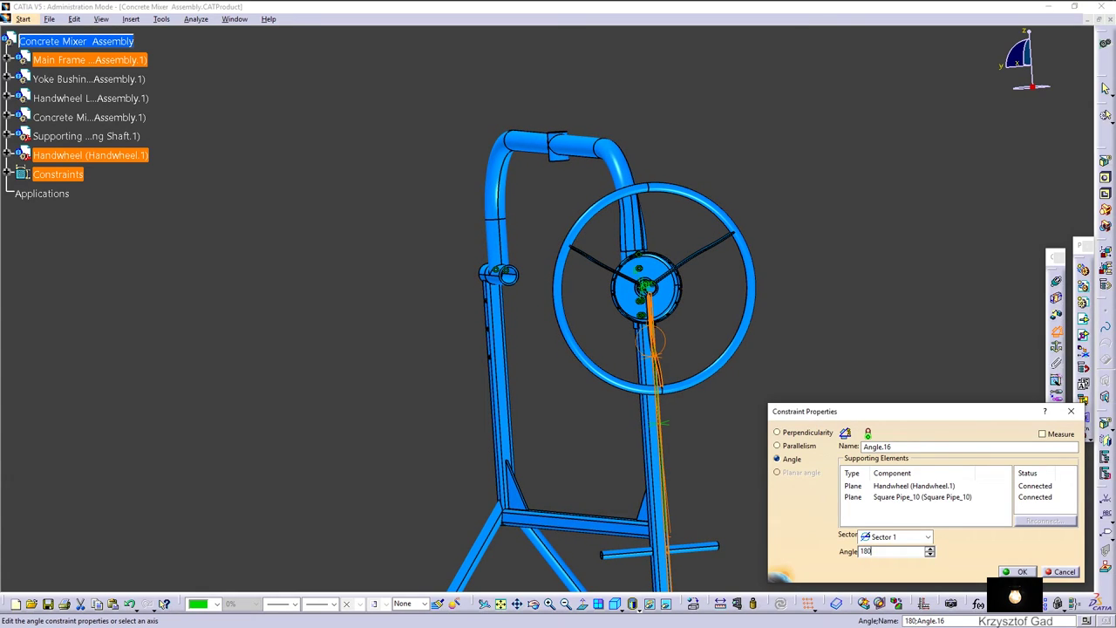
pyautogui.press('Return')
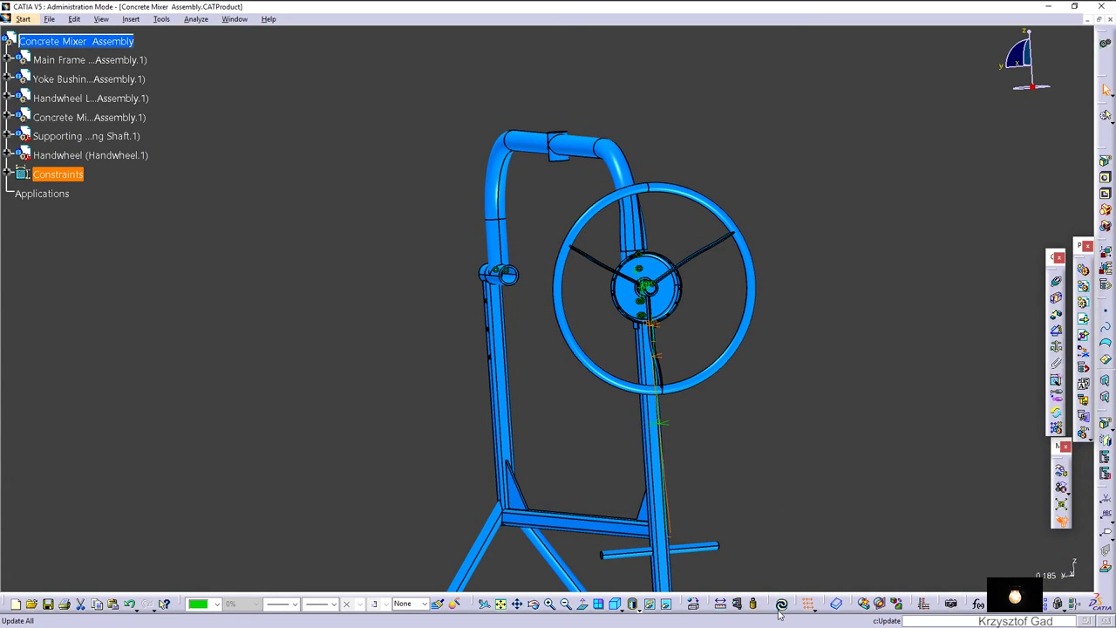
pyautogui.click(781, 603)
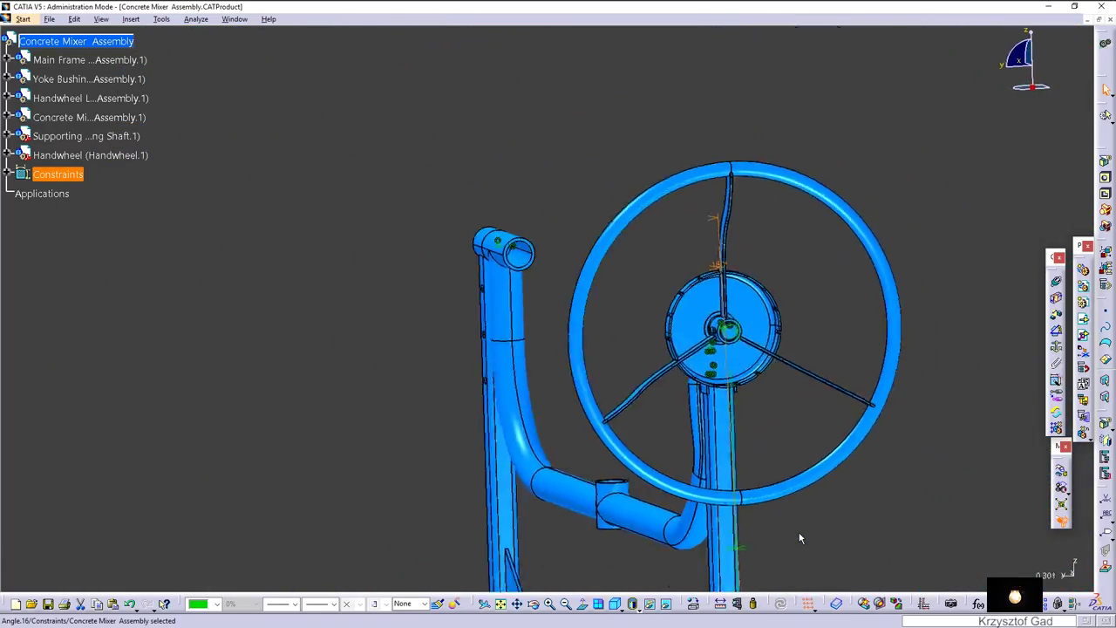
pyautogui.click(626, 417)
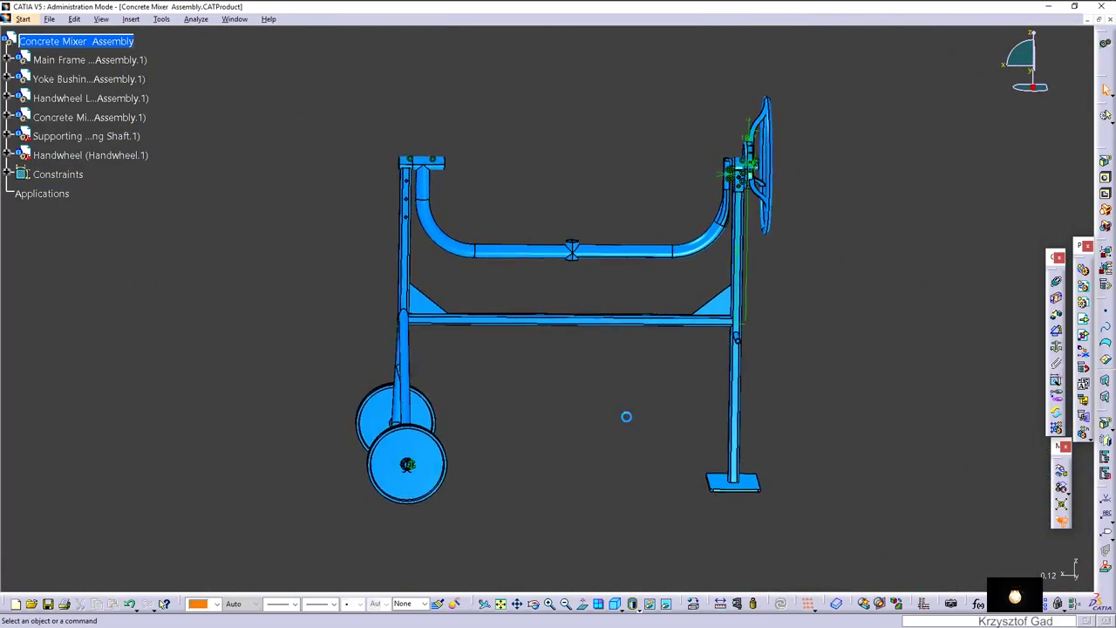
pyautogui.rightClick(111, 41)
pyautogui.moveTo(144, 215)
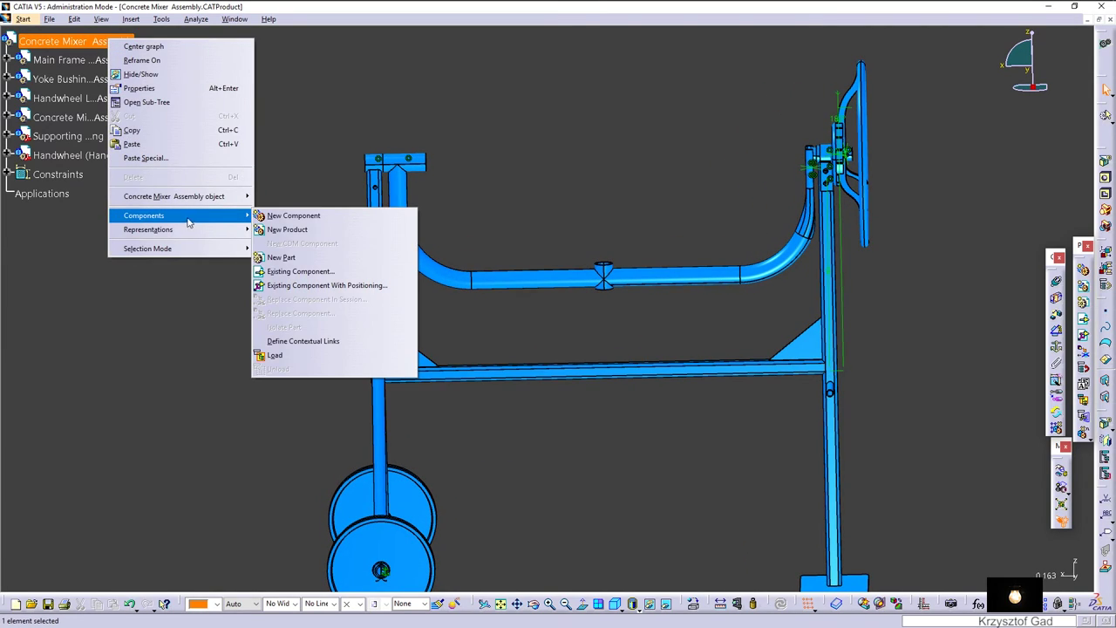
# Insert Clevis Pin 9x50 as an existing component into the assembly.
pyautogui.click(297, 274)
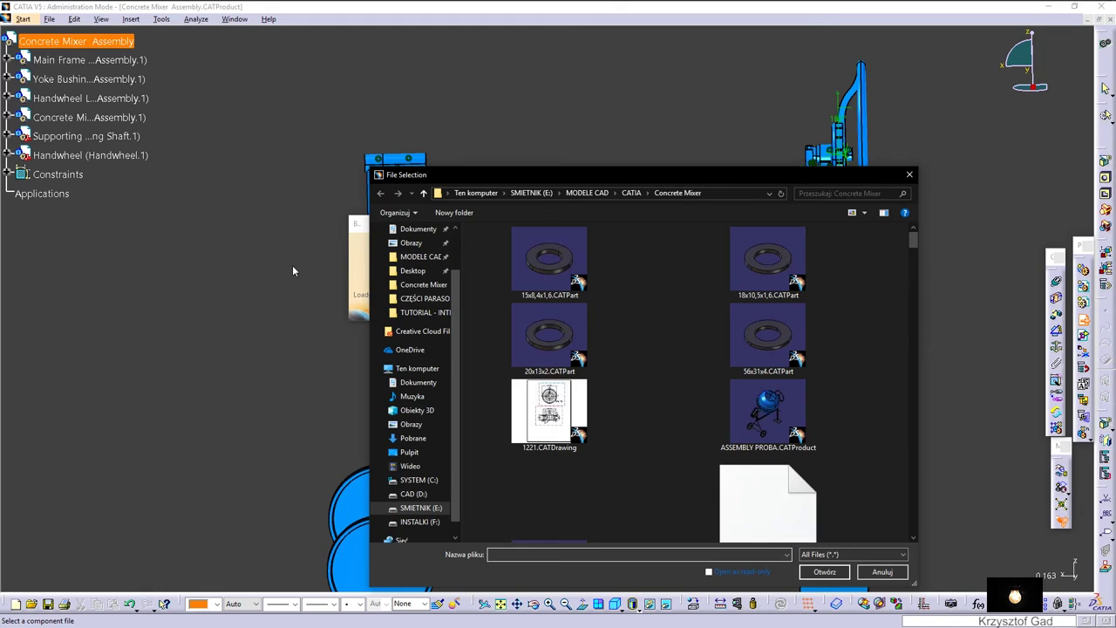
pyautogui.write('c')
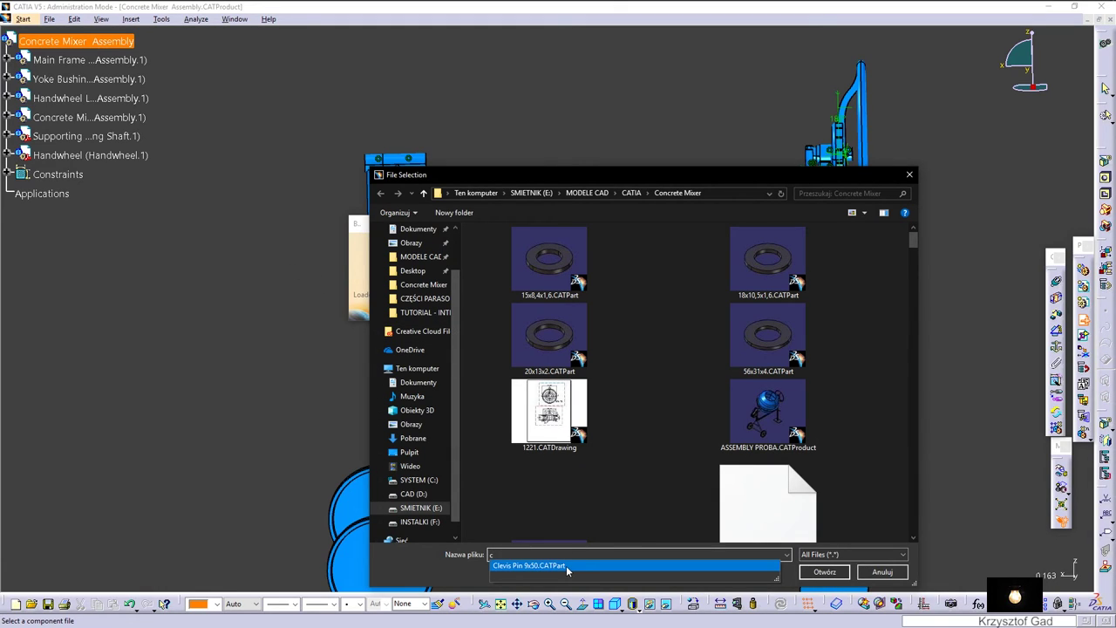
pyautogui.click(567, 566)
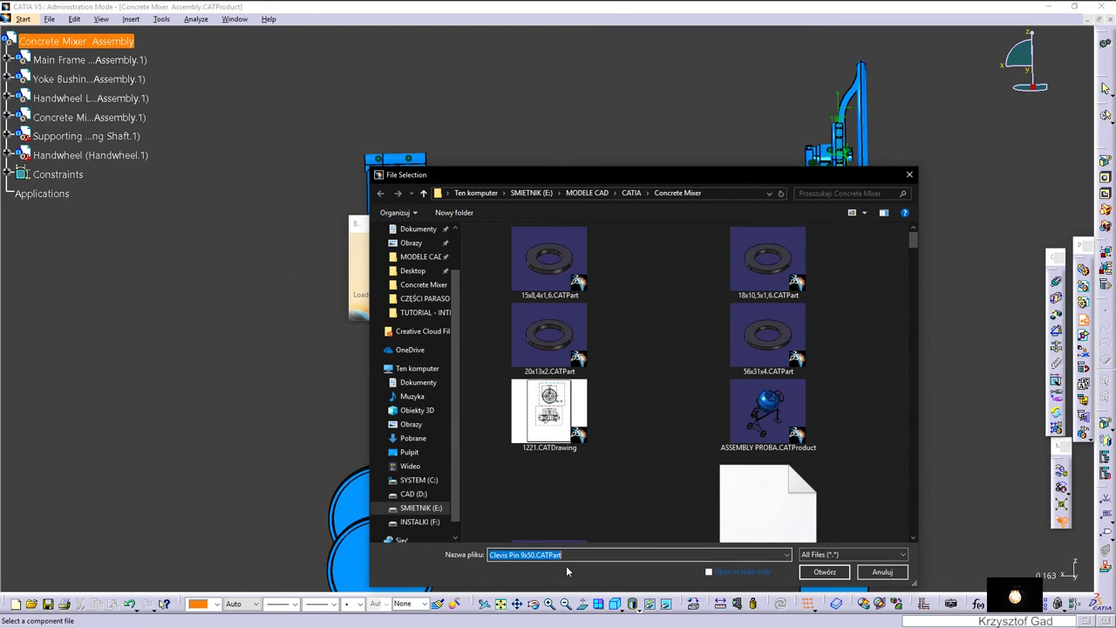
pyautogui.click(826, 573)
pyautogui.moveTo(285, 233)
pyautogui.mouseDown(button='middle')
pyautogui.moveTo(110, 177)
pyautogui.moveTo(123, 184)
pyautogui.mouseUp(button='middle')
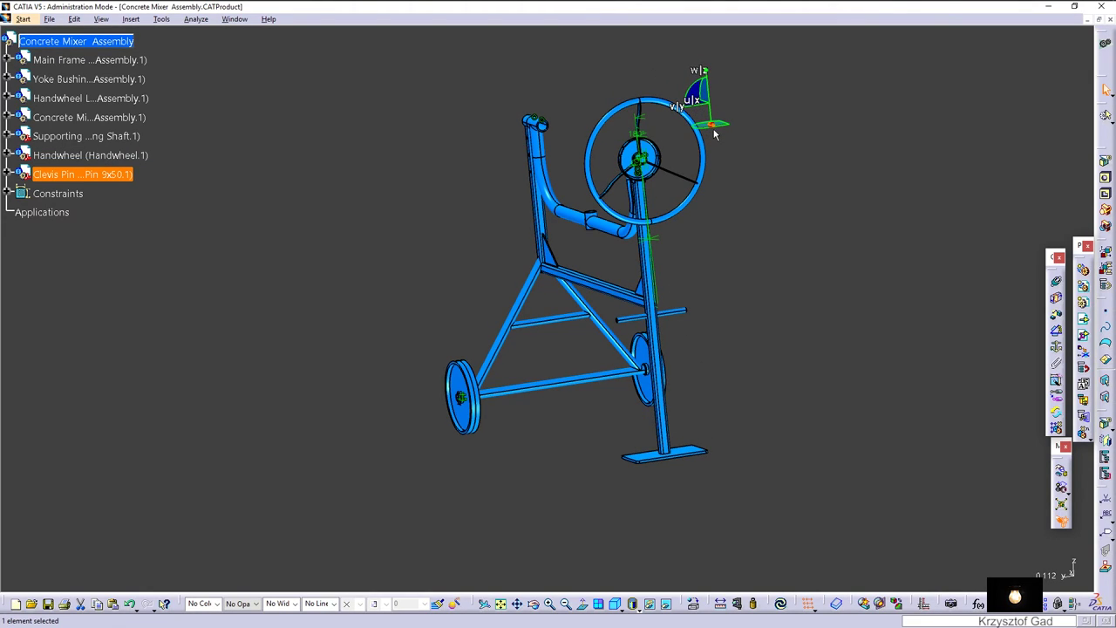
# Make the clevis pin coaxial with the handwheel hub, offset -5 mm from the square pipe.
pyautogui.click(756, 156)
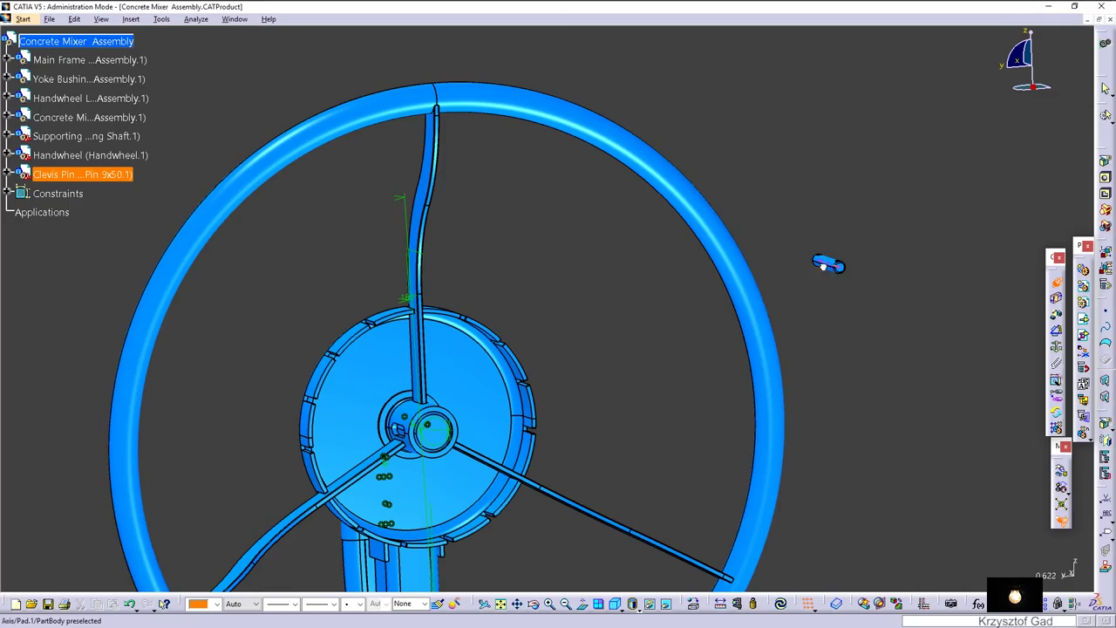
pyautogui.click(492, 478)
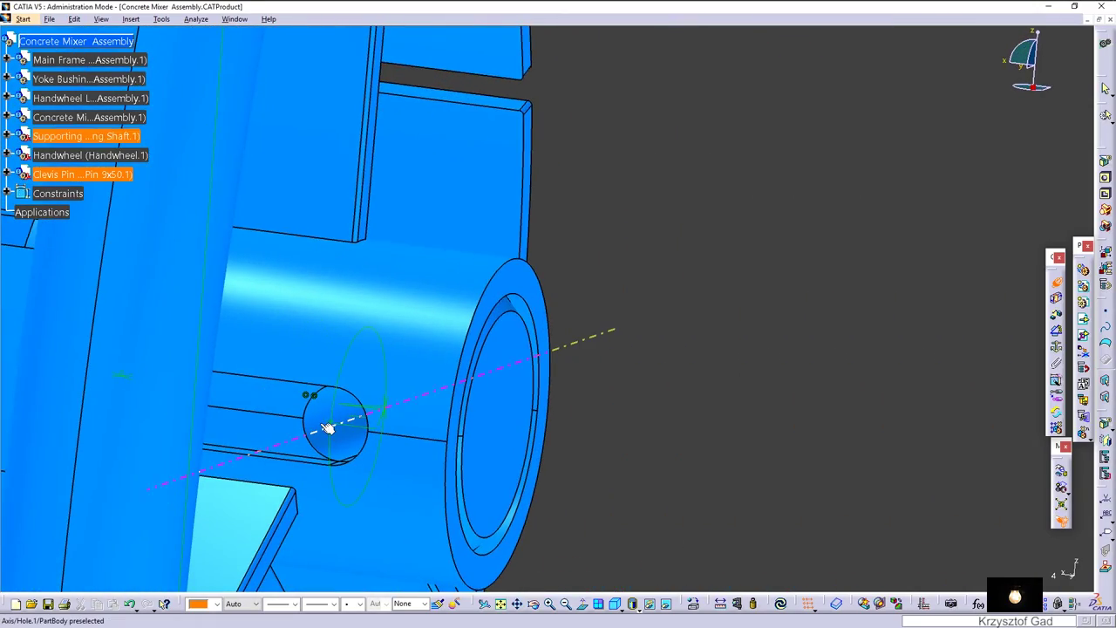
pyautogui.click(326, 427)
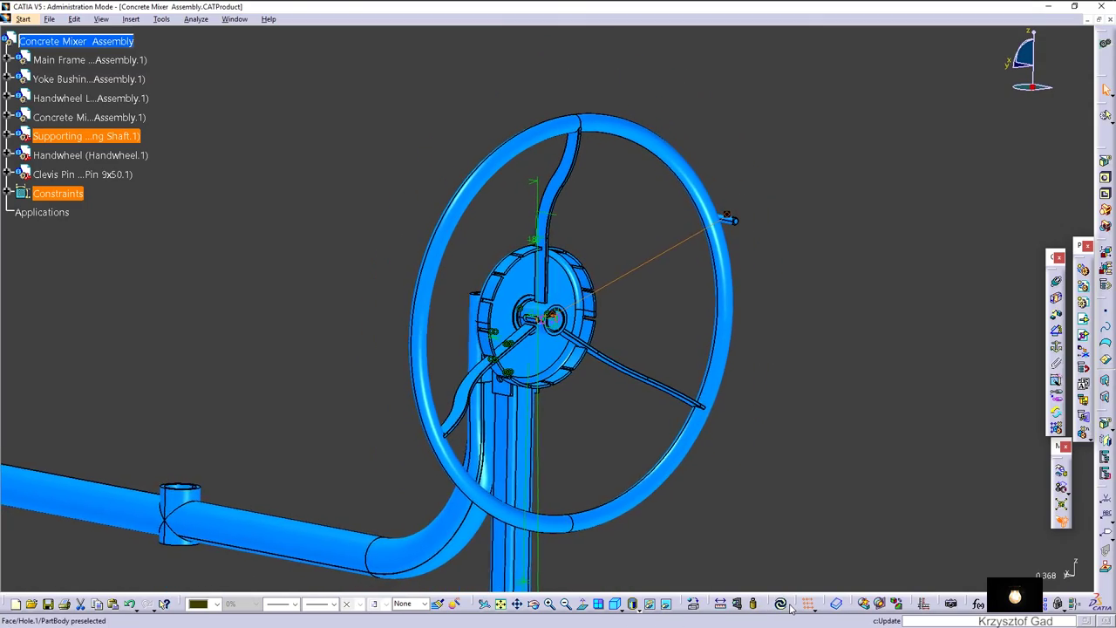
pyautogui.click(783, 605)
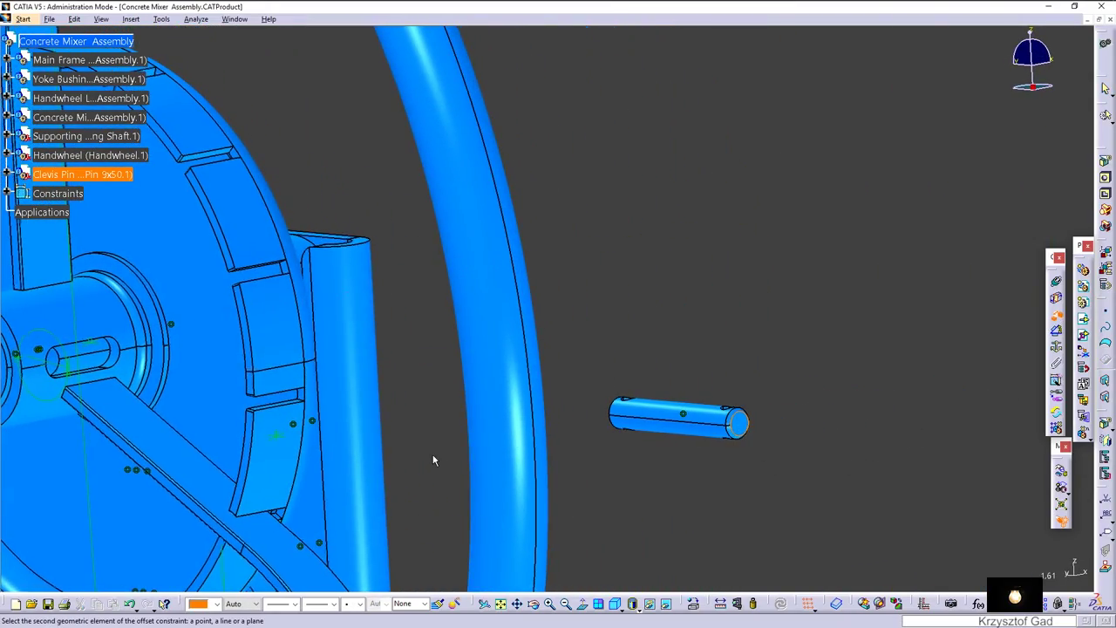
pyautogui.click(411, 419)
pyautogui.write('-5')
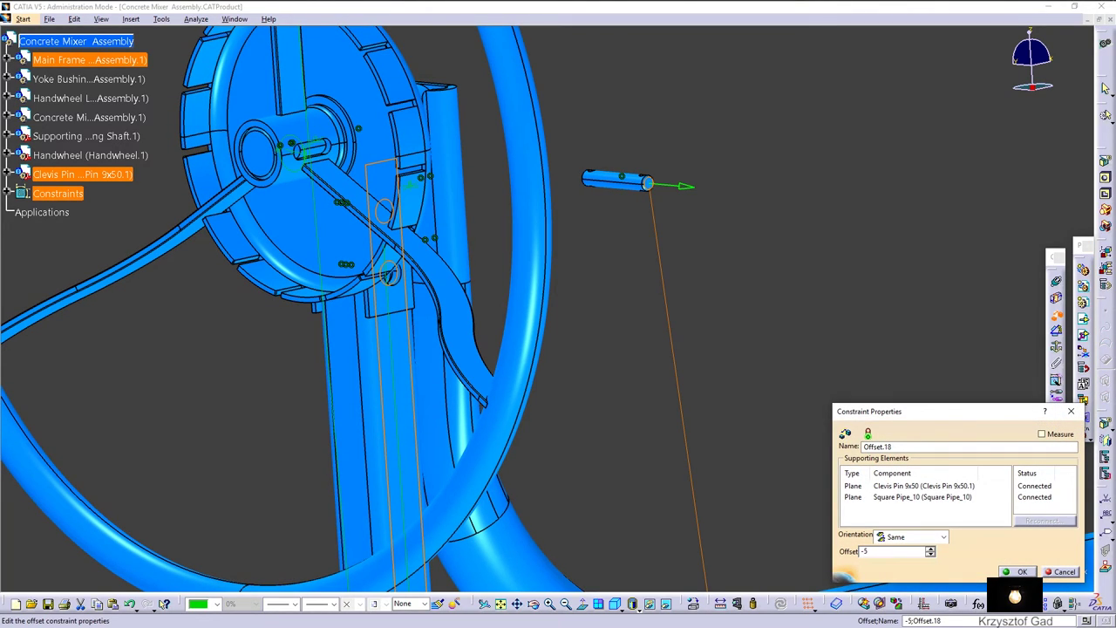
pyautogui.press('Return')
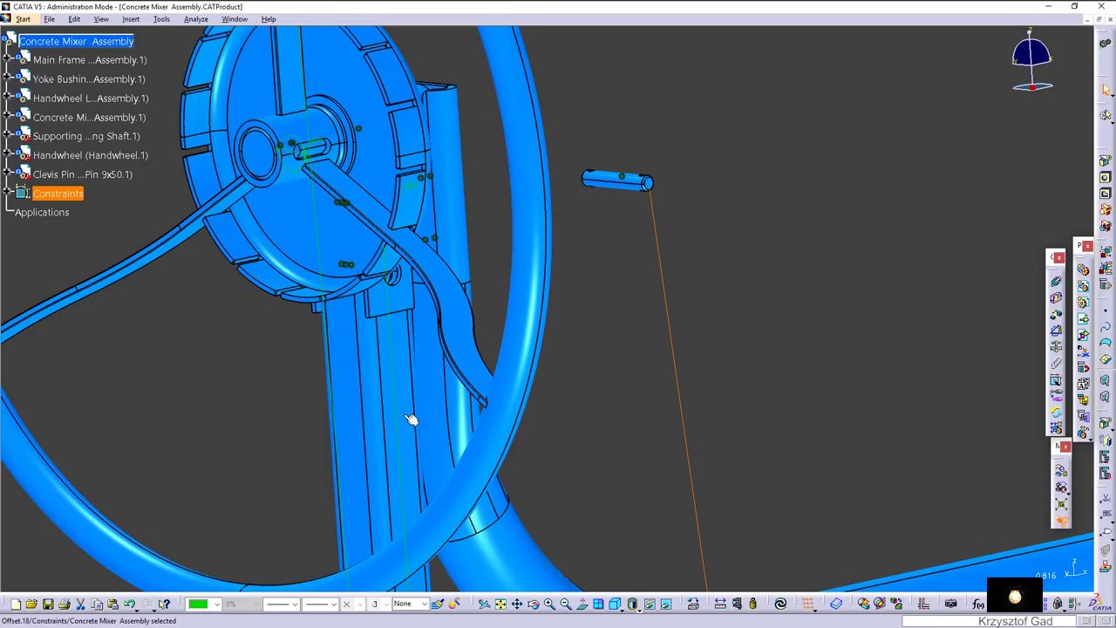
pyautogui.click(781, 605)
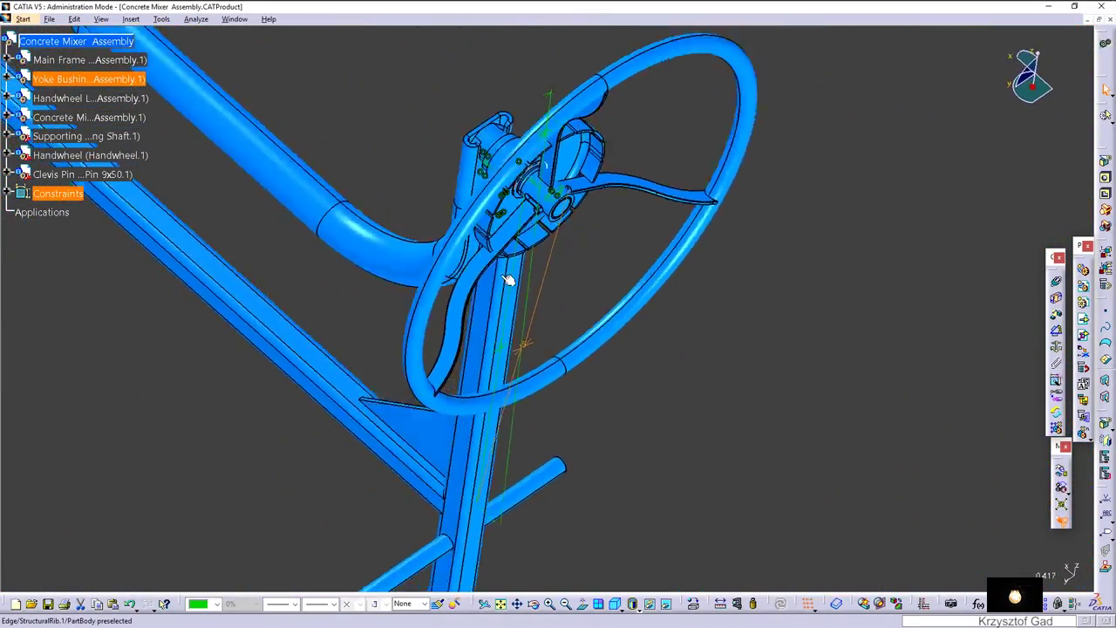
# Insert Split Pin_2.CATPart as an existing component under the root assembly.
pyautogui.rightClick(108, 41)
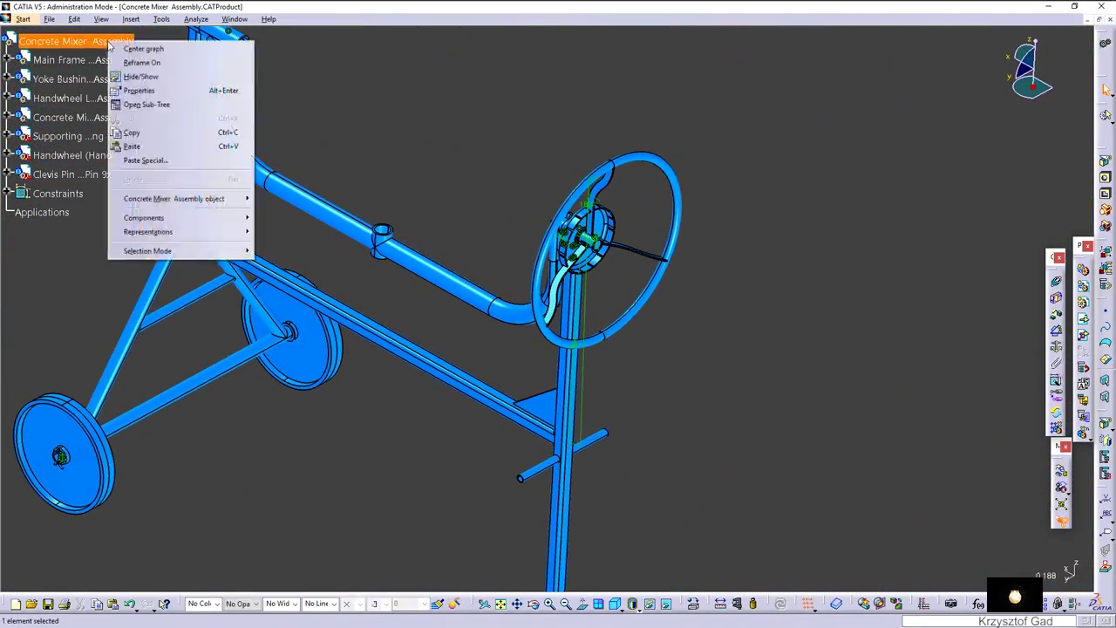
pyautogui.moveTo(144, 218)
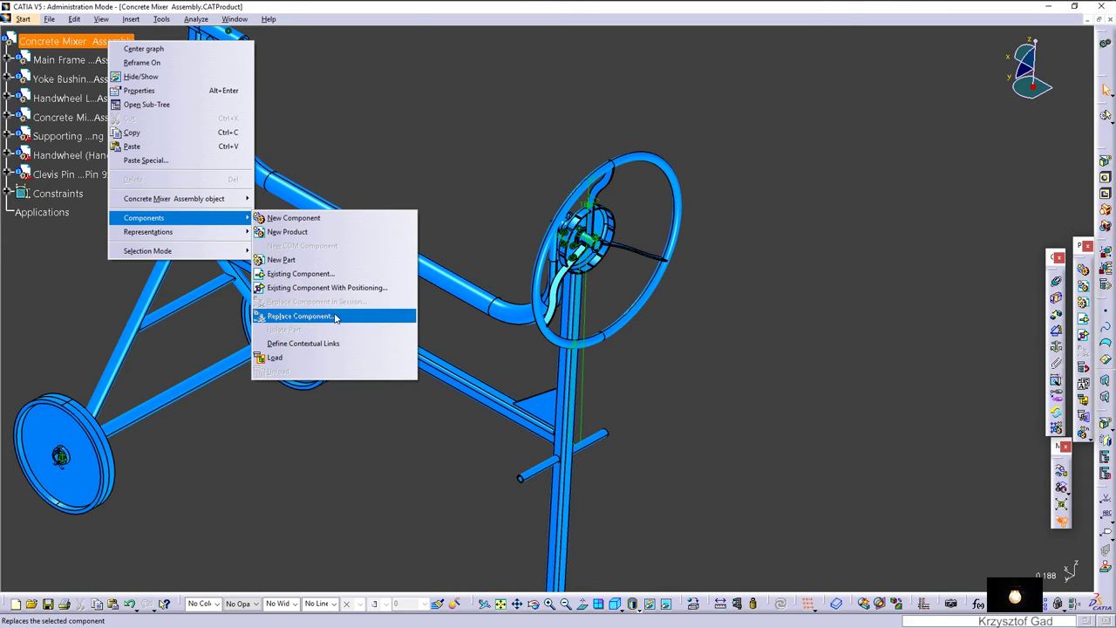
pyautogui.click(328, 273)
pyautogui.write('s')
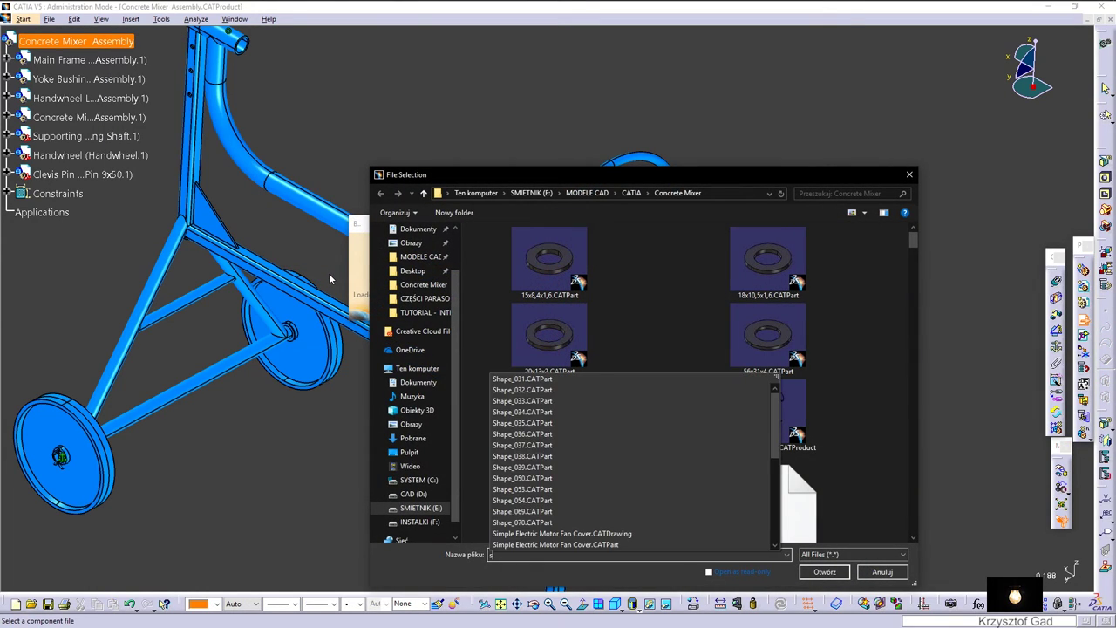
pyautogui.write('p')
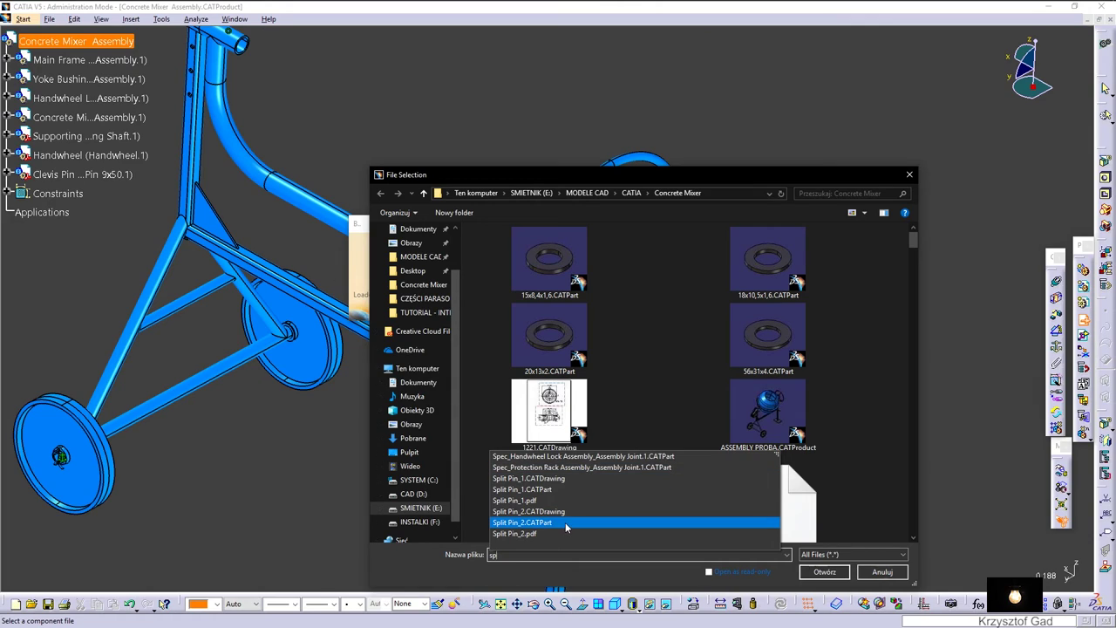
pyautogui.click(565, 521)
pyautogui.click(824, 571)
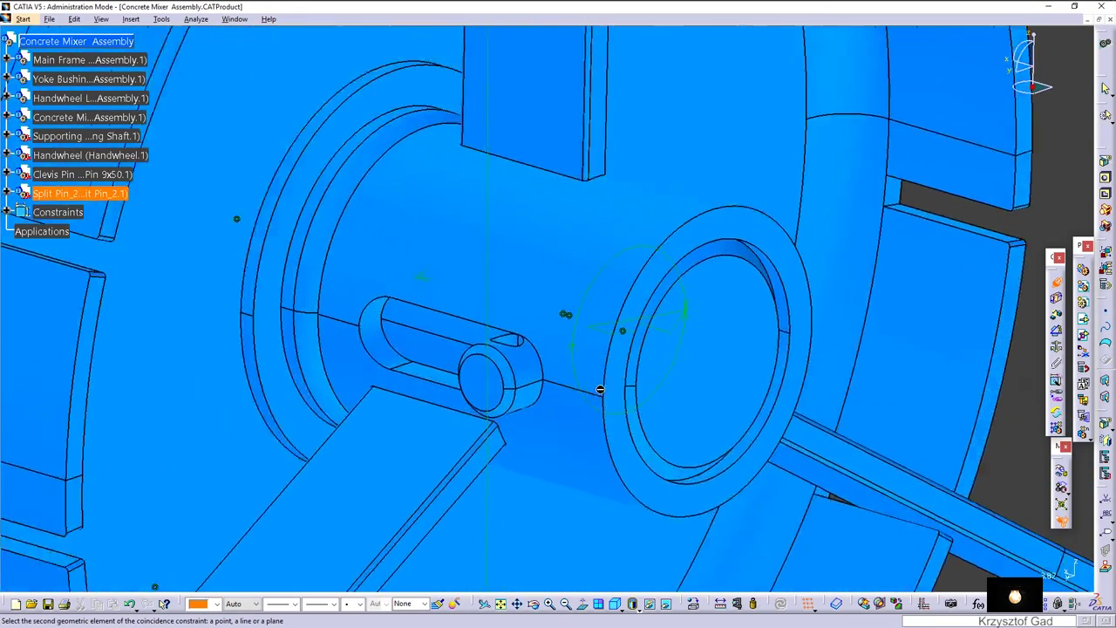
# Make the split pin coaxial with the clevis pin hole, add an axis offset, and update.
pyautogui.click(460, 391)
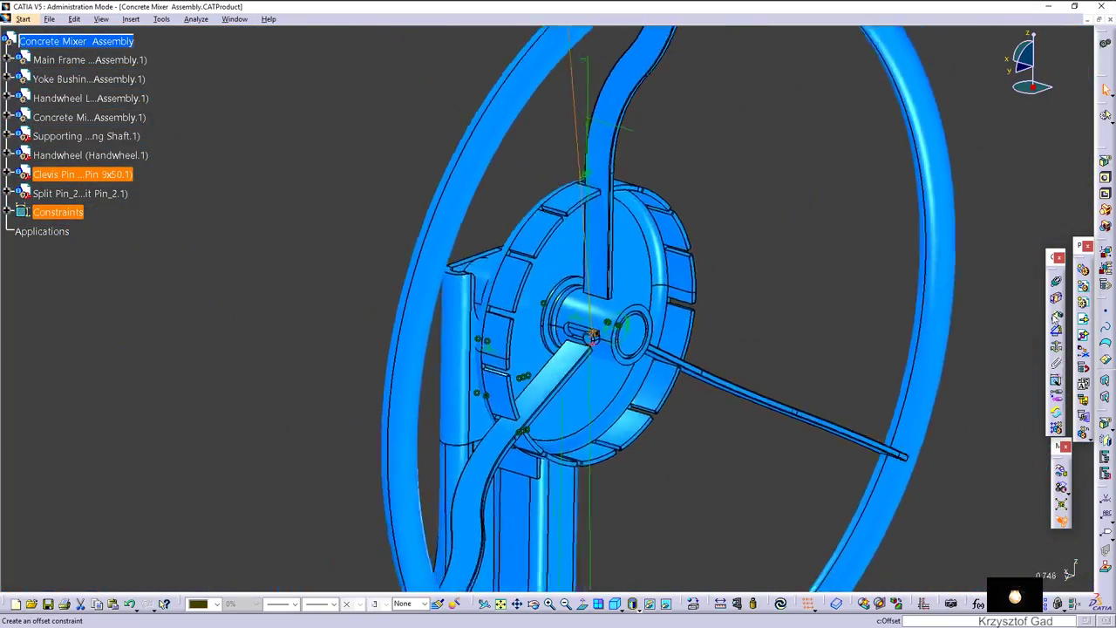
pyautogui.click(1056, 319)
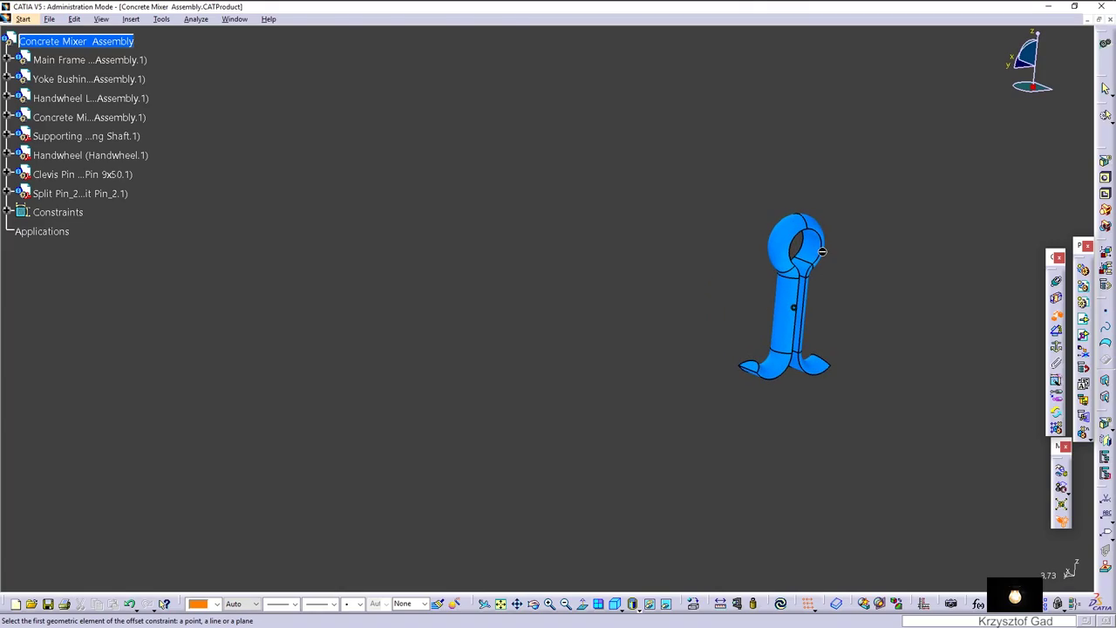
pyautogui.click(823, 253)
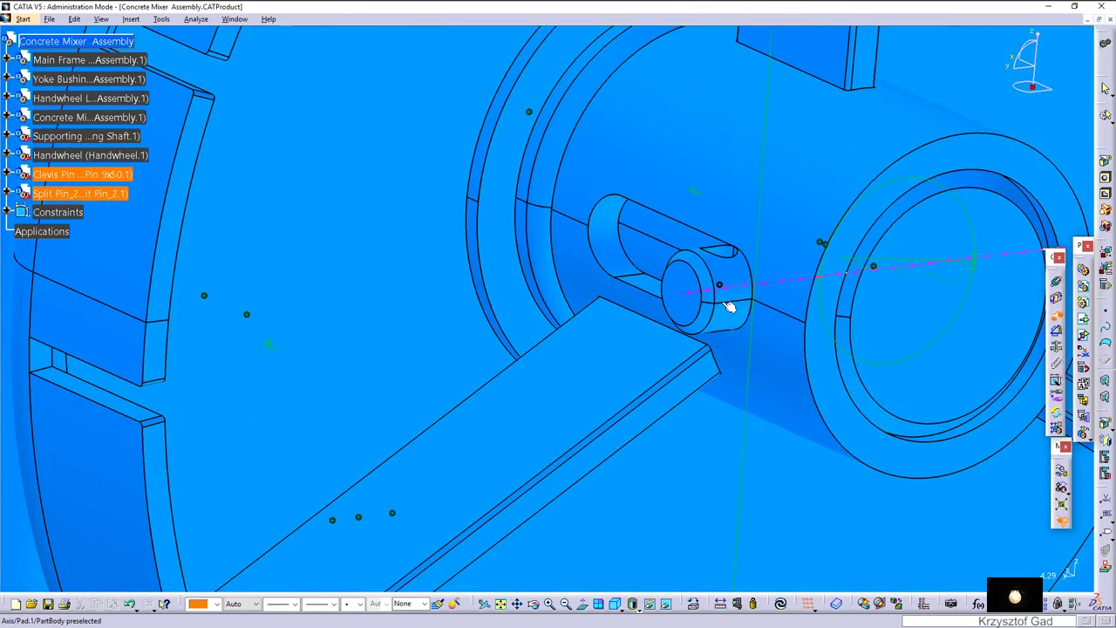
pyautogui.click(734, 299)
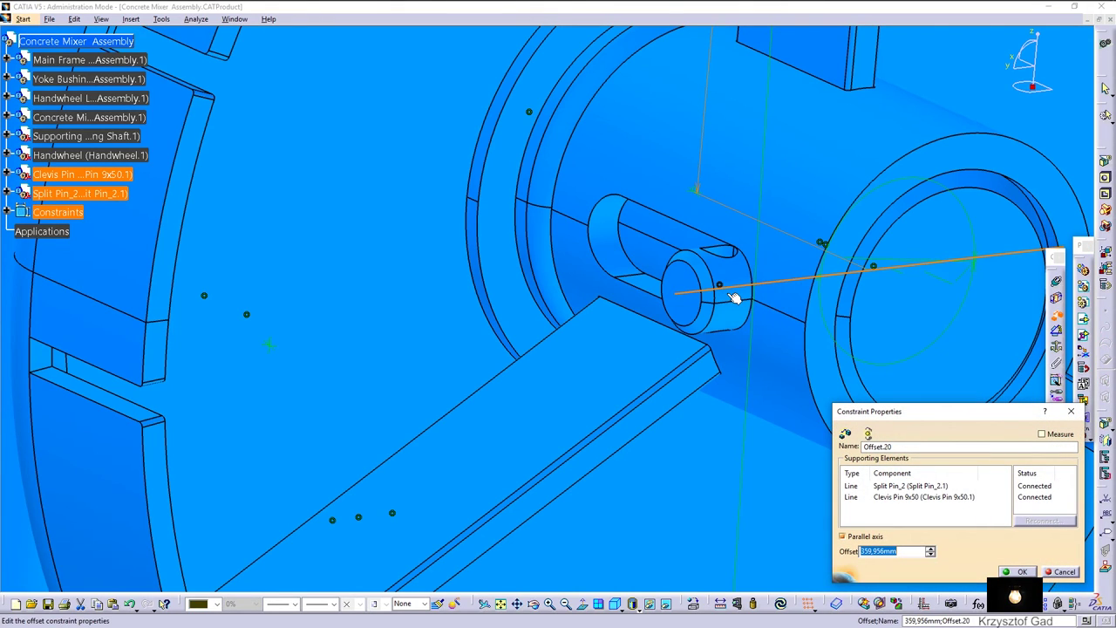
pyautogui.press('Return')
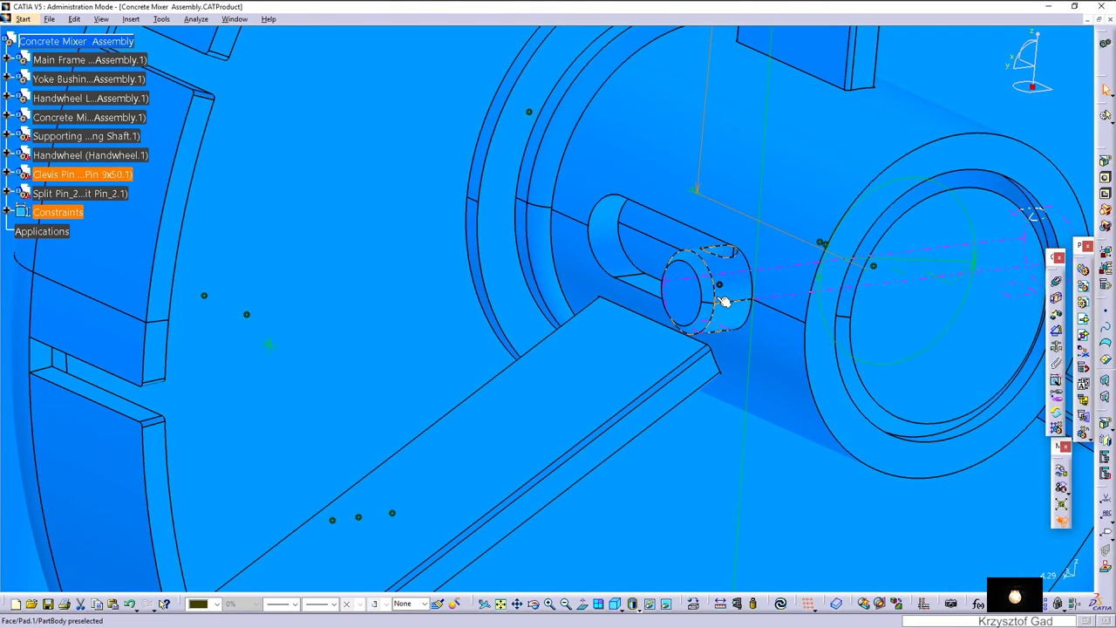
pyautogui.click(781, 604)
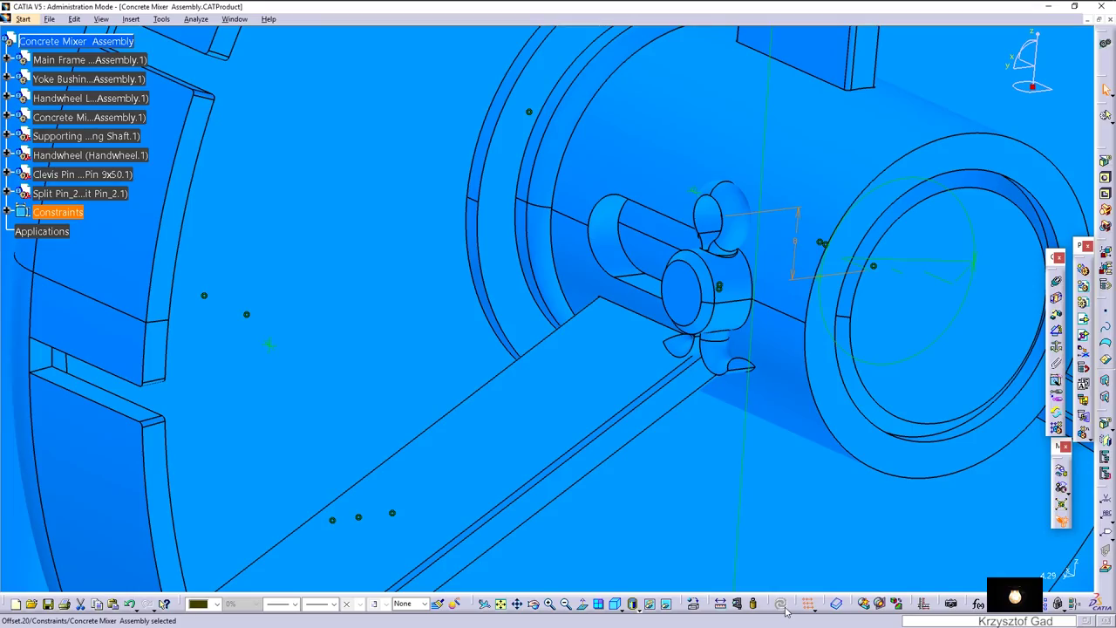
pyautogui.moveTo(785, 610); pyautogui.dragTo(124, 212, button='middle')
# Copy Split Pin_2 and paste a second copy into the root assembly.
pyautogui.rightClick(114, 194)
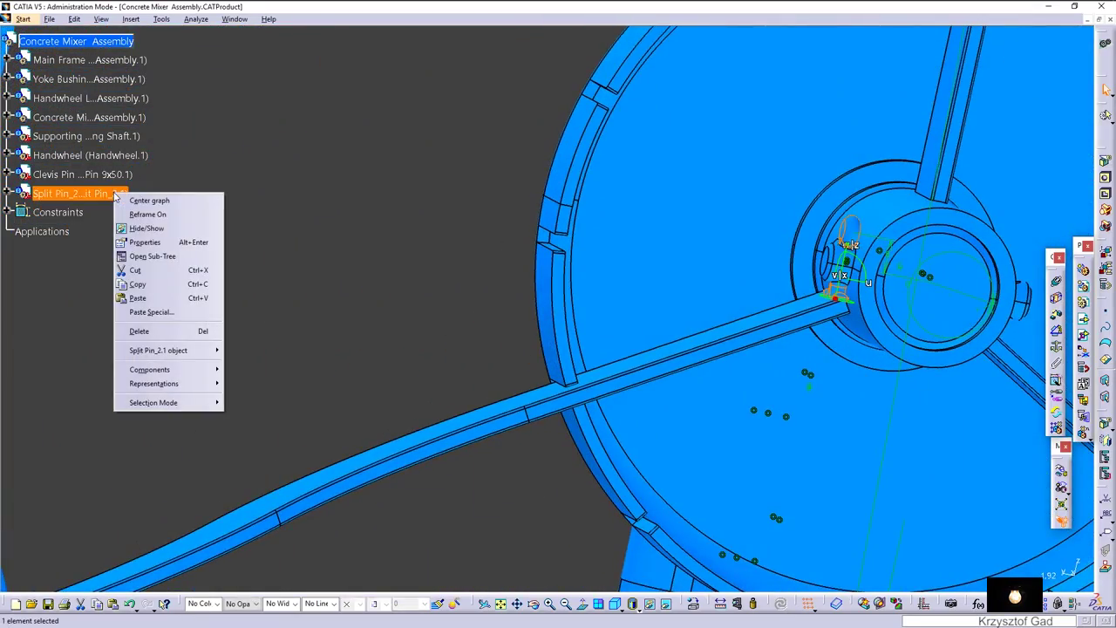
pyautogui.click(165, 288)
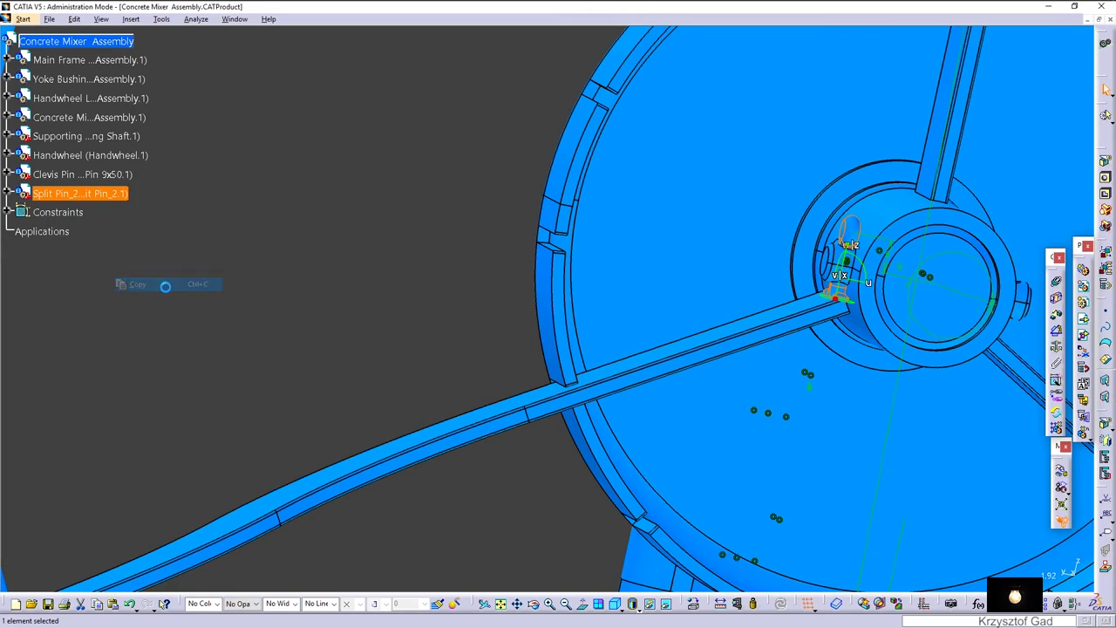
pyautogui.rightClick(107, 45)
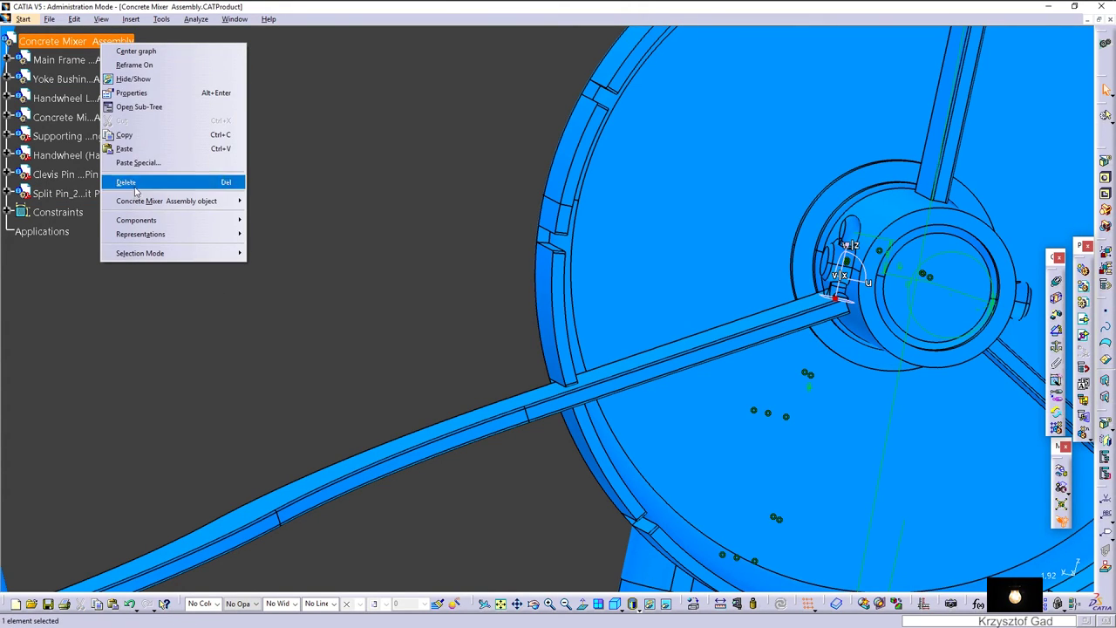
pyautogui.click(130, 147)
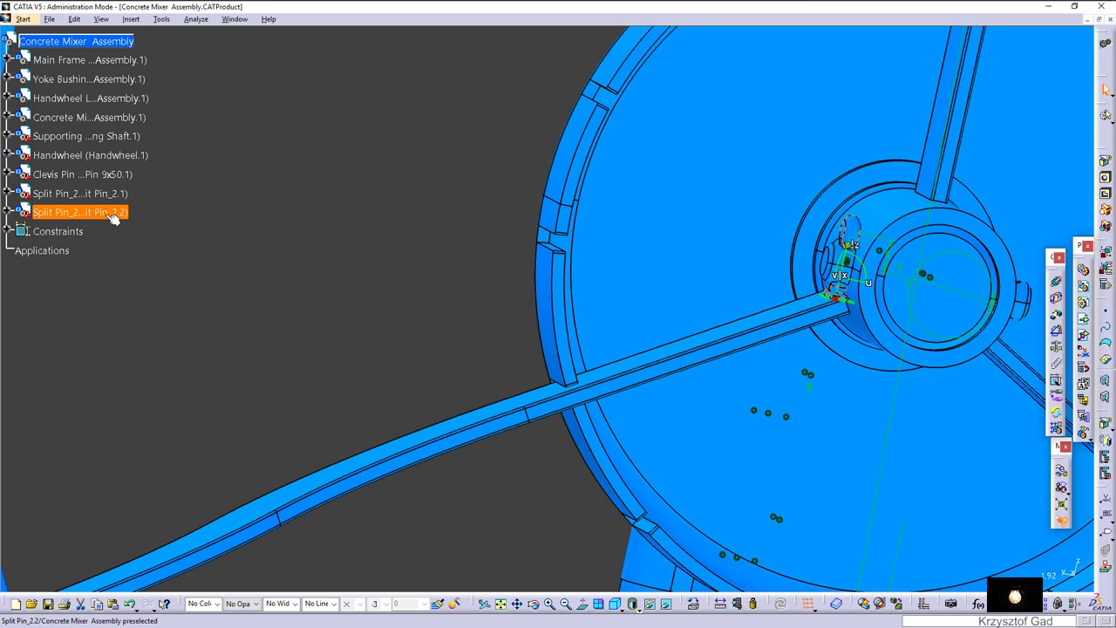
pyautogui.moveTo(927, 323); pyautogui.dragTo(617, 401, button='middle')
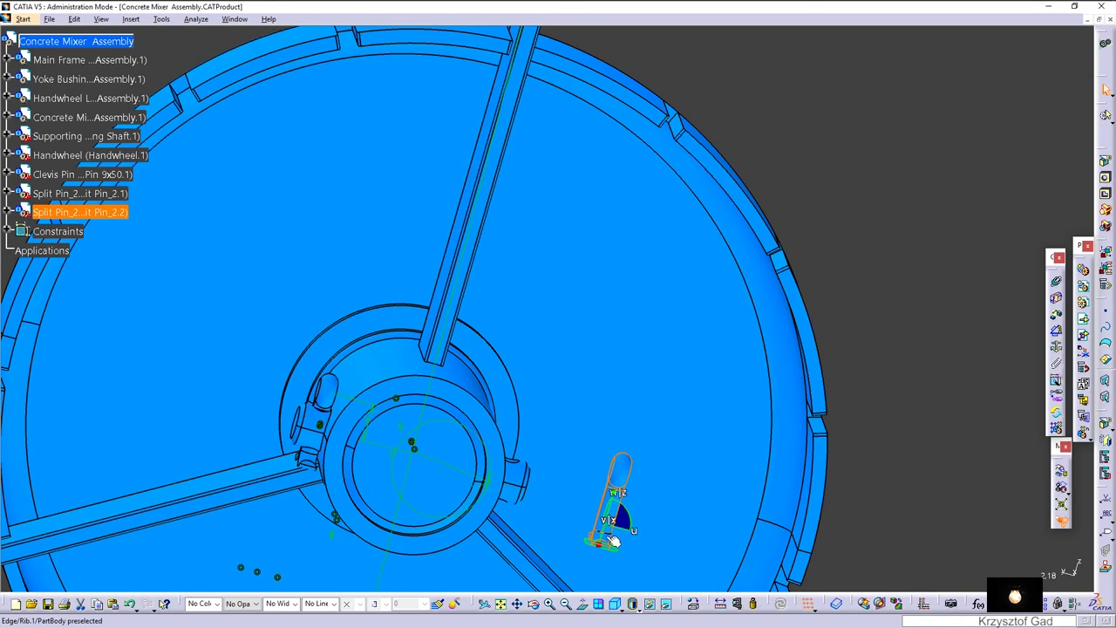
# Make the new split pin's axis coincident with the clevis pin axis.
pyautogui.click(877, 494)
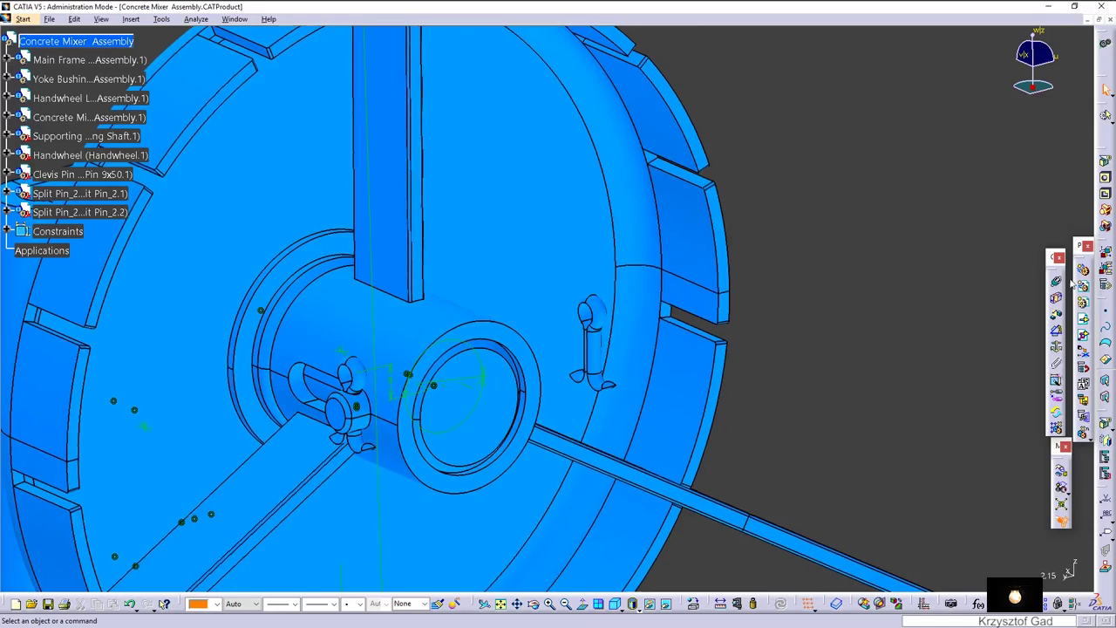
pyautogui.click(1055, 283)
pyautogui.scroll(3, 610, 348)
pyautogui.click(687, 408)
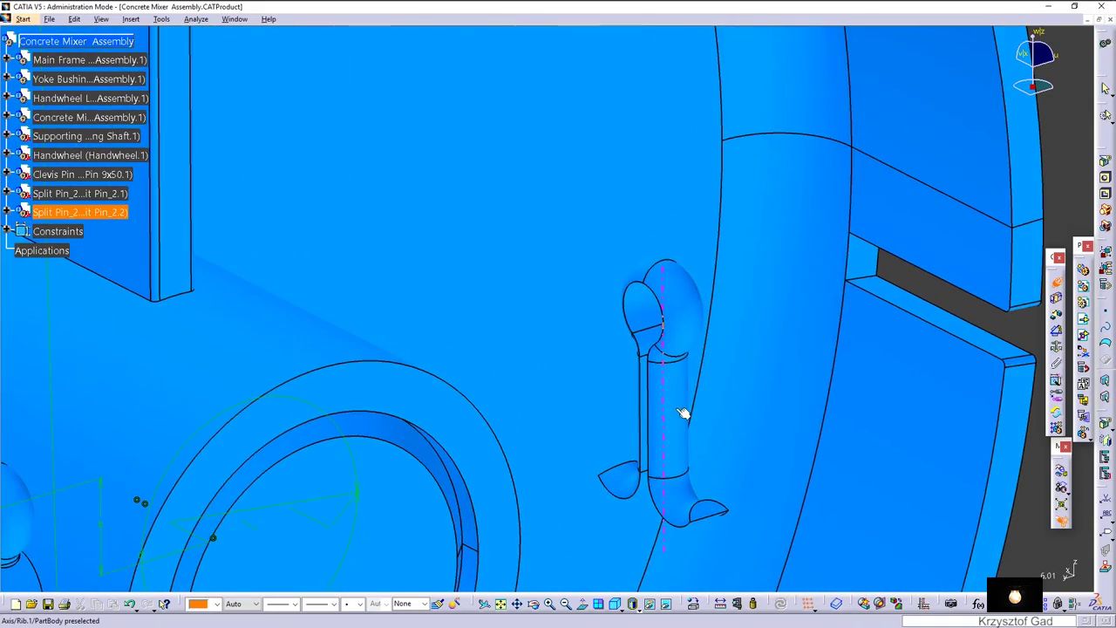
pyautogui.scroll(2, 610, 427)
pyautogui.moveTo(572, 456); pyautogui.dragTo(404, 488, button='middle')
pyautogui.click(403, 488)
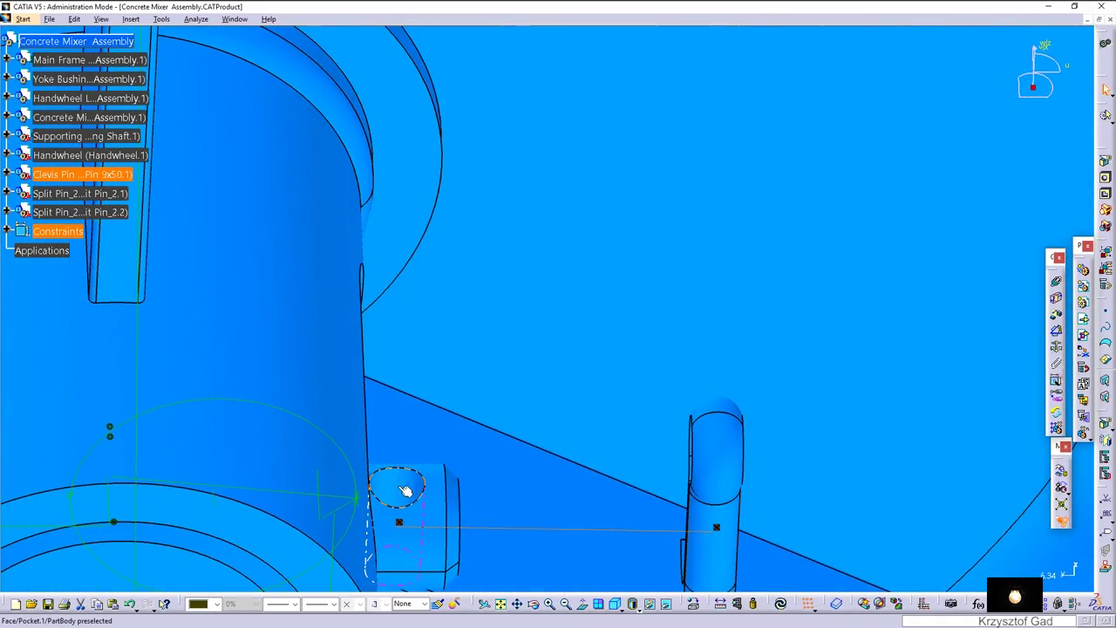
pyautogui.scroll(-3, 760, 376)
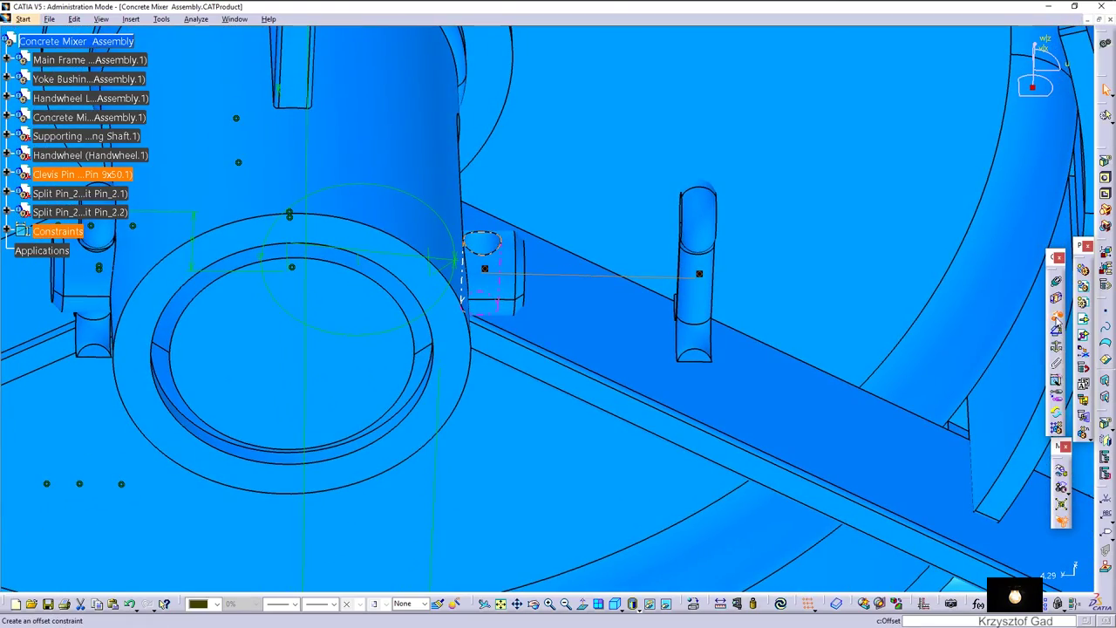
# Offset the new split pin 8 mm from the clevis pin axis and update.
pyautogui.click(1055, 318)
pyautogui.moveTo(934, 299); pyautogui.dragTo(787, 264, button='middle')
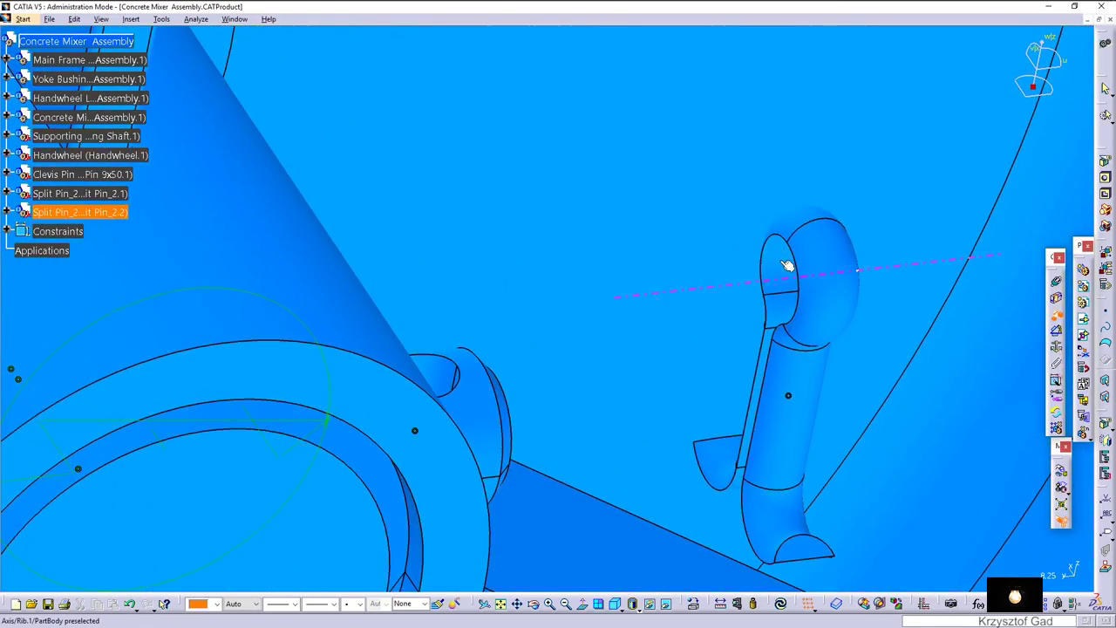
pyautogui.moveTo(431, 446); pyautogui.dragTo(368, 461, button='middle')
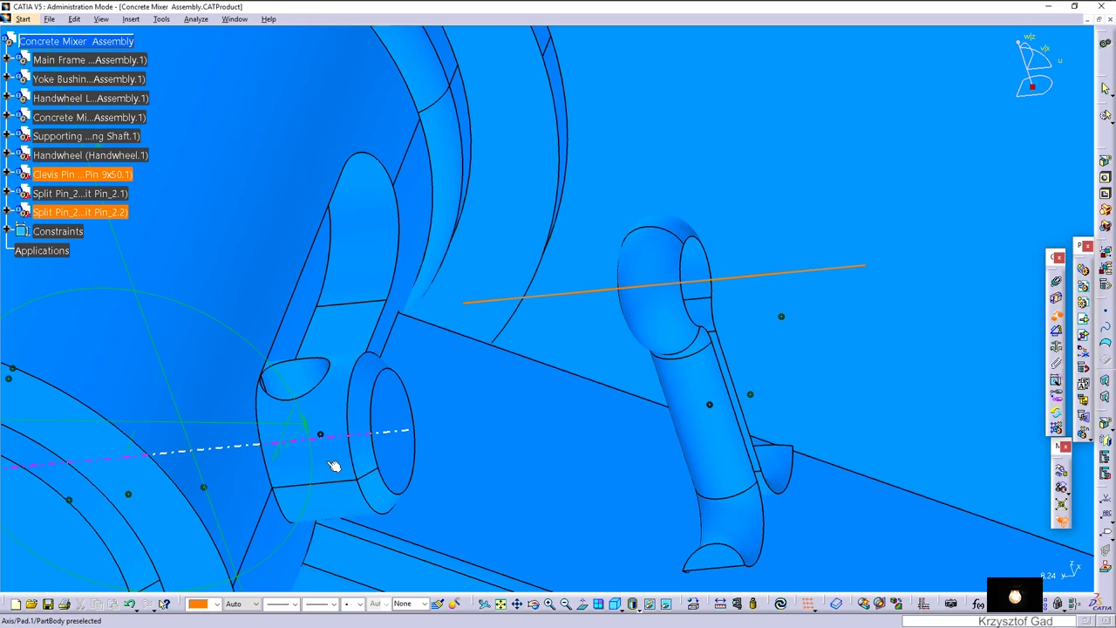
pyautogui.click(334, 464)
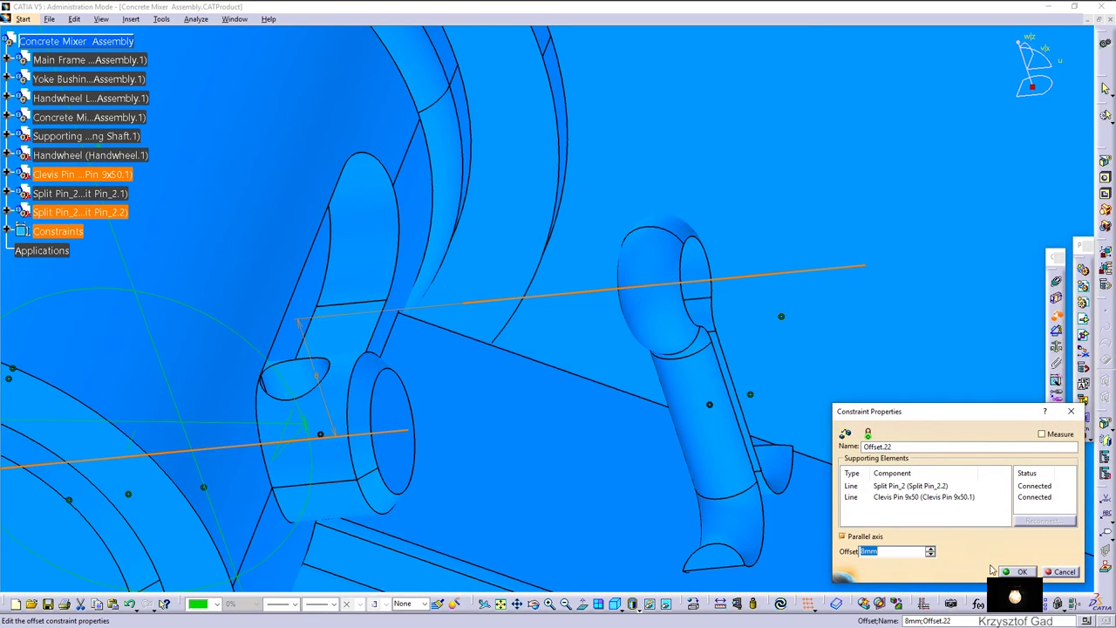
pyautogui.click(1011, 572)
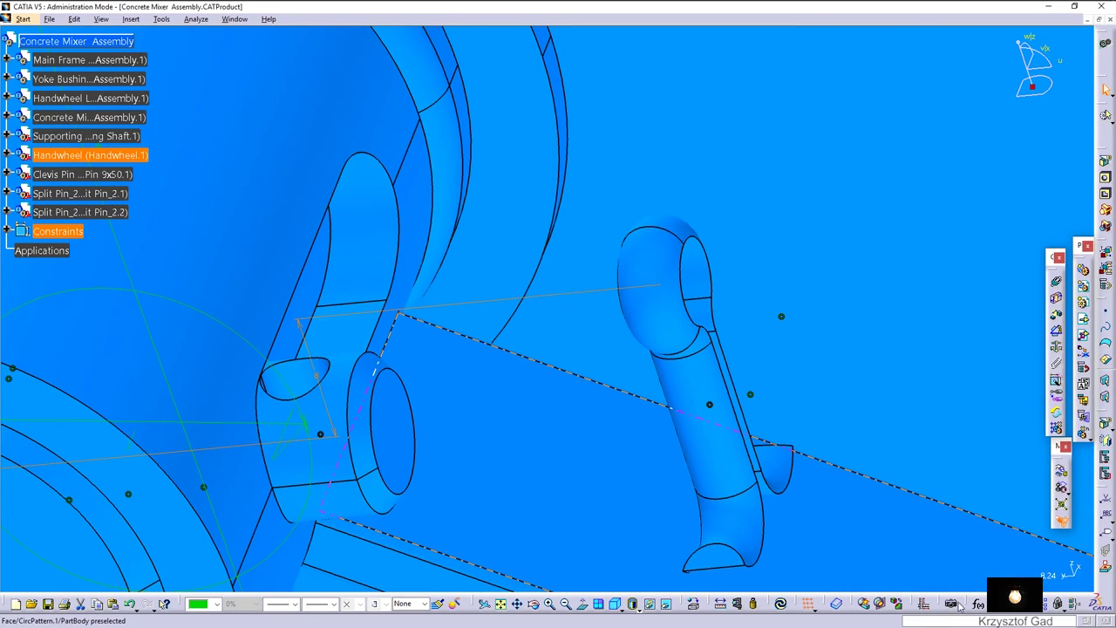
pyautogui.click(781, 603)
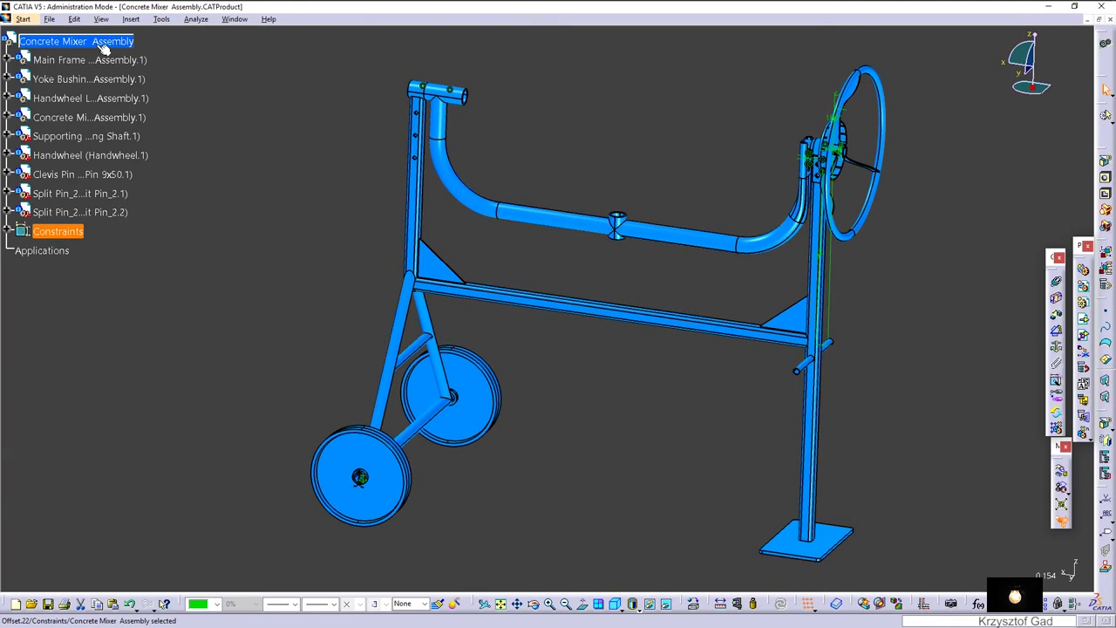
# Insert Drum Assembly.CATProduct as an existing component.
pyautogui.click(1083, 334)
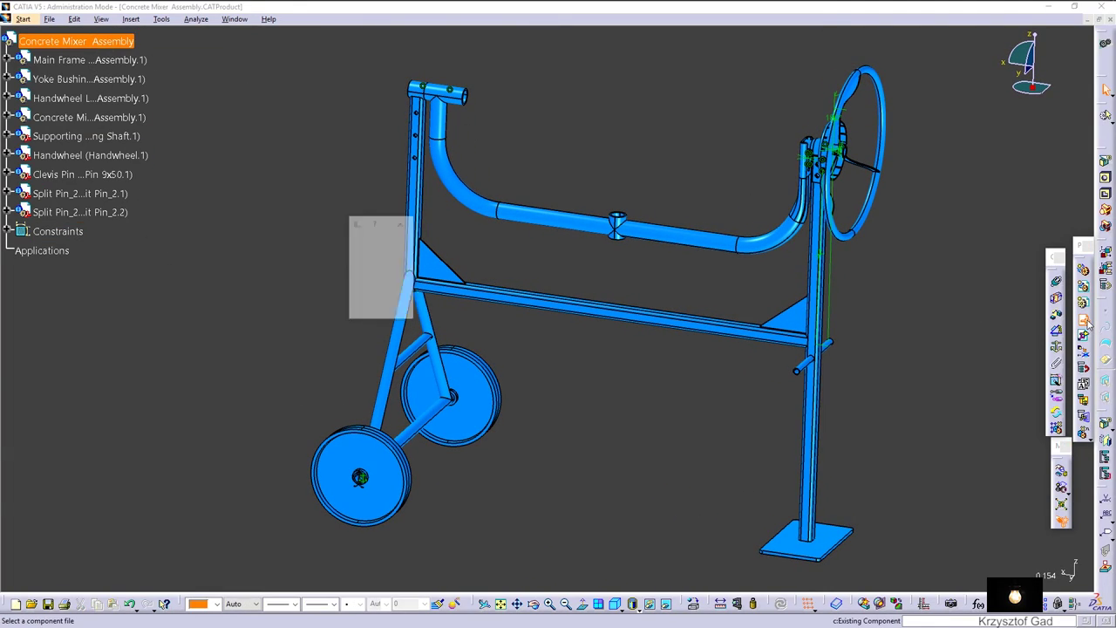
pyautogui.write('d')
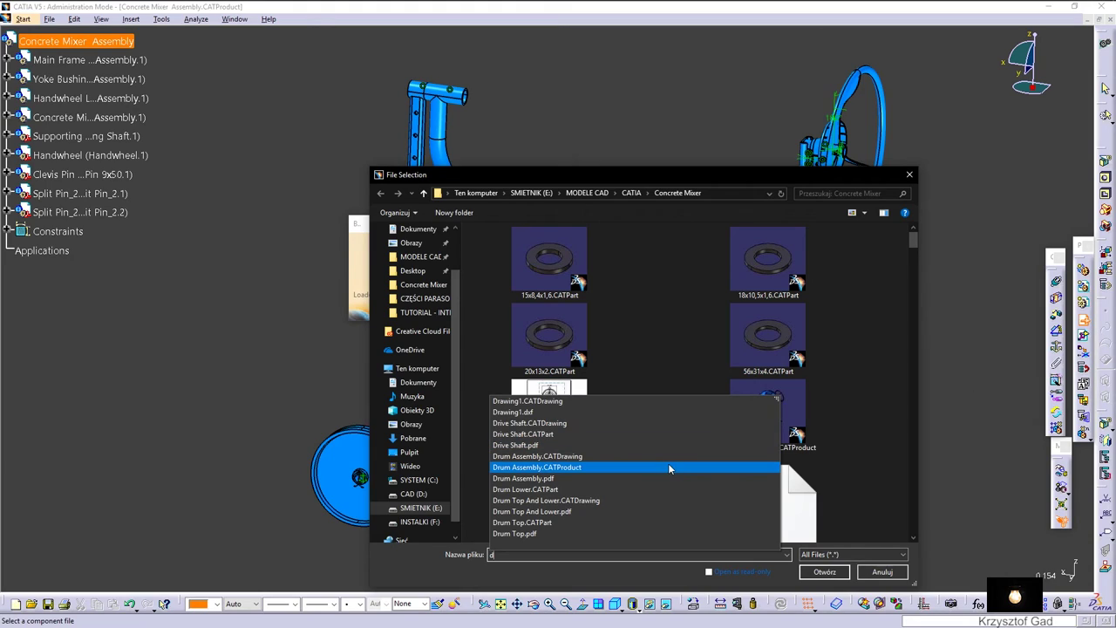
pyautogui.click(670, 468)
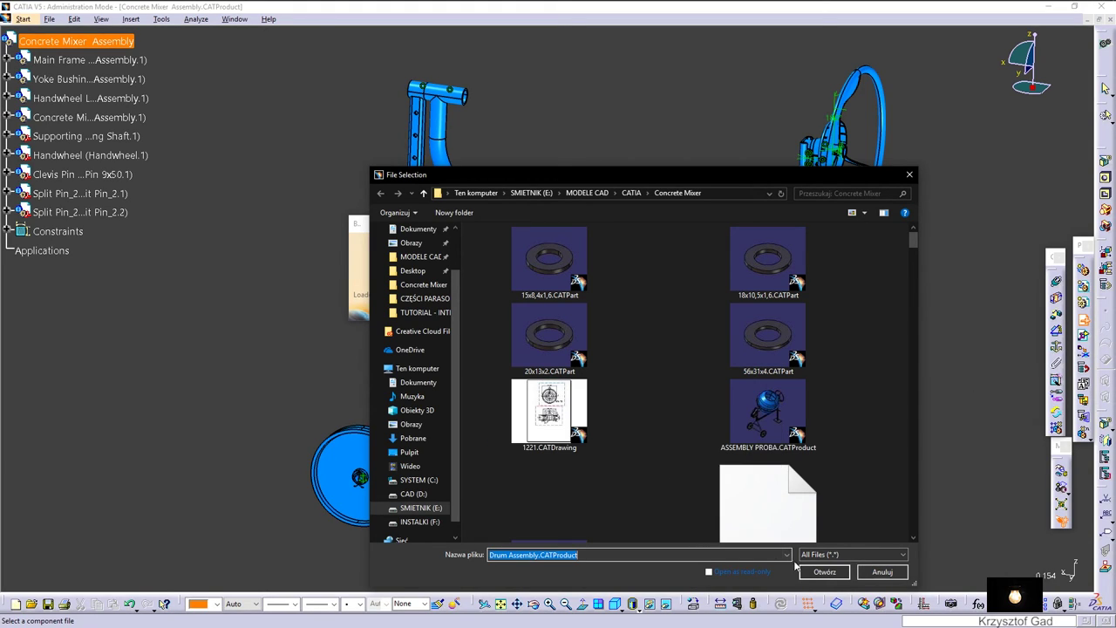
pyautogui.click(824, 572)
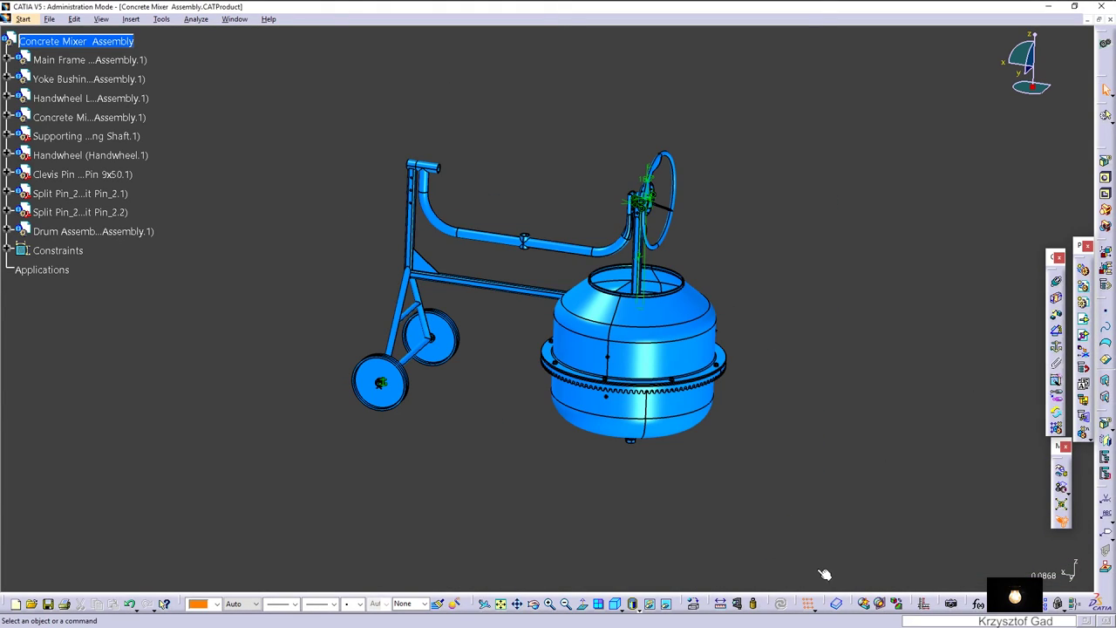
# Make the drum's bottom shaft axis coincident with the frame's pin socket.
pyautogui.click(1056, 281)
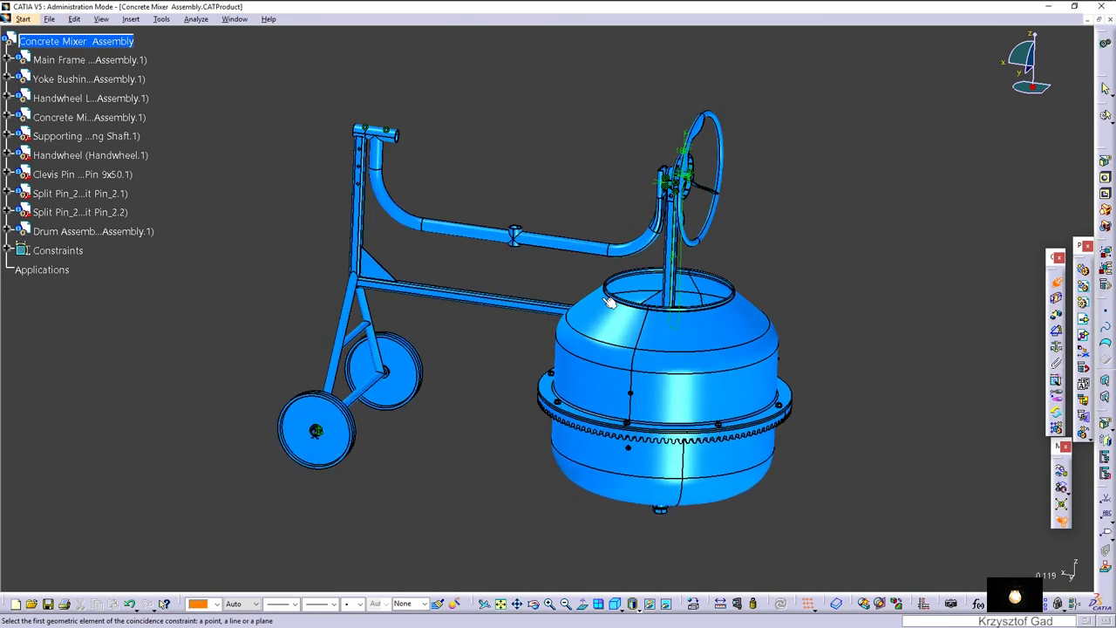
pyautogui.keyDown('ctrl'); pyautogui.moveTo(498, 369); pyautogui.dragTo(433, 255, button='middle'); pyautogui.keyUp('ctrl')
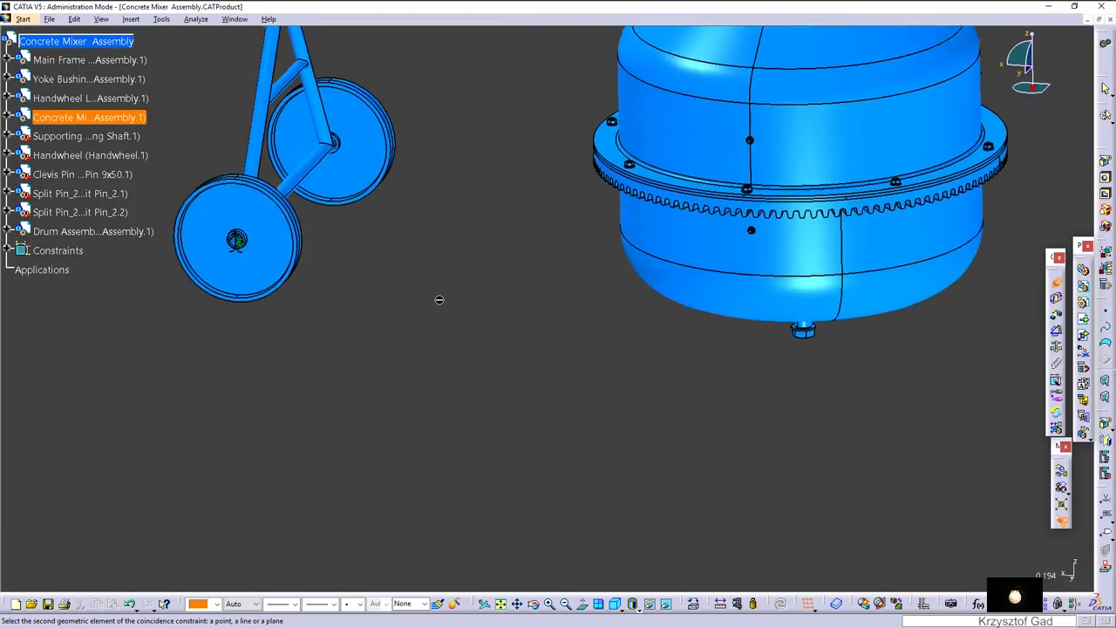
pyautogui.keyDown('ctrl'); pyautogui.moveTo(438, 299); pyautogui.dragTo(829, 292, button='middle'); pyautogui.keyUp('ctrl')
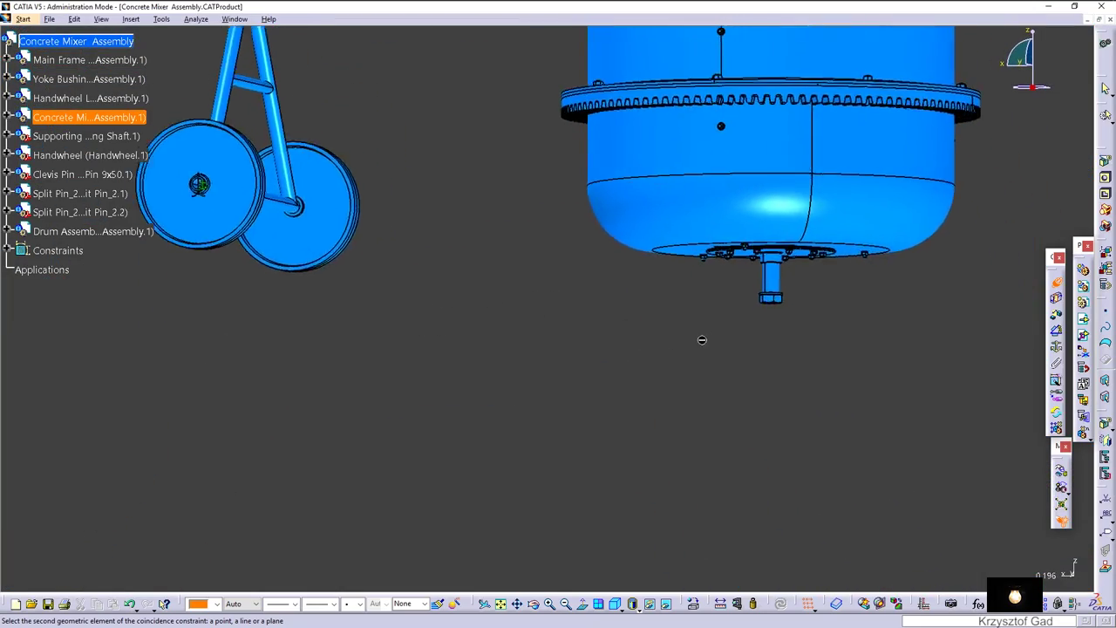
pyautogui.click(830, 275)
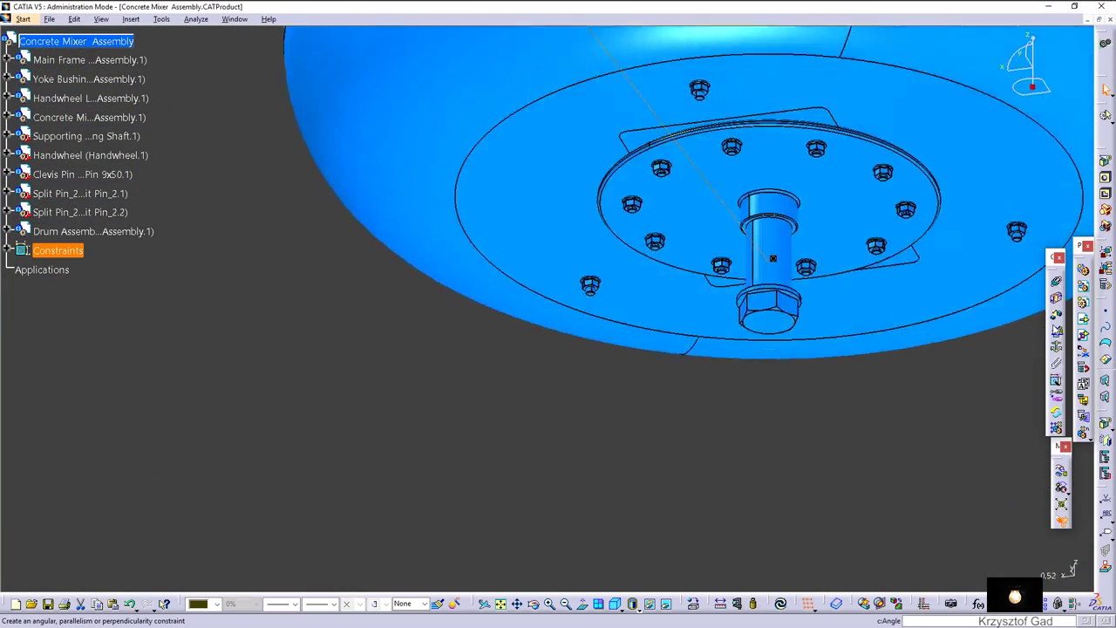
# Offset the drum shaft collar against the Yoke_1 plane and update all.
pyautogui.moveTo(954, 325); pyautogui.dragTo(1028, 323, button='middle')
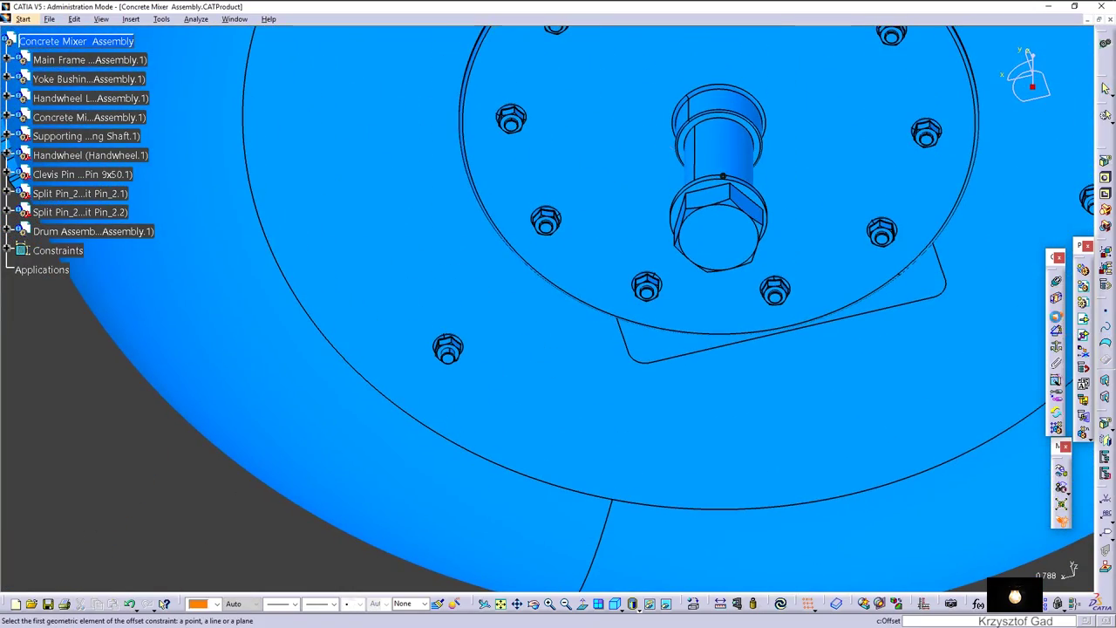
pyautogui.keyDown('ctrl'); pyautogui.moveTo(733, 157); pyautogui.dragTo(772, 219, button='middle'); pyautogui.keyUp('ctrl')
pyautogui.click(778, 257)
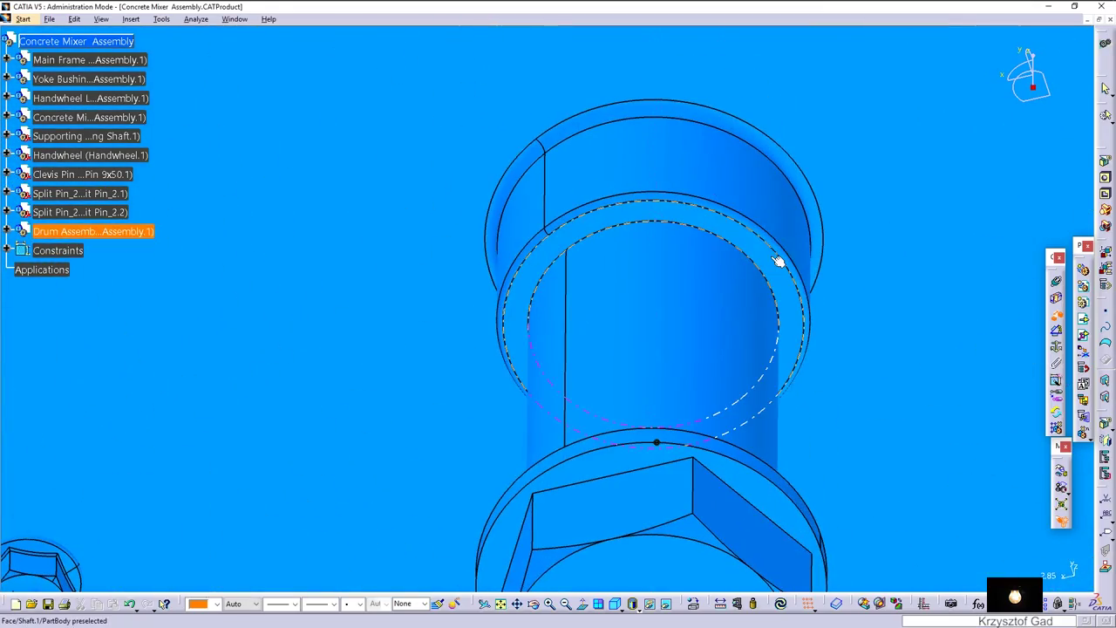
pyautogui.moveTo(778, 257)
pyautogui.keyDown('ctrl'); pyautogui.mouseDown(button='middle')
pyautogui.moveTo(700, 260)
pyautogui.moveTo(727, 270)
pyautogui.mouseUp(button='middle'); pyautogui.keyUp('ctrl')
pyautogui.click(866, 250)
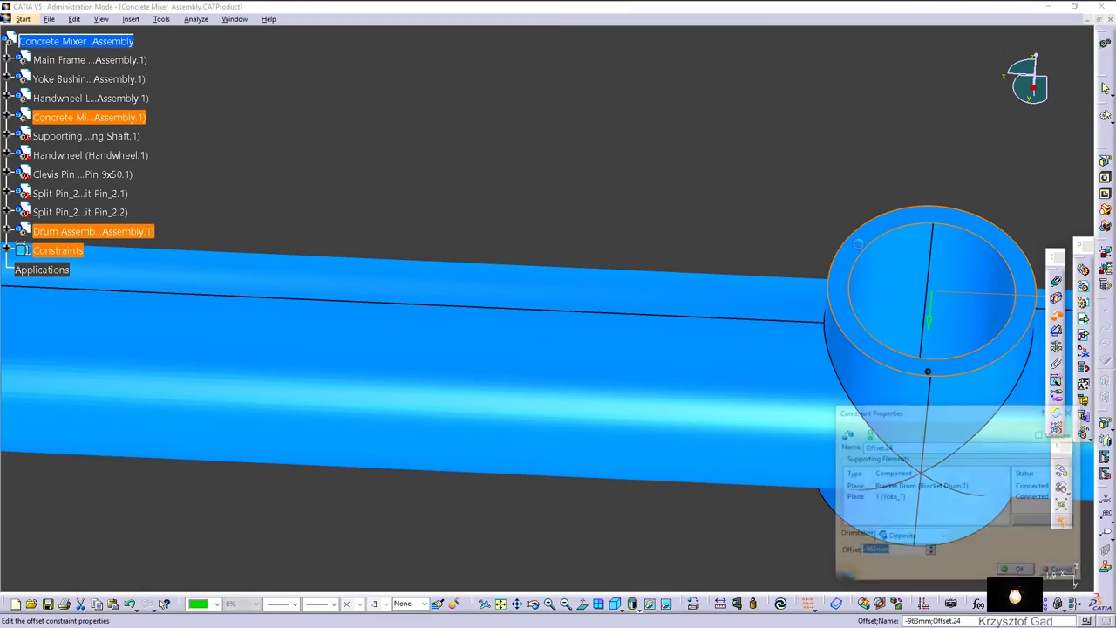
pyautogui.press('Return')
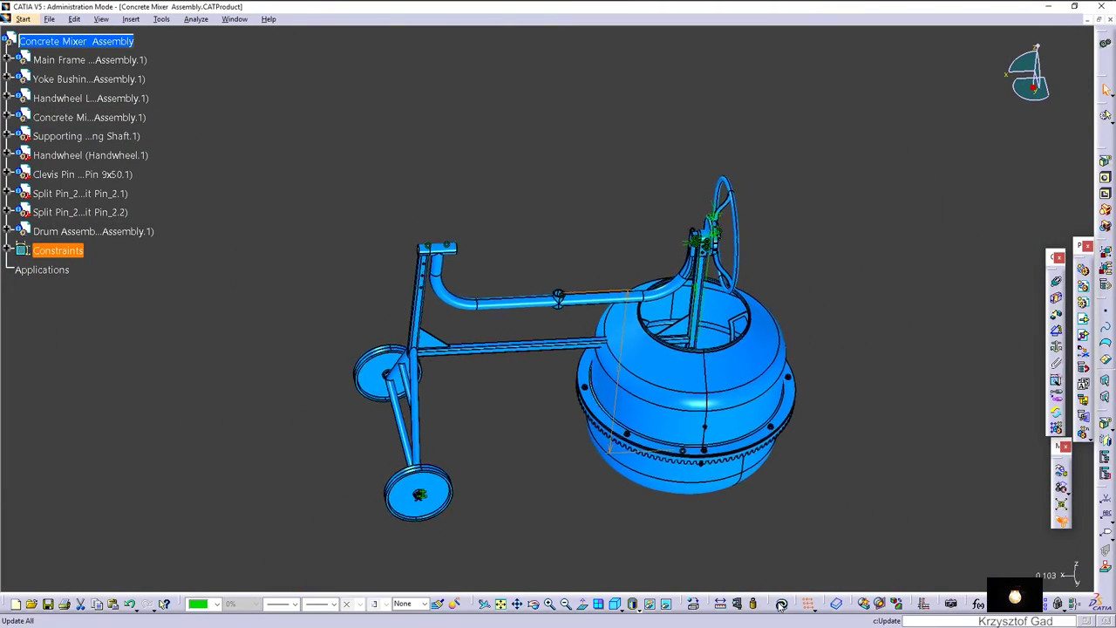
pyautogui.click(780, 604)
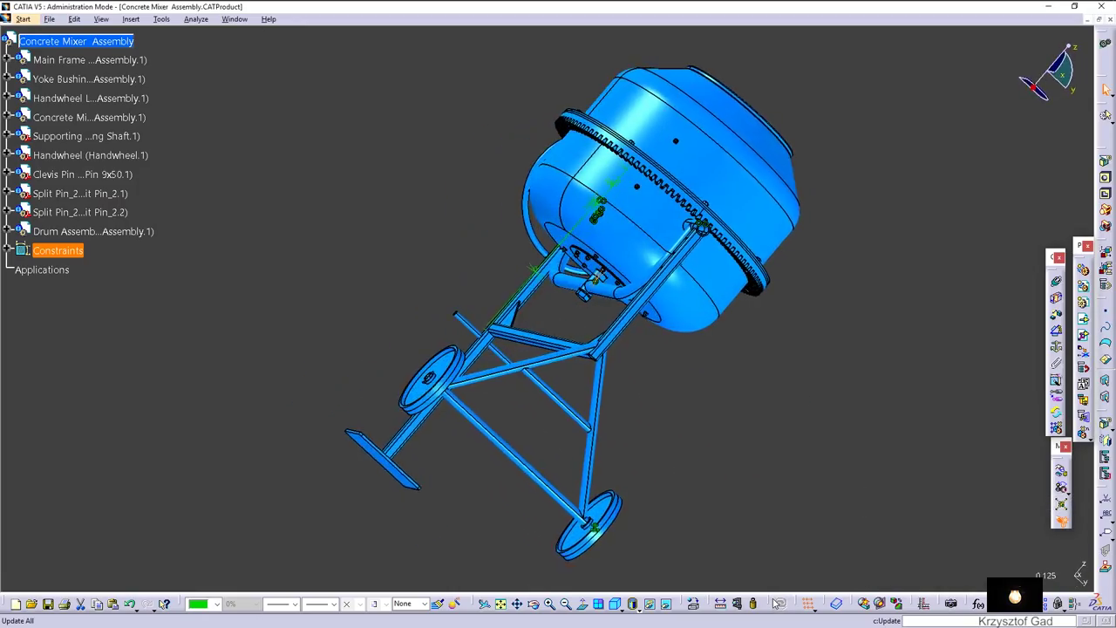
# Insert Motor Cover Assembly.CATProduct into the root of the mixer assembly.
pyautogui.click(739, 603)
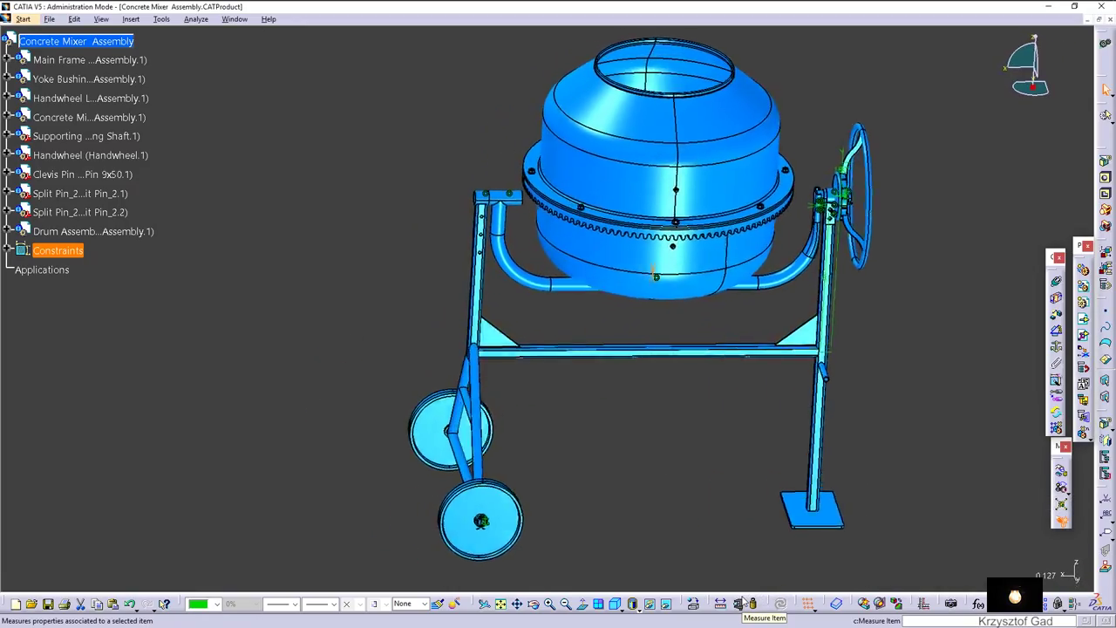
pyautogui.rightClick(110, 45)
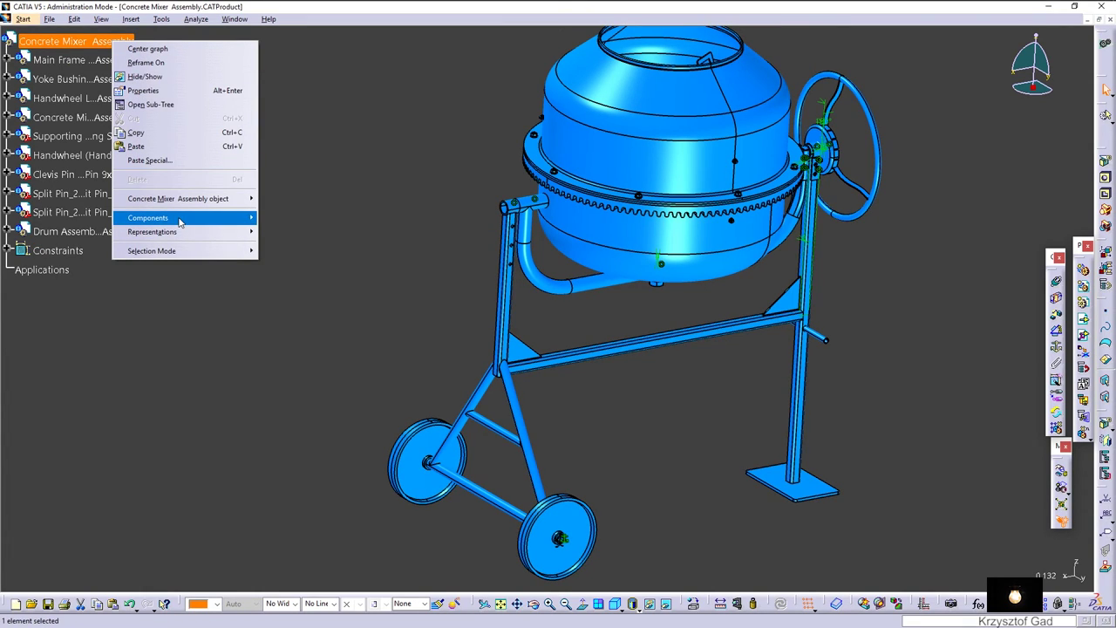
pyautogui.moveTo(148, 218)
pyautogui.click(297, 277)
pyautogui.write('m')
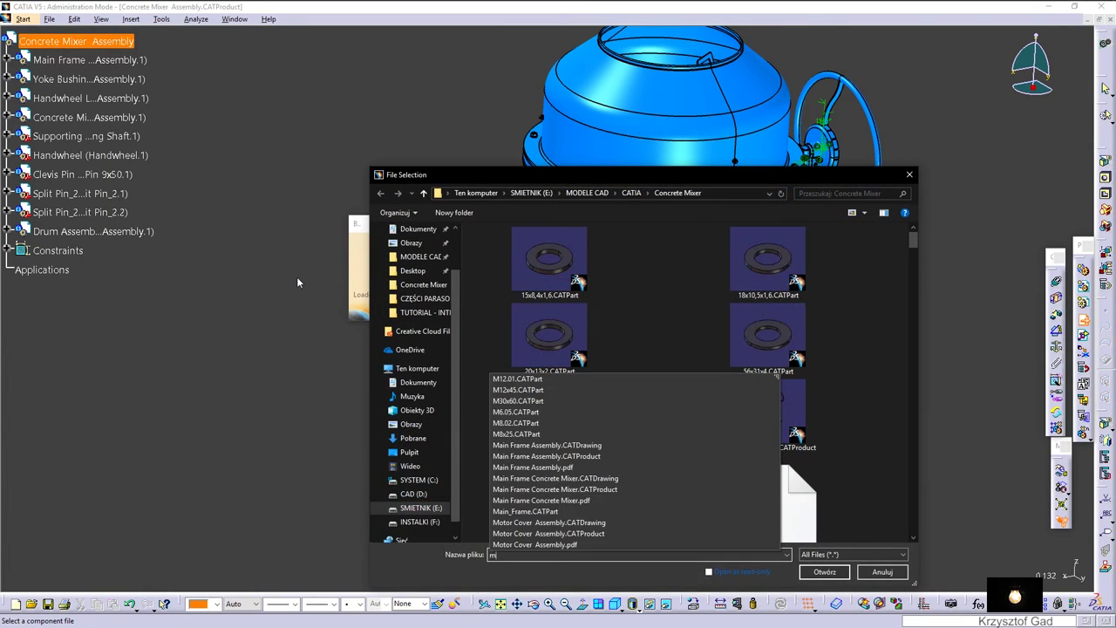
pyautogui.write('o')
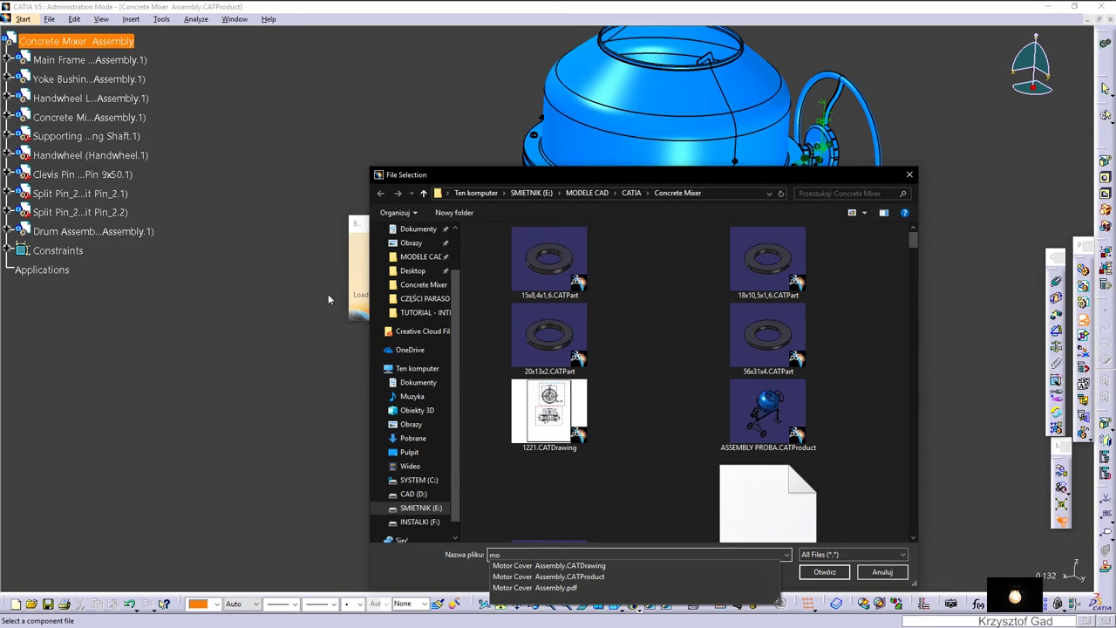
pyautogui.click(575, 577)
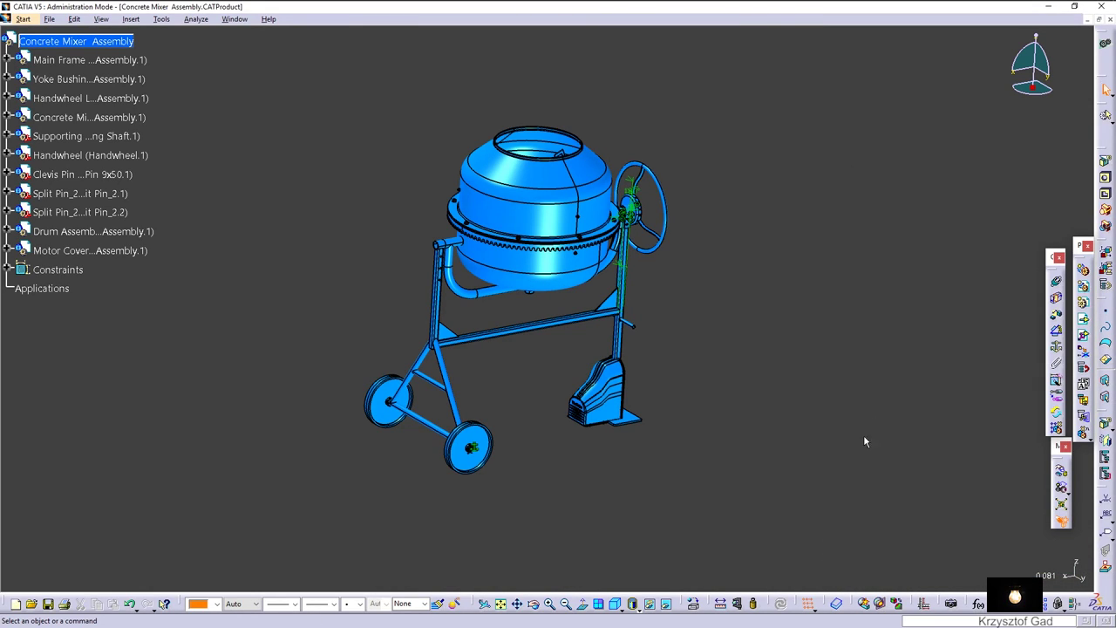
# Start a coincidence constraint on the axis of the vertical frame tube's hole.
pyautogui.click(1055, 281)
pyautogui.scroll(5, 990, 316)
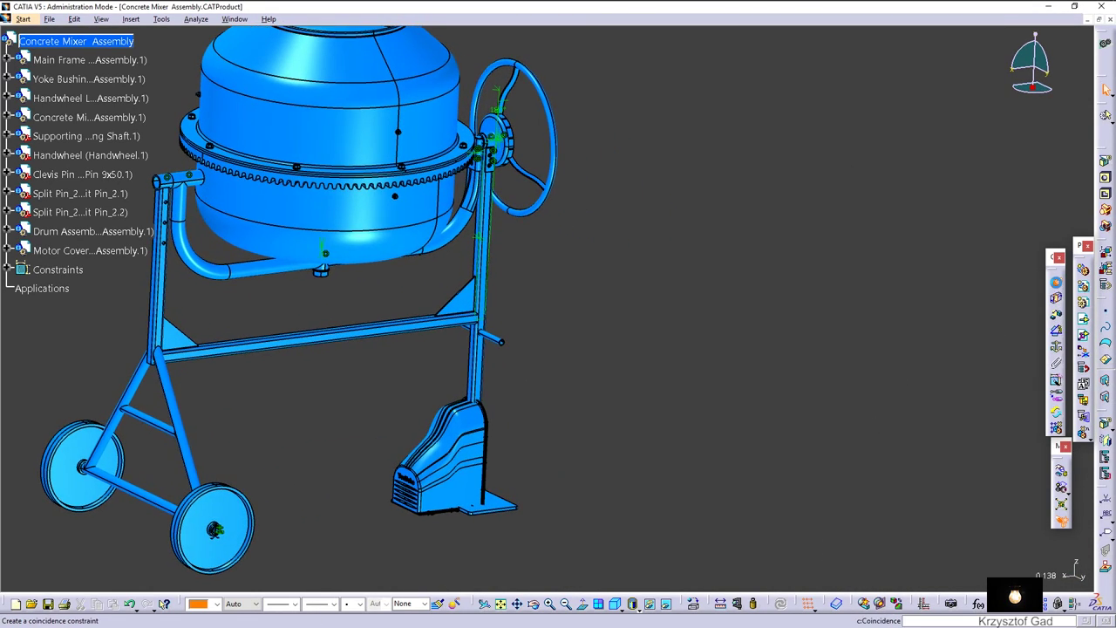
pyautogui.scroll(3, 990, 315)
pyautogui.scroll(3, 834, 366)
pyautogui.scroll(3, 750, 444)
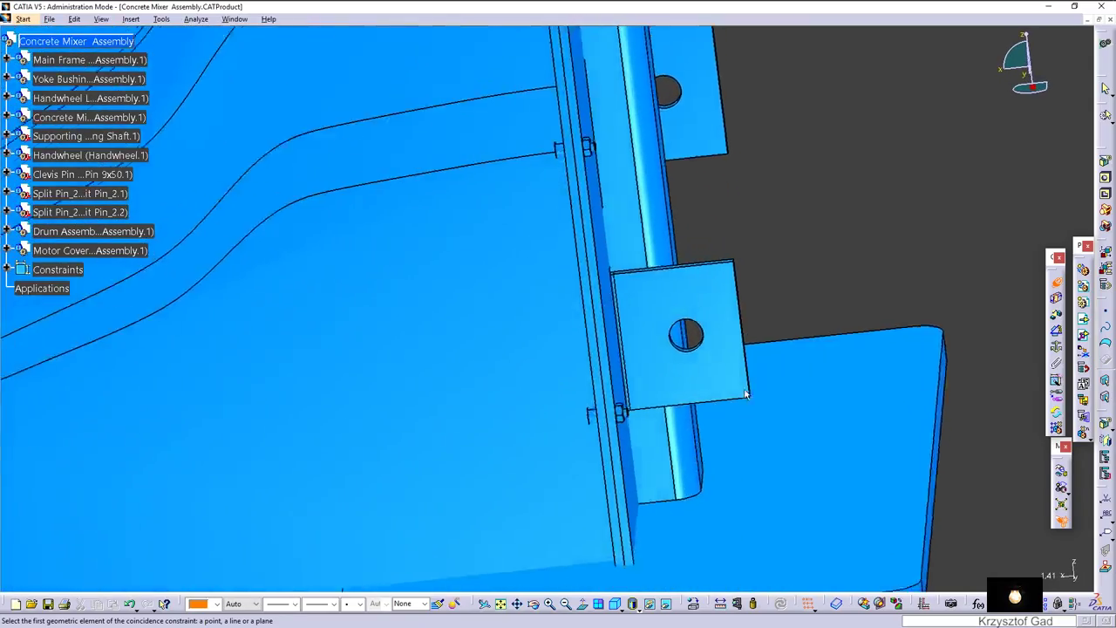
pyautogui.scroll(3, 771, 366)
pyautogui.scroll(1, 660, 393)
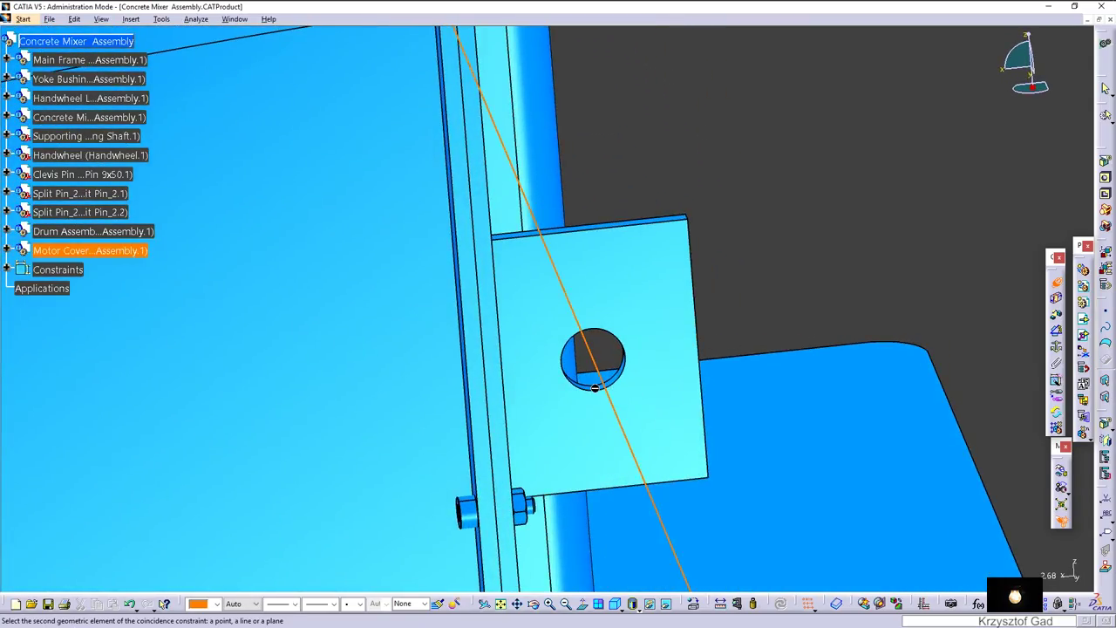
pyautogui.scroll(-5, 594, 387)
pyautogui.scroll(5, 595, 380)
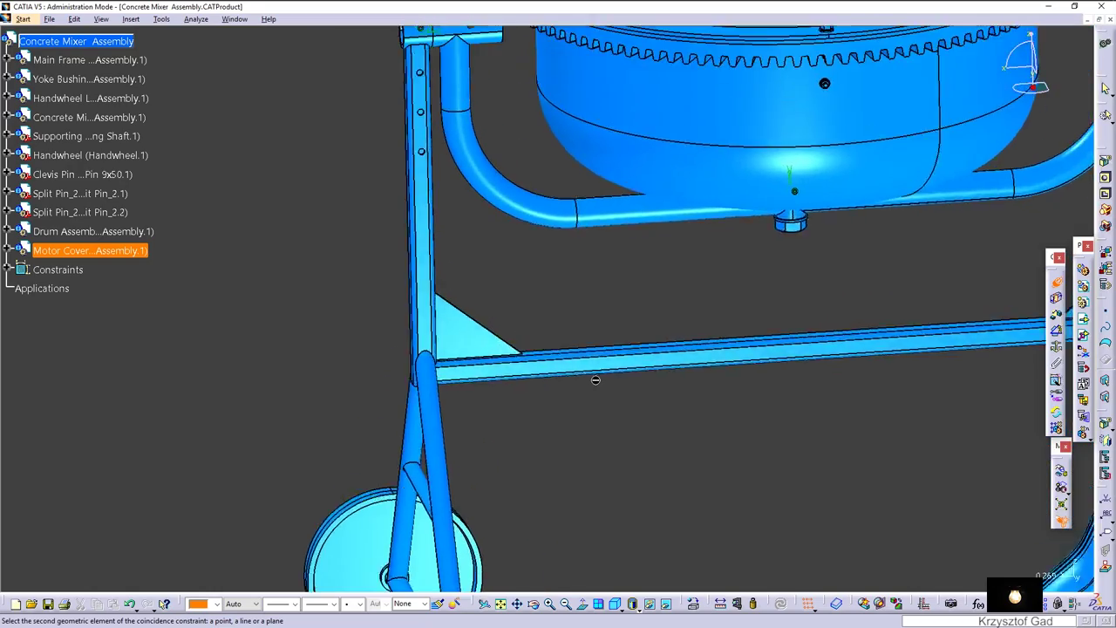
pyautogui.scroll(3, 596, 380)
pyautogui.scroll(3, 575, 385)
pyautogui.scroll(3, 528, 407)
pyautogui.scroll(1, 510, 419)
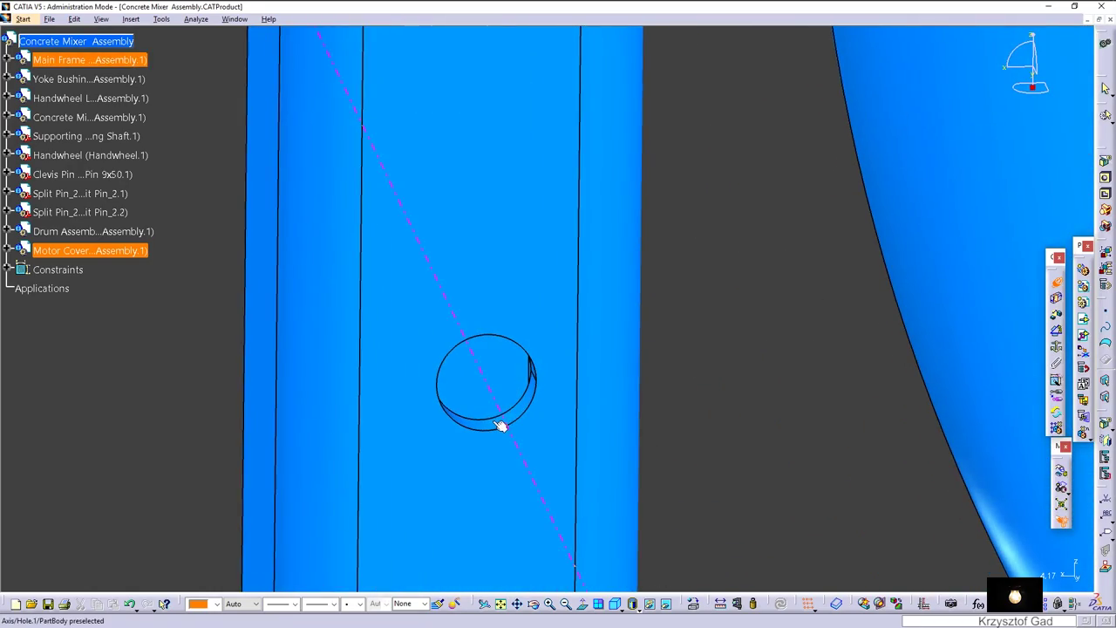
pyautogui.scroll(-1, 497, 424)
pyautogui.scroll(-2, 498, 424)
pyautogui.scroll(-3, 497, 403)
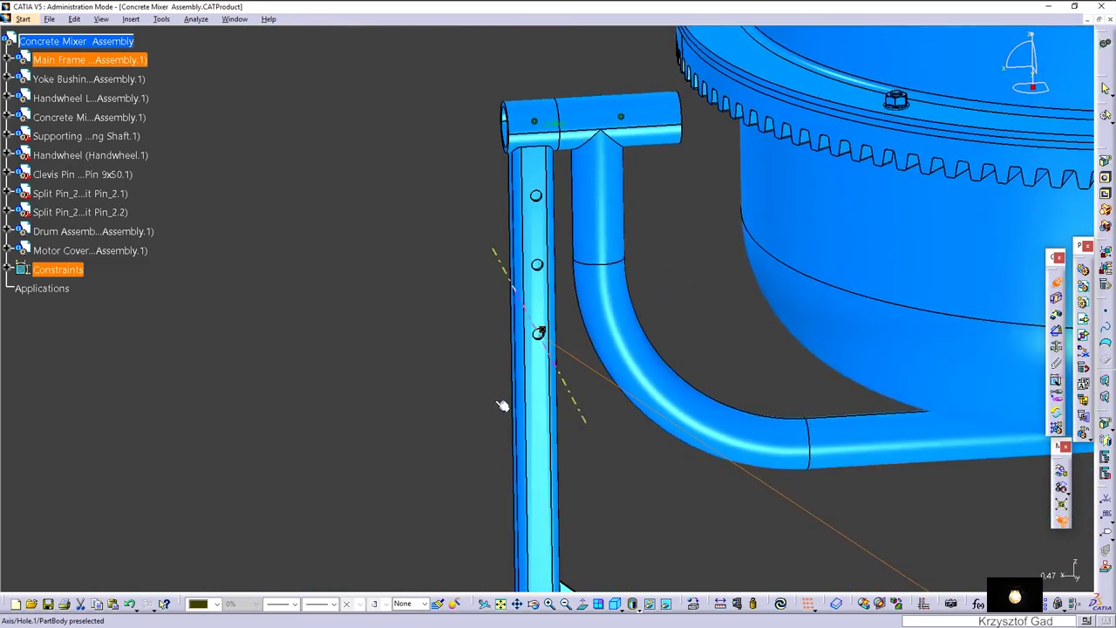
pyautogui.scroll(1, 510, 265)
pyautogui.scroll(3, 510, 265)
pyautogui.scroll(1, 543, 302)
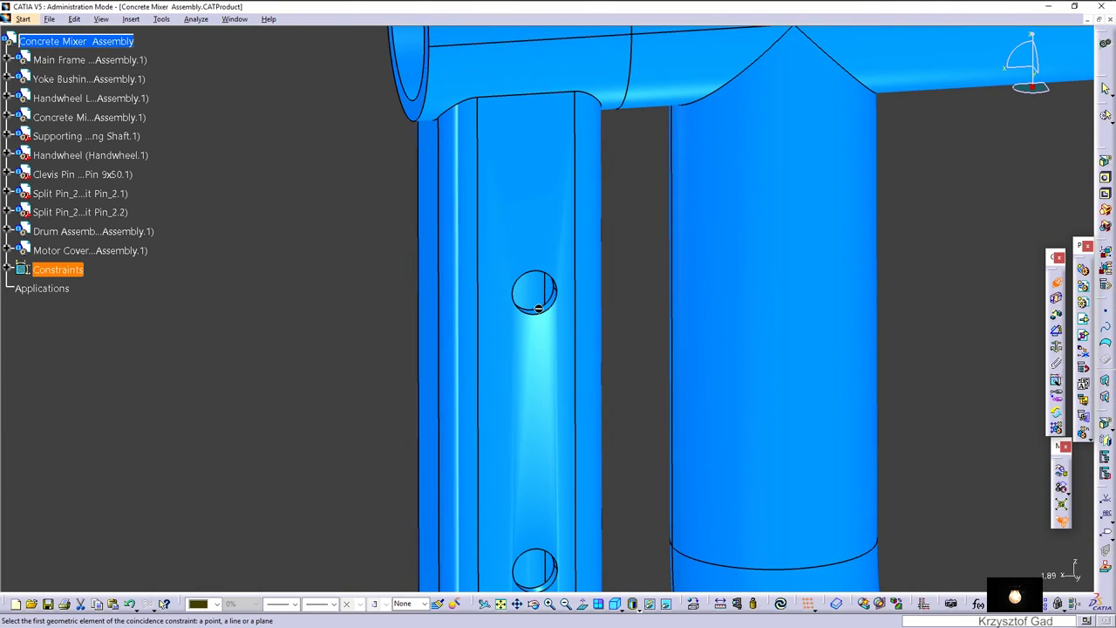
pyautogui.moveTo(548, 306); pyautogui.dragTo(720, 346, button='middle')
pyautogui.scroll(3, 630, 361)
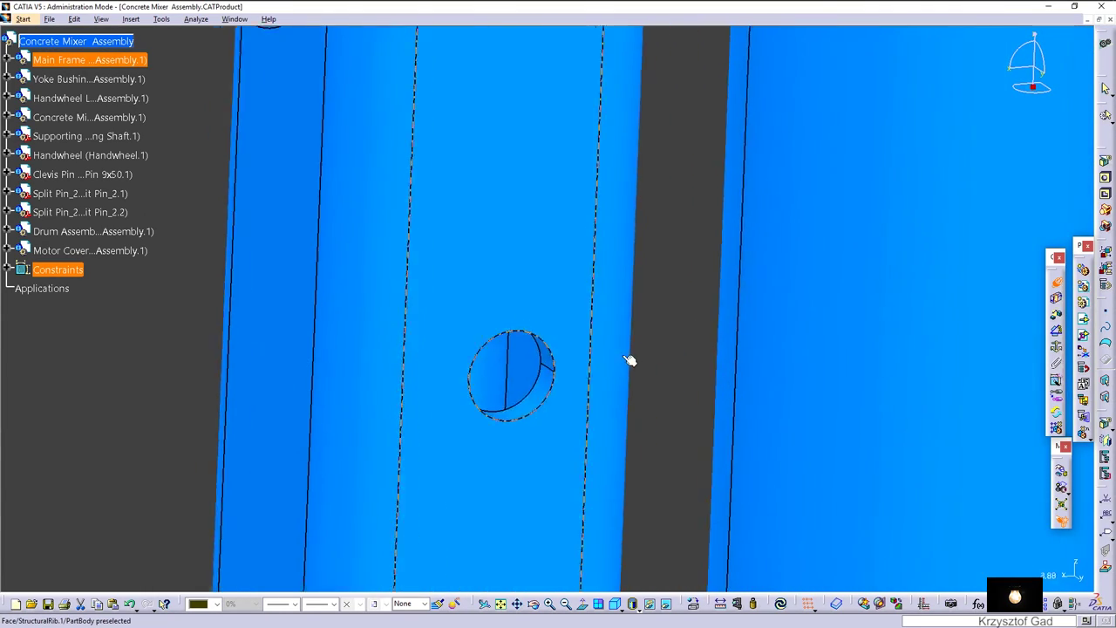
pyautogui.scroll(2, 530, 400)
pyautogui.click(541, 407)
# Align the motor cover bracket hole axis with it and update so the cover moves up.
pyautogui.scroll(-2, 532, 410)
pyautogui.scroll(-3, 532, 410)
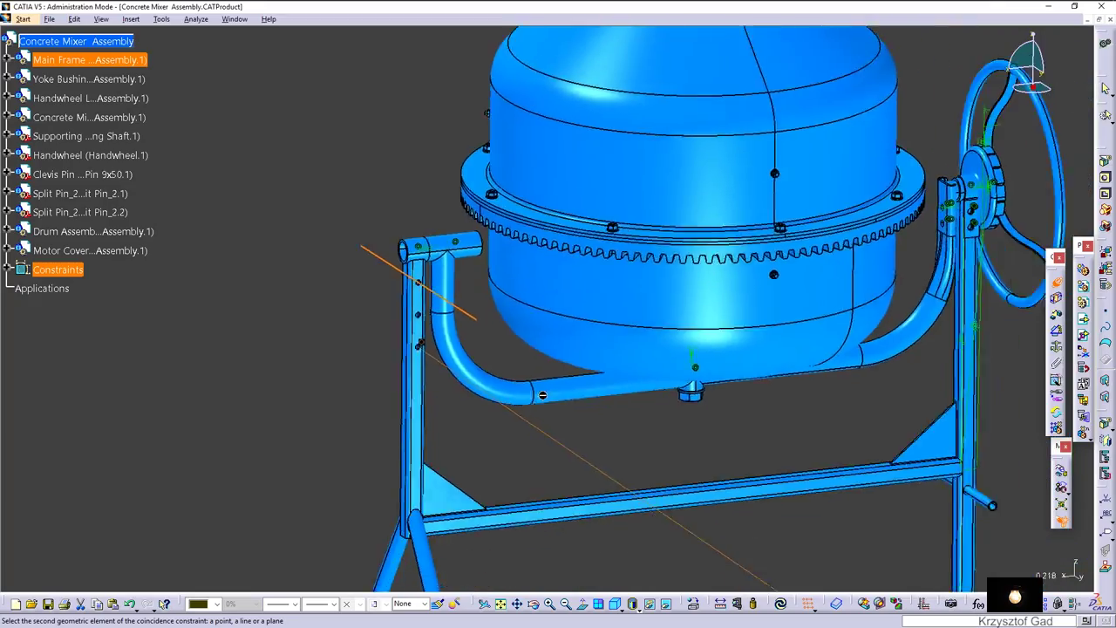
pyautogui.moveTo(611, 523); pyautogui.dragTo(614, 385, button='middle')
pyautogui.scroll(3, 614, 385)
pyautogui.scroll(3, 615, 385)
pyautogui.scroll(2, 668, 349)
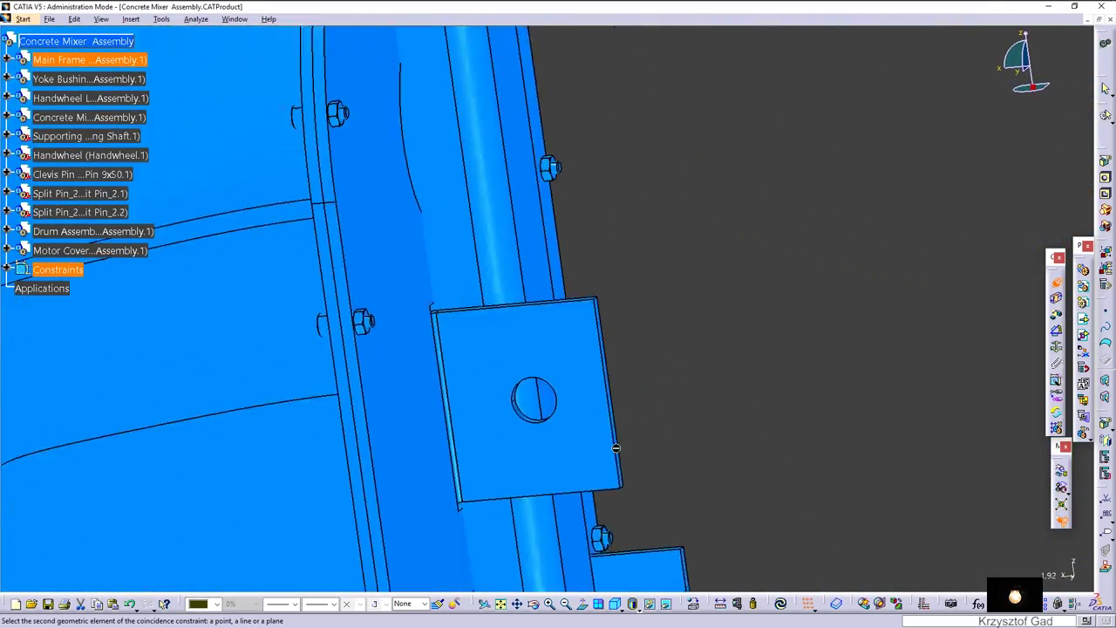
pyautogui.scroll(3, 557, 419)
pyautogui.scroll(-3, 556, 419)
pyautogui.scroll(2, 518, 386)
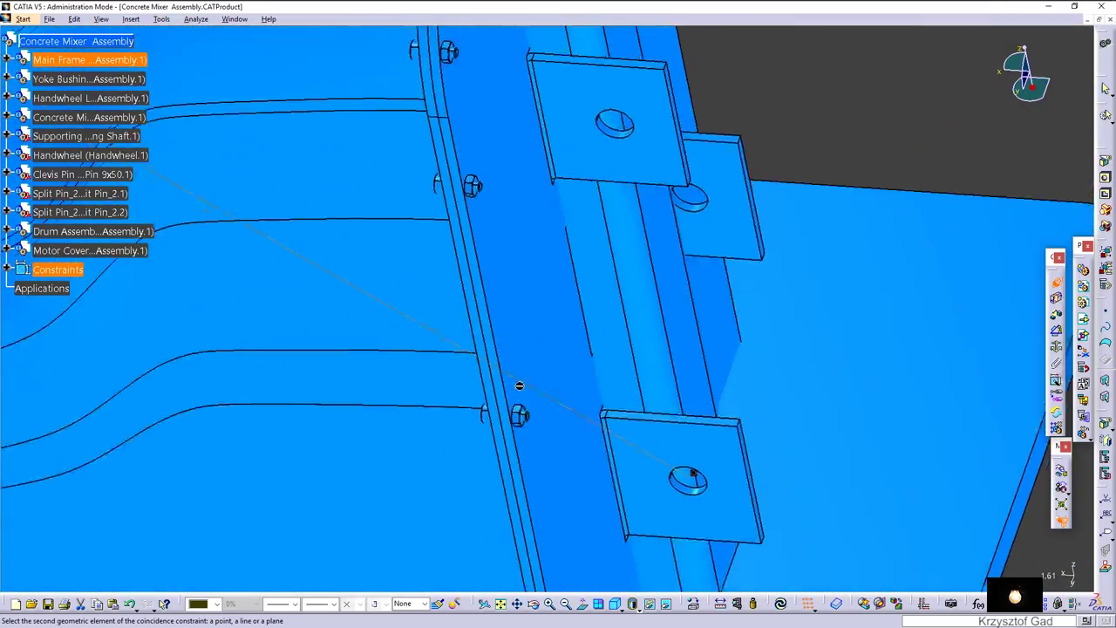
pyautogui.scroll(1, 603, 291)
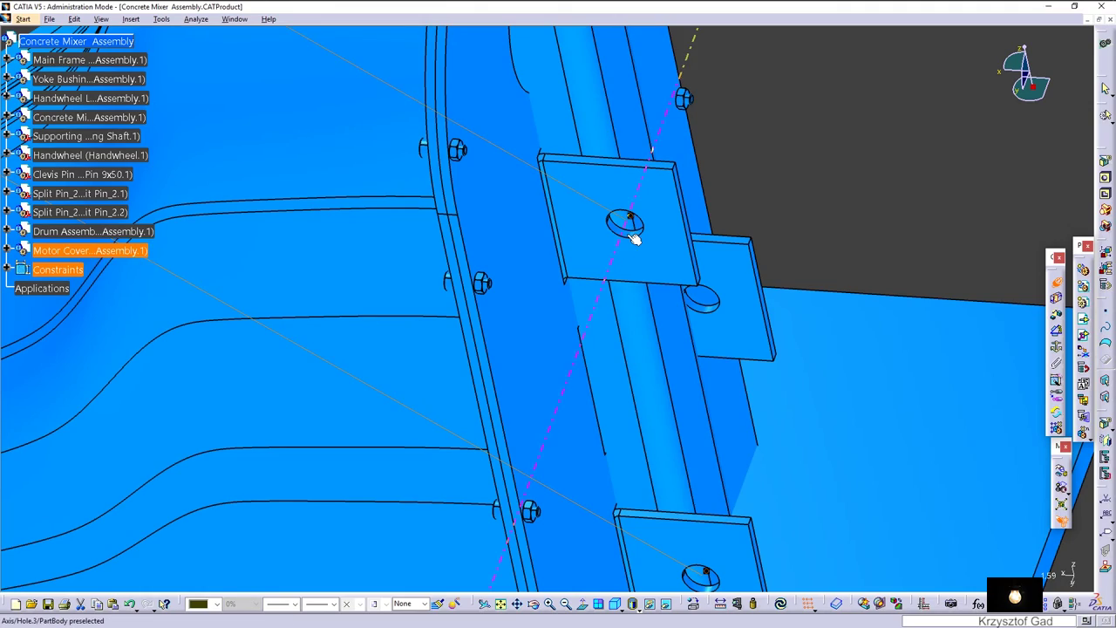
pyautogui.scroll(-3, 633, 241)
pyautogui.scroll(-2, 633, 244)
pyautogui.scroll(-1, 667, 314)
pyautogui.scroll(-1, 668, 314)
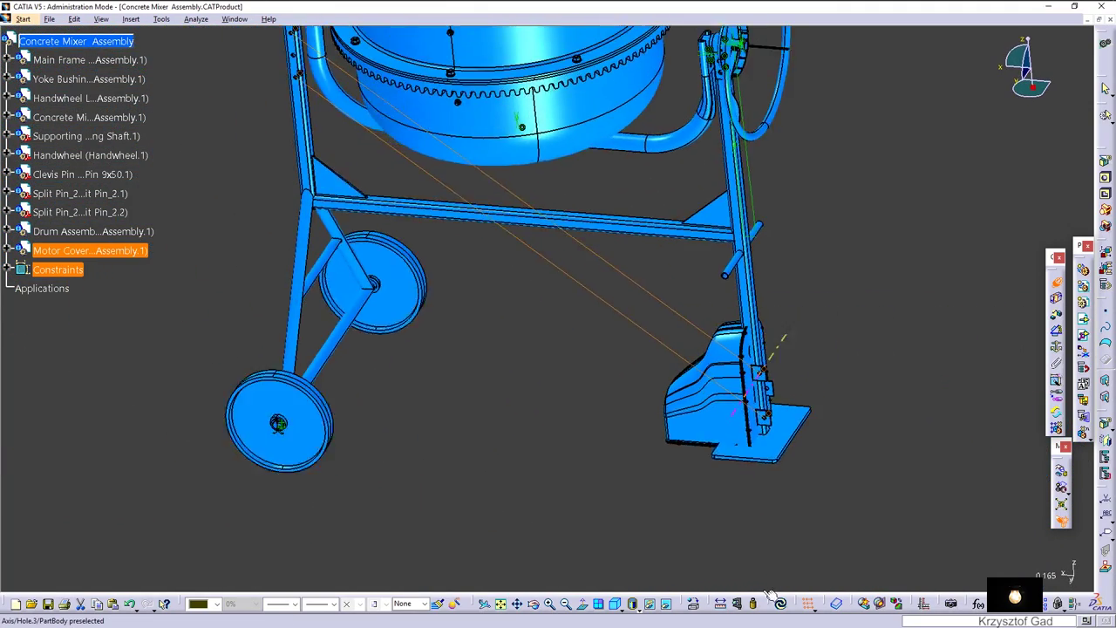
pyautogui.scroll(-1, 772, 596)
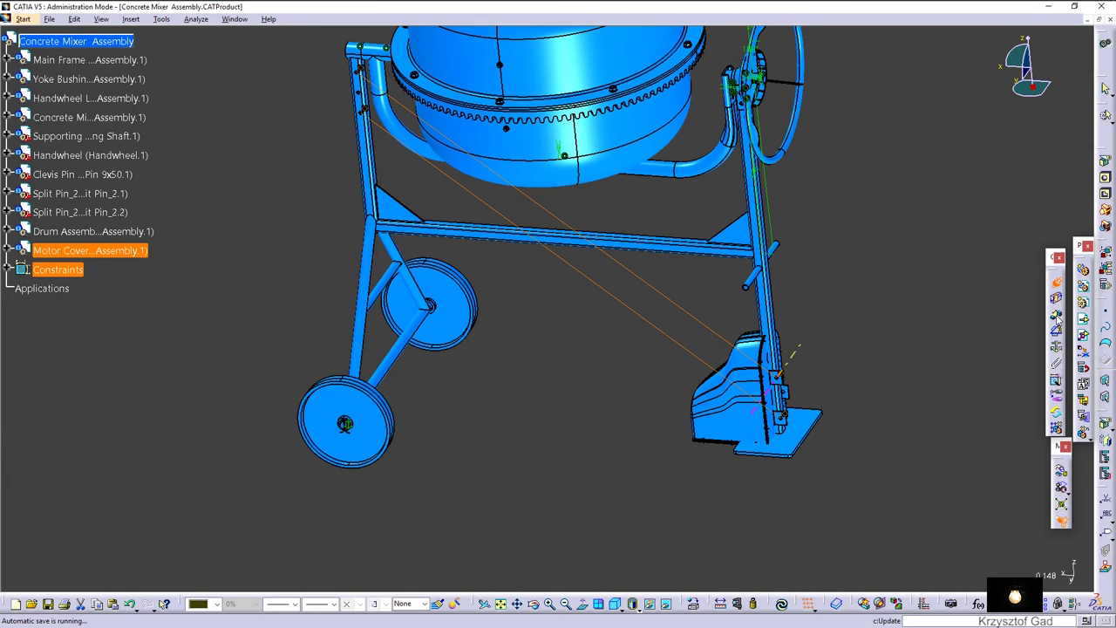
pyautogui.hotkey('ctrl', 'u')
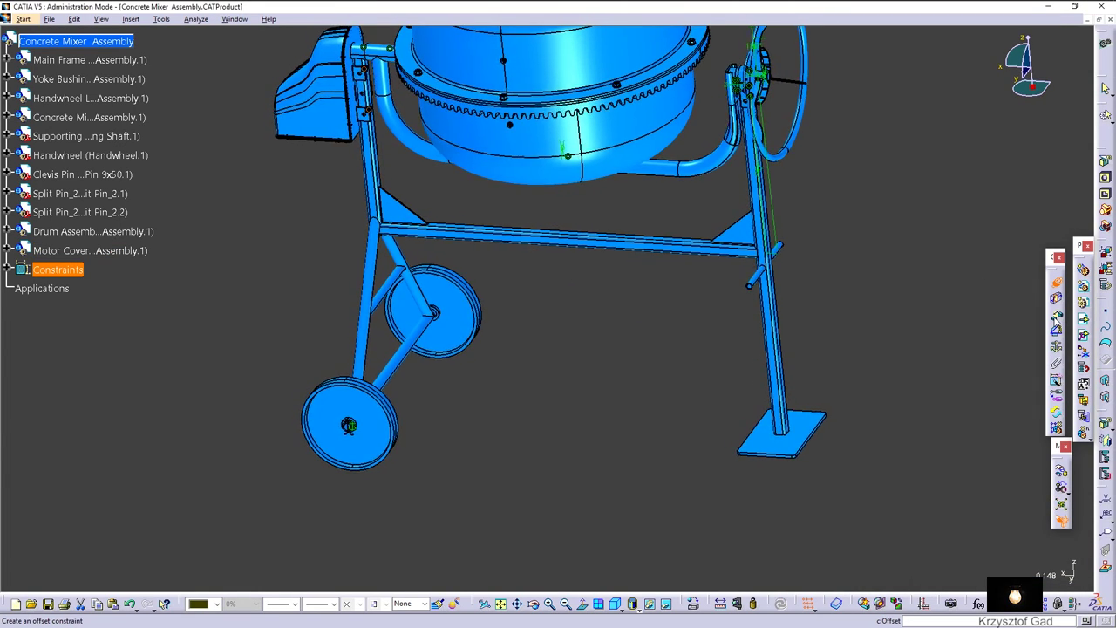
# Mate the motor cover's Engine Case Frame to Square Pipe_09 with an opposite 0 mm offset.
pyautogui.click(1056, 324)
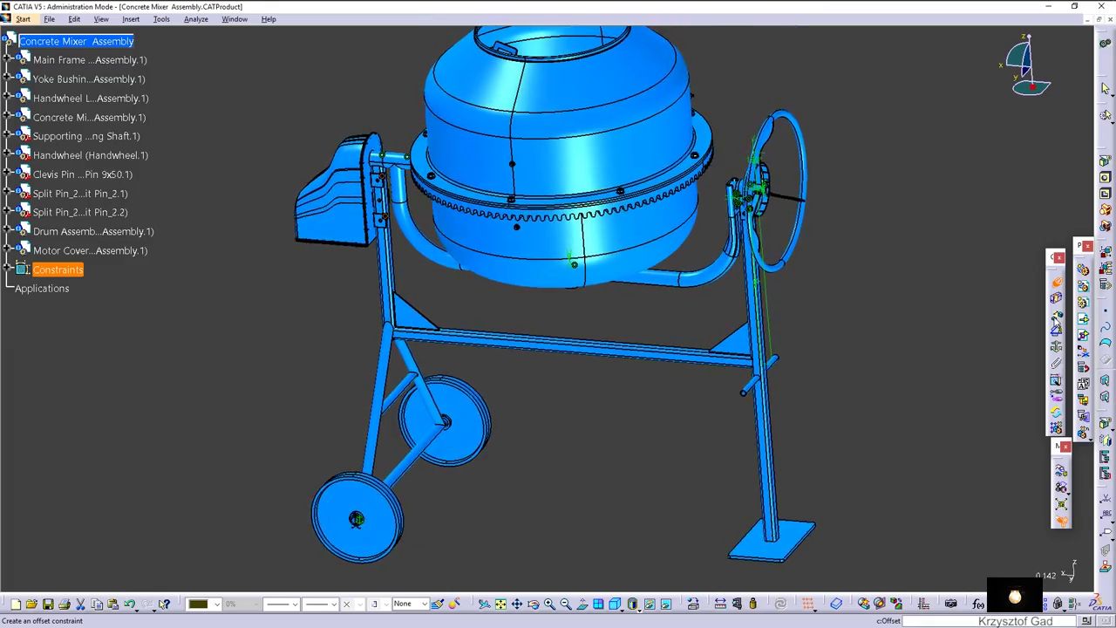
pyautogui.moveTo(784, 332); pyautogui.dragTo(829, 326, button='middle')
pyautogui.keyDown('ctrl'); pyautogui.moveTo(586, 317); pyautogui.dragTo(547, 206, button='middle'); pyautogui.keyUp('ctrl')
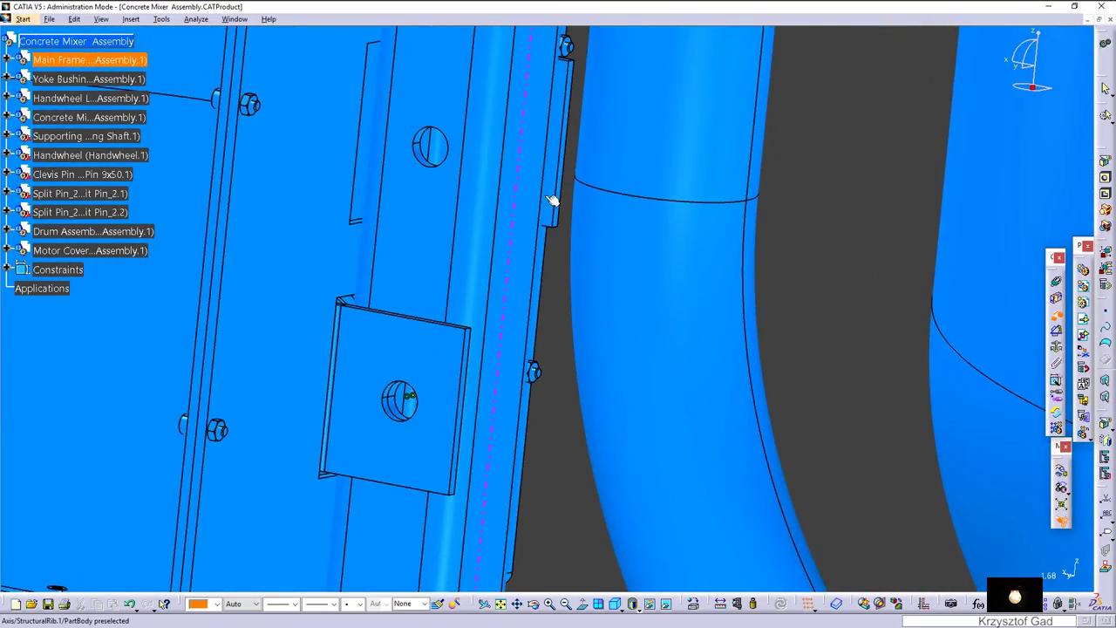
pyautogui.moveTo(549, 197)
pyautogui.keyDown('ctrl'); pyautogui.mouseDown(button='middle')
pyautogui.moveTo(558, 262)
pyautogui.moveTo(600, 255)
pyautogui.moveTo(671, 295)
pyautogui.mouseUp(button='middle'); pyautogui.keyUp('ctrl')
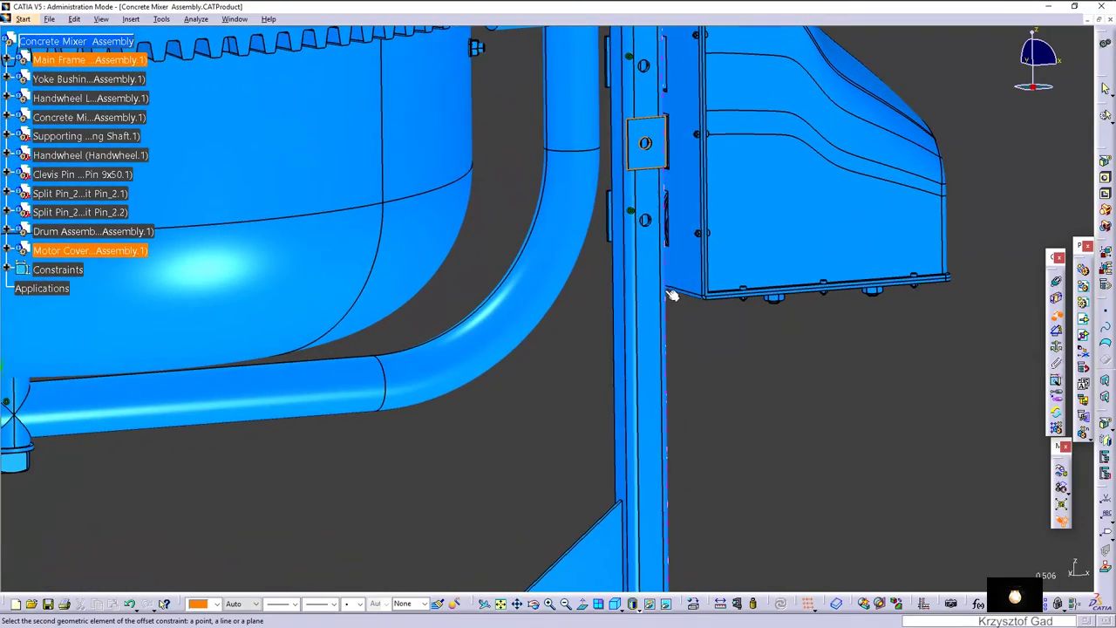
pyautogui.click(655, 292)
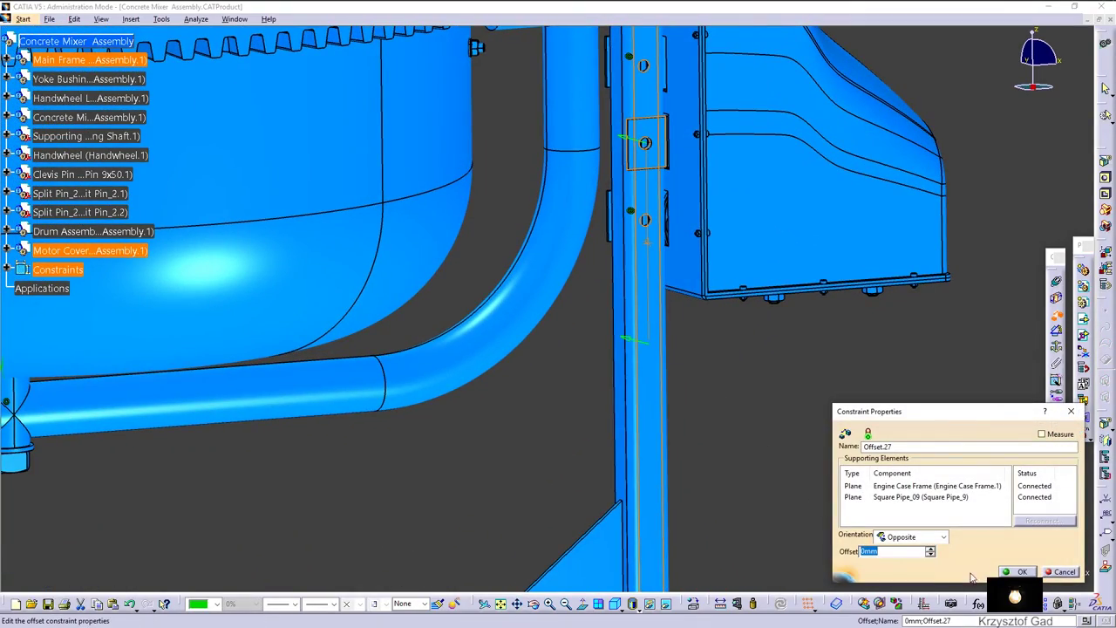
pyautogui.click(1020, 571)
pyautogui.keyDown('ctrl'); pyautogui.moveTo(940, 512); pyautogui.dragTo(880, 460, button='middle'); pyautogui.keyUp('ctrl')
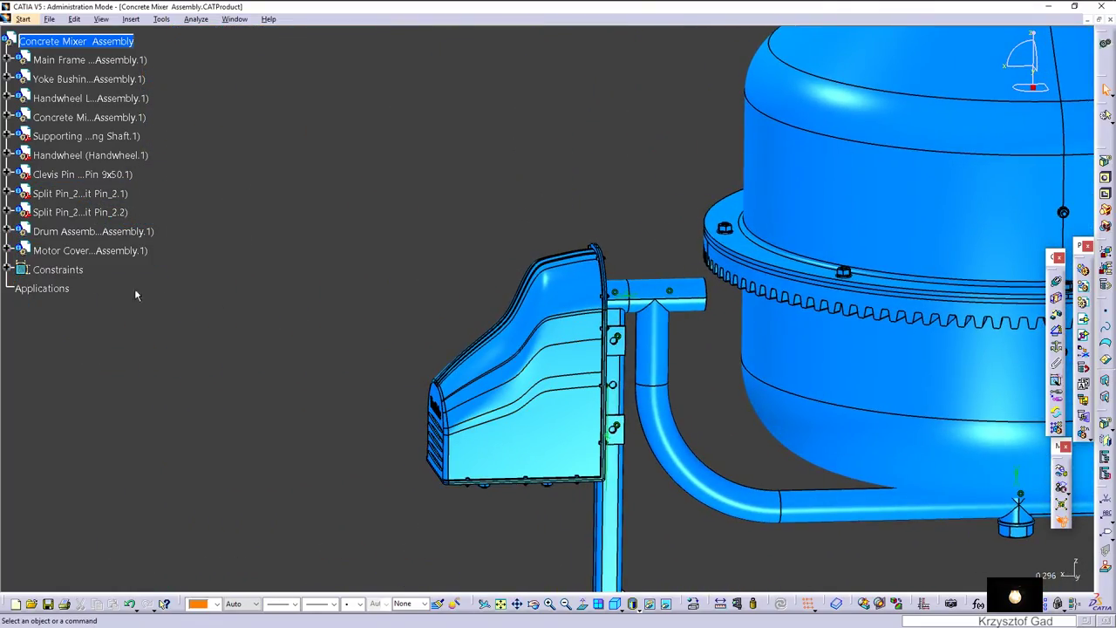
# Hide the Engine Case Cover under Motor Cover to expose the electric motor.
pyautogui.click(7, 252)
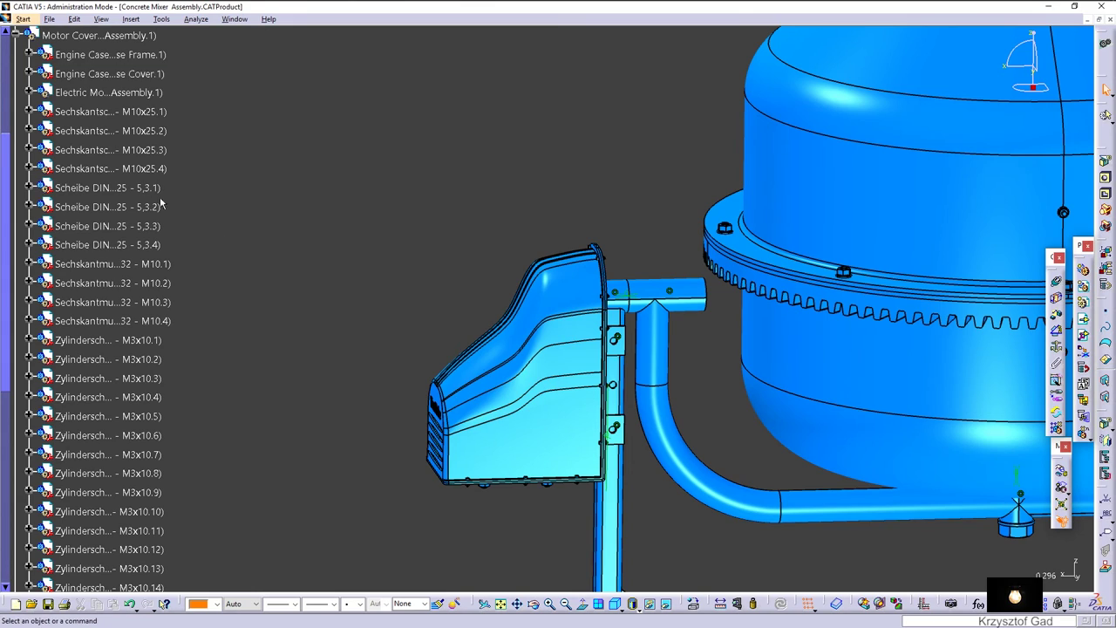
pyautogui.click(110, 75)
pyautogui.rightClick(110, 75)
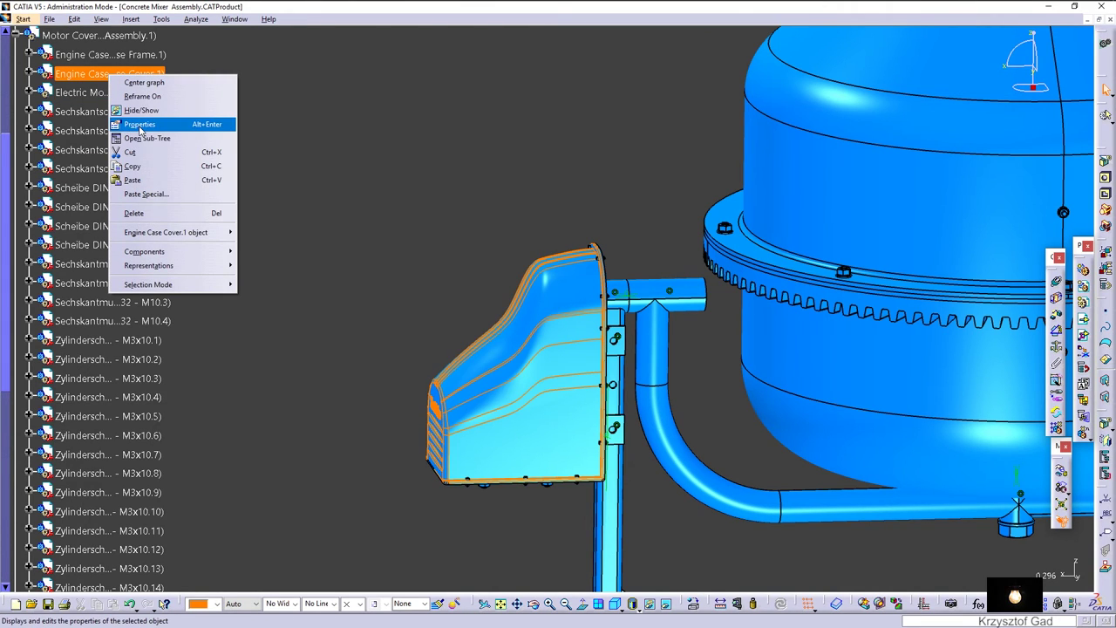
pyautogui.click(144, 111)
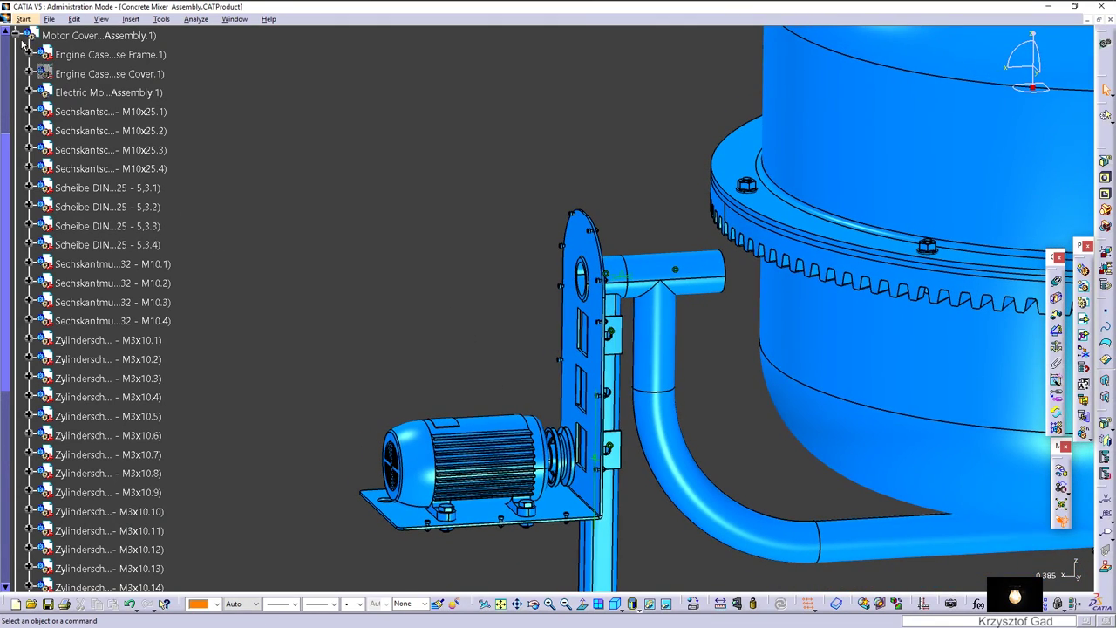
pyautogui.scroll(6, 35, 61)
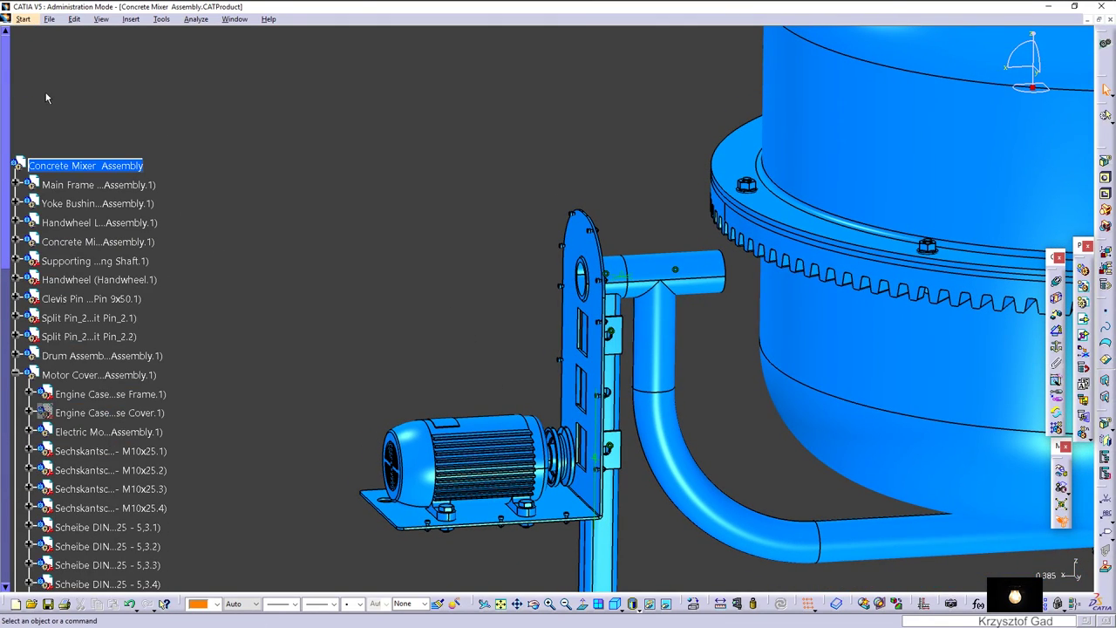
# Insert Transmission Assembly.CATProduct as an existing component of the Concrete Mixer Assembly.
pyautogui.rightClick(85, 170)
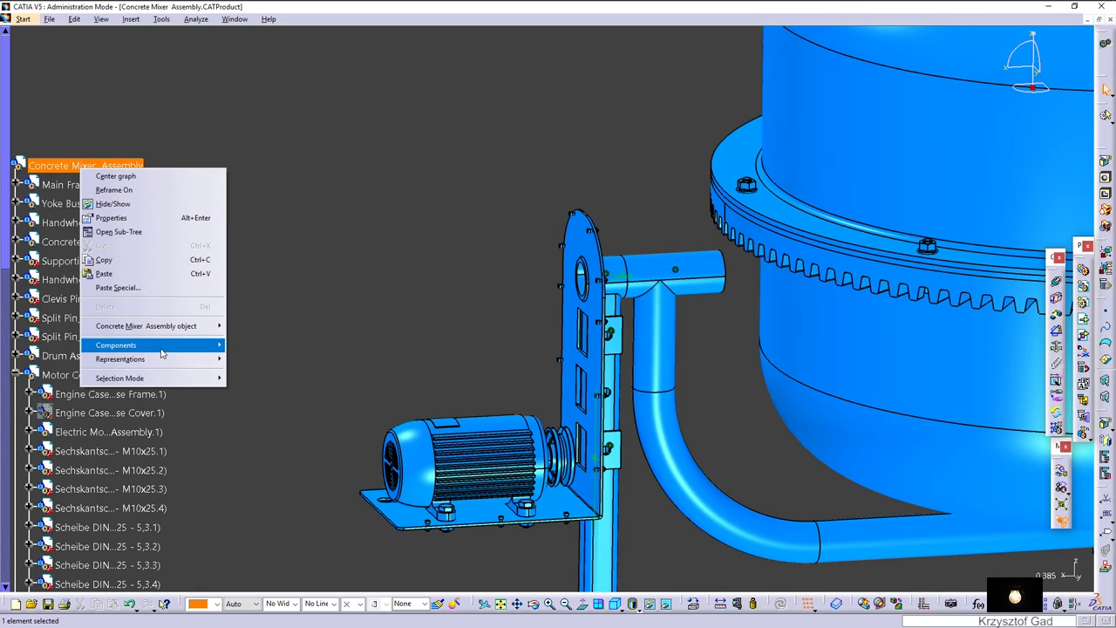
pyautogui.moveTo(116, 345)
pyautogui.click(283, 406)
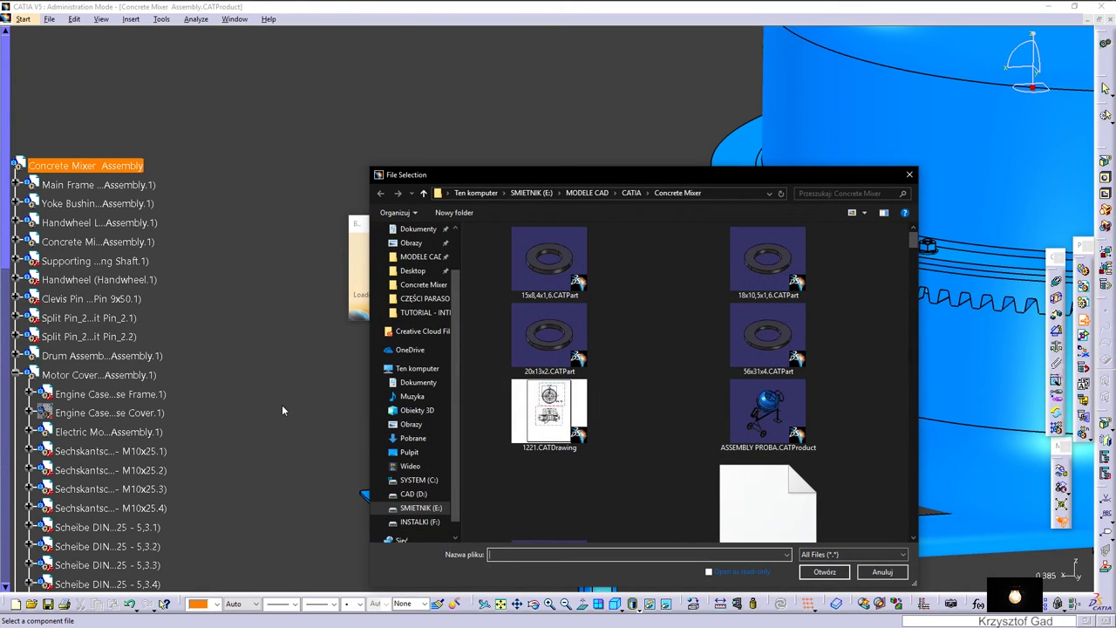
pyautogui.write('t')
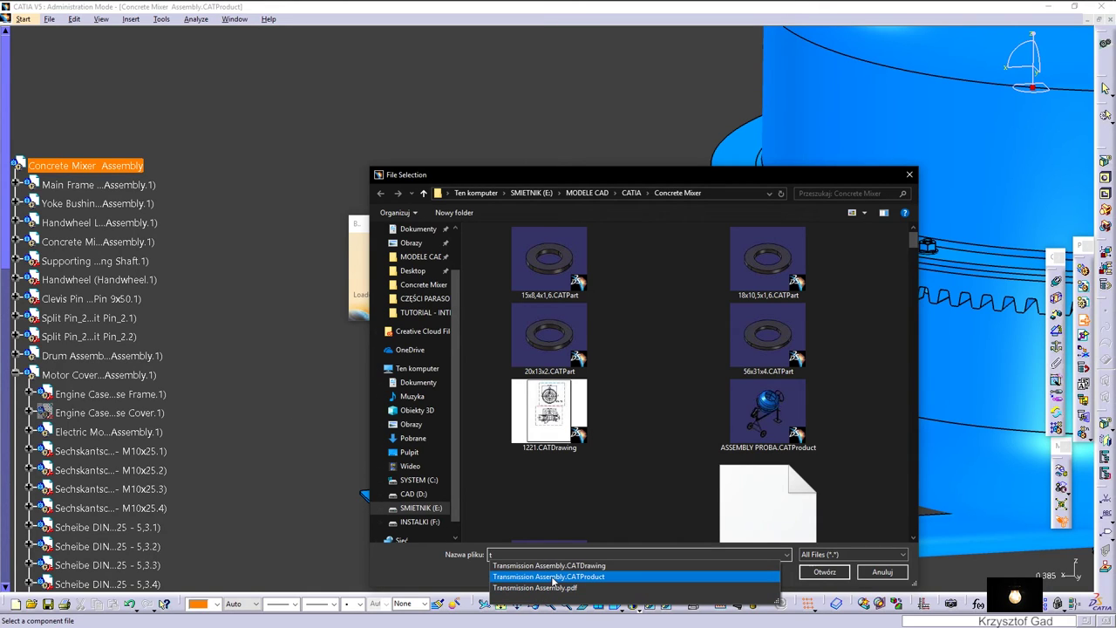
pyautogui.click(552, 579)
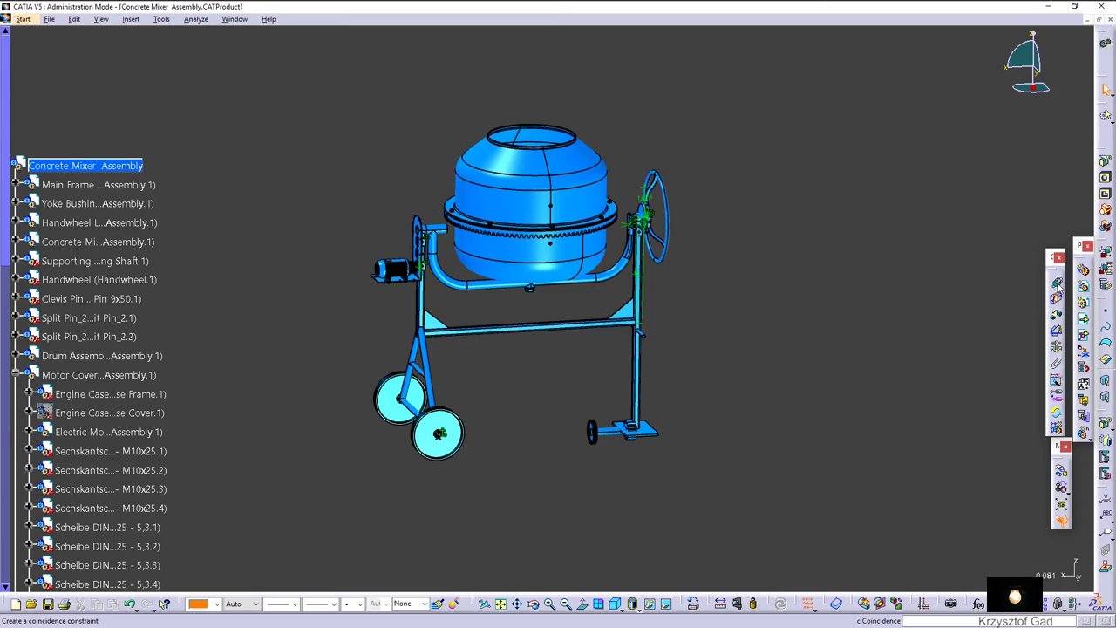
# Start a Coincidence Constraint and expand the Electric Motor's parts in the tree.
pyautogui.click(1055, 298)
pyautogui.keyDown('ctrl'); pyautogui.moveTo(698, 498); pyautogui.dragTo(671, 451, button='middle'); pyautogui.keyUp('ctrl')
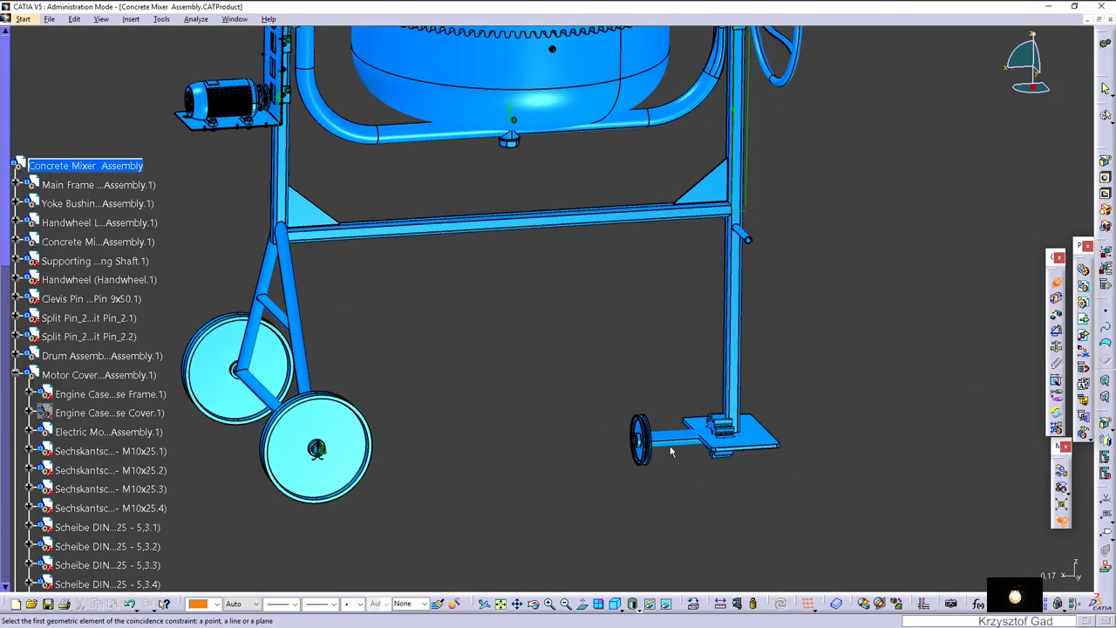
pyautogui.moveTo(616, 424)
pyautogui.keyDown('ctrl'); pyautogui.mouseDown(button='middle')
pyautogui.moveTo(491, 475)
pyautogui.moveTo(587, 518)
pyautogui.moveTo(514, 266)
pyautogui.moveTo(488, 253)
pyautogui.mouseUp(button='middle'); pyautogui.keyUp('ctrl')
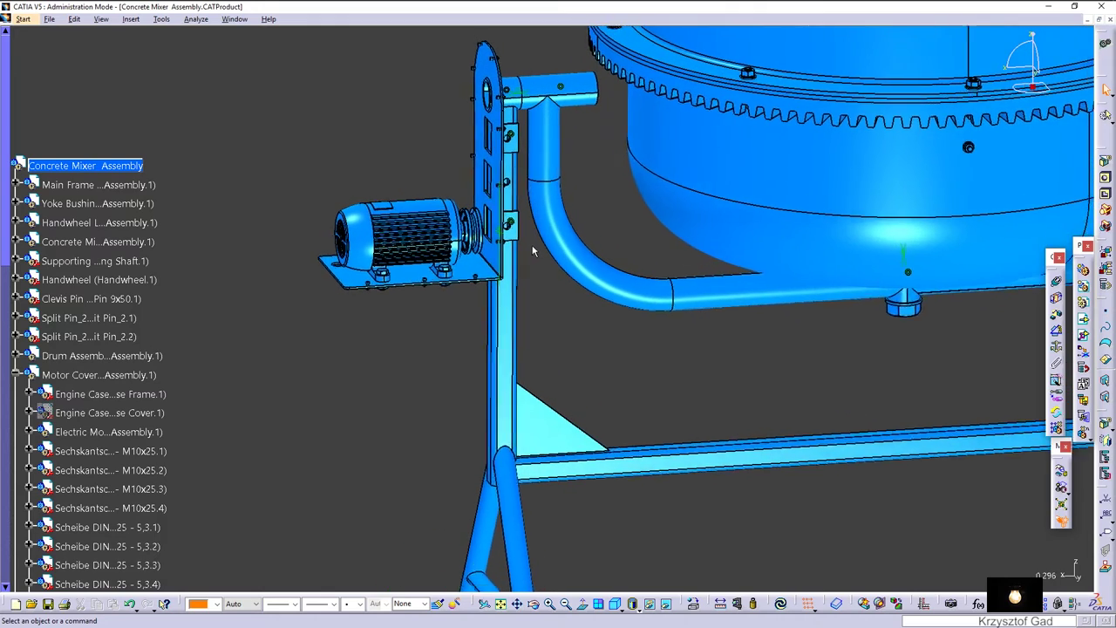
pyautogui.click(29, 431)
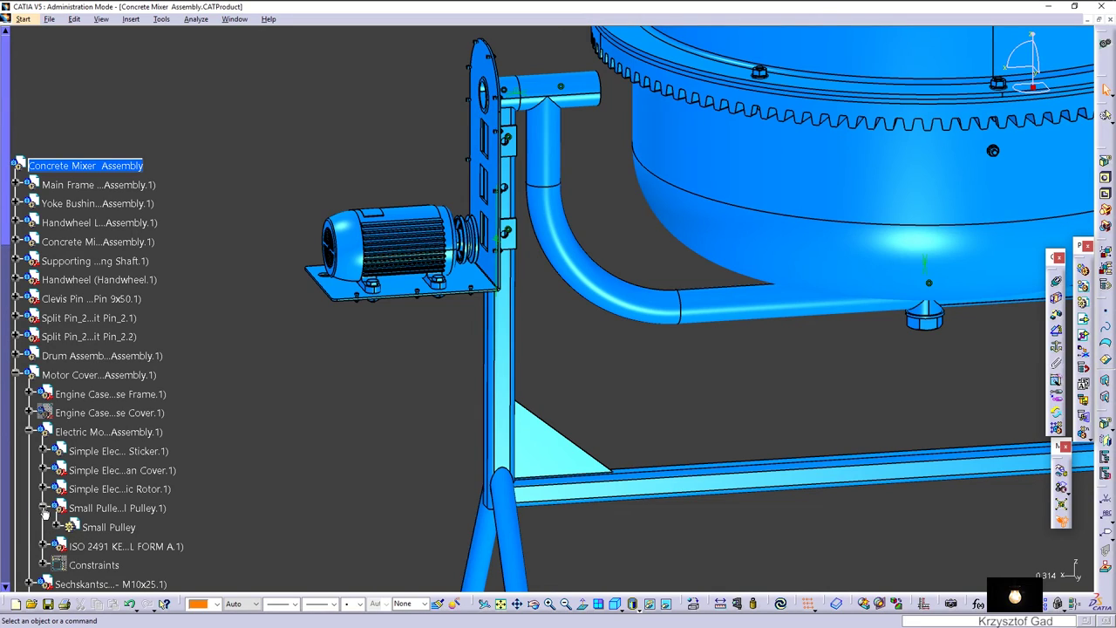
# Show the Small Pulley's Absolute Axis System.
pyautogui.click(56, 526)
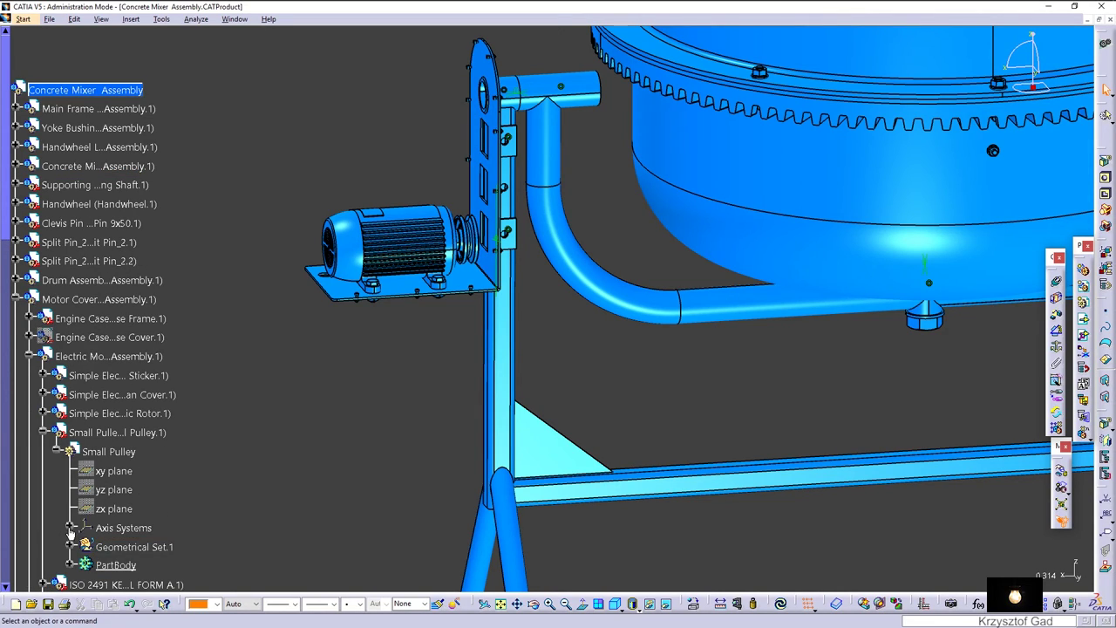
pyautogui.rightClick(144, 547)
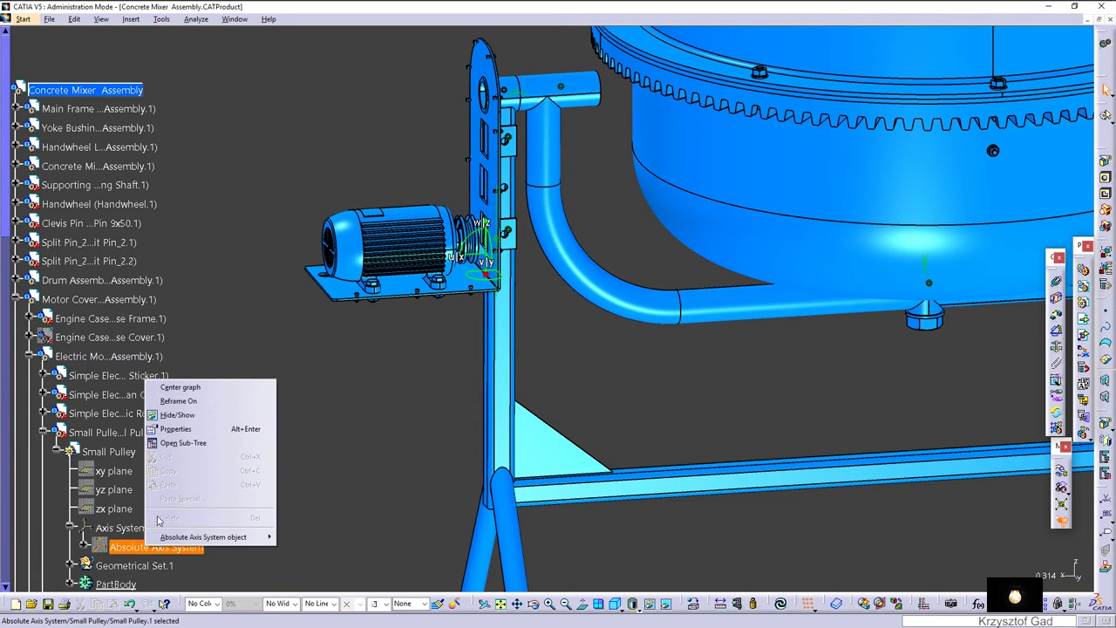
pyautogui.click(178, 417)
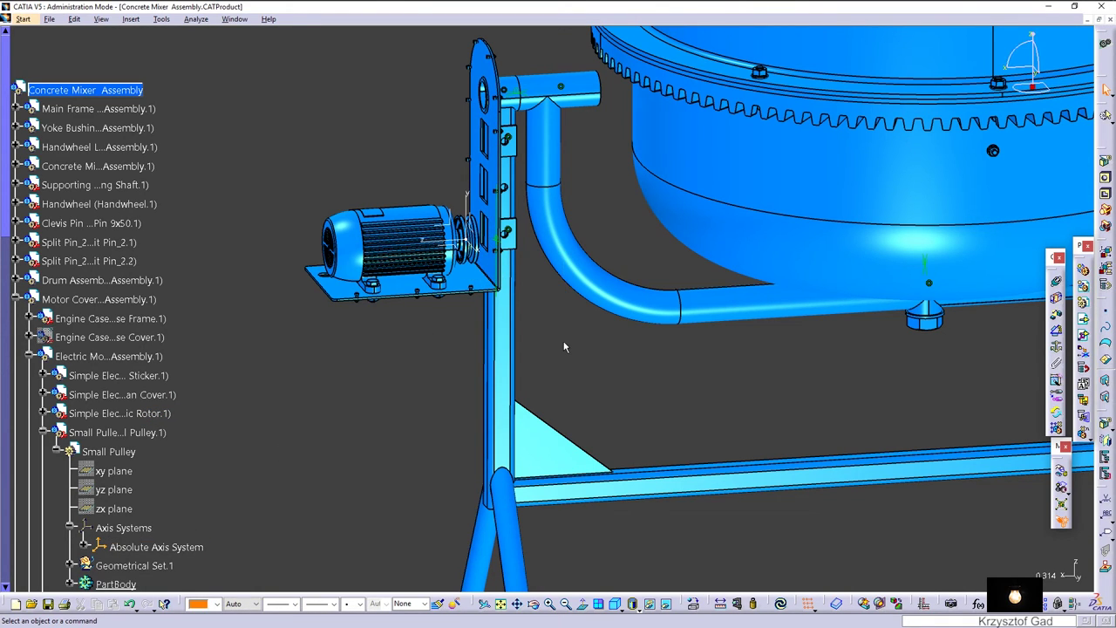
pyautogui.press('Down')
pyautogui.press('Down')
pyautogui.press('Down')
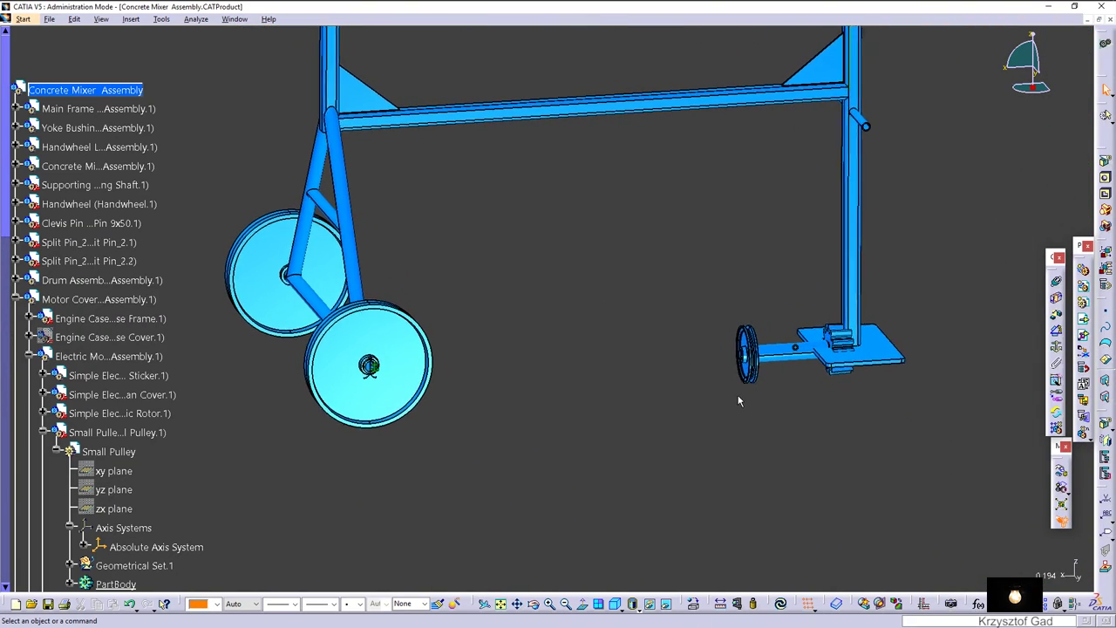
# Show the Large Pulley's Absolute Axis System in the Transmission assembly.
pyautogui.scroll(-3, 35, 419)
pyautogui.scroll(-3, 35, 419)
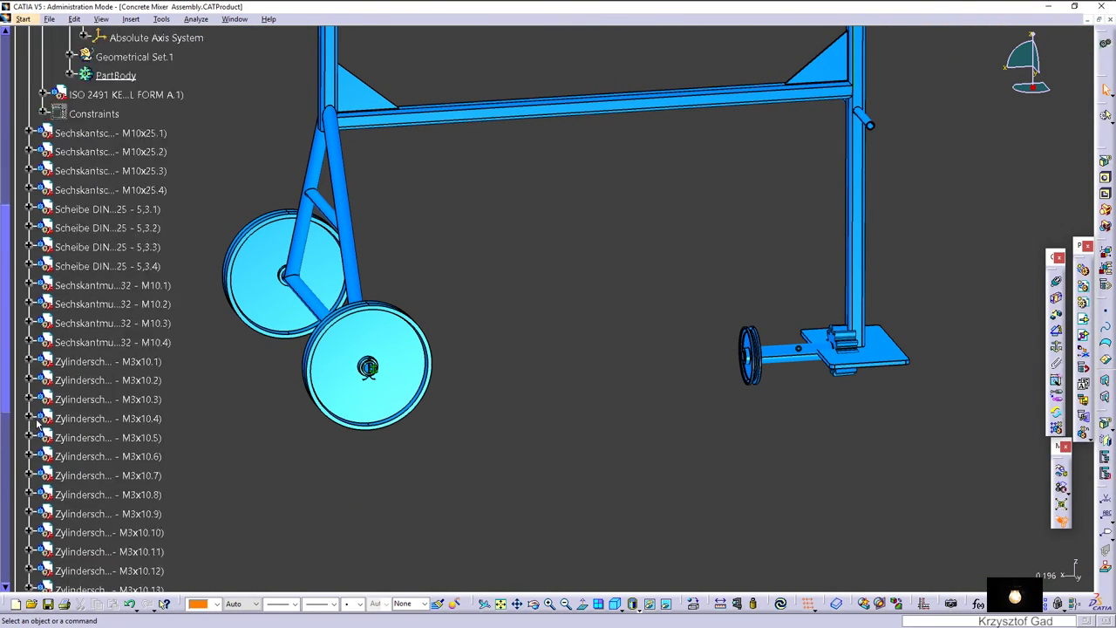
pyautogui.scroll(-8, 35, 418)
pyautogui.click(16, 330)
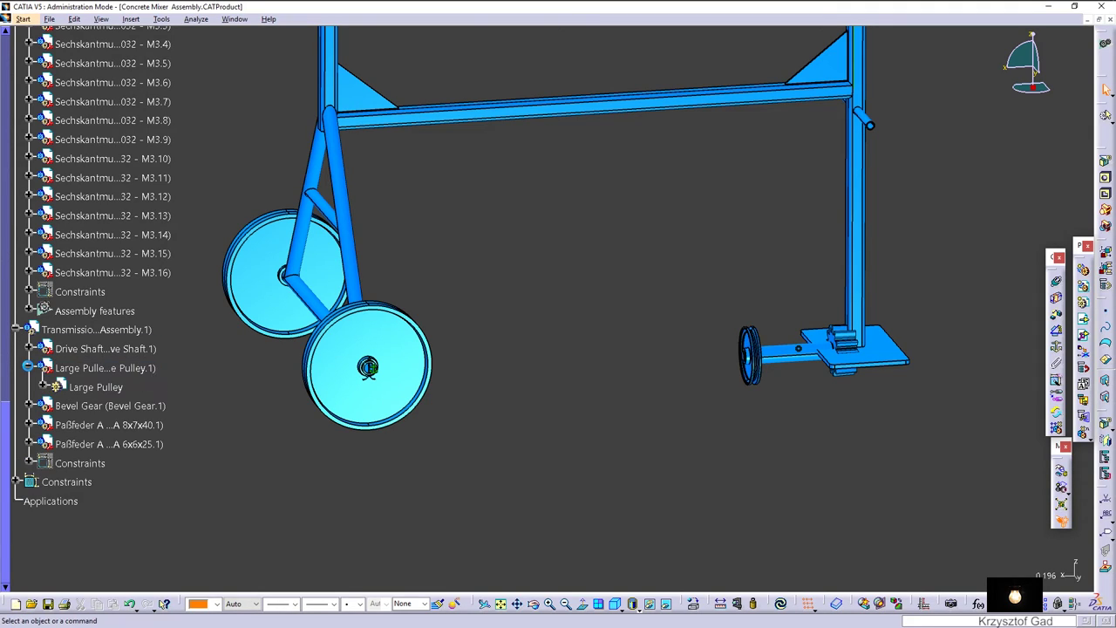
pyautogui.click(43, 386)
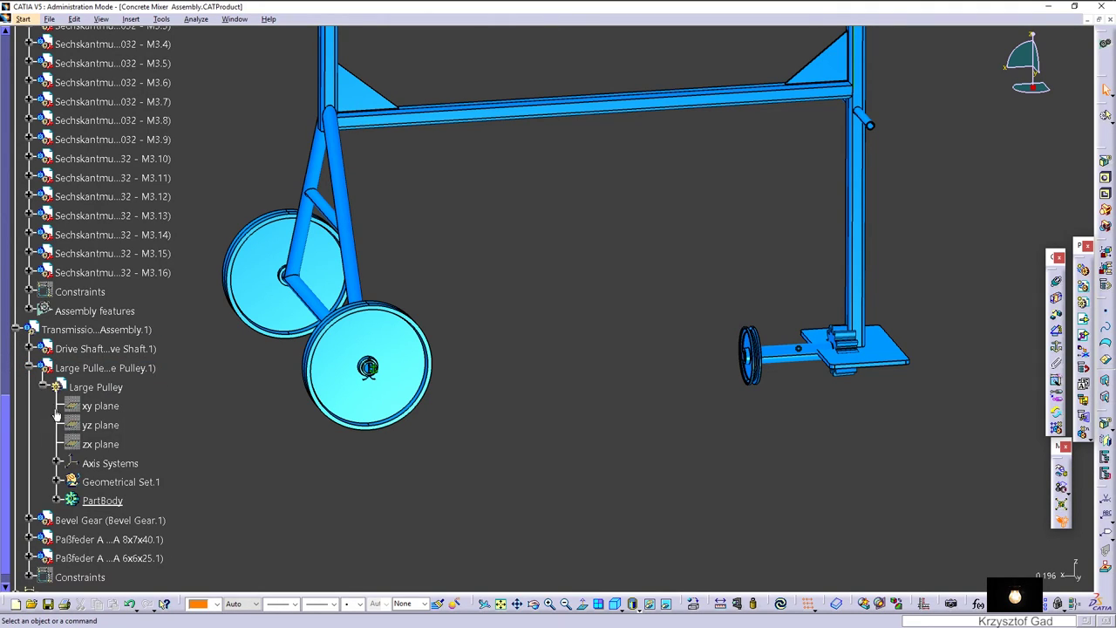
pyautogui.click(58, 463)
pyautogui.rightClick(107, 484)
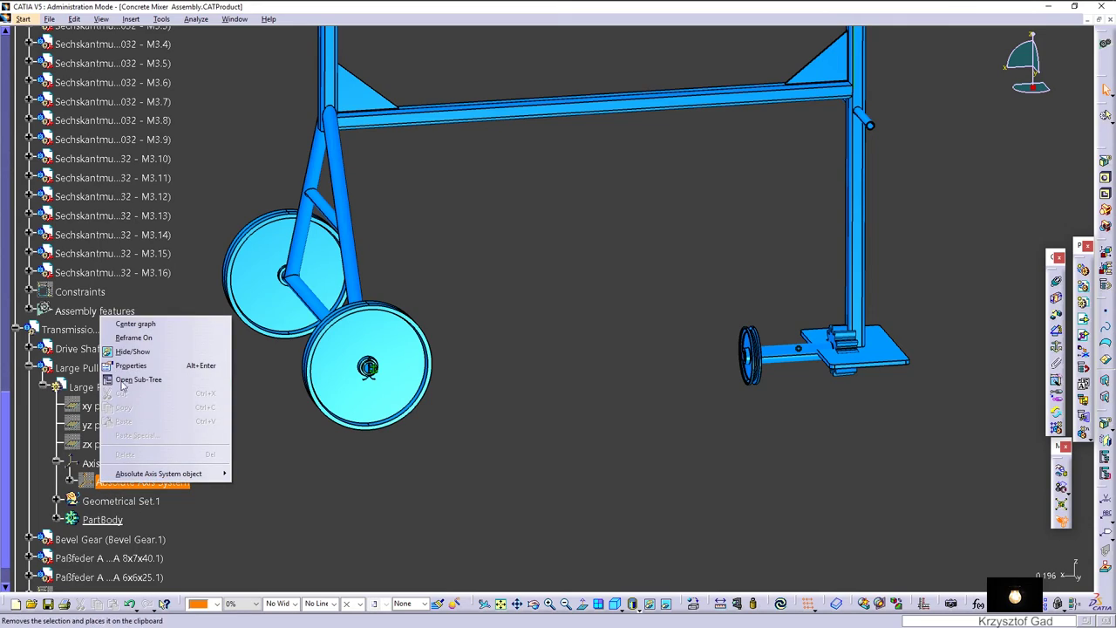
pyautogui.click(134, 351)
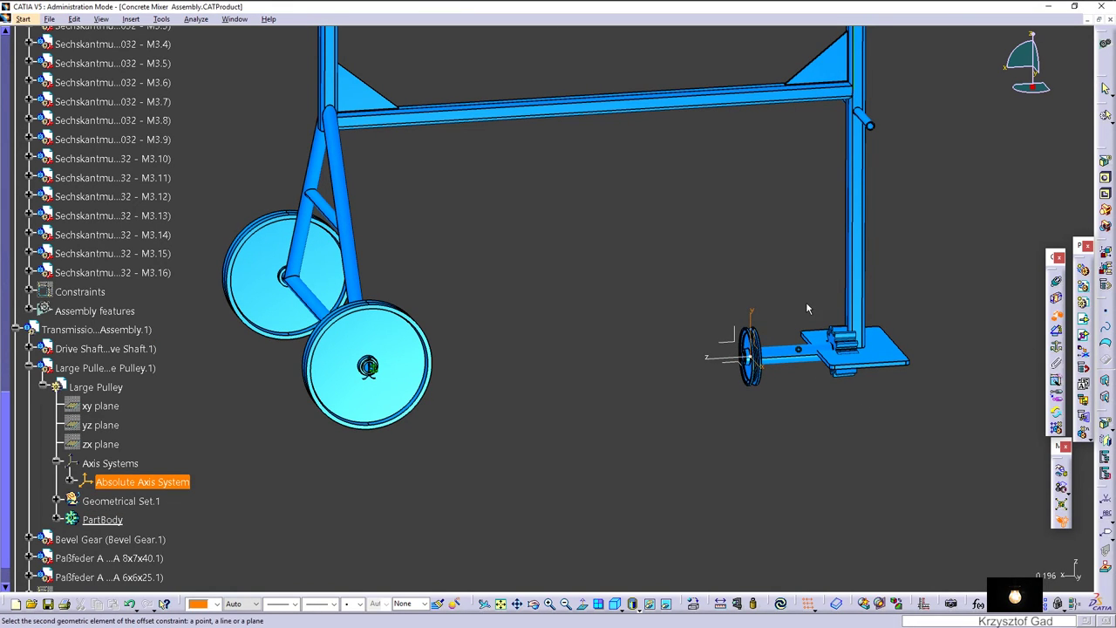
# Add an Offset Constraint between the two pulleys and update the assembly.
pyautogui.moveTo(805, 302); pyautogui.dragTo(475, 389, button='middle')
pyautogui.click(475, 389)
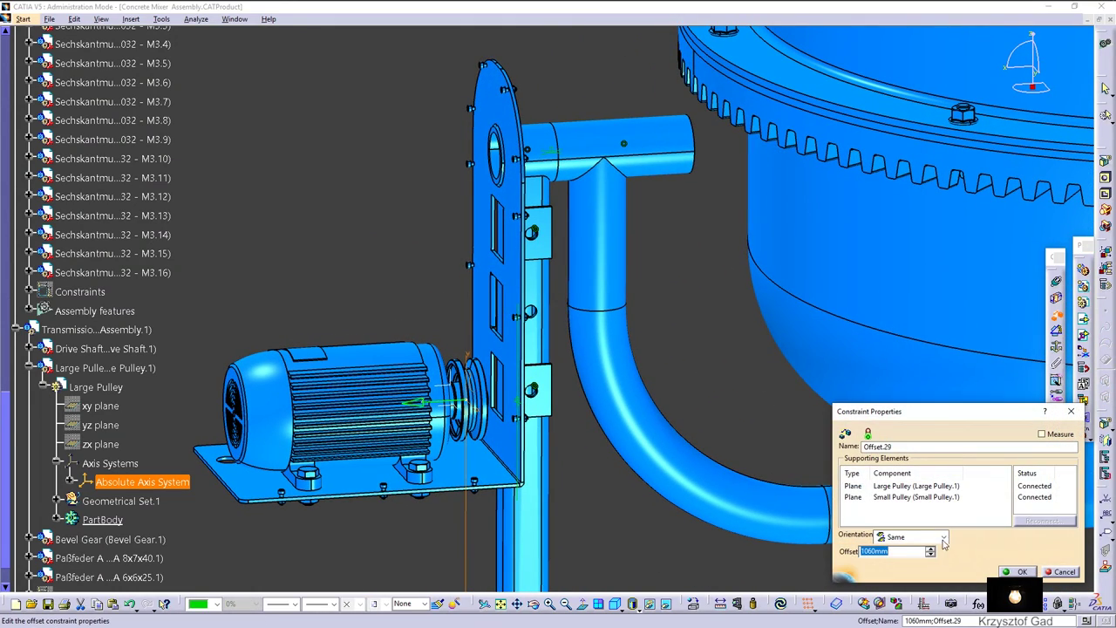
pyautogui.write('0')
pyautogui.press('Return')
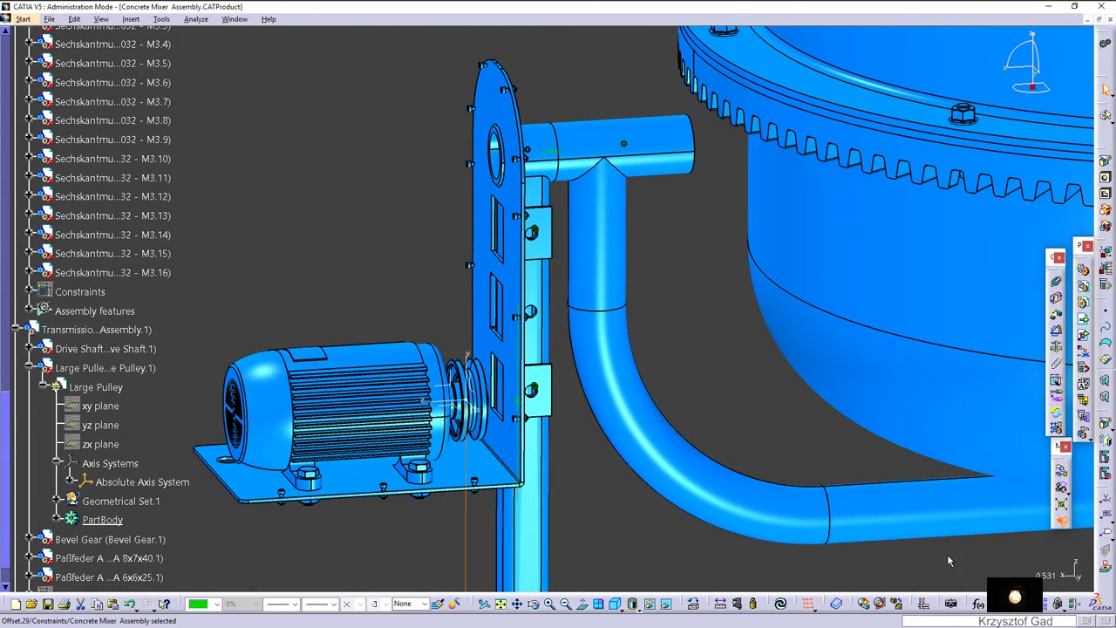
pyautogui.click(786, 612)
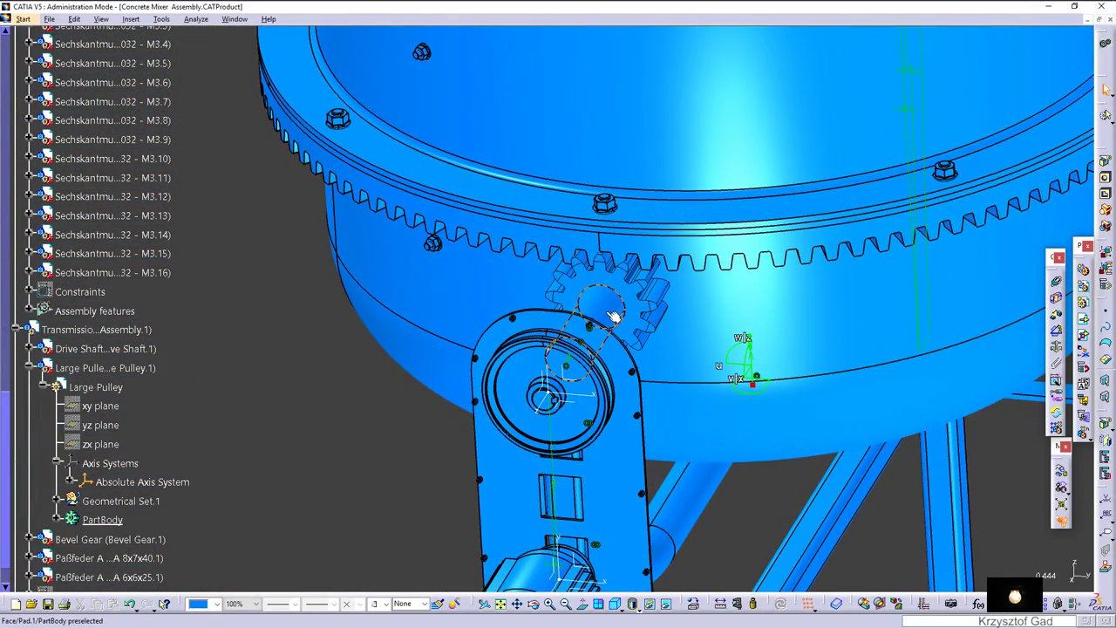
# Rotate the Transmission assembly about 8.5° with the compass so the bevel gear meshes with the drum ring.
pyautogui.moveTo(755, 381); pyautogui.dragTo(643, 305)
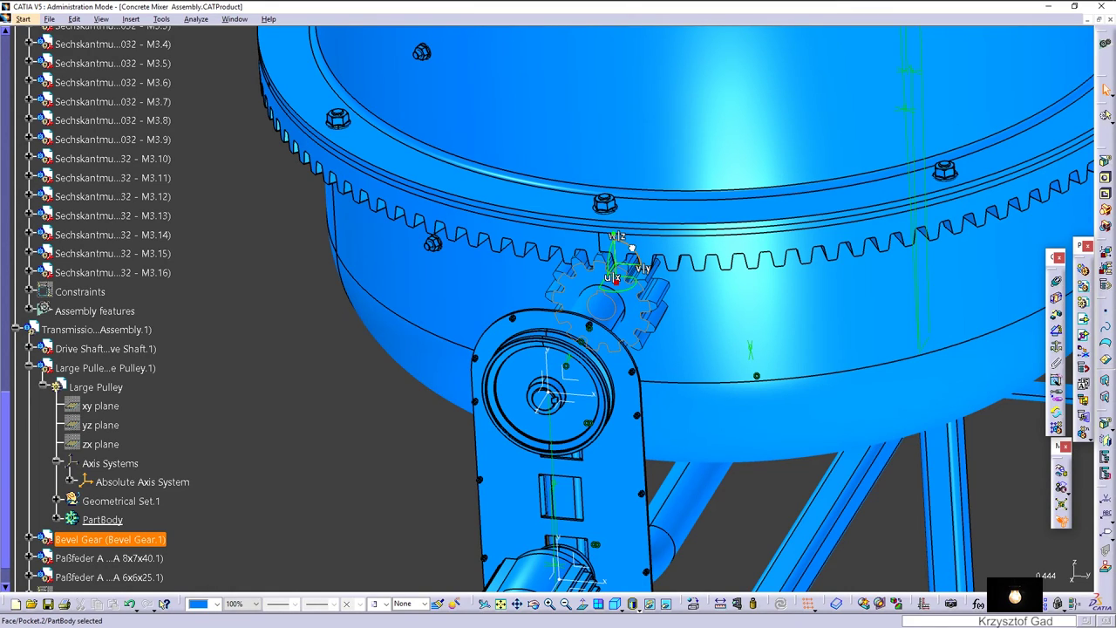
pyautogui.moveTo(632, 249); pyautogui.dragTo(636, 251)
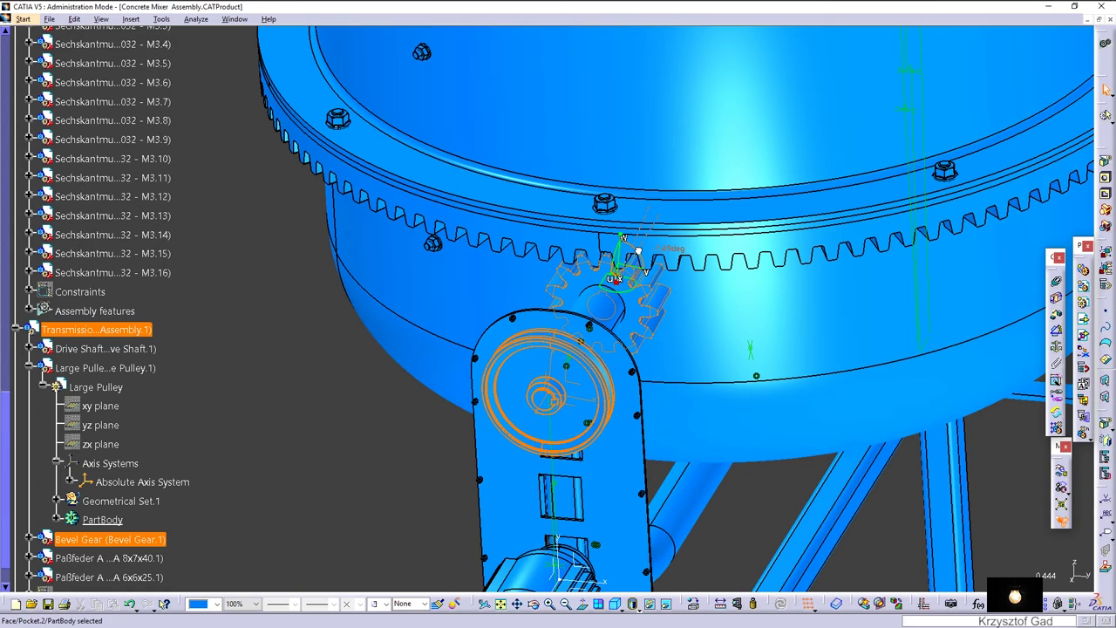
pyautogui.moveTo(639, 252); pyautogui.dragTo(639, 254)
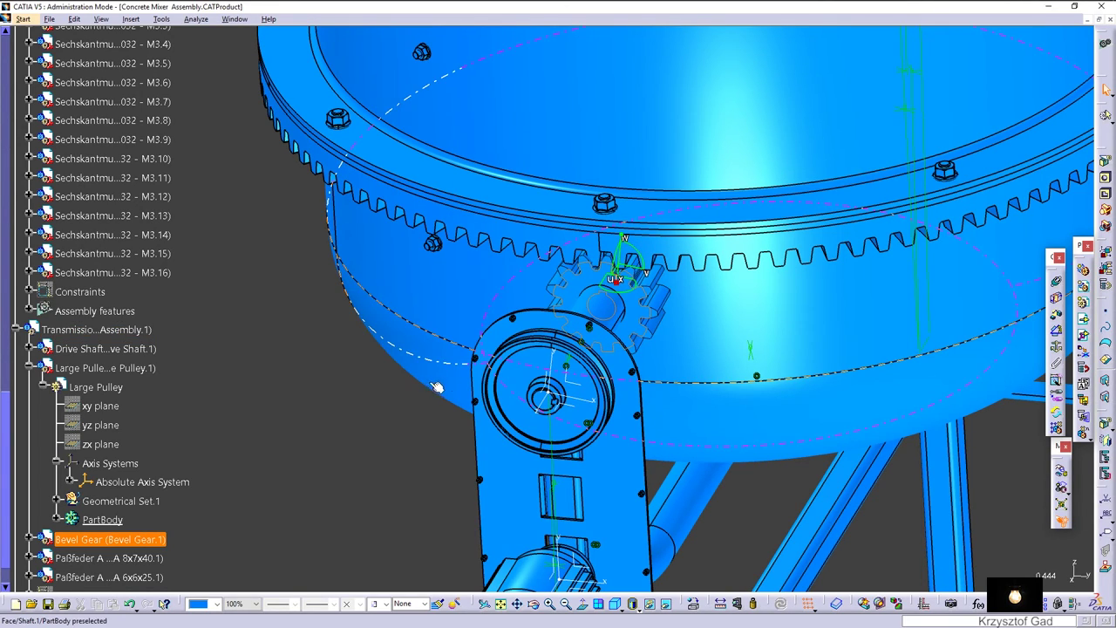
pyautogui.click(330, 417)
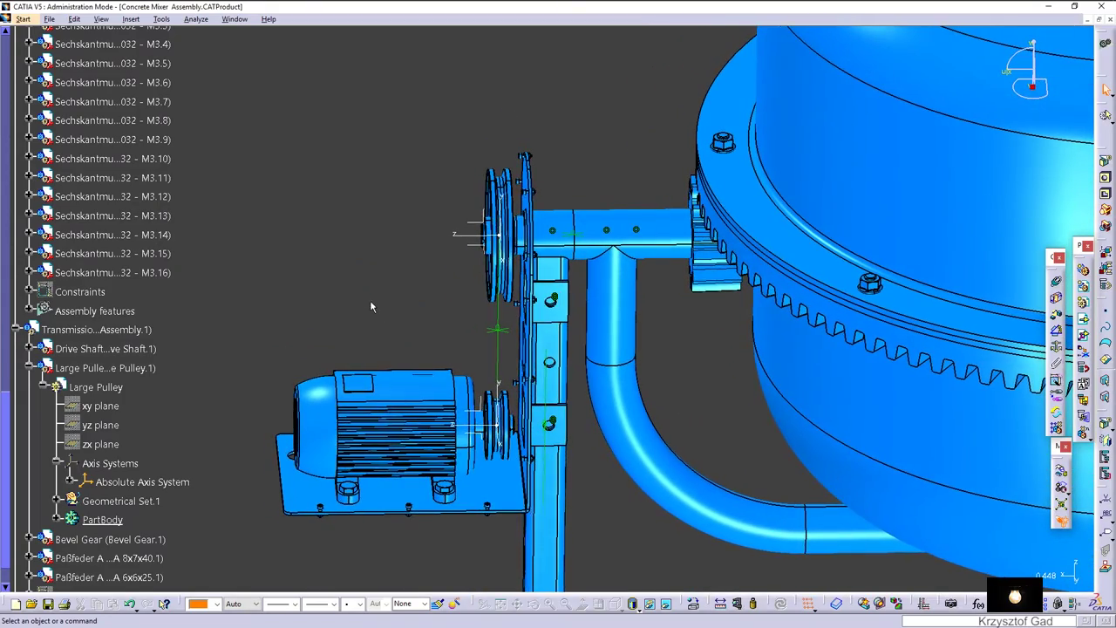
pyautogui.scroll(10, 130, 180)
pyautogui.scroll(10, 122, 183)
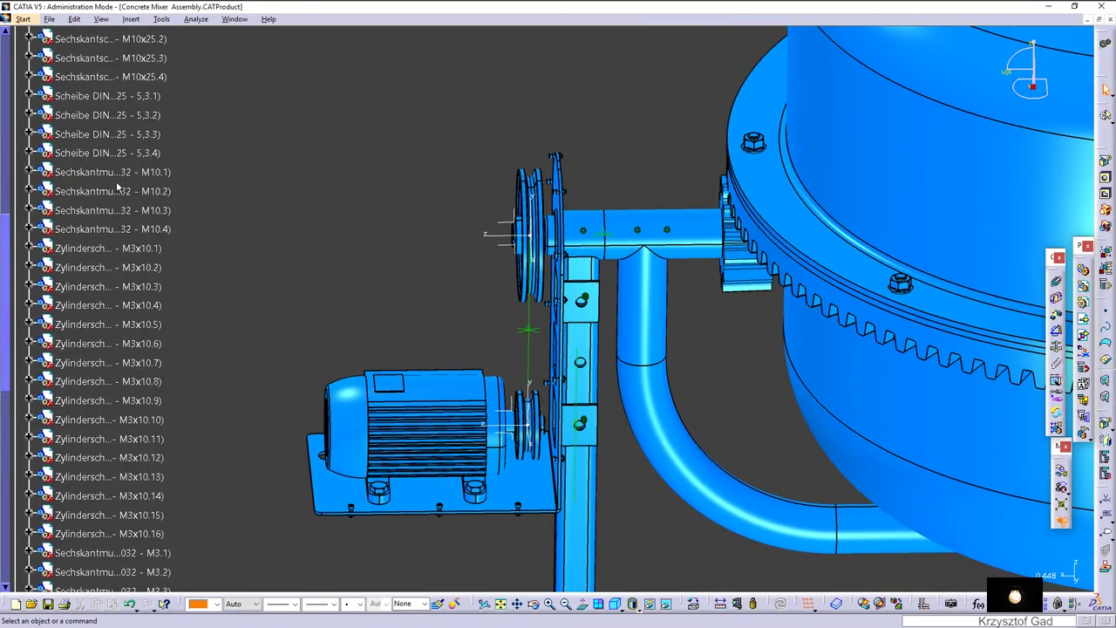
pyautogui.scroll(10, 122, 183)
pyautogui.scroll(10, 121, 186)
pyautogui.scroll(3, 121, 187)
# Insert V-Belt.CATPart as an existing component under the root assembly.
pyautogui.rightClick(84, 259)
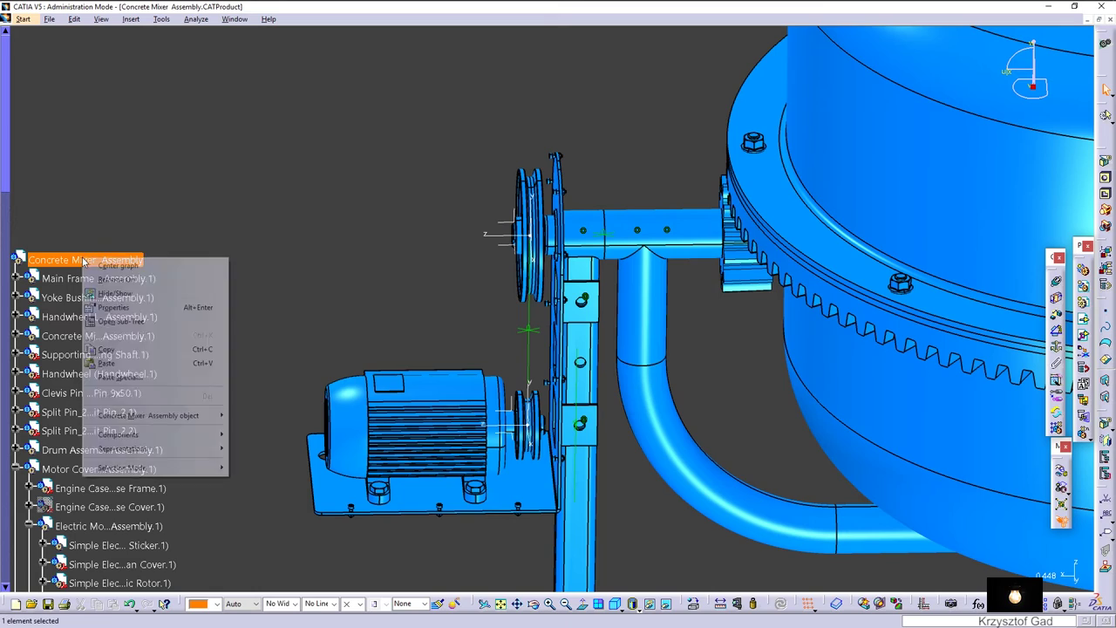
pyautogui.moveTo(148, 415)
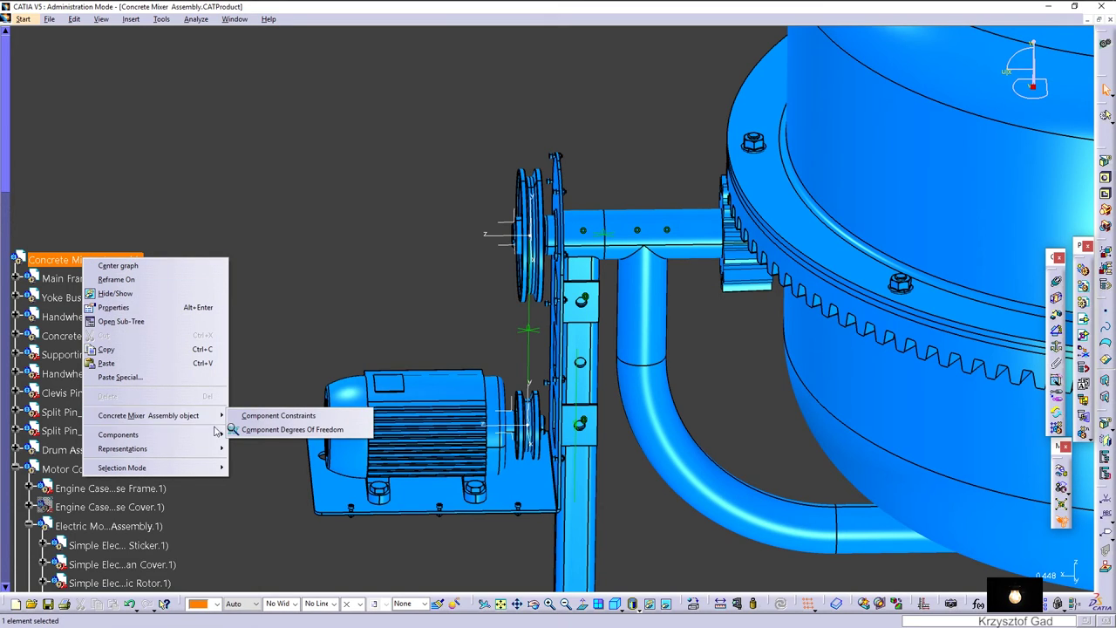
pyautogui.moveTo(117, 434)
pyautogui.click(278, 488)
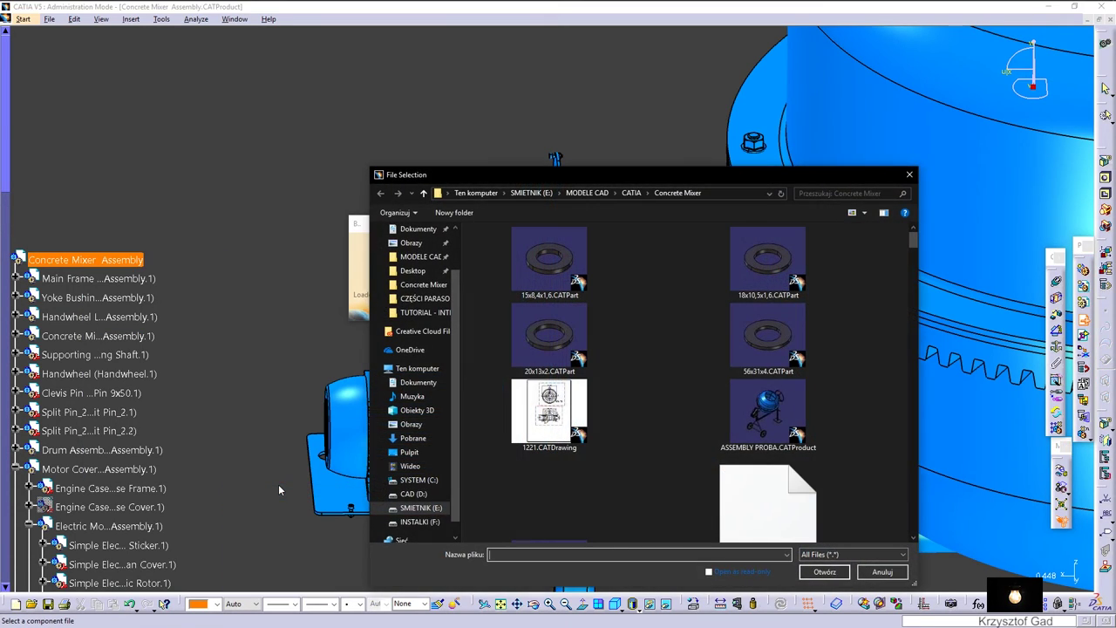
pyautogui.write('v')
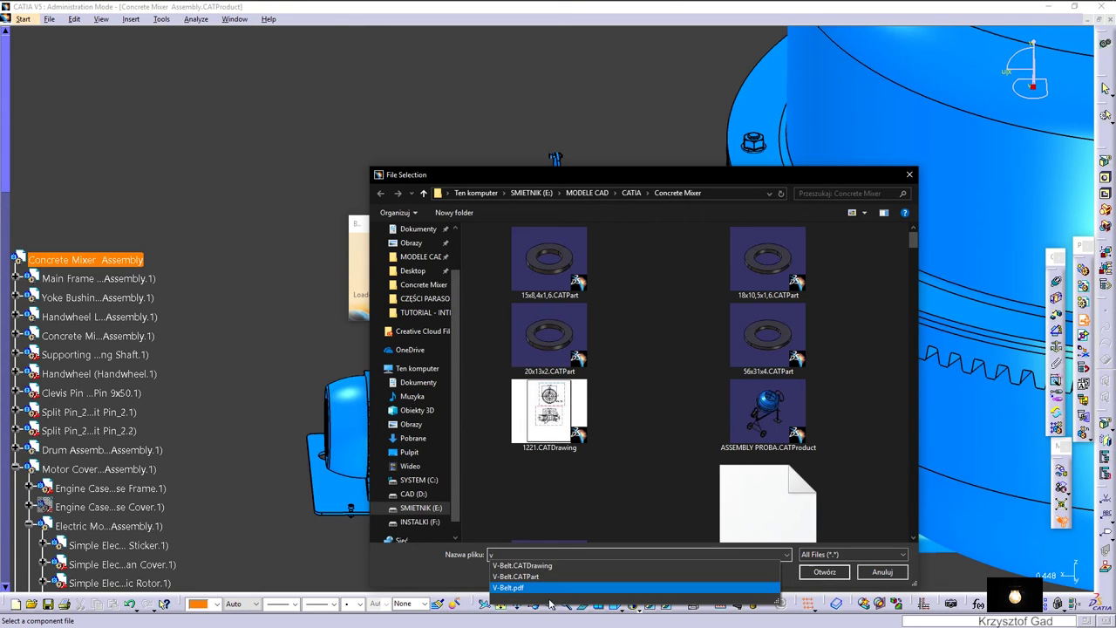
pyautogui.click(558, 578)
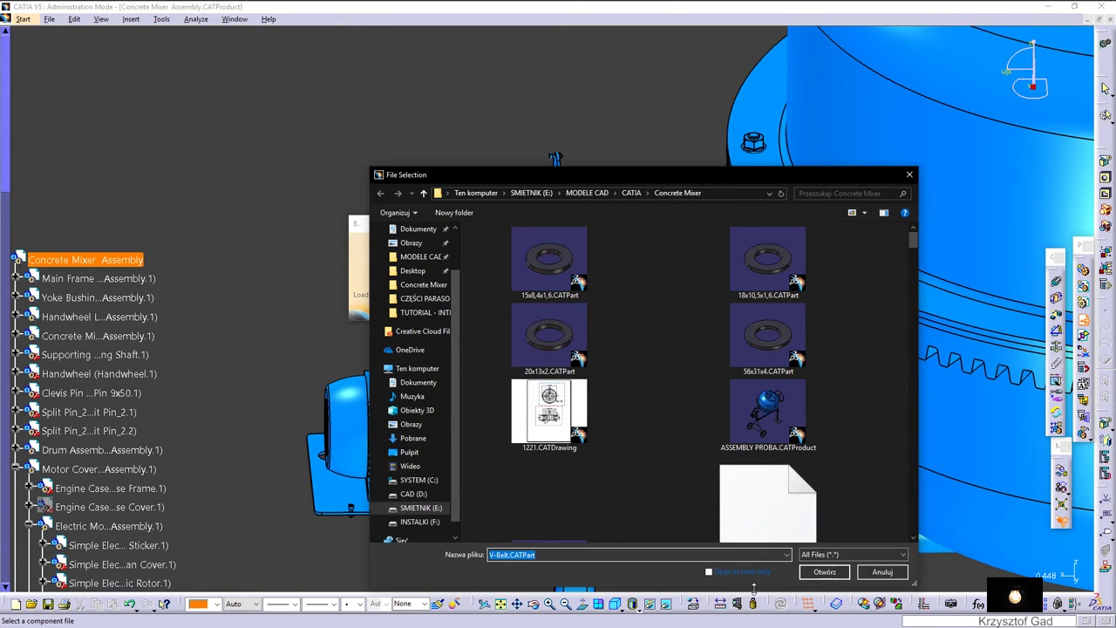
pyautogui.click(823, 571)
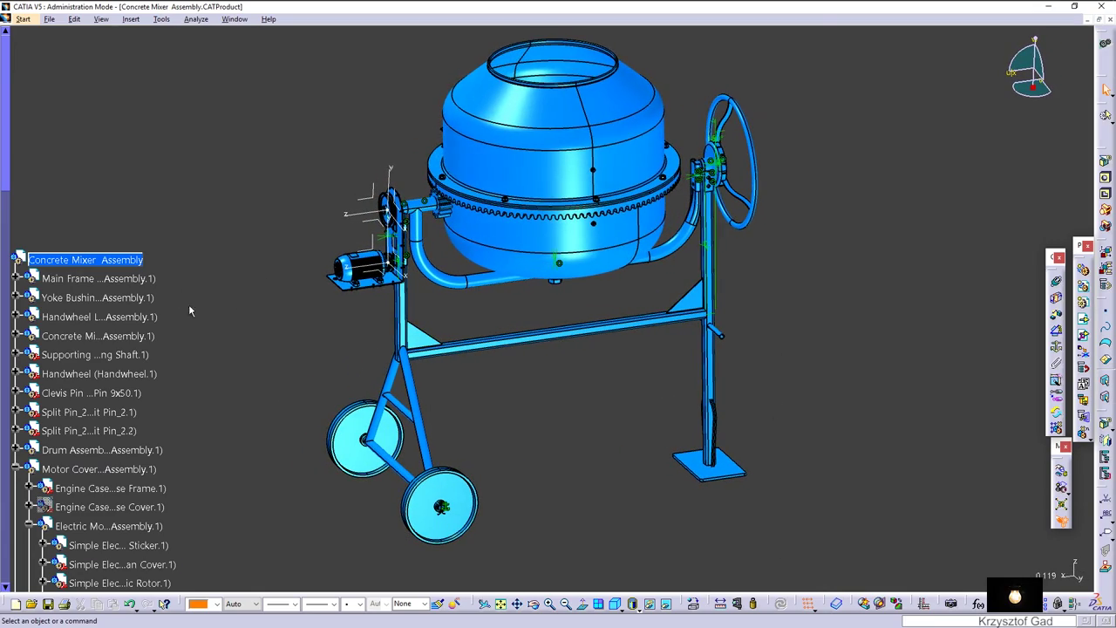
# Move the V-Belt with the compass into empty space clear of the model.
pyautogui.scroll(-10, 131, 349)
pyautogui.scroll(-5, 82, 393)
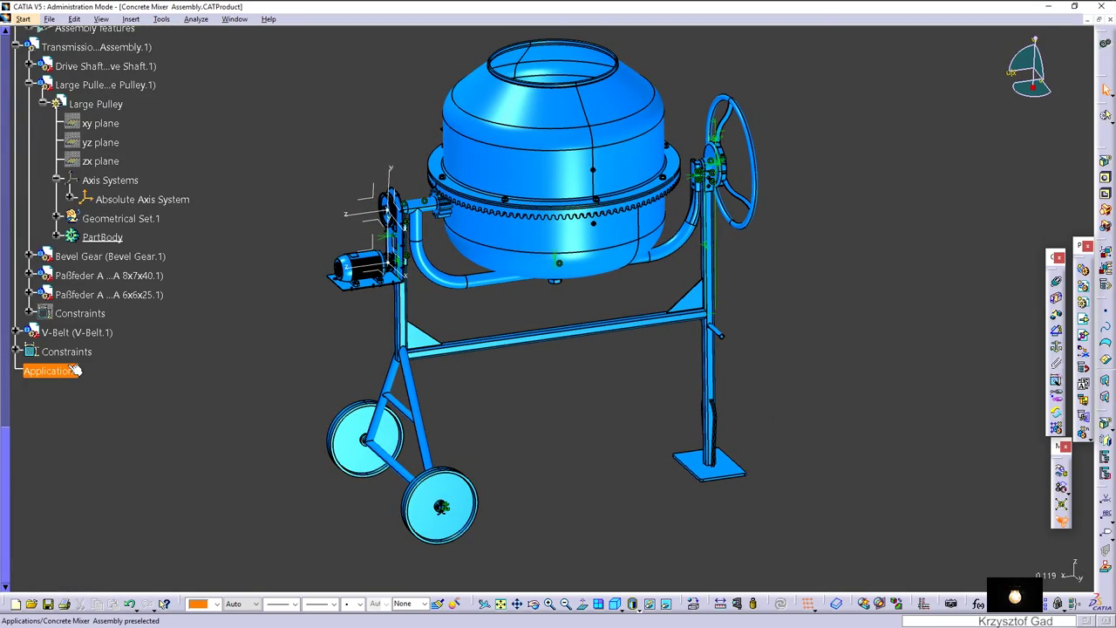
pyautogui.click(78, 334)
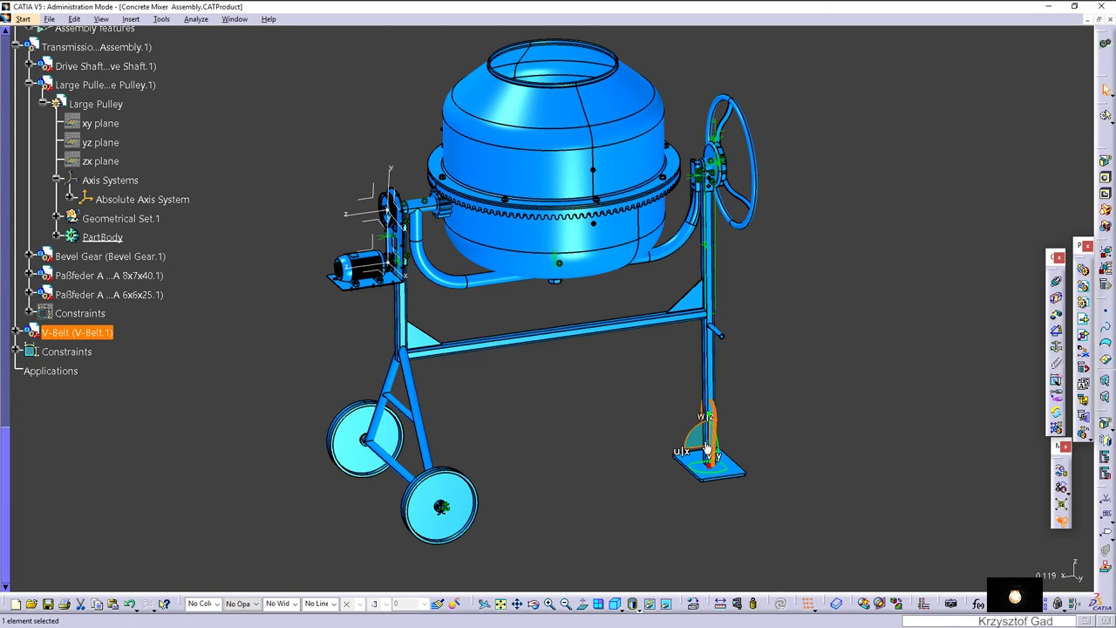
pyautogui.moveTo(711, 447); pyautogui.dragTo(706, 174)
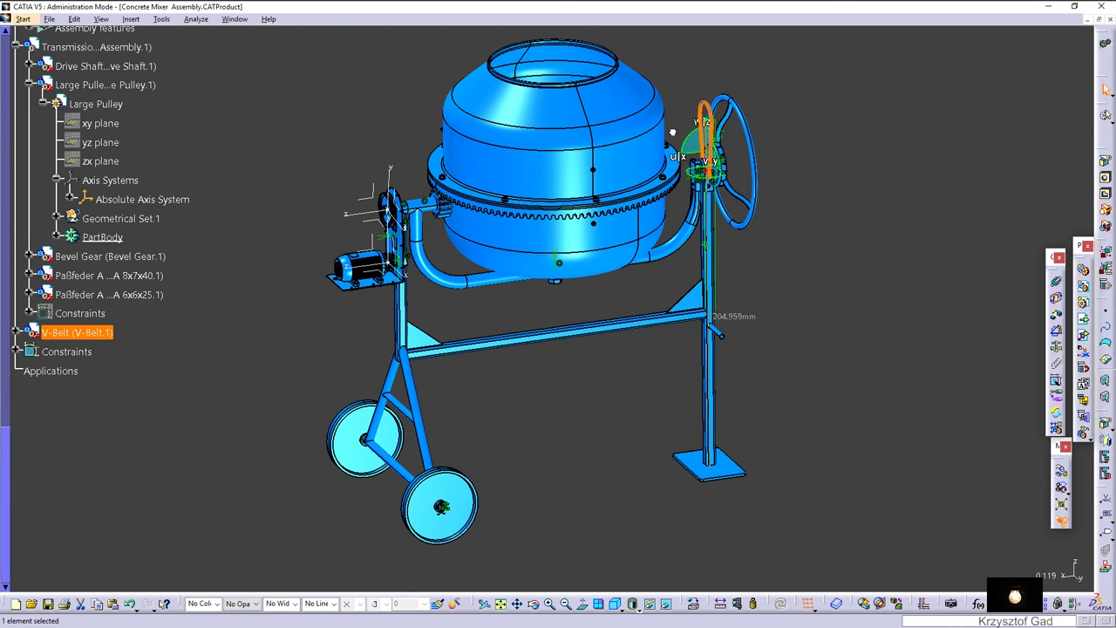
pyautogui.moveTo(672, 133); pyautogui.dragTo(329, 178)
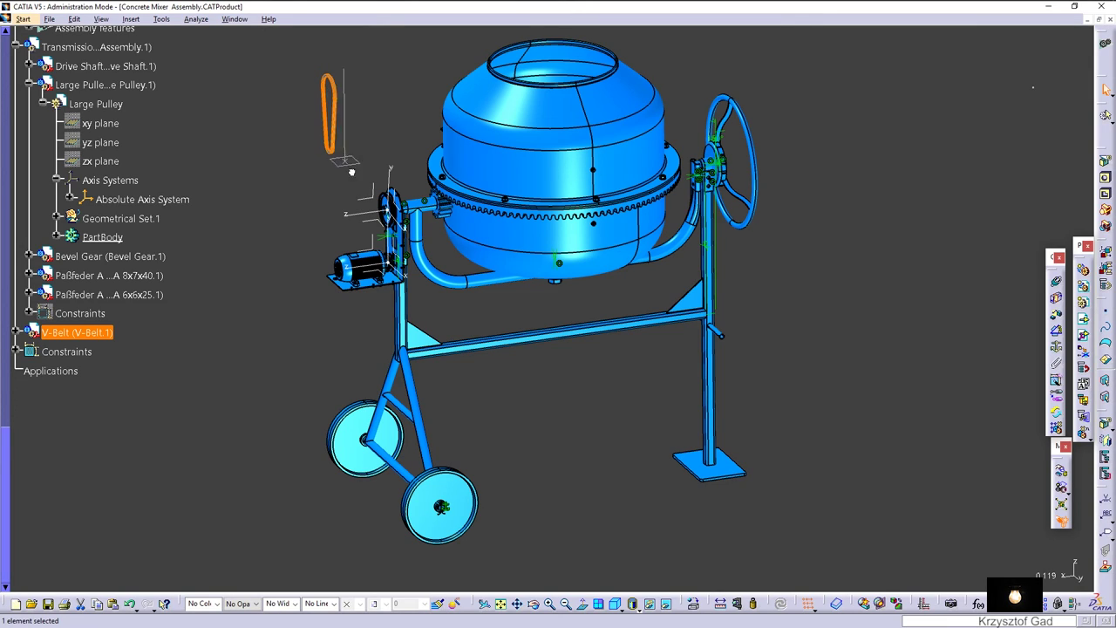
pyautogui.moveTo(796, 92); pyautogui.dragTo(1029, 61)
pyautogui.click(261, 296)
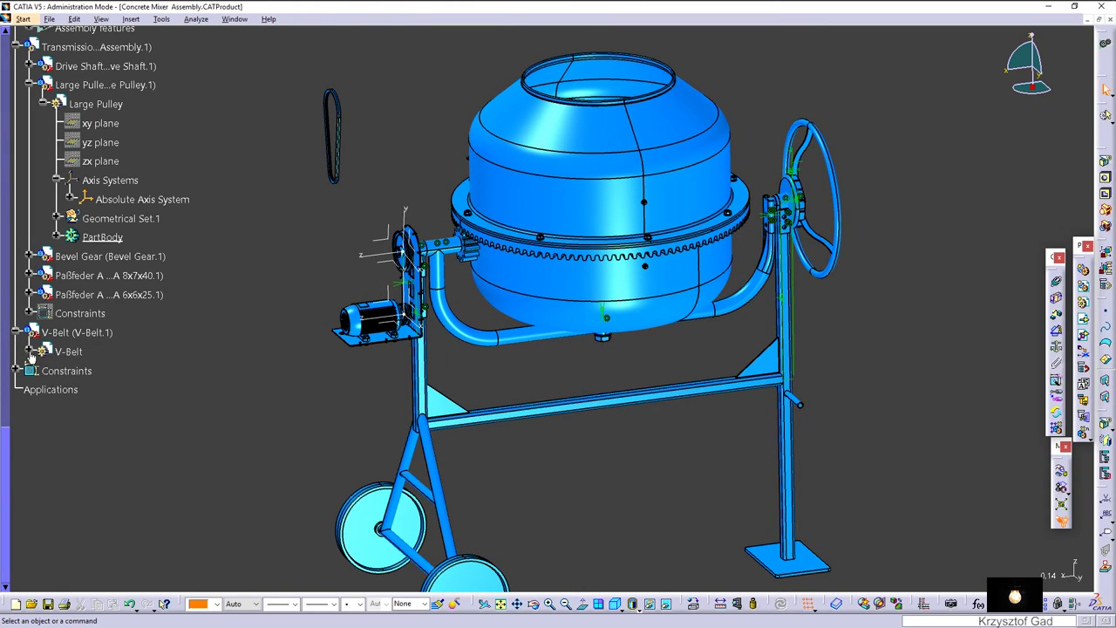
# Show the V-Belt's Absolute Axis System.
pyautogui.click(30, 352)
pyautogui.click(44, 427)
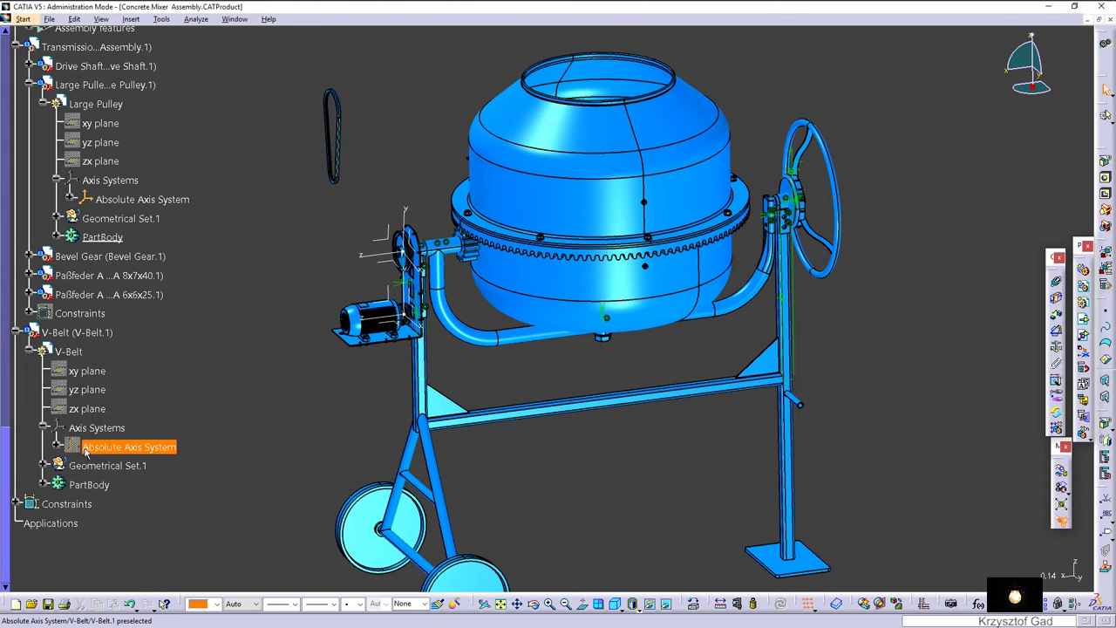
pyautogui.rightClick(96, 448)
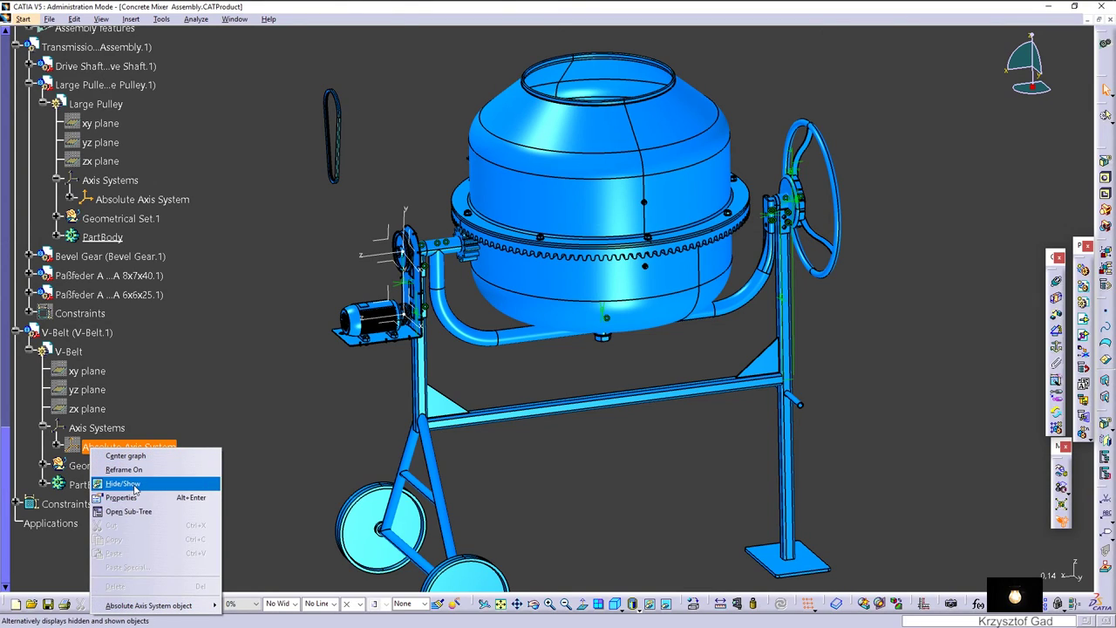
pyautogui.click(135, 486)
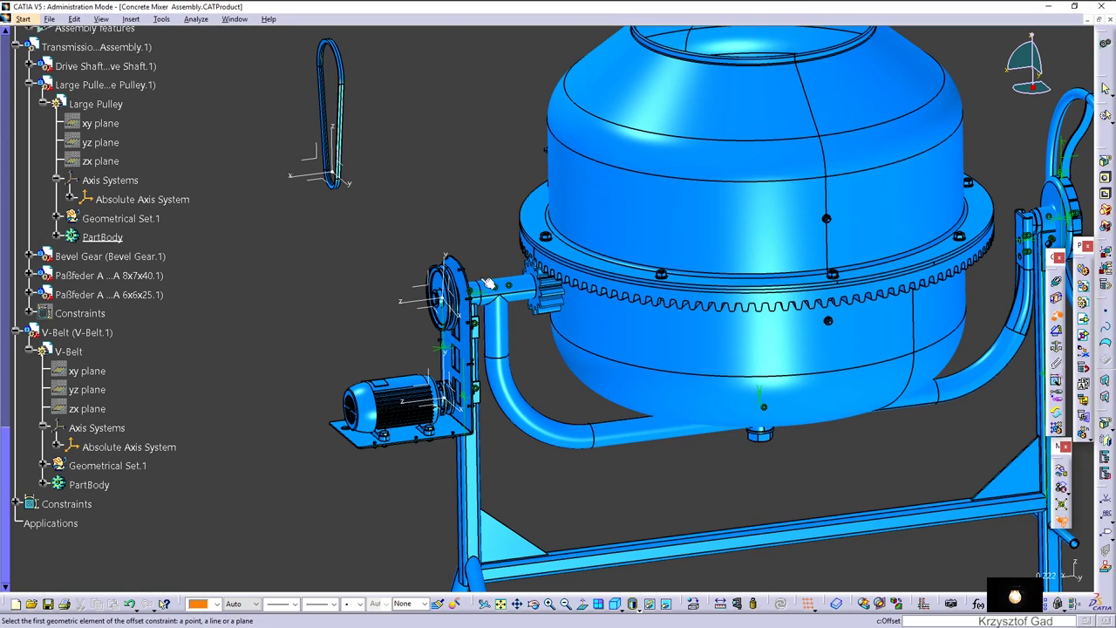
# Add 0 mm offset constraints between the V-Belt and Small Pulley planes.
pyautogui.moveTo(488, 284); pyautogui.dragTo(359, 184, button='middle')
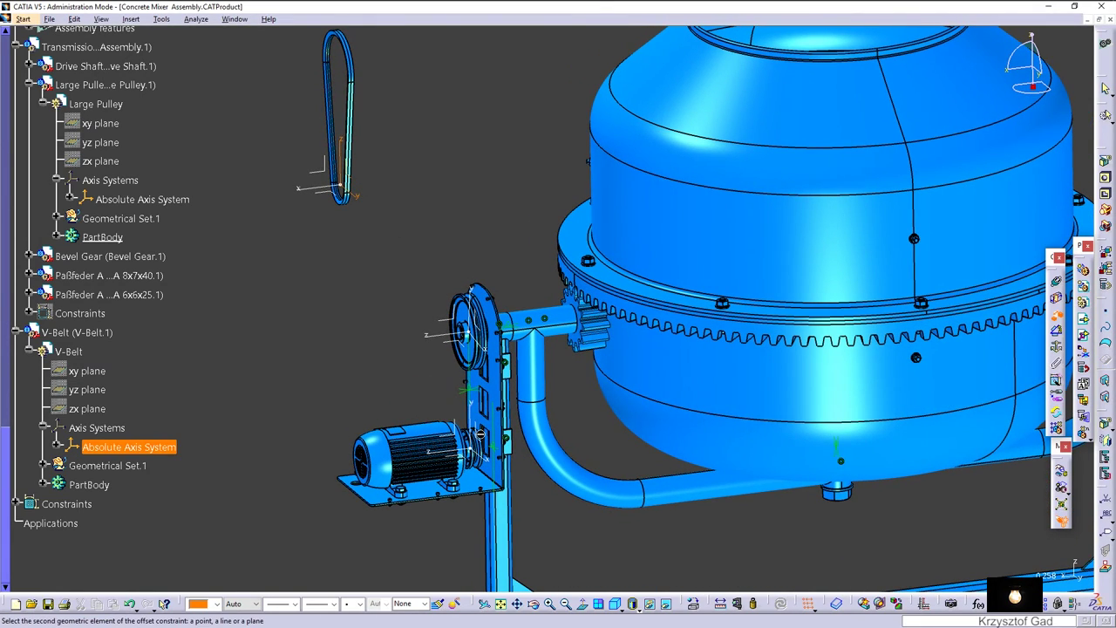
pyautogui.click(483, 440)
pyautogui.write('0')
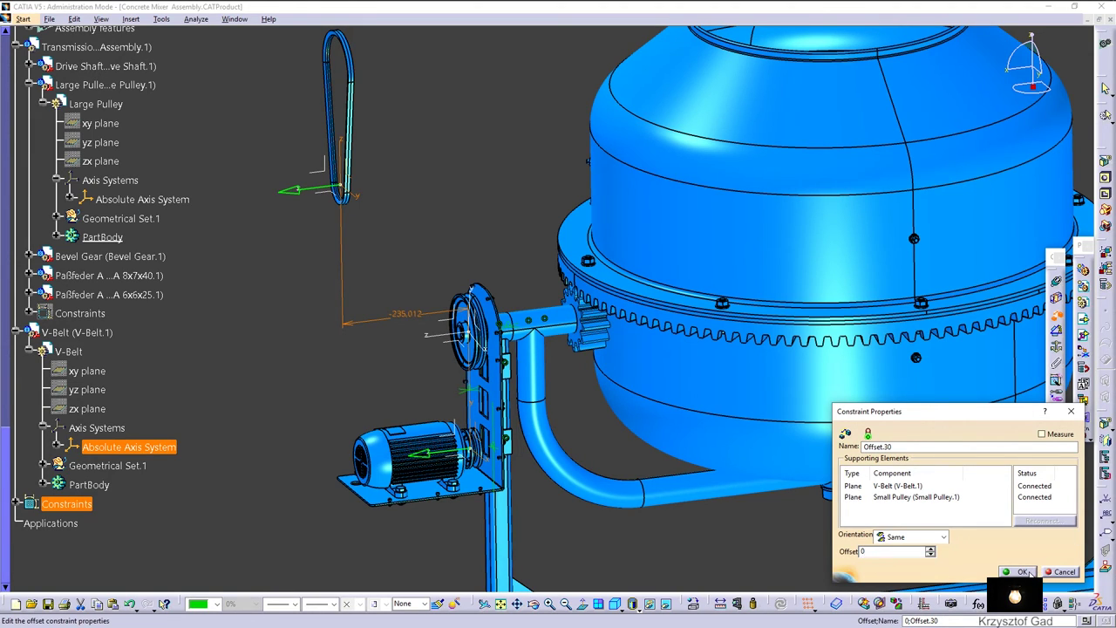
pyautogui.click(1022, 571)
pyautogui.click(782, 604)
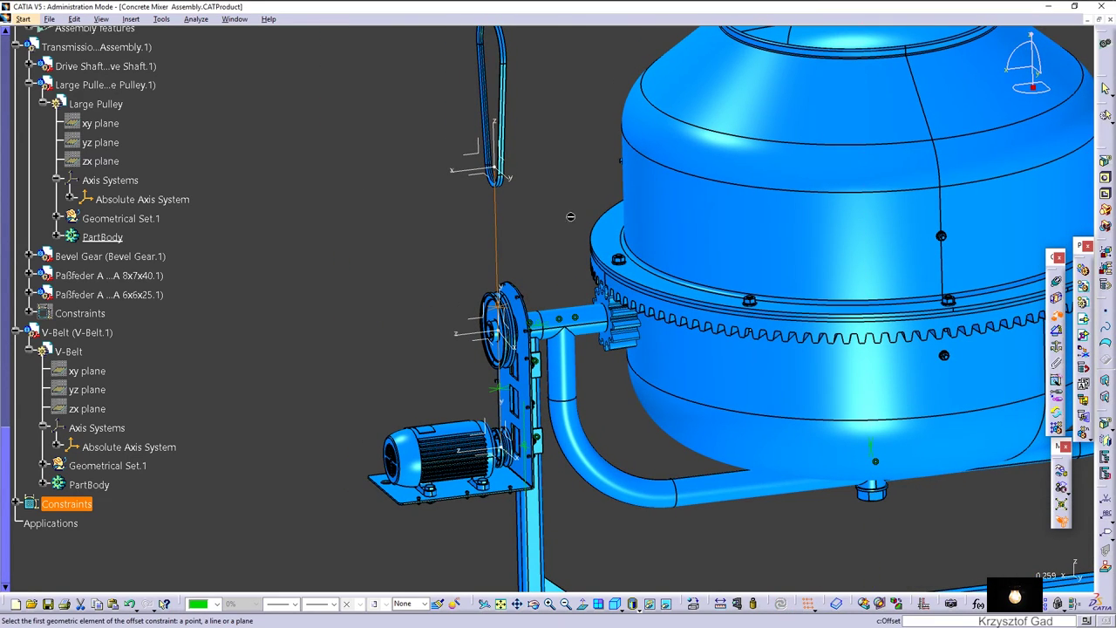
pyautogui.click(471, 153)
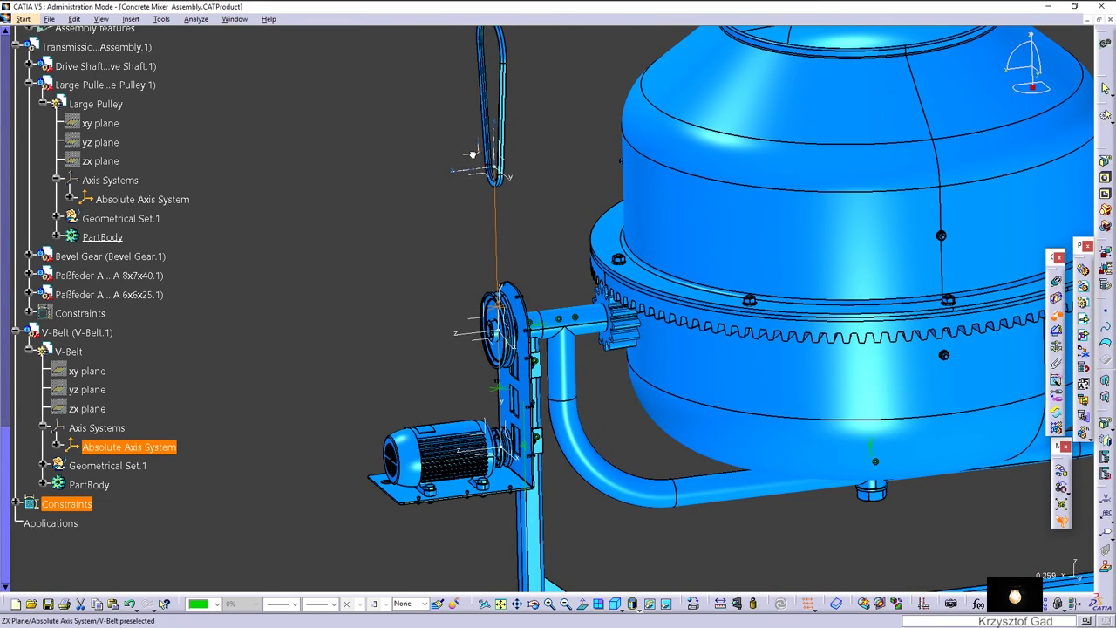
pyautogui.click(494, 425)
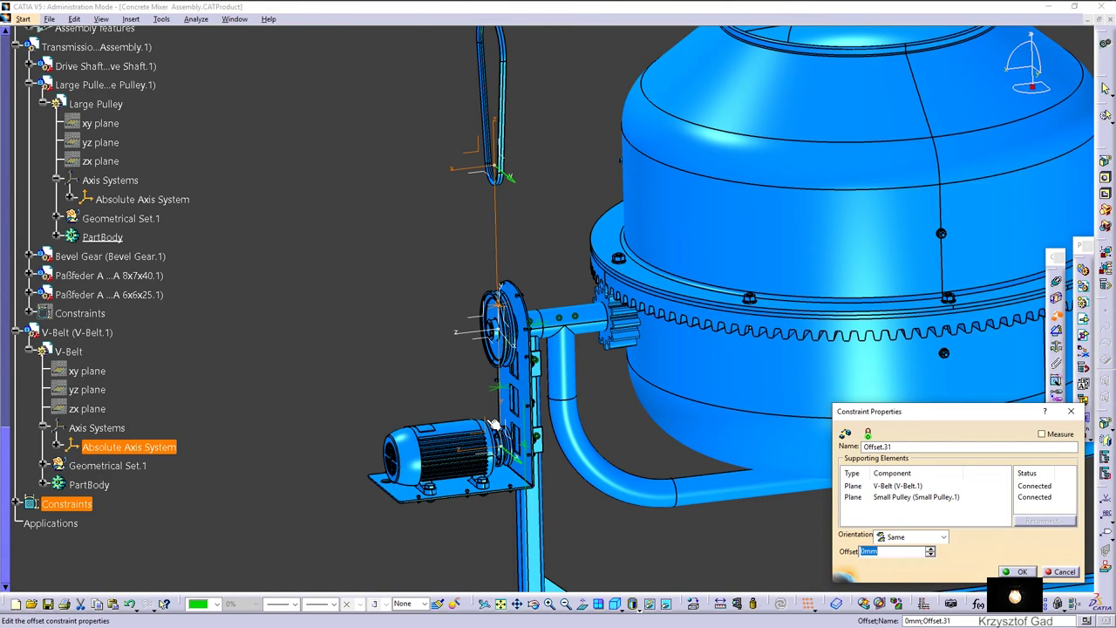
pyautogui.click(1020, 572)
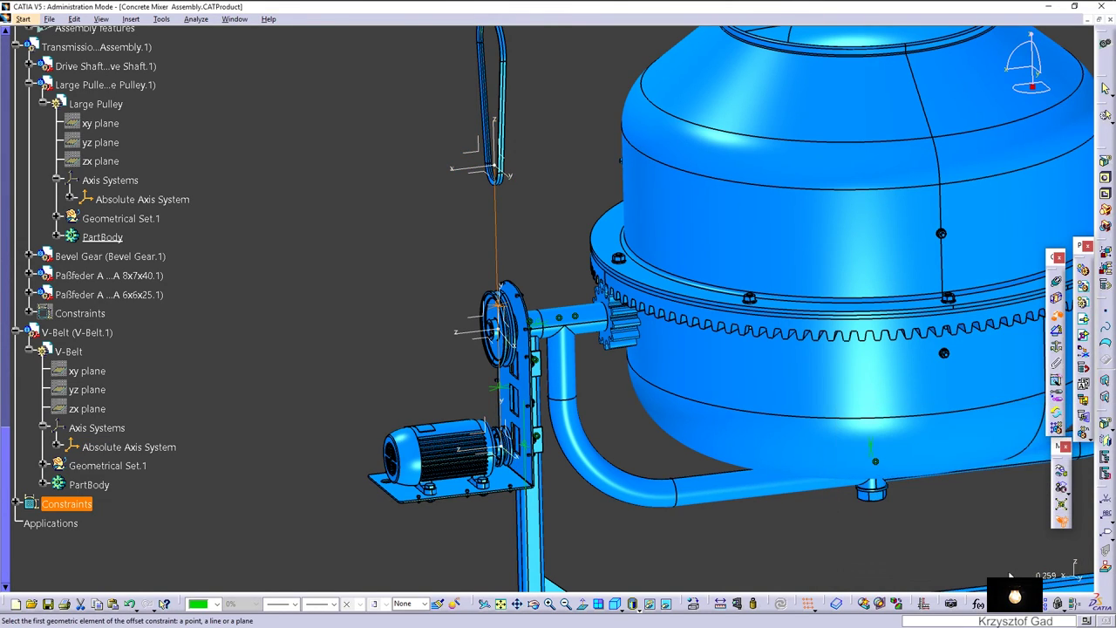
# Make the V-Belt axis coincident with the Small Pulley axis and update the assembly.
pyautogui.click(1056, 296)
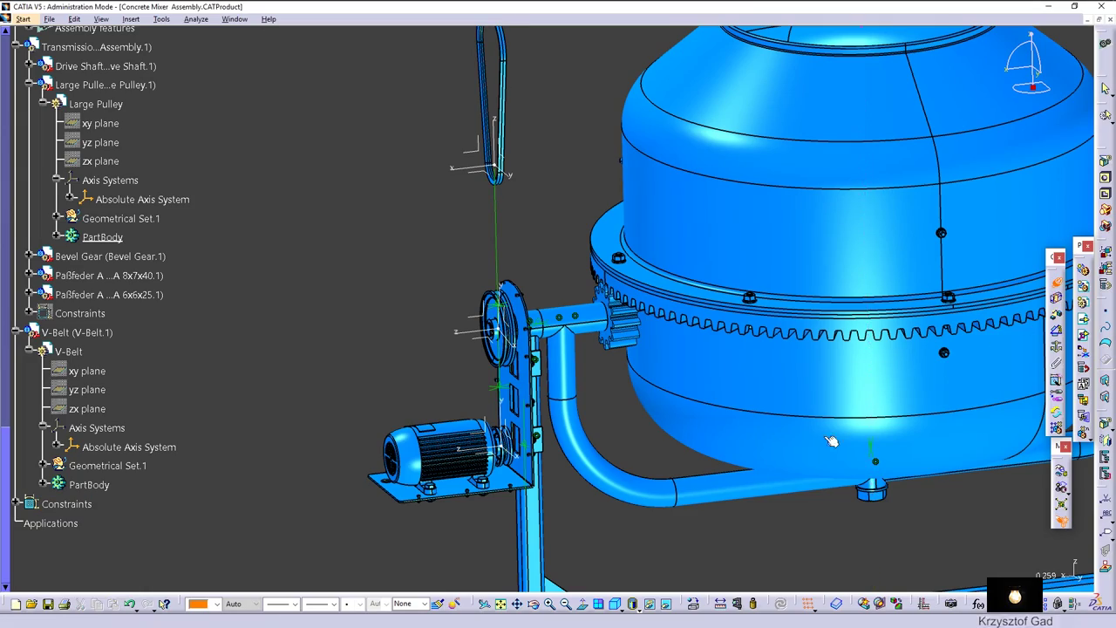
pyautogui.keyDown('ctrl'); pyautogui.moveTo(578, 517); pyautogui.dragTo(506, 447, button='middle'); pyautogui.keyUp('ctrl')
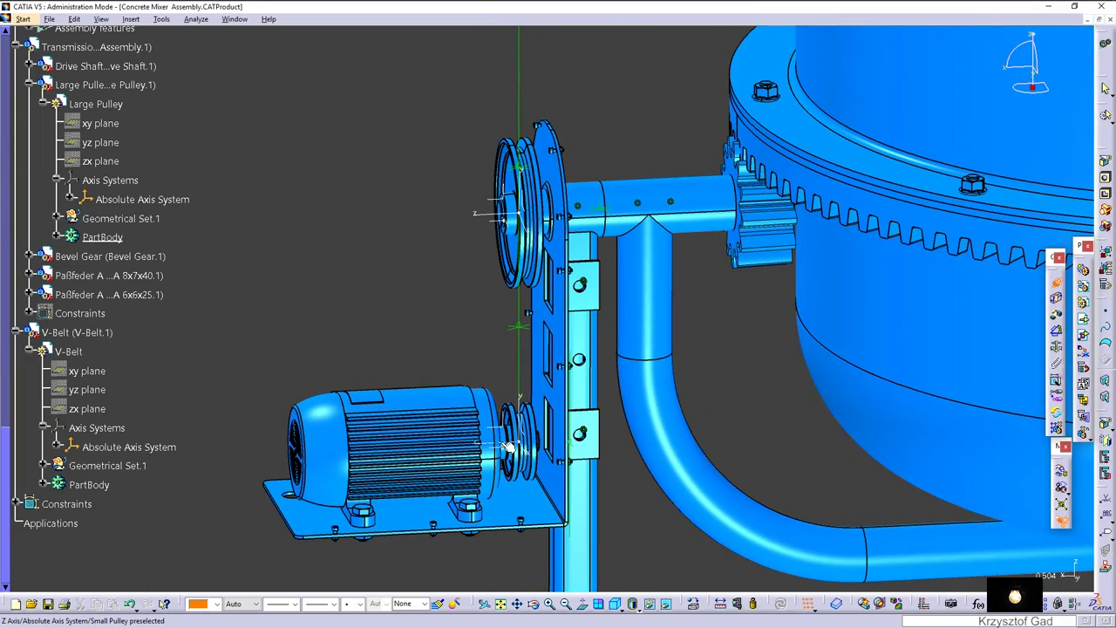
pyautogui.press('Up')
pyautogui.press('Up')
pyautogui.press('Up')
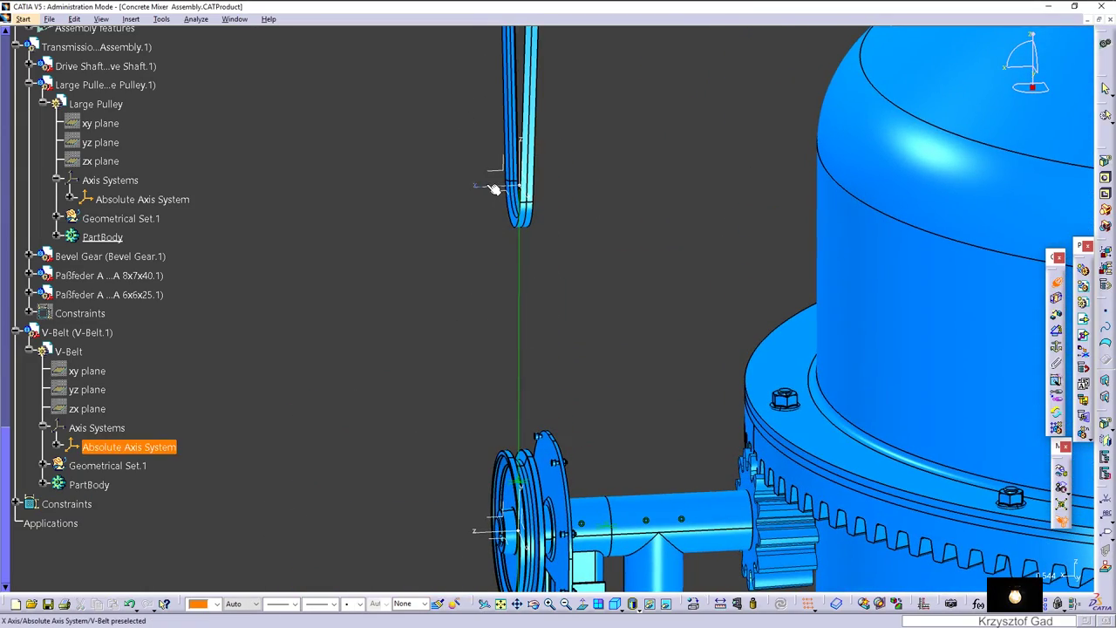
pyautogui.click(494, 189)
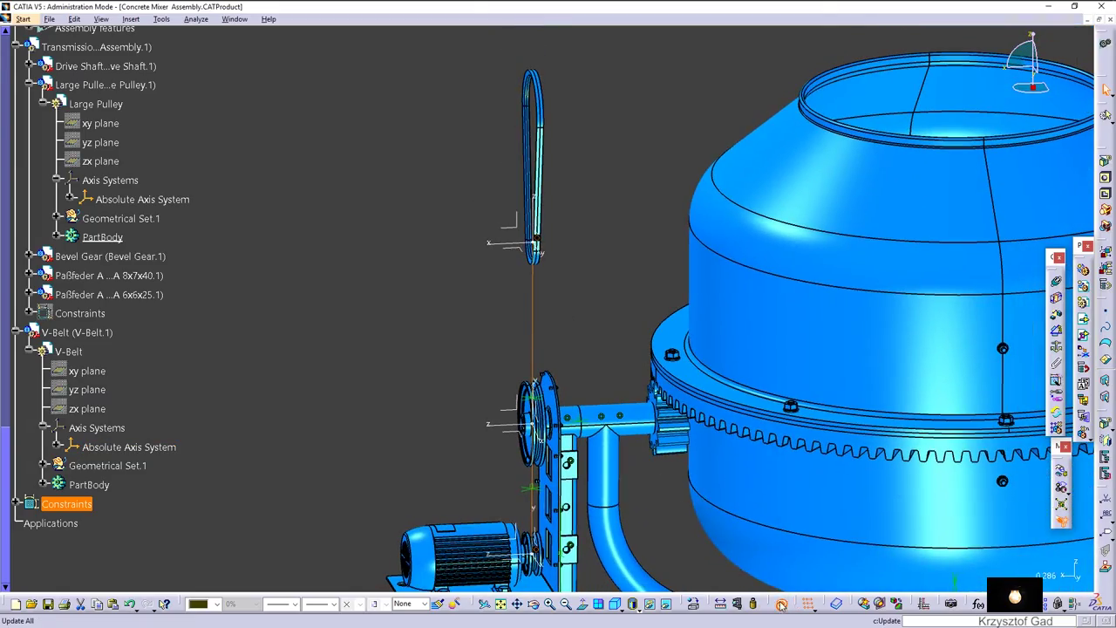
pyautogui.click(780, 603)
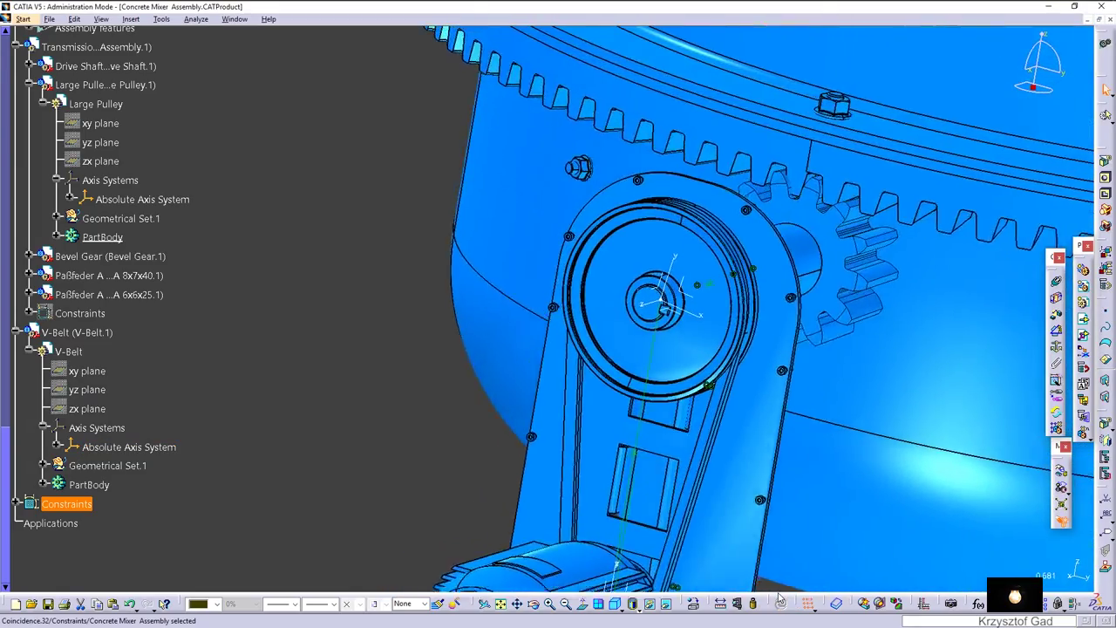
# Hide the V-Belt and Large Pulley Absolute Axis Systems.
pyautogui.click(129, 446)
pyautogui.rightClick(122, 447)
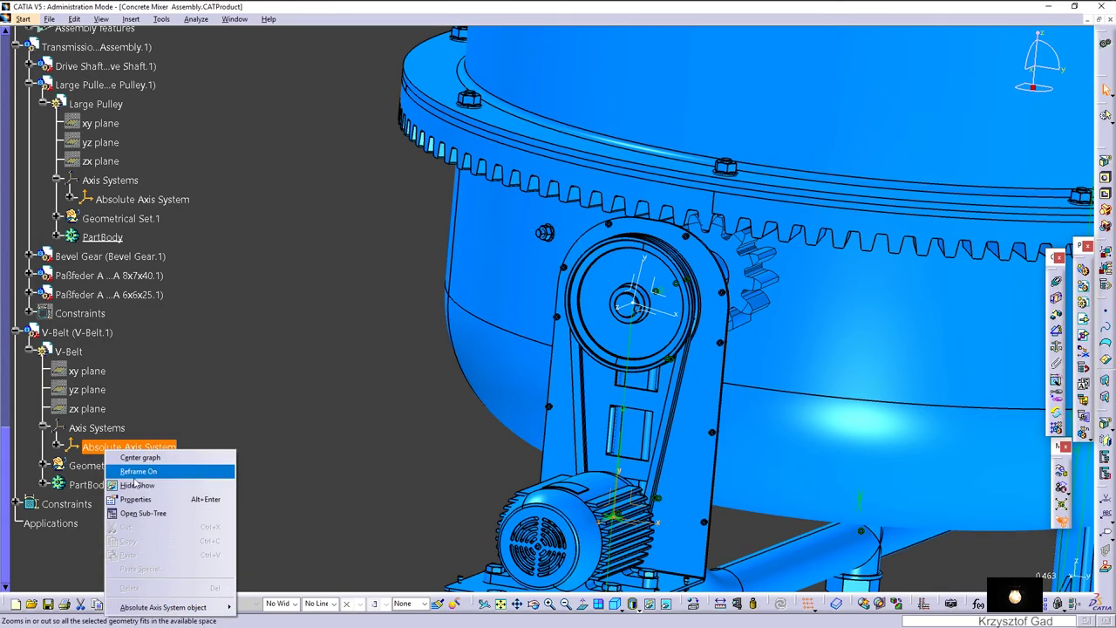
pyautogui.click(131, 484)
pyautogui.click(16, 332)
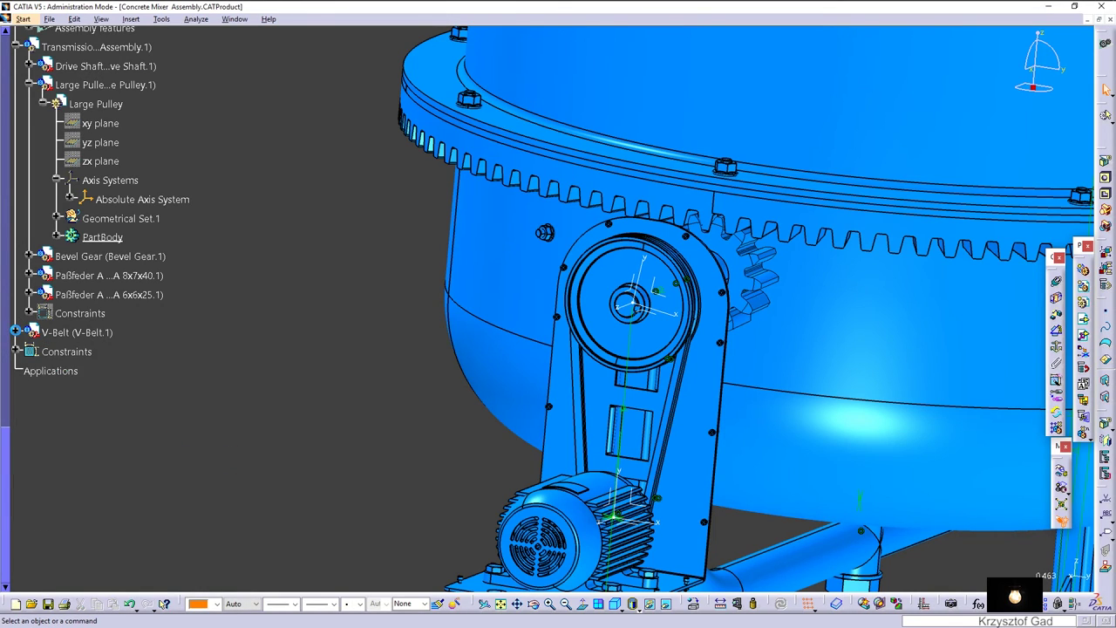
pyautogui.rightClick(124, 201)
pyautogui.click(154, 238)
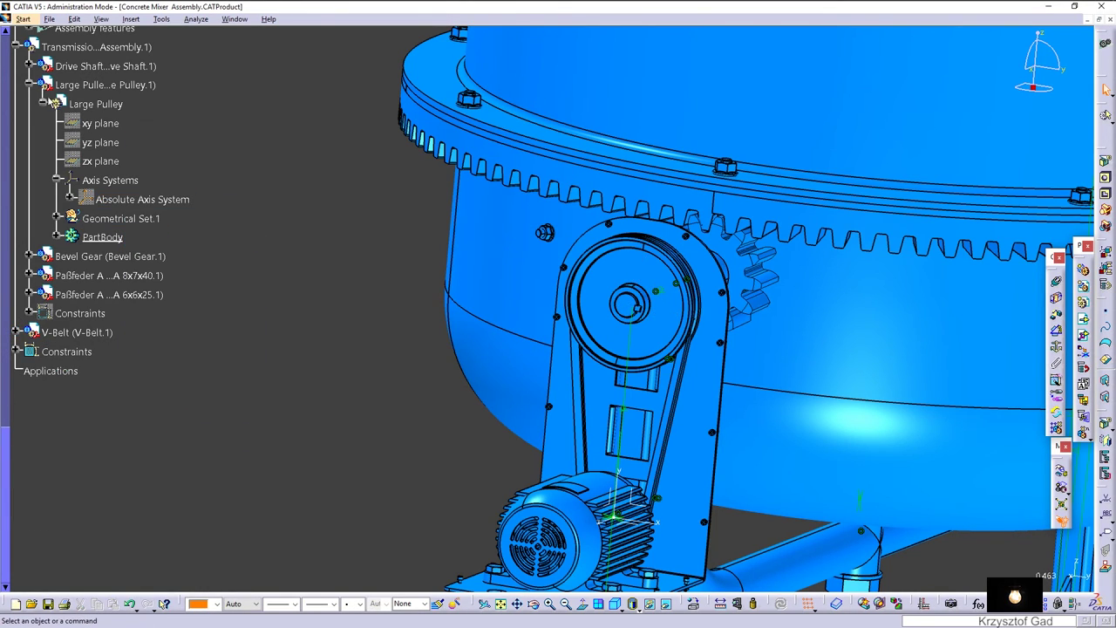
pyautogui.click(16, 47)
# Hide the Small Pulley's Absolute Axis System.
pyautogui.scroll(5, 102, 214)
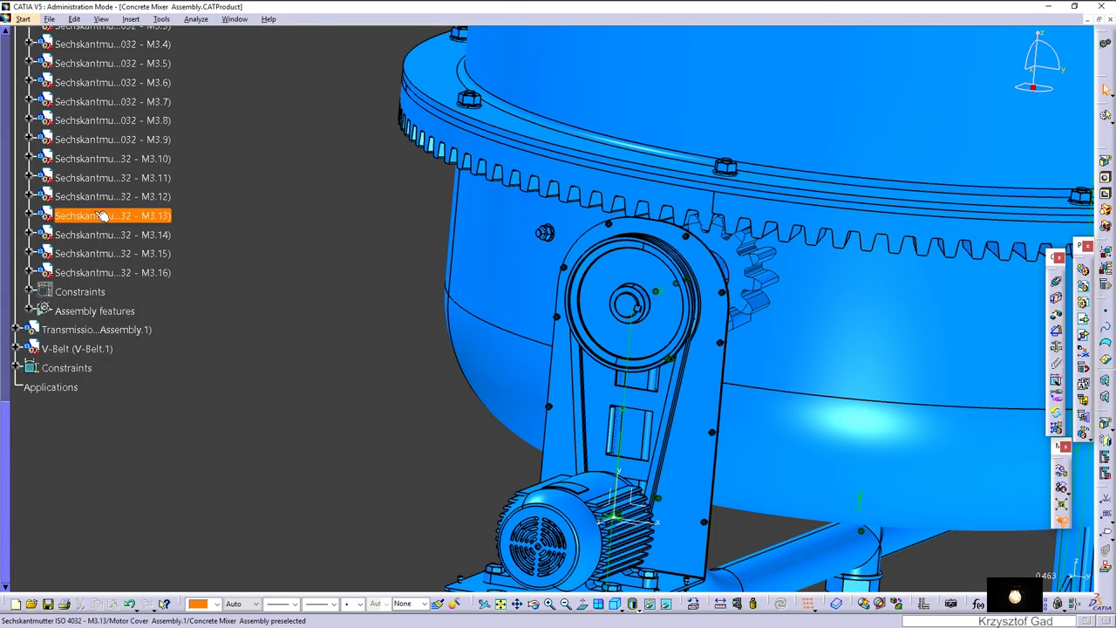
pyautogui.scroll(5, 103, 214)
pyautogui.scroll(5, 103, 214)
pyautogui.scroll(3, 103, 213)
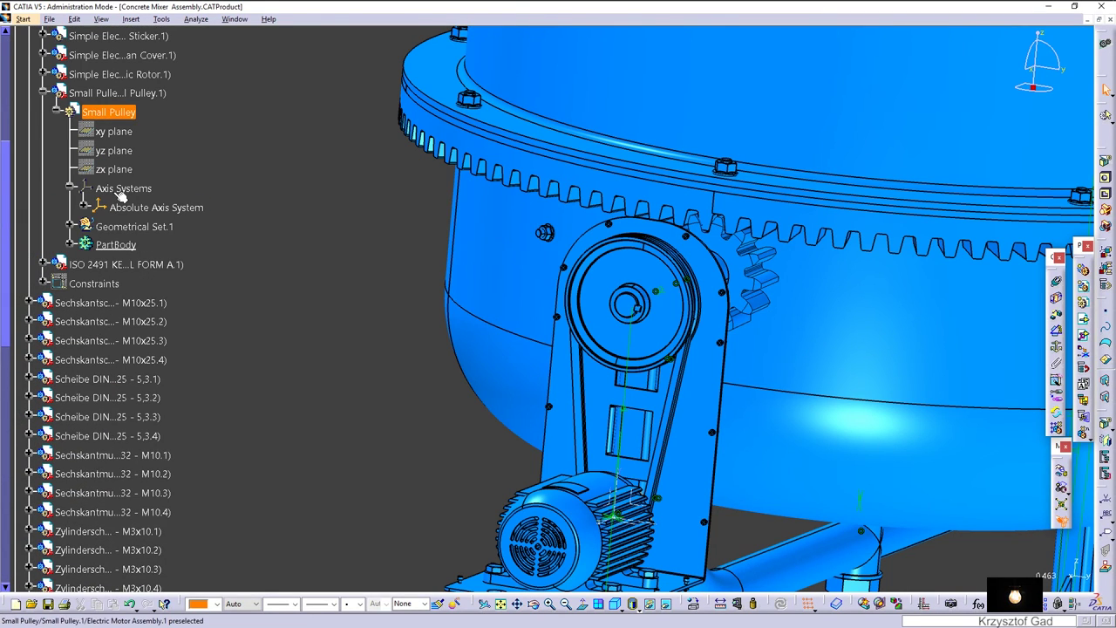
pyautogui.click(124, 207)
pyautogui.rightClick(122, 202)
pyautogui.click(148, 241)
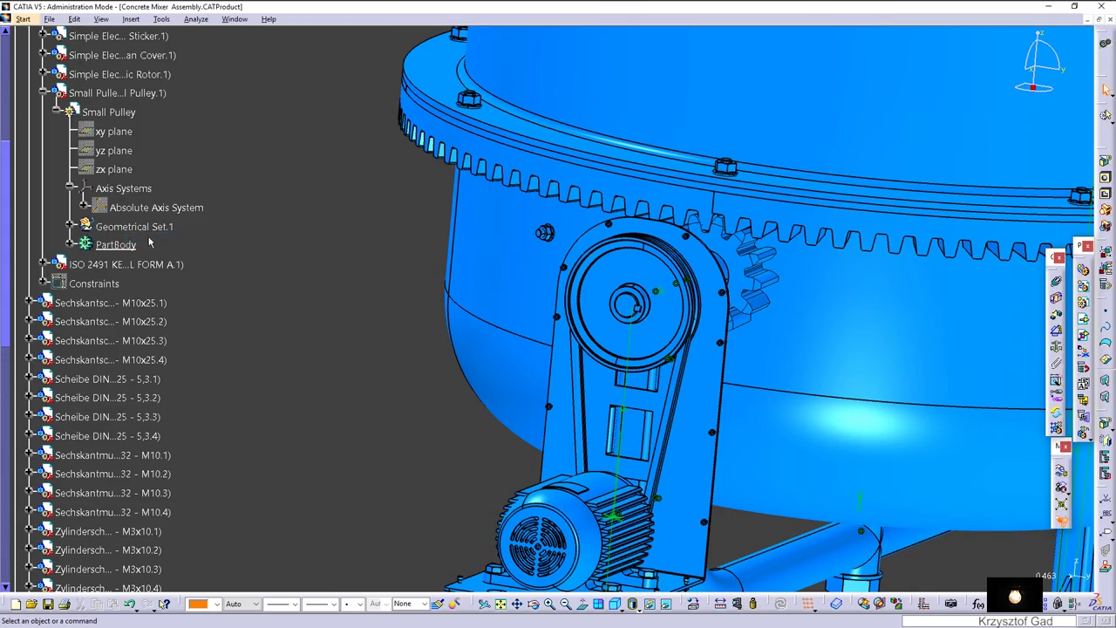
pyautogui.scroll(4, 37, 99)
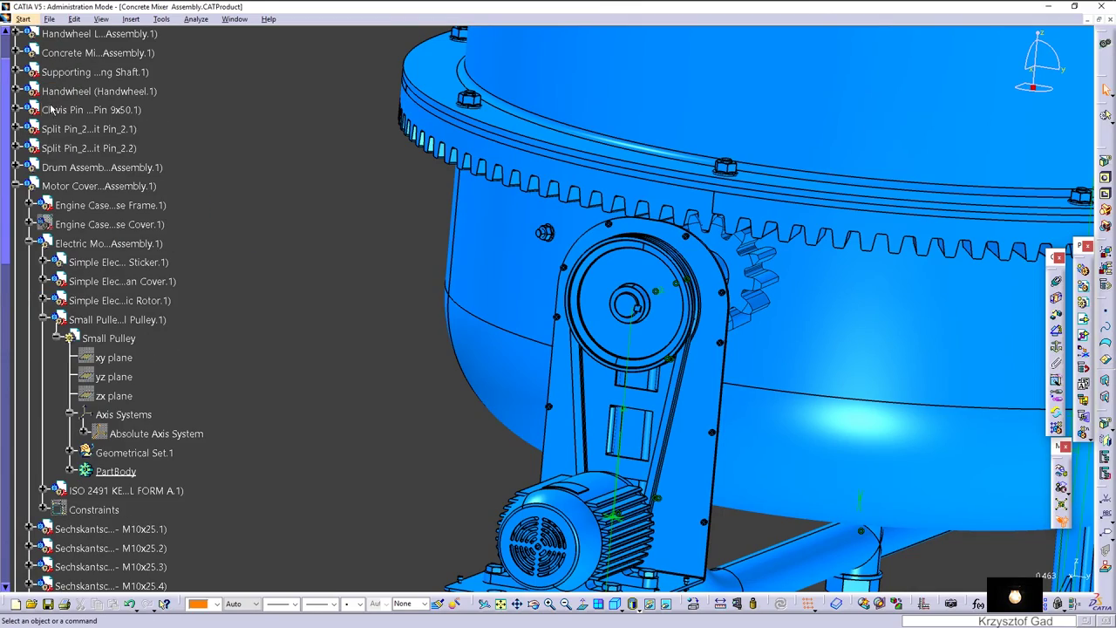
# Show the Engine Case Cover again over the motor.
pyautogui.click(16, 187)
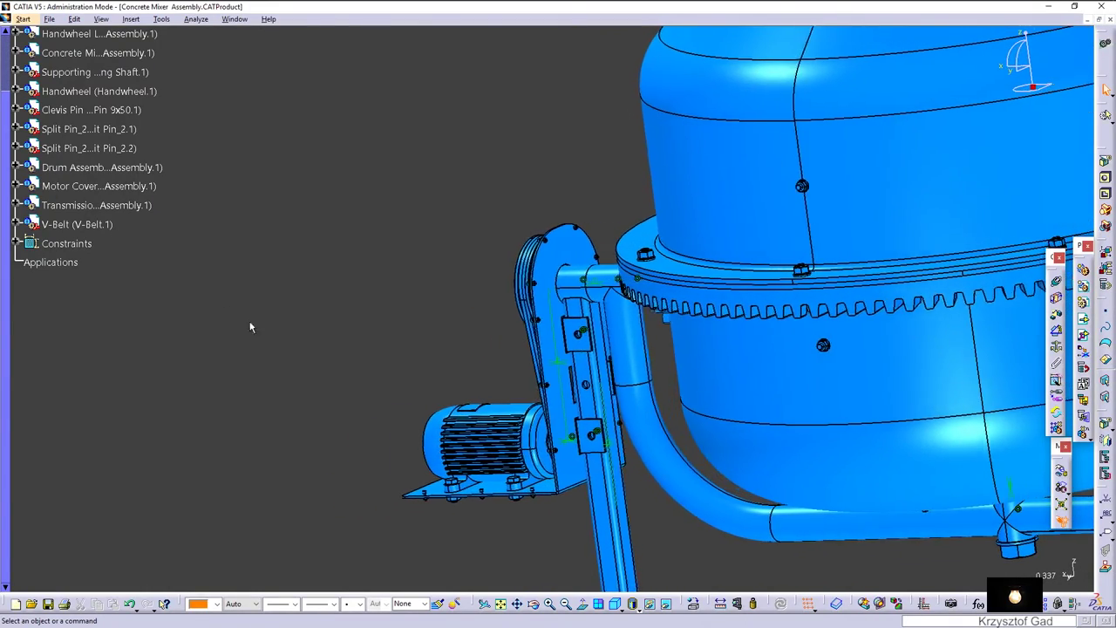
pyautogui.click(16, 205)
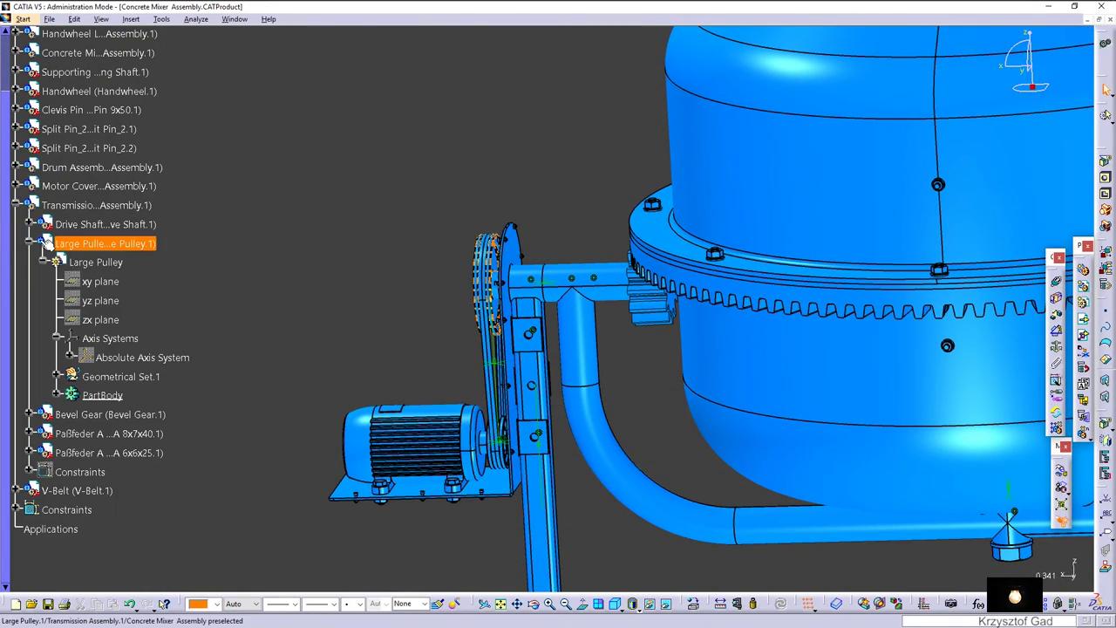
pyautogui.click(16, 205)
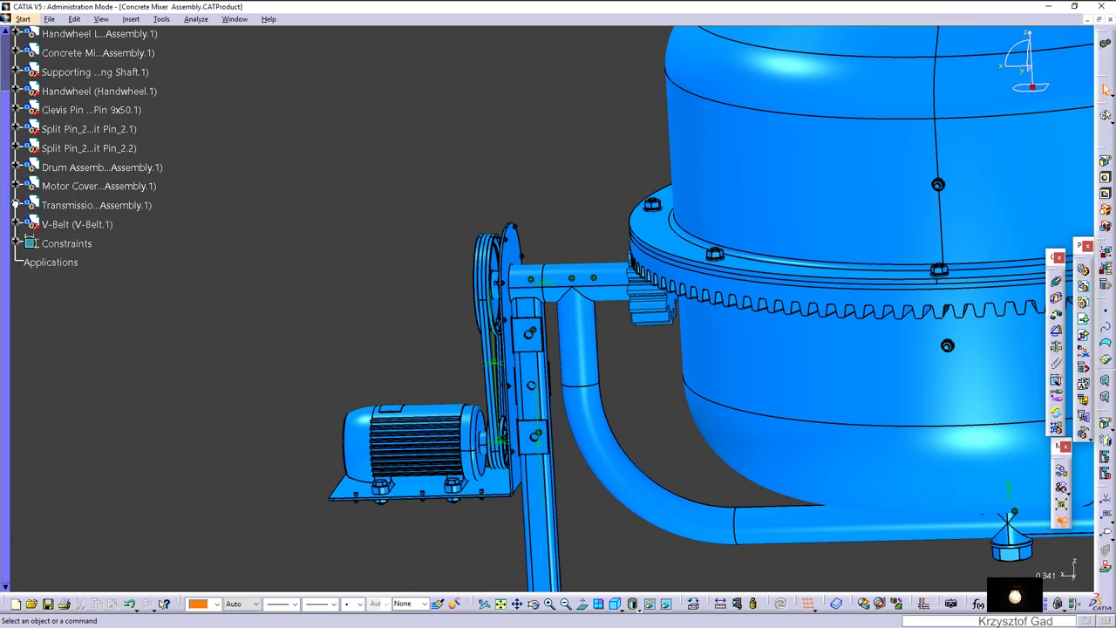
pyautogui.click(15, 186)
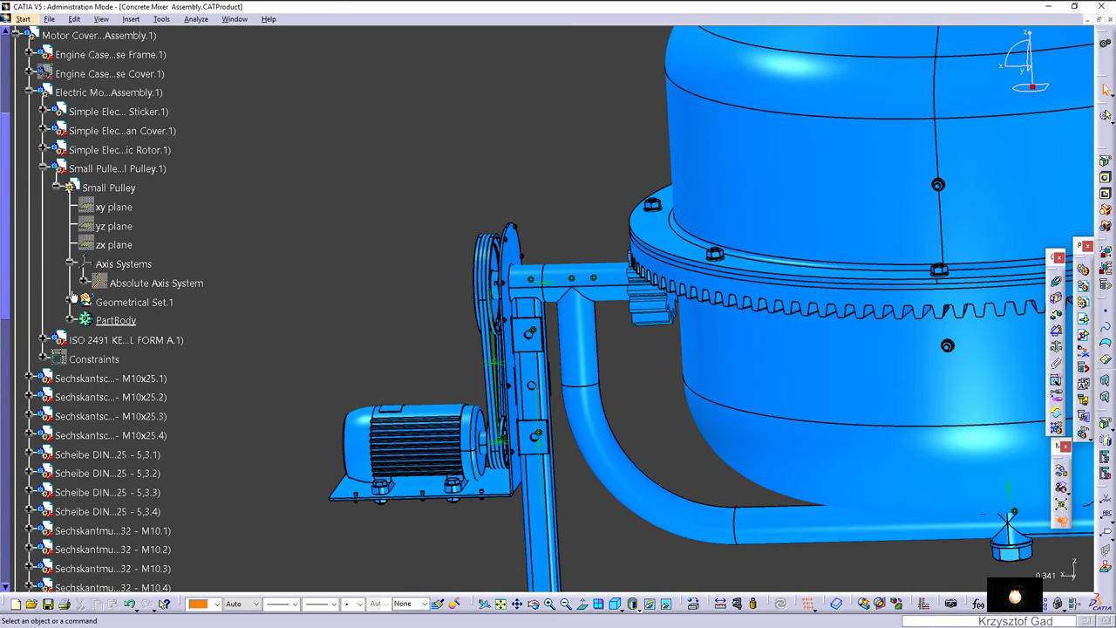
pyautogui.rightClick(101, 74)
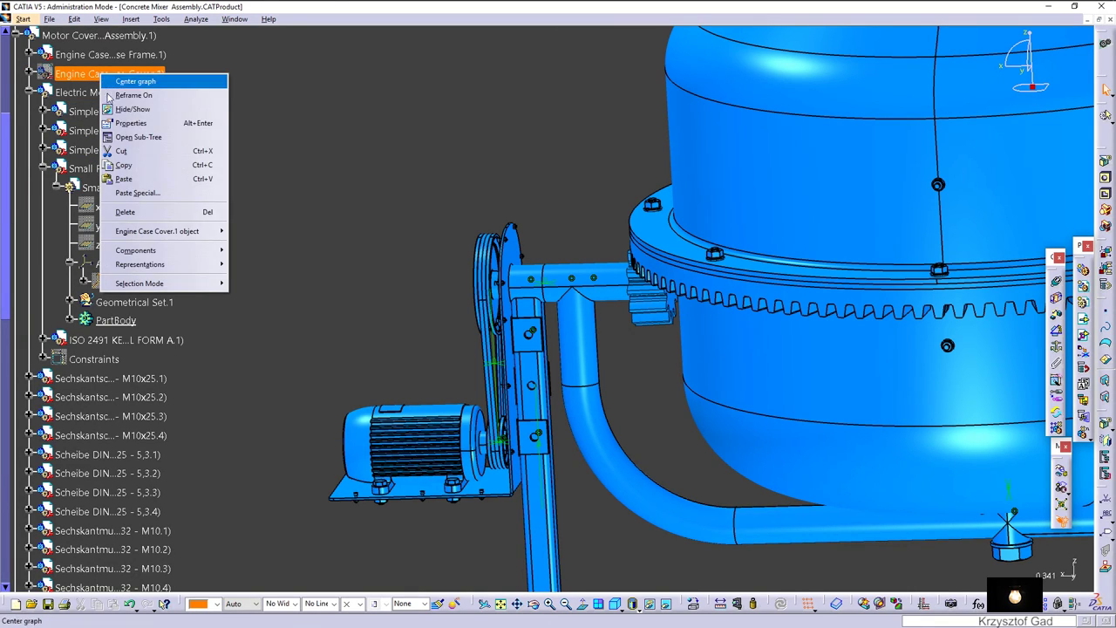
pyautogui.click(130, 113)
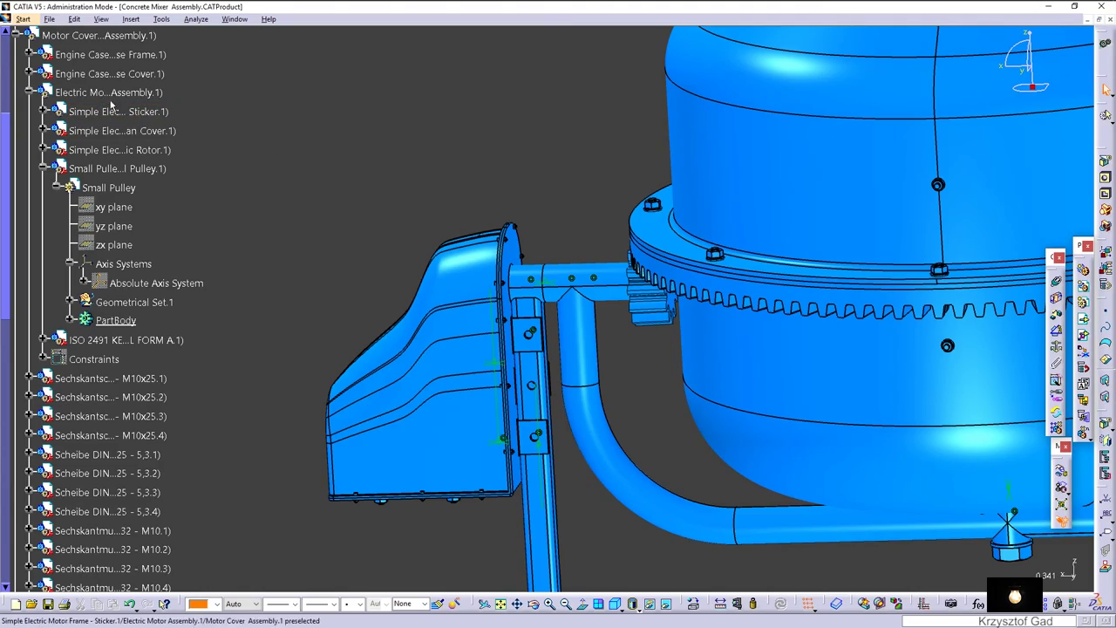
# Fit the whole mixer in view and hide all constraint symbols.
pyautogui.click(17, 35)
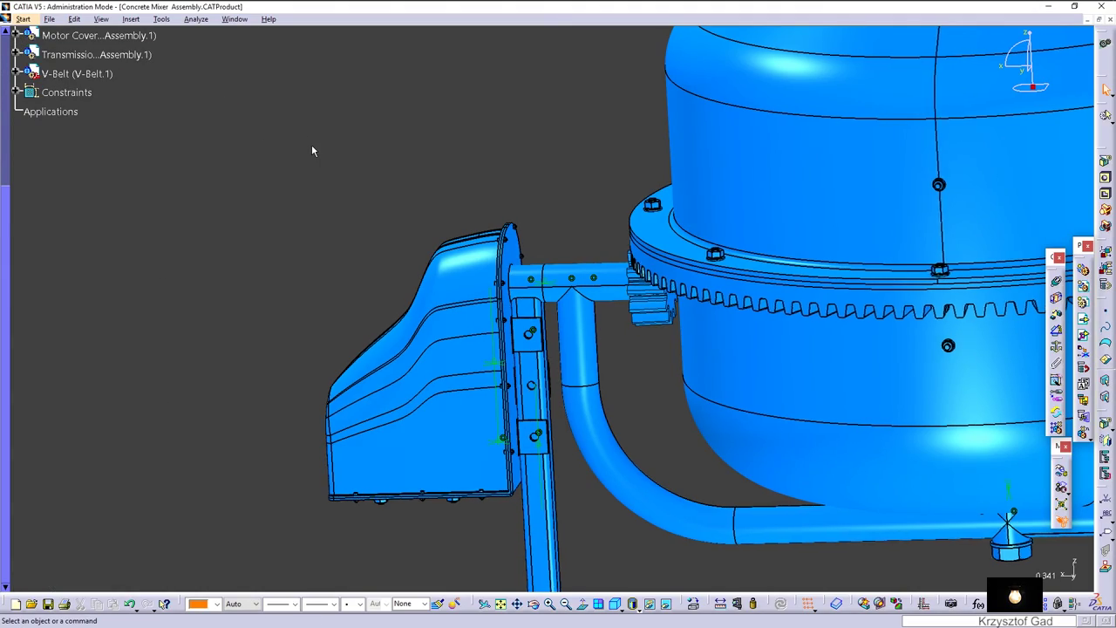
pyautogui.press('Home')
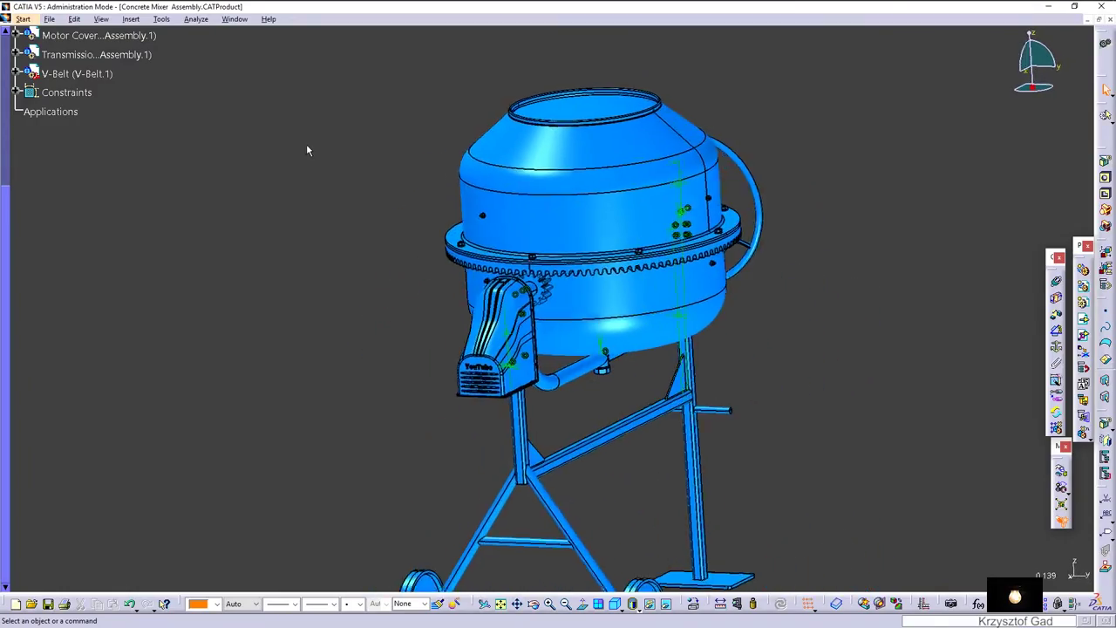
pyautogui.rightClick(66, 93)
pyautogui.click(104, 127)
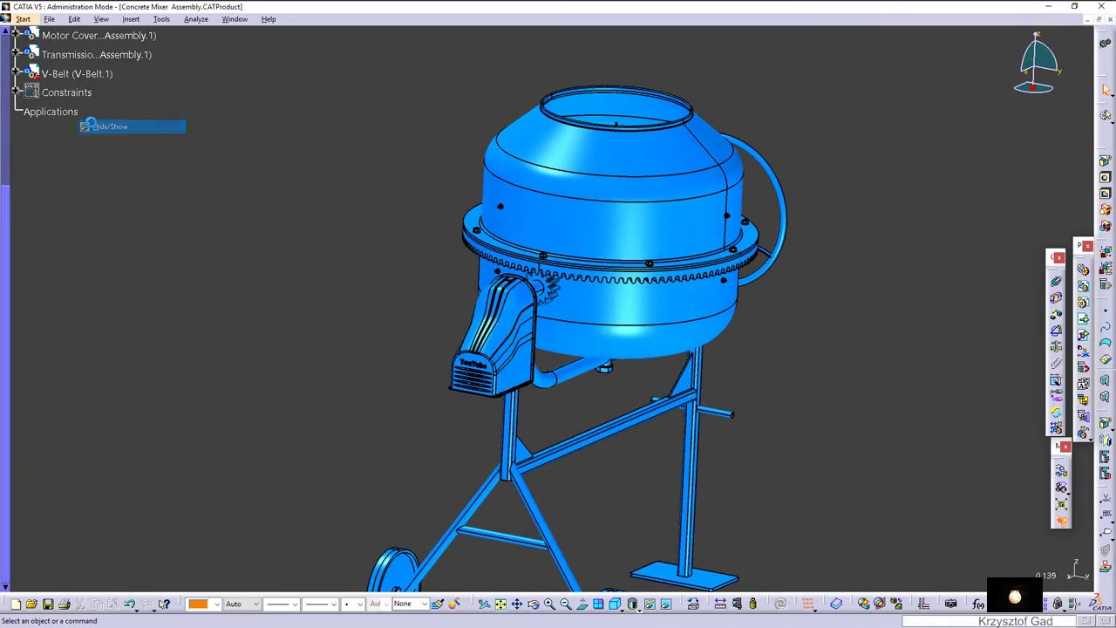
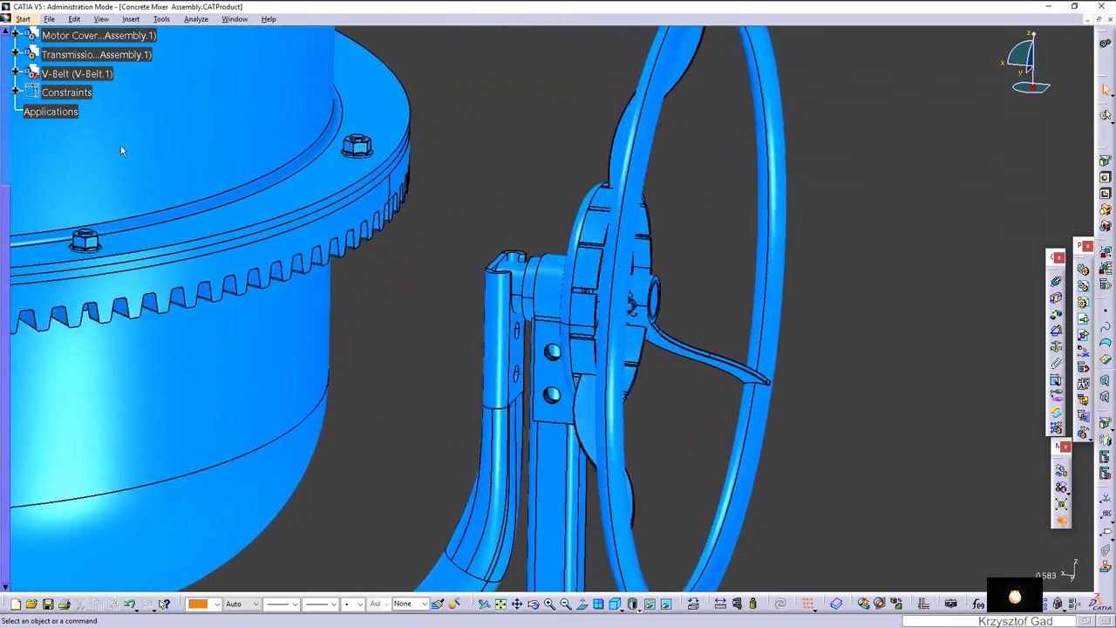
# In the DIN catalog, browse Verbindungselemente > Schrauben > Sechskantschrauben to the DIN EN ISO 24014 family.
pyautogui.click(837, 605)
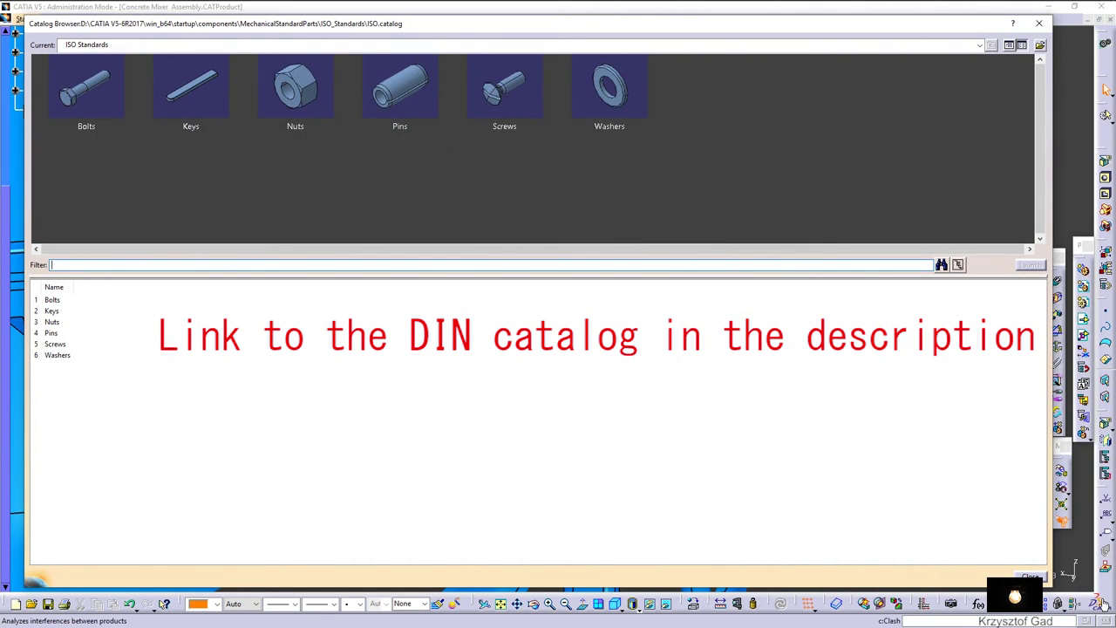
pyautogui.click(980, 45)
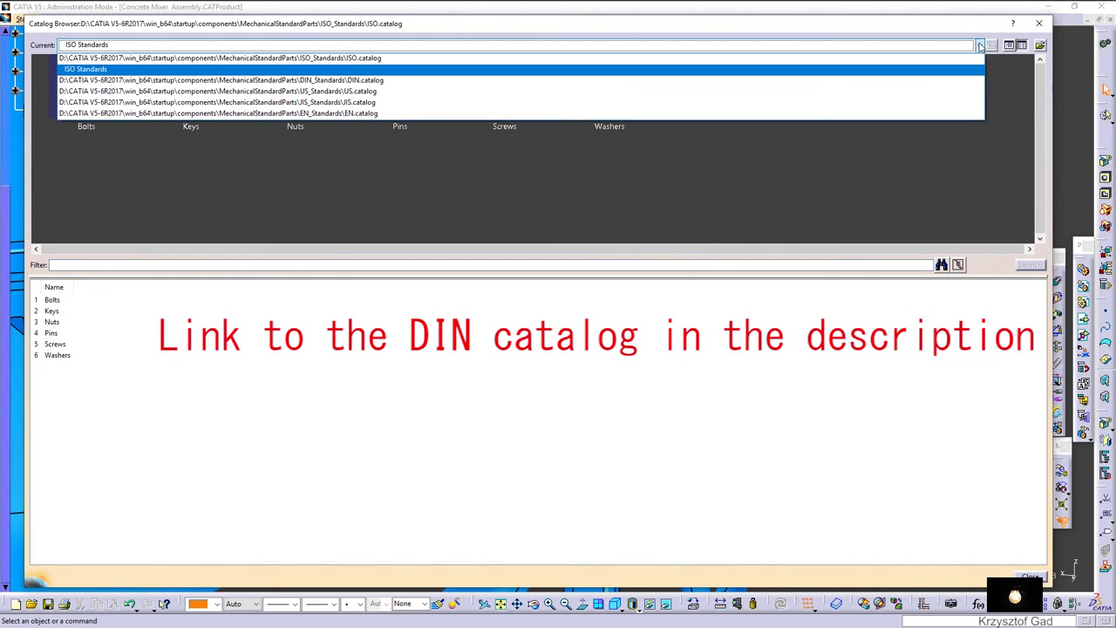
pyautogui.click(745, 80)
pyautogui.doubleClick(93, 106)
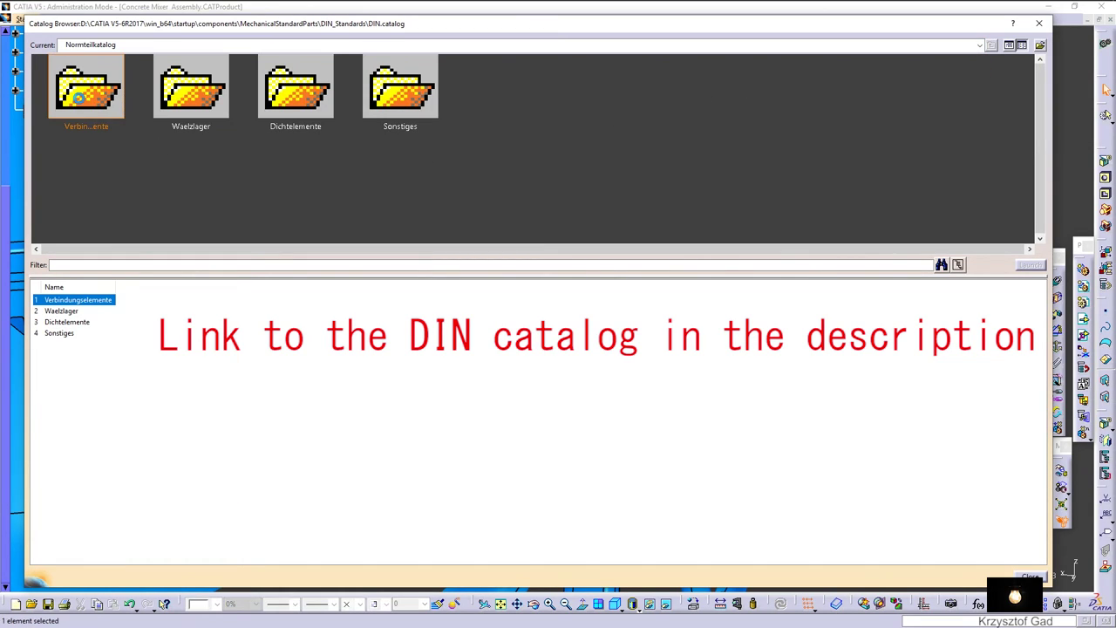
pyautogui.doubleClick(87, 102)
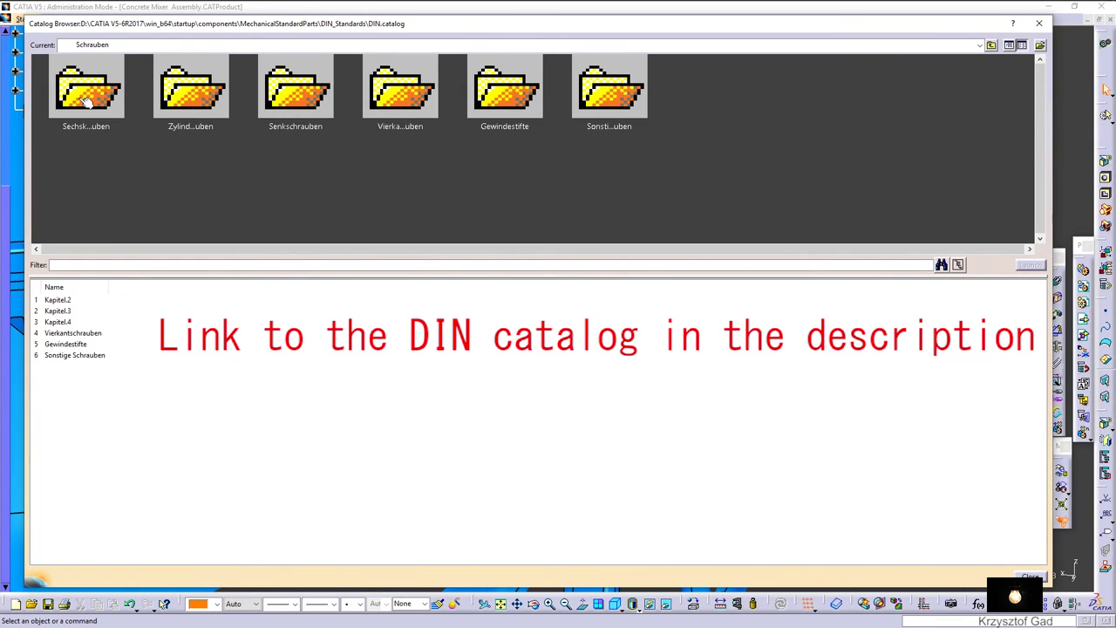
pyautogui.doubleClick(84, 101)
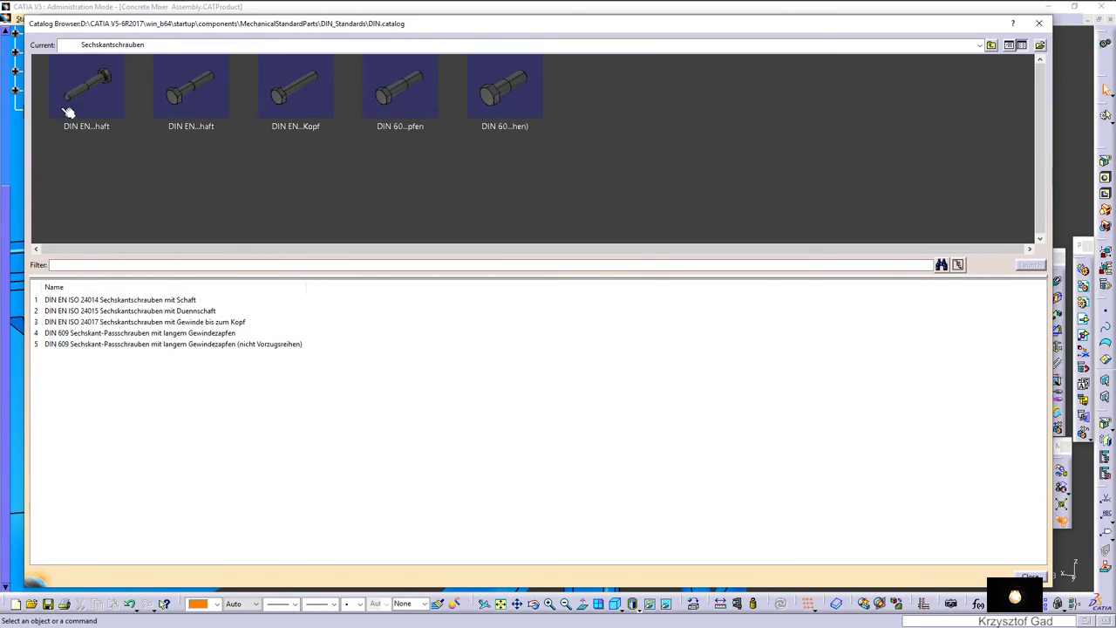
pyautogui.click(143, 300)
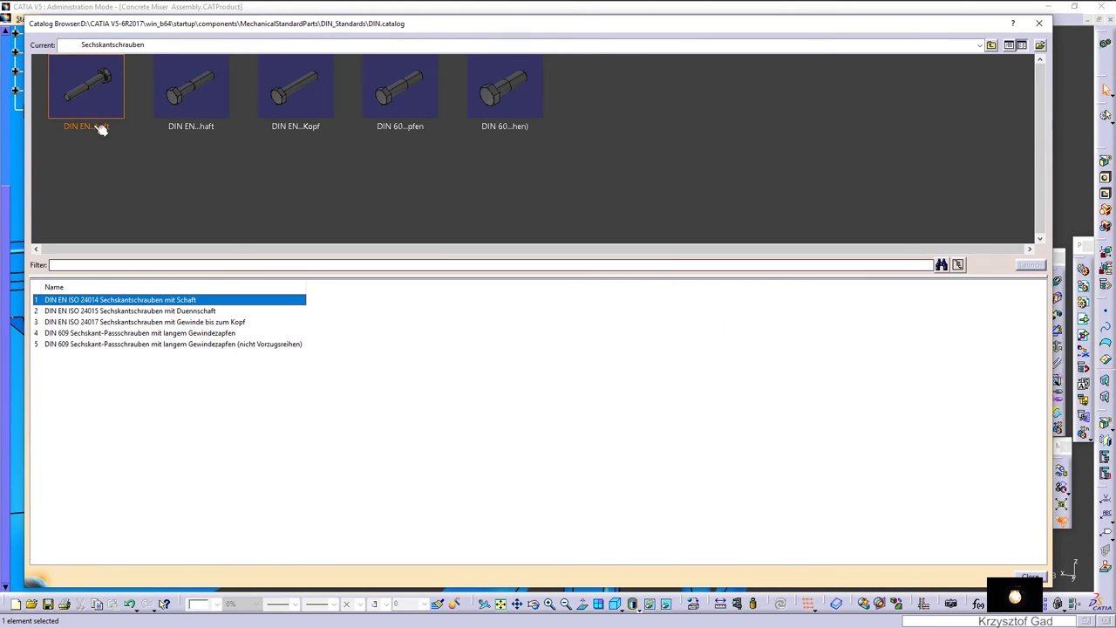
pyautogui.doubleClick(83, 98)
# Insert the M12x60 DIN EN ISO 24014 hex bolt into the assembly.
pyautogui.scroll(-5, 417, 446)
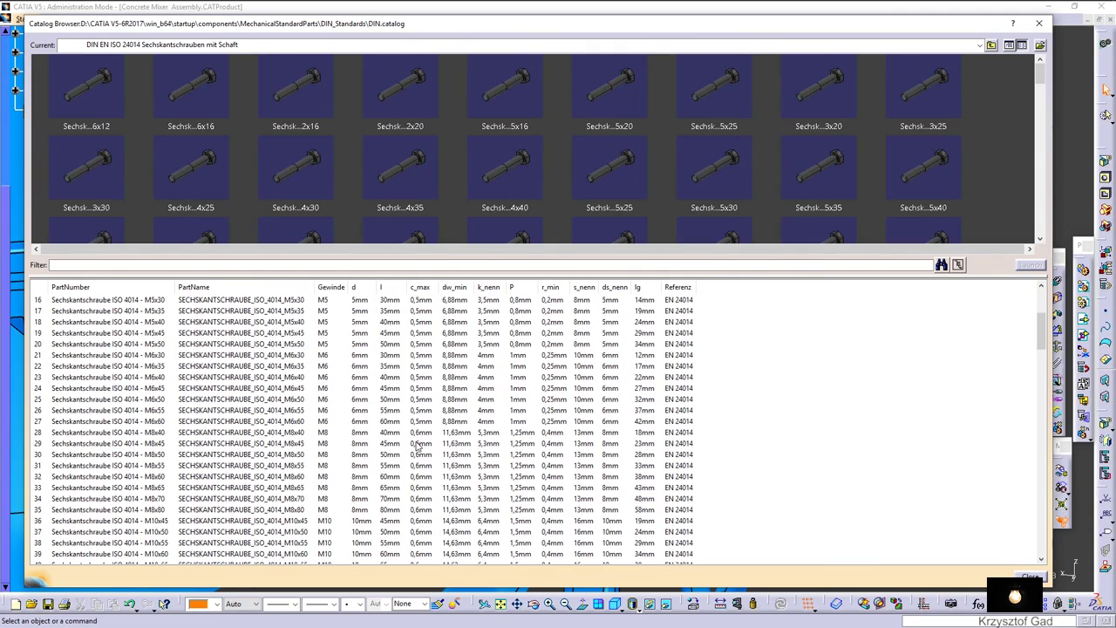
pyautogui.scroll(-5, 417, 446)
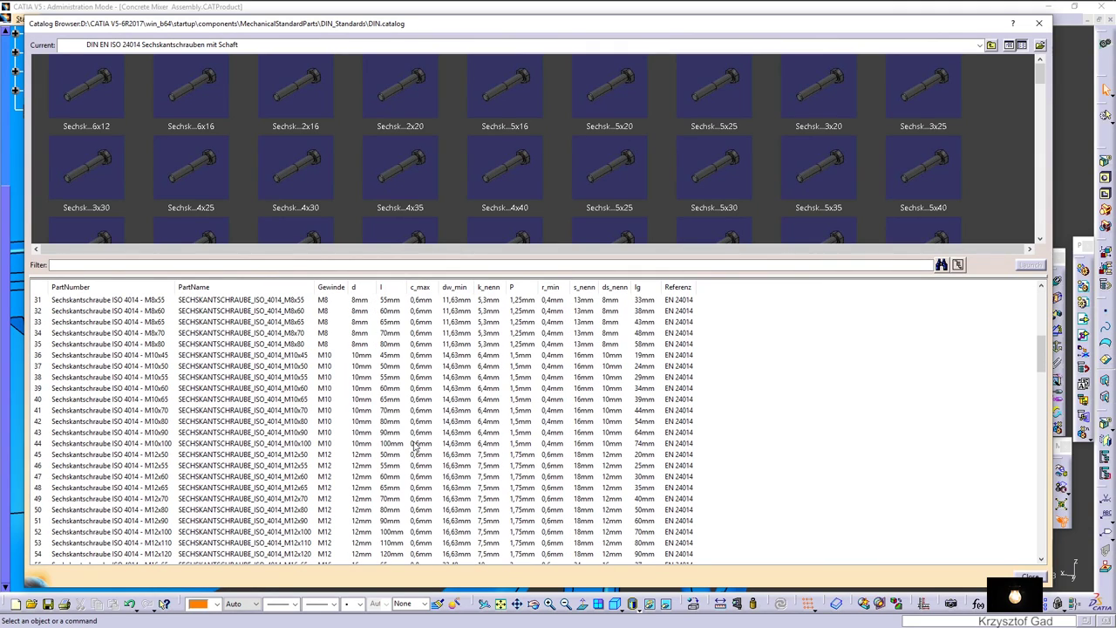
pyautogui.click(375, 478)
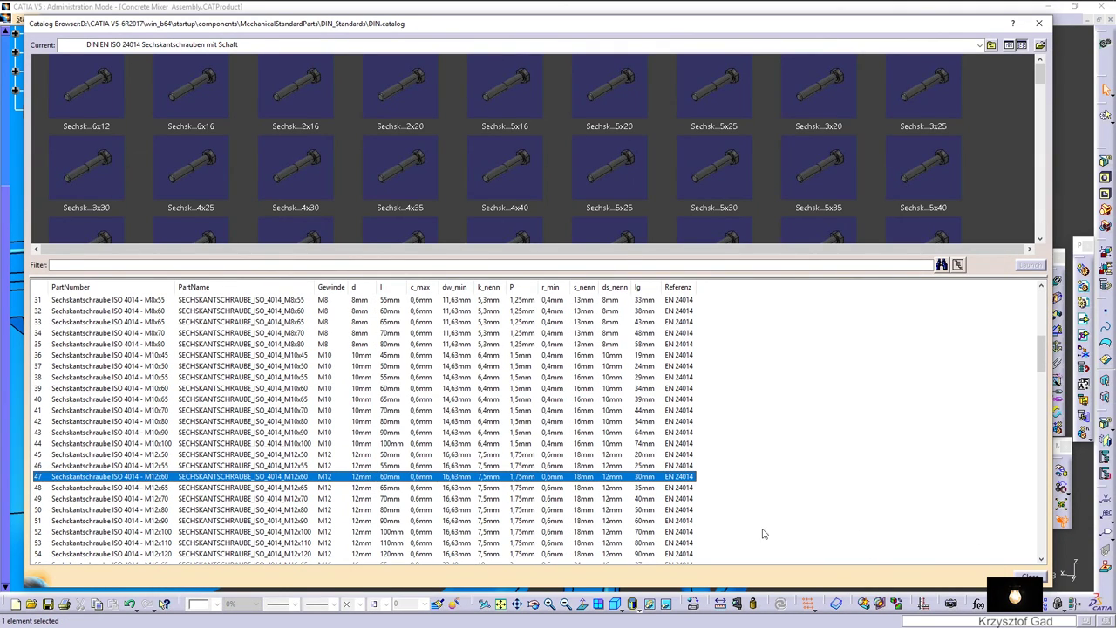
pyautogui.doubleClick(297, 478)
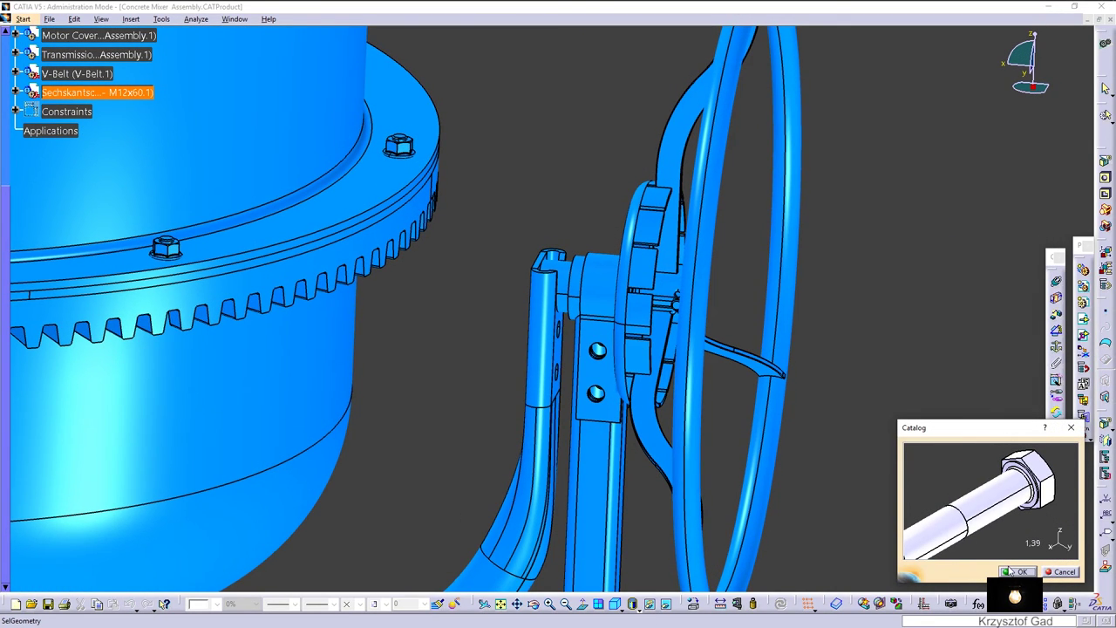
# Accept the inserted bolt, close the catalog, and move the bolt up near the handwheel.
pyautogui.click(1016, 571)
pyautogui.click(1030, 576)
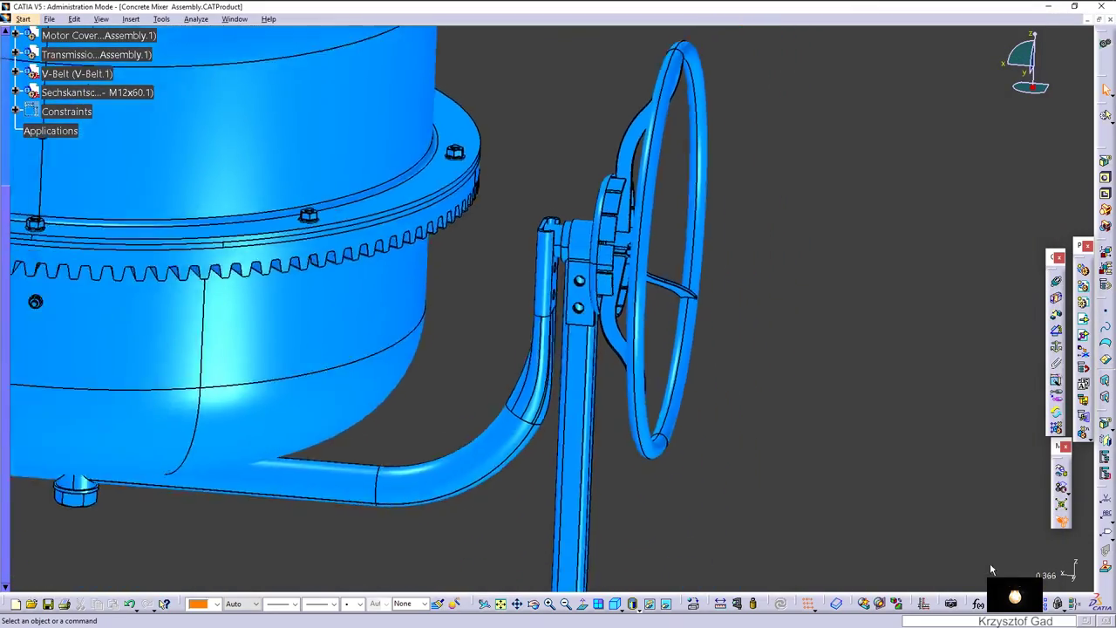
pyautogui.click(94, 94)
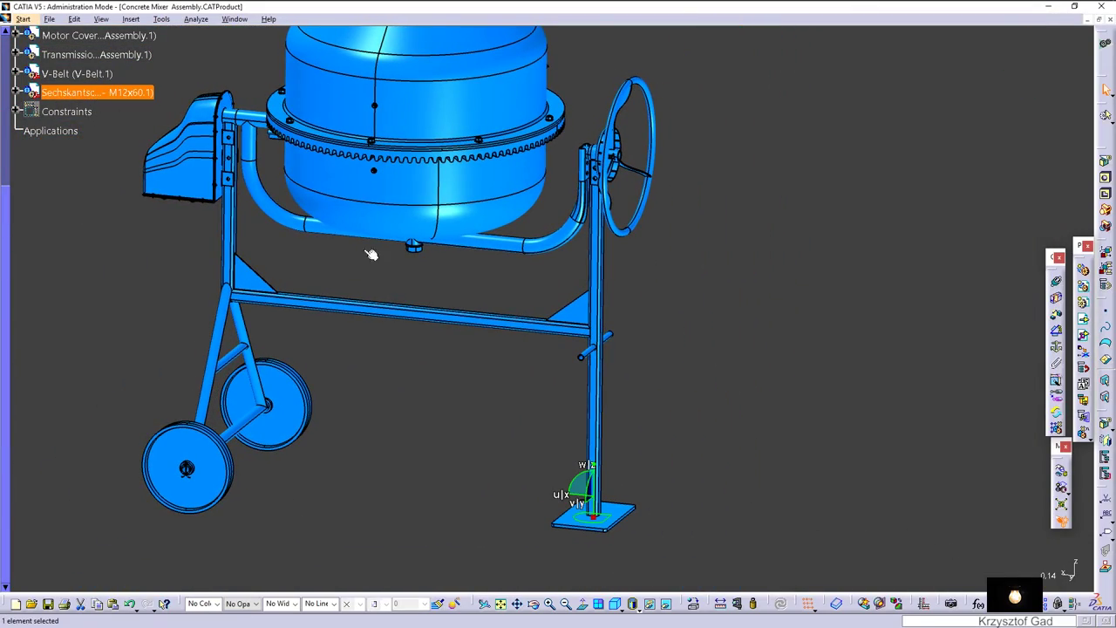
pyautogui.moveTo(595, 493); pyautogui.dragTo(582, 102)
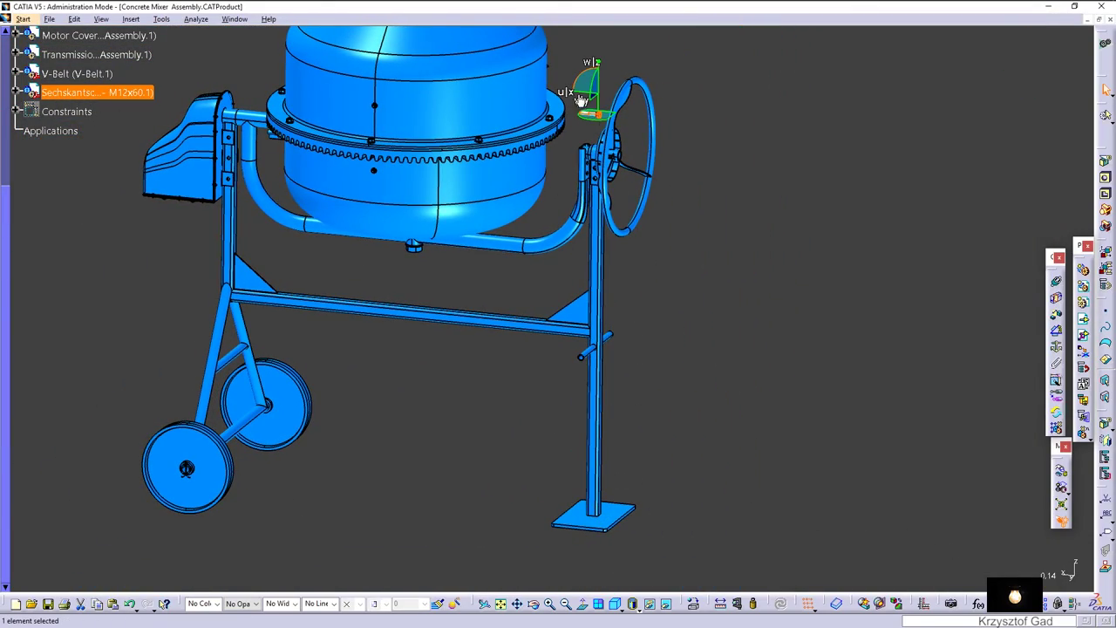
pyautogui.click(768, 114)
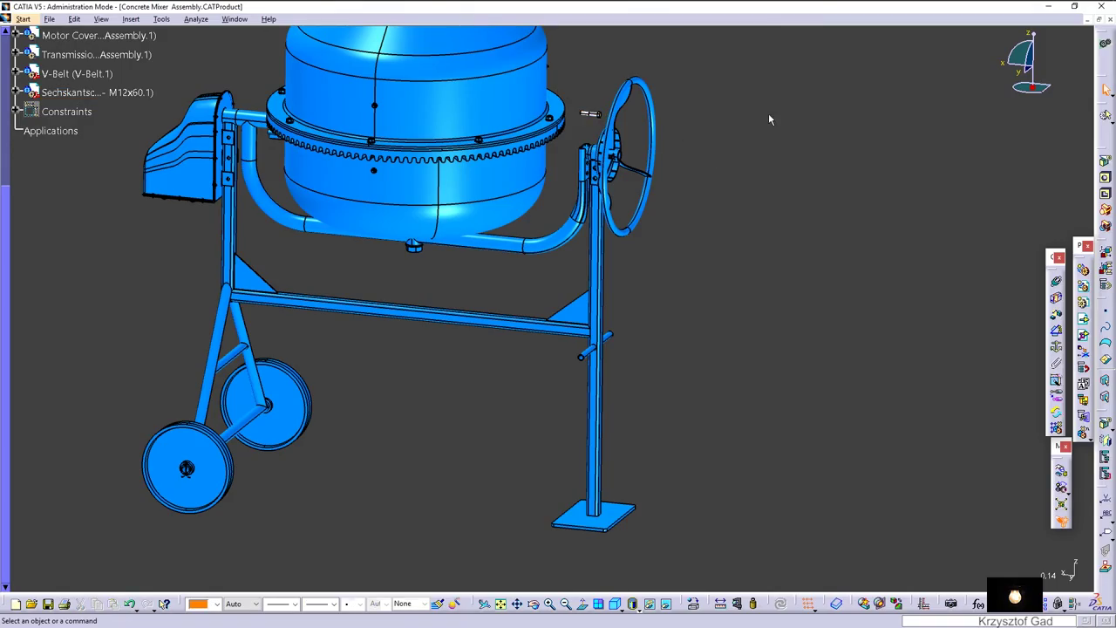
# Make the bolt axis coincident with the upper lock plate hole axis.
pyautogui.click(1056, 281)
pyautogui.moveTo(1060, 283)
pyautogui.mouseDown(button='middle')
pyautogui.moveTo(331, 295)
pyautogui.moveTo(401, 248)
pyautogui.moveTo(477, 425)
pyautogui.moveTo(523, 417)
pyautogui.moveTo(523, 444)
pyautogui.moveTo(752, 468)
pyautogui.moveTo(1034, 342)
pyautogui.mouseUp(button='middle')
pyautogui.click(403, 237)
pyautogui.click(514, 421)
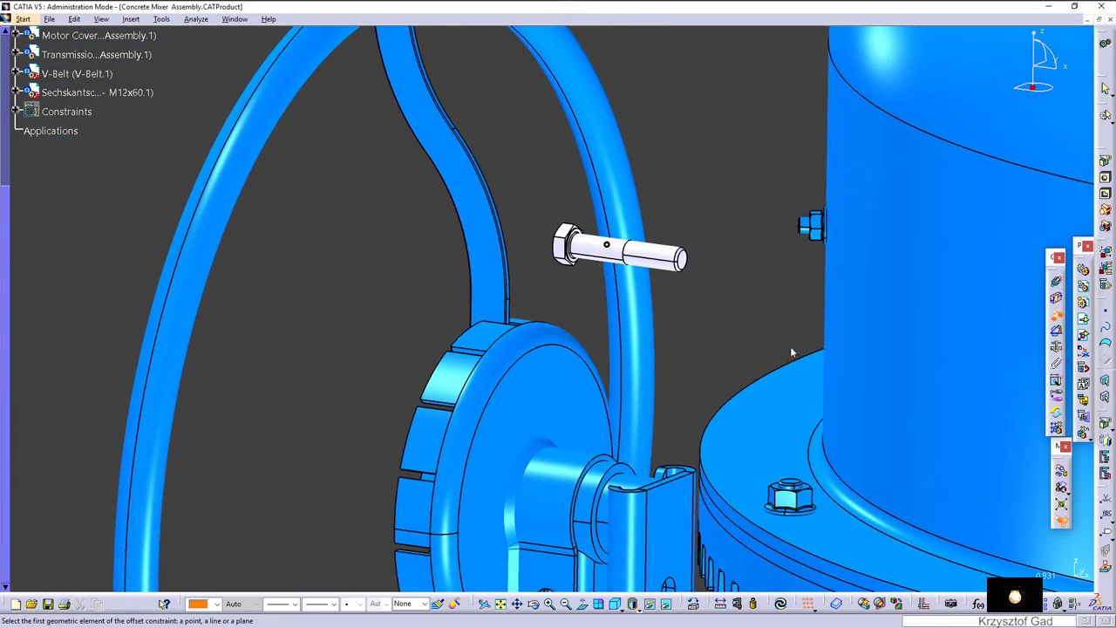
# Offset the bolt head against the lock plate at 0mm, Opposite orientation, and update the assembly.
pyautogui.moveTo(792, 353)
pyautogui.mouseDown(button='middle')
pyautogui.moveTo(626, 309)
pyautogui.moveTo(641, 337)
pyautogui.moveTo(558, 394)
pyautogui.mouseUp(button='middle')
pyautogui.click(642, 329)
pyautogui.click(488, 427)
pyautogui.moveTo(498, 448); pyautogui.dragTo(859, 530, button='middle')
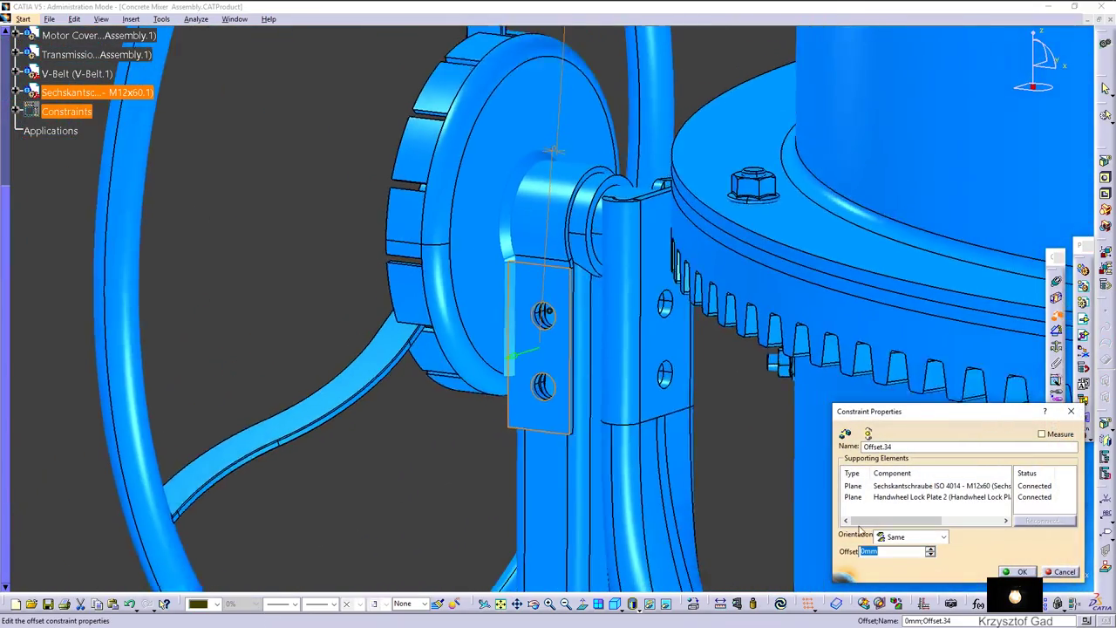
pyautogui.click(911, 536)
pyautogui.click(897, 571)
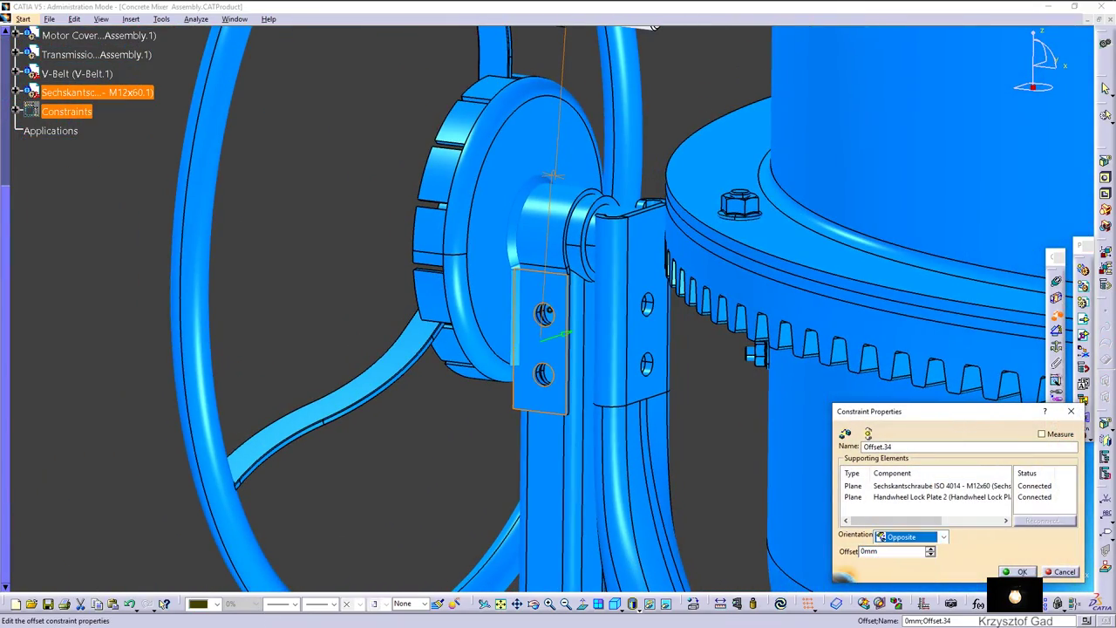
pyautogui.click(1020, 572)
pyautogui.click(781, 603)
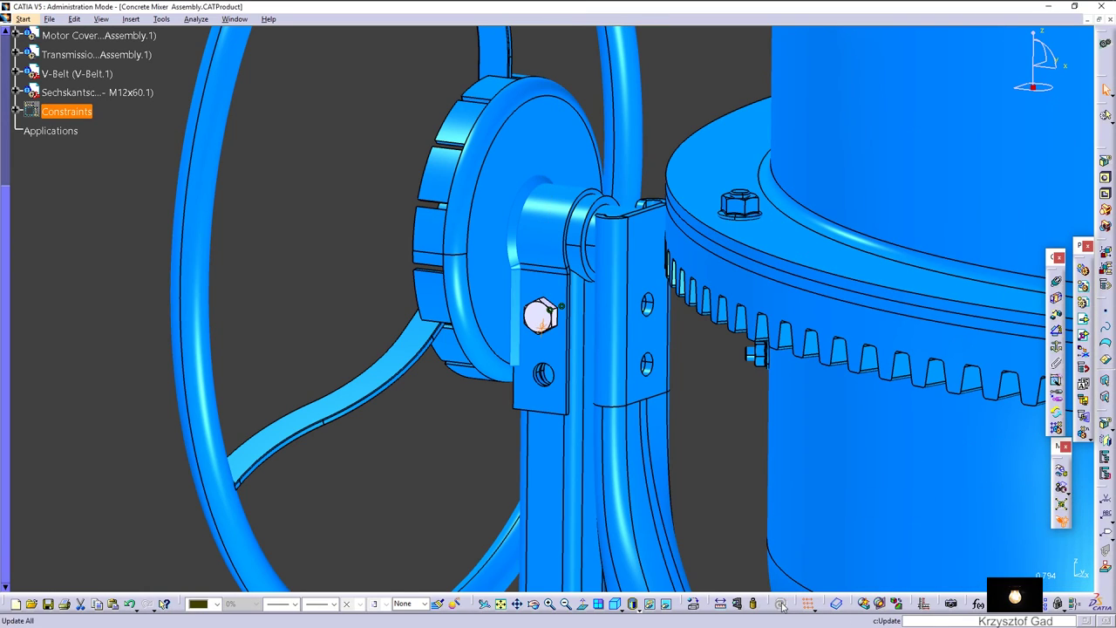
# Copy-paste a second M12x60 bolt into the assembly and move it up to the handwheel hub.
pyautogui.rightClick(88, 94)
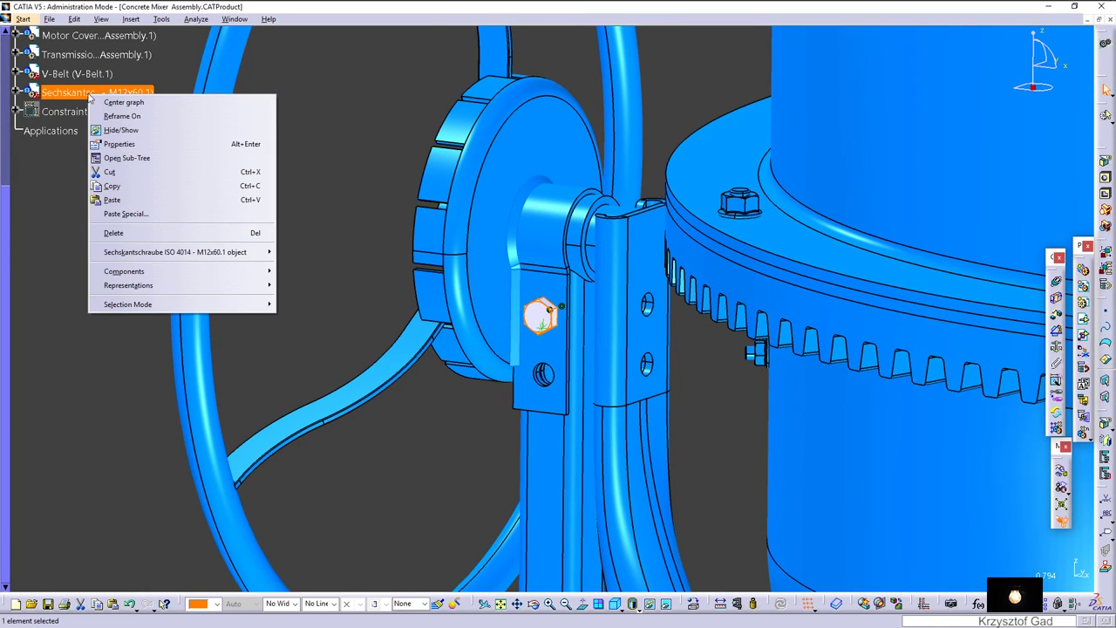
pyautogui.click(114, 185)
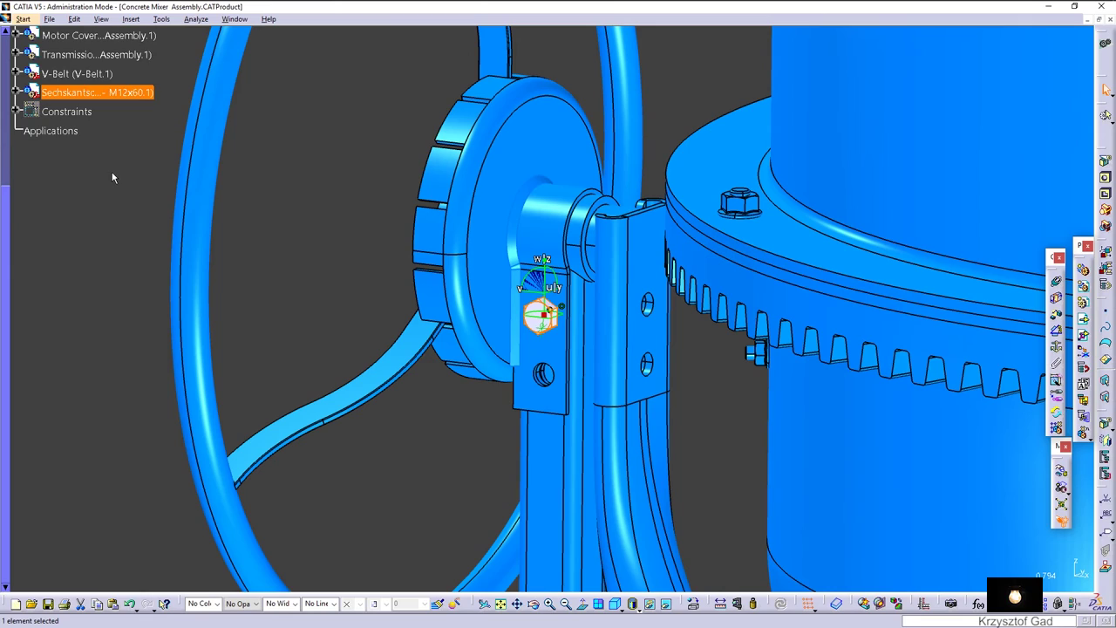
pyautogui.scroll(5, 109, 157)
pyautogui.rightClick(99, 110)
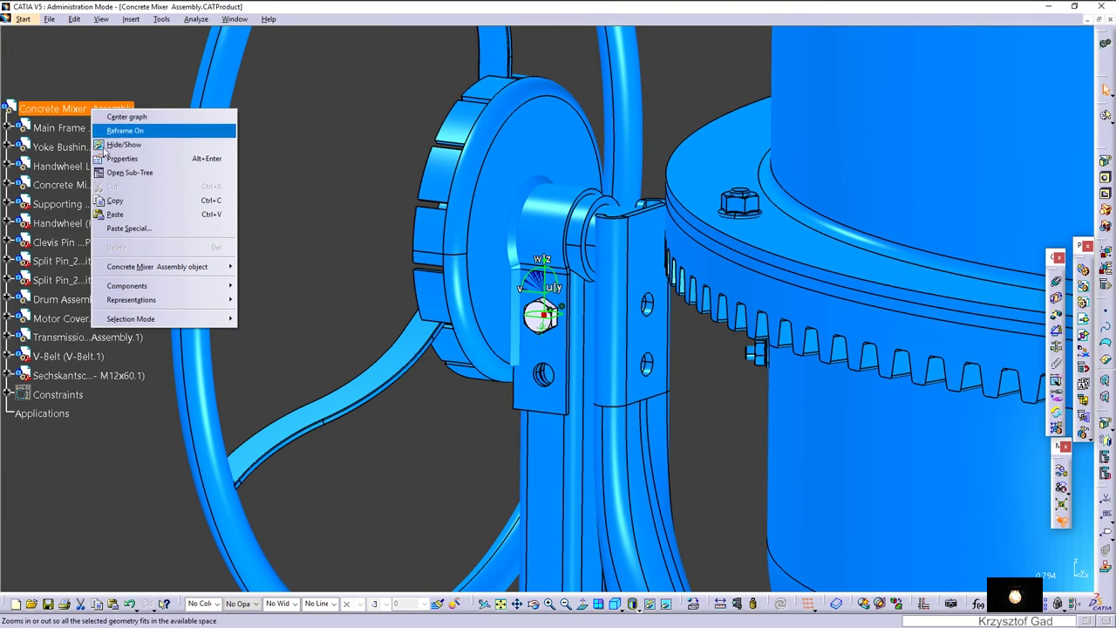
pyautogui.click(122, 214)
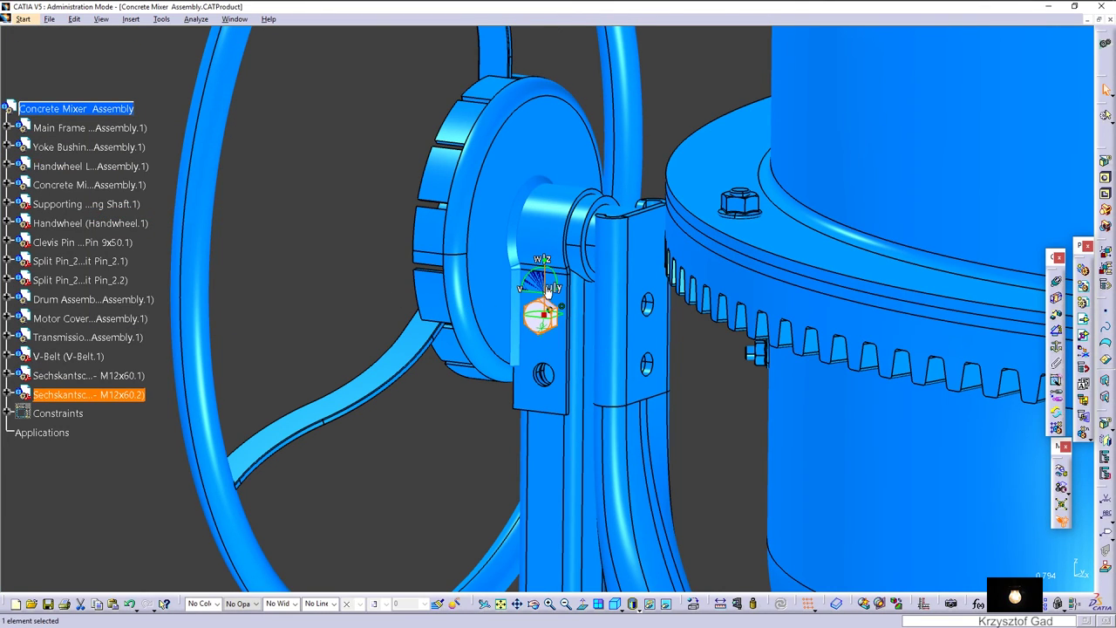
pyautogui.moveTo(547, 290); pyautogui.dragTo(545, 85)
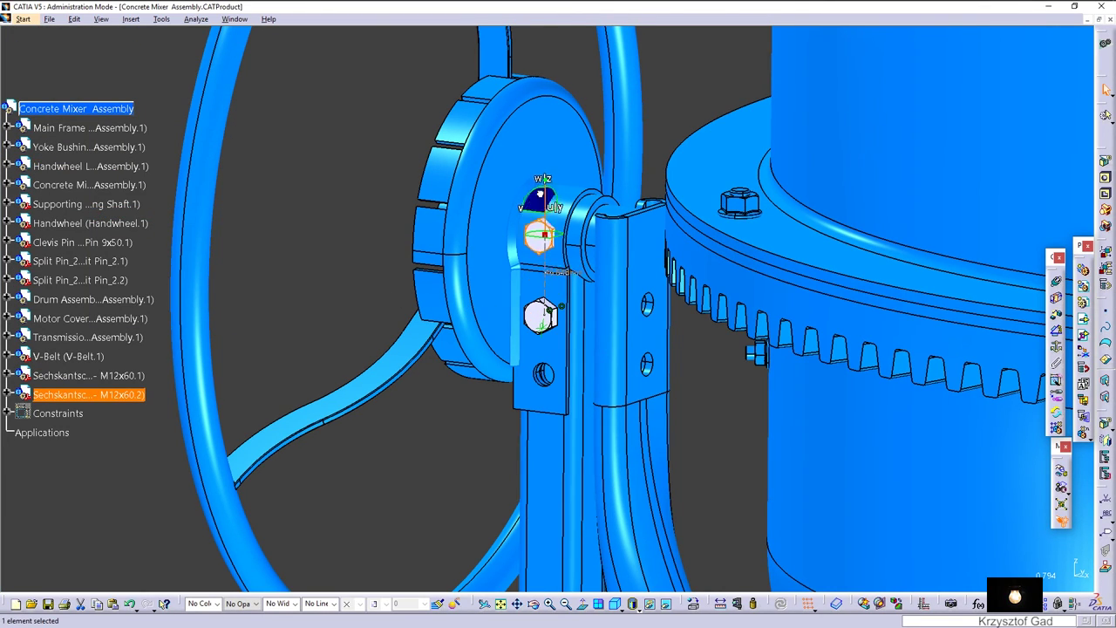
pyautogui.click(670, 81)
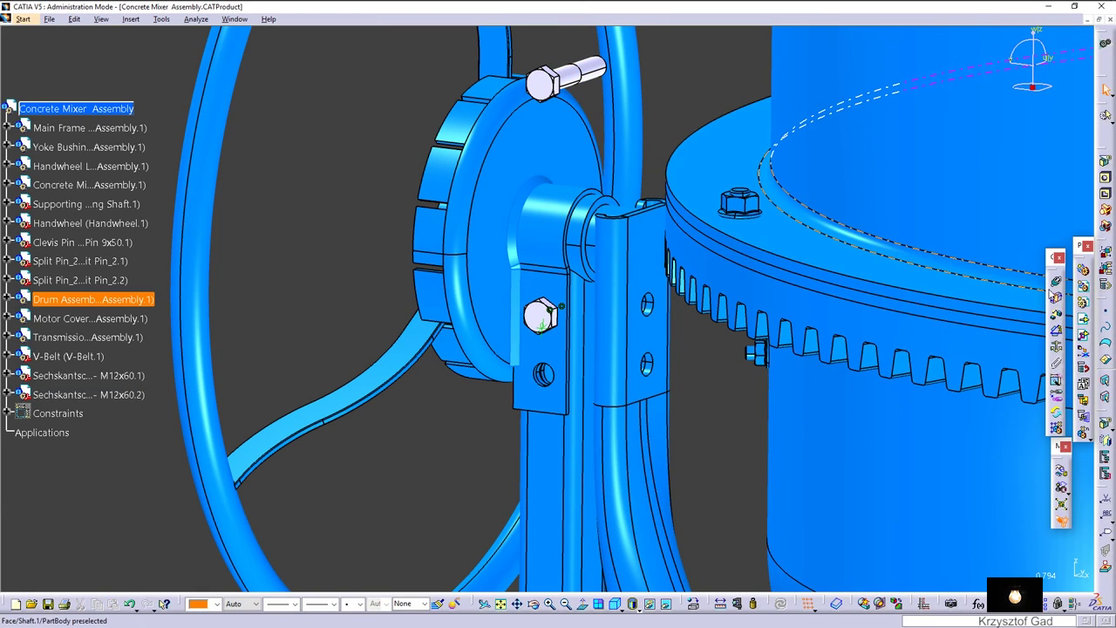
# Make the second bolt's axis coincident with the lower lock plate hole.
pyautogui.click(1055, 282)
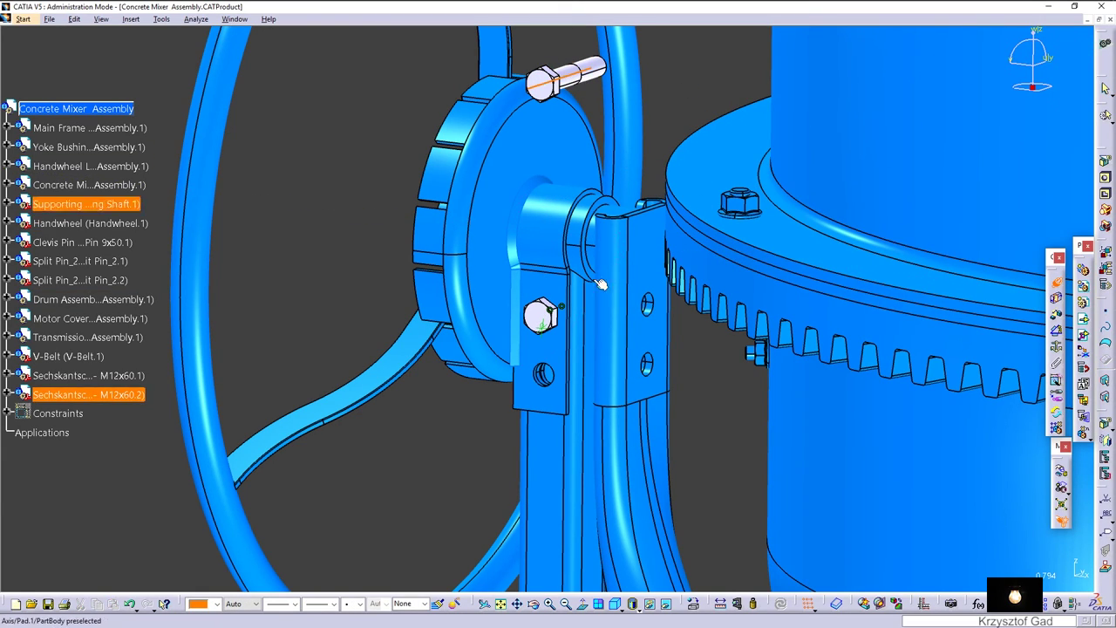
pyautogui.scroll(3, 523, 366)
pyautogui.scroll(3, 510, 387)
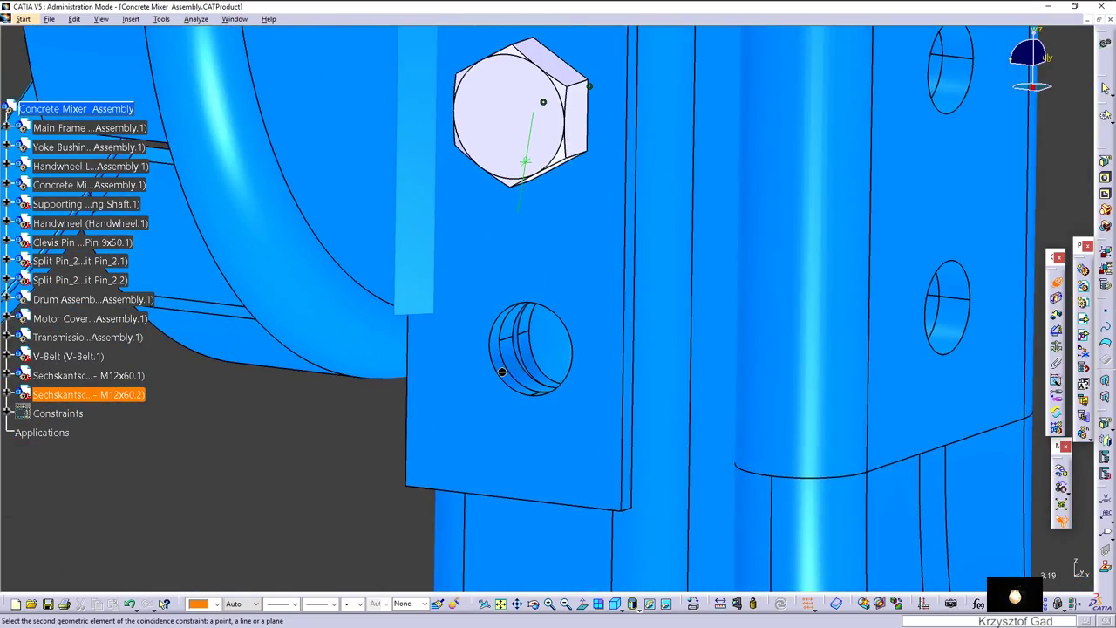
pyautogui.click(510, 375)
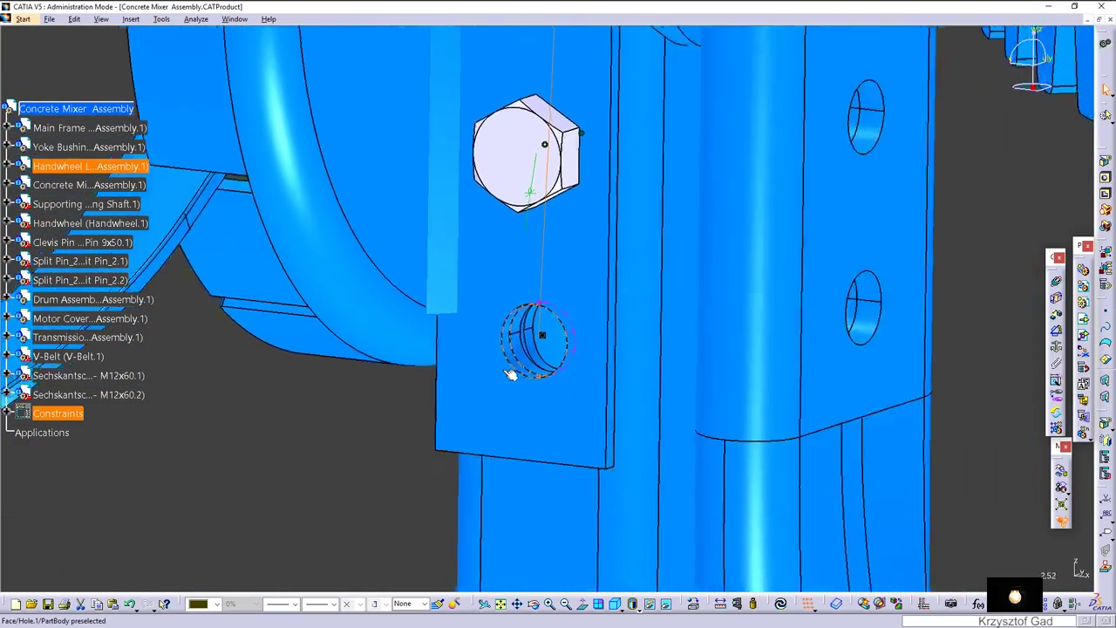
pyautogui.scroll(-3, 510, 374)
pyautogui.scroll(-3, 510, 375)
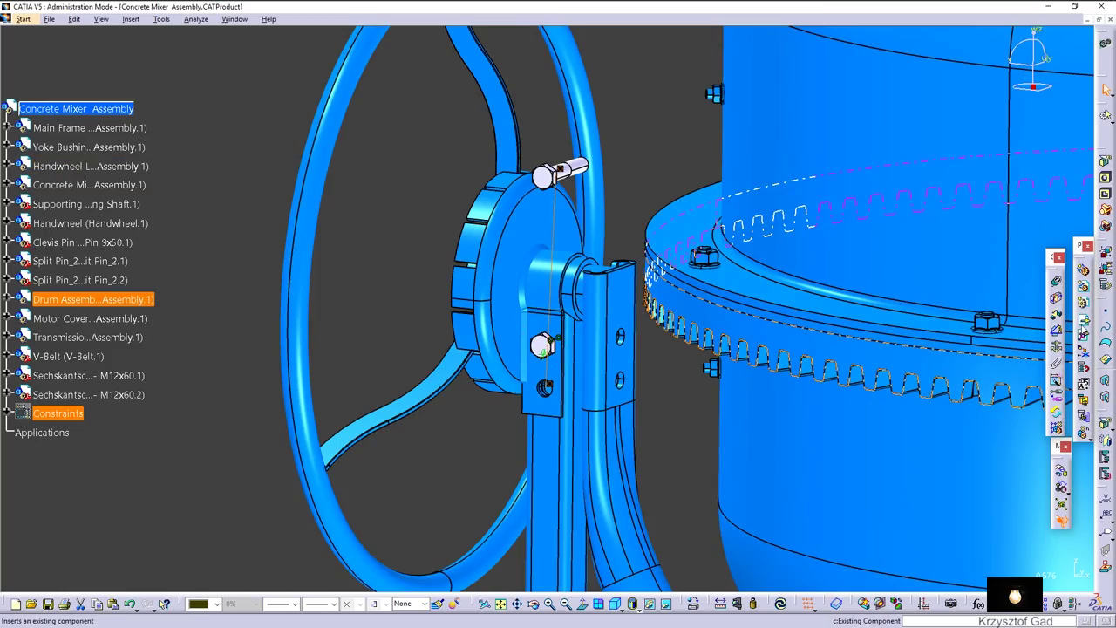
# Offset the second bolt's head against the lock plate face at 0mm and update the assembly.
pyautogui.click(1056, 330)
pyautogui.click(553, 397)
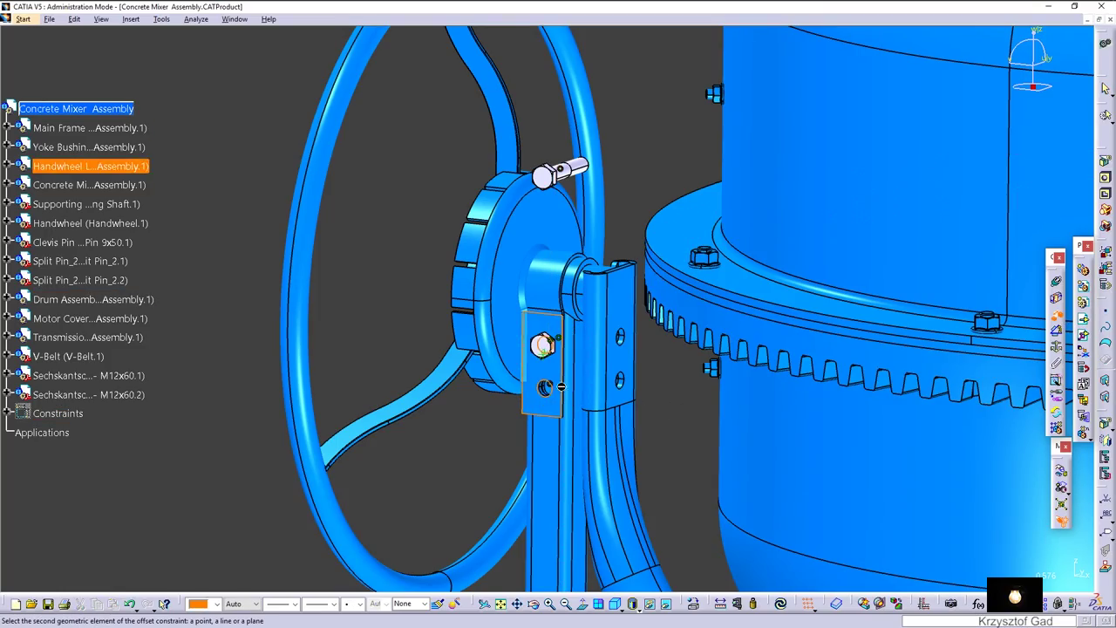
pyautogui.moveTo(553, 397)
pyautogui.mouseDown(button='middle')
pyautogui.moveTo(566, 377)
pyautogui.moveTo(532, 358)
pyautogui.mouseUp(button='middle')
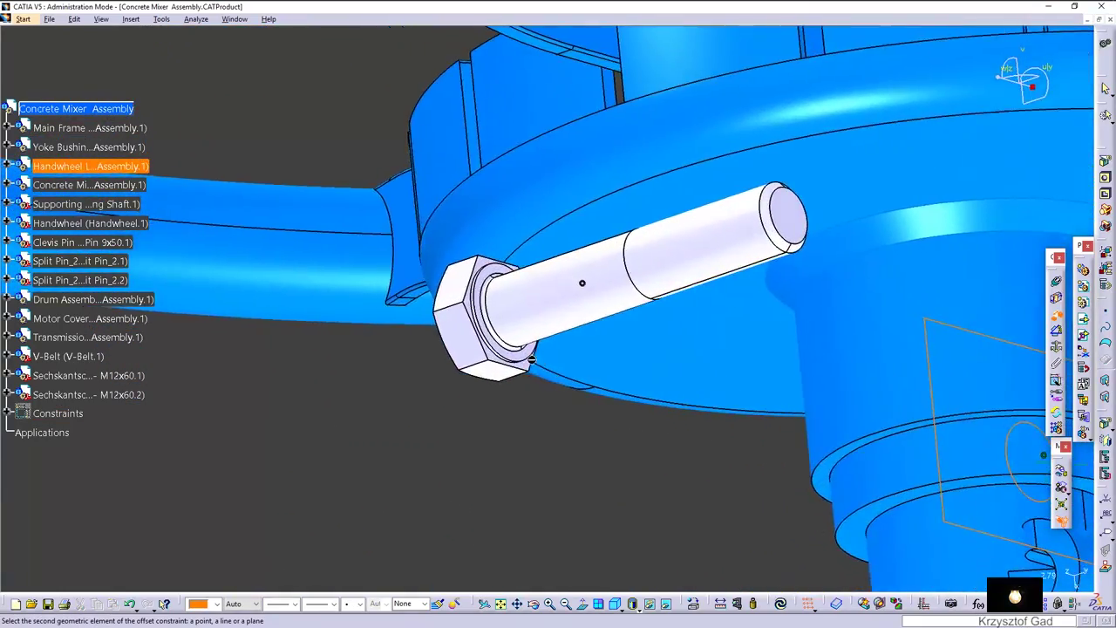
pyautogui.click(532, 357)
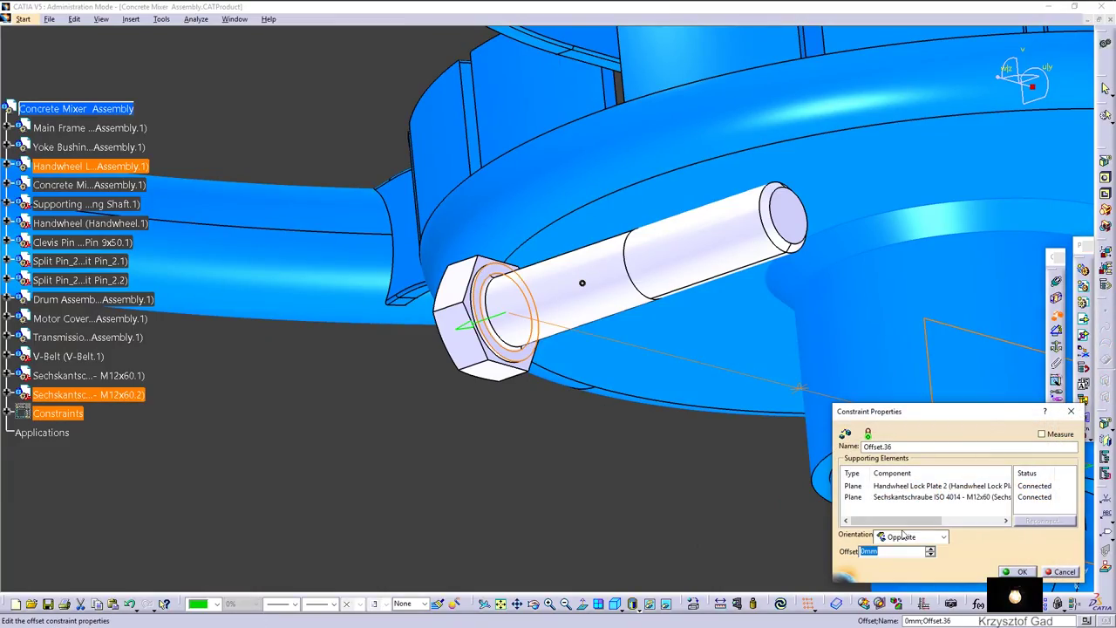
pyautogui.click(1023, 572)
pyautogui.moveTo(1023, 571); pyautogui.dragTo(795, 617, button='middle')
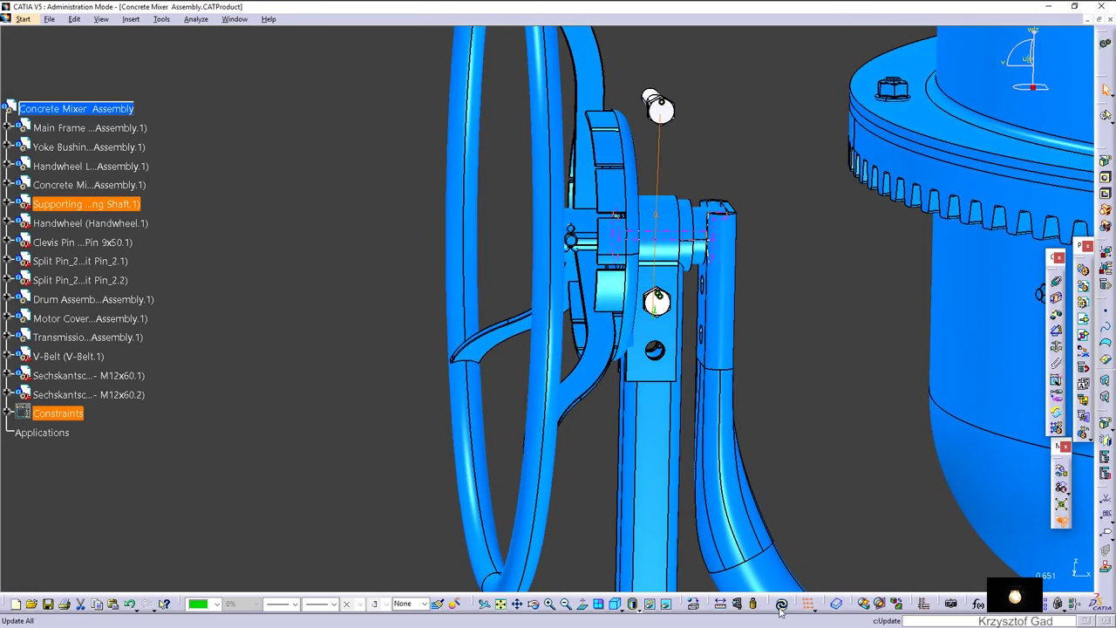
pyautogui.click(781, 604)
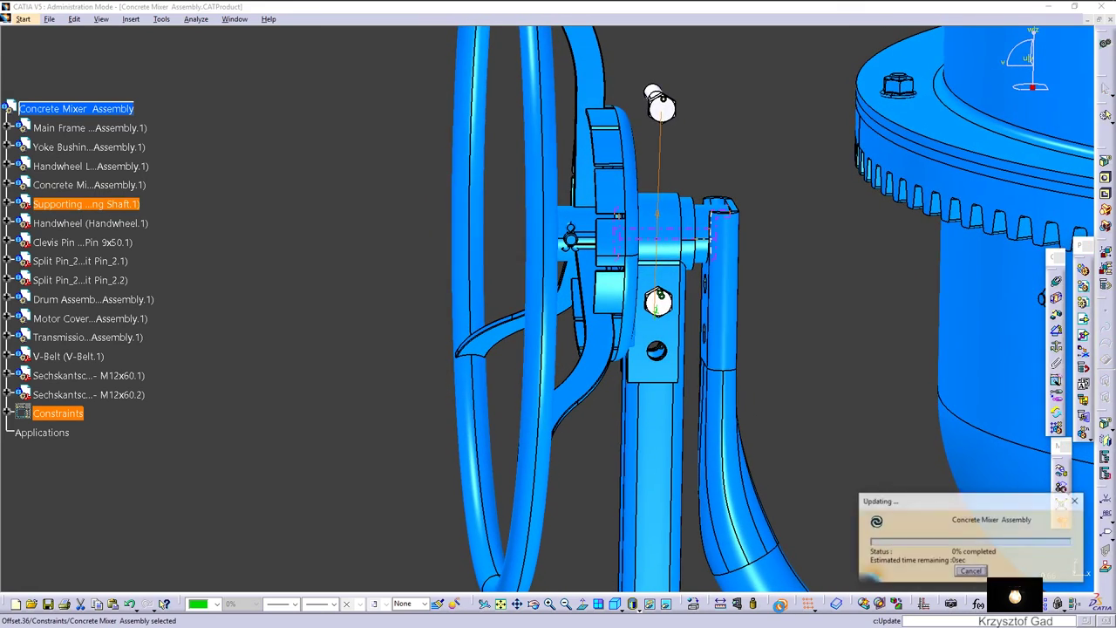
# Set both bolts' part number to 'Hexagon Bolt ISO 4014 - M12x60', fit the view, and reopen the catalog.
pyautogui.click(105, 376)
pyautogui.keyDown('ctrl'); pyautogui.click(108, 395); pyautogui.keyUp('ctrl')
pyautogui.rightClick(108, 396)
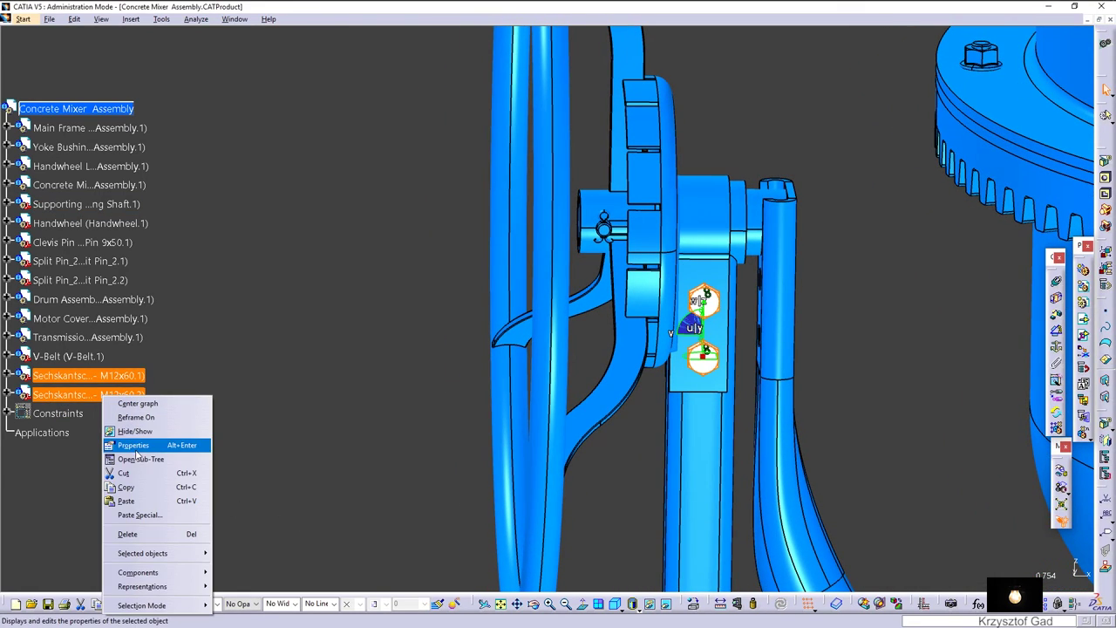
pyautogui.click(135, 448)
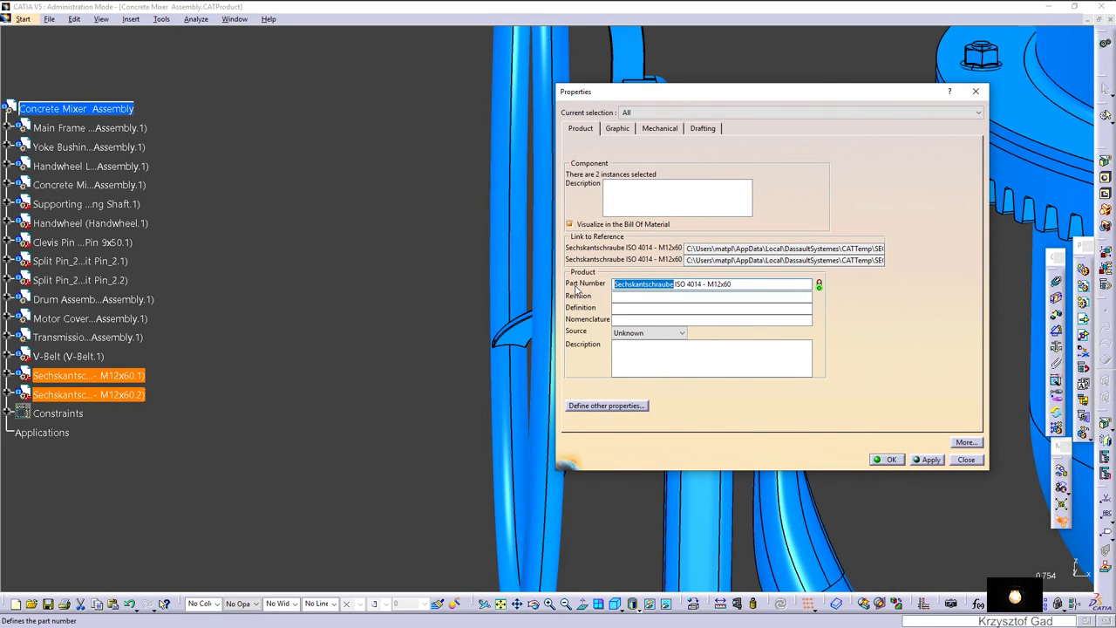
pyautogui.write('Hex')
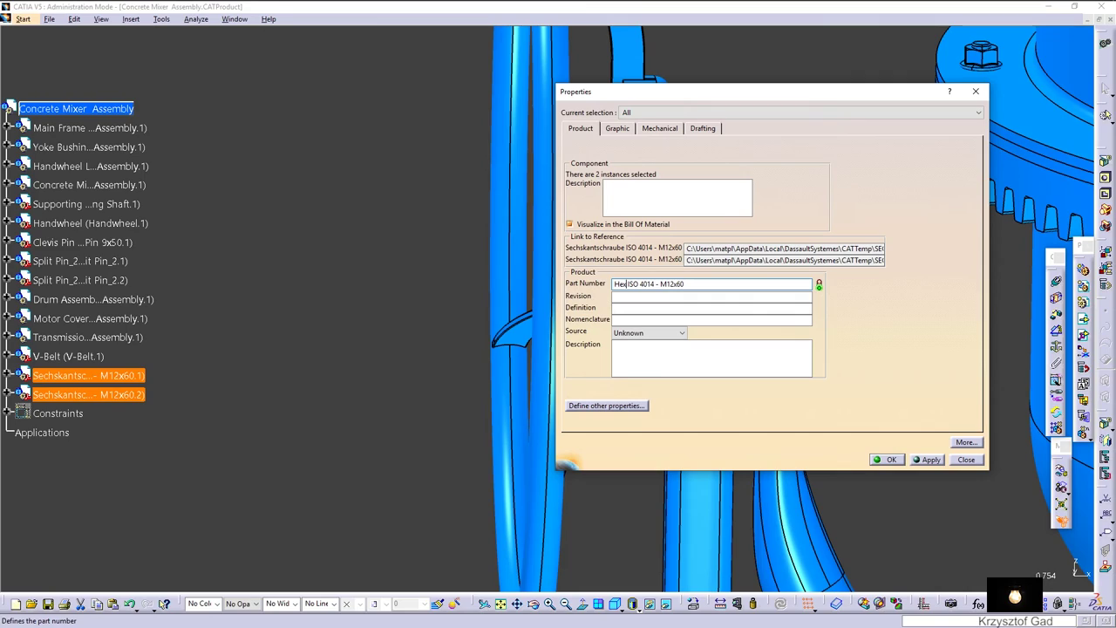
pyautogui.write('agon Bol')
pyautogui.write('t')
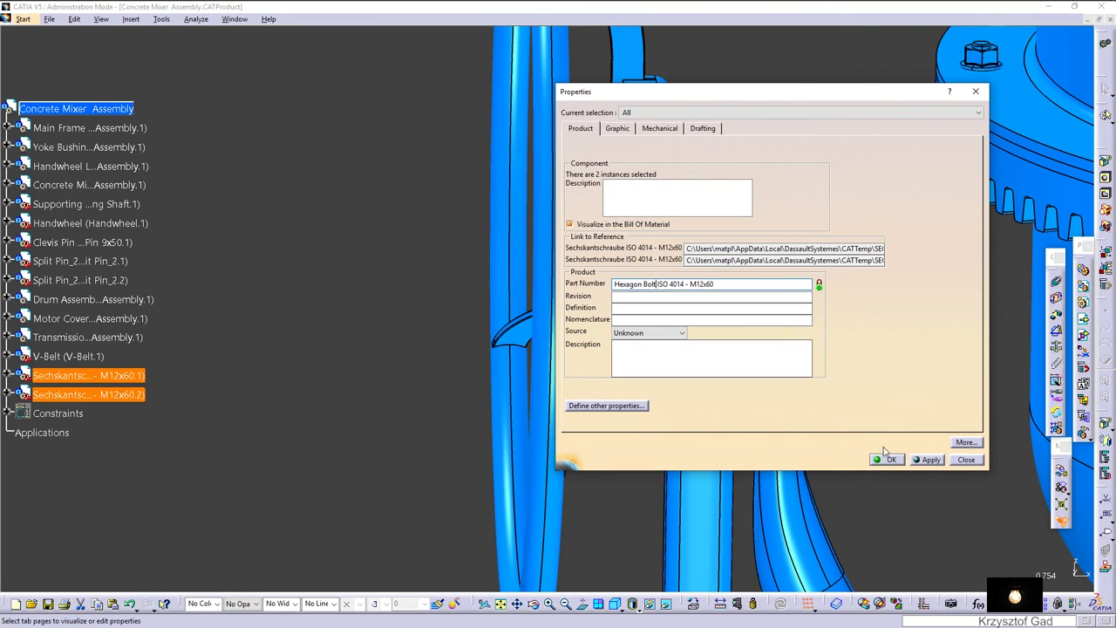
pyautogui.click(889, 459)
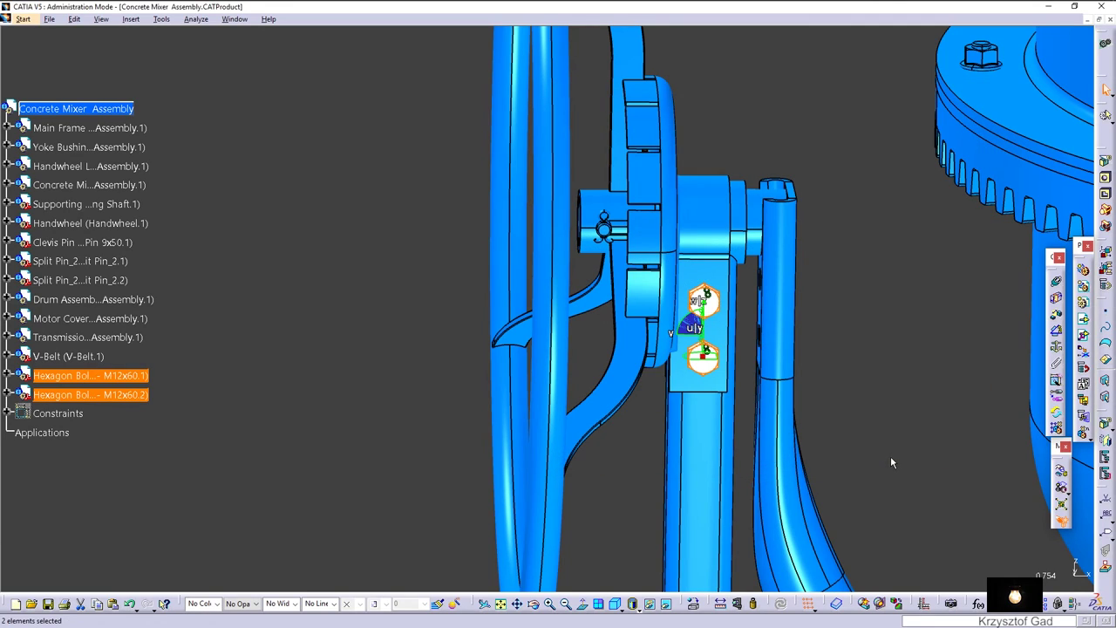
pyautogui.click(891, 458)
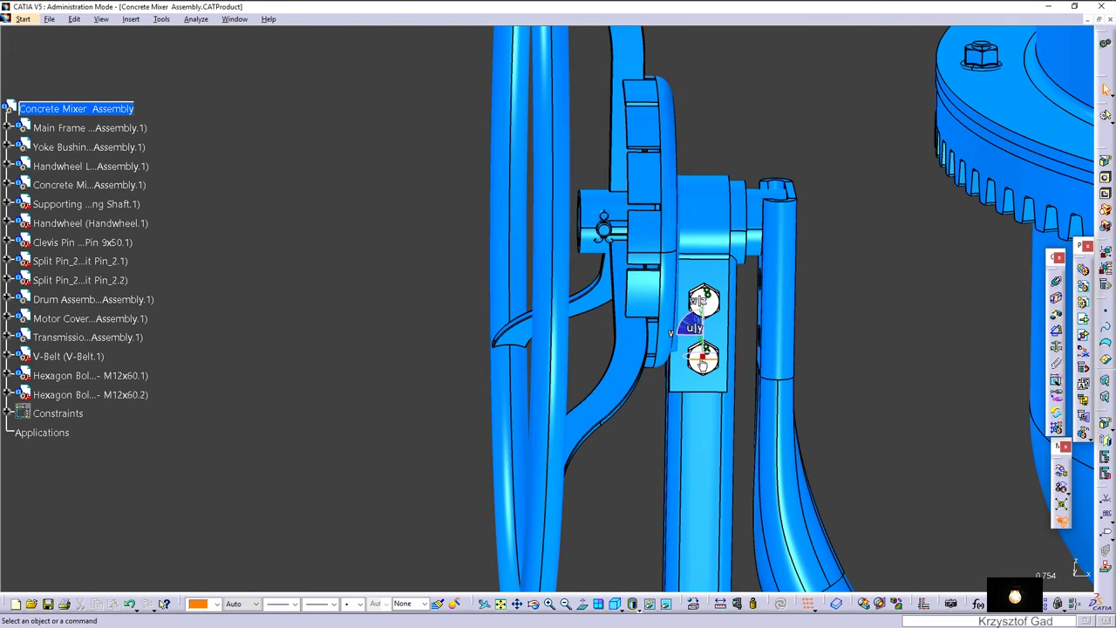
pyautogui.press('Home')
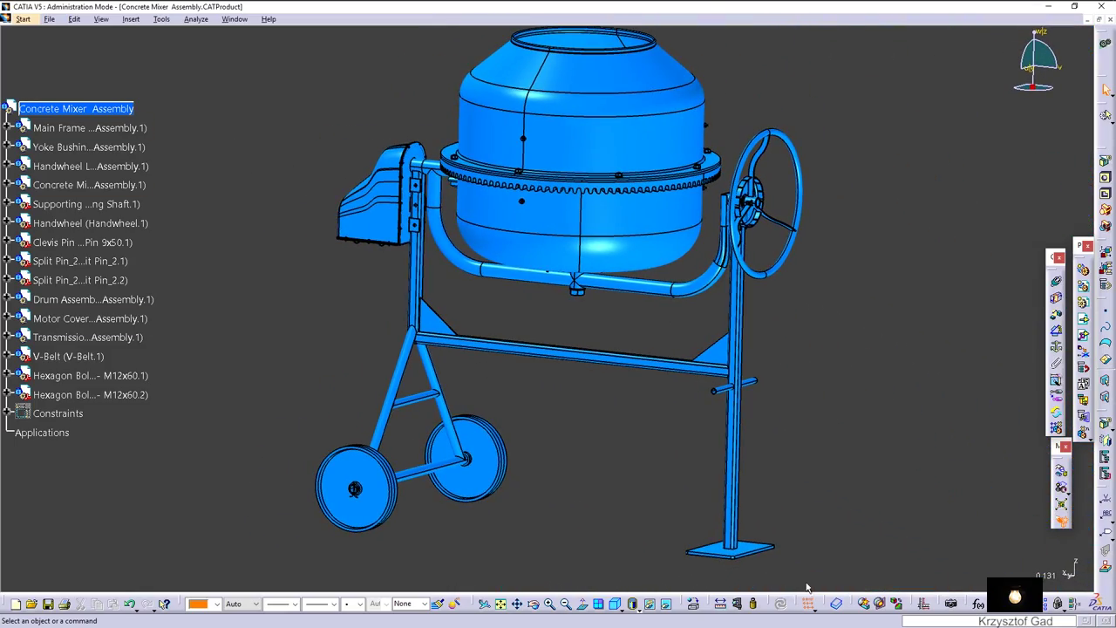
pyautogui.click(837, 604)
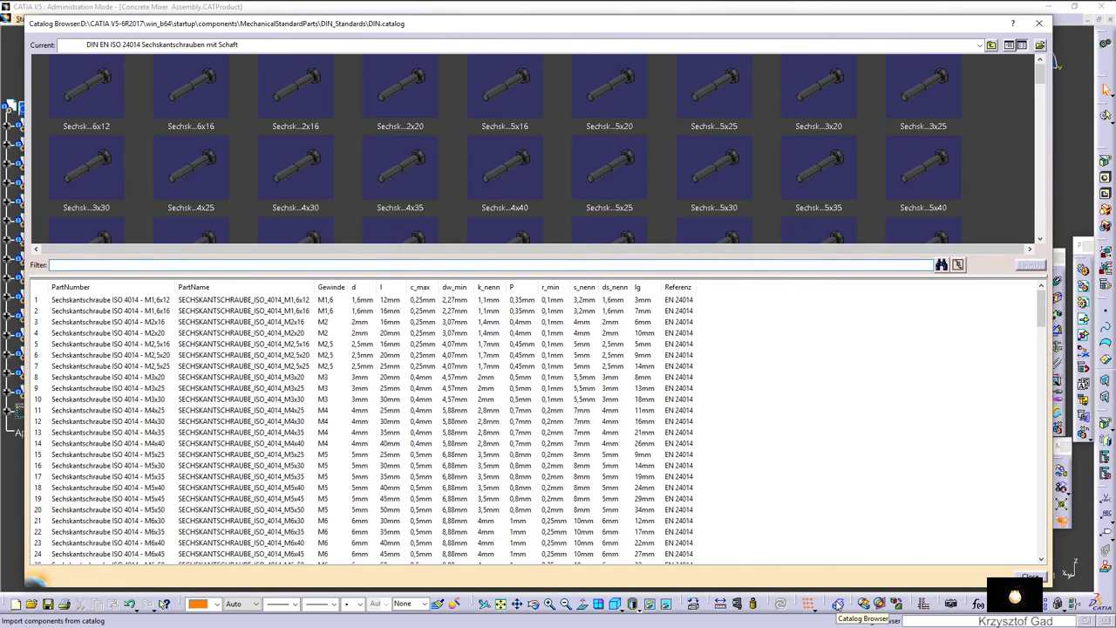
# Insert the 6,4 washer from Verbindungselemente > Scheiben > DIN 125 Scheiben Form A, then select it.
pyautogui.click(991, 45)
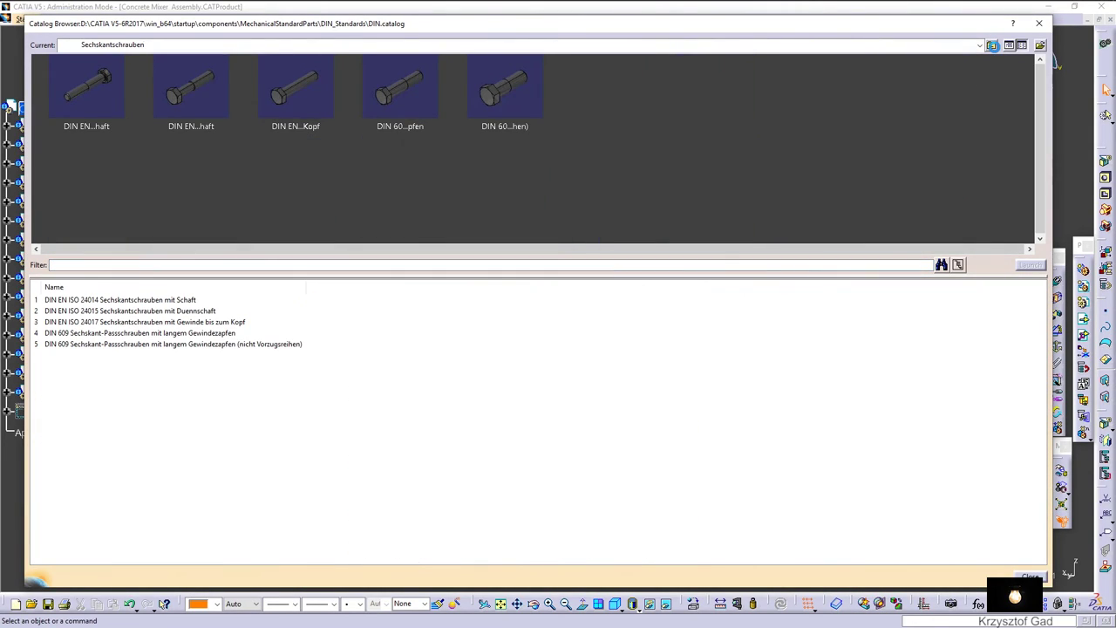
pyautogui.click(993, 46)
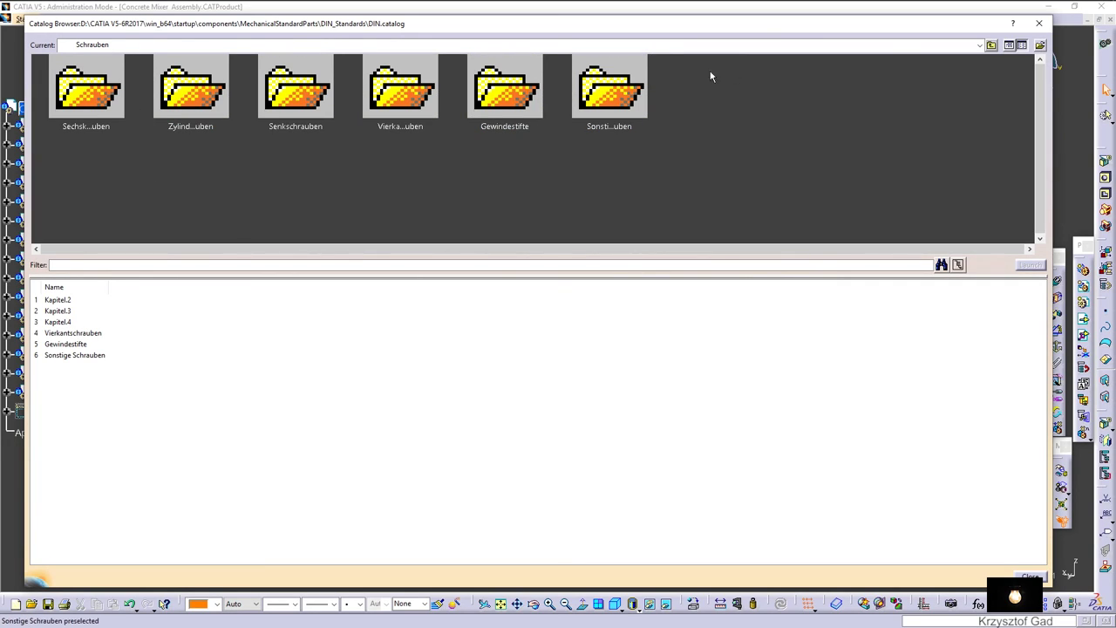
pyautogui.click(989, 45)
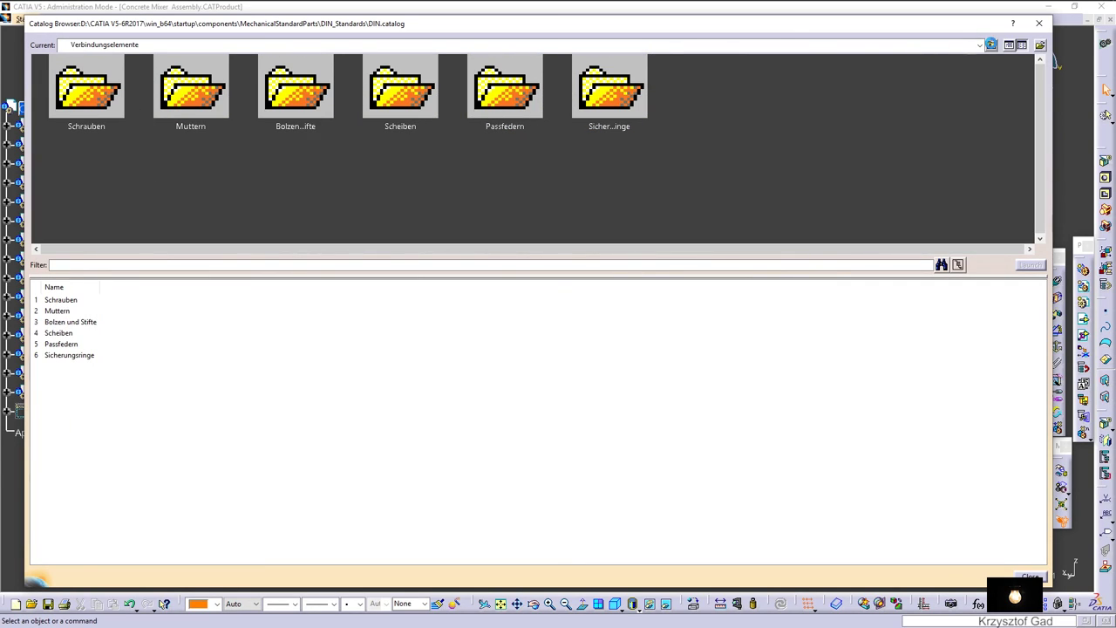
pyautogui.doubleClick(403, 102)
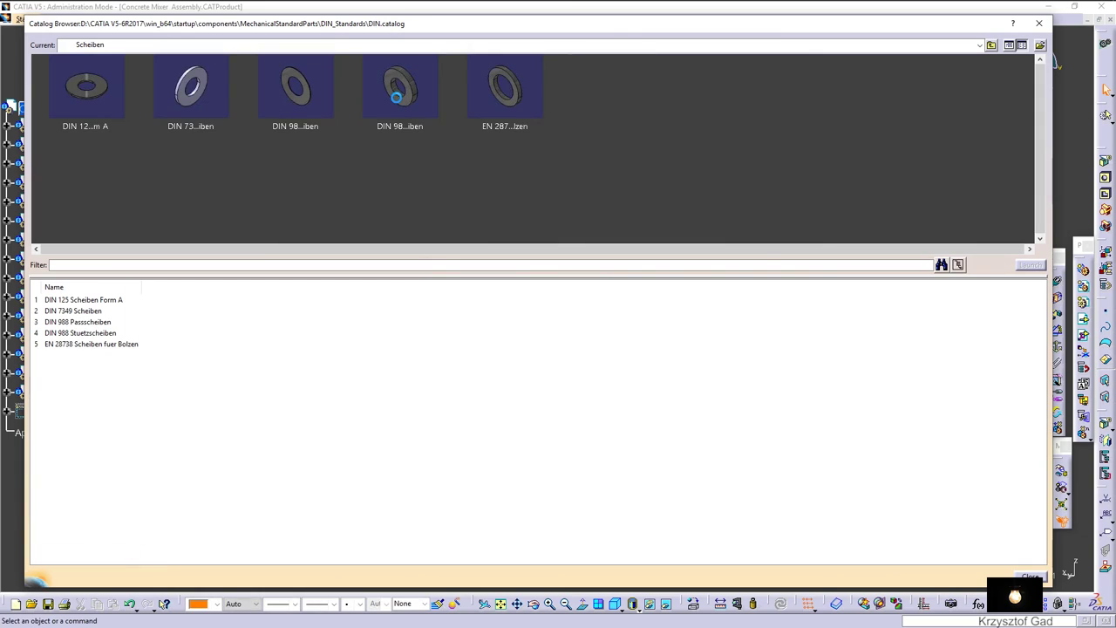
pyautogui.doubleClick(109, 105)
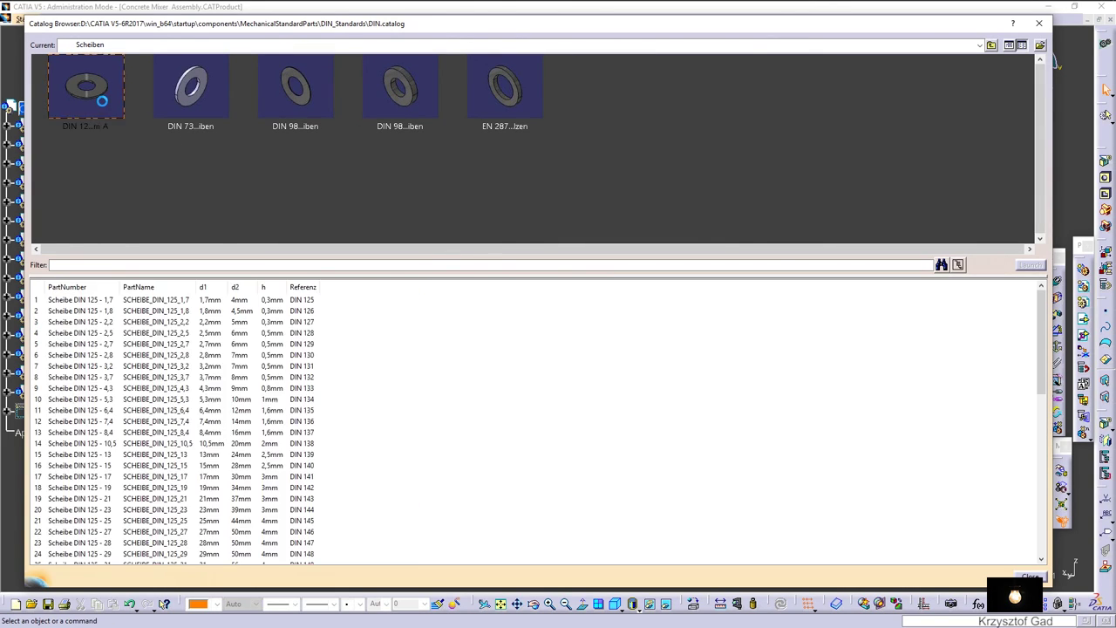
pyautogui.doubleClick(180, 409)
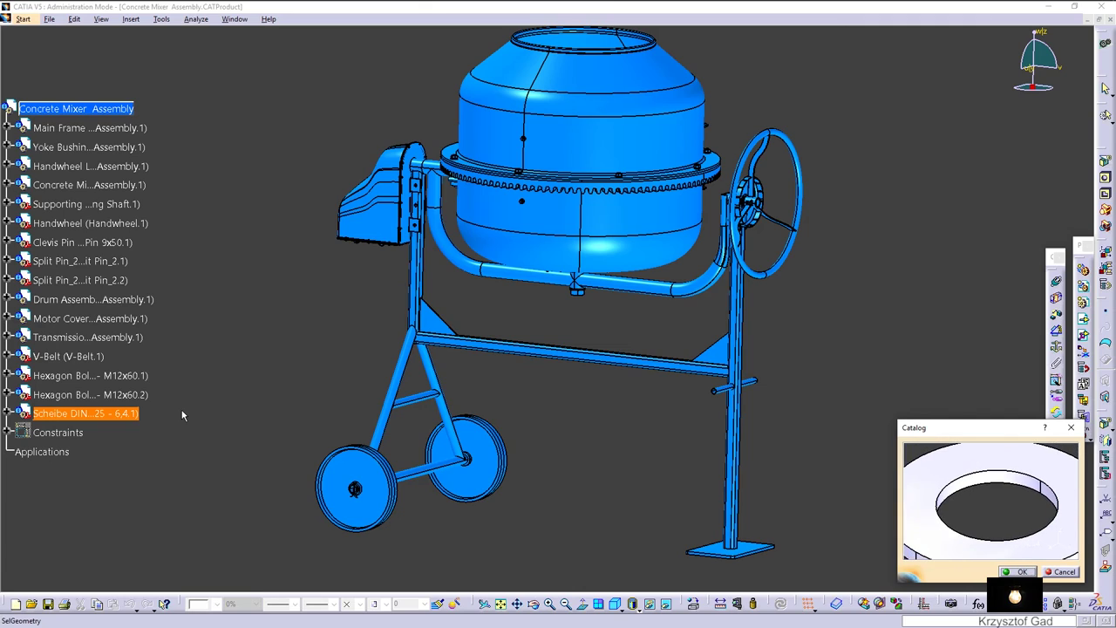
pyautogui.click(1022, 571)
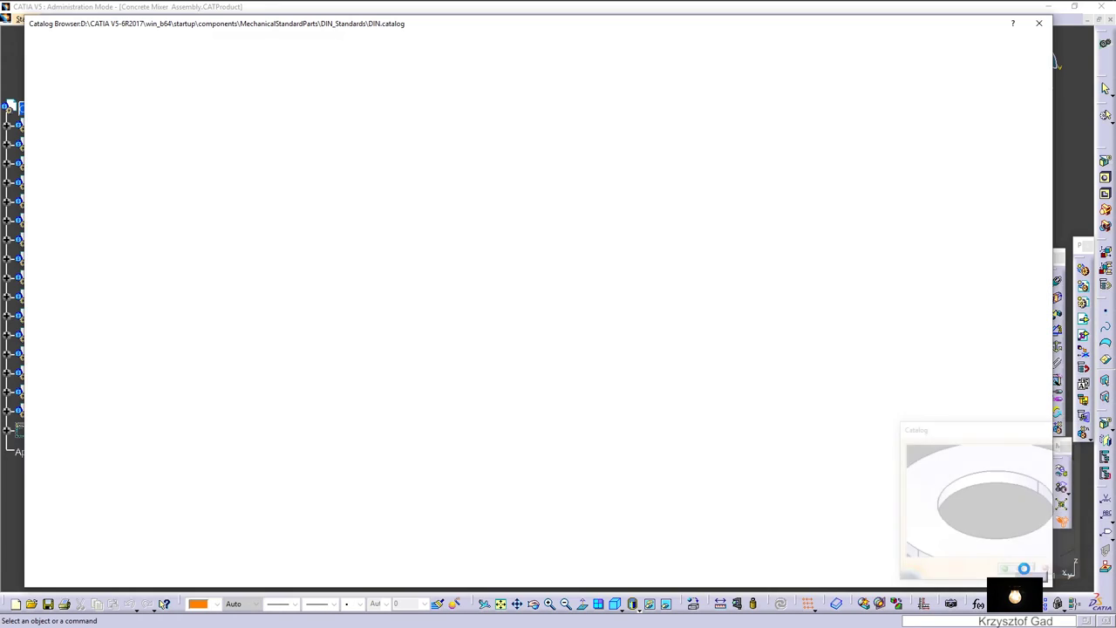
pyautogui.click(1027, 572)
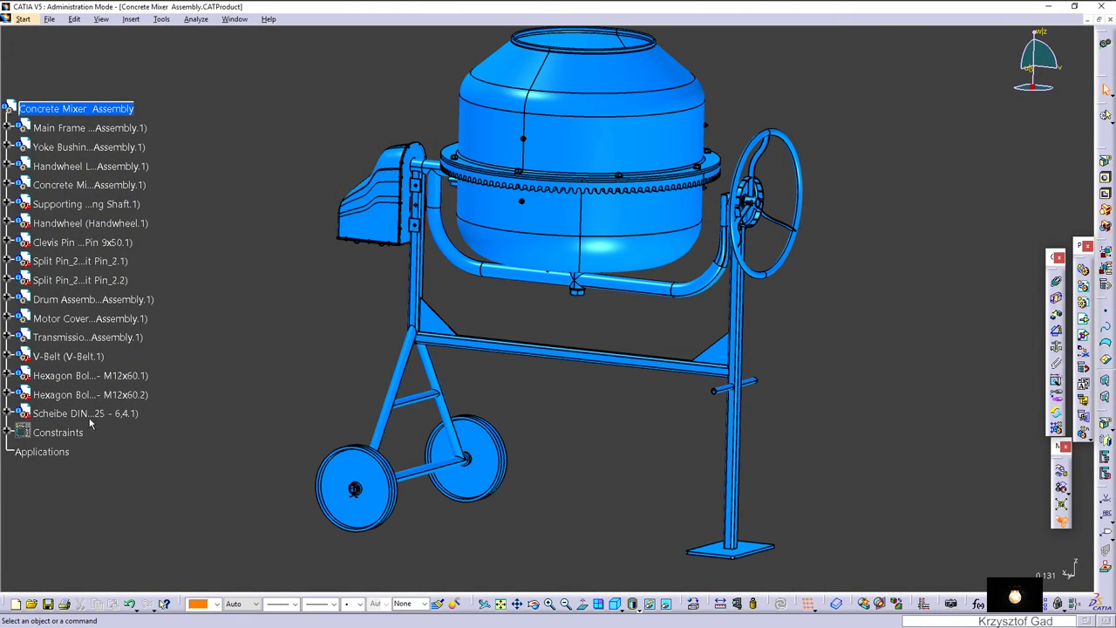
pyautogui.click(91, 414)
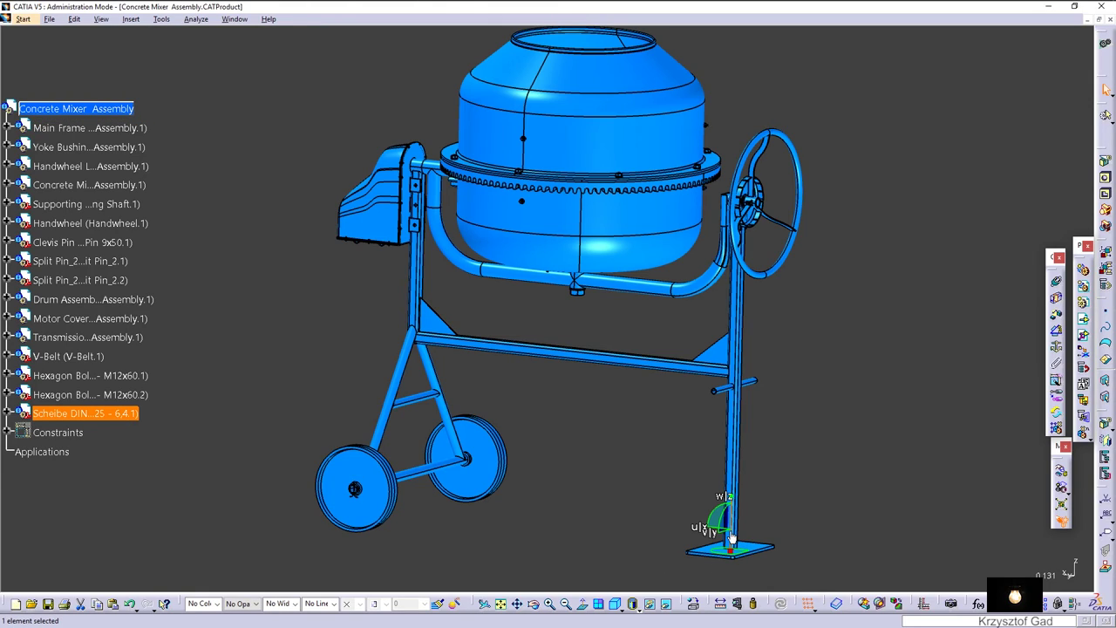
# Move the washer up to the hub and make it coaxial with the lower bolt.
pyautogui.moveTo(730, 538)
pyautogui.mouseDown()
pyautogui.moveTo(760, 236)
pyautogui.moveTo(706, 235)
pyautogui.mouseUp()
pyautogui.click(876, 292)
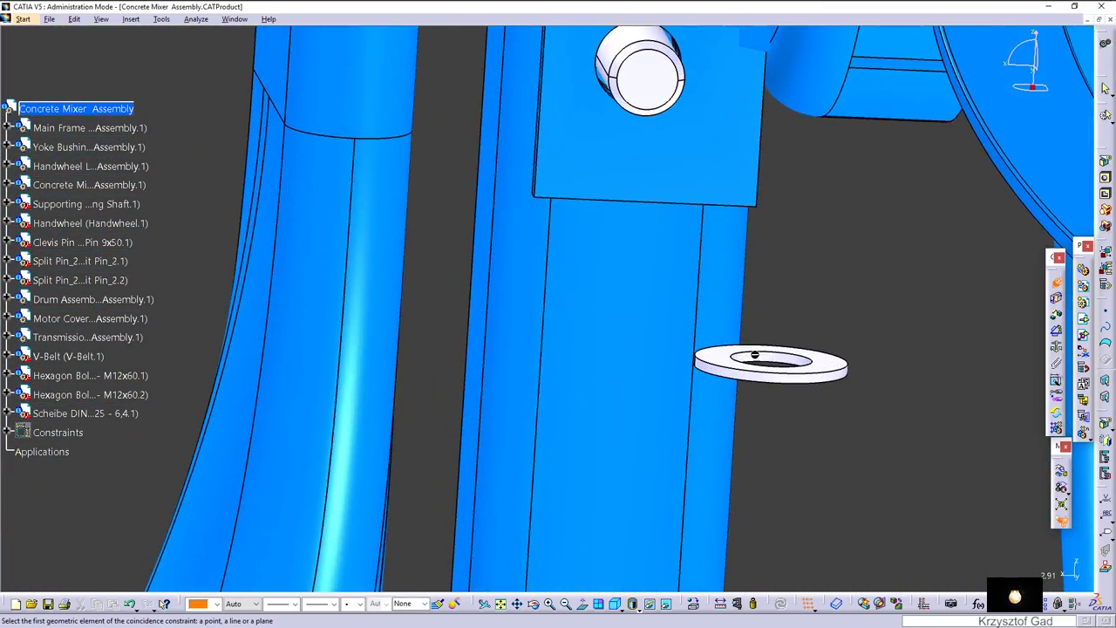
pyautogui.click(755, 354)
pyautogui.click(641, 70)
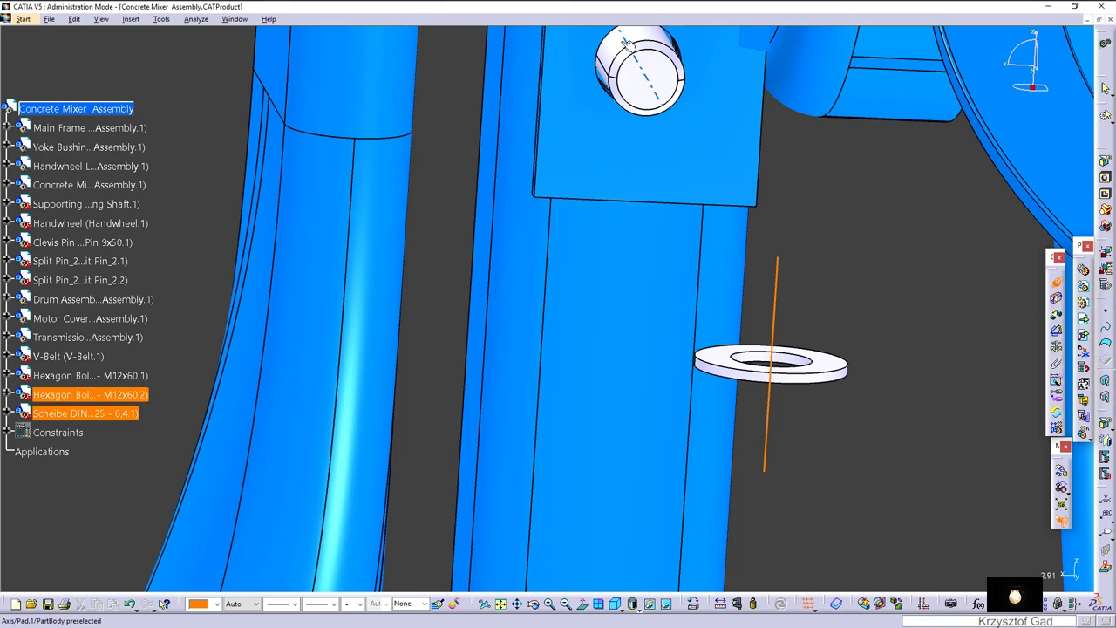
# Offset the washer face against the lock plate at 0mm, Opposite orientation, and update the assembly.
pyautogui.click(1056, 316)
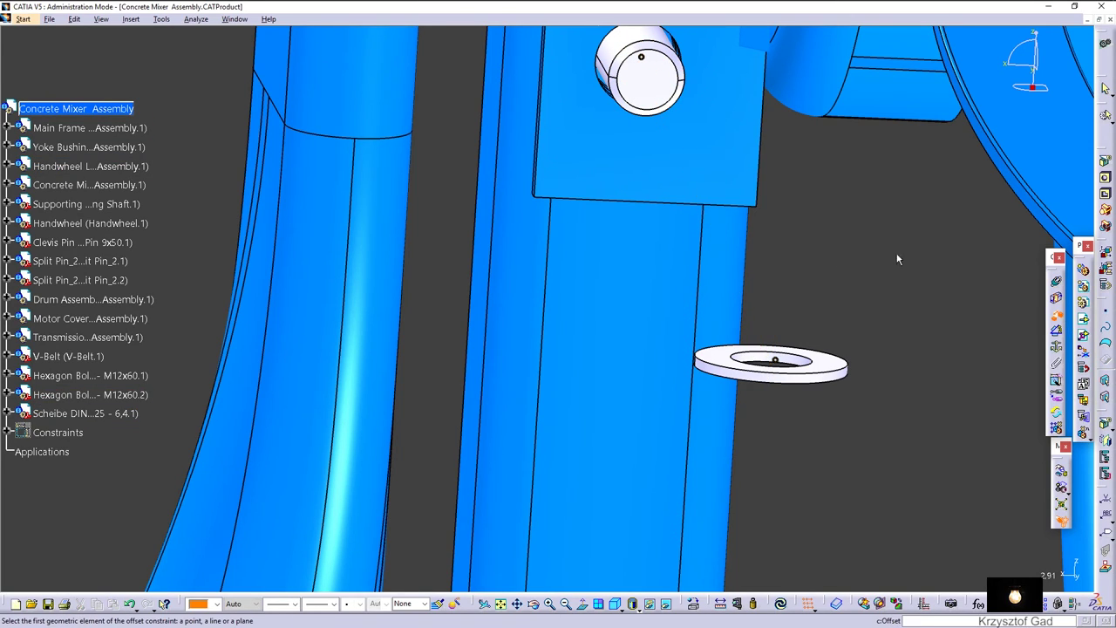
pyautogui.click(715, 148)
pyautogui.click(826, 360)
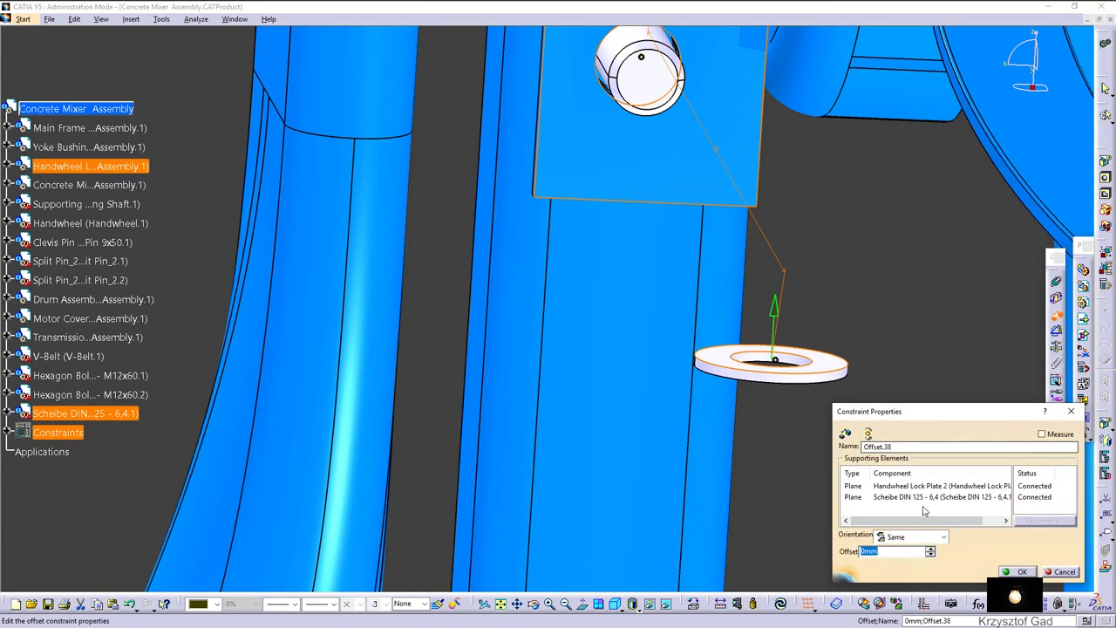
pyautogui.click(924, 536)
pyautogui.click(924, 582)
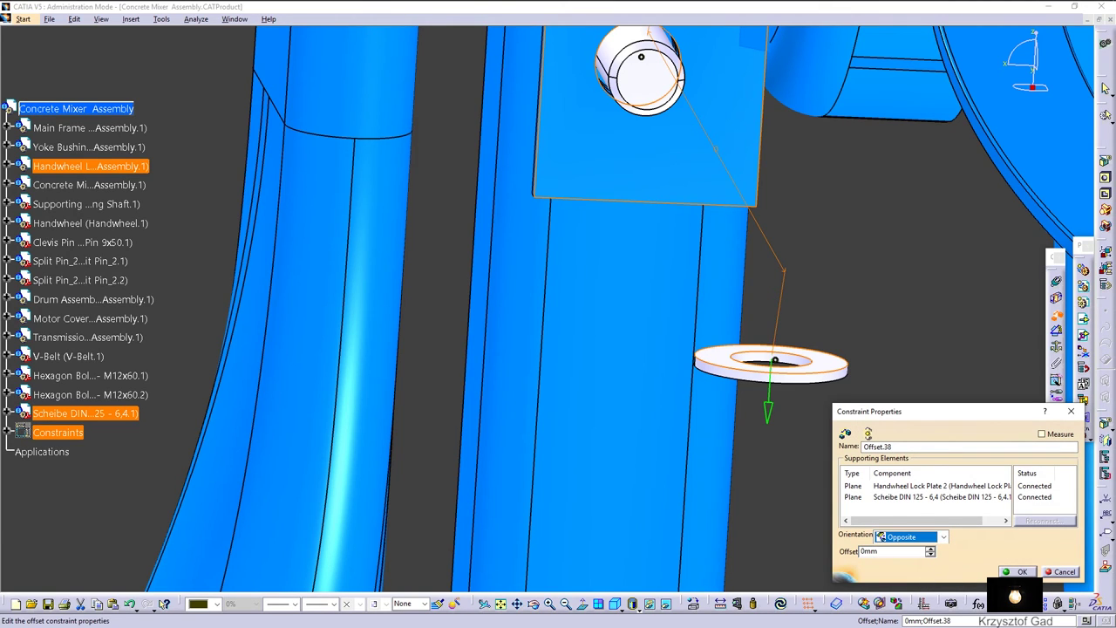
pyautogui.click(1018, 571)
pyautogui.click(781, 603)
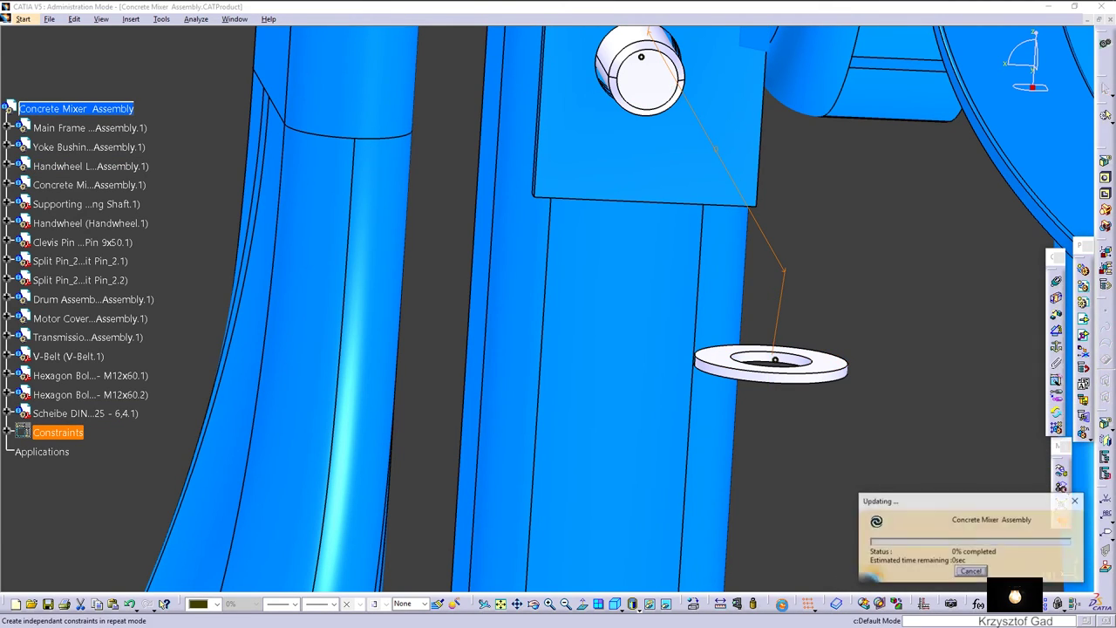
pyautogui.moveTo(775, 566); pyautogui.dragTo(776, 497, button='middle')
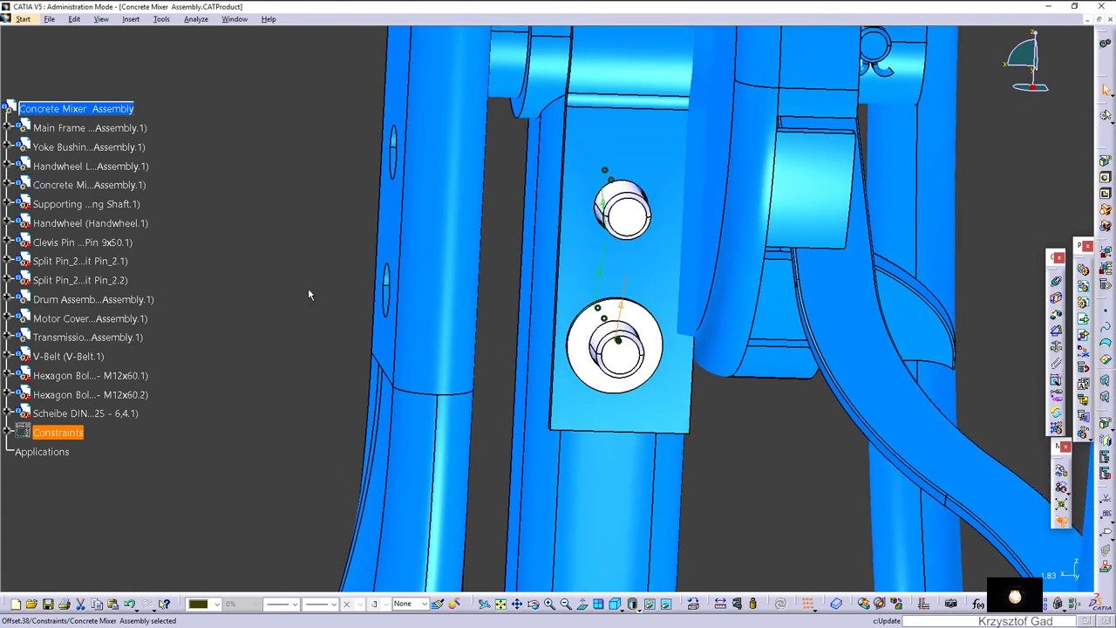
# Copy-paste a second DIN 125 washer into the assembly and move it beside the hub.
pyautogui.click(109, 413)
pyautogui.rightClick(109, 414)
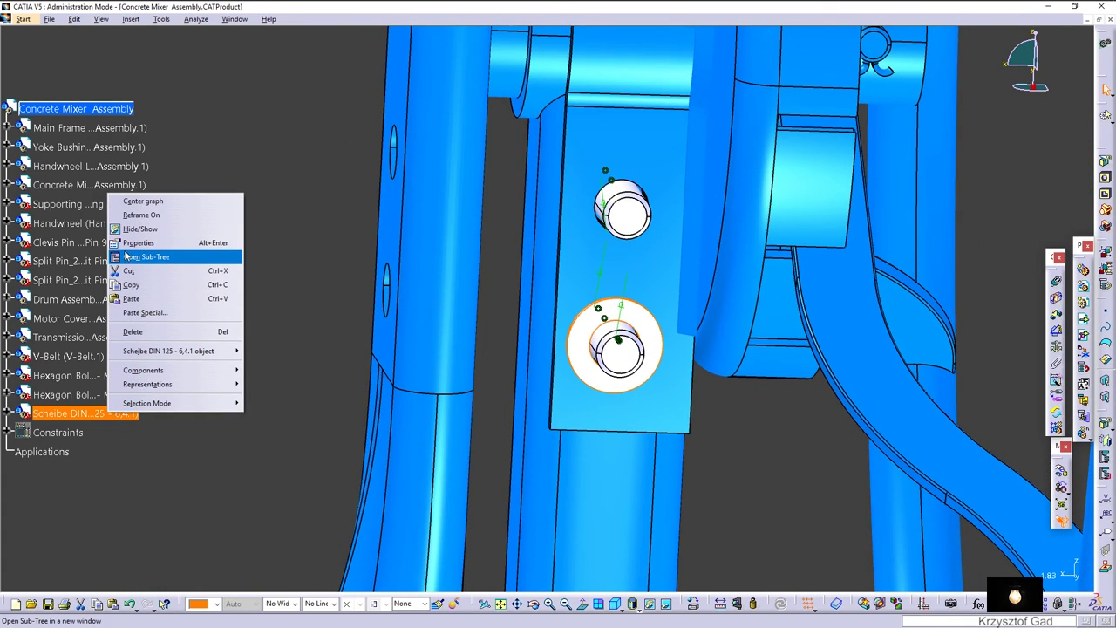
pyautogui.click(131, 284)
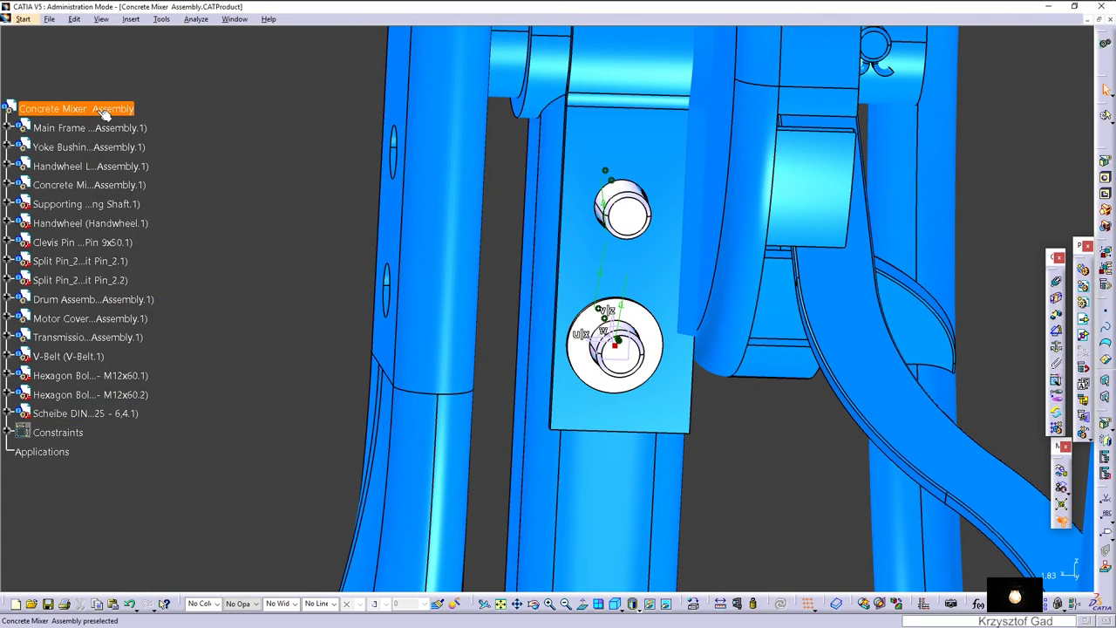
pyautogui.rightClick(96, 112)
pyautogui.click(133, 222)
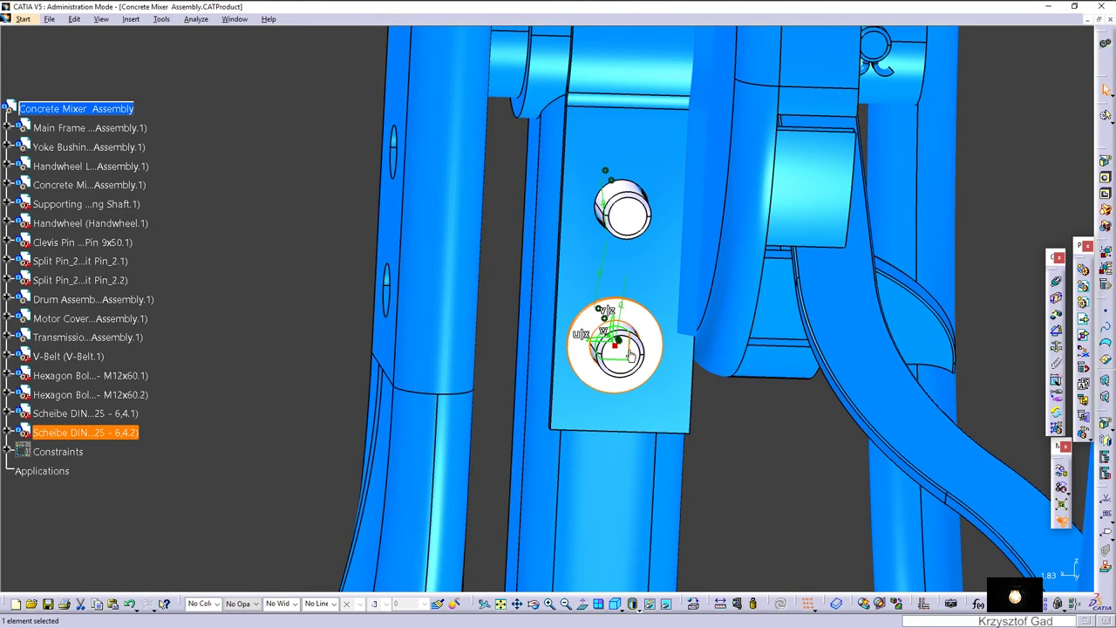
pyautogui.moveTo(615, 366); pyautogui.dragTo(520, 351)
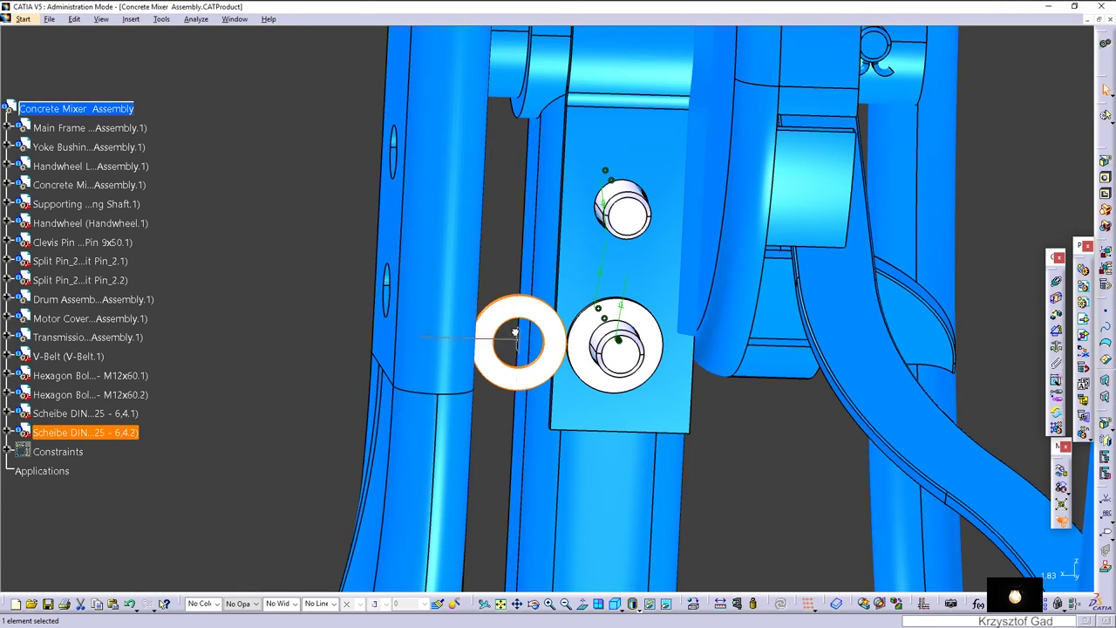
# Make the second washer's hole axis coincident with the upper bolt's axis.
pyautogui.click(1056, 280)
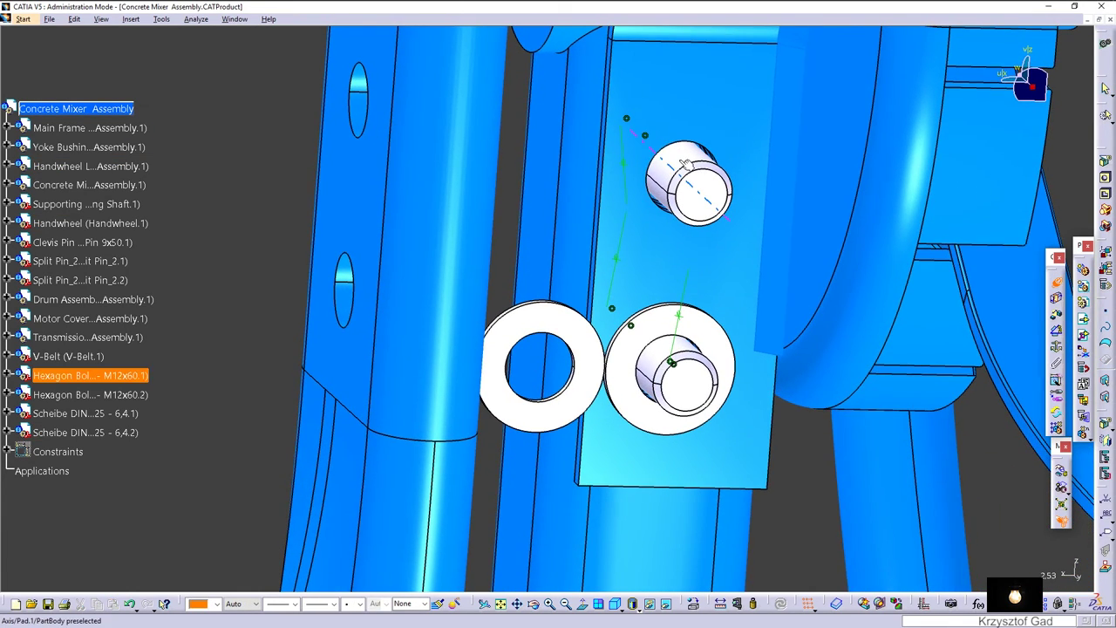
pyautogui.click(681, 187)
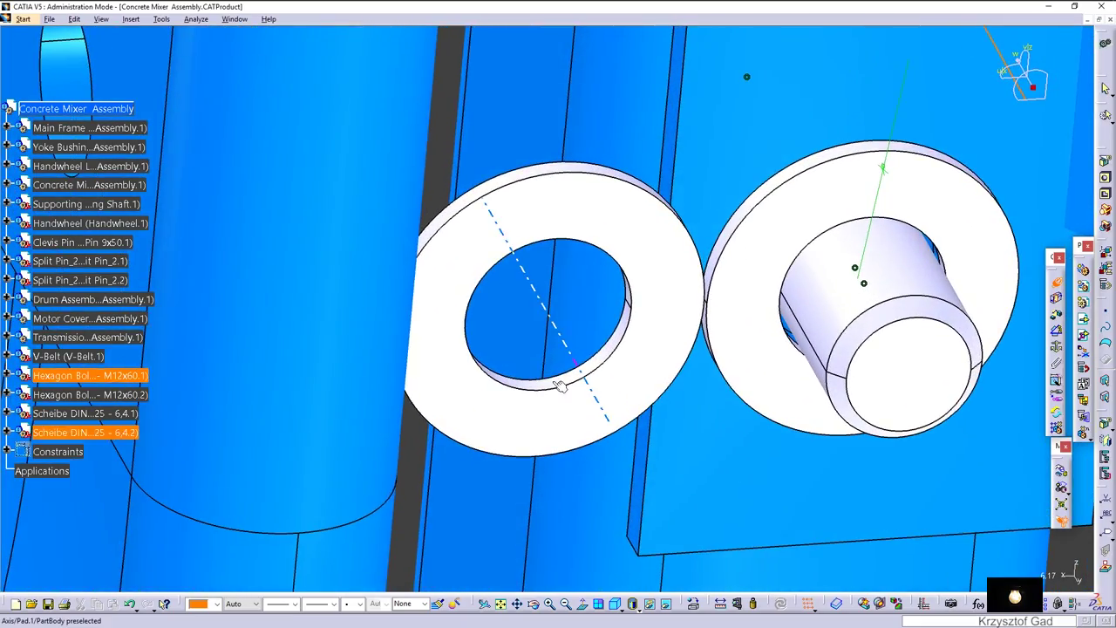
pyautogui.click(562, 385)
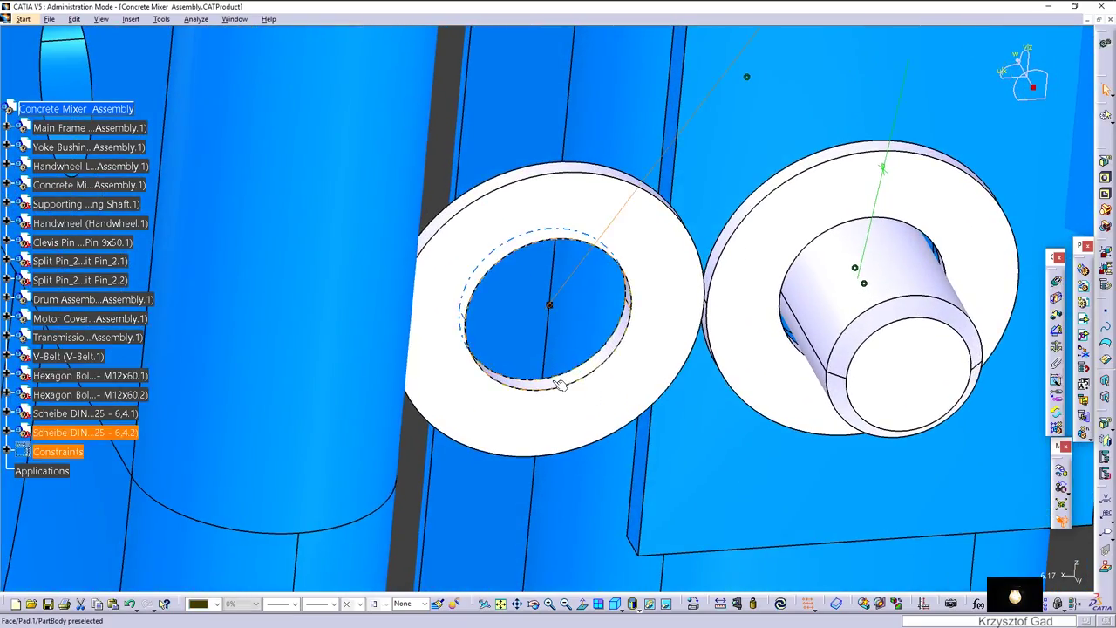
pyautogui.moveTo(695, 332); pyautogui.dragTo(1032, 311, button='middle')
# Offset the second washer face against the bracket plate at 0mm and update the assembly.
pyautogui.click(1055, 320)
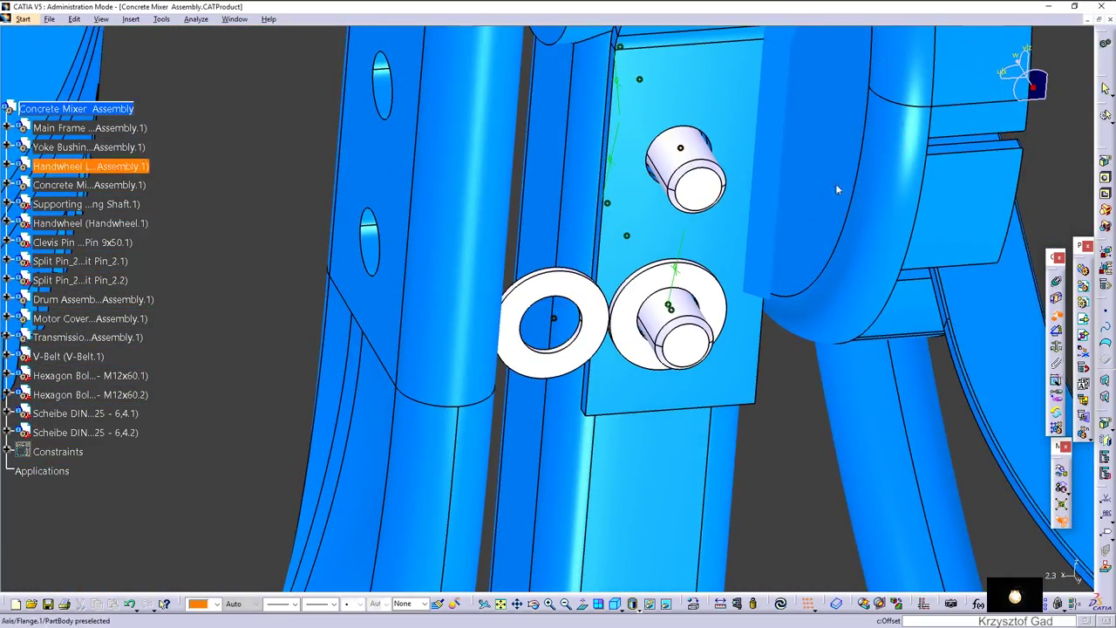
pyautogui.click(703, 128)
pyautogui.moveTo(703, 127); pyautogui.dragTo(782, 294, button='middle')
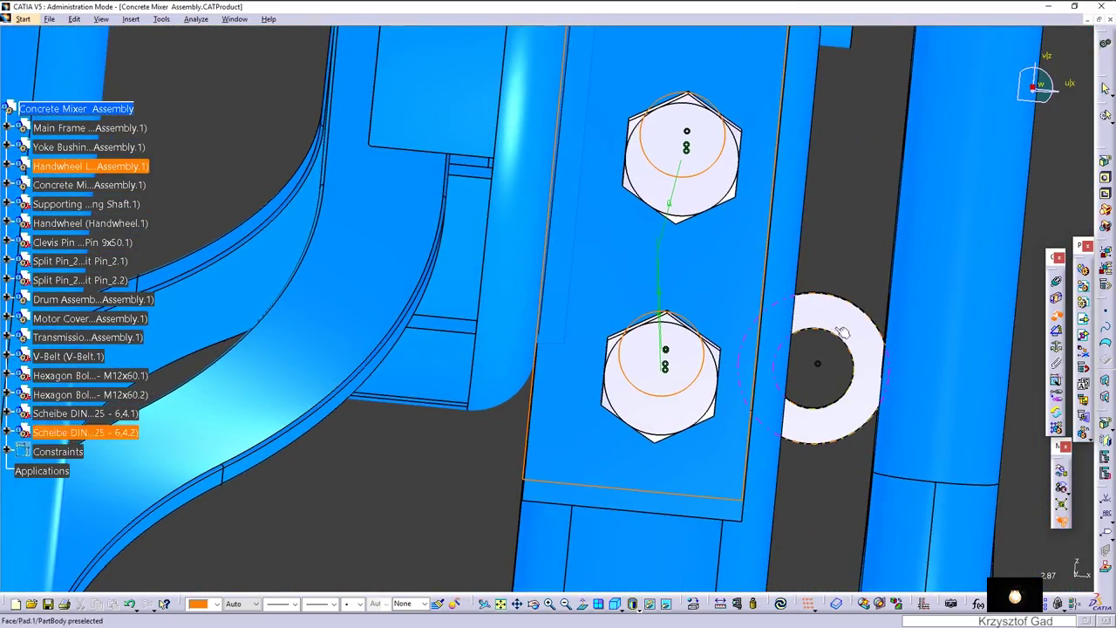
pyautogui.click(840, 327)
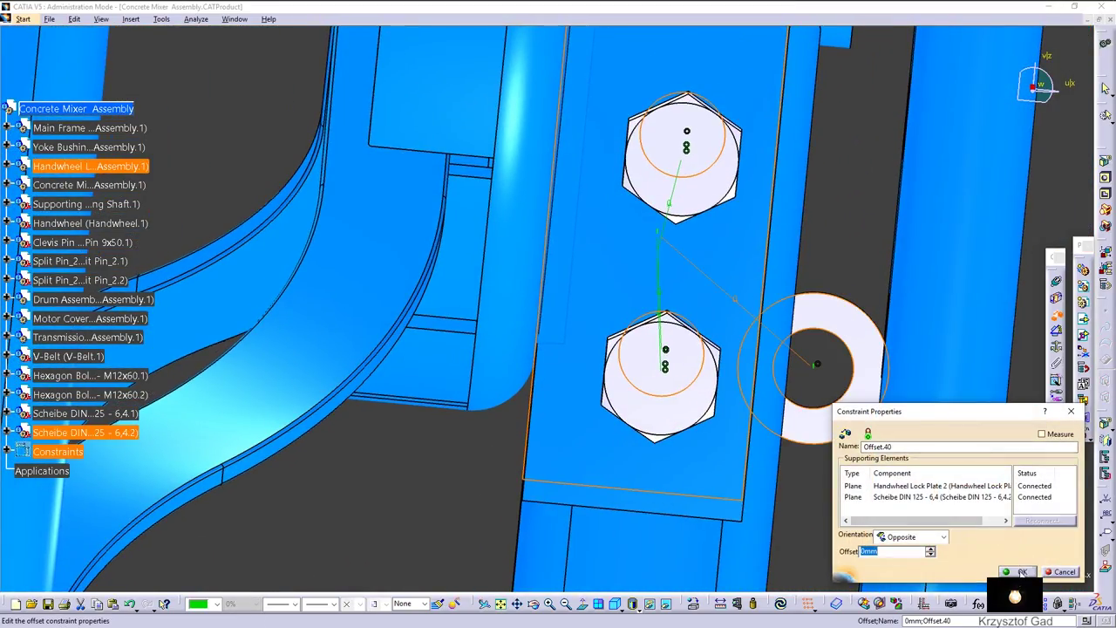
pyautogui.click(1022, 571)
pyautogui.moveTo(1021, 571); pyautogui.dragTo(1067, 571, button='middle')
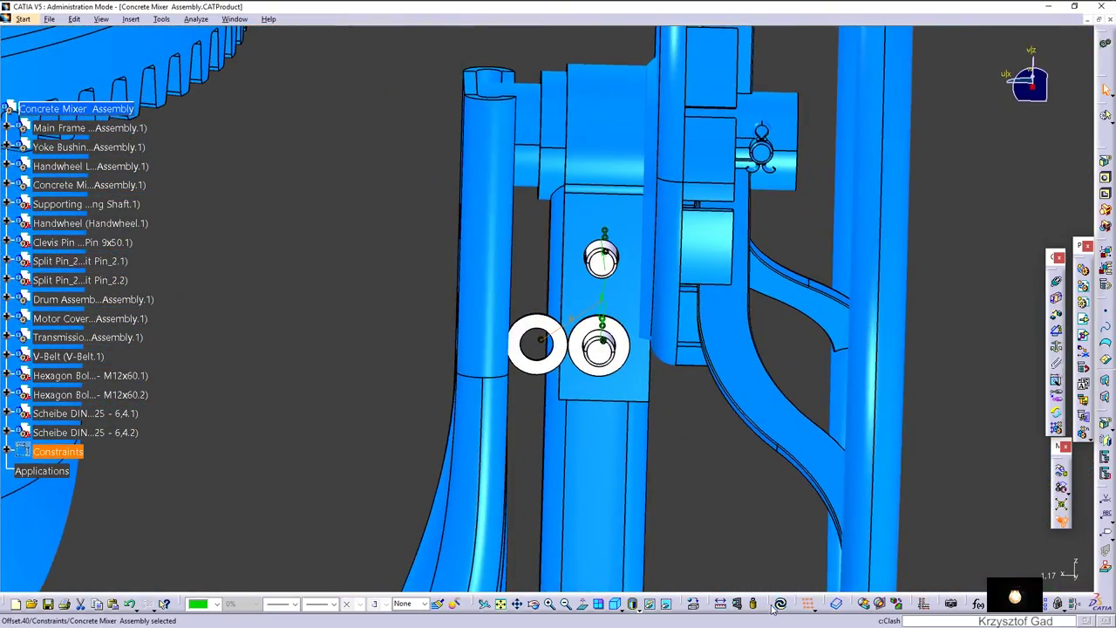
pyautogui.click(781, 603)
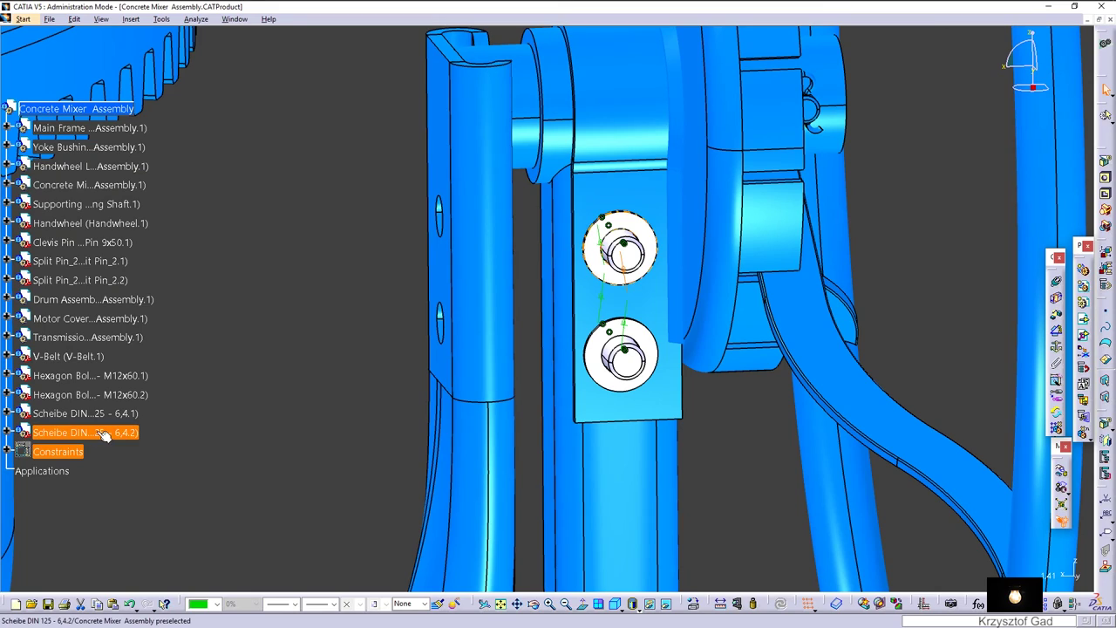
# Replace 'Scheibe' with 'Washer' in both washers' part number, giving 'Washer DIN 125 - 6,4'.
pyautogui.click(103, 434)
pyautogui.keyDown('ctrl'); pyautogui.click(104, 415); pyautogui.keyUp('ctrl')
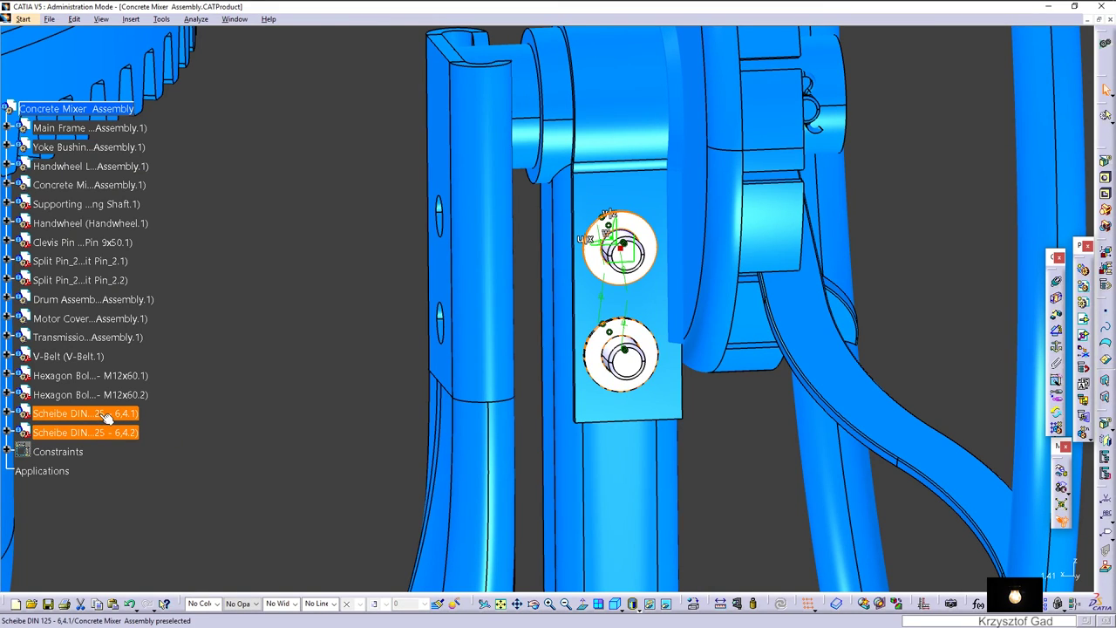
pyautogui.rightClick(104, 418)
pyautogui.click(131, 237)
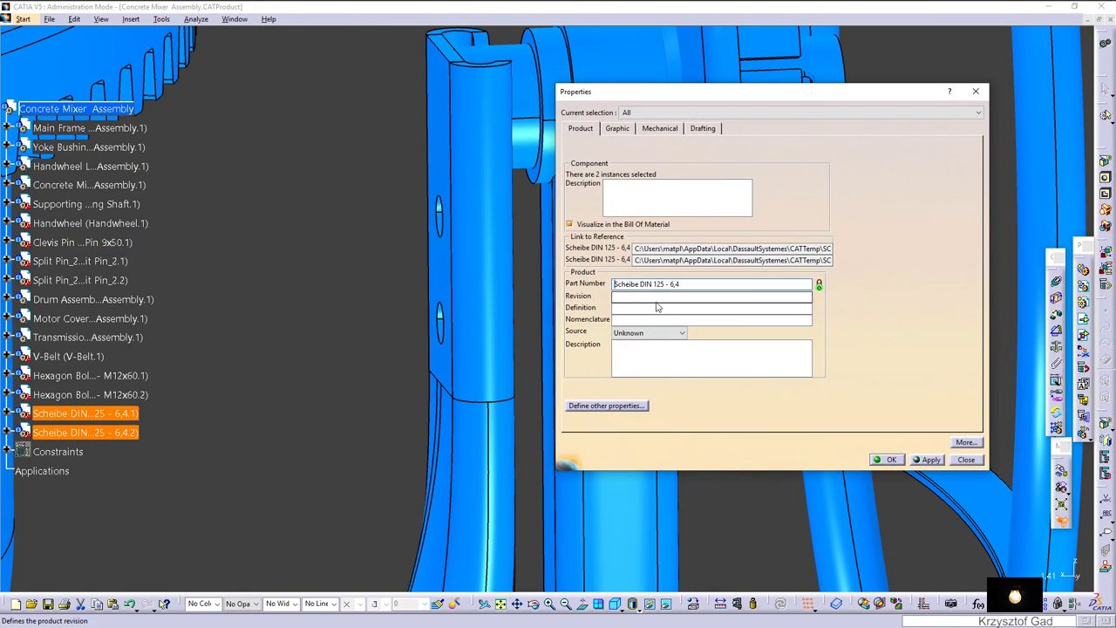
pyautogui.doubleClick(626, 284)
pyautogui.write('W')
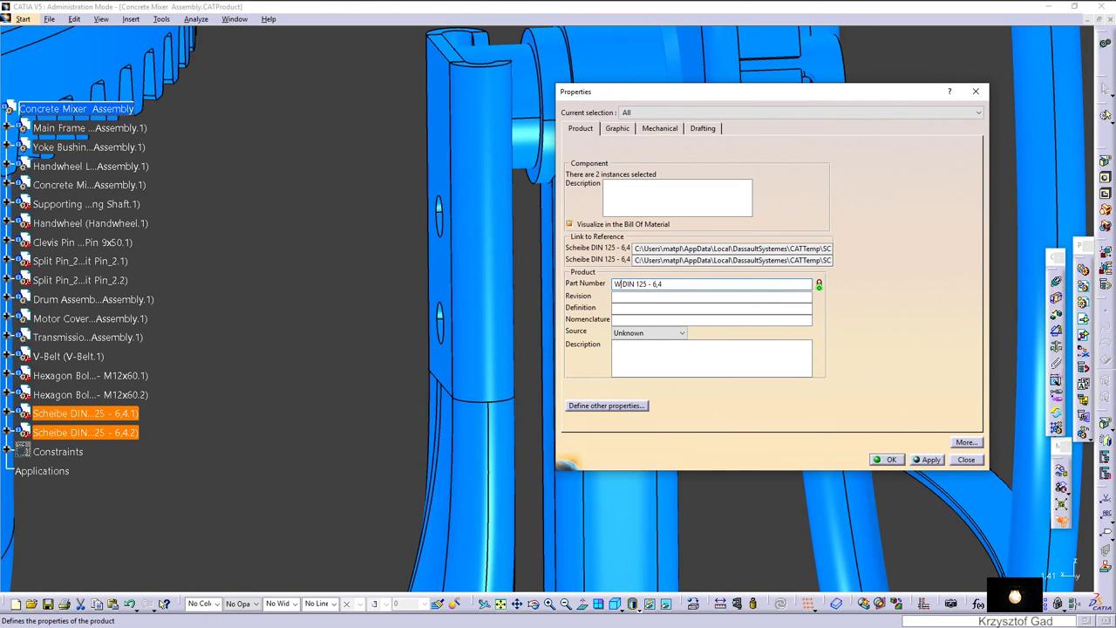
pyautogui.write('asher')
pyautogui.press('Return')
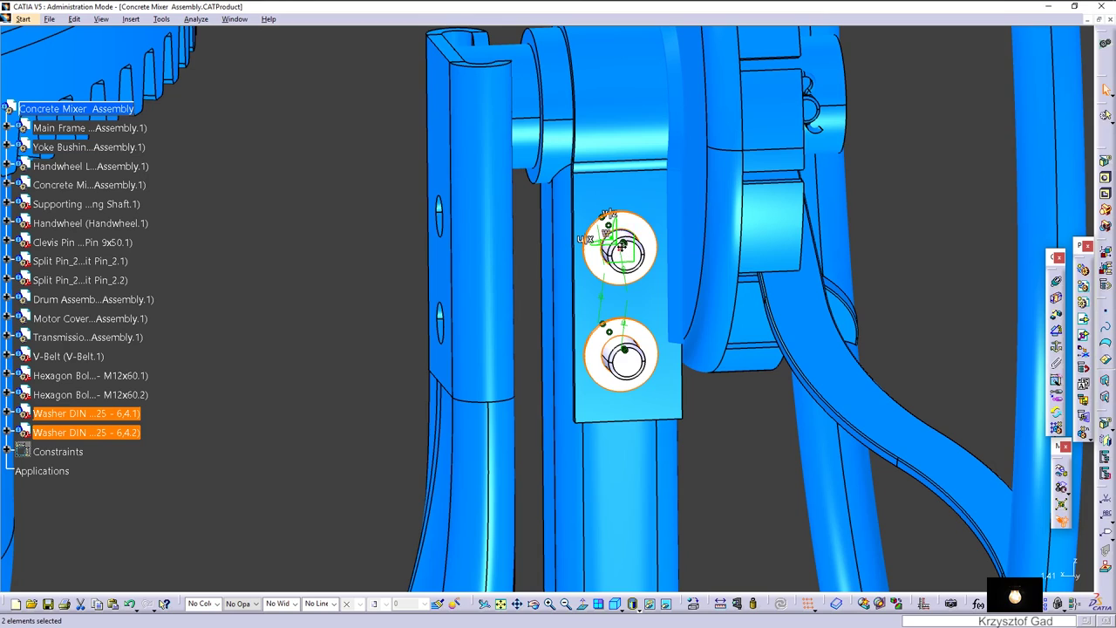
pyautogui.click(930, 194)
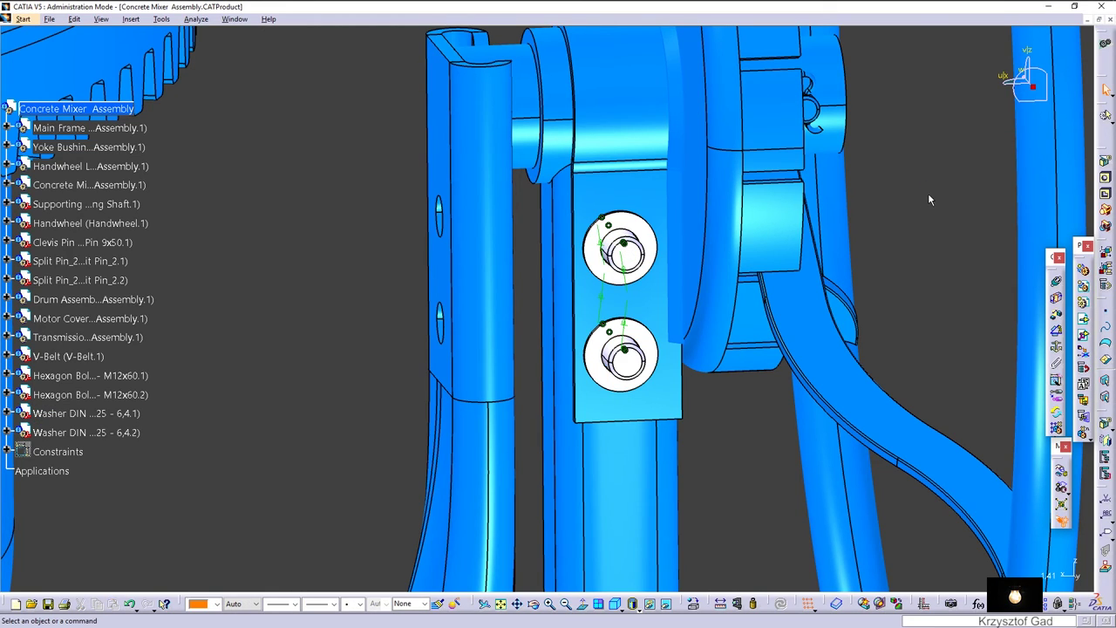
# In the catalog, browse from the root to Verbindungselemente > Muttern > Sechskantmuttern.
pyautogui.click(836, 610)
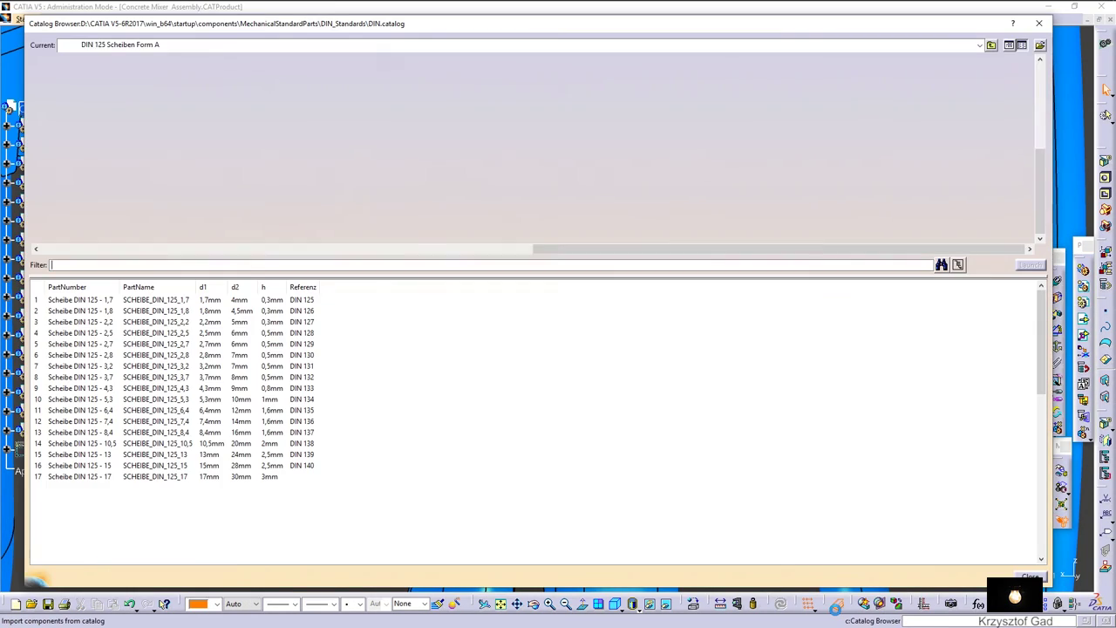
pyautogui.click(991, 45)
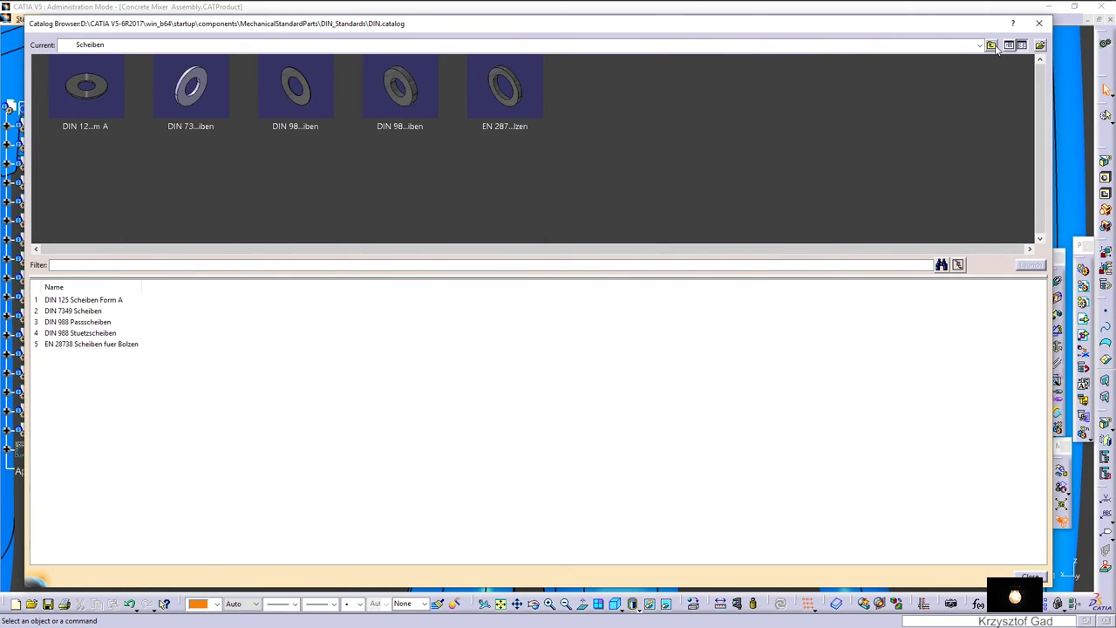
pyautogui.click(991, 45)
pyautogui.click(991, 45)
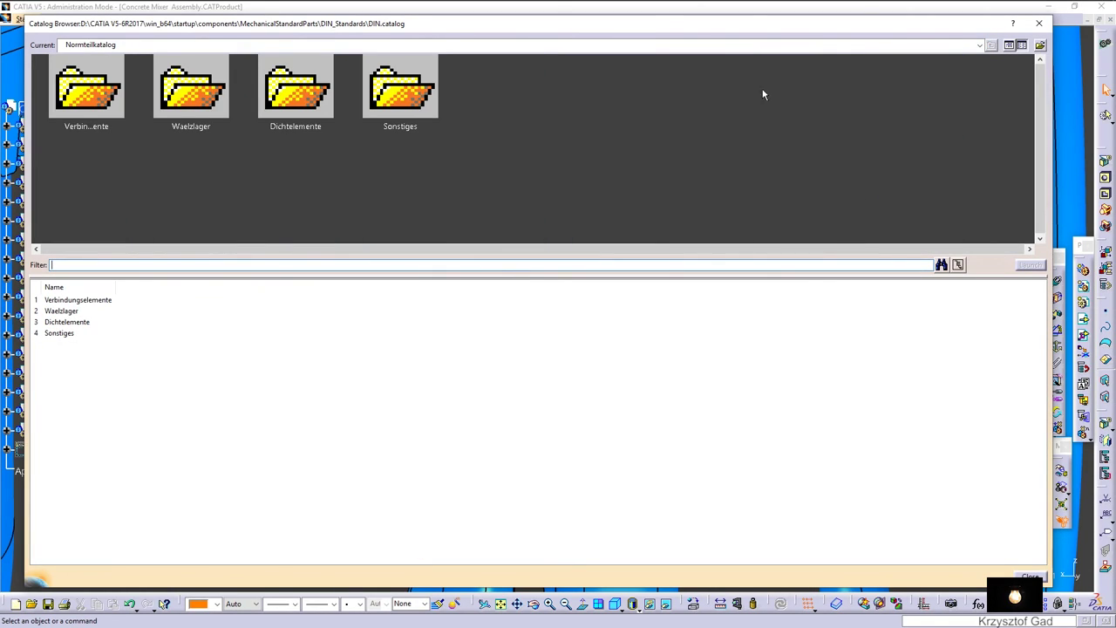
pyautogui.doubleClick(109, 98)
pyautogui.doubleClick(191, 96)
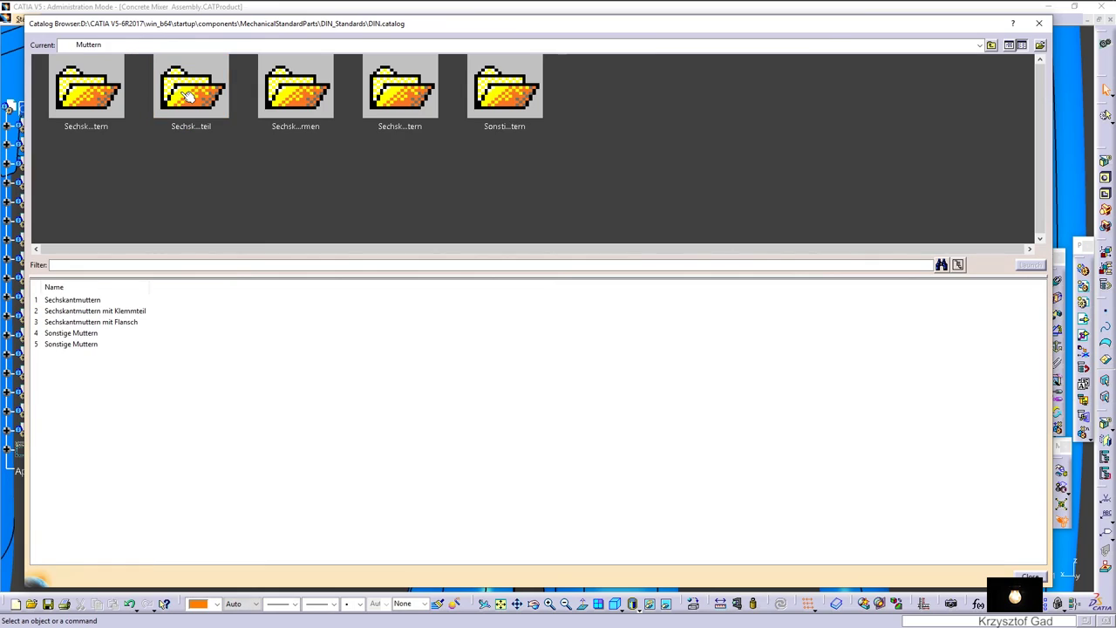
pyautogui.doubleClick(87, 91)
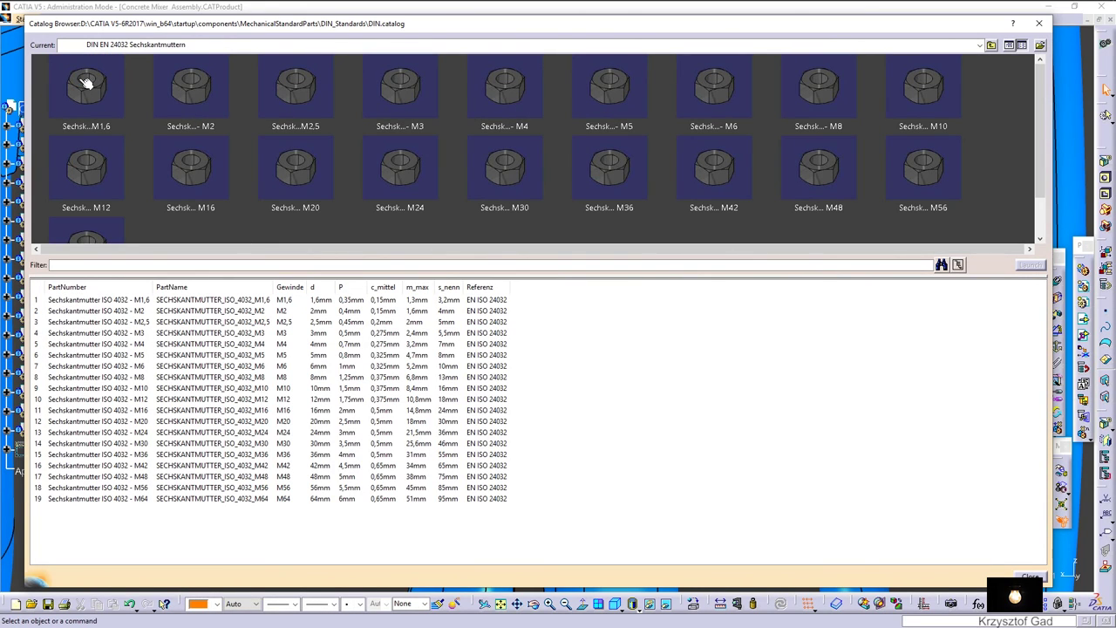
# Insert the M12 ISO 4032 hex nut into the assembly and close the catalog.
pyautogui.click(196, 403)
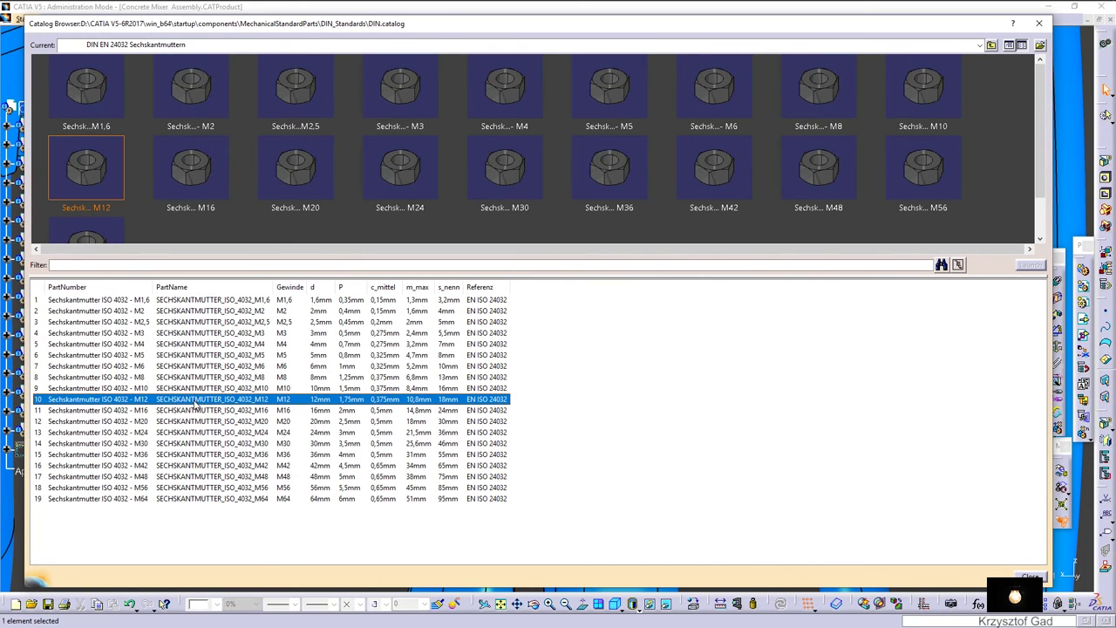
pyautogui.doubleClick(196, 403)
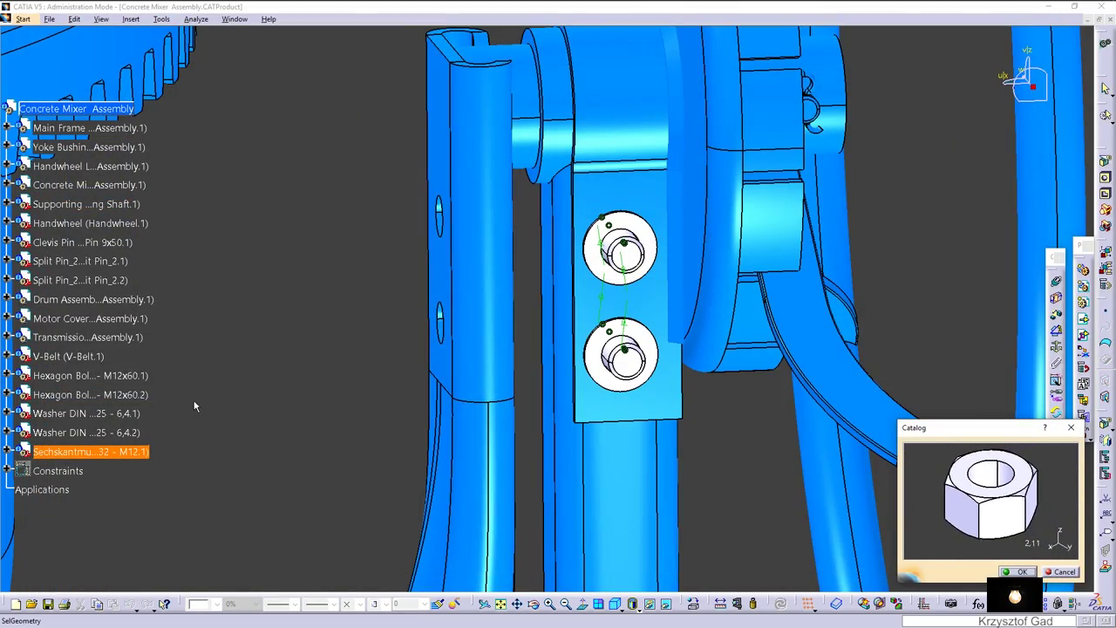
pyautogui.click(1019, 571)
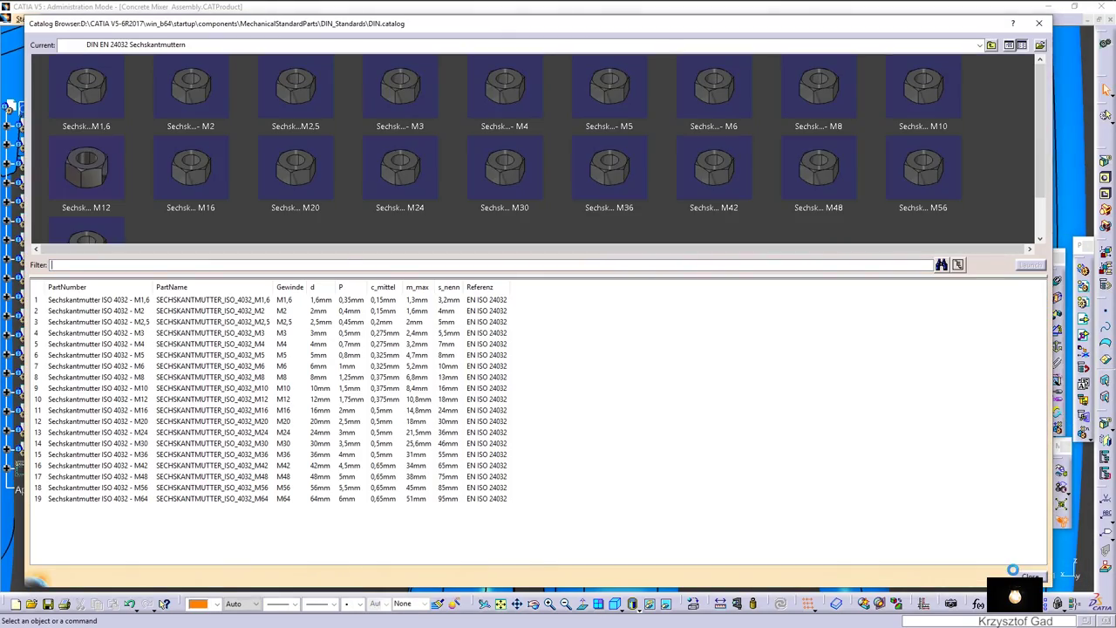
pyautogui.click(1027, 576)
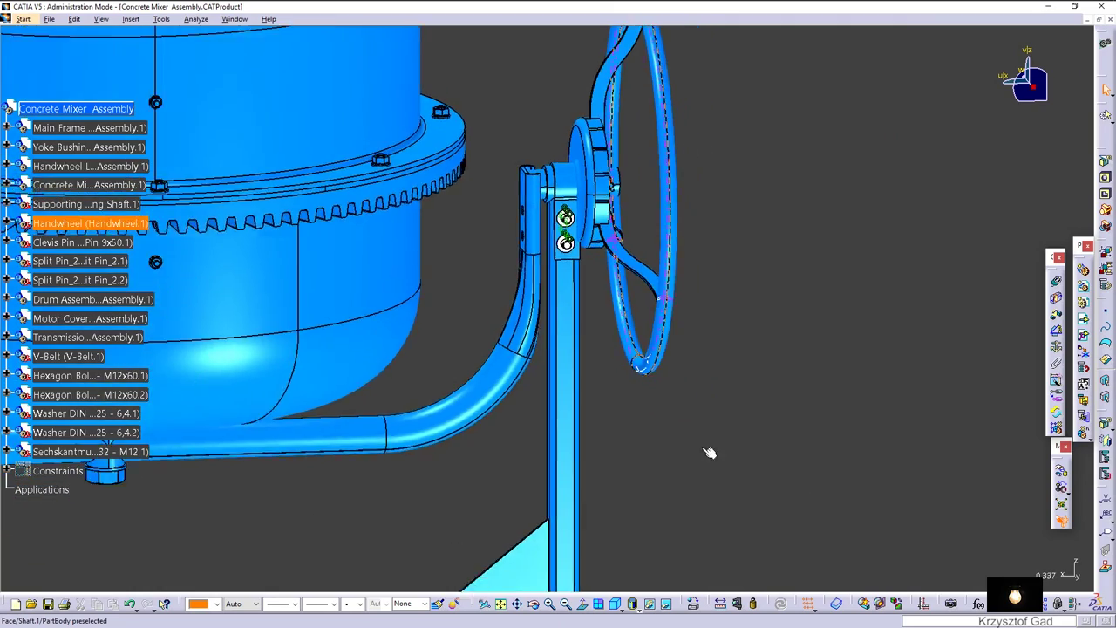
# Make the M12 nut's hole axis coincident with the lower bolt's axis.
pyautogui.moveTo(1031, 86)
pyautogui.mouseDown()
pyautogui.moveTo(576, 493)
pyautogui.moveTo(596, 171)
pyautogui.moveTo(599, 187)
pyautogui.mouseUp()
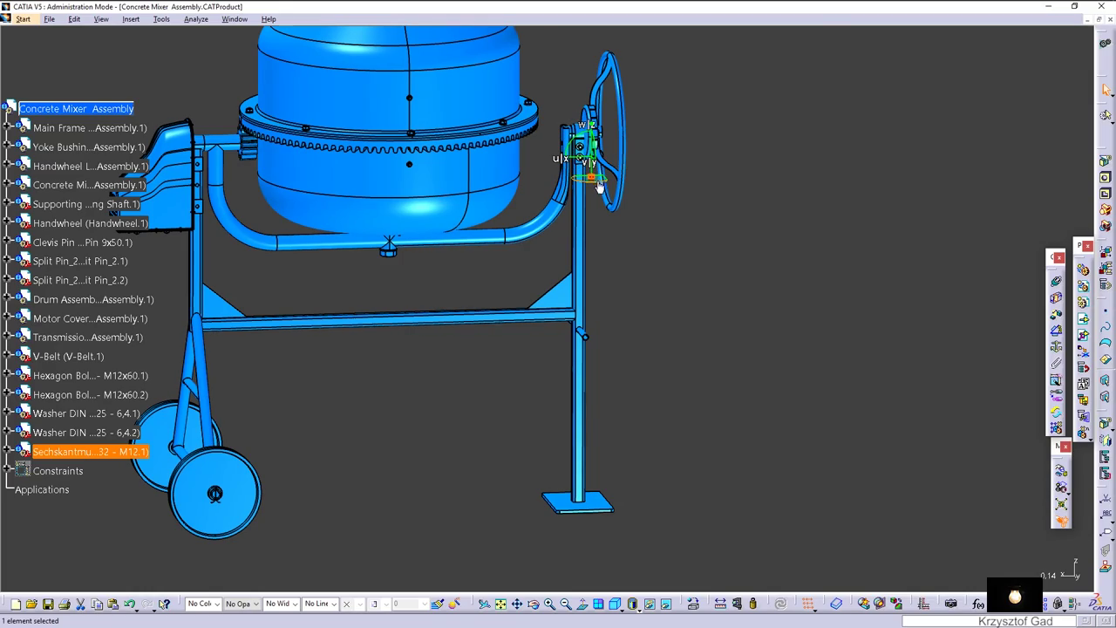
pyautogui.moveTo(662, 254); pyautogui.dragTo(676, 257)
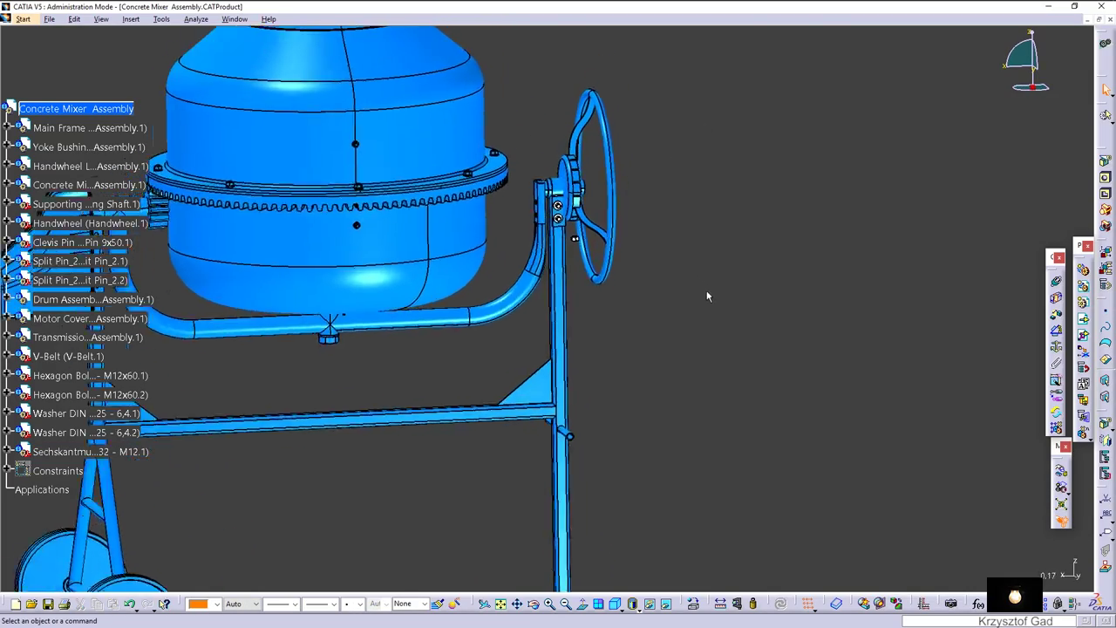
pyautogui.moveTo(677, 257)
pyautogui.keyDown('ctrl'); pyautogui.mouseDown(button='middle')
pyautogui.moveTo(916, 290)
pyautogui.moveTo(1027, 279)
pyautogui.mouseUp(button='middle'); pyautogui.keyUp('ctrl')
pyautogui.click(1054, 280)
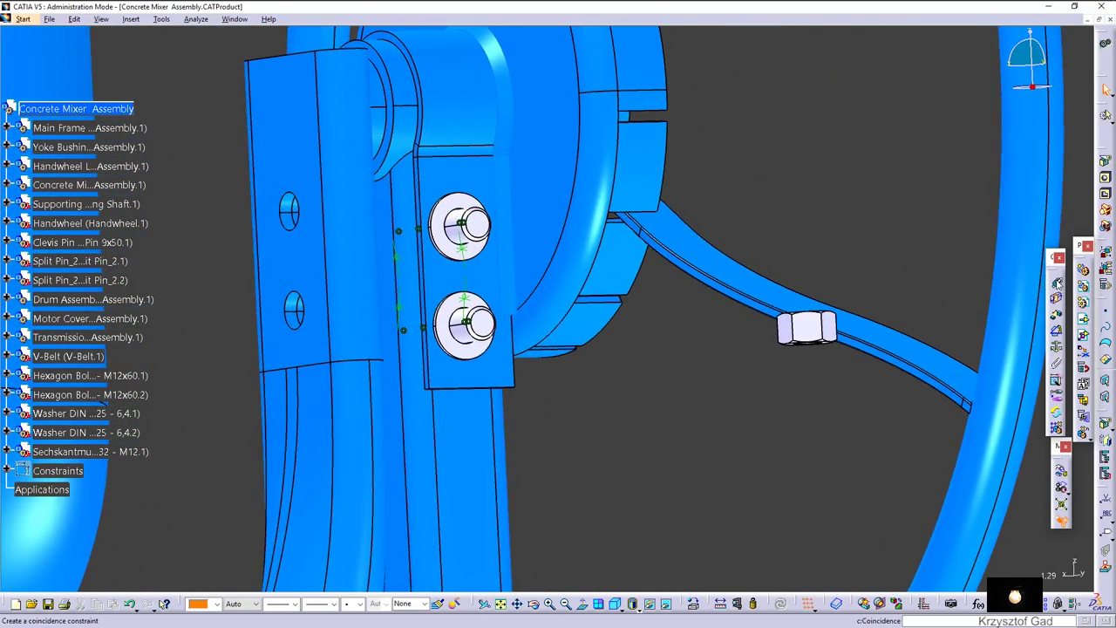
pyautogui.moveTo(912, 381)
pyautogui.mouseDown(button='middle')
pyautogui.moveTo(847, 307)
pyautogui.moveTo(898, 344)
pyautogui.moveTo(665, 391)
pyautogui.moveTo(902, 235)
pyautogui.mouseUp(button='middle')
pyautogui.click(902, 340)
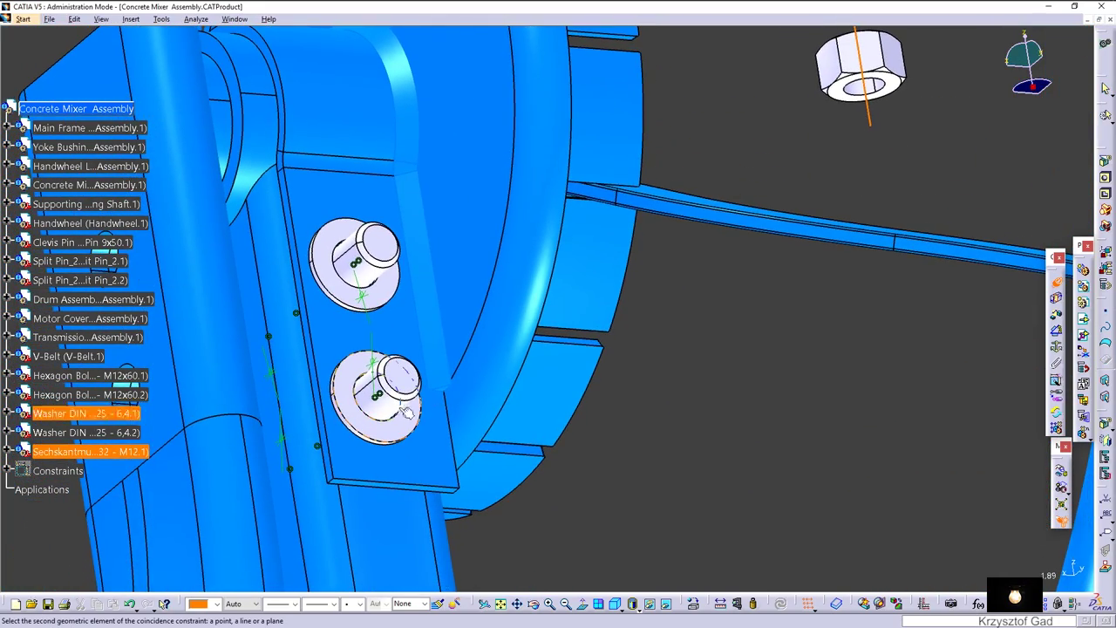
pyautogui.click(903, 236)
# Offset the nut against the washer face at 0mm, Opposite orientation, and update the assembly.
pyautogui.click(1052, 316)
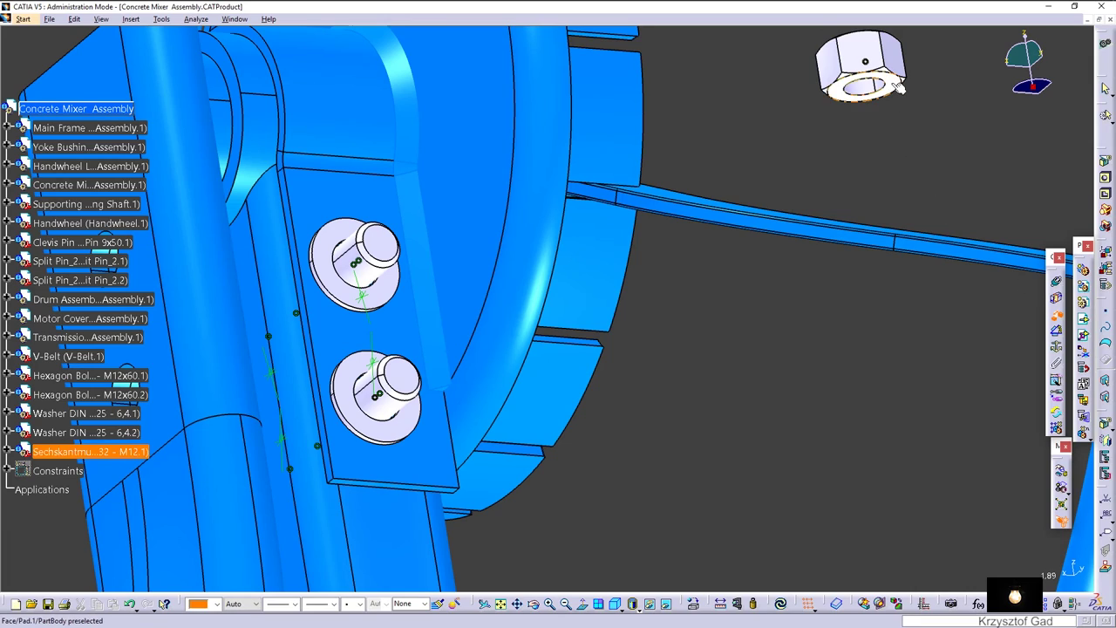
pyautogui.click(418, 396)
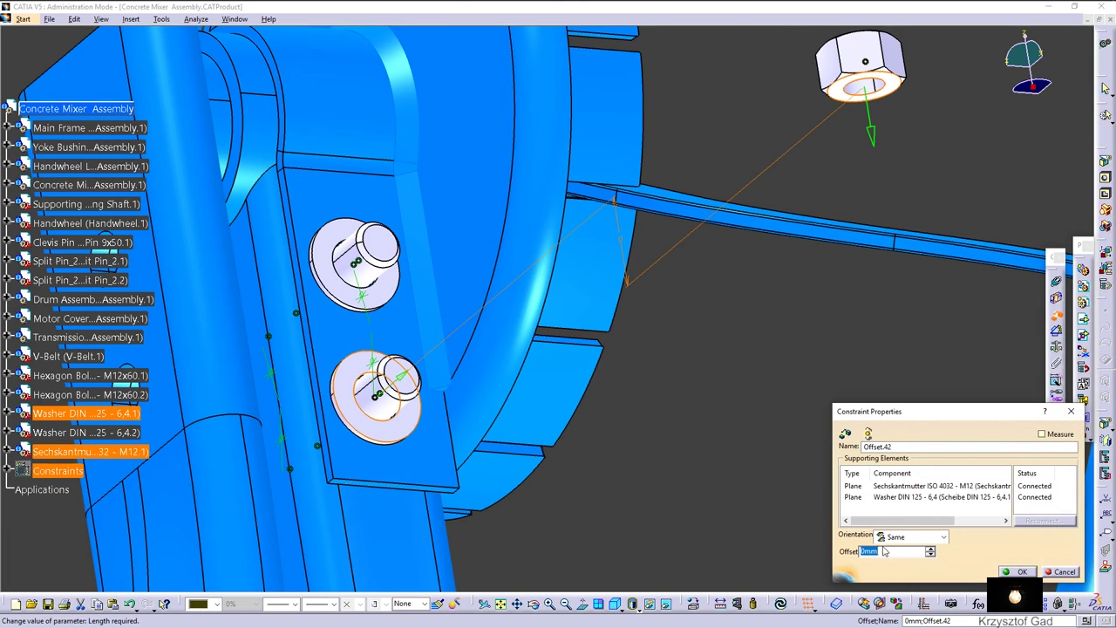
pyautogui.click(907, 536)
pyautogui.click(908, 573)
pyautogui.press('Return')
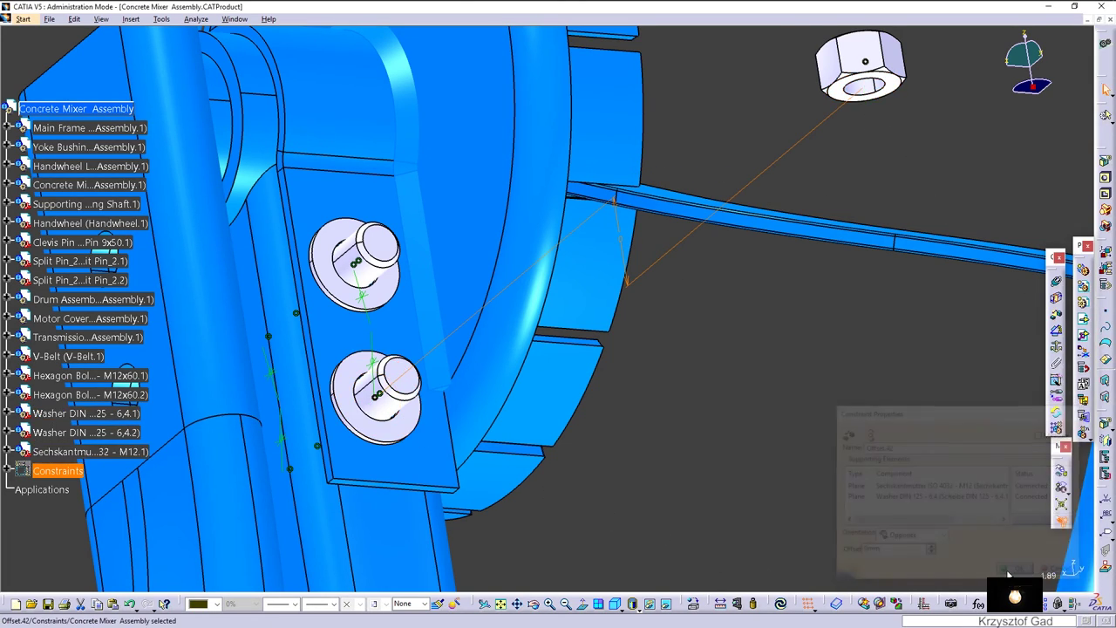
pyautogui.click(782, 604)
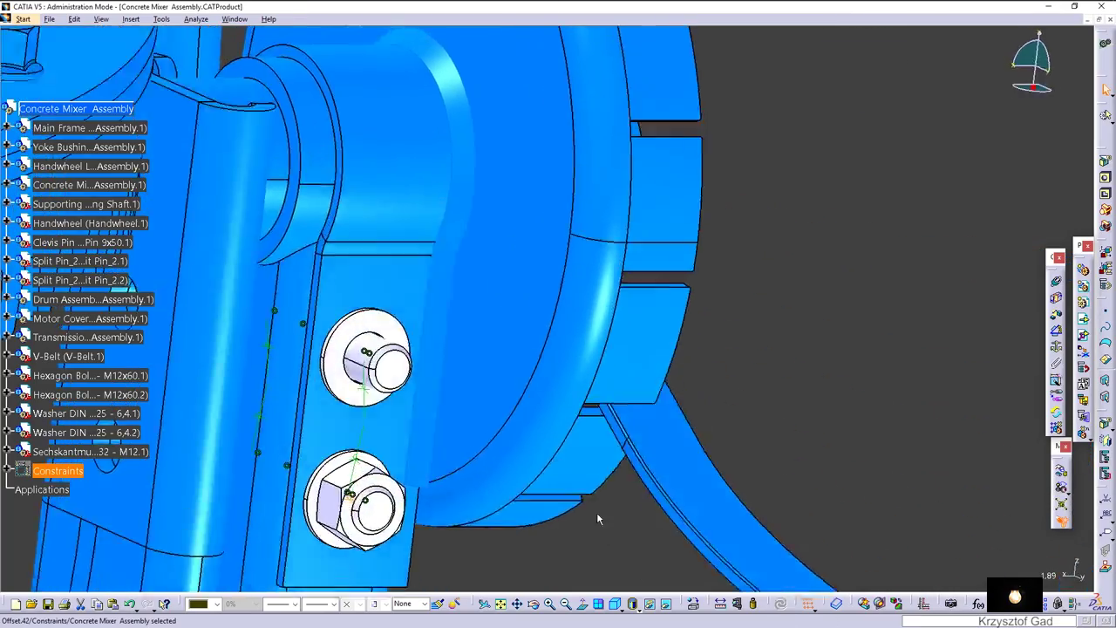
pyautogui.moveTo(596, 512)
pyautogui.mouseDown(button='middle')
pyautogui.moveTo(558, 495)
pyautogui.moveTo(108, 455)
pyautogui.mouseUp(button='middle')
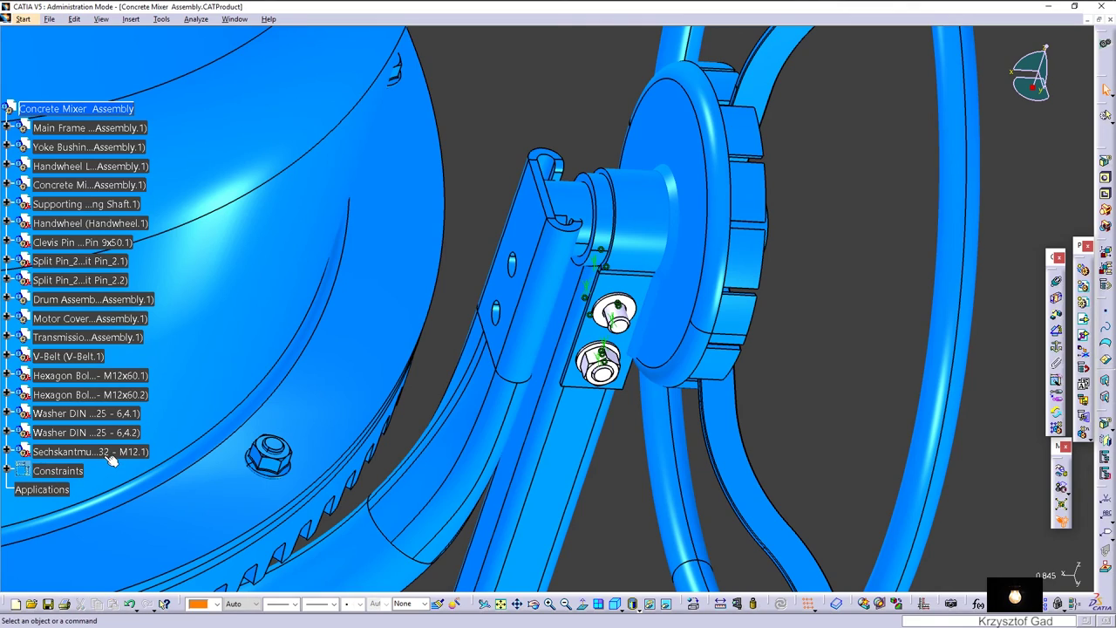
# Paste a copy of the M12 hex nut under the root assembly and move it aside.
pyautogui.click(108, 455)
pyautogui.rightClick(108, 455)
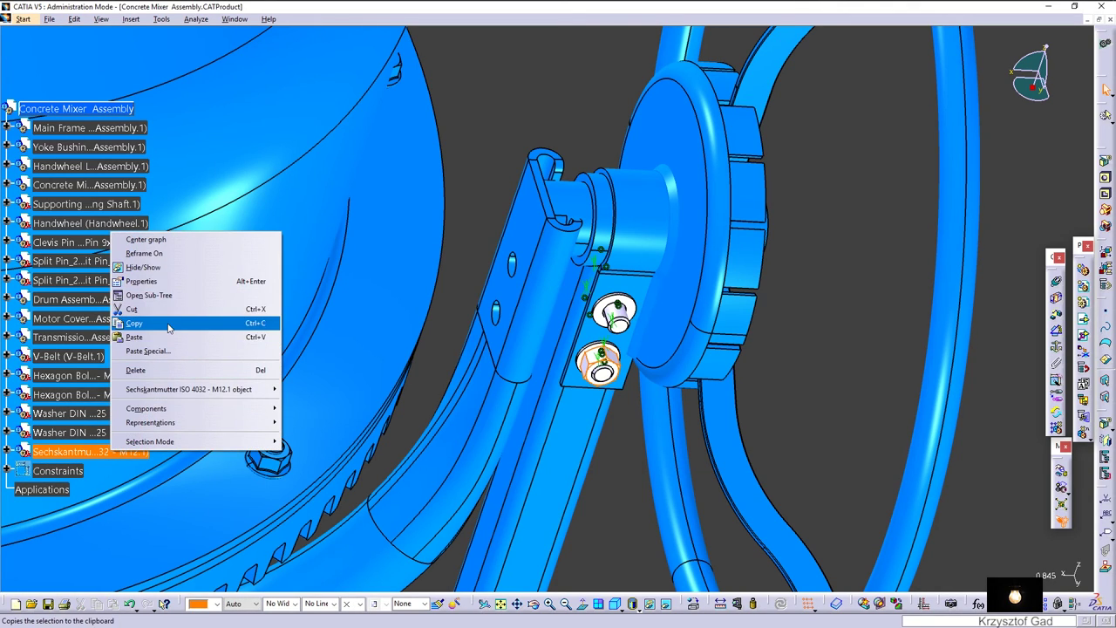
pyautogui.click(139, 323)
pyautogui.click(98, 108)
pyautogui.rightClick(98, 108)
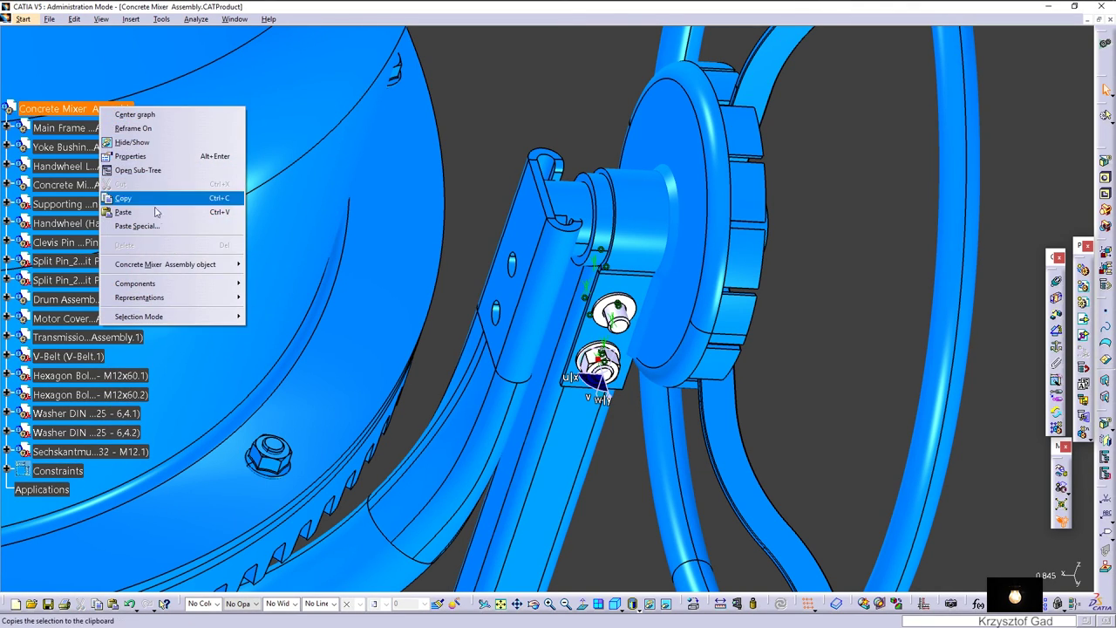
pyautogui.click(168, 215)
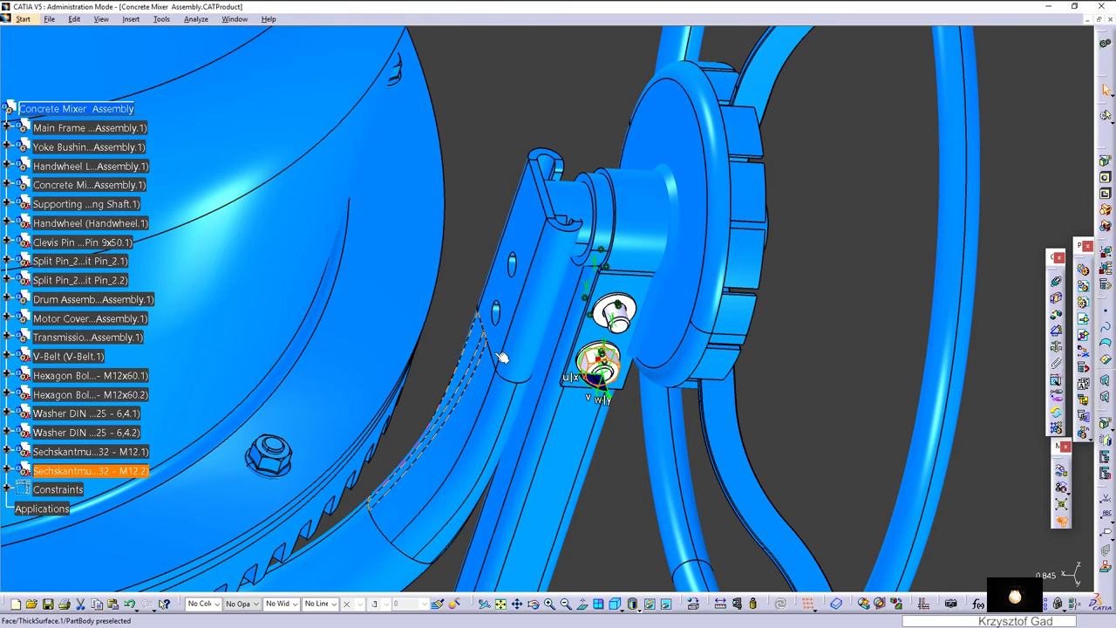
pyautogui.moveTo(603, 365); pyautogui.dragTo(554, 371)
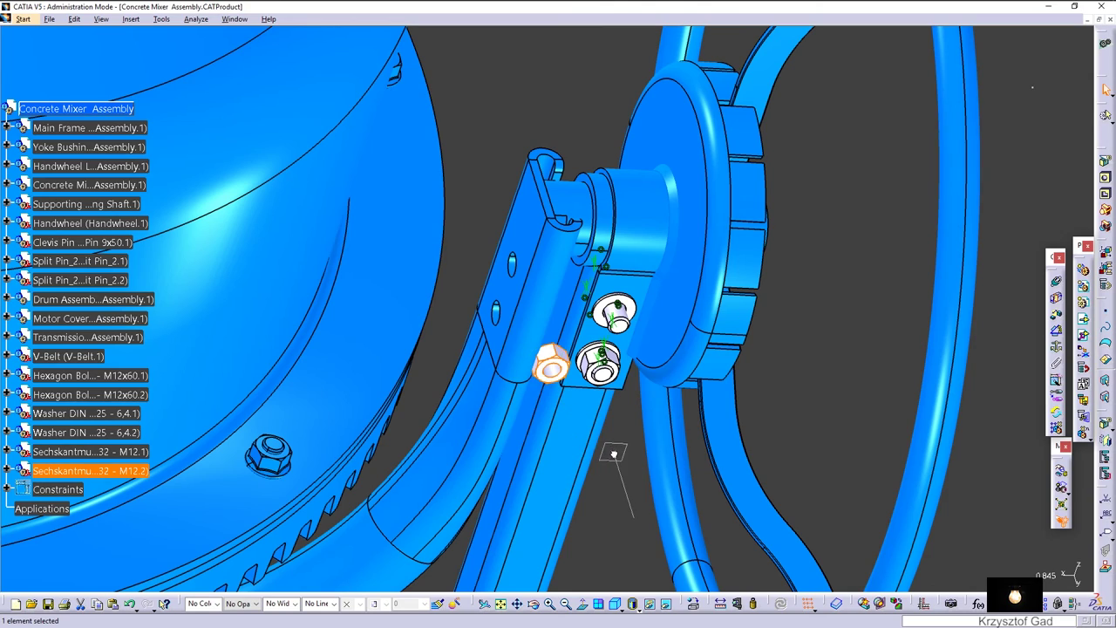
pyautogui.click(790, 336)
# Constrain the new nut coaxial with the washer and offset against its face, then update.
pyautogui.click(1055, 281)
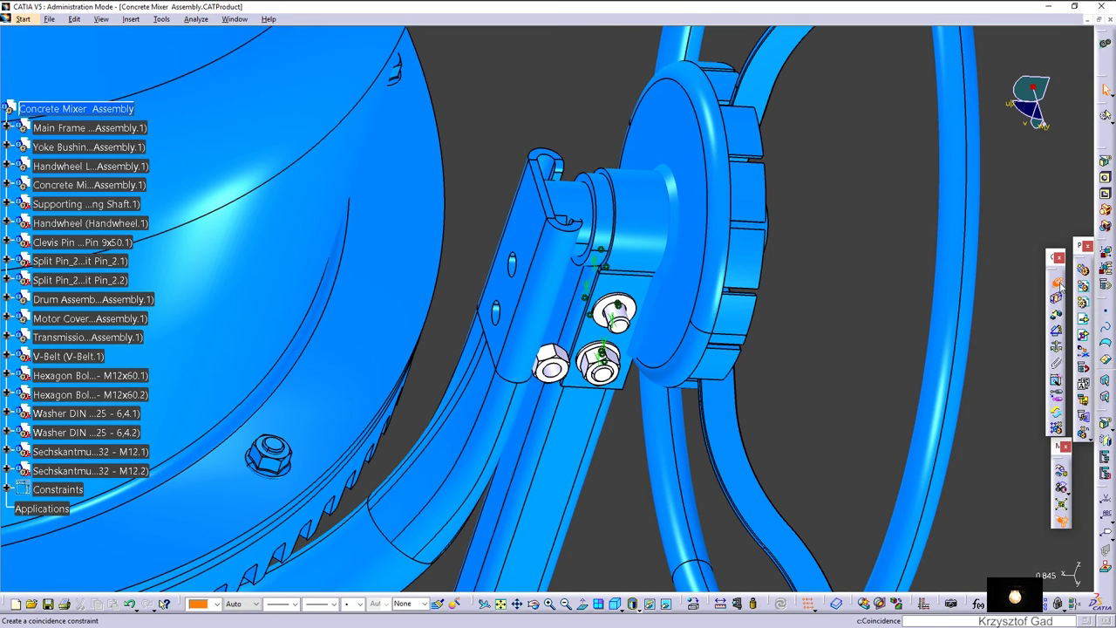
pyautogui.scroll(3, 808, 344)
pyautogui.click(623, 309)
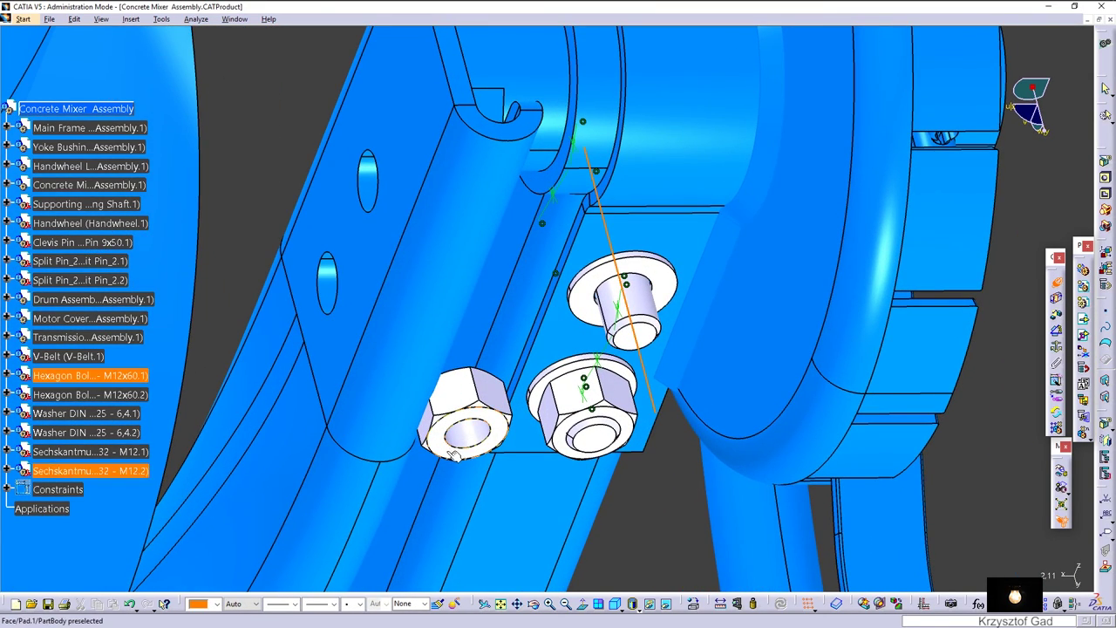
pyautogui.click(466, 435)
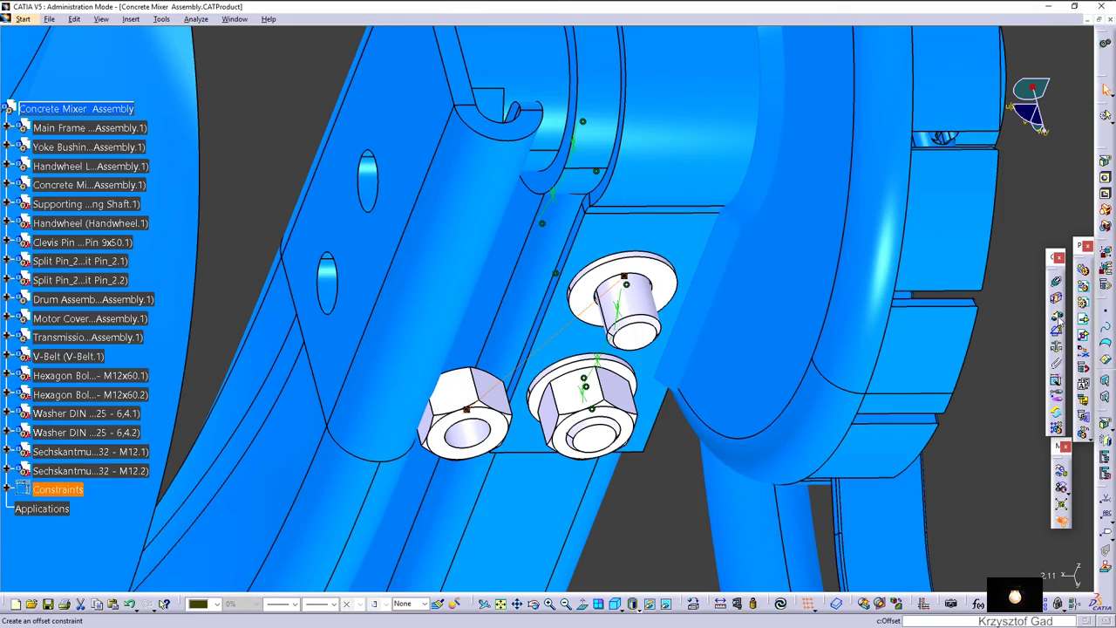
pyautogui.moveTo(663, 281); pyautogui.dragTo(616, 179, button='middle')
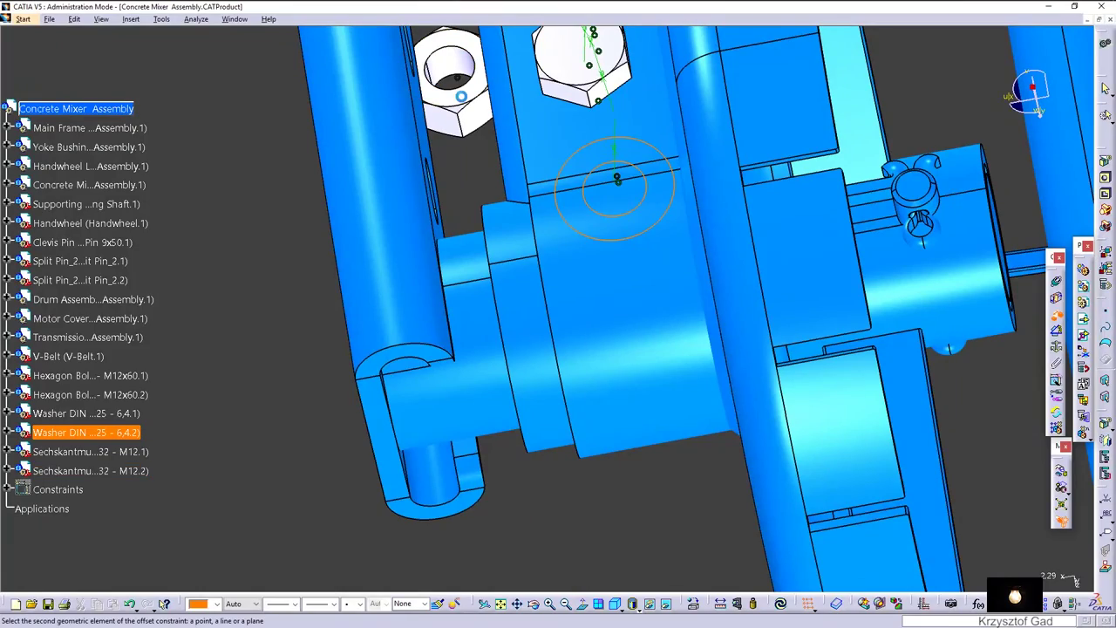
pyautogui.click(469, 100)
pyautogui.press('Return')
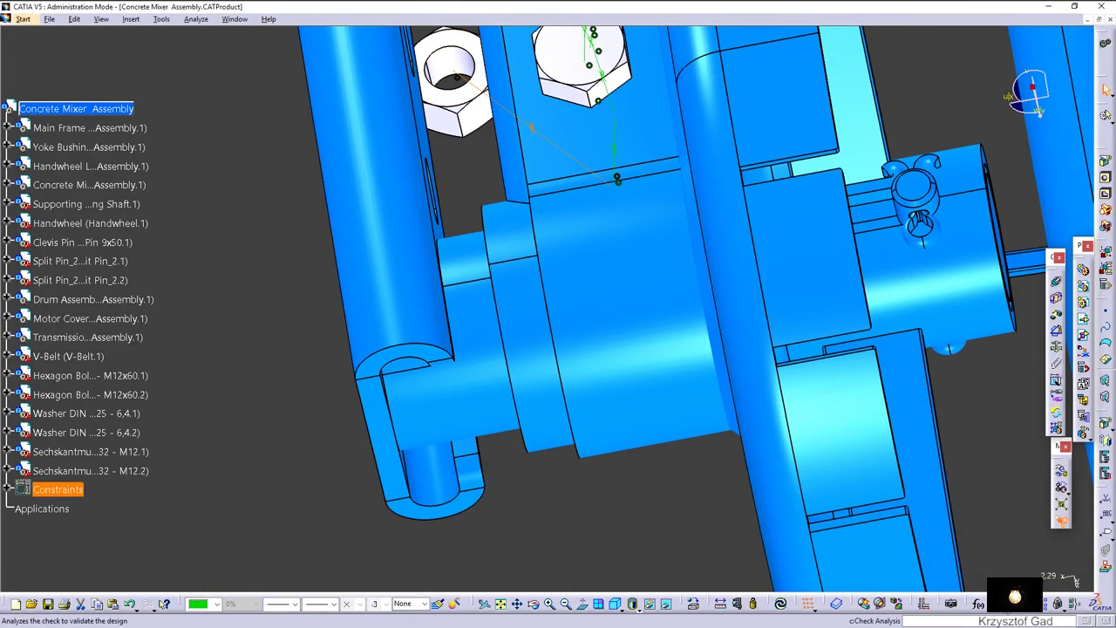
pyautogui.click(782, 605)
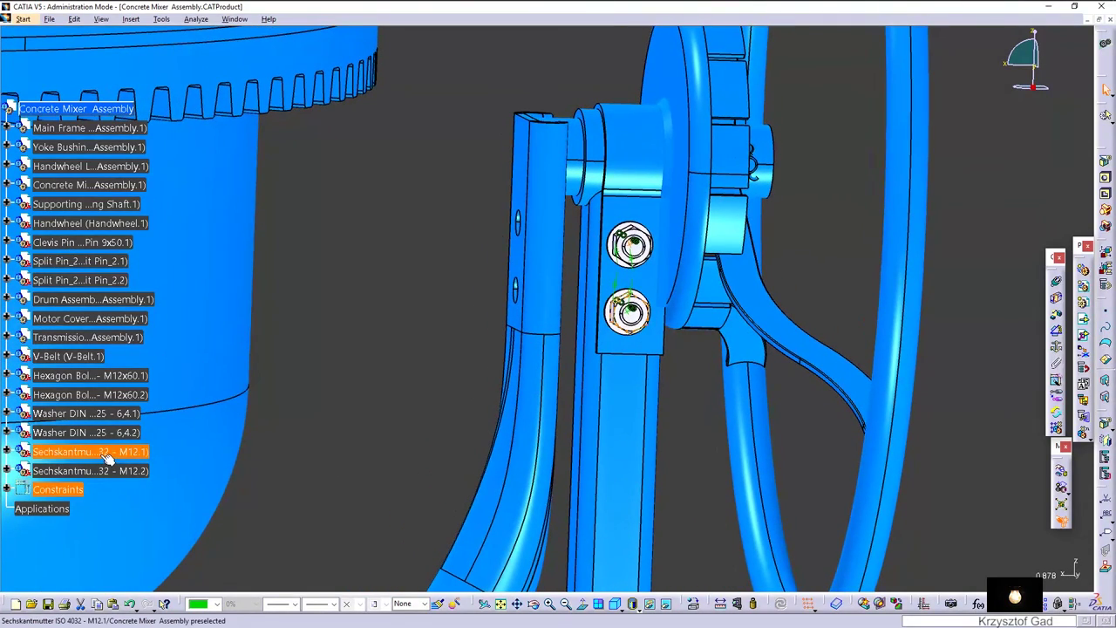
# Replace 'Sechskantmutter' with 'Hexagon Nut' in both M12 nuts' part number.
pyautogui.rightClick(101, 457)
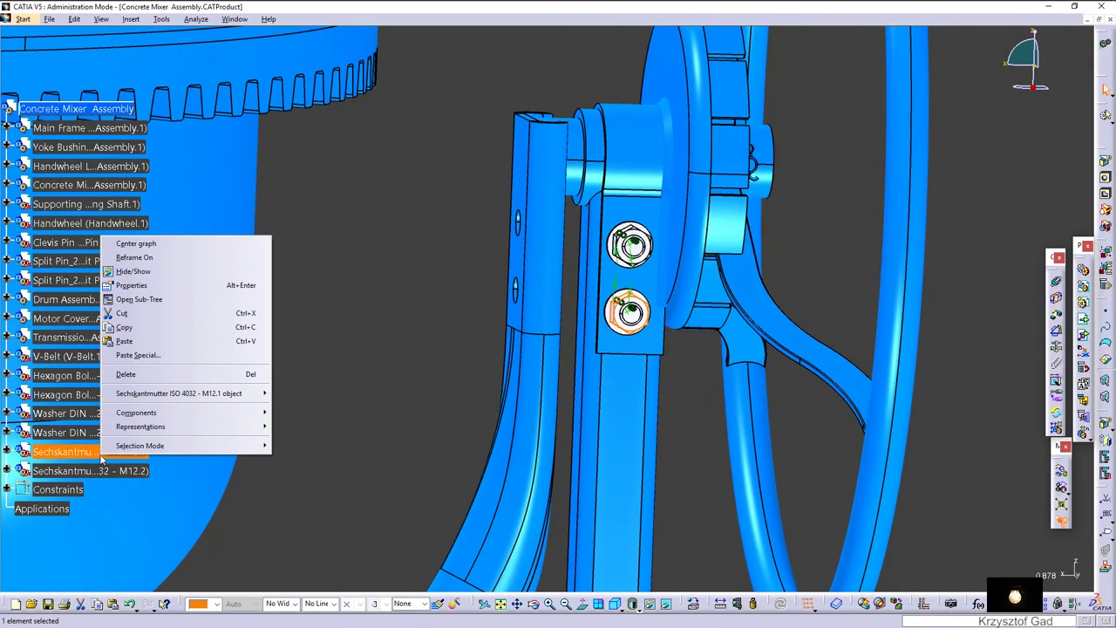
pyautogui.click(274, 523)
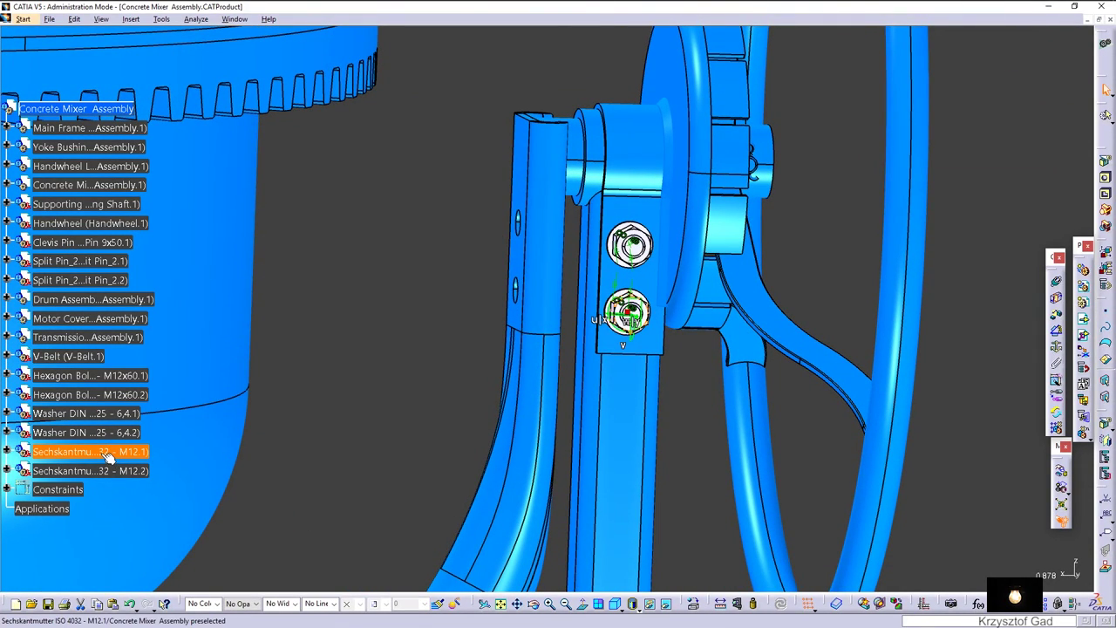
pyautogui.keyDown('ctrl'); pyautogui.click(90, 470); pyautogui.keyUp('ctrl')
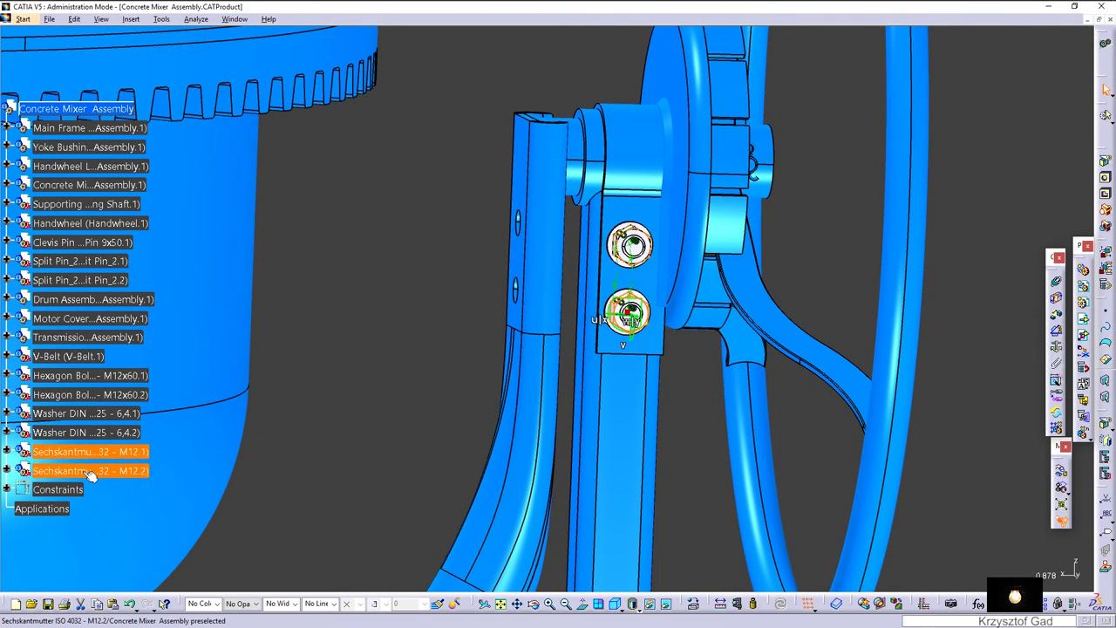
pyautogui.rightClick(91, 473)
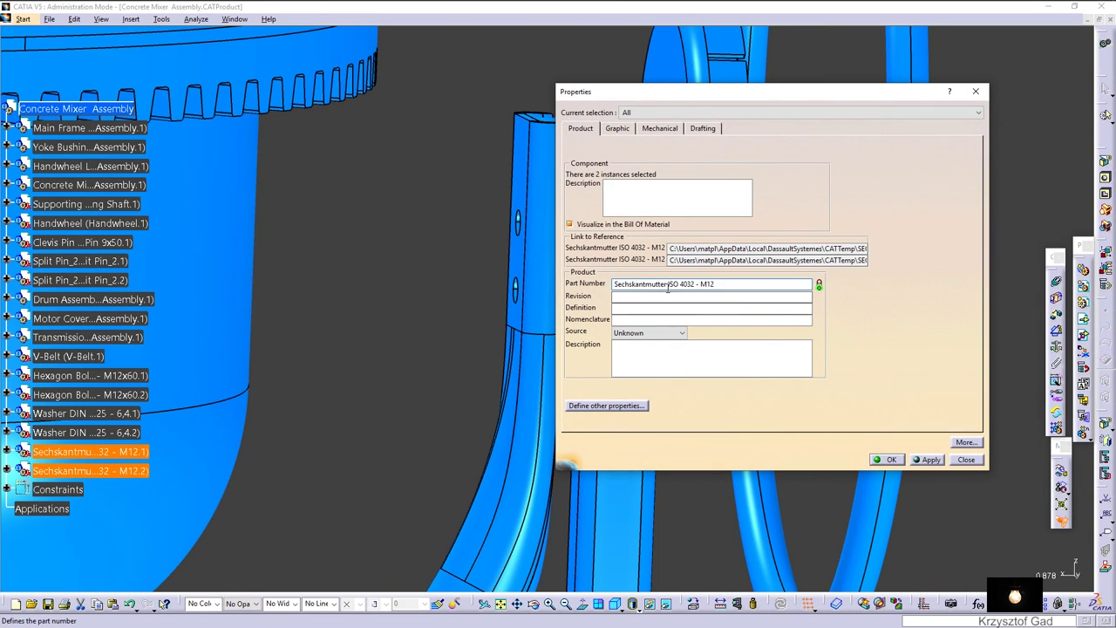
pyautogui.moveTo(666, 284); pyautogui.dragTo(575, 279)
pyautogui.write('Hexago')
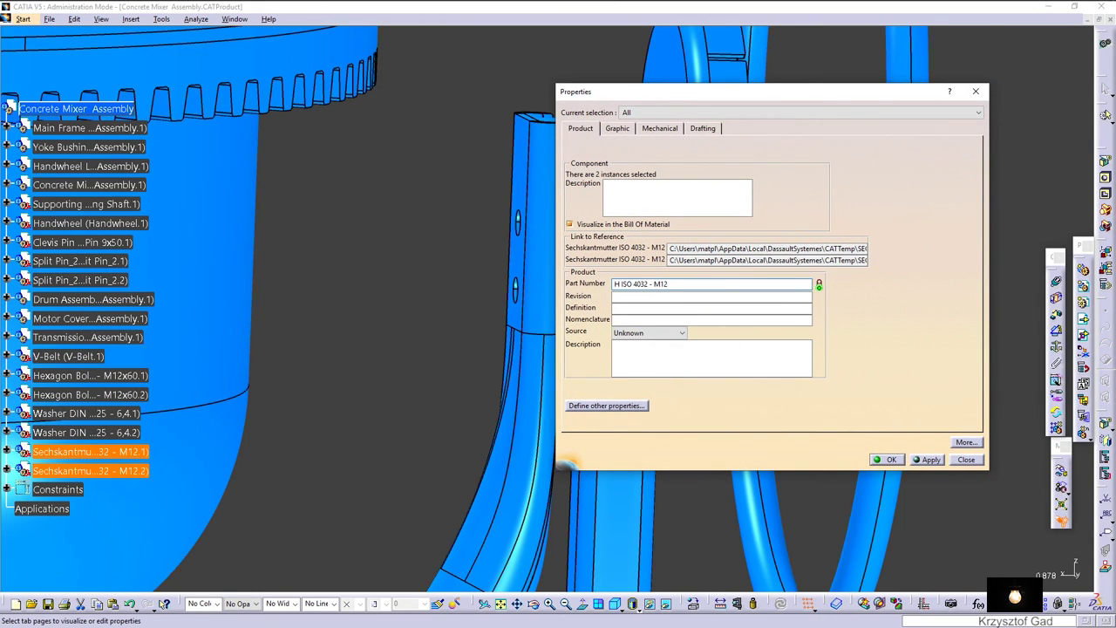
pyautogui.write('n N')
pyautogui.write('ut')
pyautogui.press('Return')
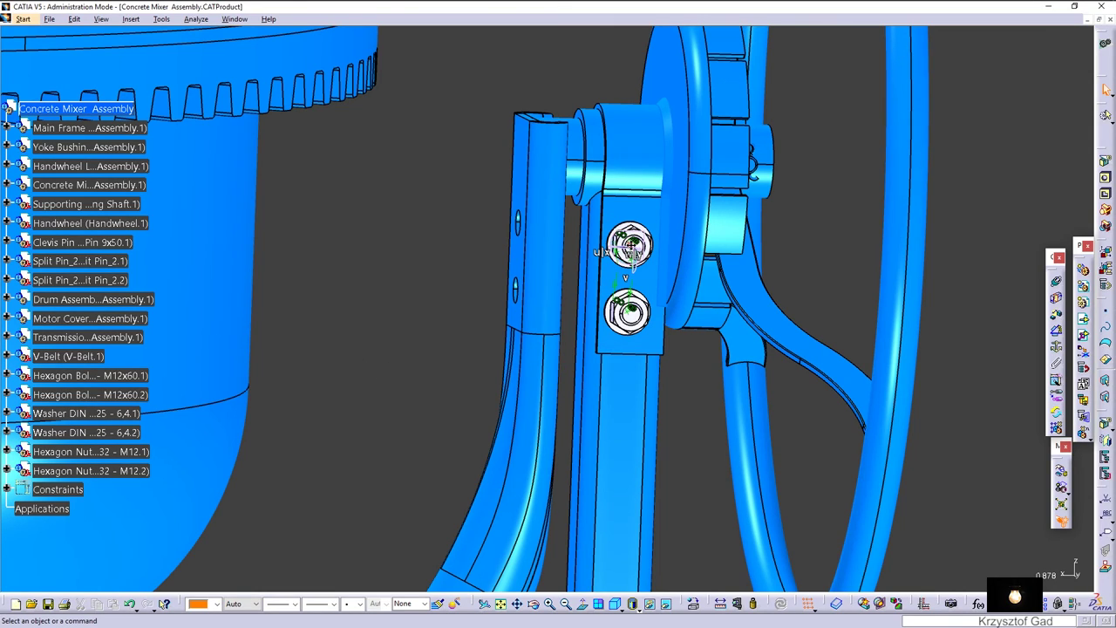
# Browse the catalog to the DIN EN ISO 24017 hex bolt family and pick the M12x35 size.
pyautogui.click(840, 608)
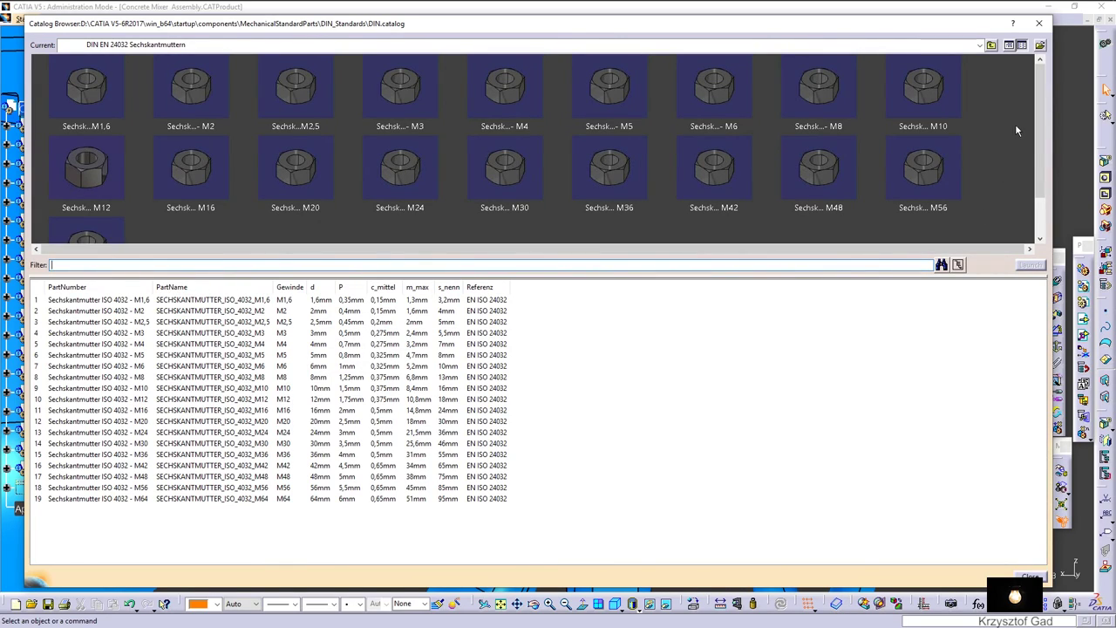
pyautogui.click(992, 45)
pyautogui.click(992, 46)
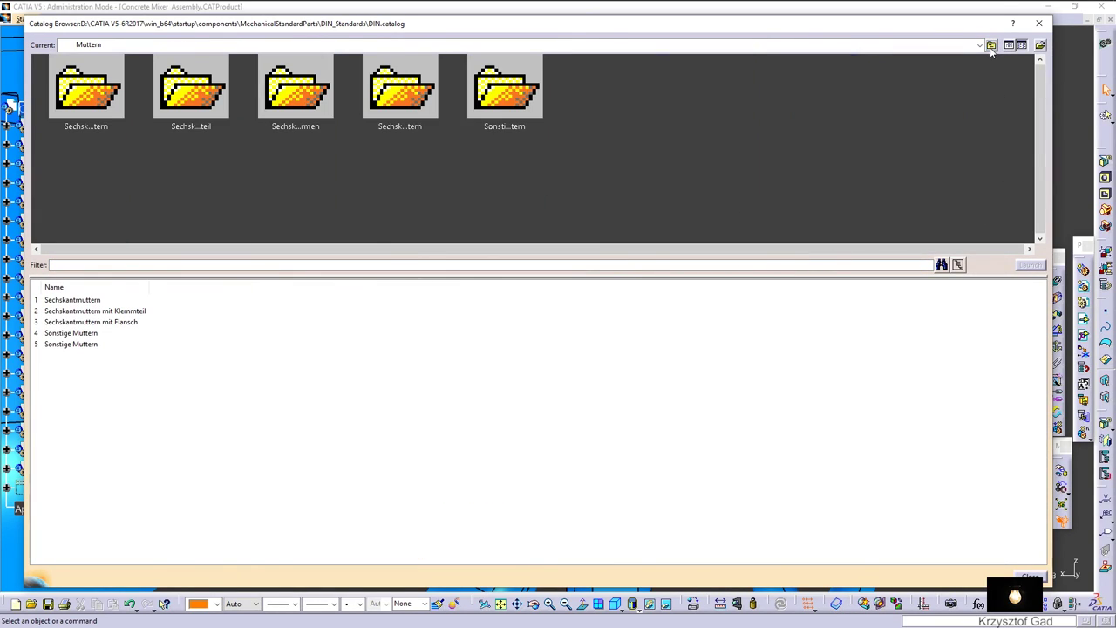
pyautogui.click(992, 45)
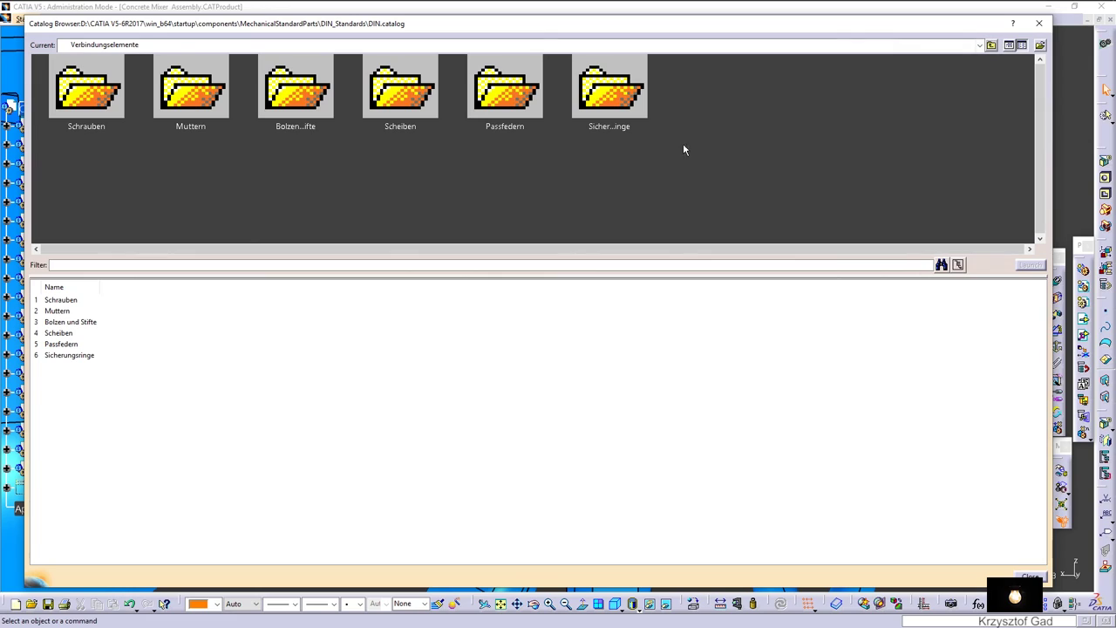
pyautogui.doubleClick(128, 102)
pyautogui.doubleClick(112, 103)
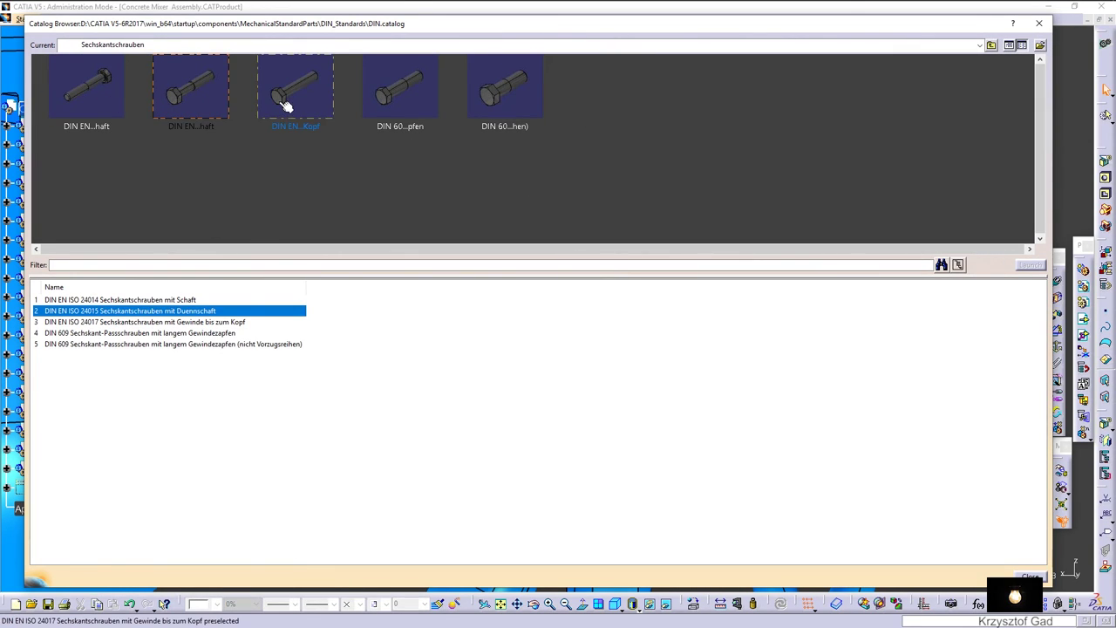
pyautogui.doubleClick(290, 102)
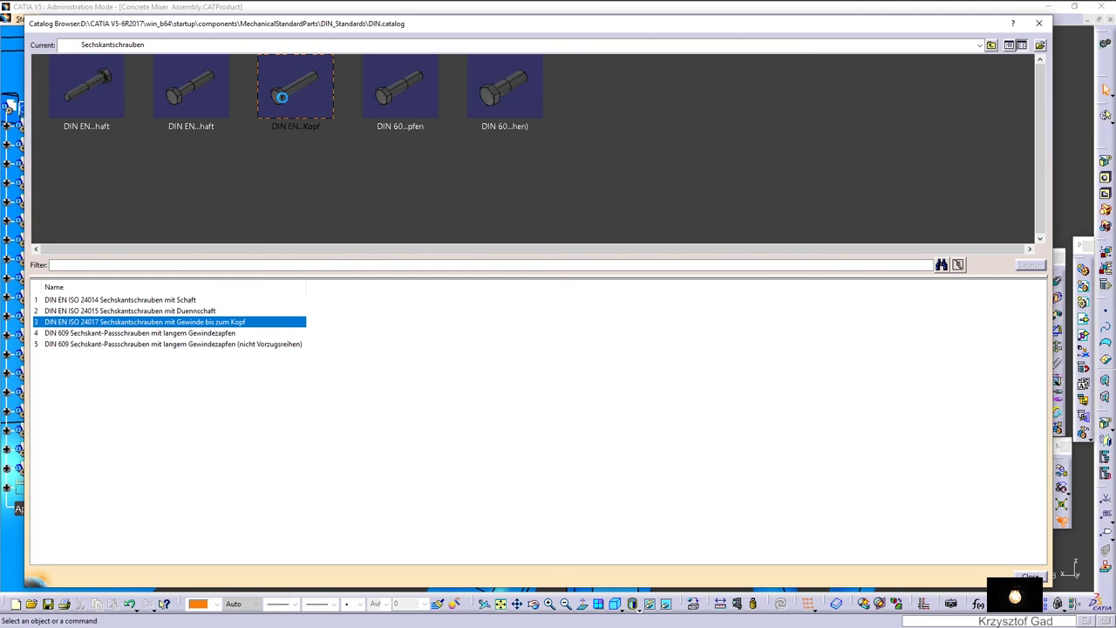
pyautogui.scroll(-10, 355, 501)
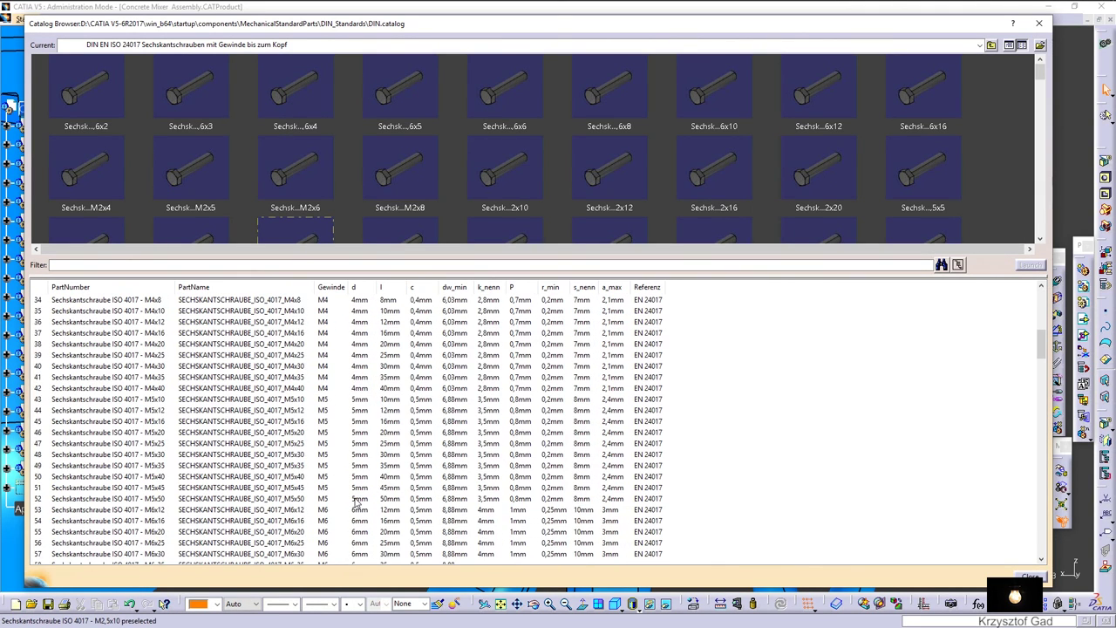
pyautogui.scroll(-13, 355, 501)
pyautogui.scroll(-4, 355, 501)
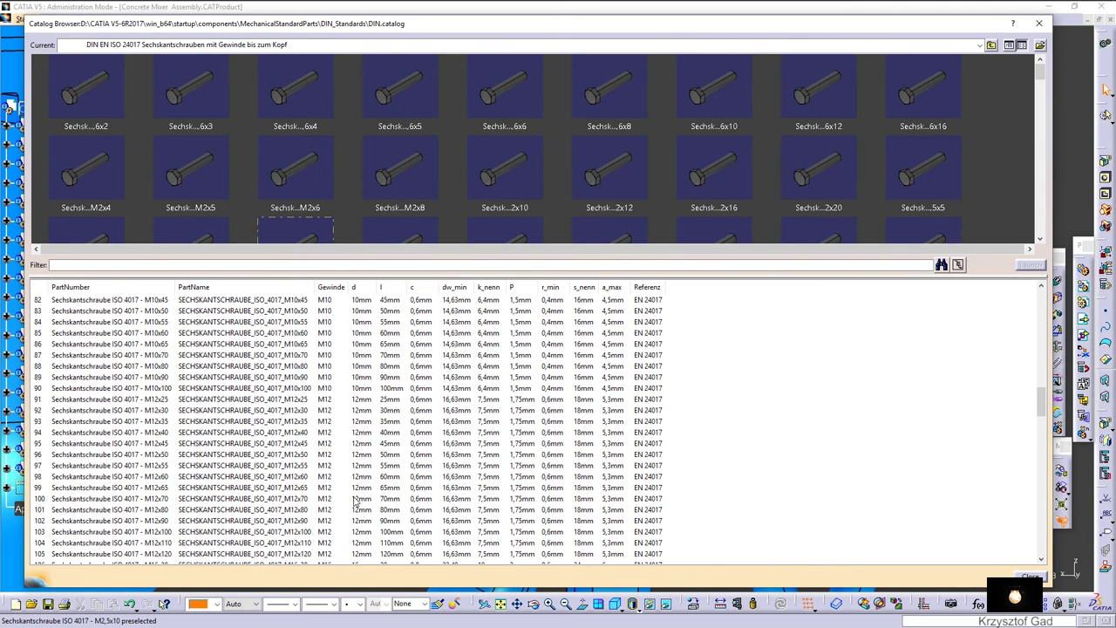
pyautogui.click(342, 424)
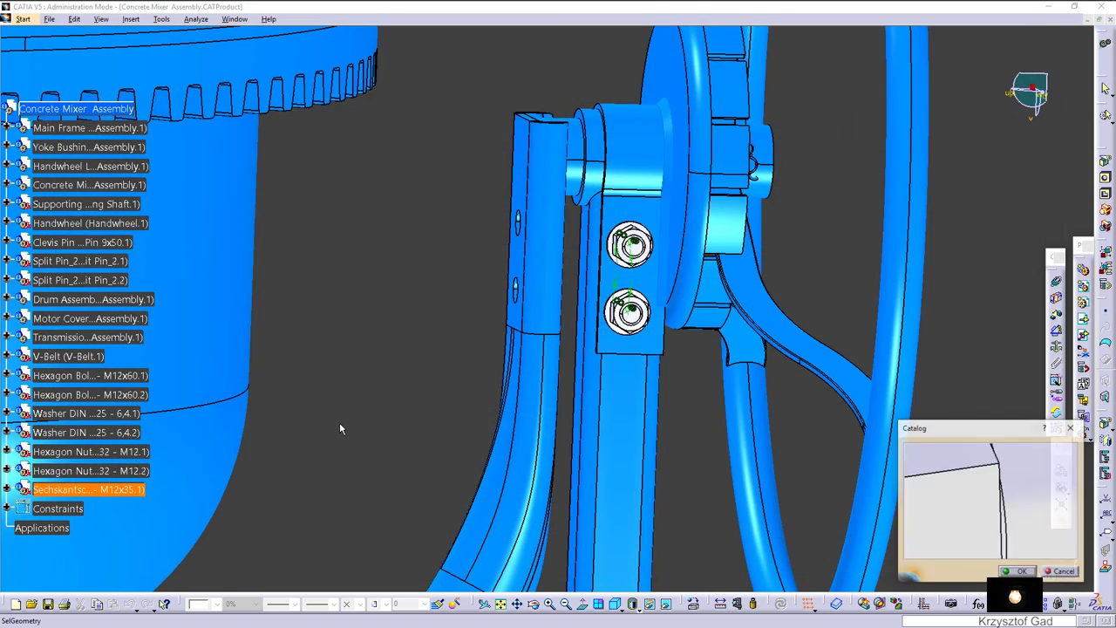
# Insert the M12x35 bolt and make its axis coincident with the yoke hole.
pyautogui.click(1025, 572)
pyautogui.click(1028, 575)
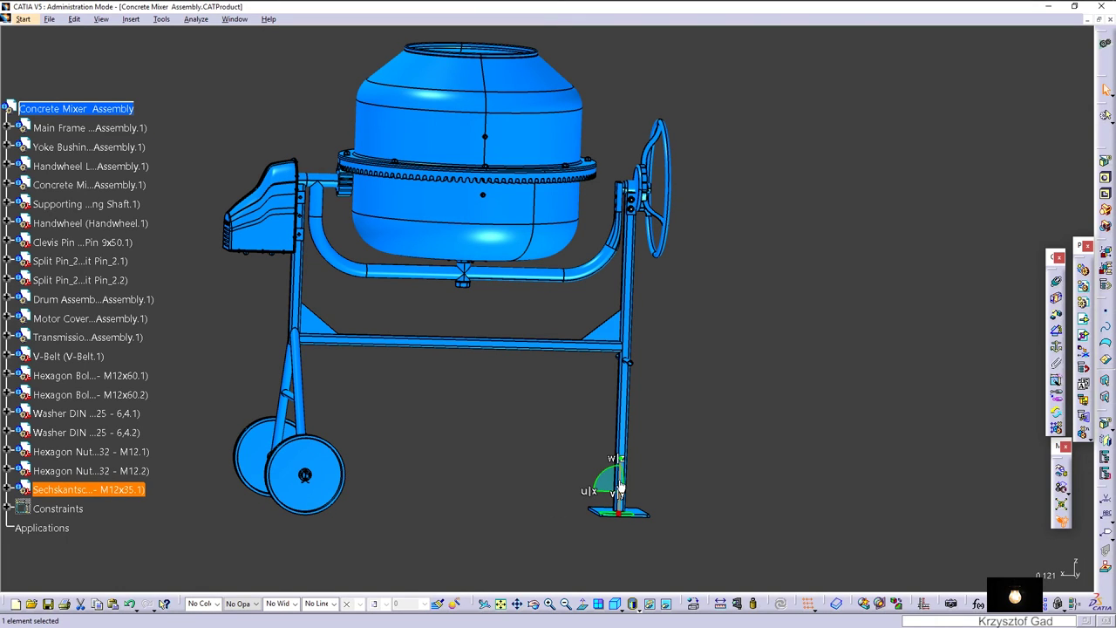
pyautogui.moveTo(617, 485); pyautogui.dragTo(631, 159)
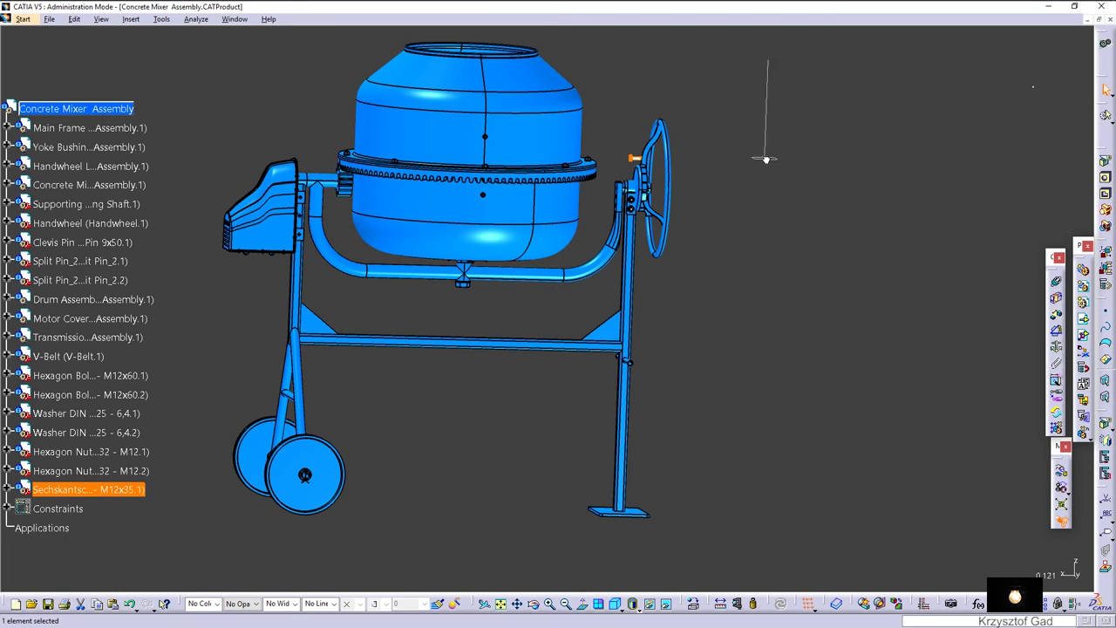
pyautogui.click(1057, 284)
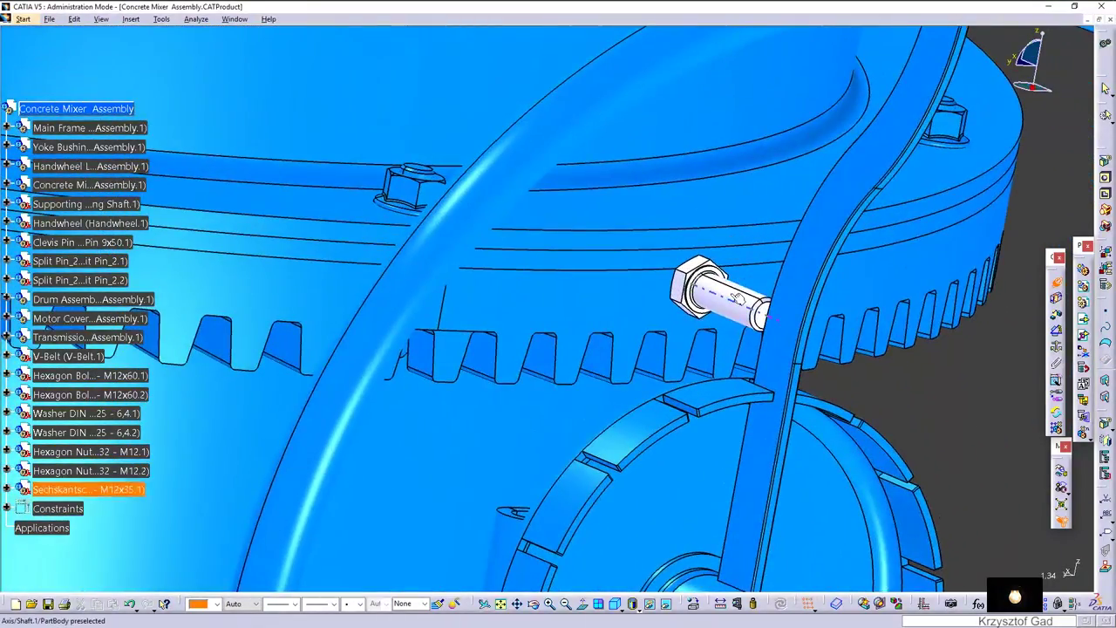
pyautogui.click(736, 298)
pyautogui.moveTo(737, 298); pyautogui.dragTo(693, 336, button='middle')
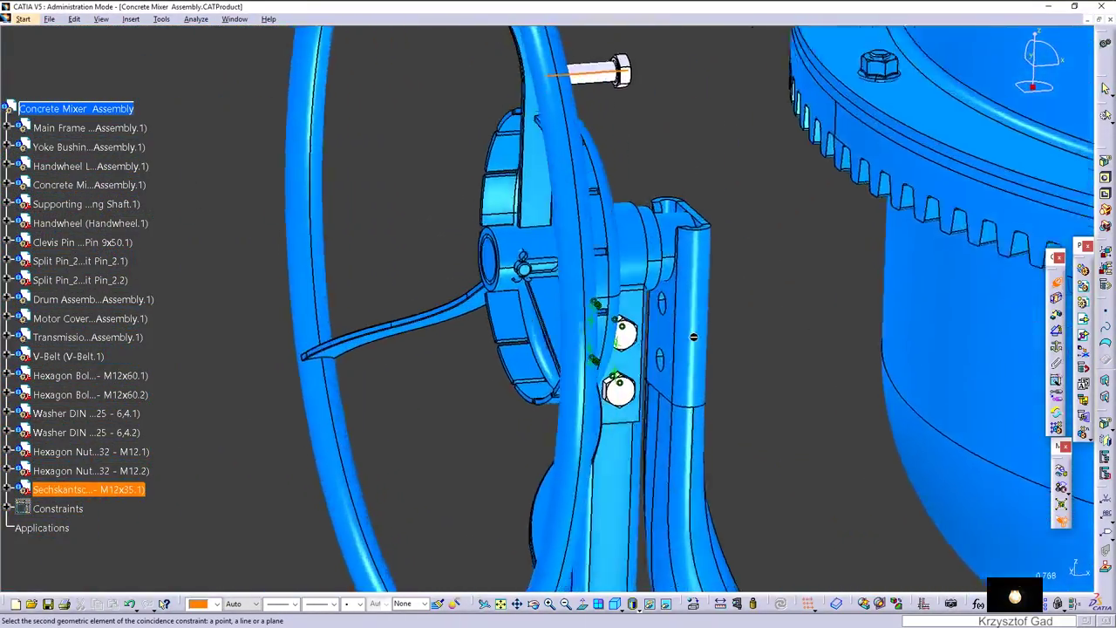
pyautogui.click(627, 324)
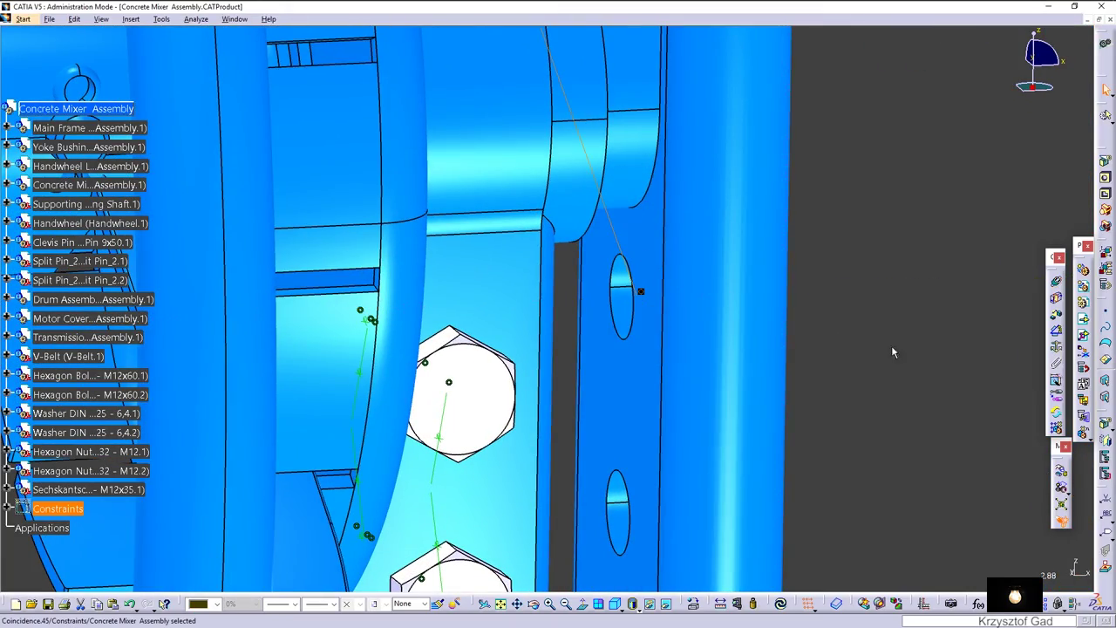
# Offset the bolt head against the yoke plate with Opposite orientation, then update.
pyautogui.click(1056, 321)
pyautogui.click(649, 392)
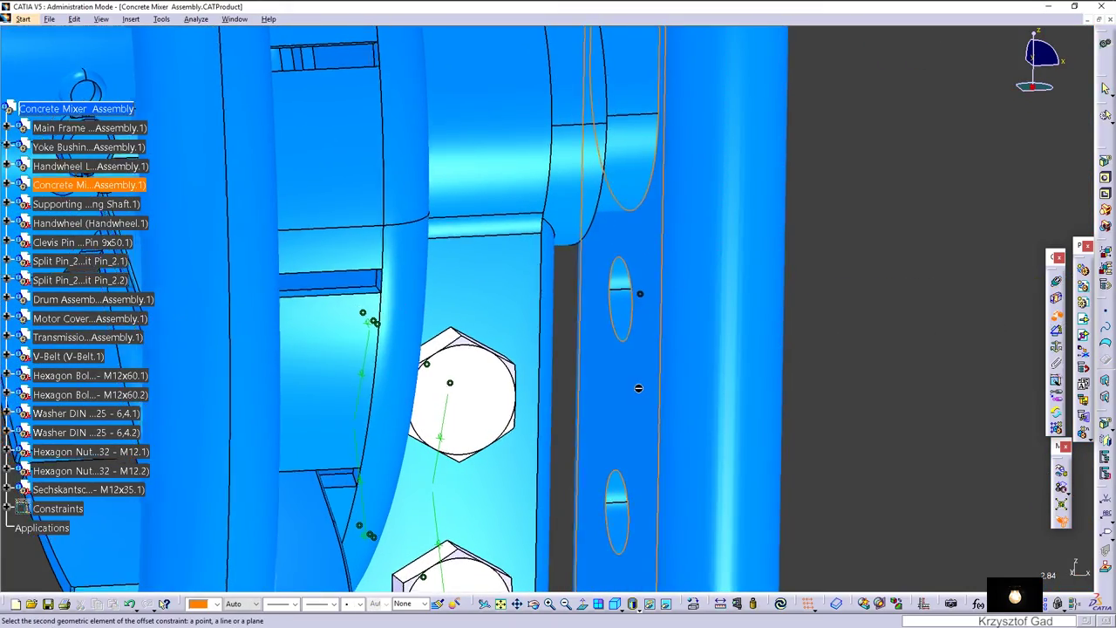
pyautogui.moveTo(649, 392)
pyautogui.mouseDown(button='middle')
pyautogui.moveTo(526, 351)
pyautogui.moveTo(543, 309)
pyautogui.moveTo(325, 301)
pyautogui.mouseUp(button='middle')
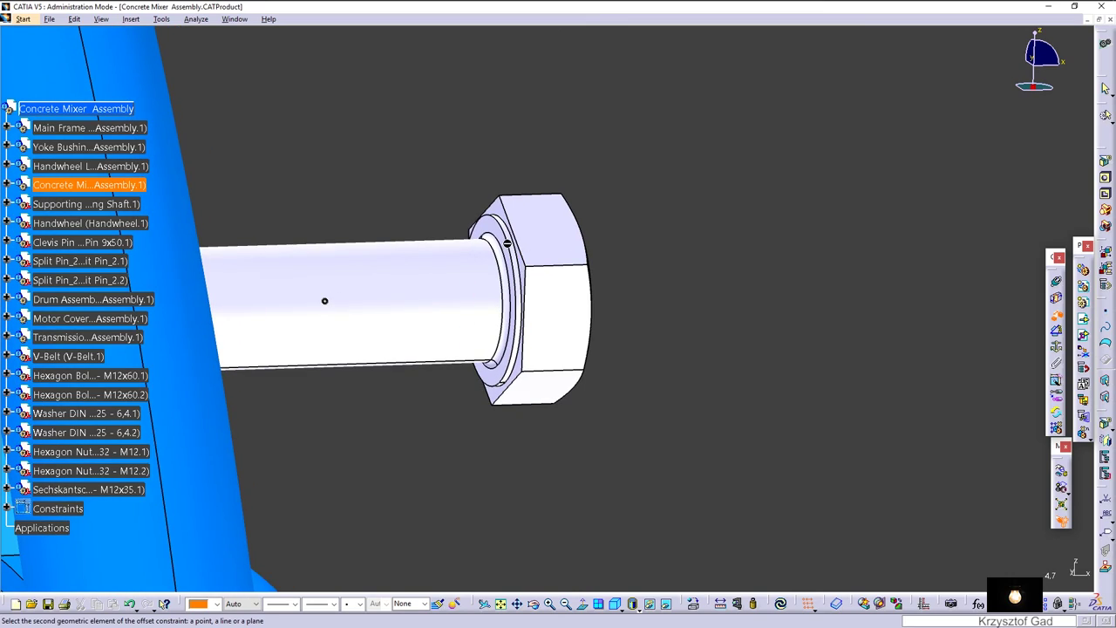
pyautogui.click(504, 240)
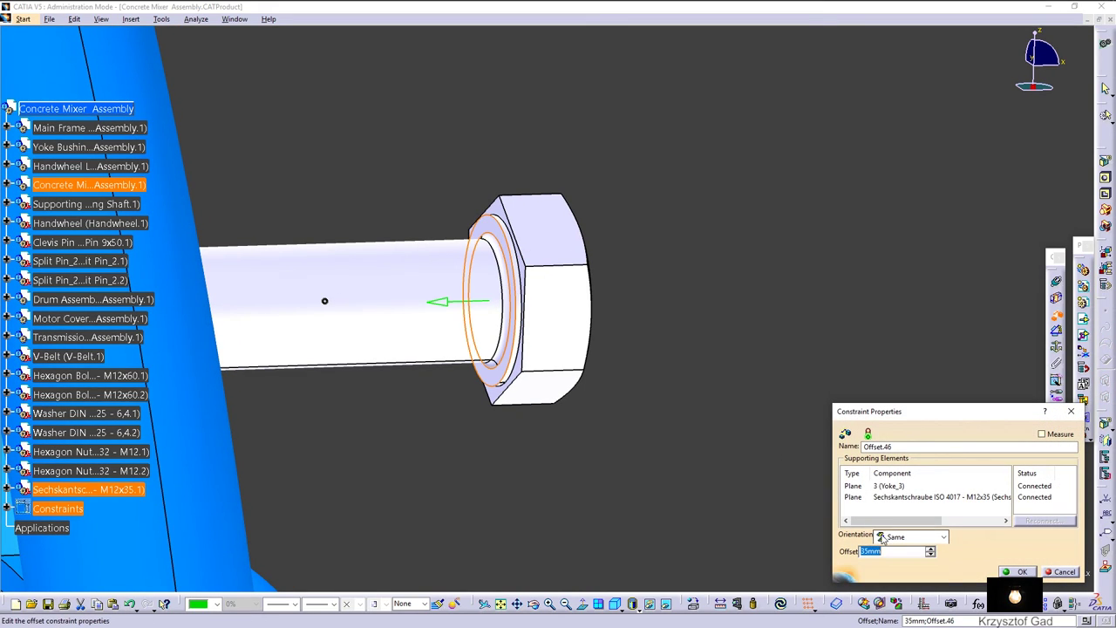
pyautogui.click(883, 538)
pyautogui.click(898, 574)
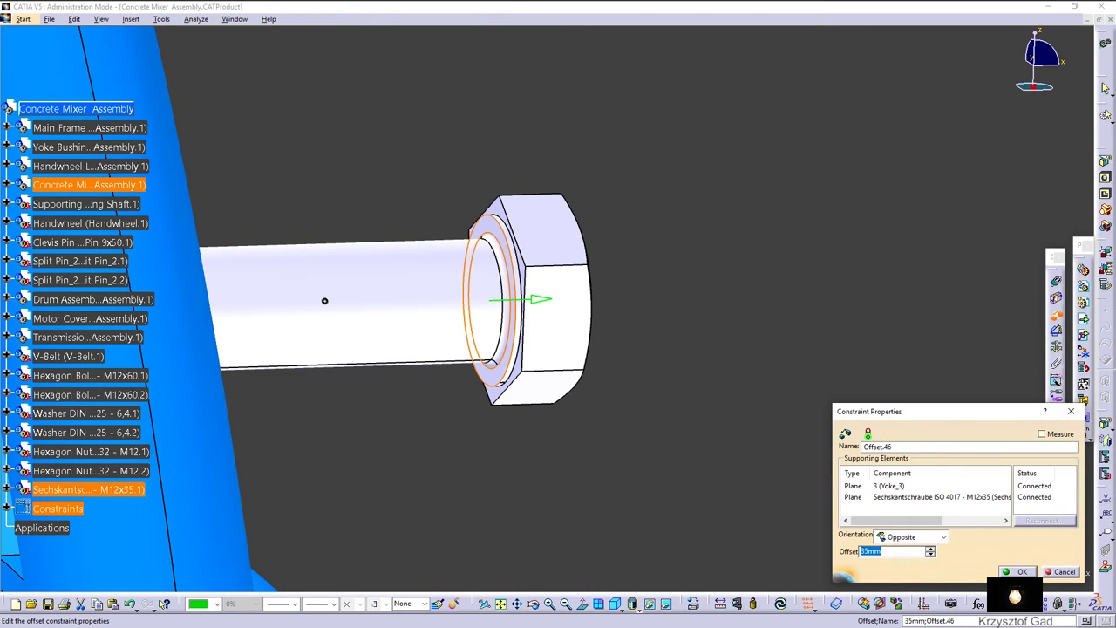
pyautogui.click(1022, 571)
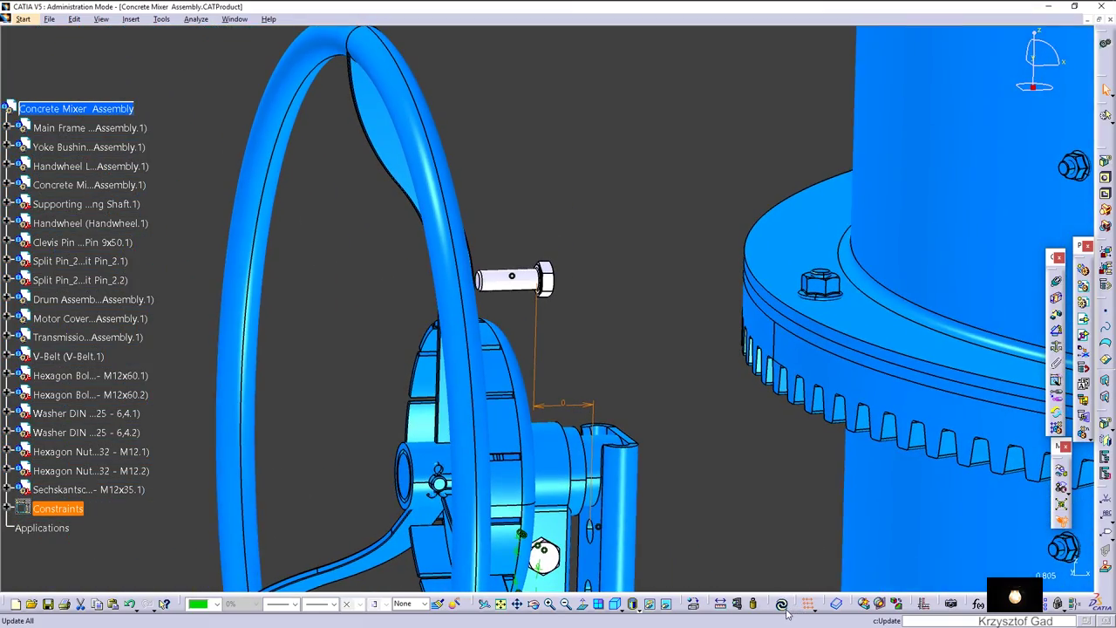
pyautogui.click(785, 612)
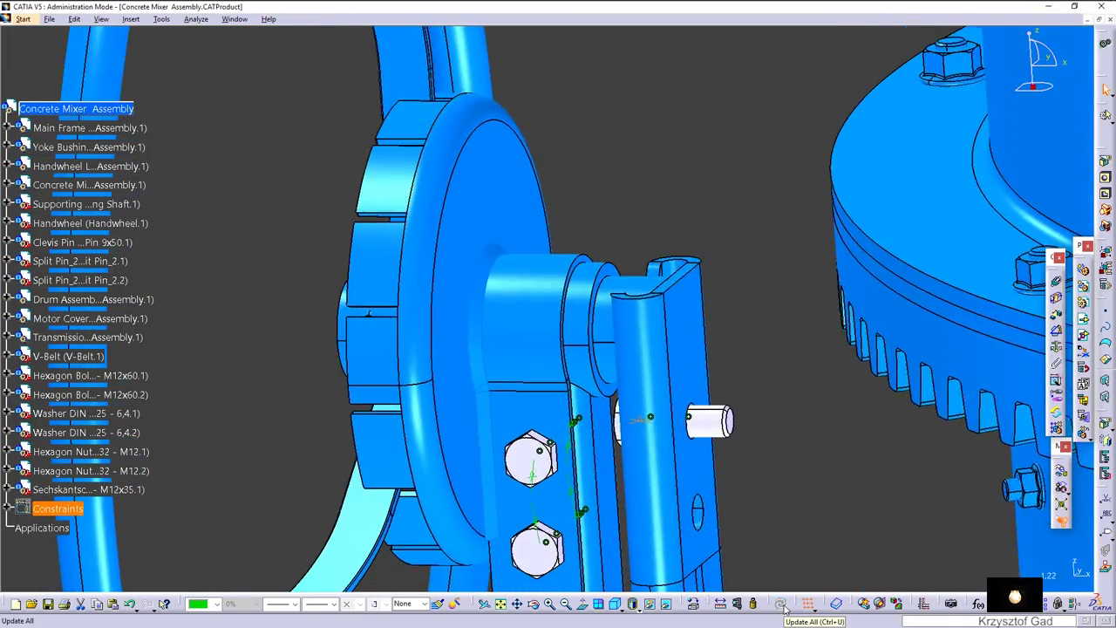
# Paste a second M12x35 bolt under the root assembly and move it clear of the bracket.
pyautogui.rightClick(106, 493)
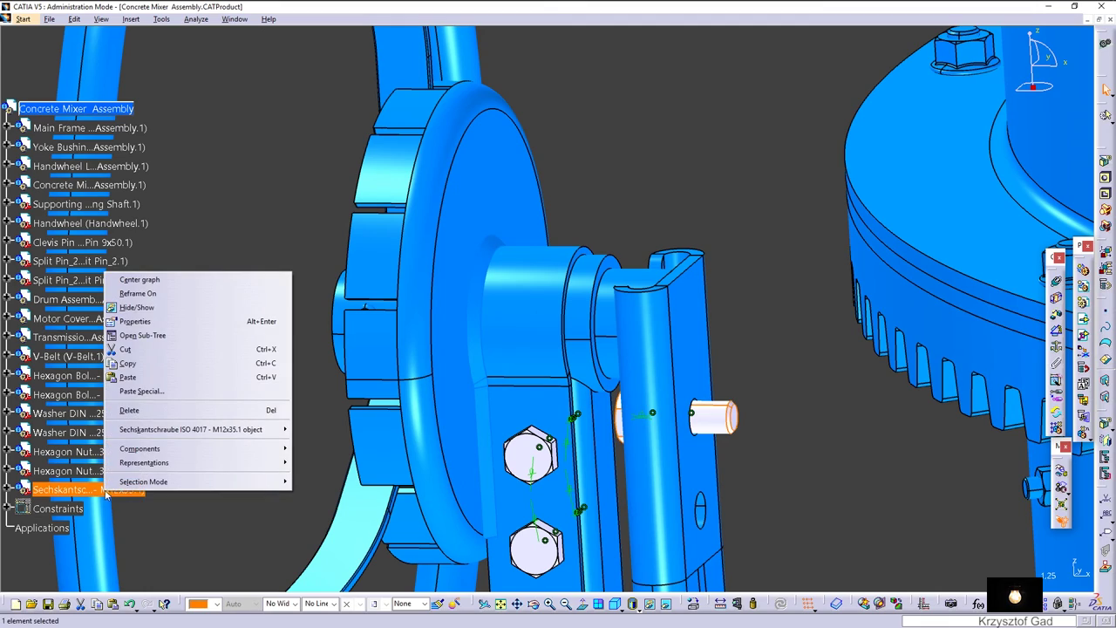
pyautogui.click(127, 363)
pyautogui.rightClick(110, 110)
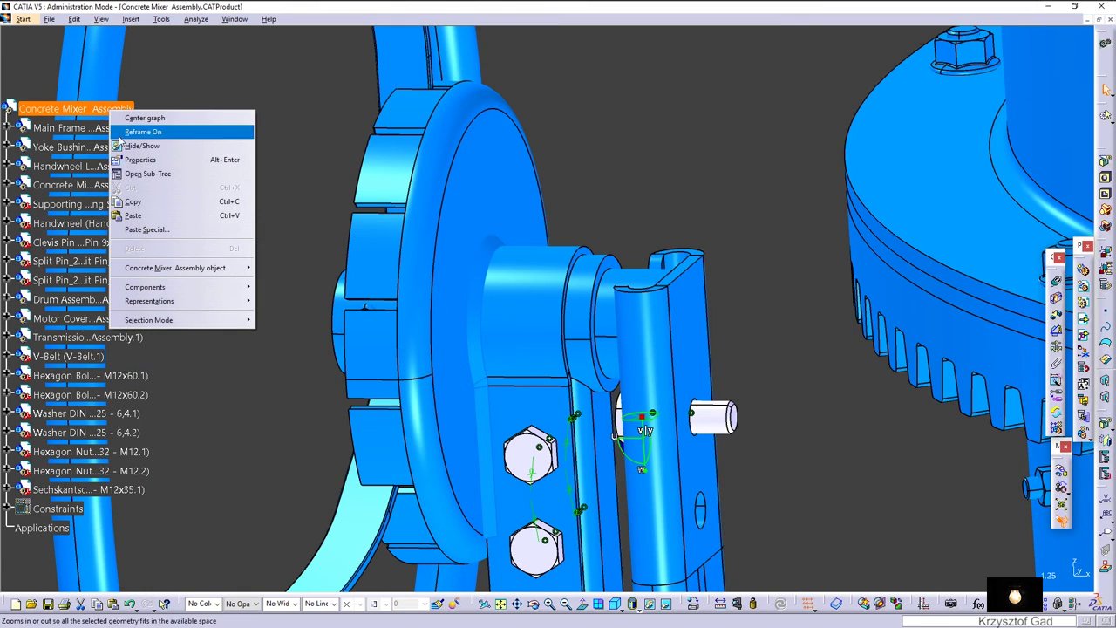
pyautogui.click(153, 215)
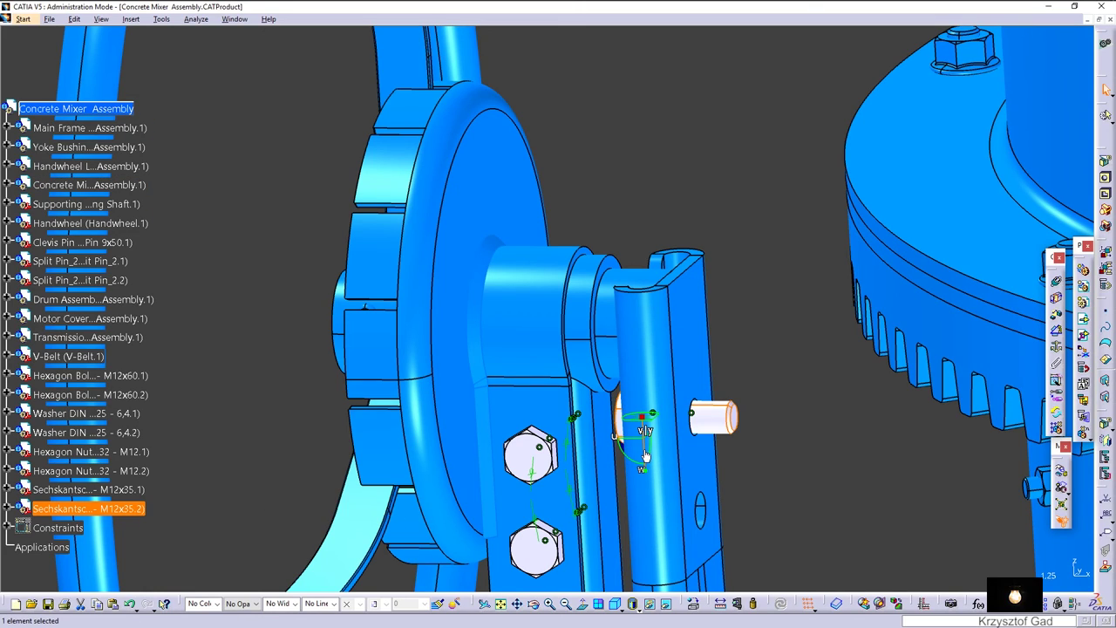
pyautogui.moveTo(645, 455)
pyautogui.mouseDown()
pyautogui.moveTo(628, 187)
pyautogui.moveTo(654, 80)
pyautogui.mouseUp()
pyautogui.click(654, 81)
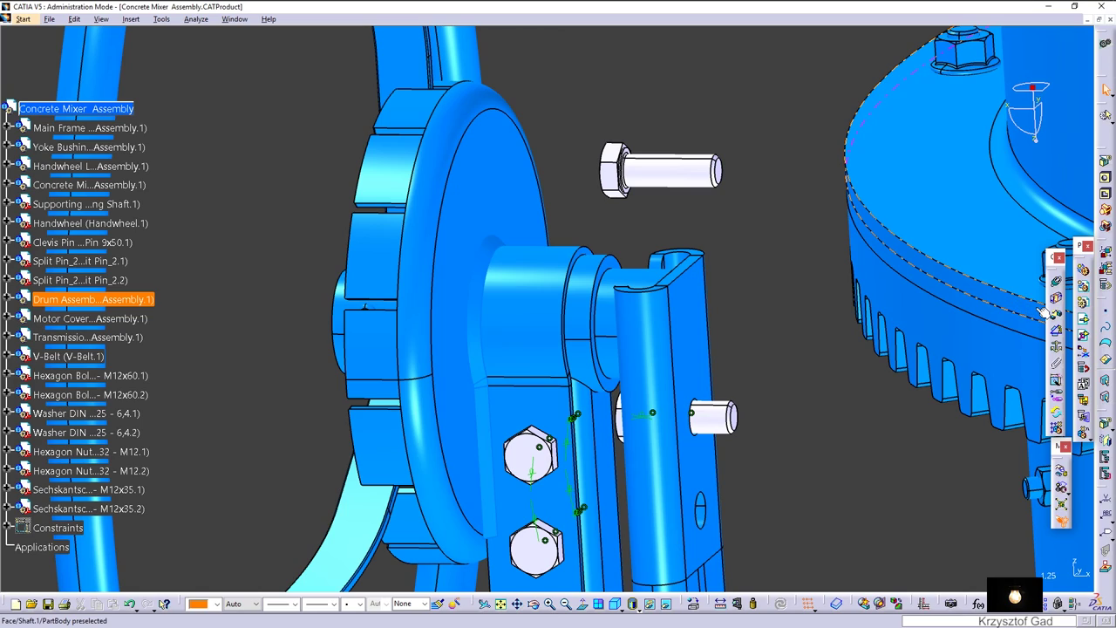
# Constrain the second bolt into the lower yoke hole with coincidence and offset, then update.
pyautogui.click(1055, 282)
pyautogui.click(734, 170)
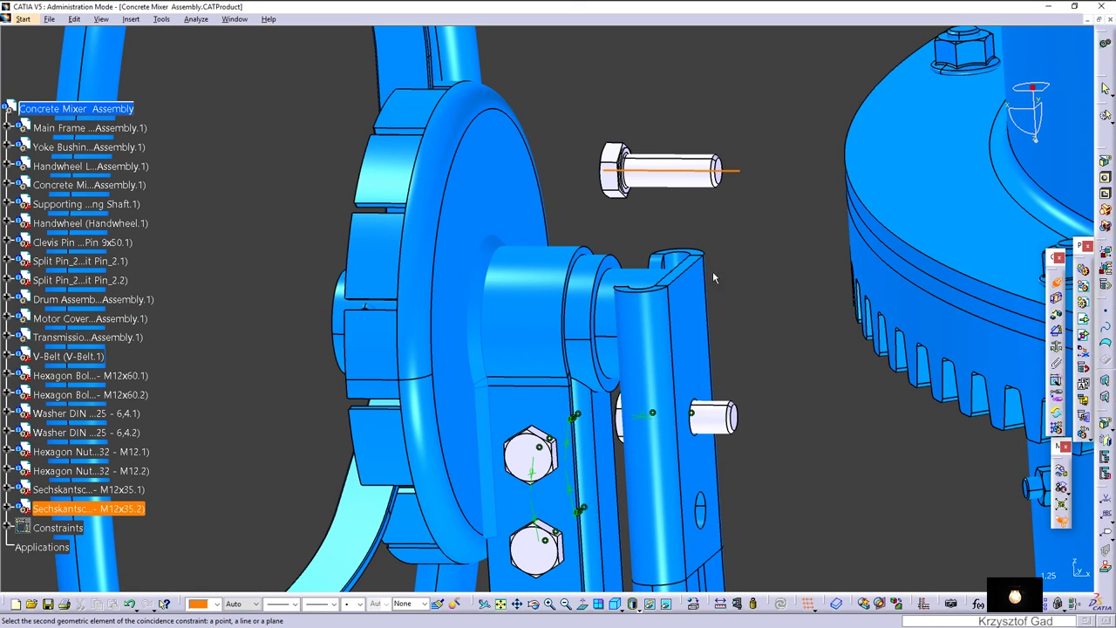
pyautogui.click(700, 510)
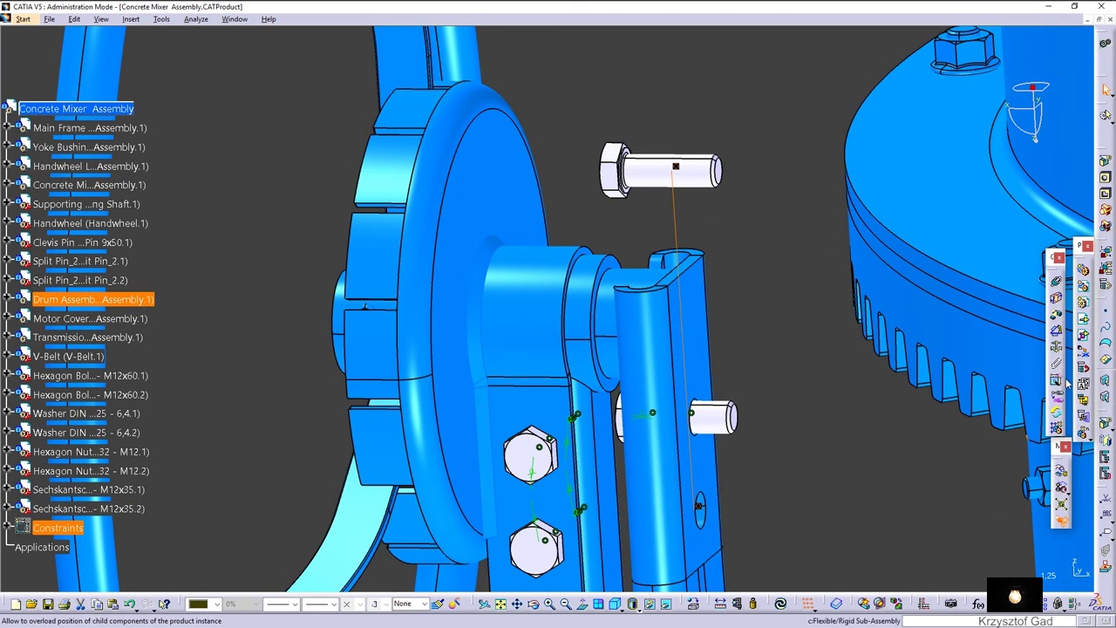
pyautogui.moveTo(448, 366)
pyautogui.keyDown('ctrl'); pyautogui.mouseDown(button='middle')
pyautogui.moveTo(447, 286)
pyautogui.moveTo(410, 332)
pyautogui.moveTo(470, 405)
pyautogui.moveTo(486, 380)
pyautogui.mouseUp(button='middle'); pyautogui.keyUp('ctrl')
pyautogui.click(411, 260)
pyautogui.click(487, 380)
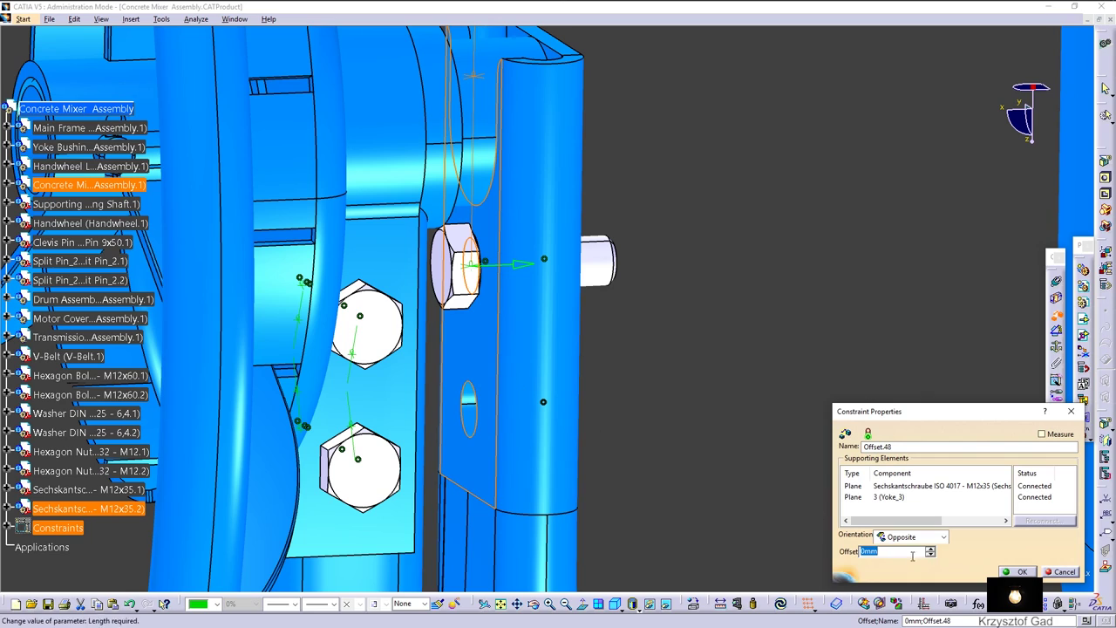
pyautogui.click(1002, 572)
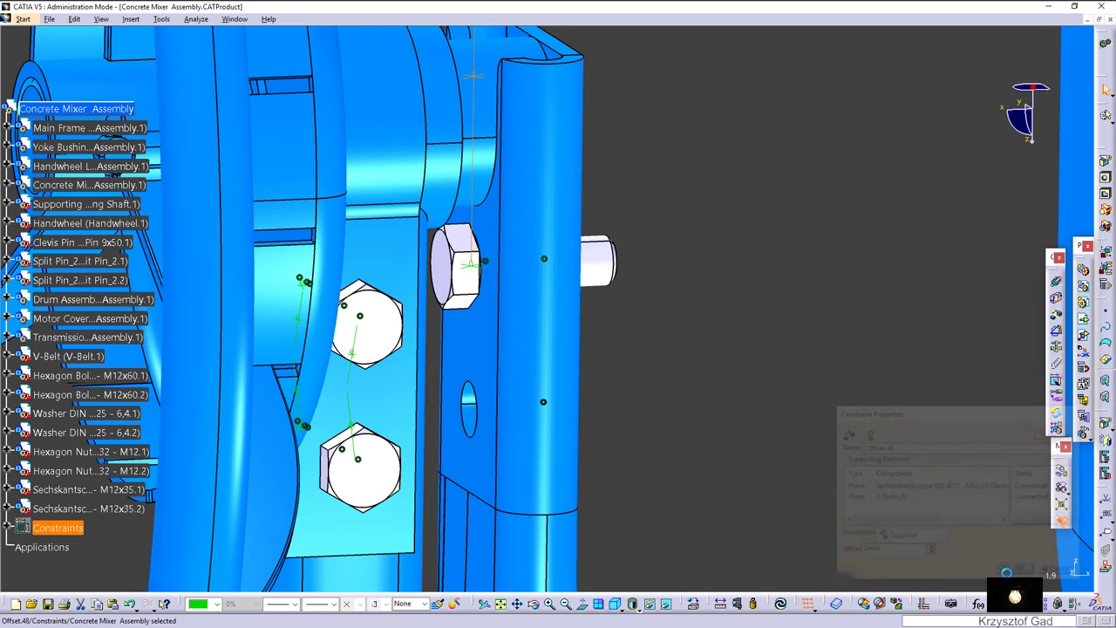
pyautogui.click(779, 603)
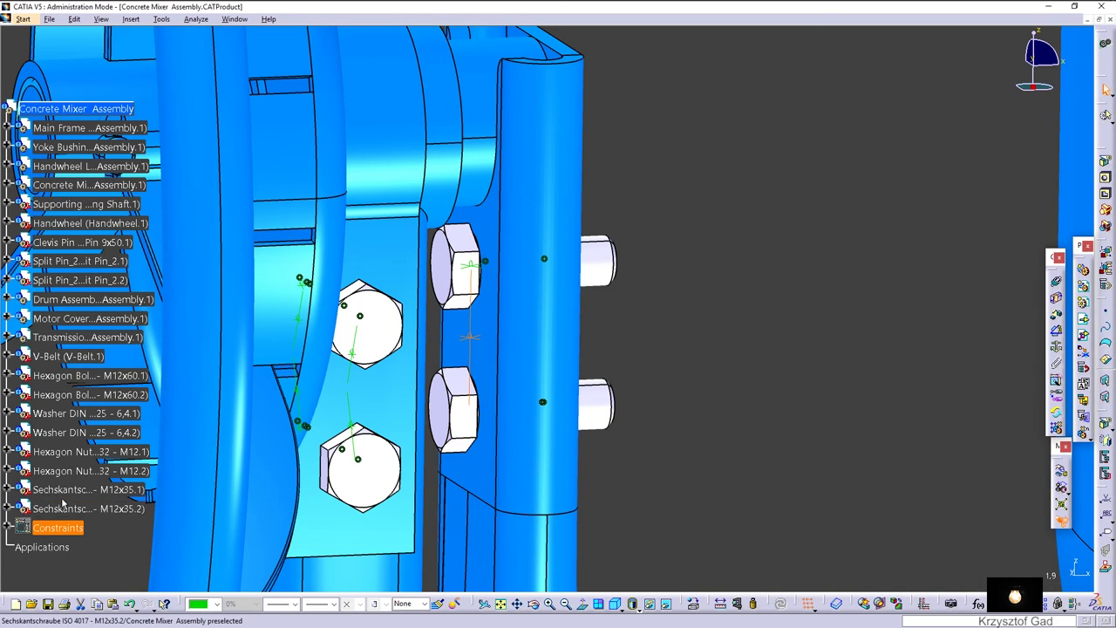
pyautogui.click(70, 494)
# Change both M12x35 bolts' part number to Hexagon Bolt ISO 4017 - M12x35.
pyautogui.keyDown('ctrl'); pyautogui.click(70, 508); pyautogui.keyUp('ctrl')
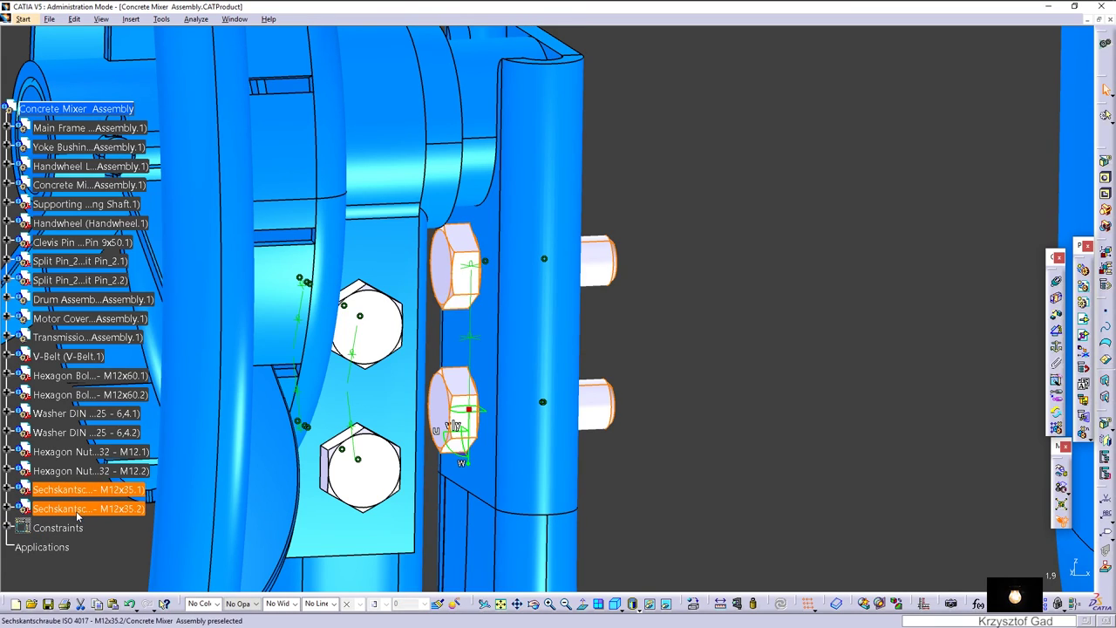
pyautogui.rightClick(77, 510)
pyautogui.click(127, 343)
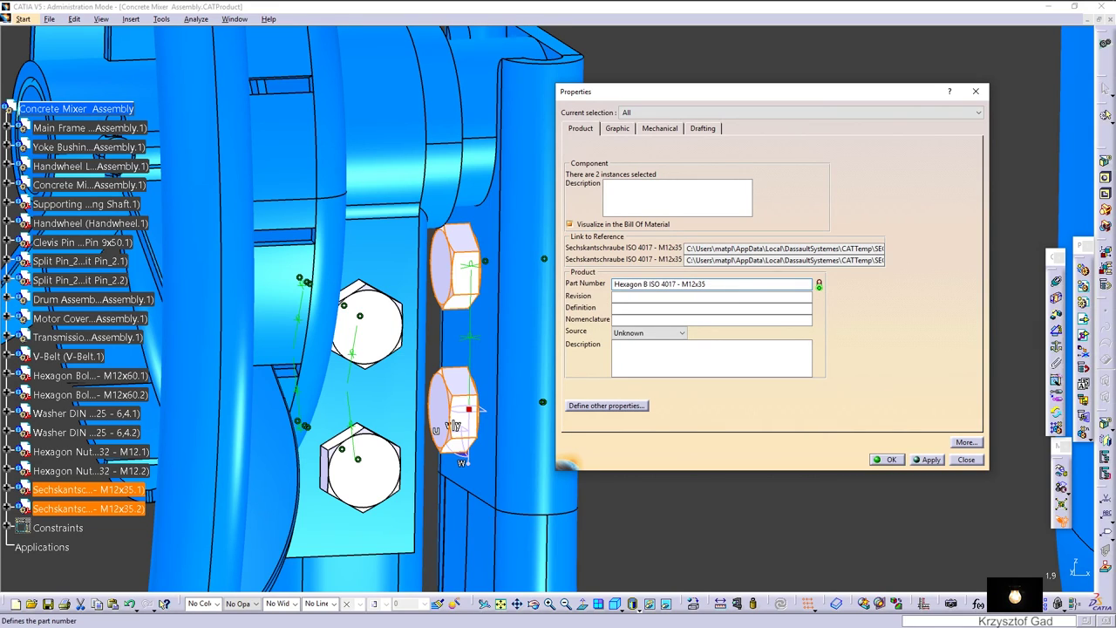
pyautogui.press('Return')
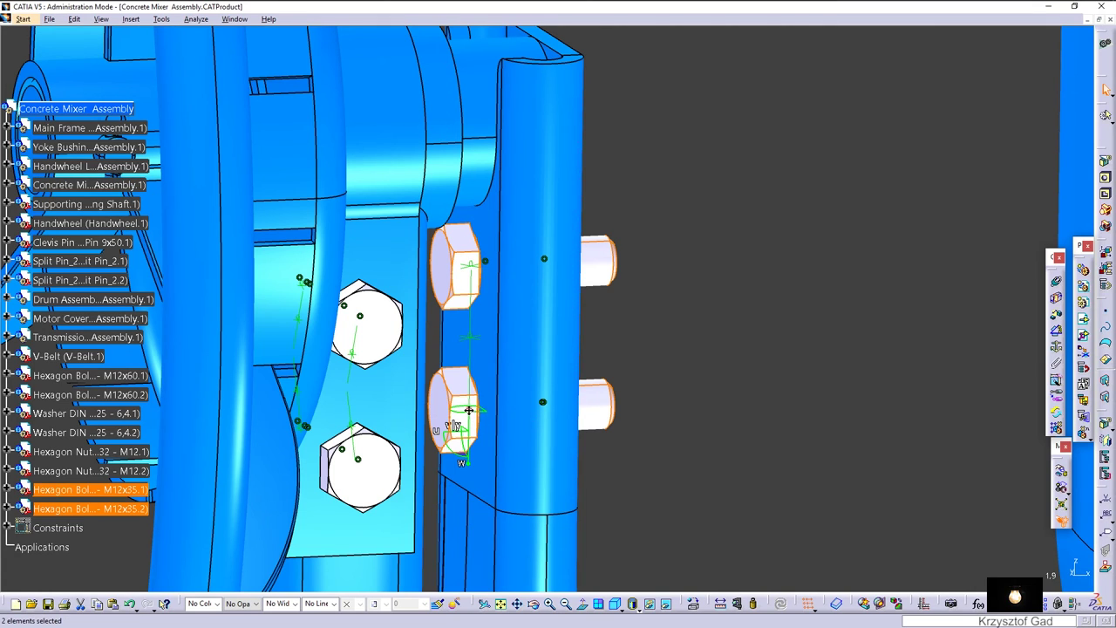
pyautogui.click(763, 300)
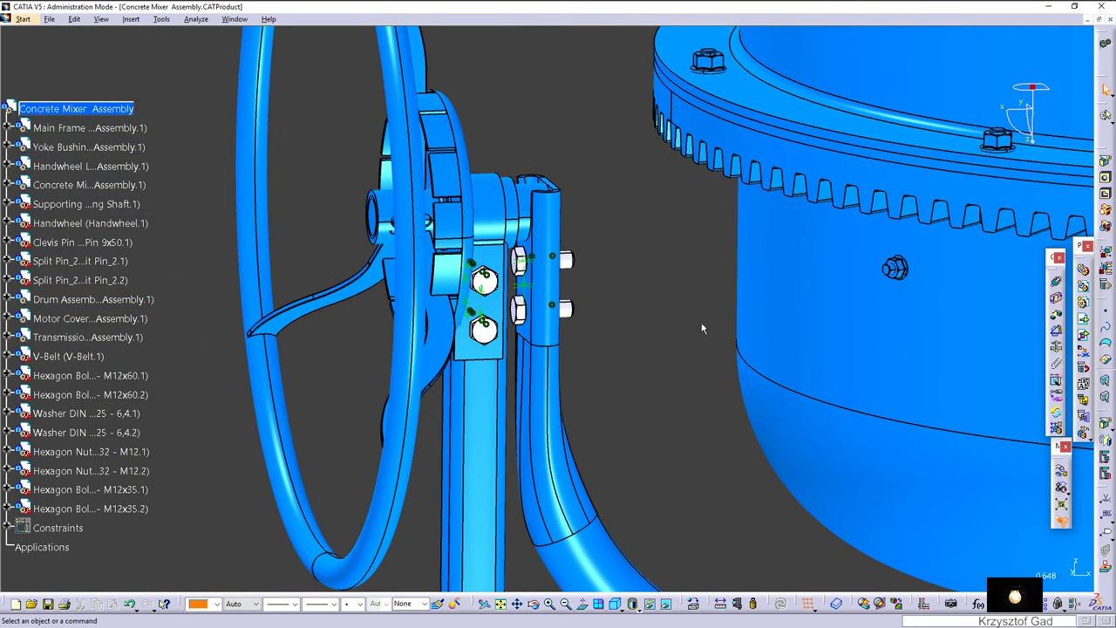
# Insert the M12 size from the DIN EN 1661 flange nut family into the assembly.
pyautogui.click(838, 606)
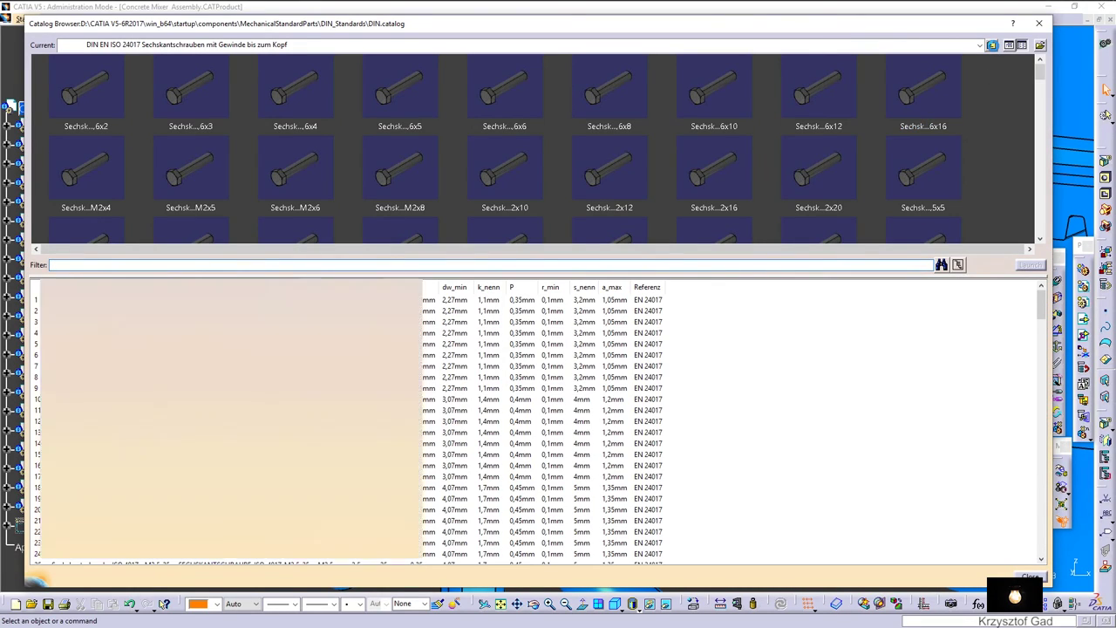
pyautogui.click(991, 46)
pyautogui.click(992, 46)
pyautogui.click(991, 46)
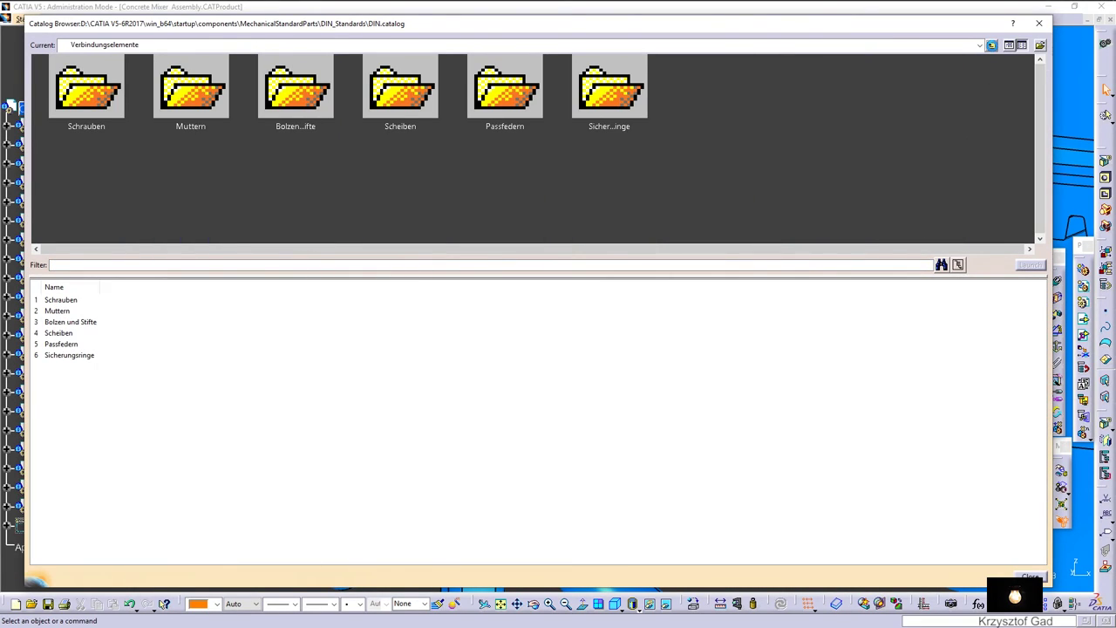
pyautogui.doubleClick(219, 99)
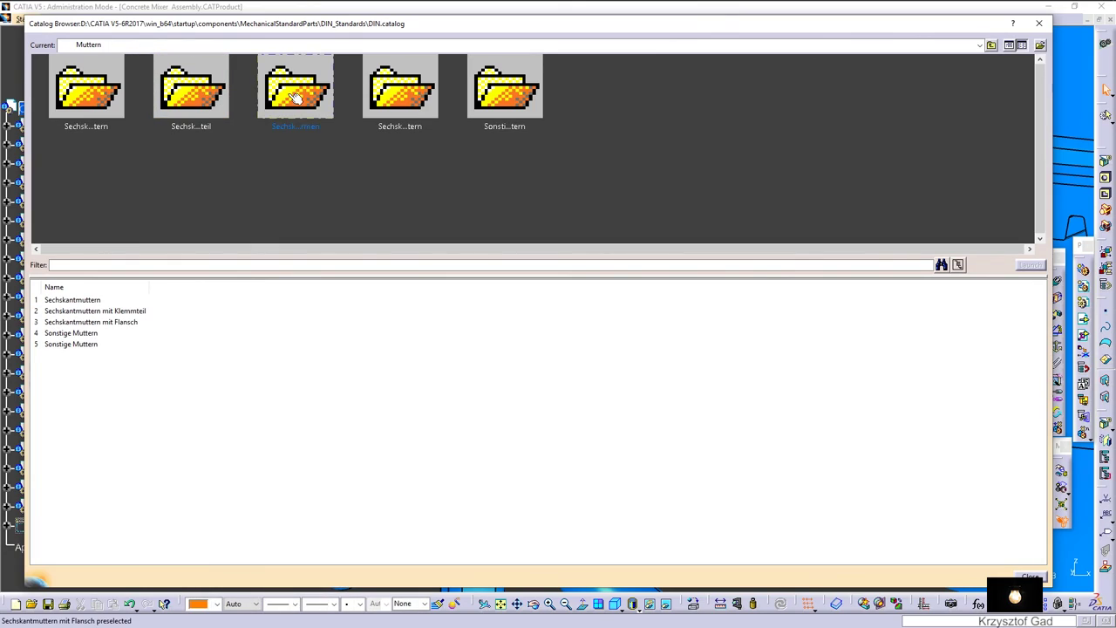
pyautogui.doubleClick(295, 92)
pyautogui.doubleClick(100, 96)
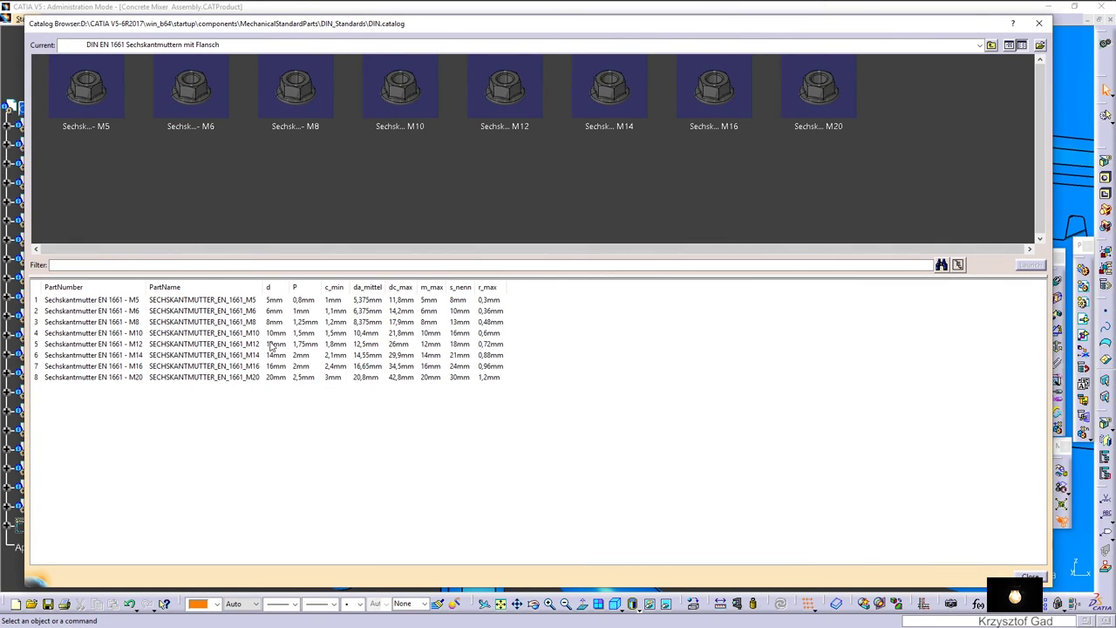
pyautogui.click(271, 344)
pyautogui.doubleClick(271, 344)
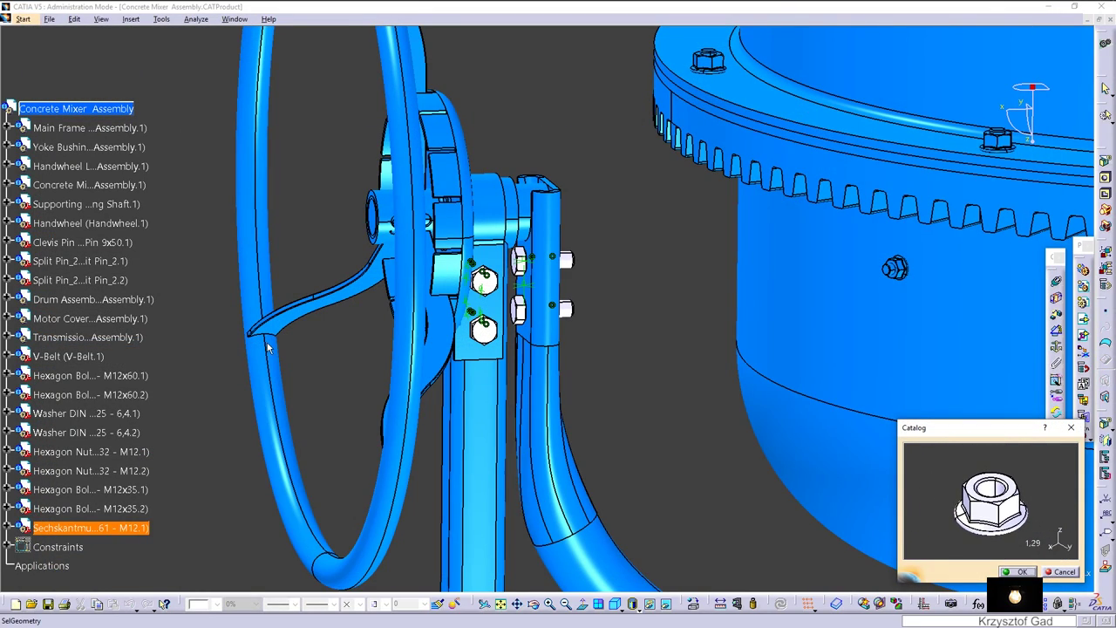
pyautogui.click(1022, 571)
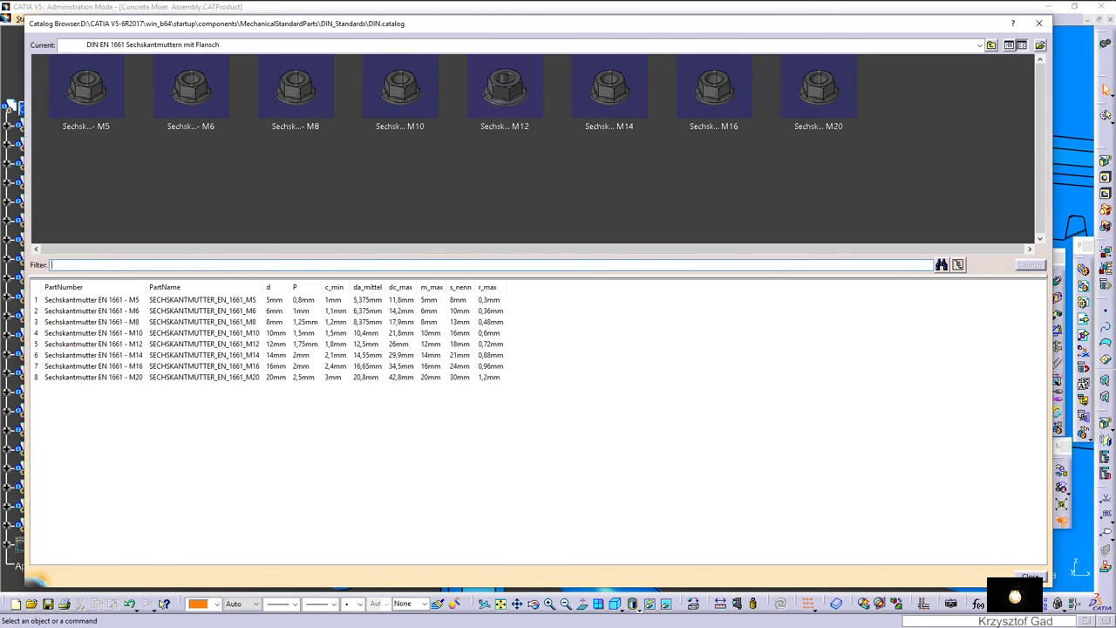
pyautogui.click(1030, 576)
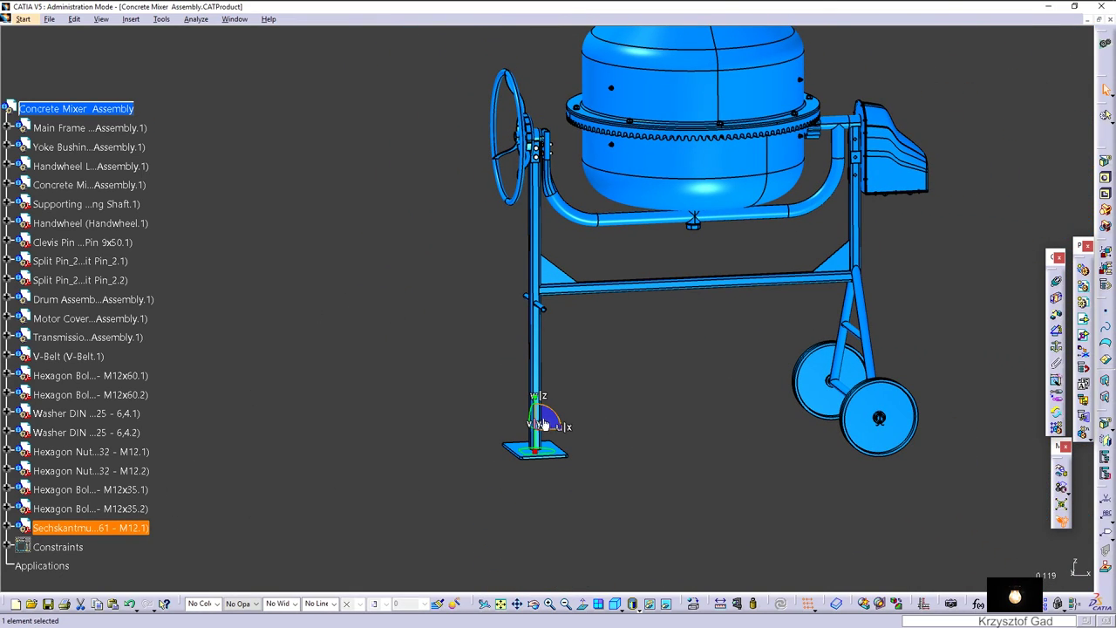
# Seat the flange nut on the upper bolt with axis coincidence and a 0mm Opposite offset.
pyautogui.moveTo(538, 420); pyautogui.dragTo(540, 79)
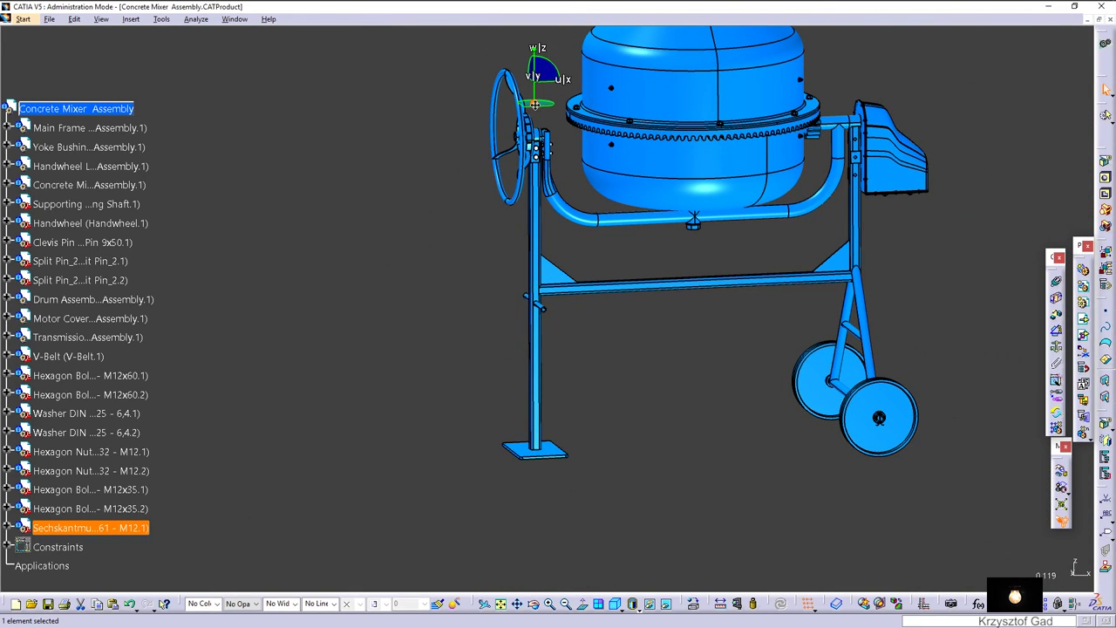
pyautogui.moveTo(564, 148)
pyautogui.keyDown('ctrl'); pyautogui.mouseDown(button='middle')
pyautogui.moveTo(460, 148)
pyautogui.moveTo(502, 215)
pyautogui.moveTo(399, 257)
pyautogui.moveTo(409, 429)
pyautogui.moveTo(612, 329)
pyautogui.mouseUp(button='middle'); pyautogui.keyUp('ctrl')
pyautogui.click(410, 429)
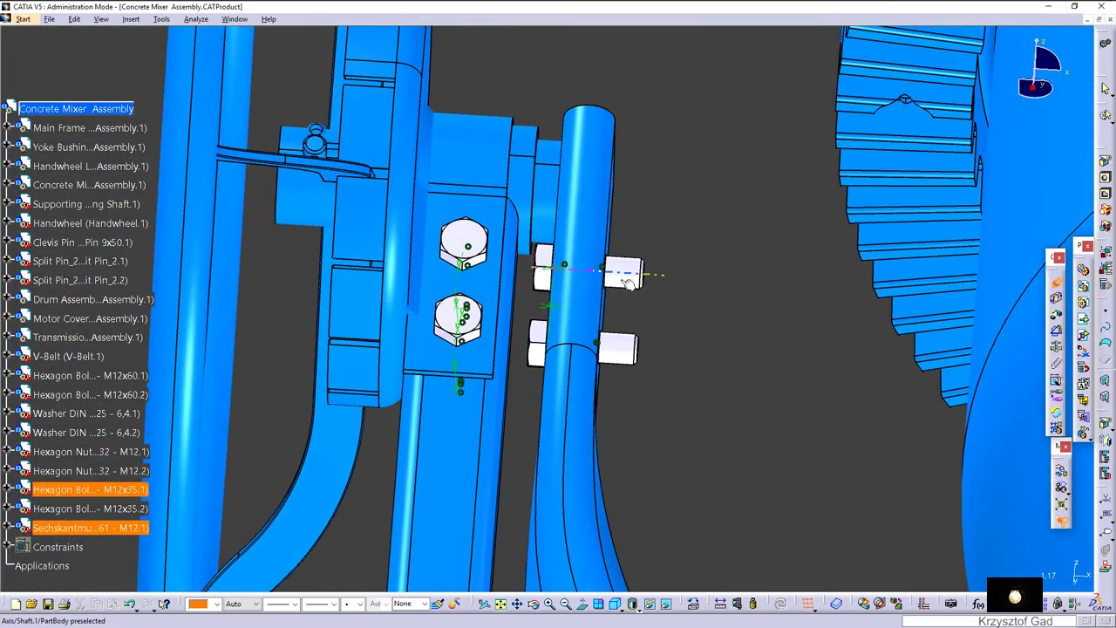
pyautogui.click(565, 265)
pyautogui.moveTo(565, 265)
pyautogui.mouseDown(button='middle')
pyautogui.moveTo(644, 200)
pyautogui.moveTo(612, 231)
pyautogui.mouseUp(button='middle')
pyautogui.click(643, 200)
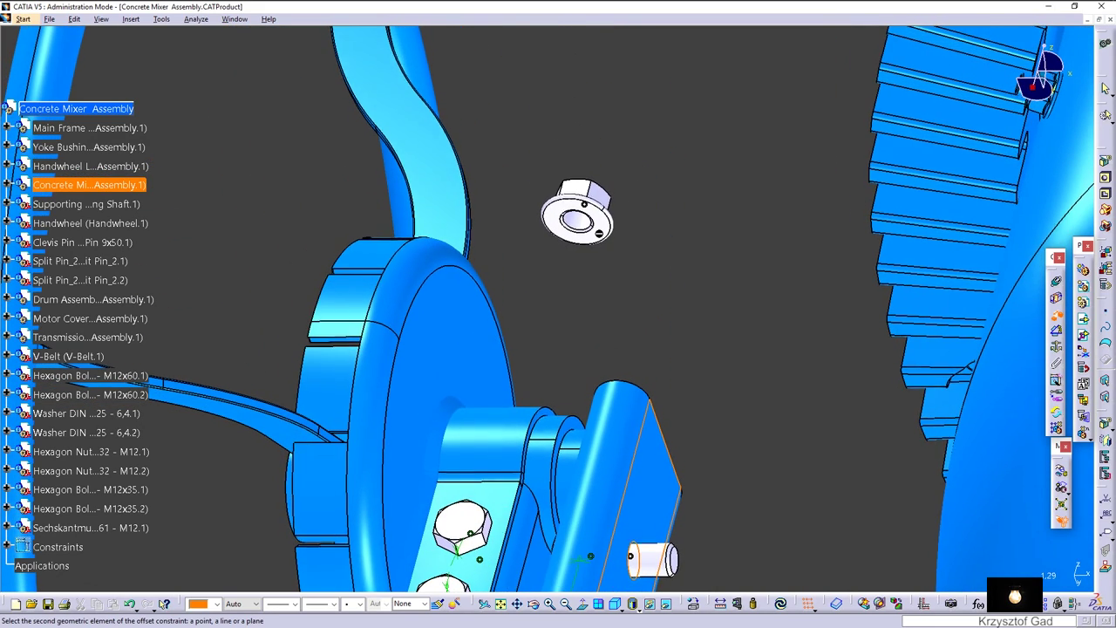
pyautogui.click(612, 230)
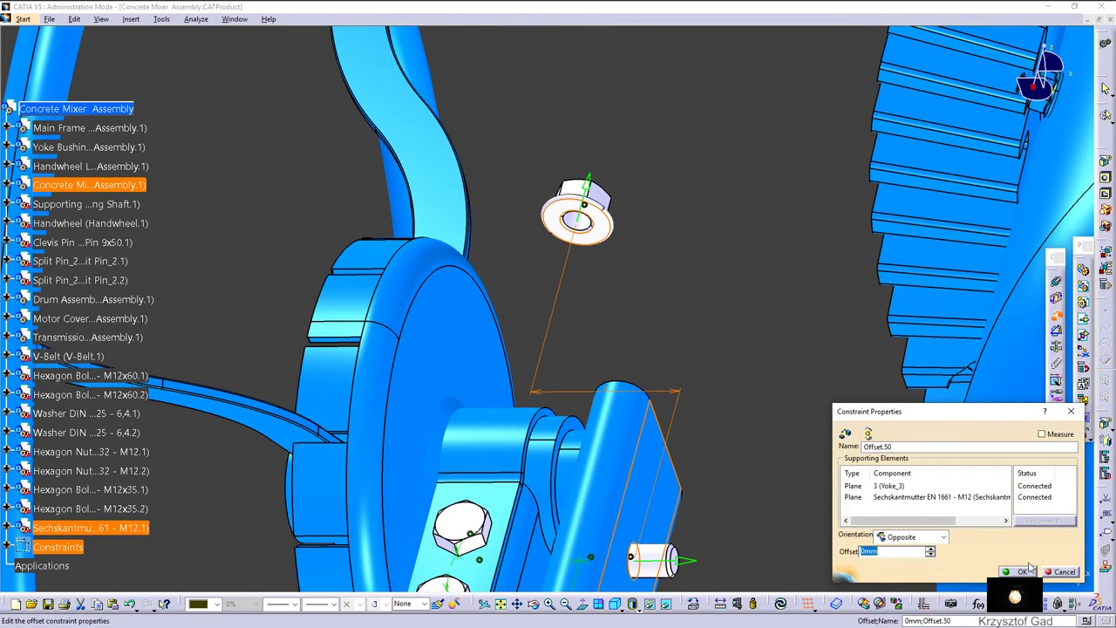
pyautogui.click(1025, 571)
pyautogui.click(776, 602)
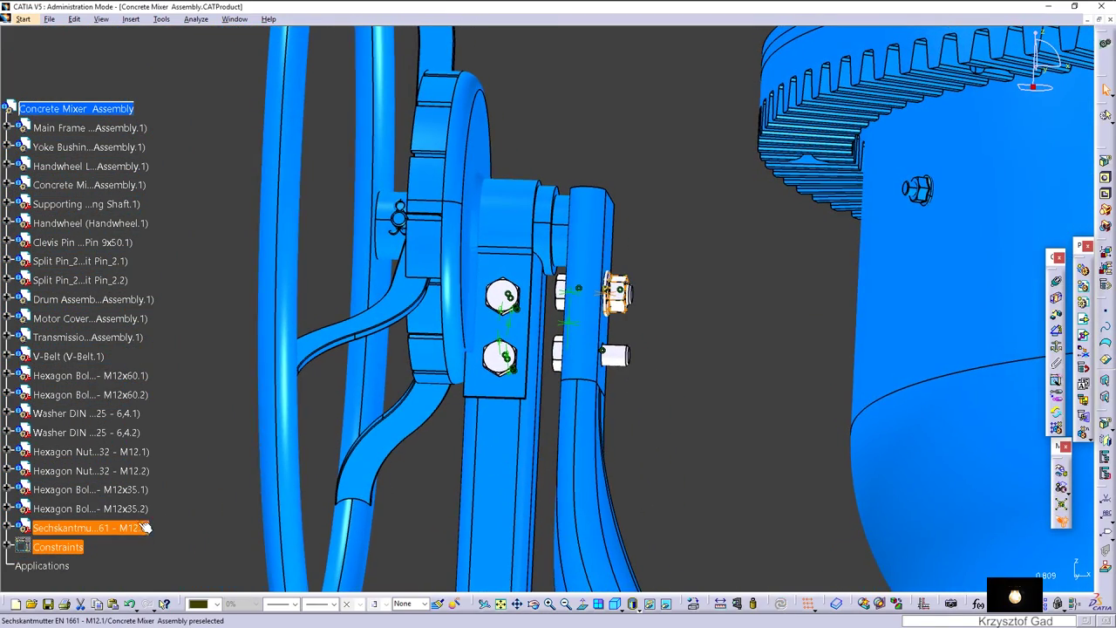
# Paste a copy of the M12 flange nut under the root assembly and move it up.
pyautogui.rightClick(129, 534)
pyautogui.click(144, 398)
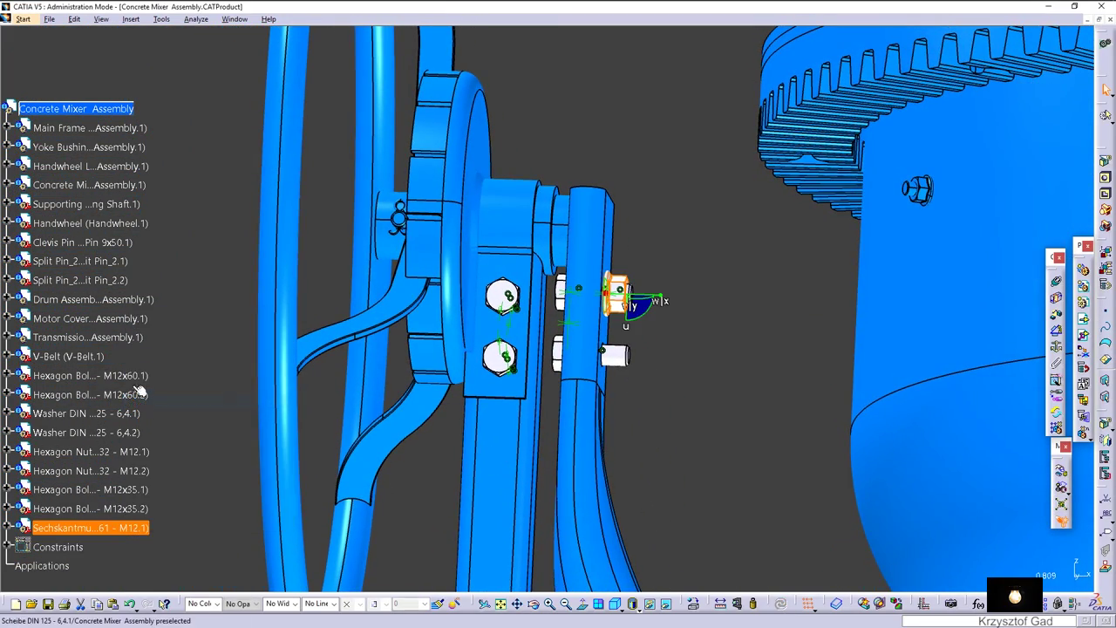
pyautogui.rightClick(77, 108)
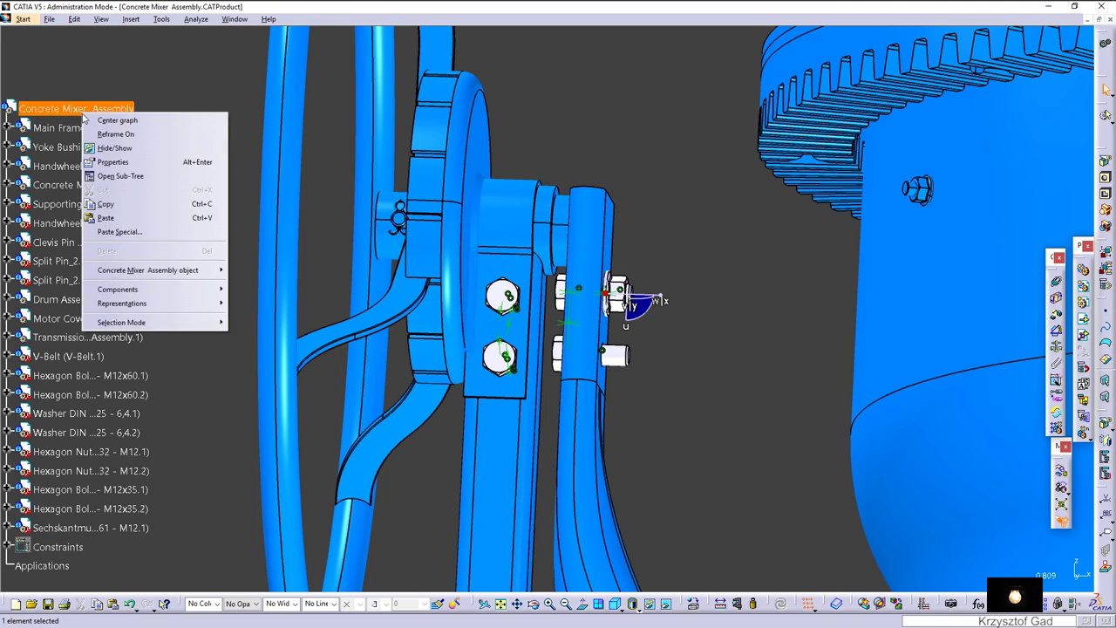
pyautogui.click(122, 220)
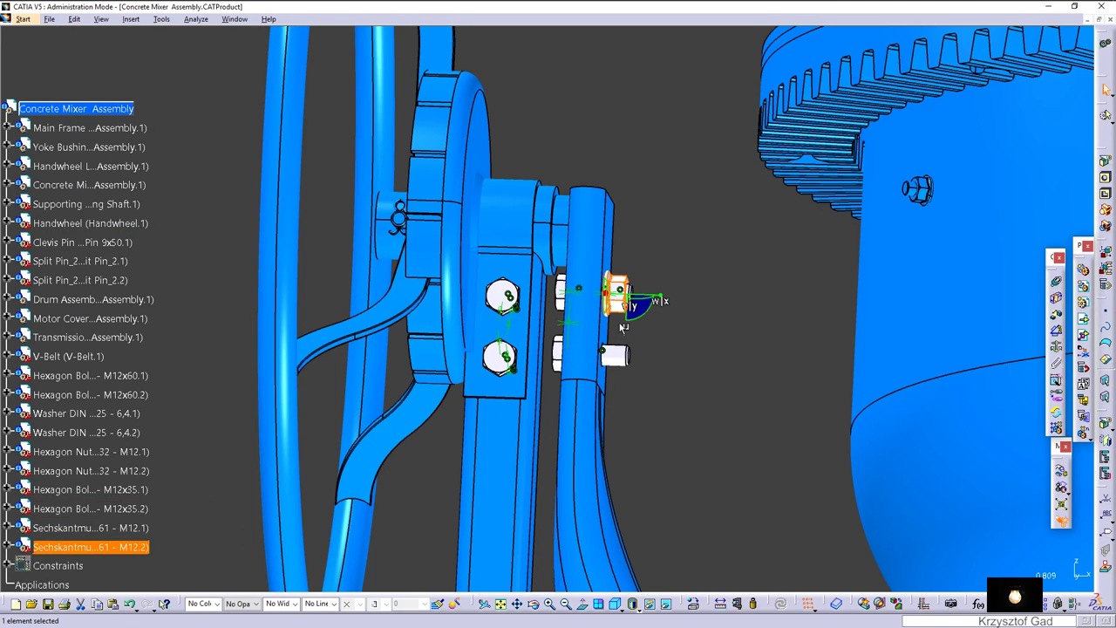
pyautogui.moveTo(626, 325); pyautogui.dragTo(624, 150)
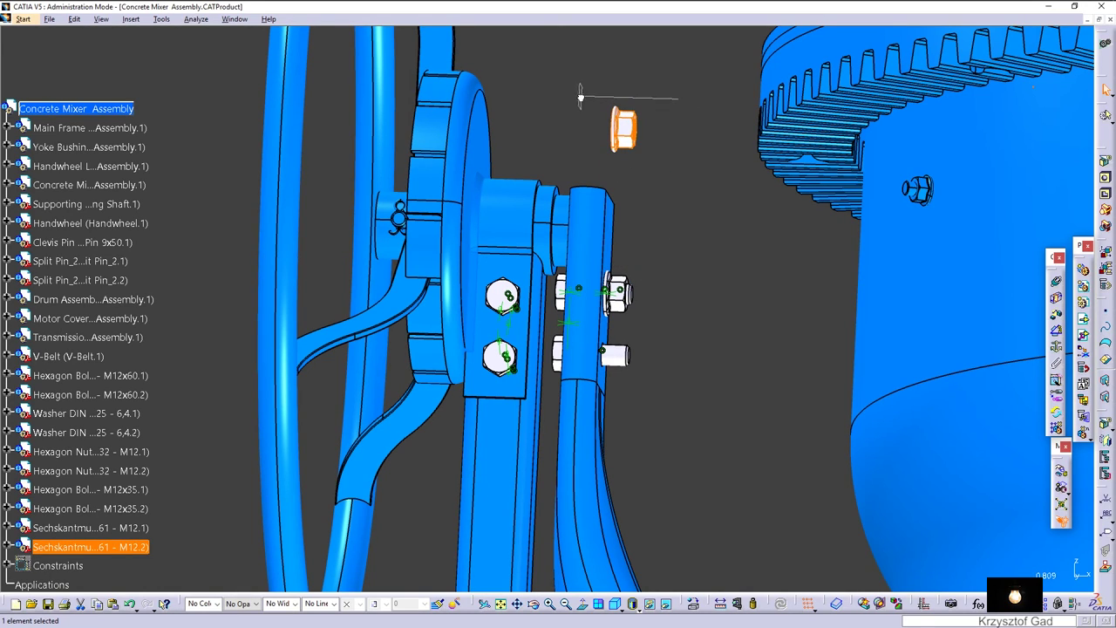
pyautogui.moveTo(580, 96); pyautogui.dragTo(1033, 88)
# Constrain the new nut on the lower bolt with coincidence and bracket-plate offset, then update.
pyautogui.click(1055, 287)
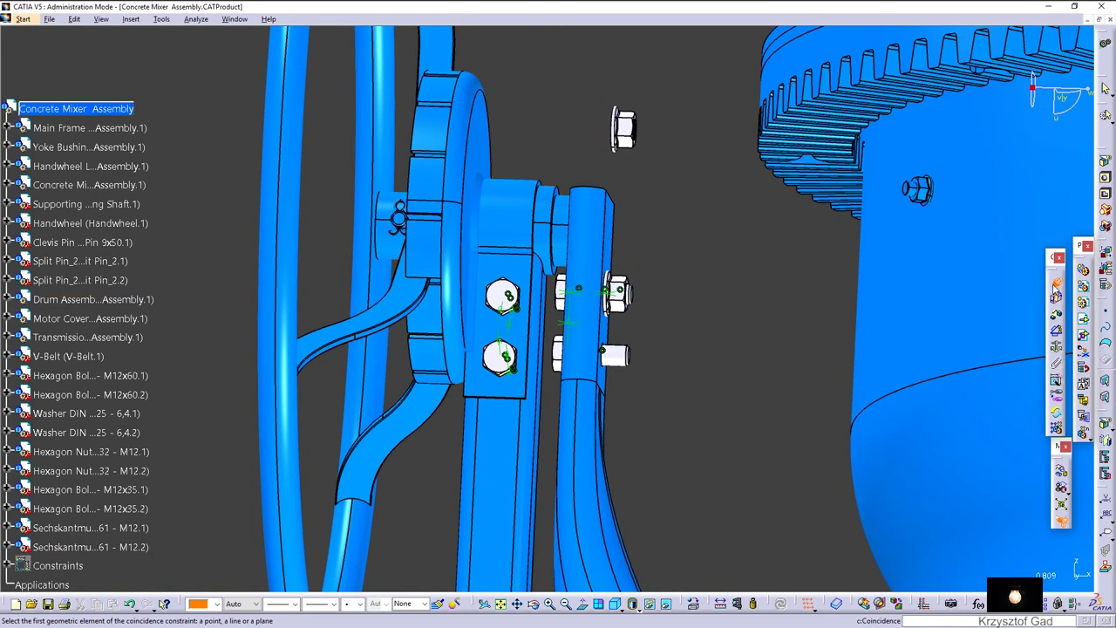
pyautogui.moveTo(778, 364); pyautogui.dragTo(626, 371, button='middle')
pyautogui.click(625, 371)
pyautogui.moveTo(639, 286); pyautogui.dragTo(688, 148, button='middle')
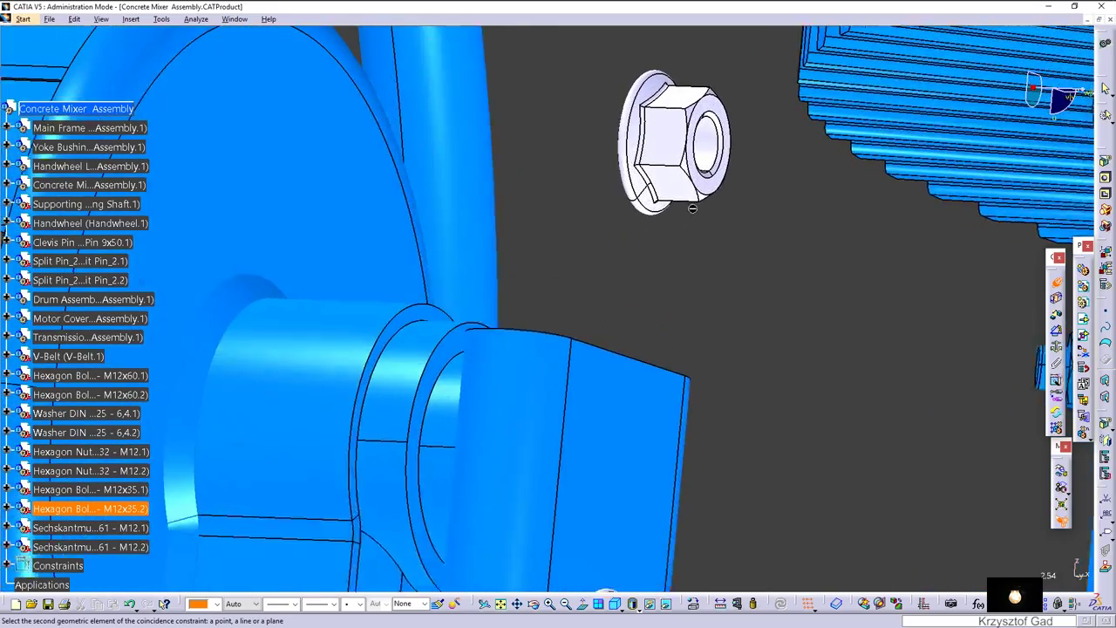
pyautogui.click(691, 138)
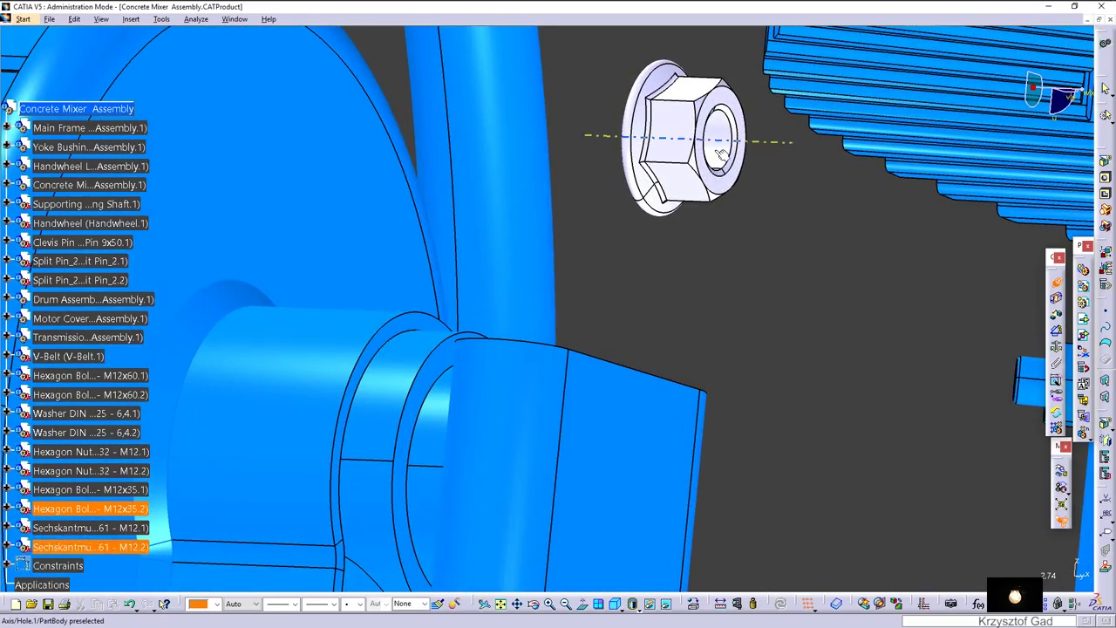
pyautogui.click(1056, 319)
pyautogui.moveTo(662, 366)
pyautogui.mouseDown(button='middle')
pyautogui.moveTo(540, 384)
pyautogui.moveTo(506, 98)
pyautogui.mouseUp(button='middle')
pyautogui.click(540, 385)
pyautogui.click(506, 98)
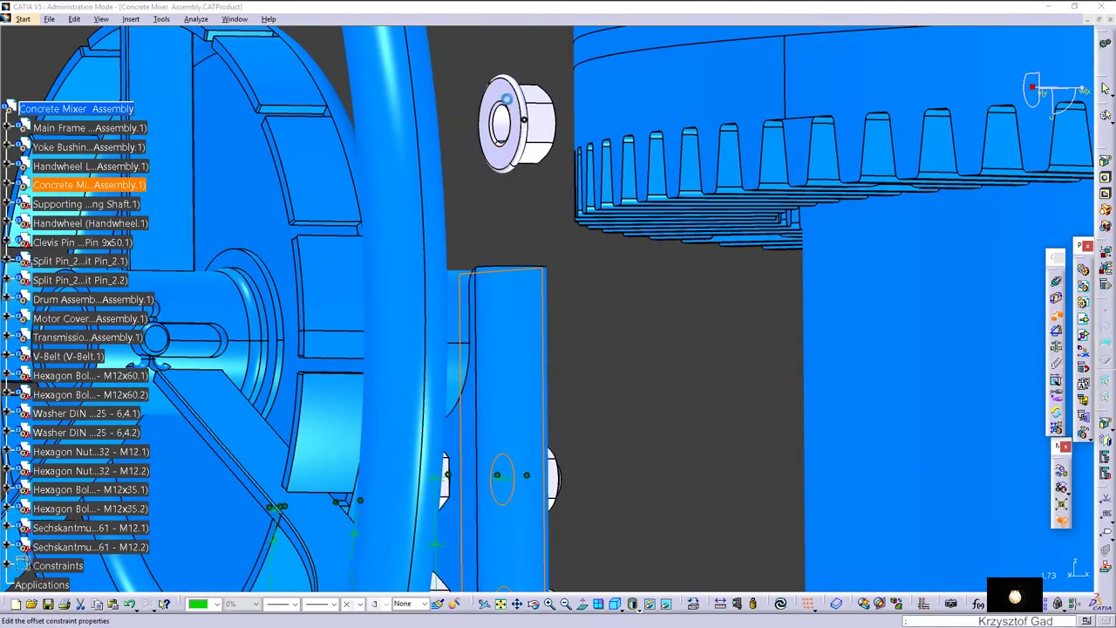
pyautogui.click(1019, 571)
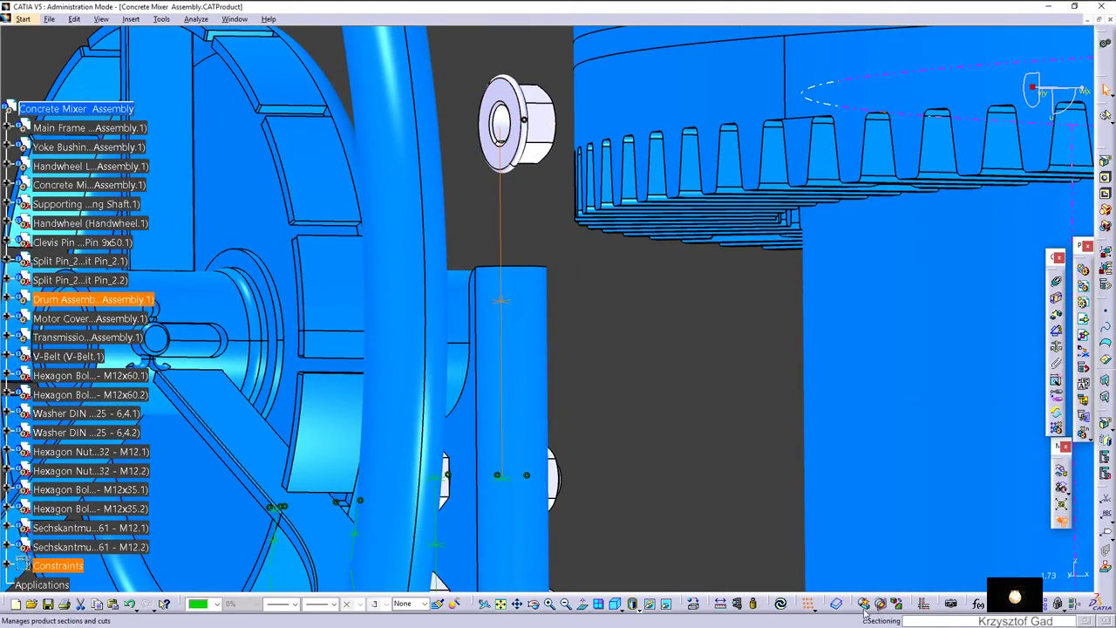
pyautogui.click(781, 603)
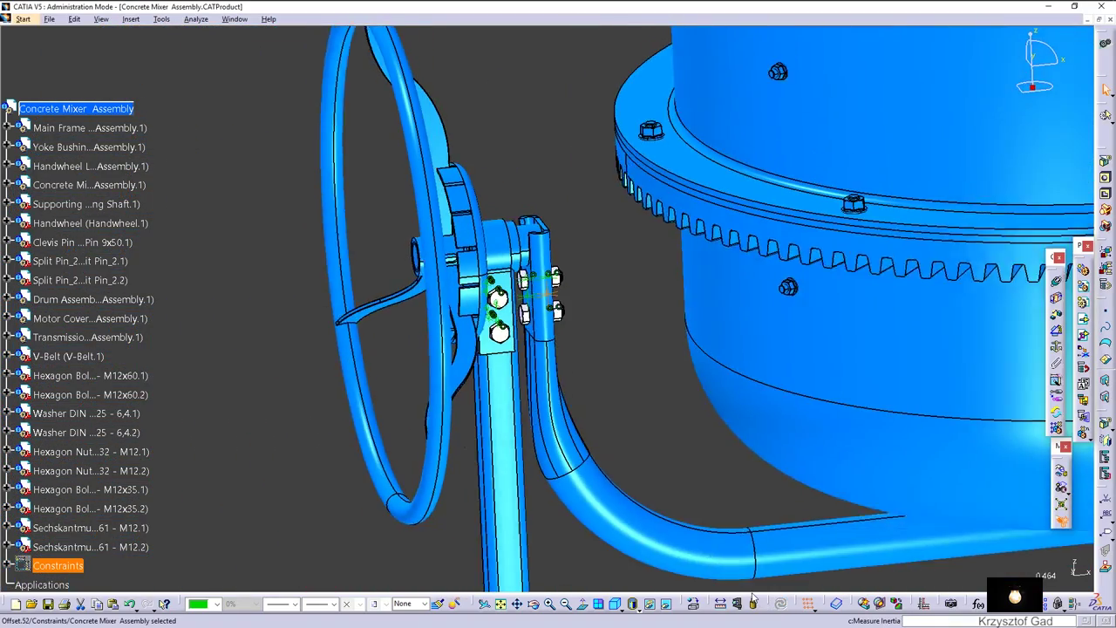
# Open the Properties of both M12 flange nuts together.
pyautogui.click(88, 546)
pyautogui.keyDown('ctrl'); pyautogui.click(87, 527); pyautogui.keyUp('ctrl')
pyautogui.rightClick(129, 529)
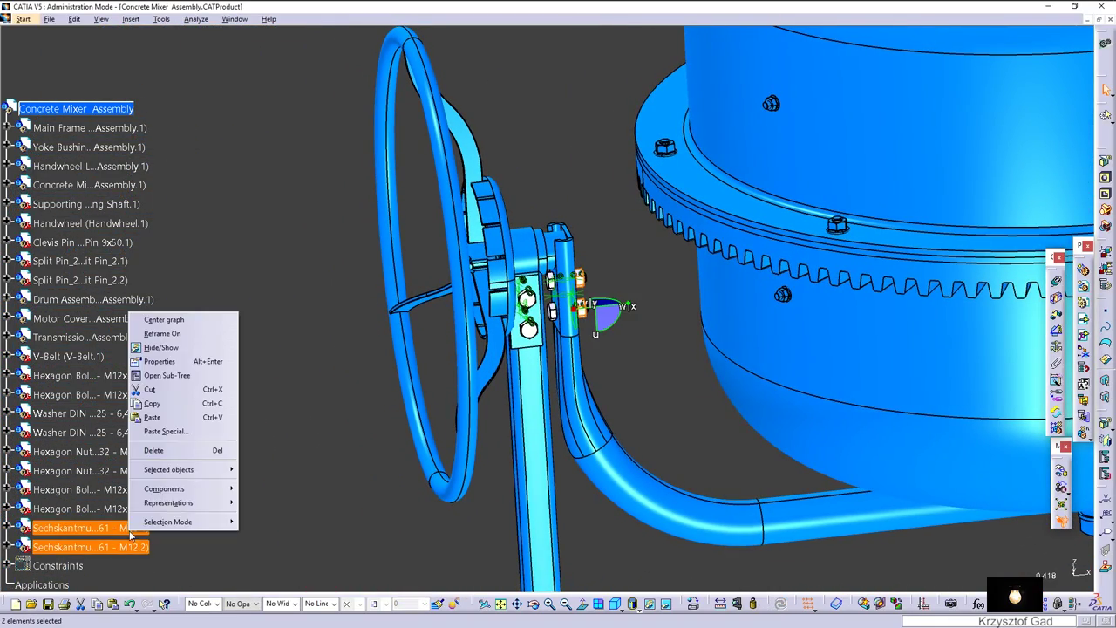
pyautogui.click(159, 360)
# Replace 'Sechskantmutter' with 'Hexagon Flange Nut' in both flange nuts' part number.
pyautogui.doubleClick(636, 284)
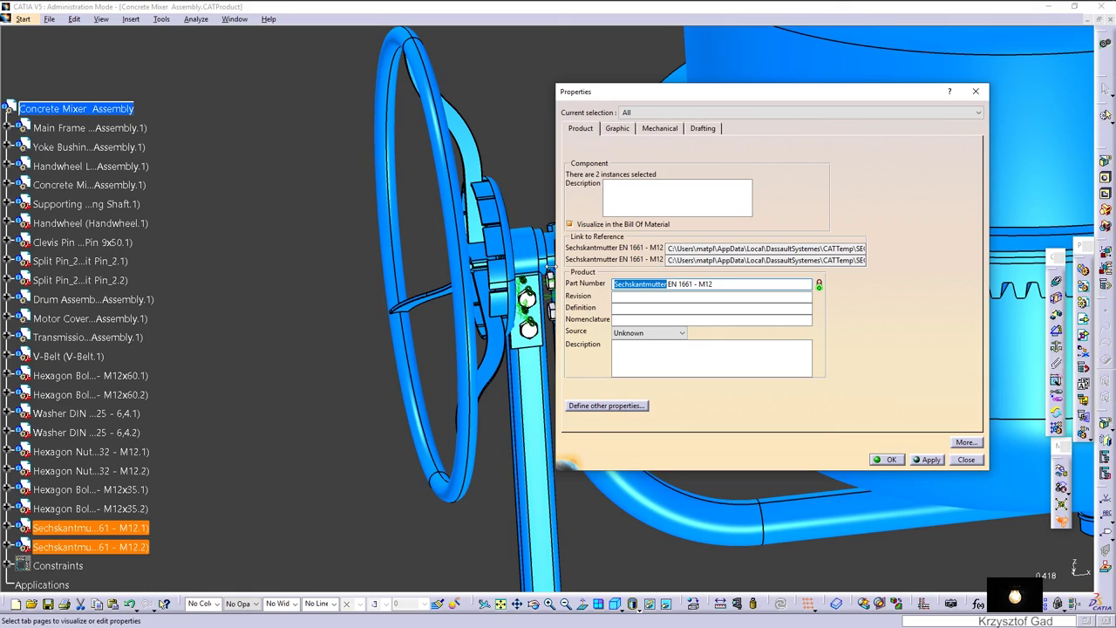
pyautogui.write('Hexago')
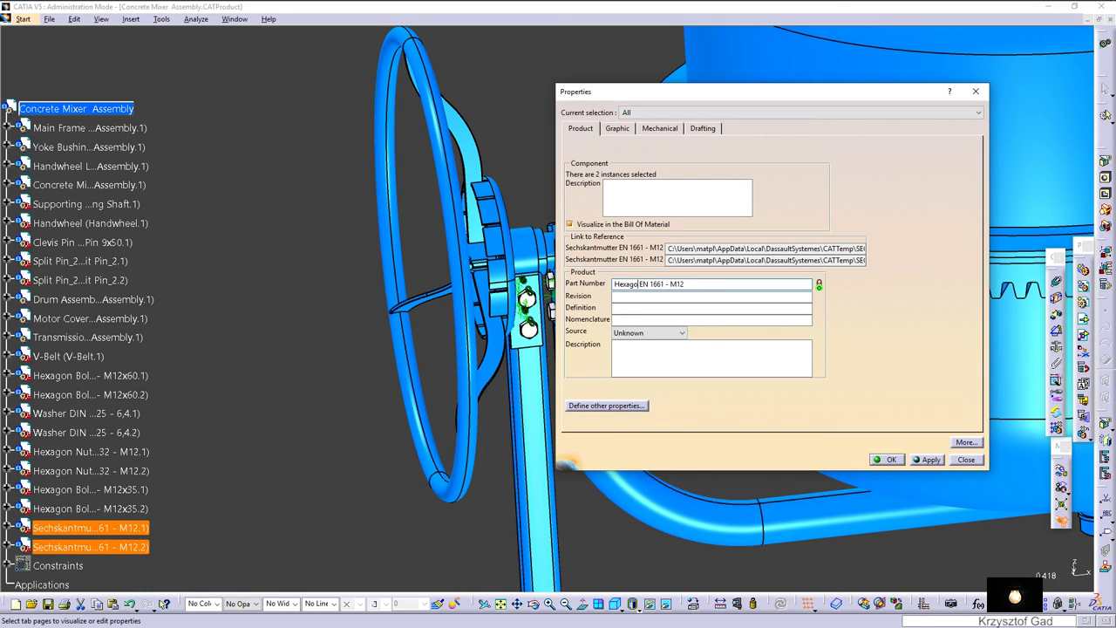
pyautogui.write('n Flange ')
pyautogui.write('Nut')
pyautogui.press('Return')
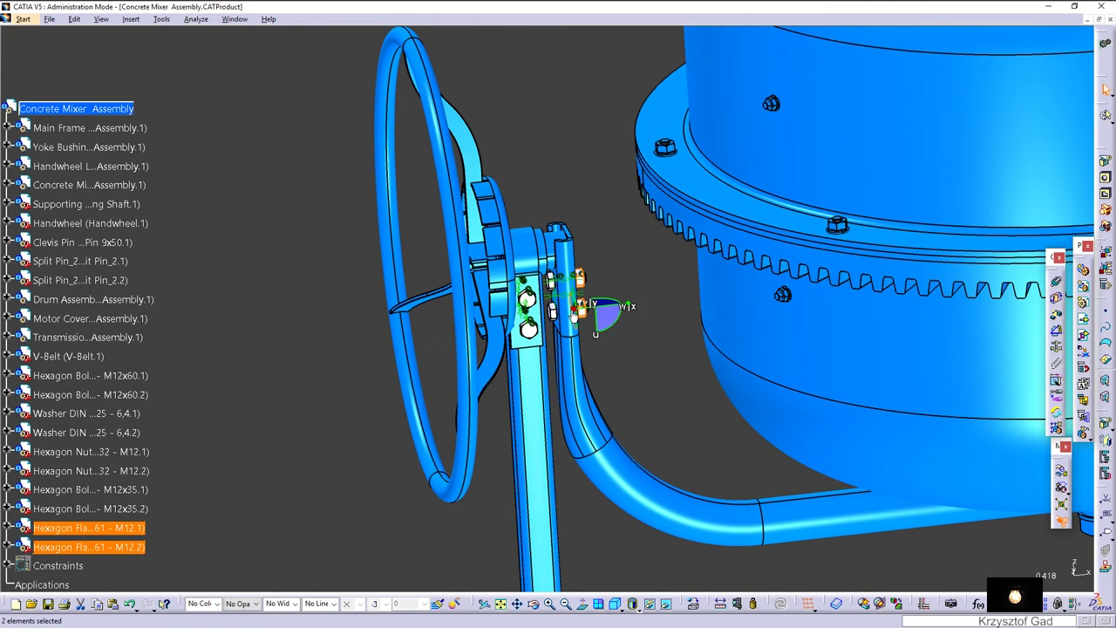
pyautogui.click(593, 201)
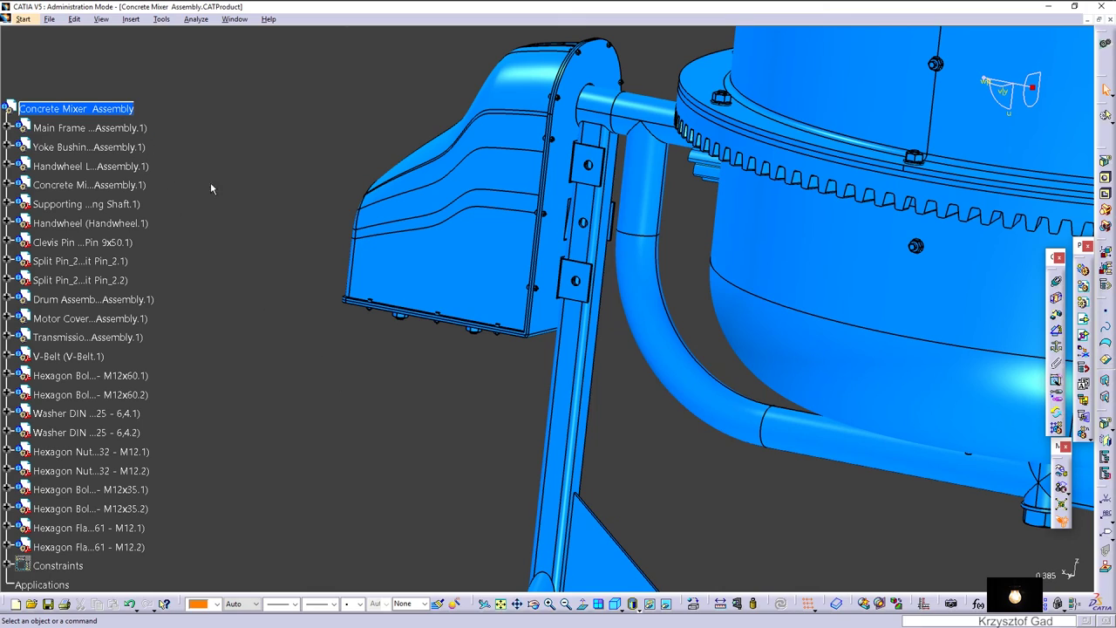
# Insert the M10x55 bolt from Verbindungselemente > Schrauben > Sechskantschrauben > DIN EN ISO 24014.
pyautogui.click(837, 606)
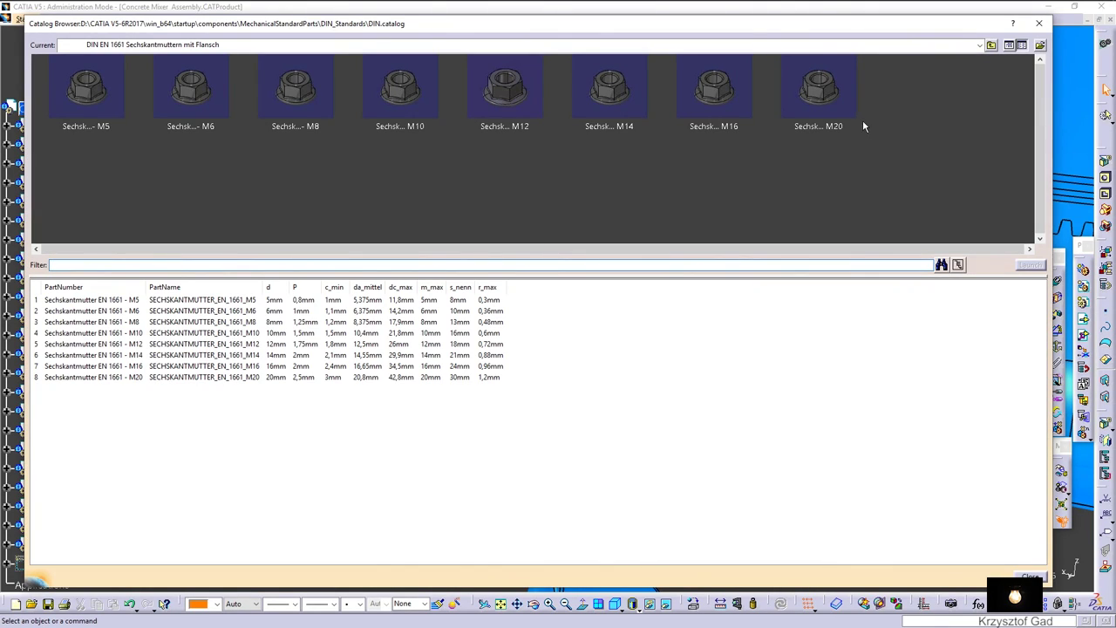
pyautogui.click(994, 48)
pyautogui.click(992, 45)
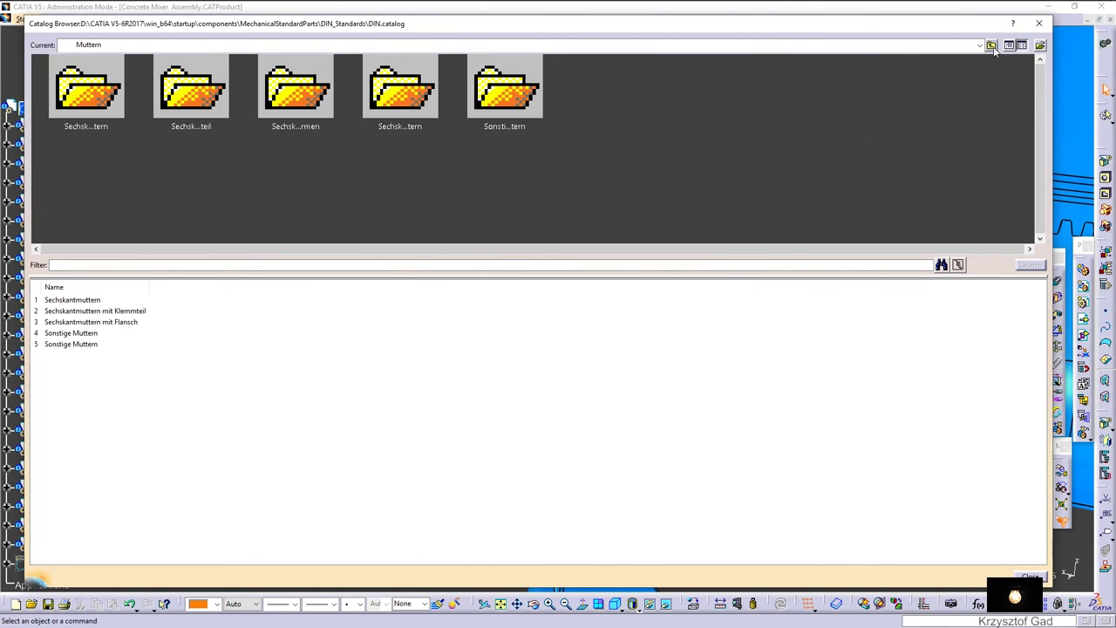
pyautogui.click(992, 46)
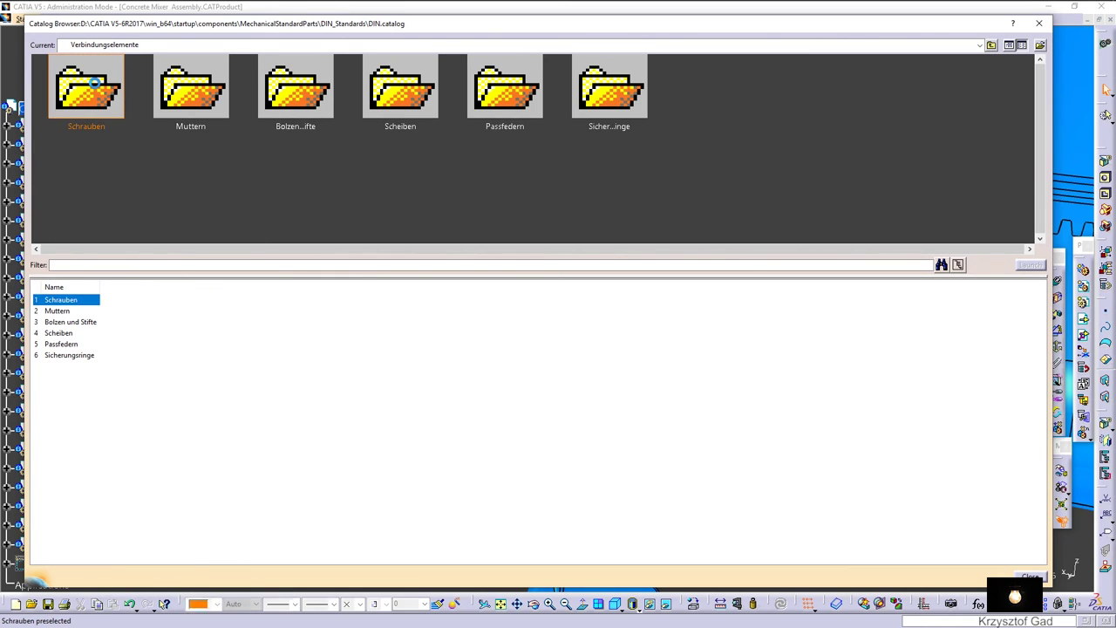
pyautogui.doubleClick(98, 102)
pyautogui.doubleClick(101, 89)
pyautogui.doubleClick(102, 88)
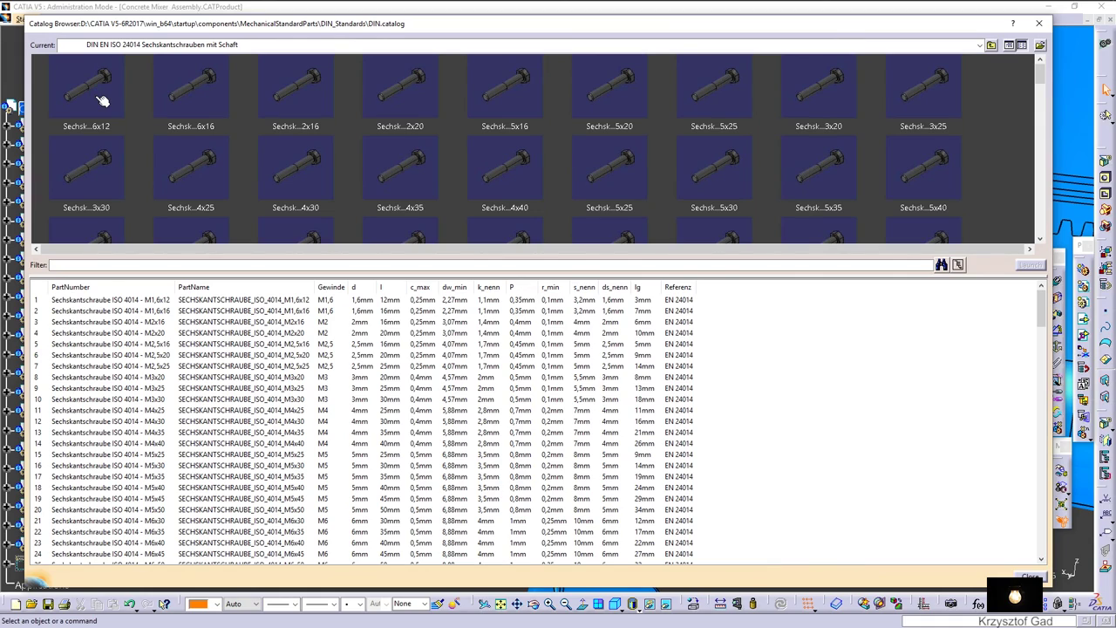
pyautogui.scroll(-6, 343, 485)
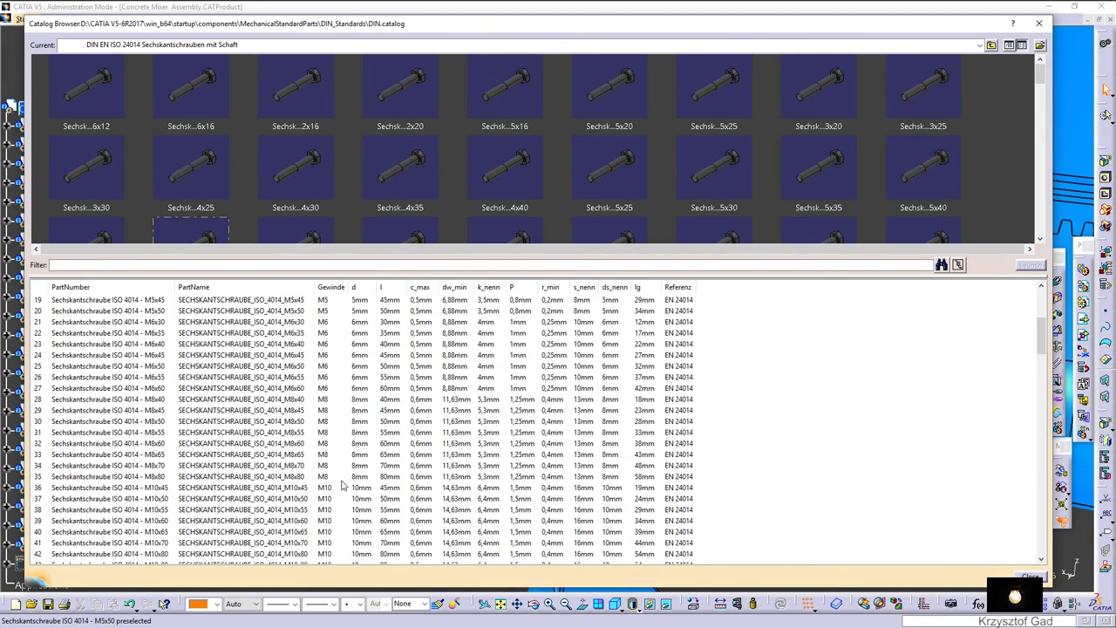
pyautogui.doubleClick(389, 510)
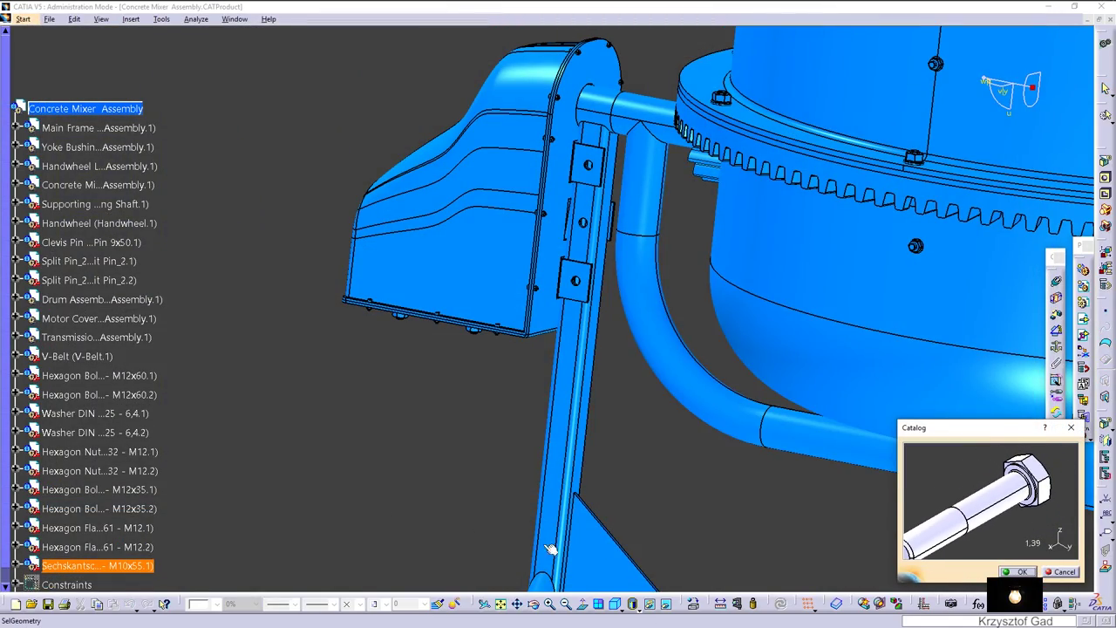
pyautogui.click(1018, 572)
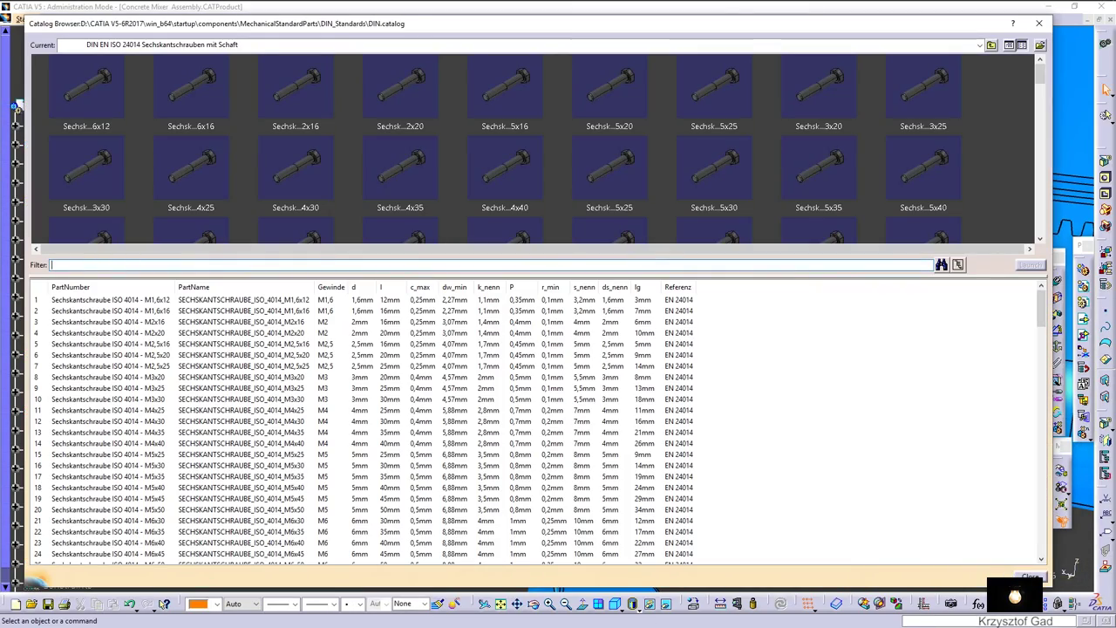
# Move the M10x55 bolt clear and make its axis coincident with the frame hole axis.
pyautogui.click(1029, 576)
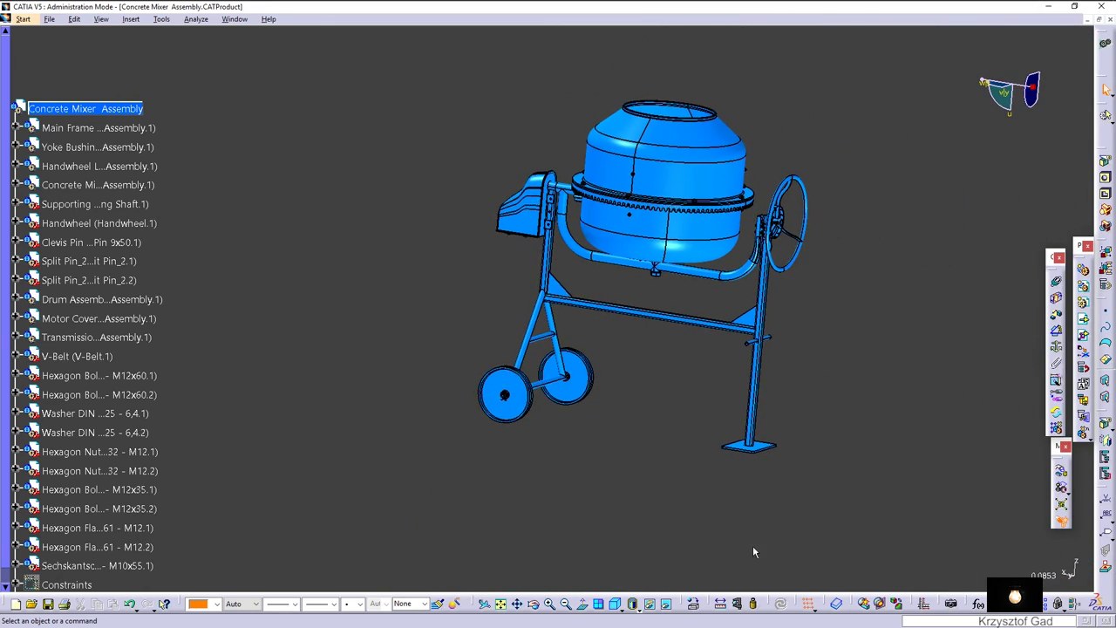
pyautogui.click(124, 566)
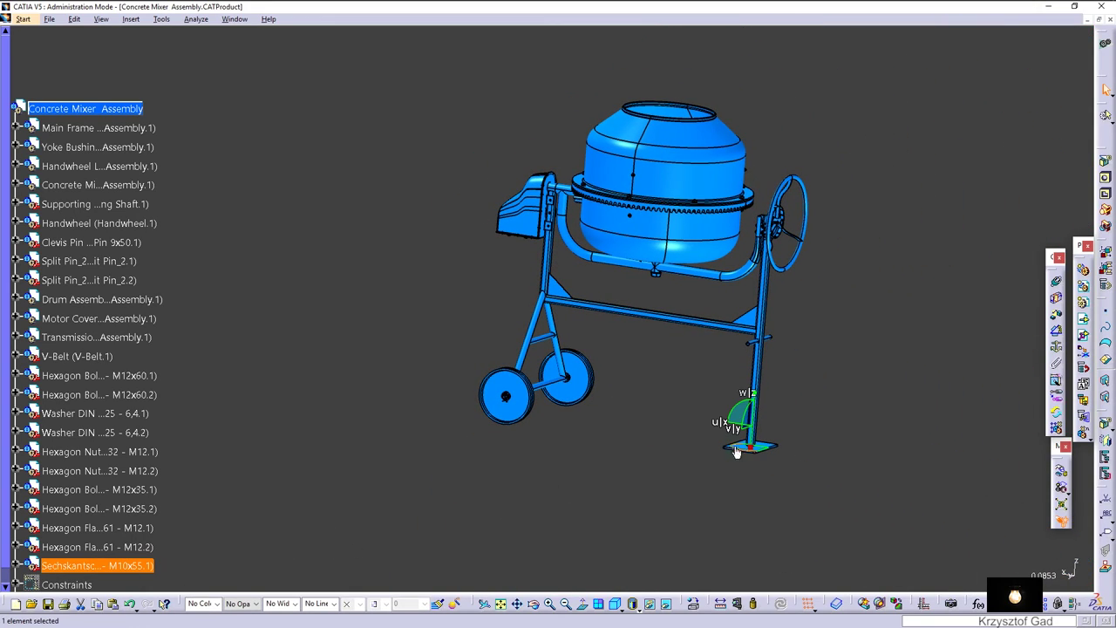
pyautogui.moveTo(733, 428)
pyautogui.mouseDown()
pyautogui.moveTo(595, 384)
pyautogui.moveTo(602, 178)
pyautogui.moveTo(571, 167)
pyautogui.mouseUp()
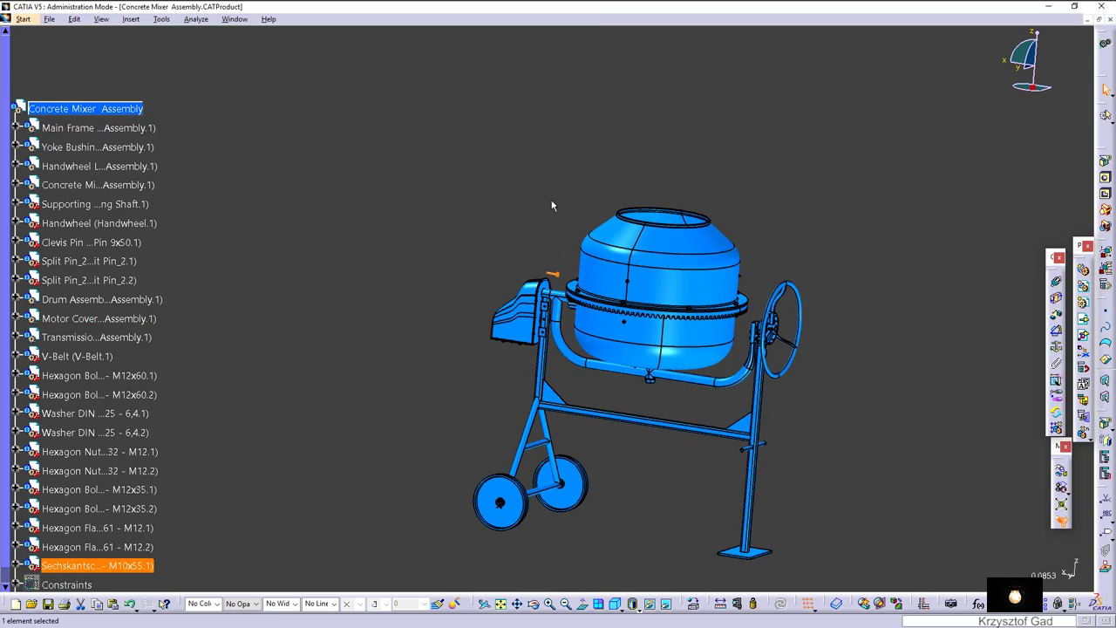
pyautogui.moveTo(509, 156)
pyautogui.mouseDown(button='middle')
pyautogui.moveTo(557, 212)
pyautogui.moveTo(558, 157)
pyautogui.mouseUp(button='middle')
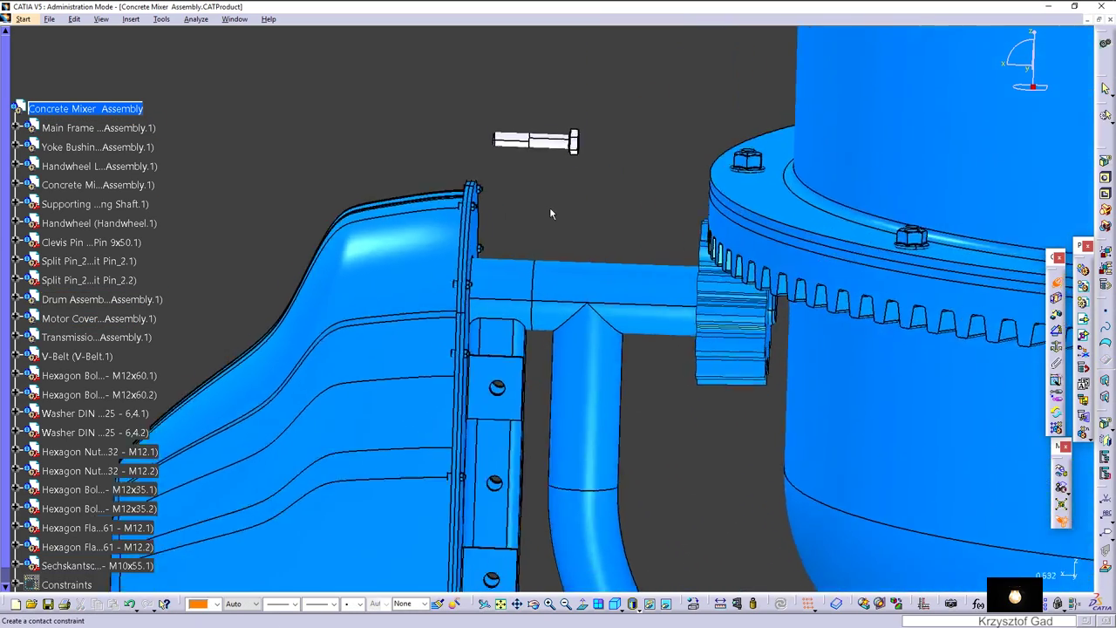
pyautogui.moveTo(550, 212)
pyautogui.mouseDown(button='middle')
pyautogui.moveTo(558, 87)
pyautogui.moveTo(512, 287)
pyautogui.moveTo(469, 324)
pyautogui.moveTo(355, 382)
pyautogui.moveTo(349, 294)
pyautogui.mouseUp(button='middle')
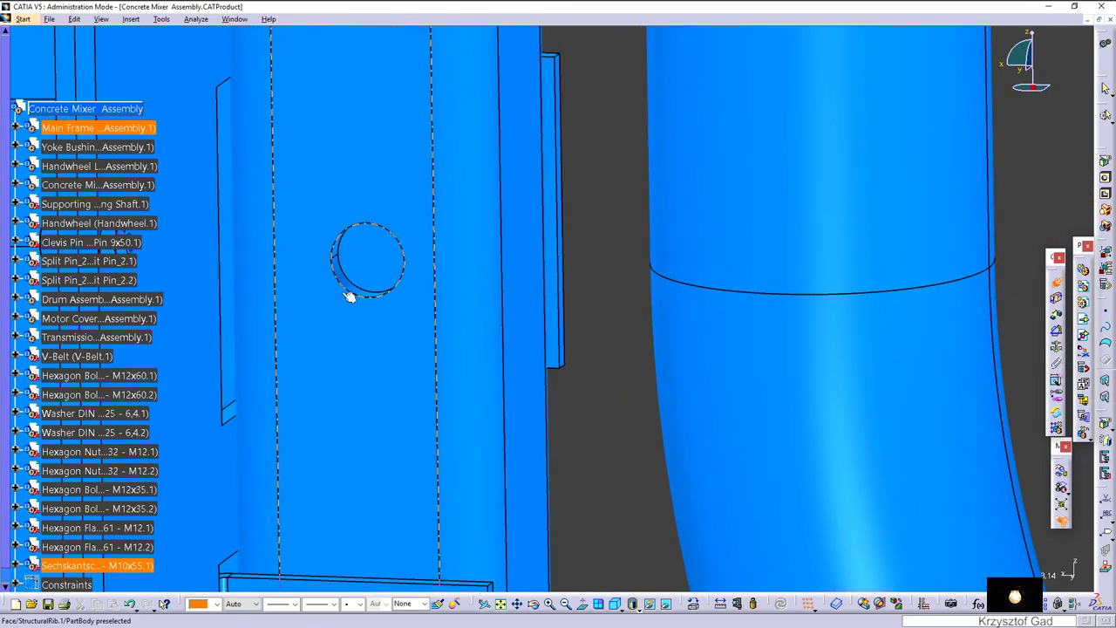
pyautogui.click(350, 283)
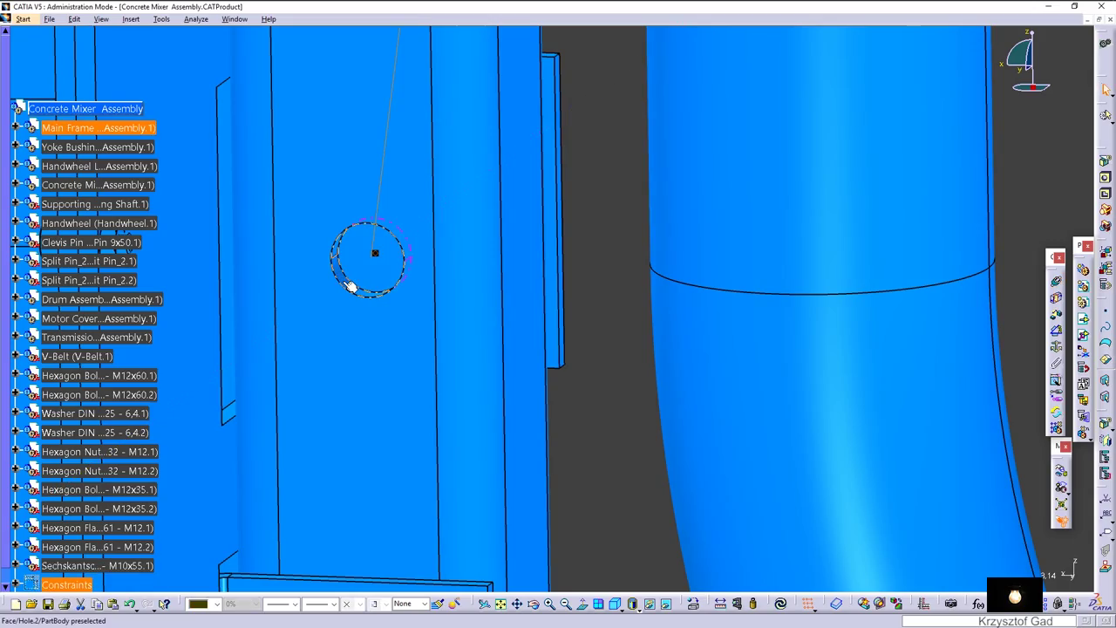
# Add an Opposite offset between the frame face and bolt head face, then update the assembly.
pyautogui.click(1055, 319)
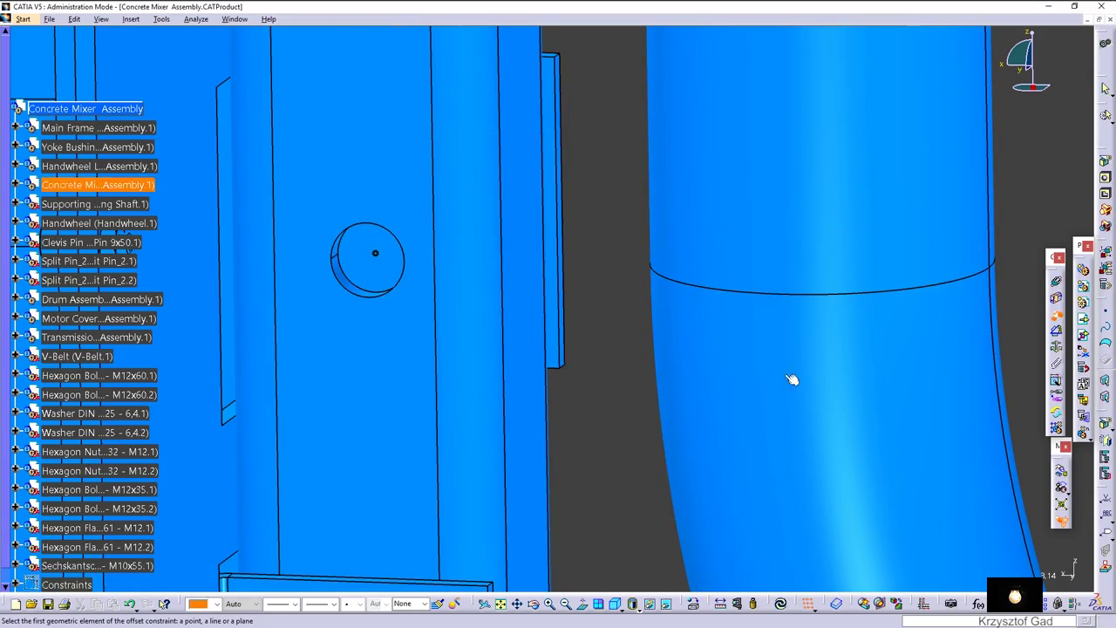
pyautogui.click(374, 395)
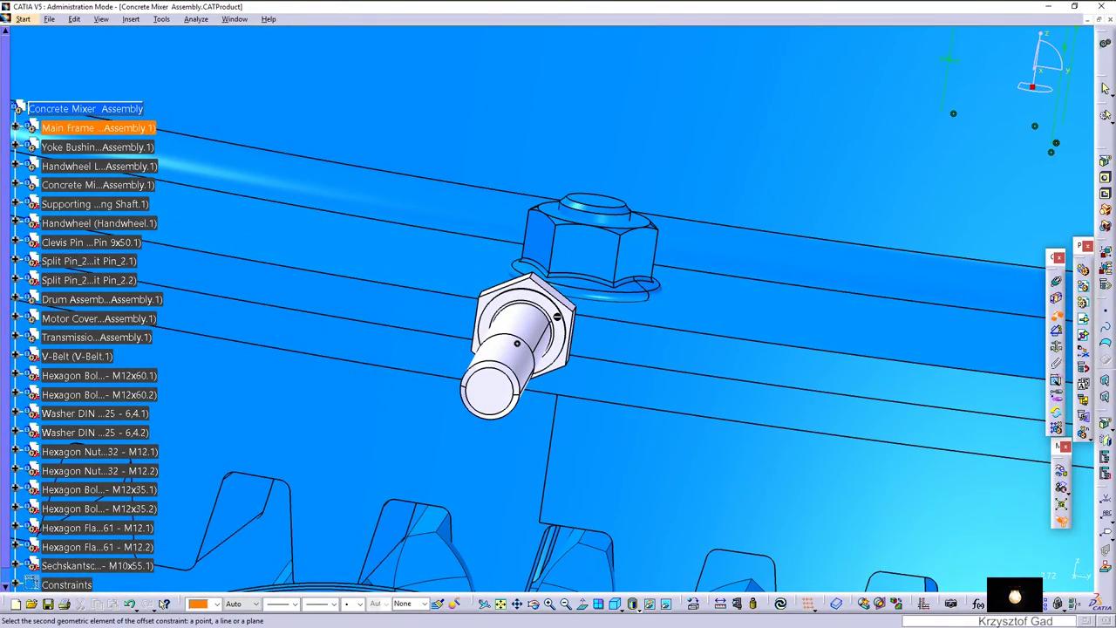
pyautogui.click(568, 324)
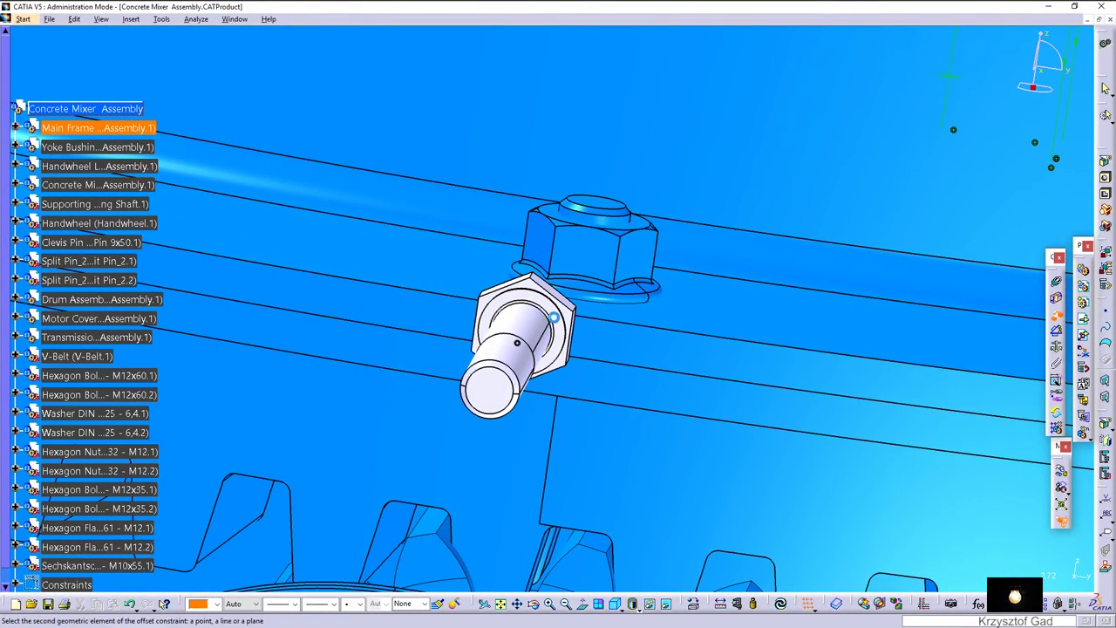
pyautogui.click(908, 536)
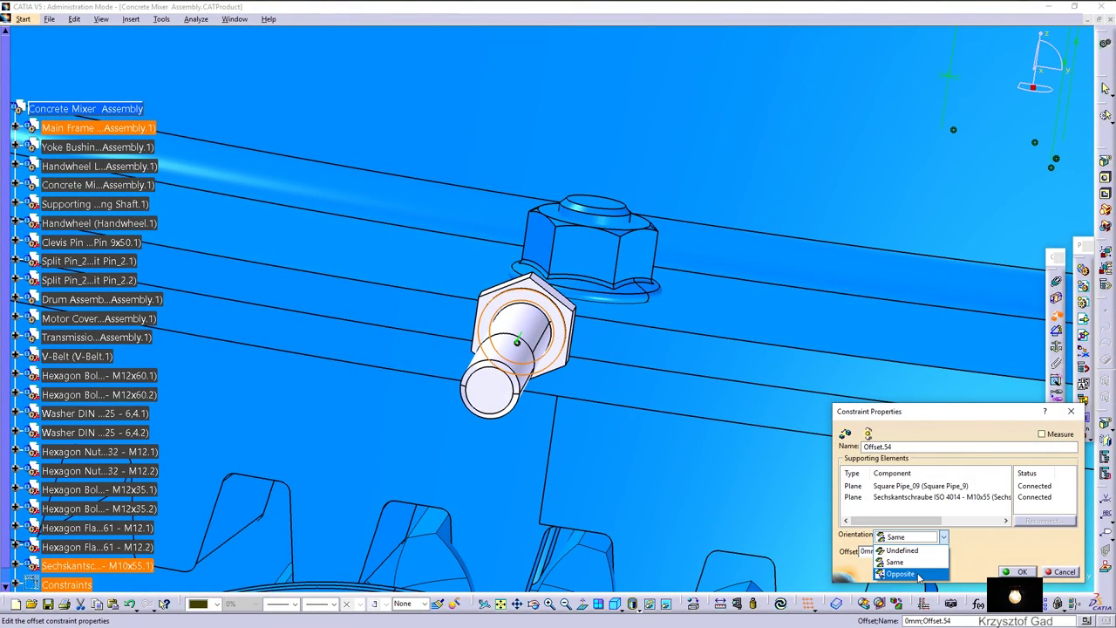
pyautogui.click(901, 574)
pyautogui.click(1016, 571)
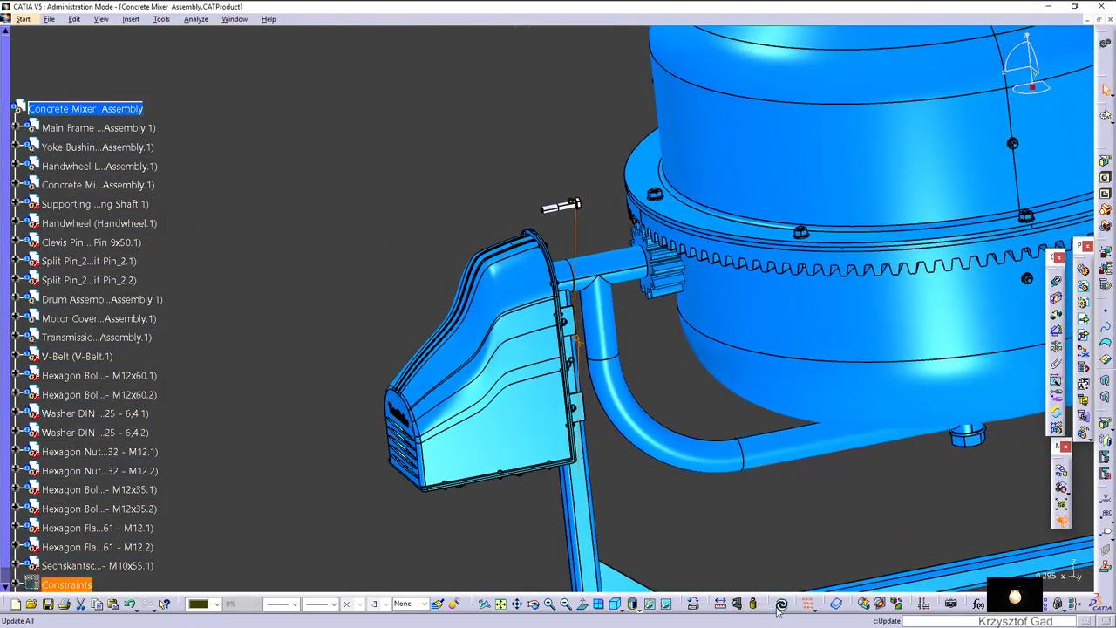
pyautogui.click(780, 604)
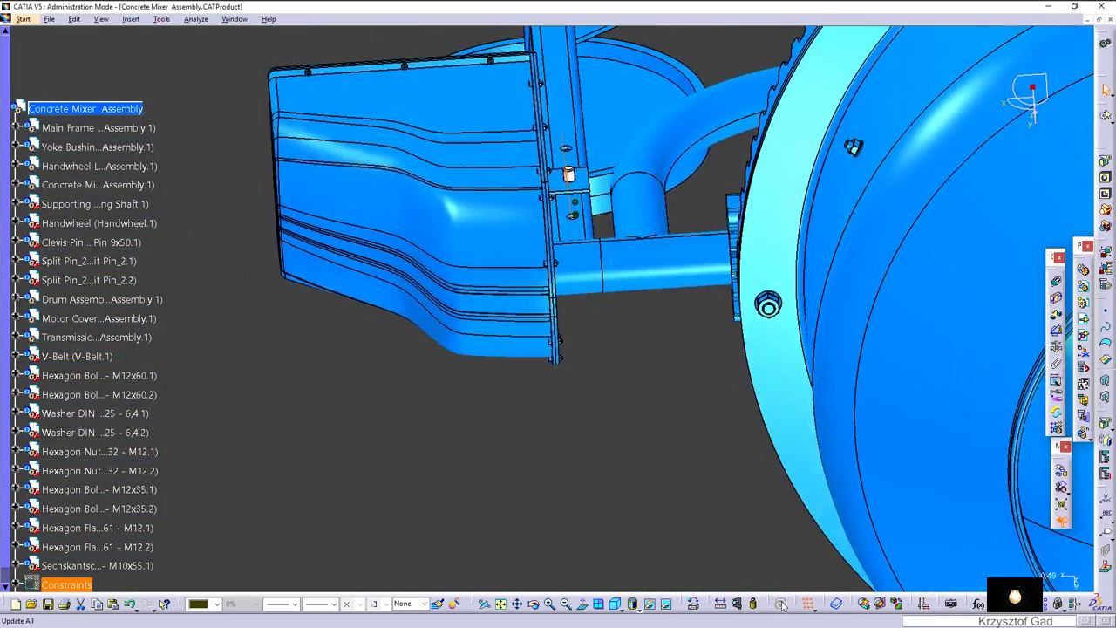
# Copy the M10x55 bolt and paste it twice into the Concrete Mixer Assembly root.
pyautogui.rightClick(146, 567)
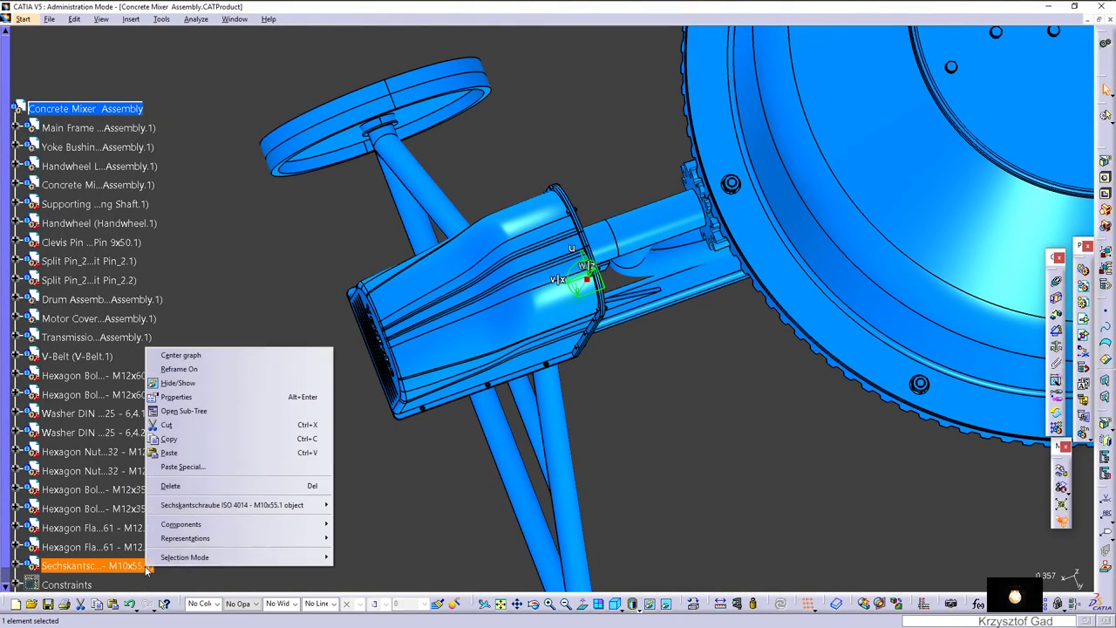
pyautogui.click(169, 439)
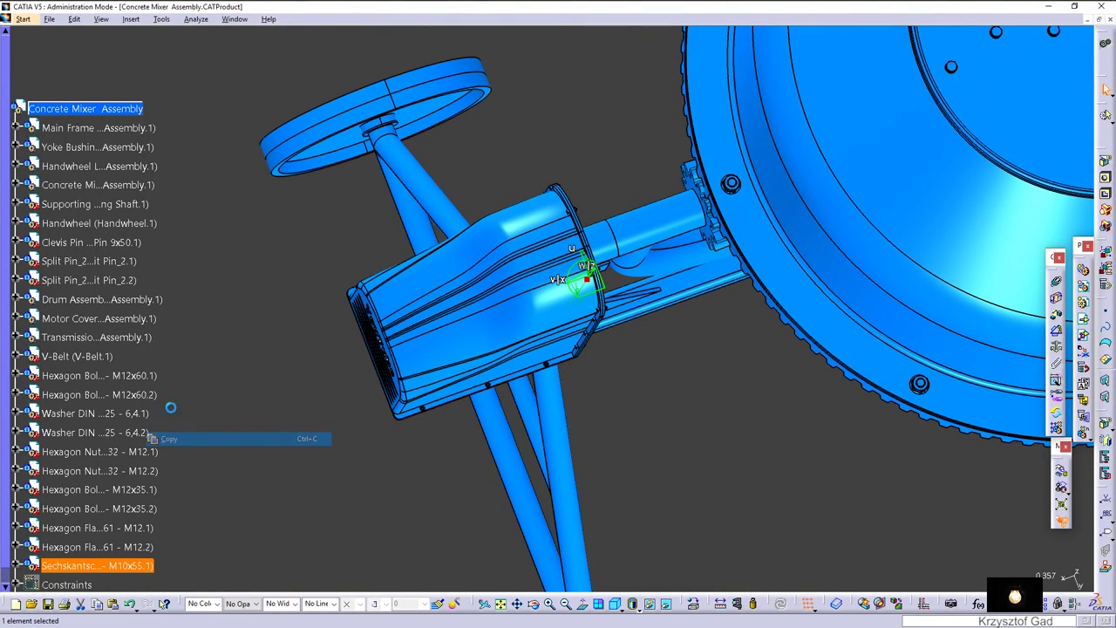
pyautogui.rightClick(94, 110)
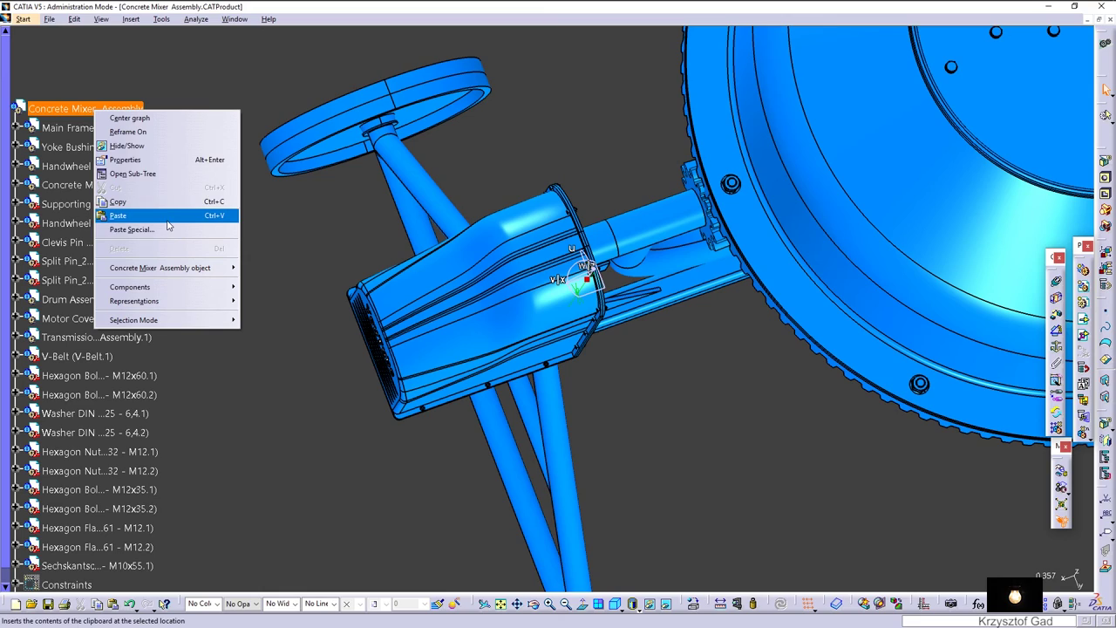
pyautogui.click(168, 220)
pyautogui.rightClick(106, 109)
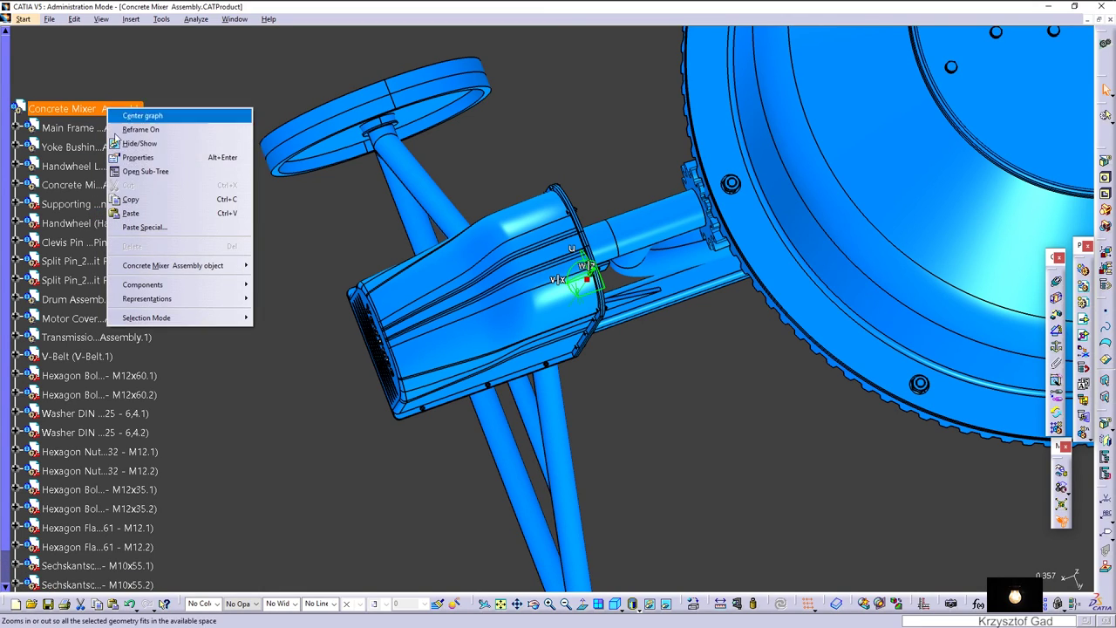
pyautogui.click(139, 213)
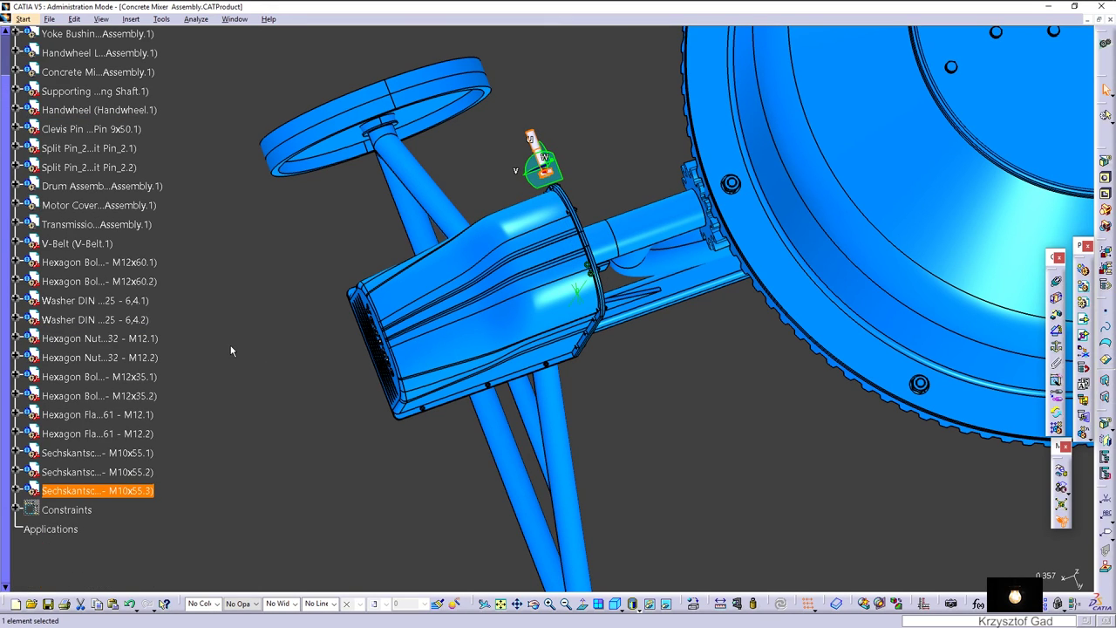
# Move the second M10x55 bolt copy up to the top of the motor cover.
pyautogui.moveTo(511, 311); pyautogui.dragTo(552, 226, button='middle')
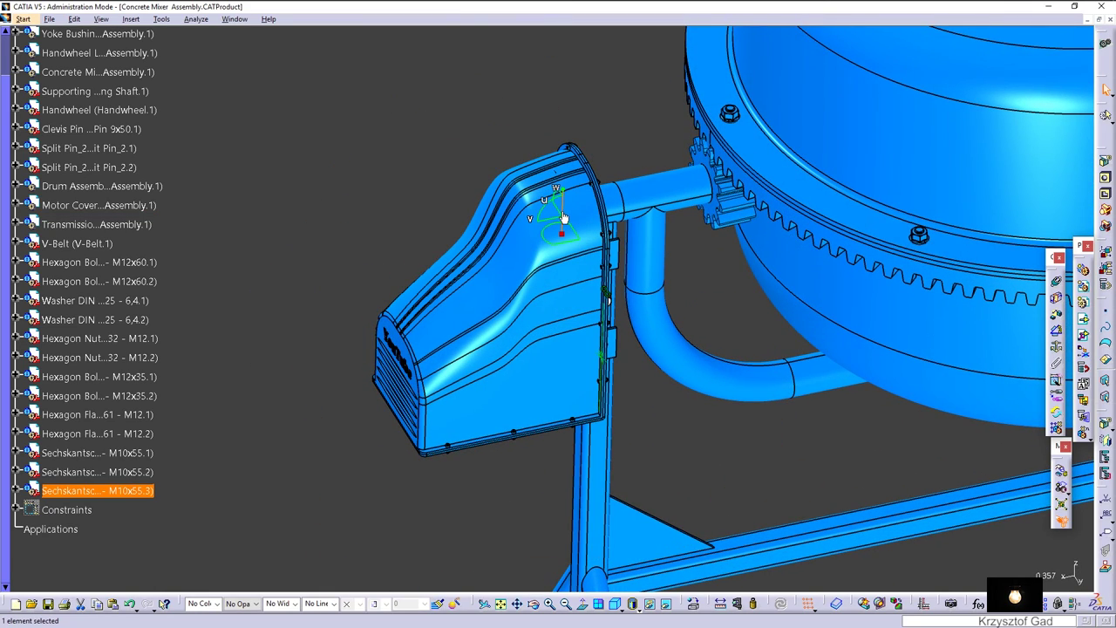
pyautogui.moveTo(562, 228); pyautogui.dragTo(567, 137)
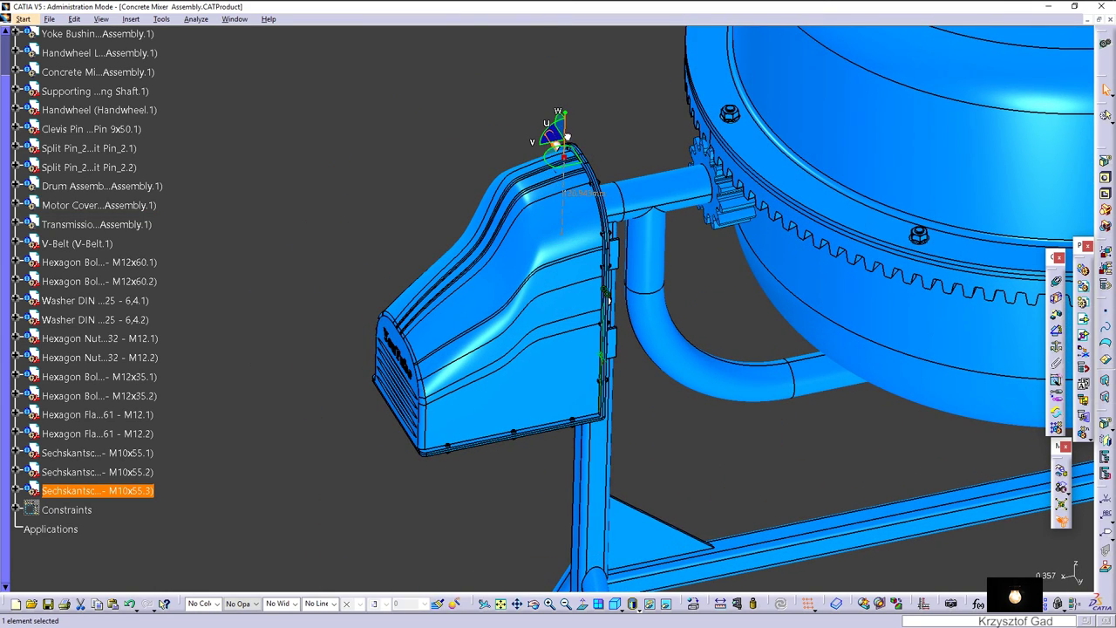
pyautogui.click(137, 474)
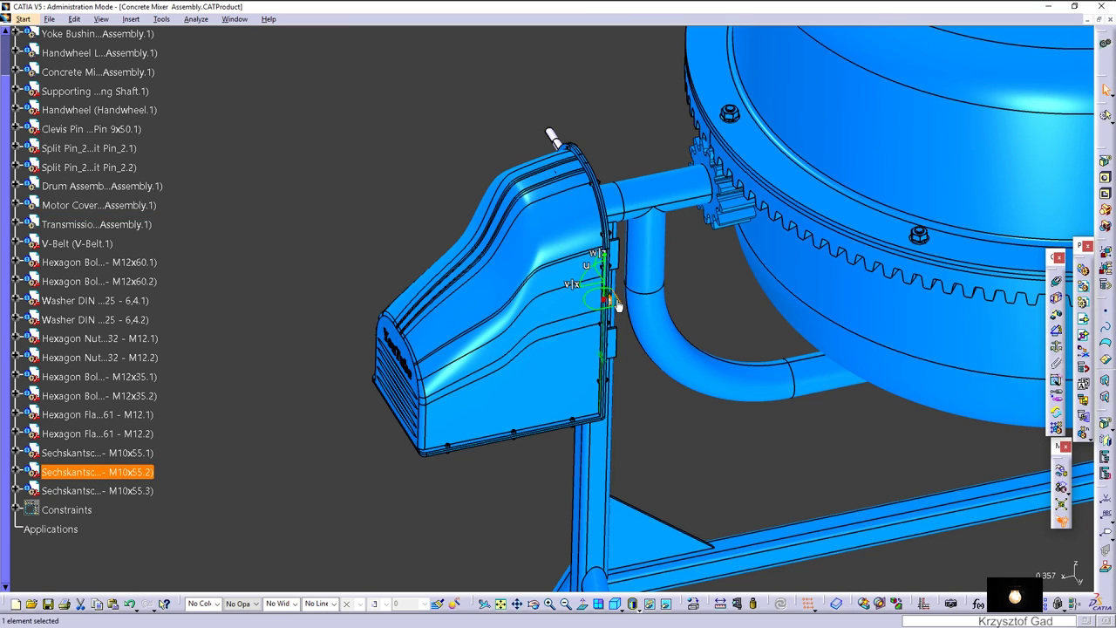
pyautogui.moveTo(616, 304); pyautogui.dragTo(552, 216)
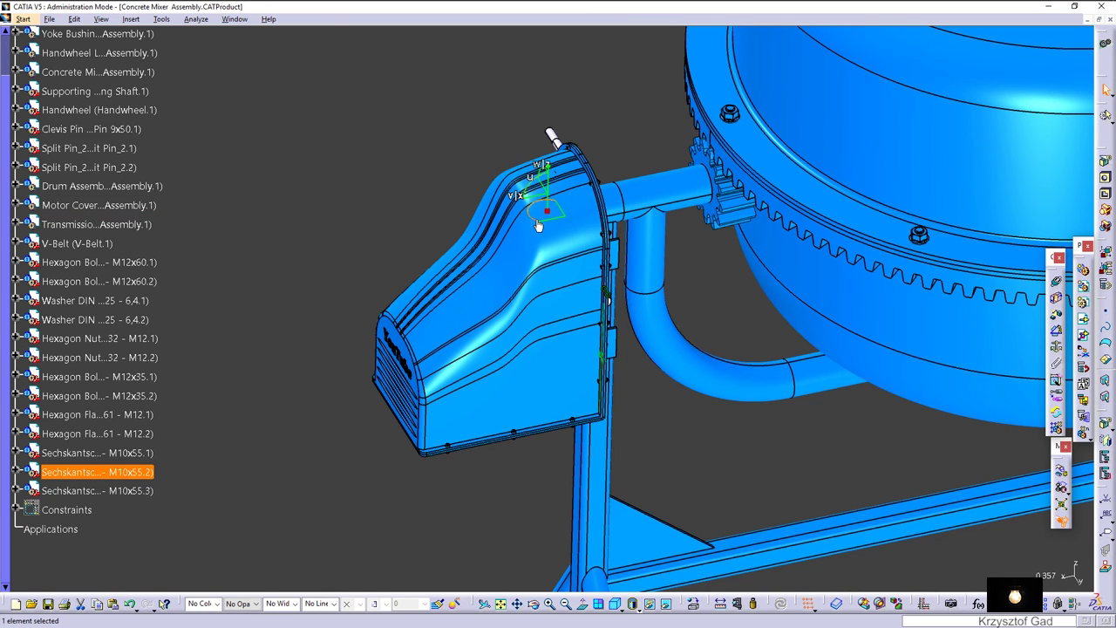
pyautogui.click(386, 196)
# Make the bolt's axis coincident with the bracket hole axis on the square pipe.
pyautogui.moveTo(389, 193)
pyautogui.mouseDown(button='middle')
pyautogui.moveTo(598, 269)
pyautogui.moveTo(971, 353)
pyautogui.mouseUp(button='middle')
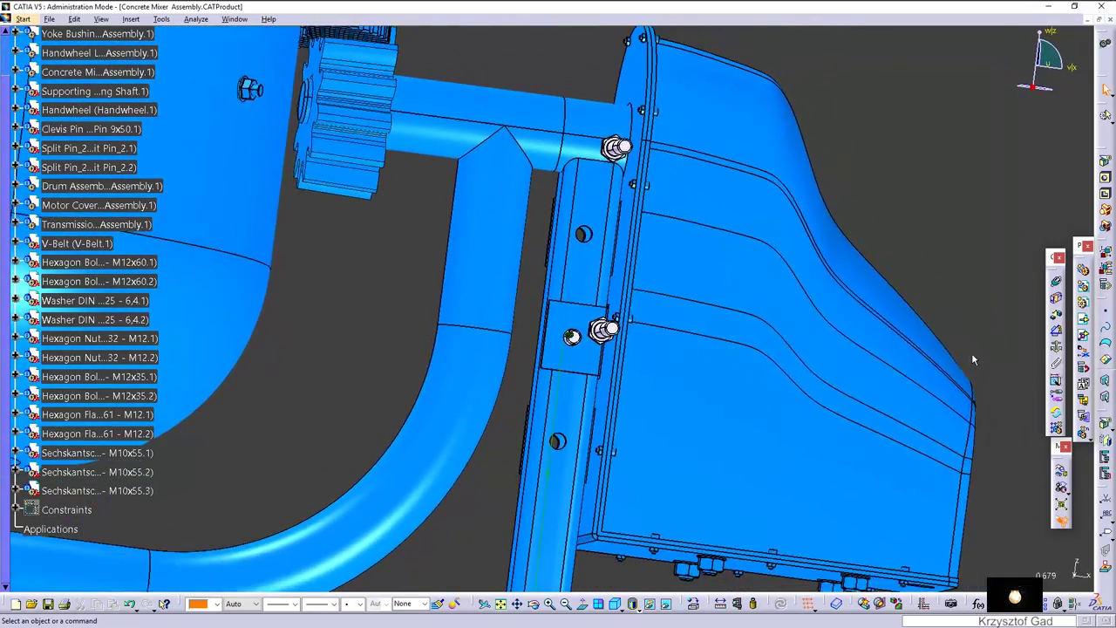
pyautogui.click(1083, 285)
pyautogui.click(1056, 284)
pyautogui.click(615, 153)
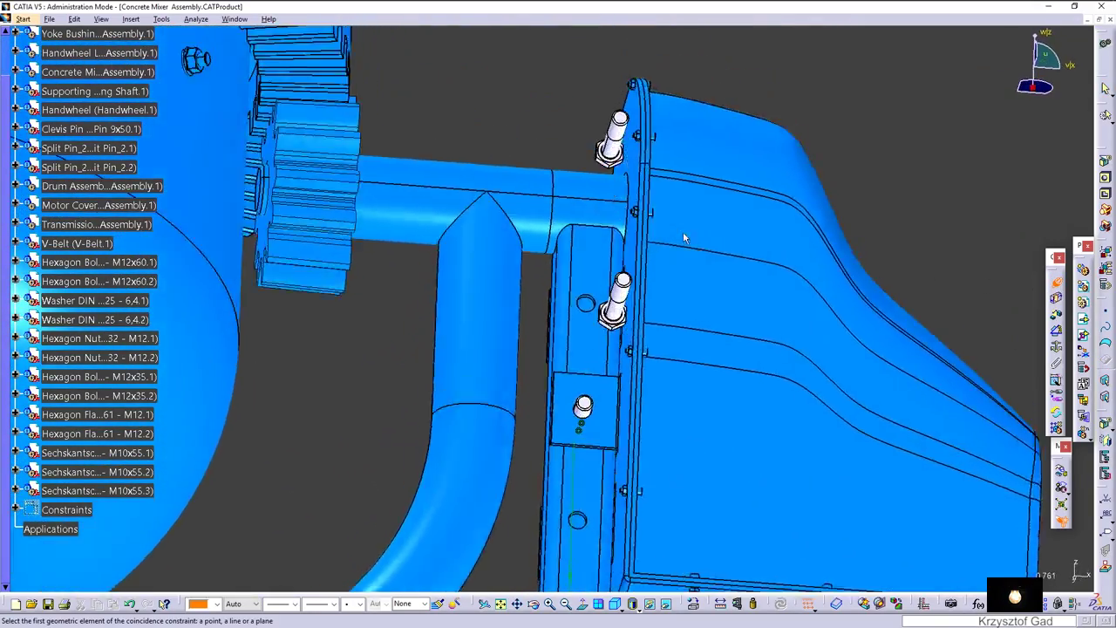
pyautogui.moveTo(615, 153)
pyautogui.mouseDown(button='middle')
pyautogui.moveTo(649, 212)
pyautogui.moveTo(655, 391)
pyautogui.moveTo(639, 193)
pyautogui.mouseUp(button='middle')
pyautogui.click(661, 390)
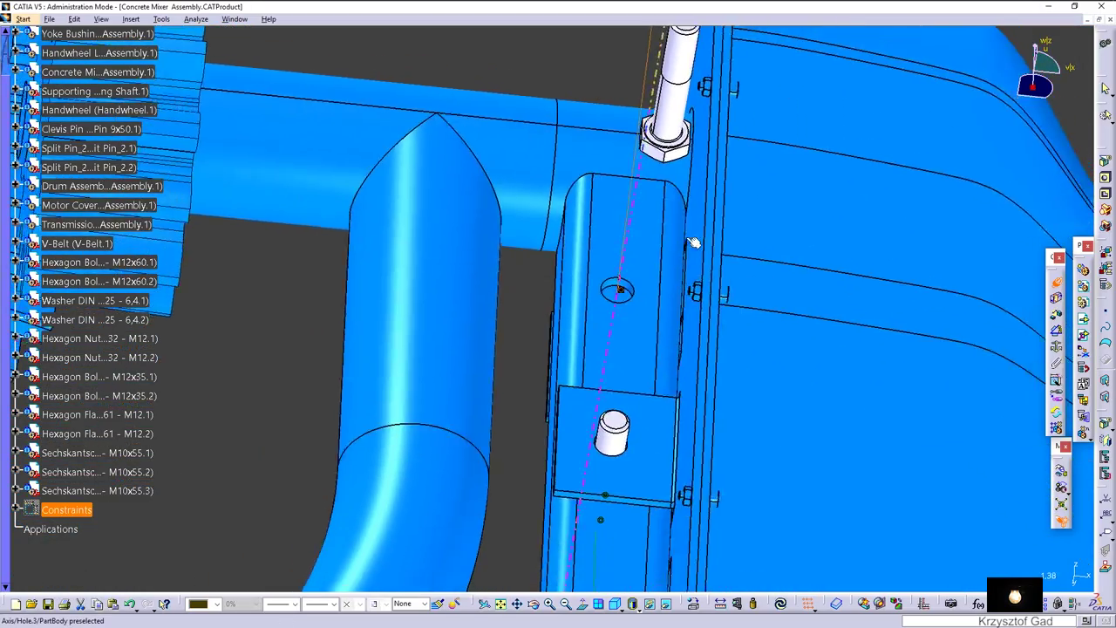
pyautogui.moveTo(626, 98)
pyautogui.mouseDown(button='middle')
pyautogui.moveTo(636, 398)
pyautogui.moveTo(669, 447)
pyautogui.moveTo(992, 387)
pyautogui.mouseUp(button='middle')
# Offset the bolt head face against the square pipe face at 0 mm, Opposite orientation.
pyautogui.click(668, 441)
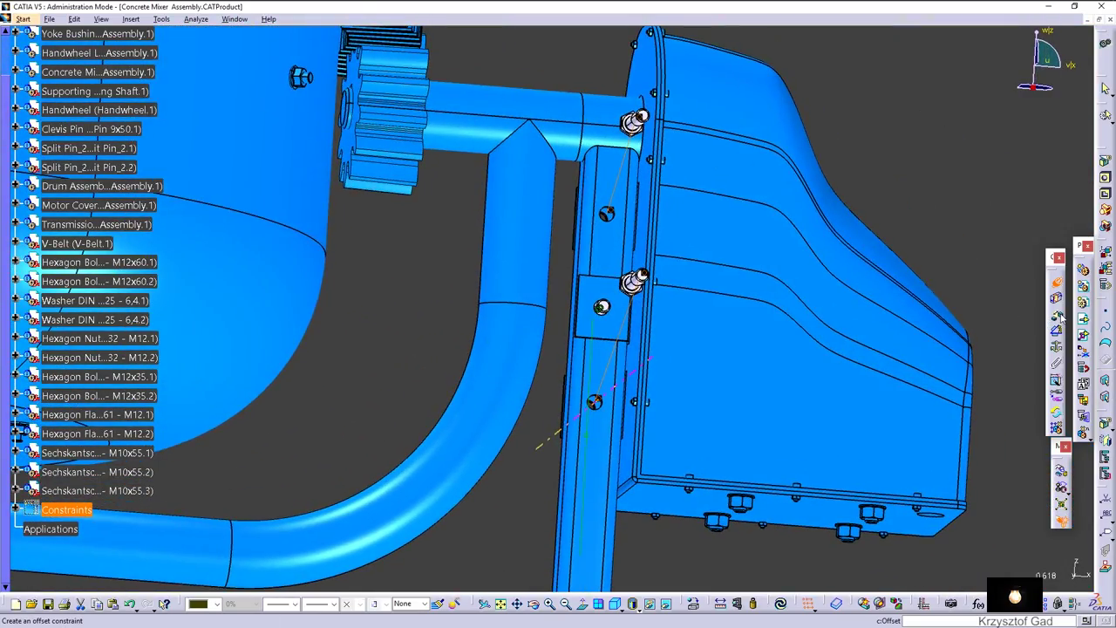
pyautogui.moveTo(1061, 318); pyautogui.dragTo(732, 262, button='middle')
pyautogui.click(723, 211)
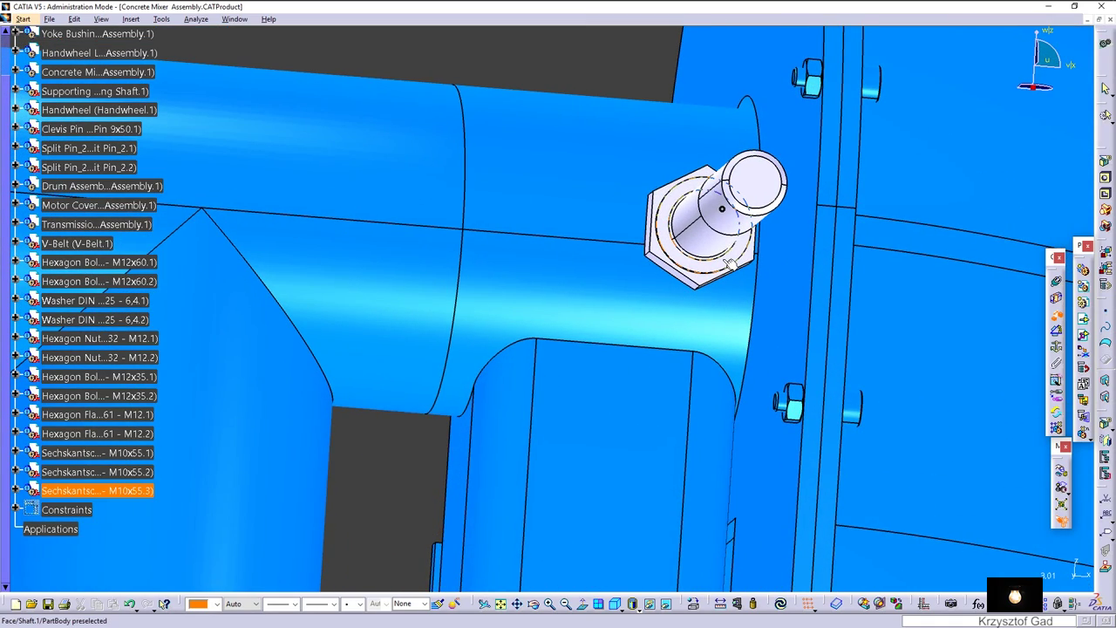
pyautogui.moveTo(741, 344); pyautogui.dragTo(560, 211, button='middle')
pyautogui.click(569, 187)
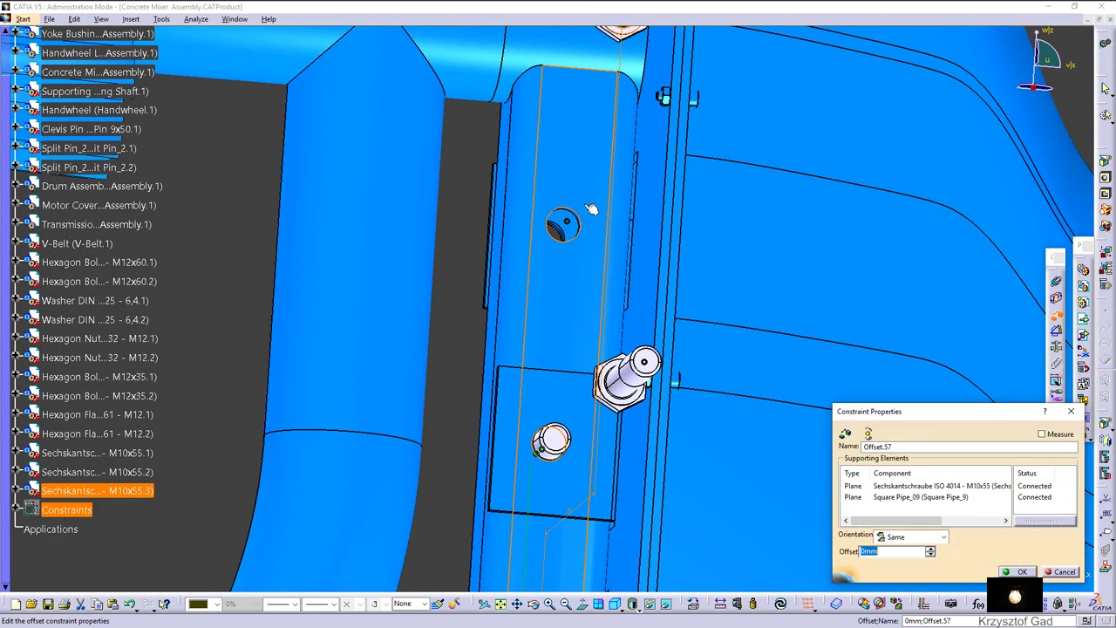
pyautogui.click(915, 537)
pyautogui.click(919, 576)
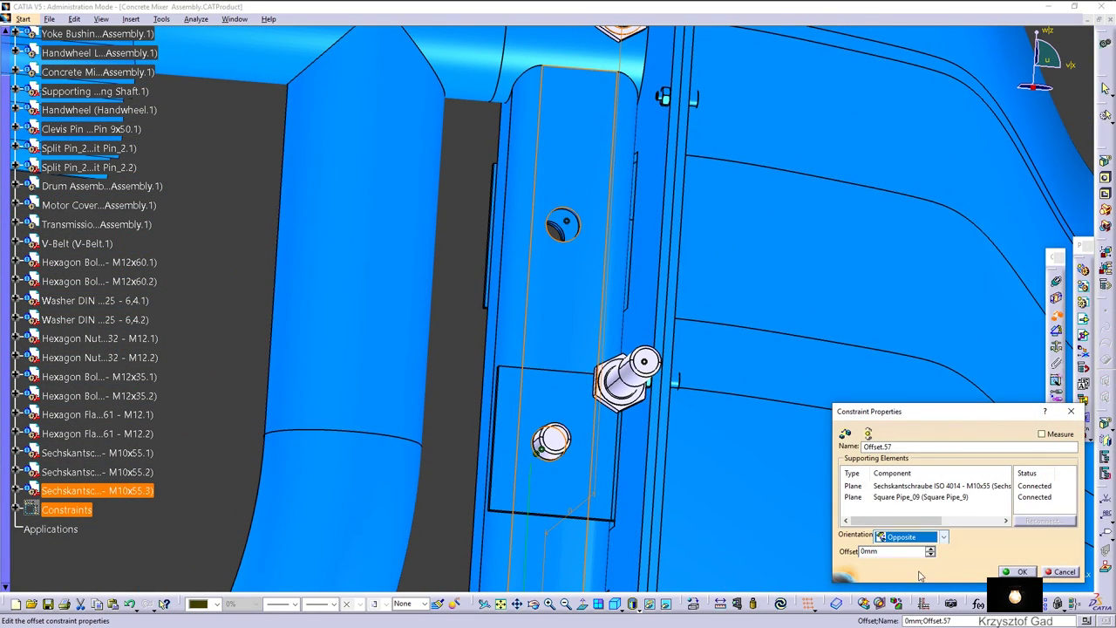
pyautogui.click(1014, 573)
# Give the second bolt head a 0 mm Opposite offset to the square pipe, then update.
pyautogui.moveTo(662, 410)
pyautogui.mouseDown(button='middle')
pyautogui.moveTo(693, 386)
pyautogui.moveTo(568, 341)
pyautogui.mouseUp(button='middle')
pyautogui.click(693, 386)
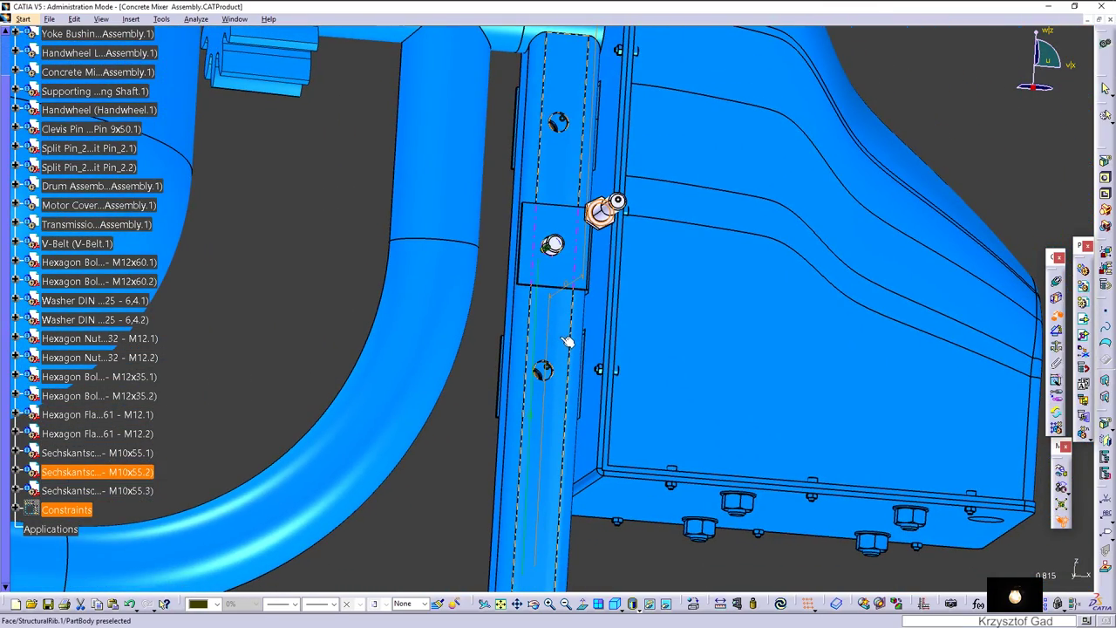
pyautogui.click(560, 337)
pyautogui.click(943, 537)
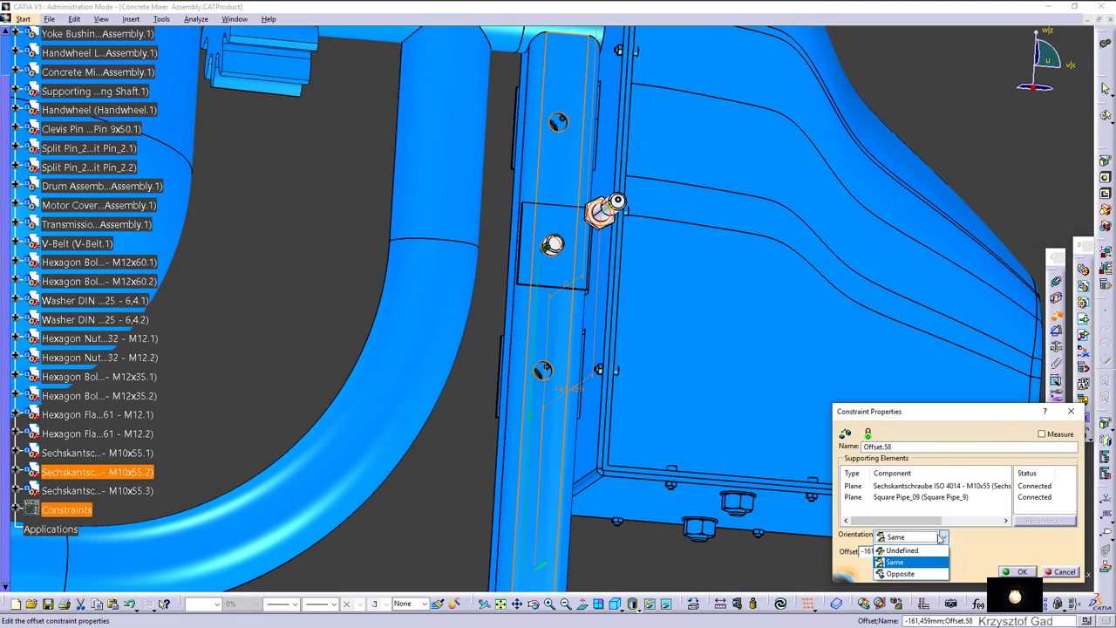
pyautogui.click(932, 574)
pyautogui.write('0')
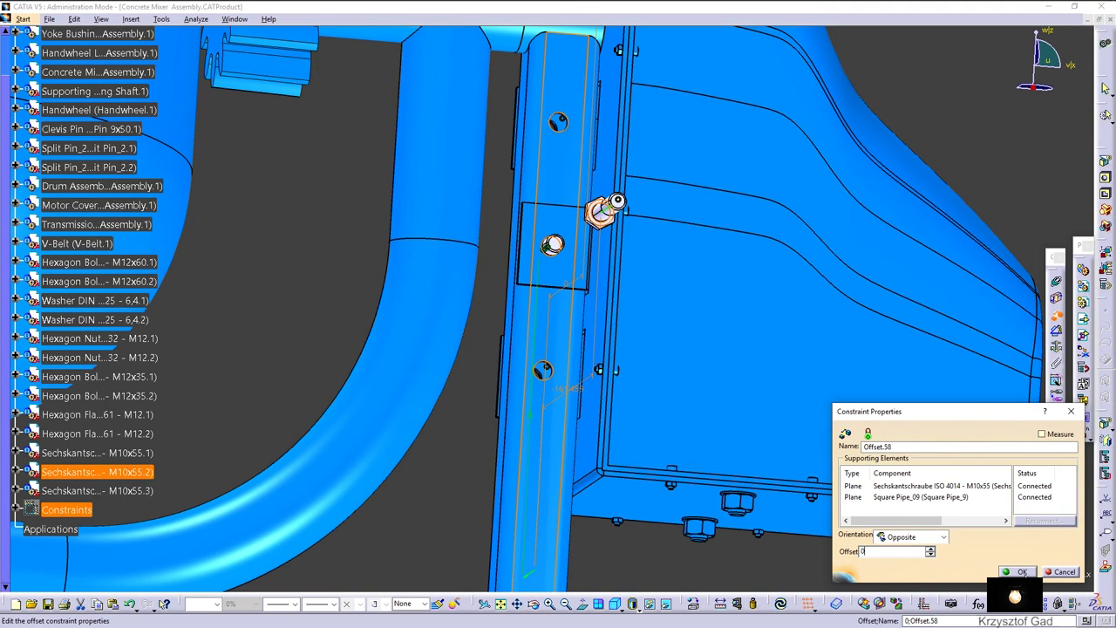
pyautogui.click(1023, 572)
pyautogui.click(780, 604)
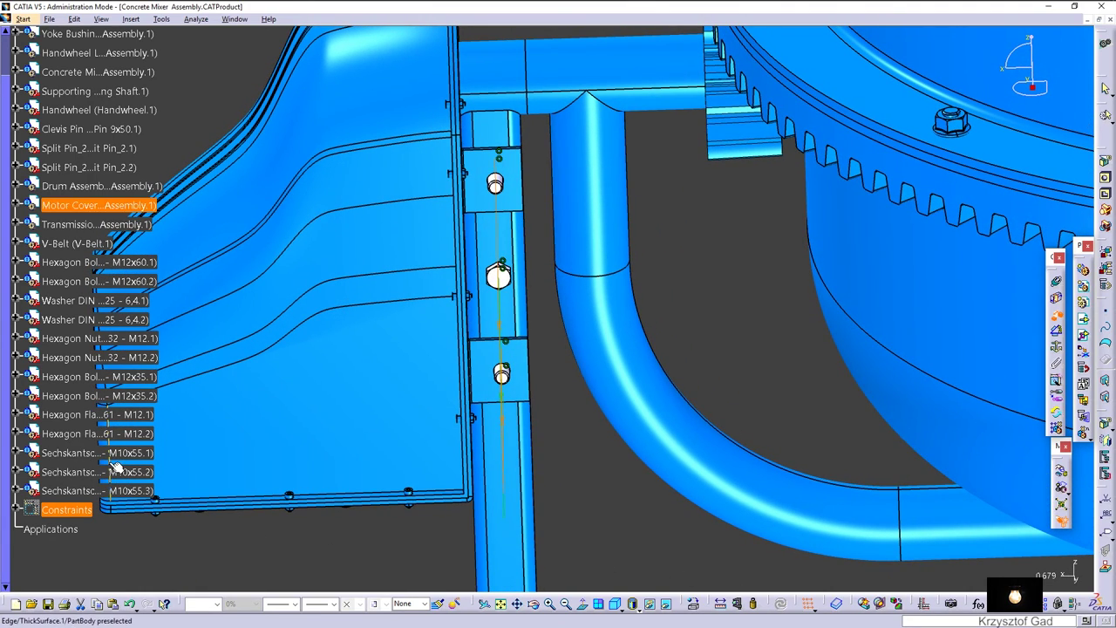
# Change the three Sechskantschraube bolts' part number to 'Hexagon Bolt ISO 4014 - M10x55'.
pyautogui.click(81, 454)
pyautogui.keyDown('shift'); pyautogui.click(81, 491); pyautogui.keyUp('shift')
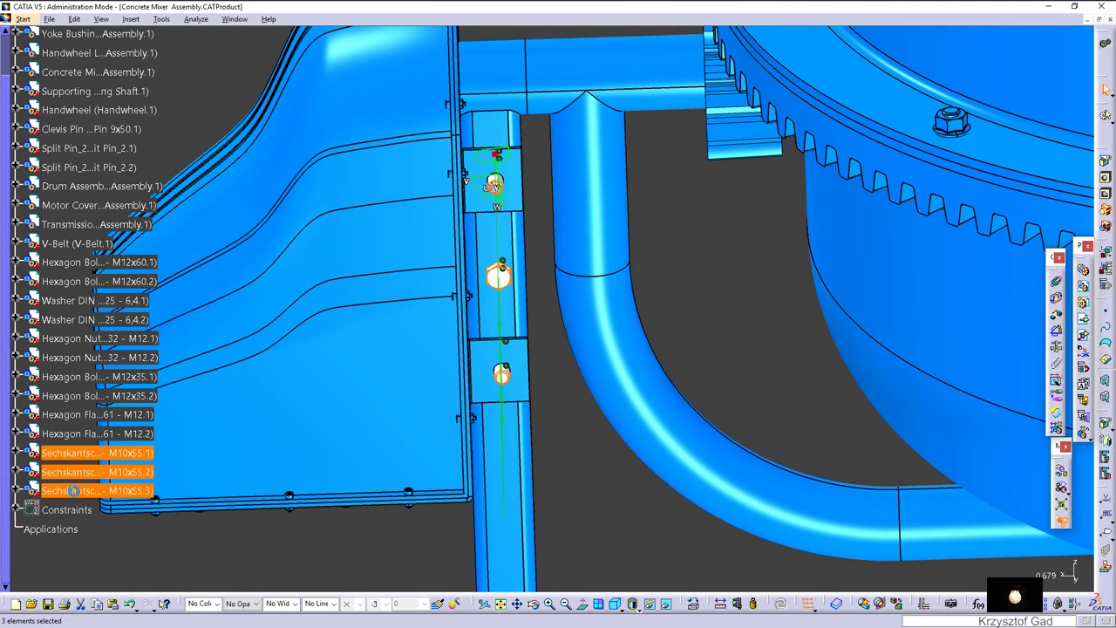
pyautogui.rightClick(72, 491)
pyautogui.click(122, 325)
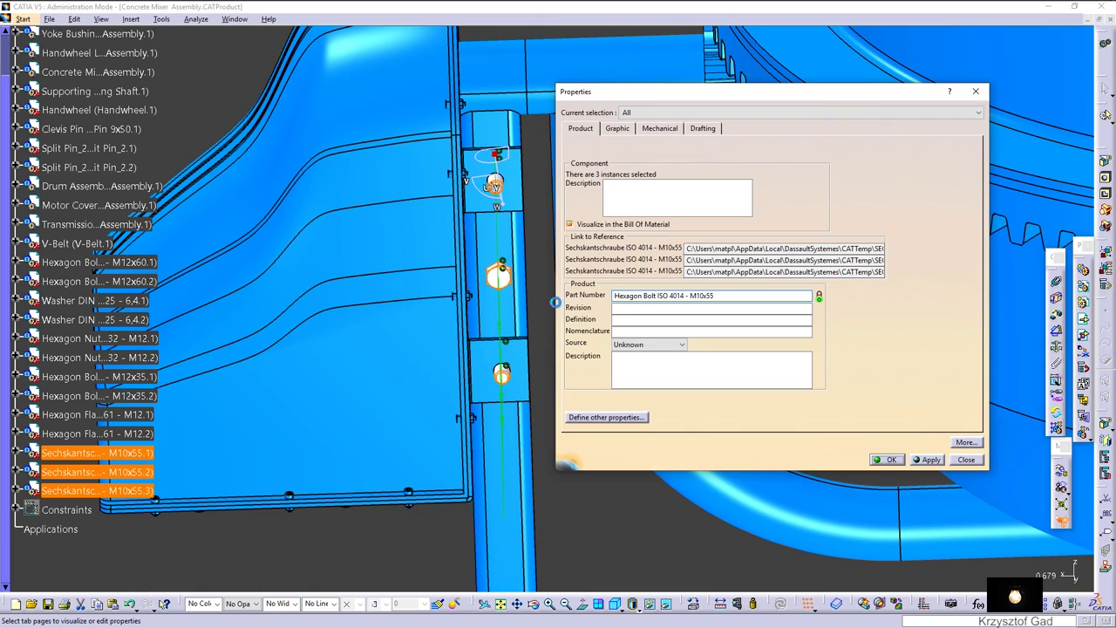
pyautogui.press('Return')
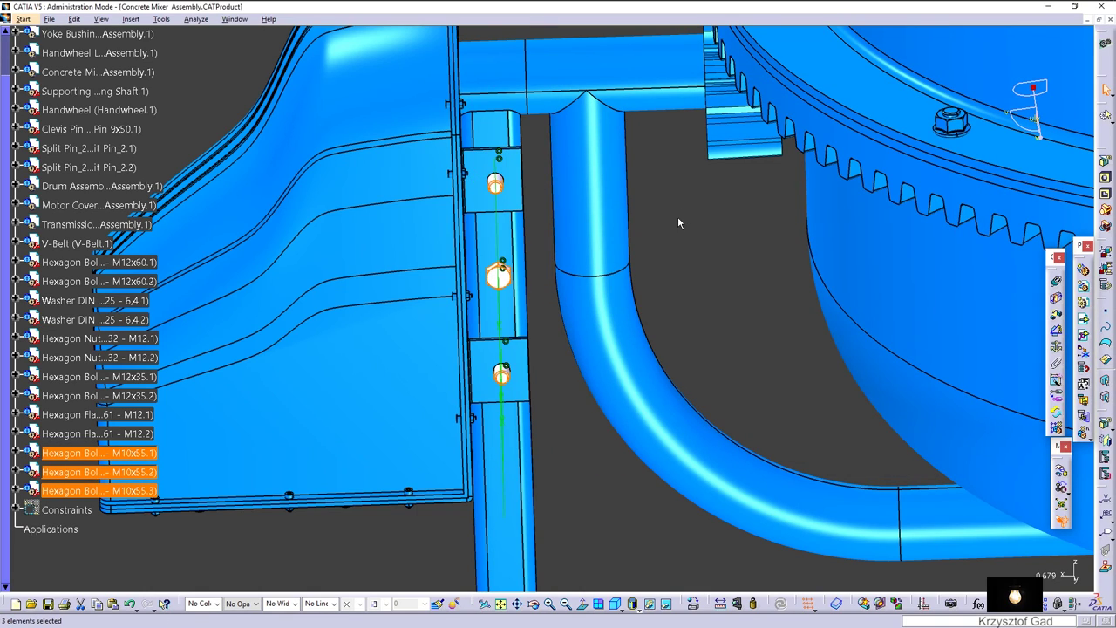
pyautogui.click(680, 235)
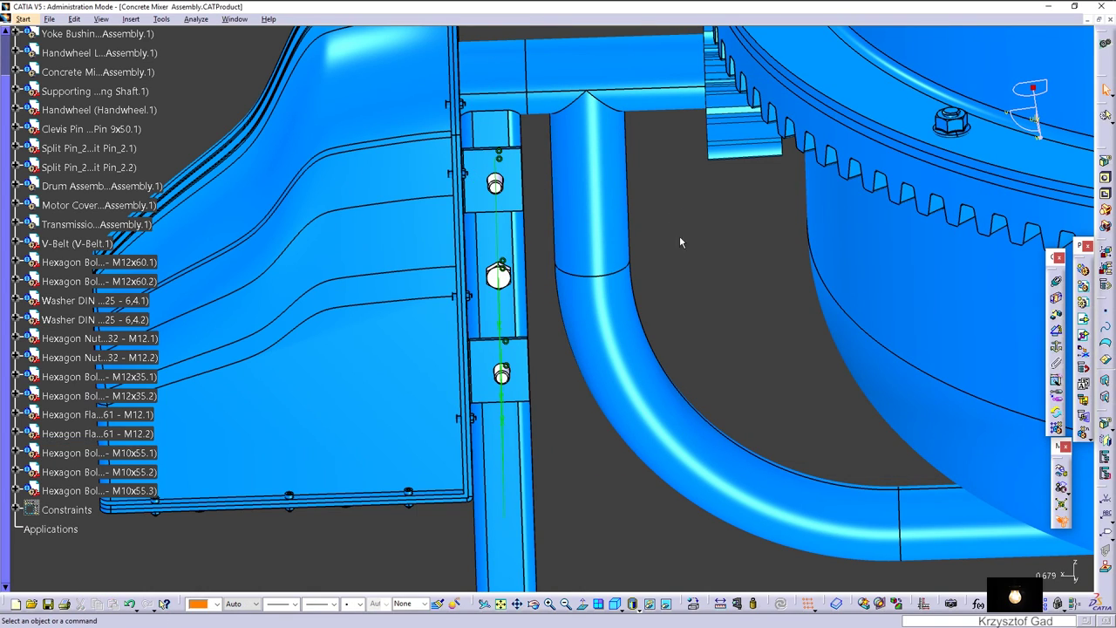
# Insert Scheibe DIN 125 - 5,3 from Verbindungselemente > Scheiben > DIN 125 Scheiben Form A.
pyautogui.click(838, 604)
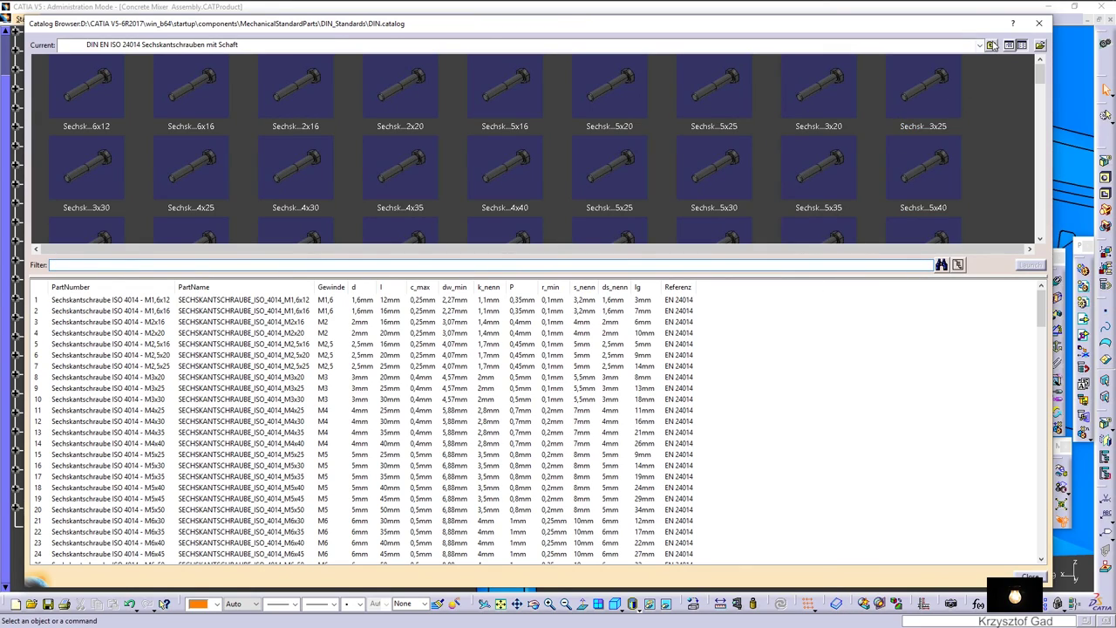
pyautogui.click(992, 44)
pyautogui.click(991, 45)
pyautogui.click(992, 44)
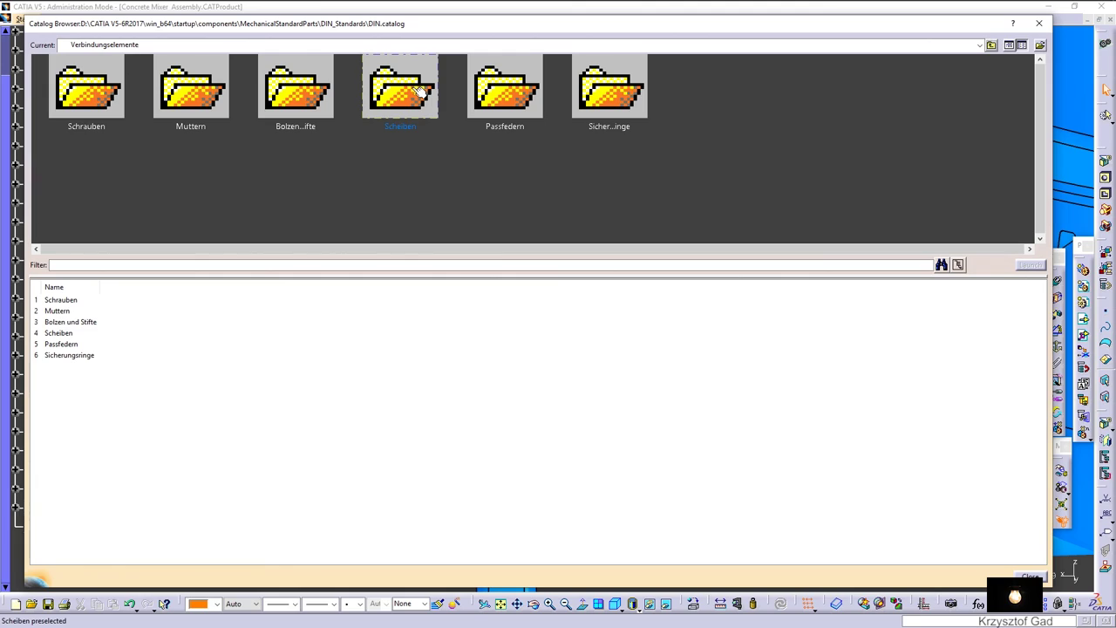
pyautogui.doubleClick(420, 91)
pyautogui.doubleClick(85, 87)
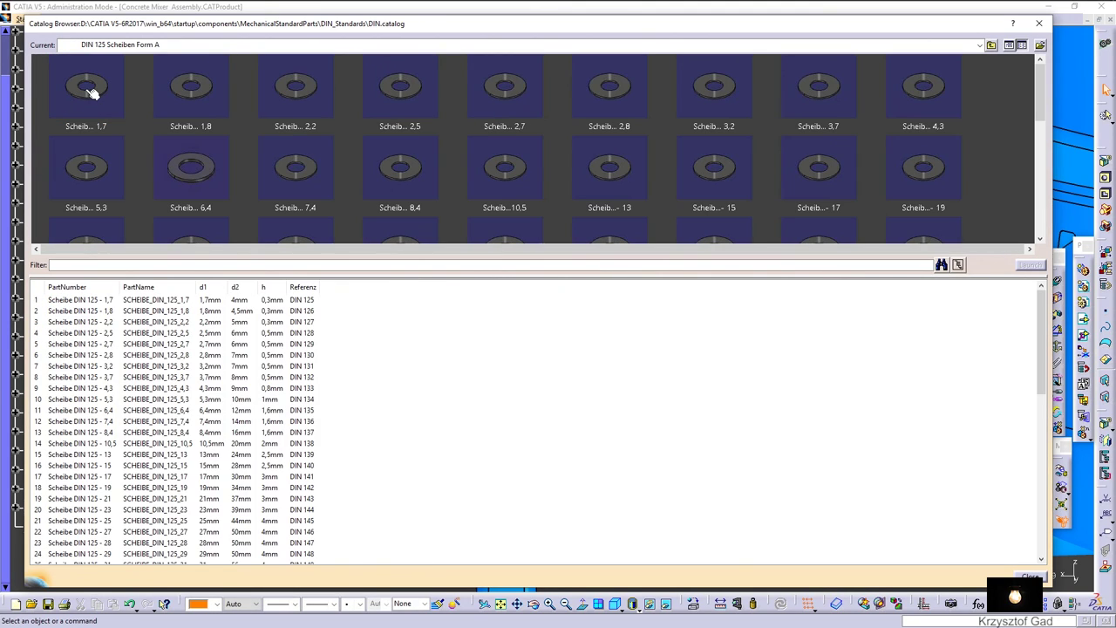
pyautogui.doubleClick(207, 401)
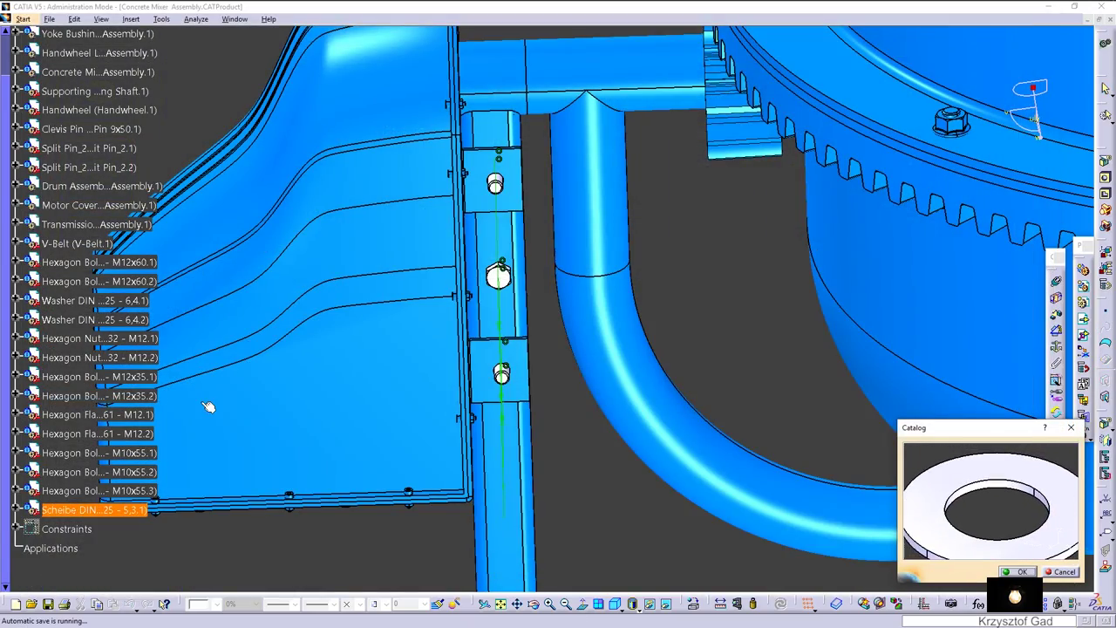
pyautogui.click(1027, 571)
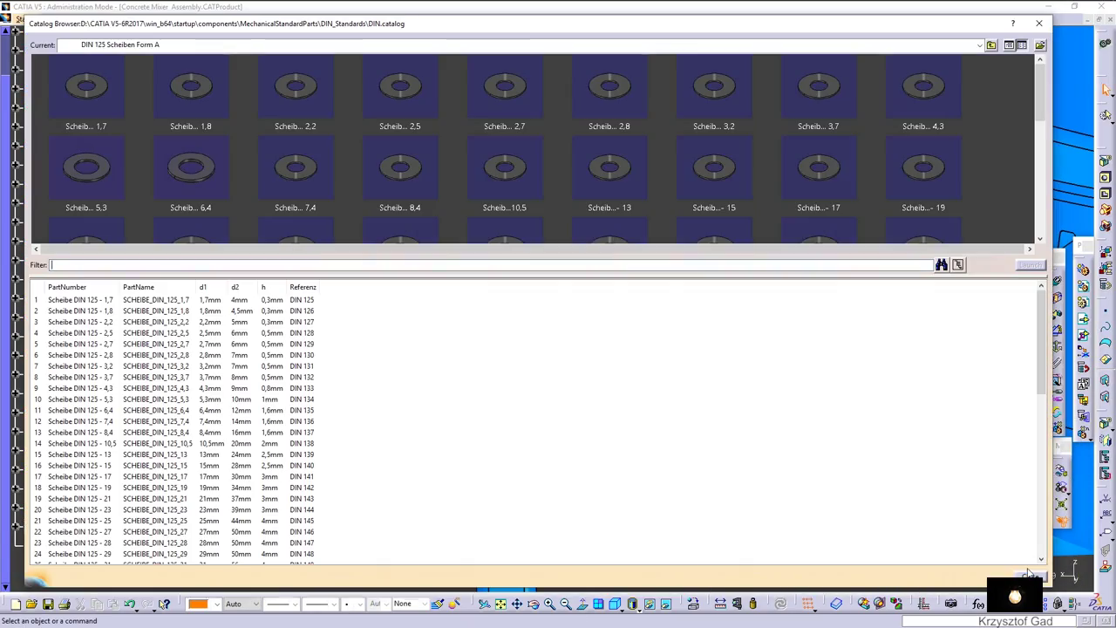
pyautogui.click(1029, 575)
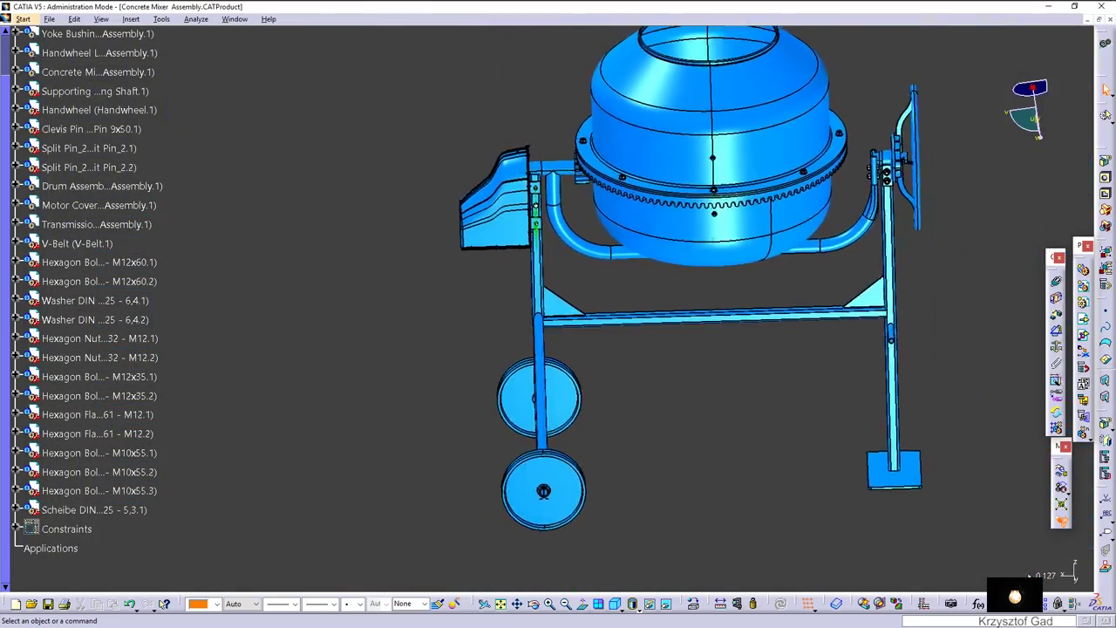
# Move the washer up the leg and make it coaxial with the M10x55 bolt.
pyautogui.click(206, 515)
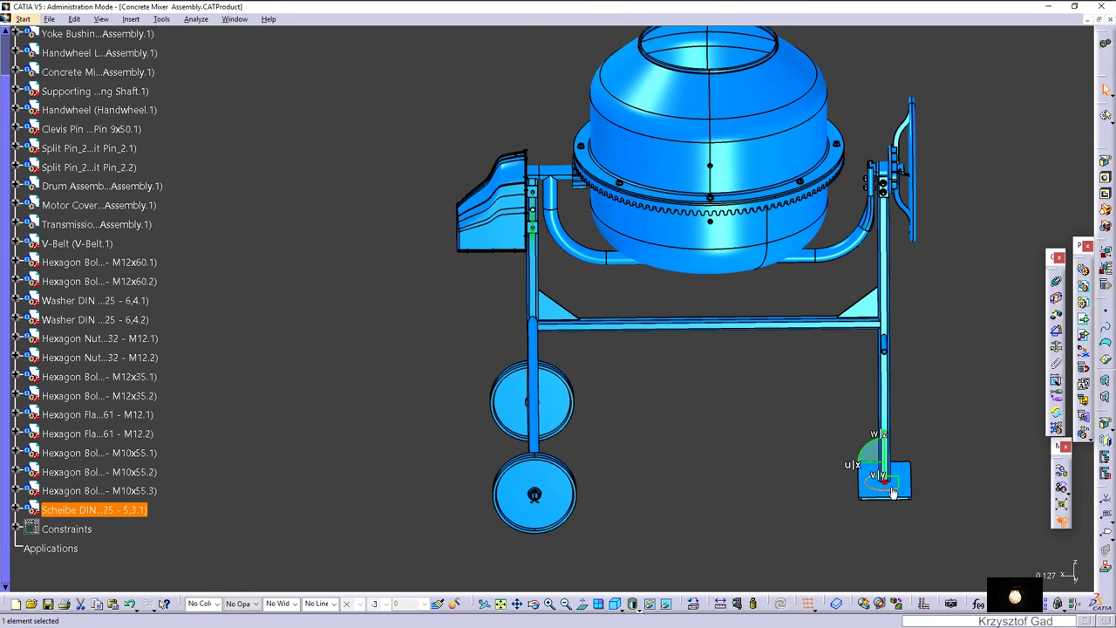
pyautogui.moveTo(886, 460)
pyautogui.mouseDown()
pyautogui.moveTo(860, 281)
pyautogui.moveTo(487, 302)
pyautogui.mouseUp()
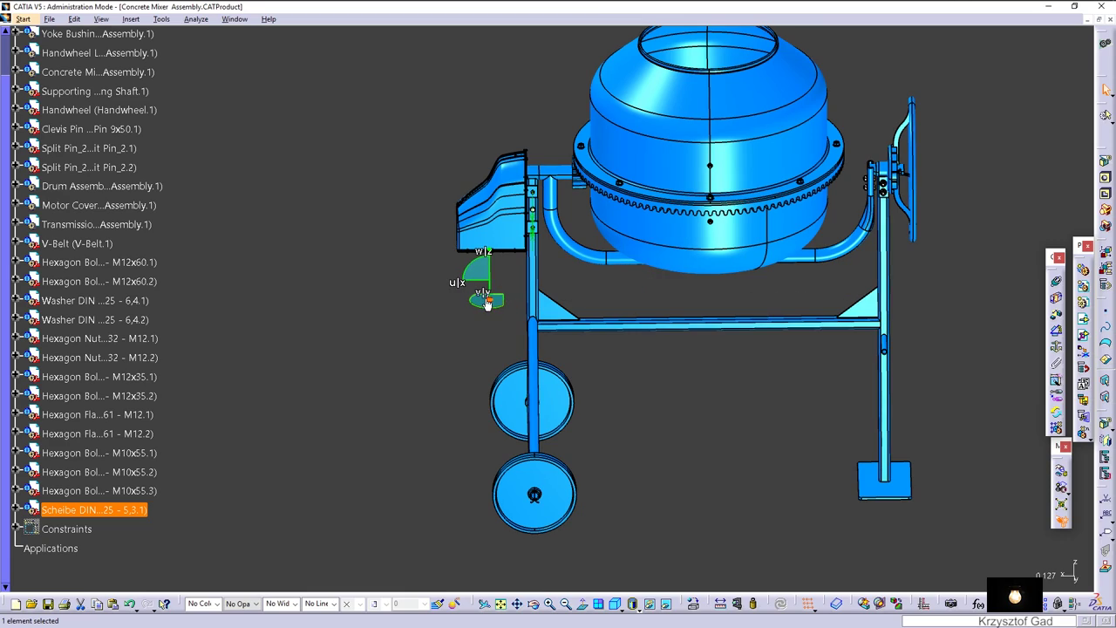
pyautogui.click(476, 331)
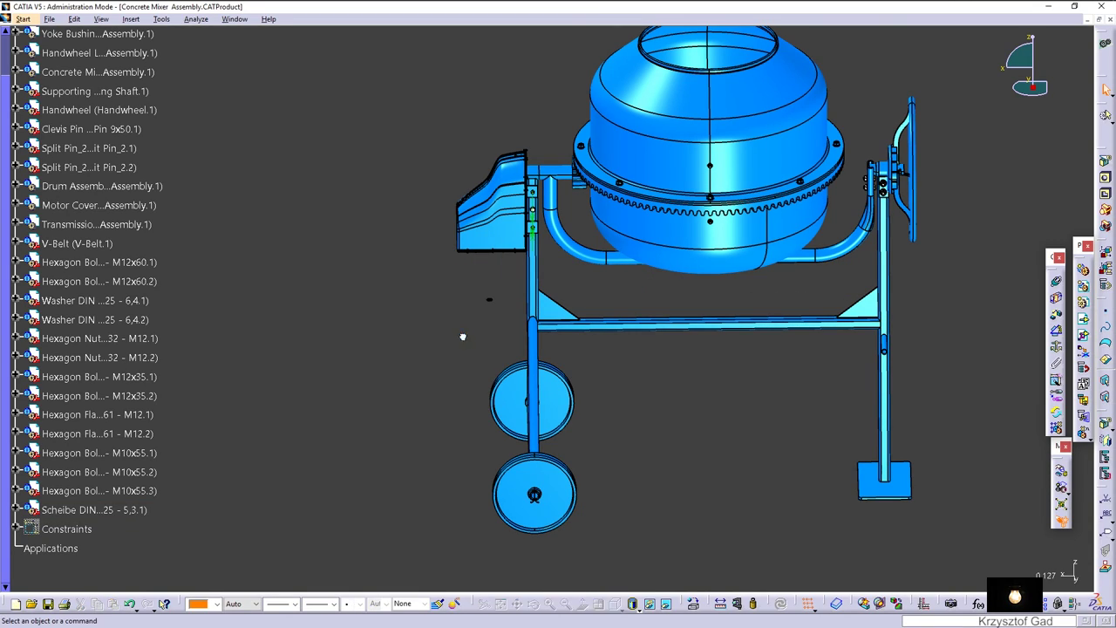
pyautogui.moveTo(461, 332)
pyautogui.keyDown('ctrl'); pyautogui.mouseDown(button='middle')
pyautogui.moveTo(770, 371)
pyautogui.moveTo(1051, 312)
pyautogui.mouseUp(button='middle'); pyautogui.keyUp('ctrl')
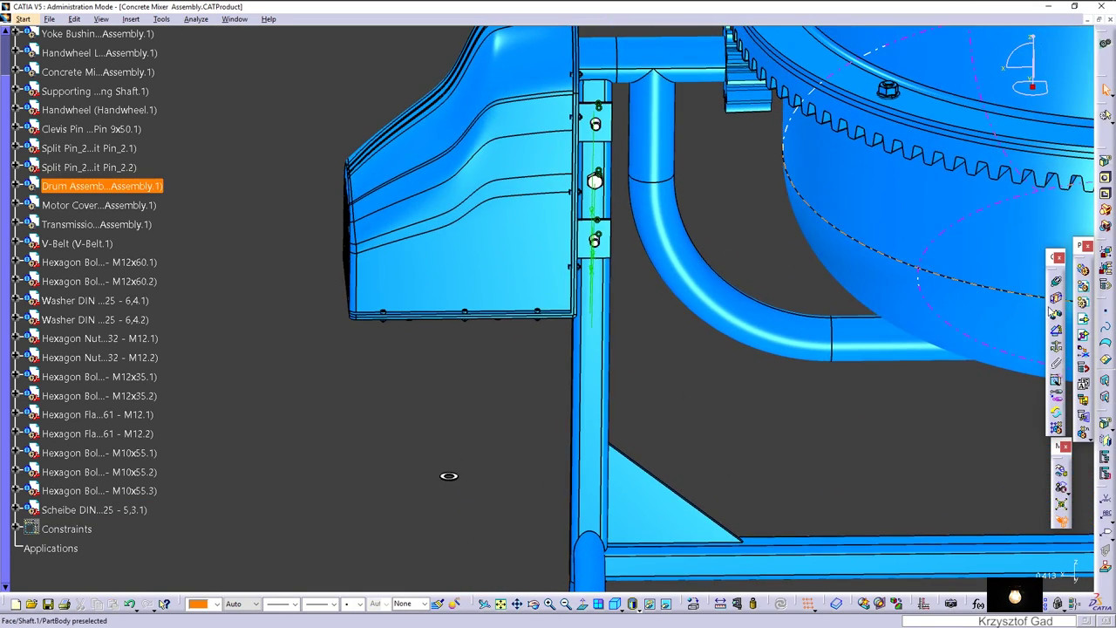
pyautogui.moveTo(448, 475)
pyautogui.keyDown('ctrl'); pyautogui.mouseDown(button='middle')
pyautogui.moveTo(757, 245)
pyautogui.moveTo(508, 423)
pyautogui.moveTo(561, 448)
pyautogui.mouseUp(button='middle'); pyautogui.keyUp('ctrl')
pyautogui.click(757, 244)
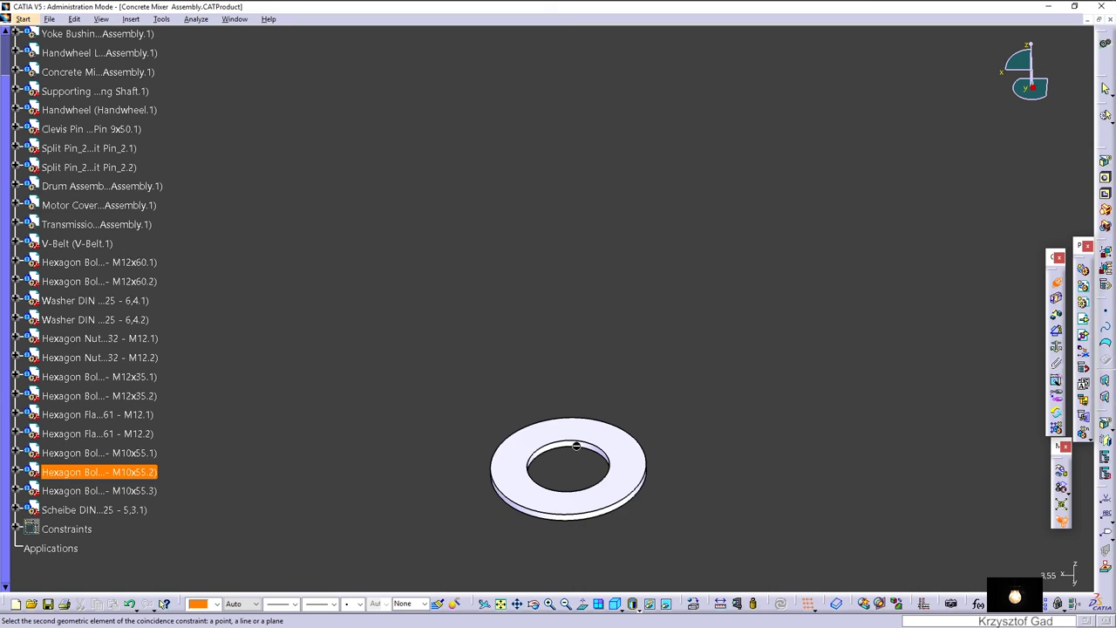
pyautogui.click(577, 448)
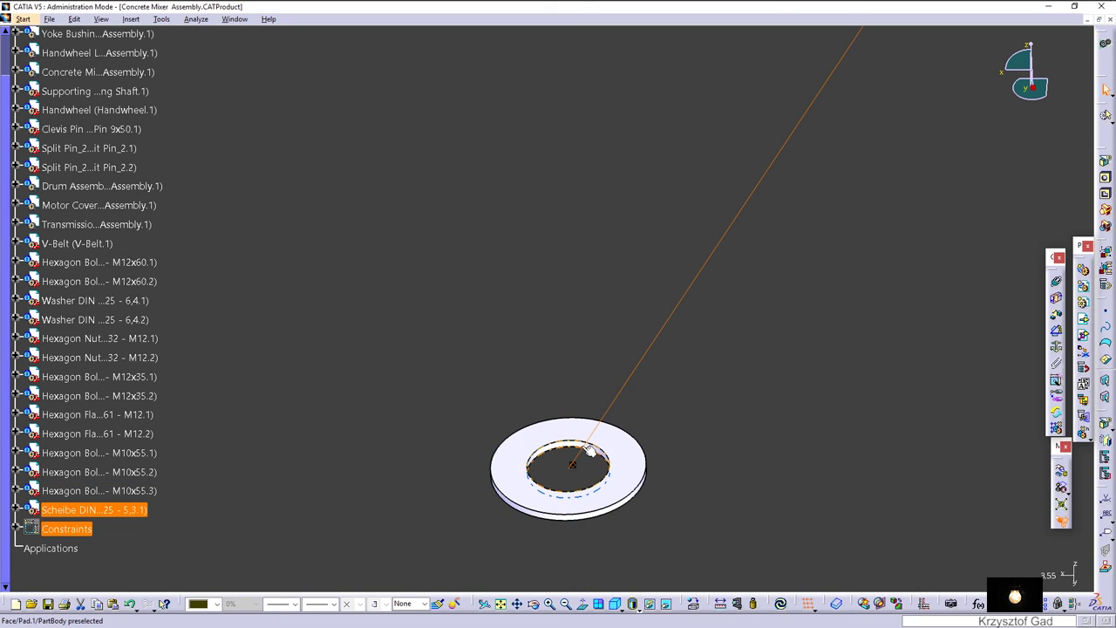
# Offset the washer face against the bracket face with Opposite orientation, then update.
pyautogui.click(1055, 321)
pyautogui.click(639, 453)
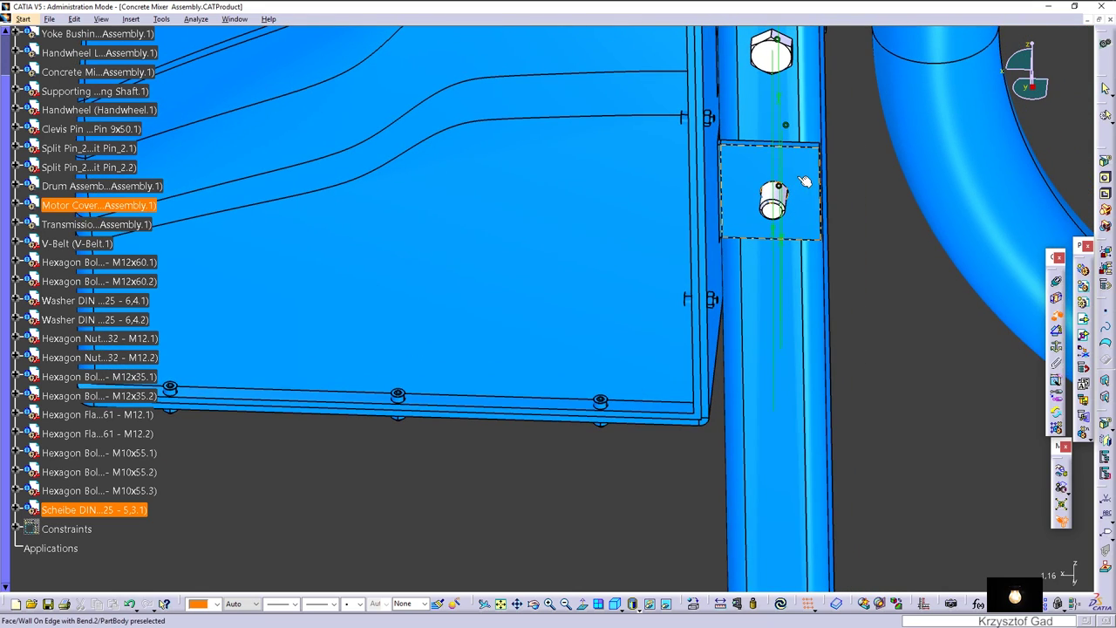
pyautogui.click(804, 181)
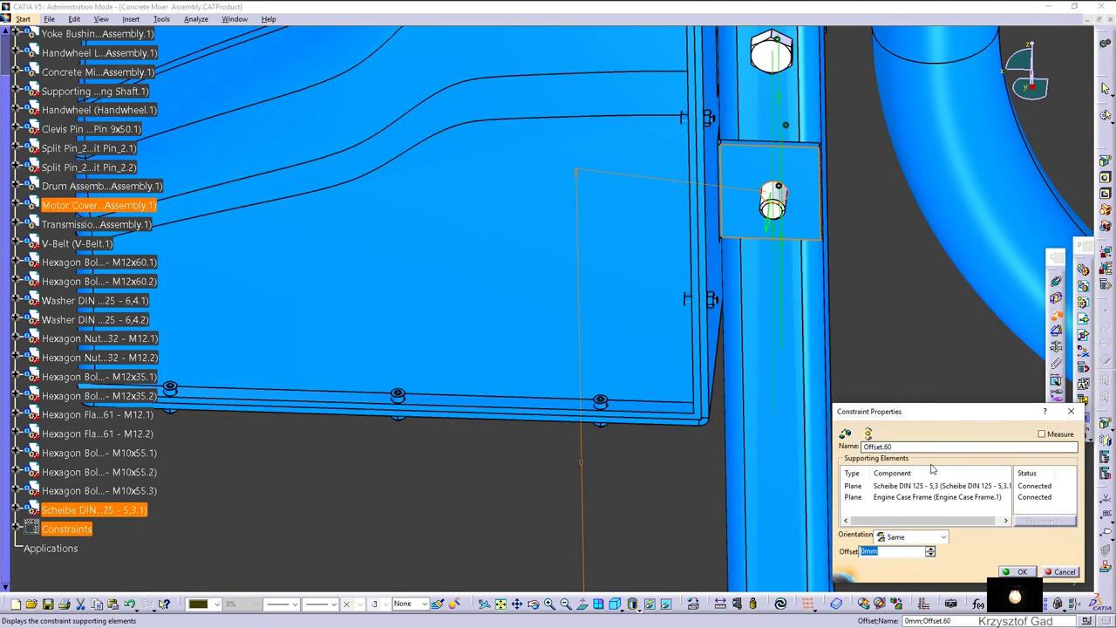
pyautogui.click(943, 536)
pyautogui.click(939, 571)
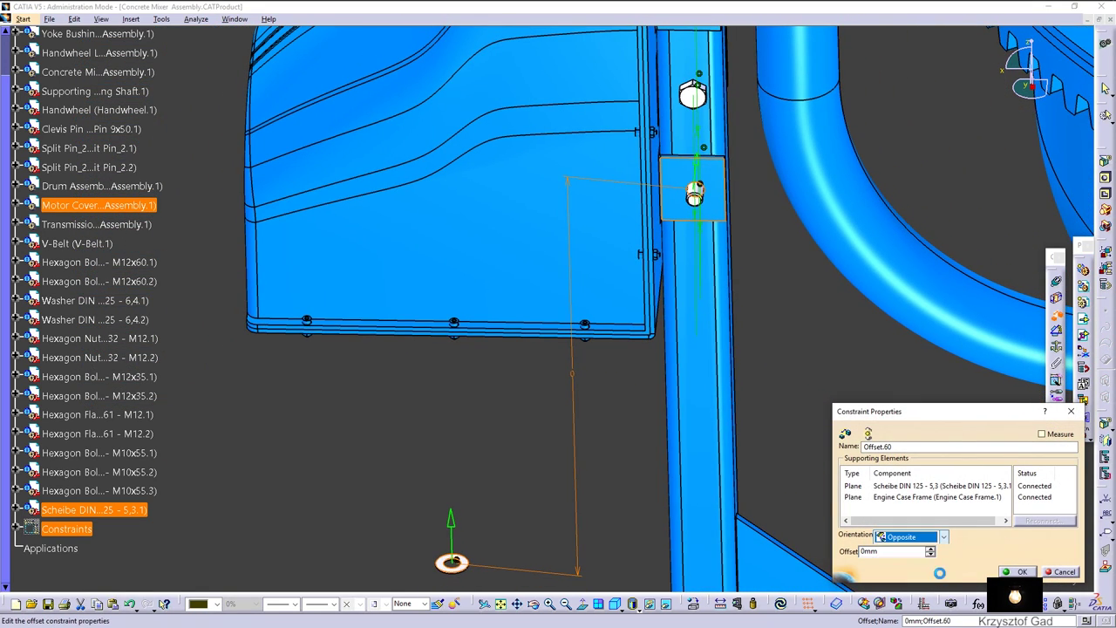
pyautogui.click(1020, 572)
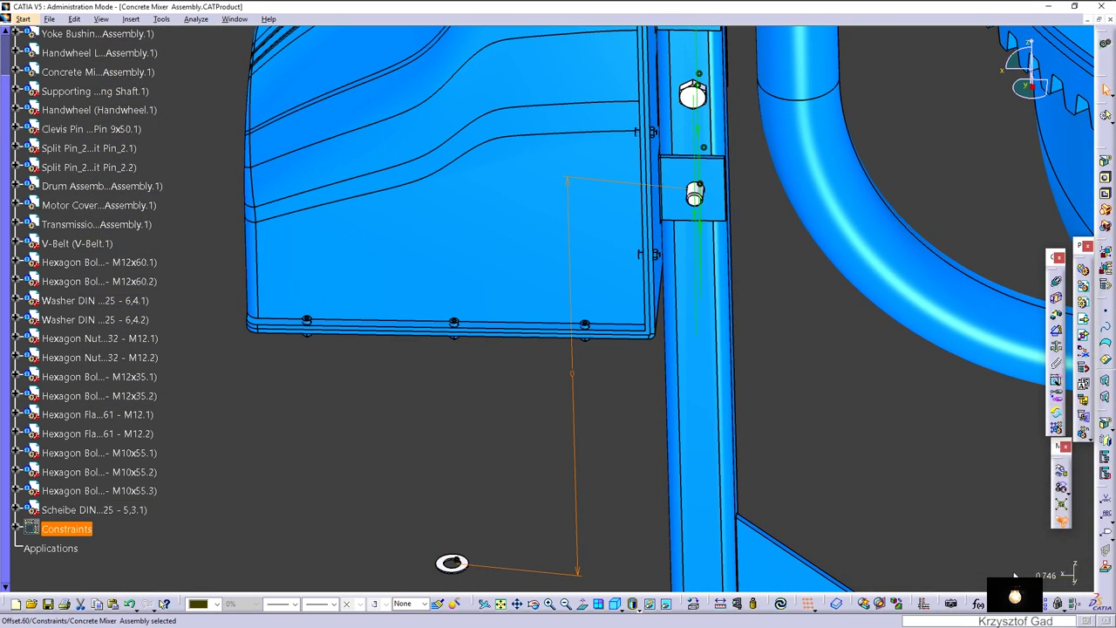
pyautogui.click(782, 604)
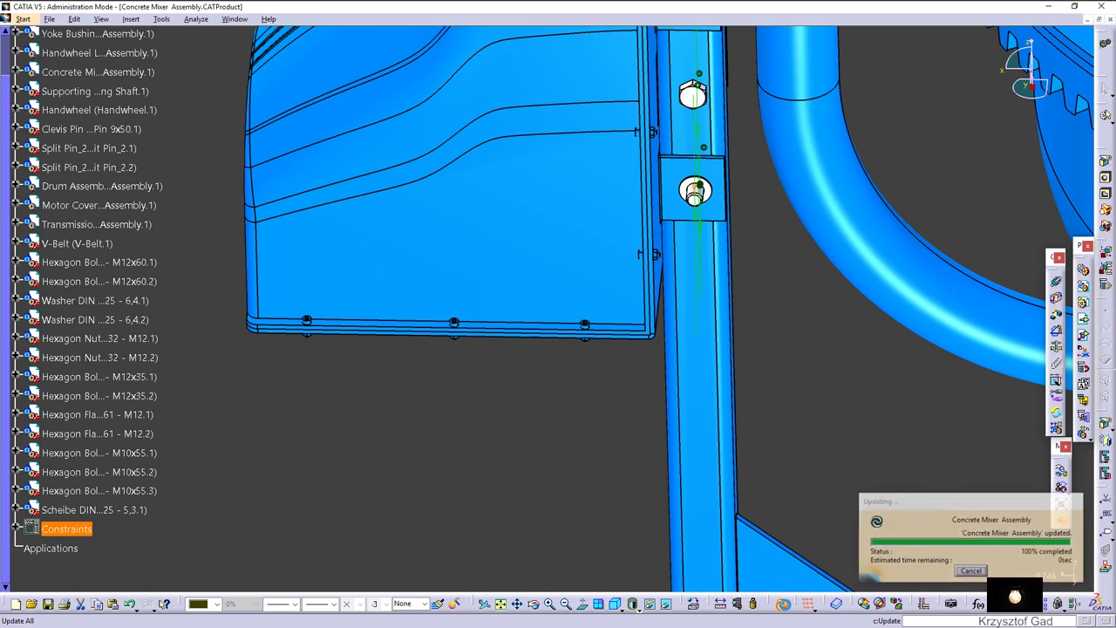
# Copy the DIN 125 - 5,3 washer and paste it twice into the root assembly.
pyautogui.rightClick(127, 514)
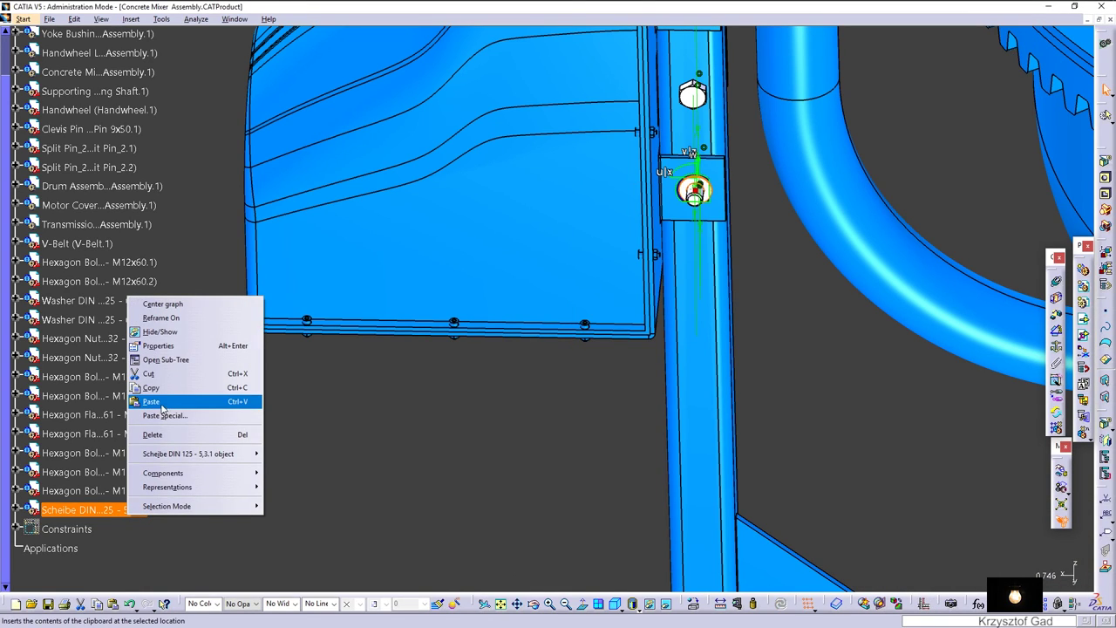
pyautogui.click(159, 389)
pyautogui.scroll(4, 159, 398)
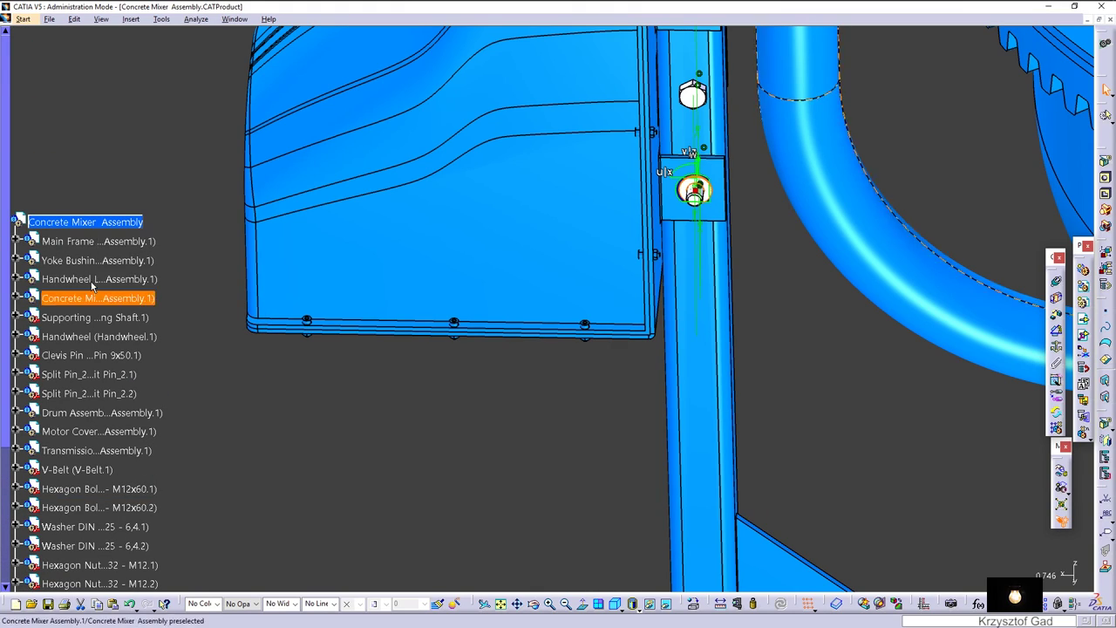
pyautogui.rightClick(88, 223)
pyautogui.click(120, 332)
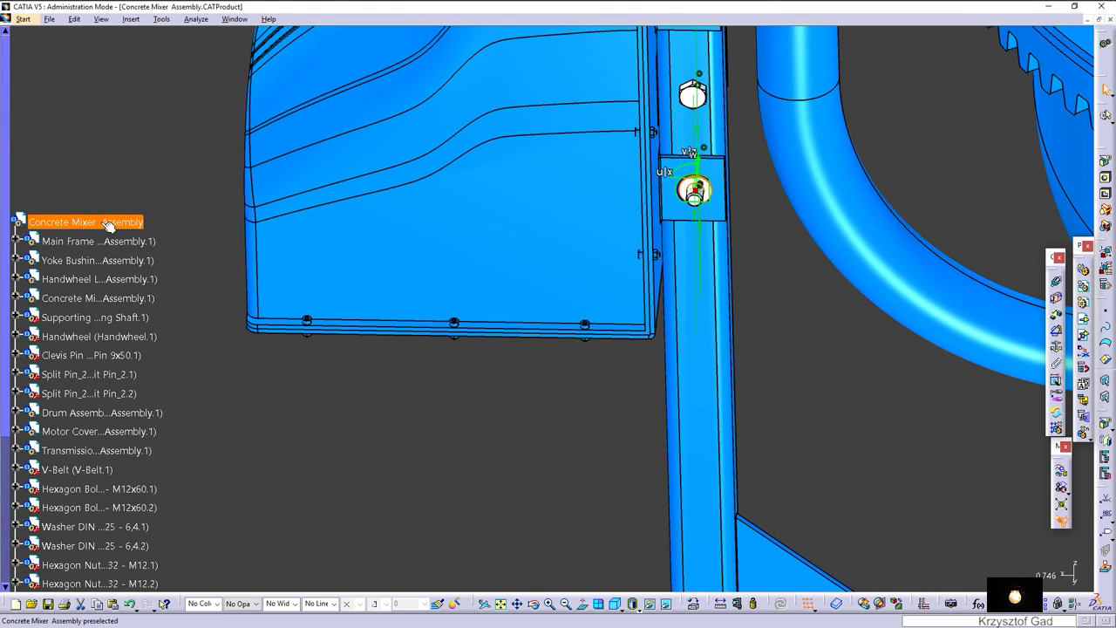
pyautogui.rightClick(102, 223)
pyautogui.click(137, 333)
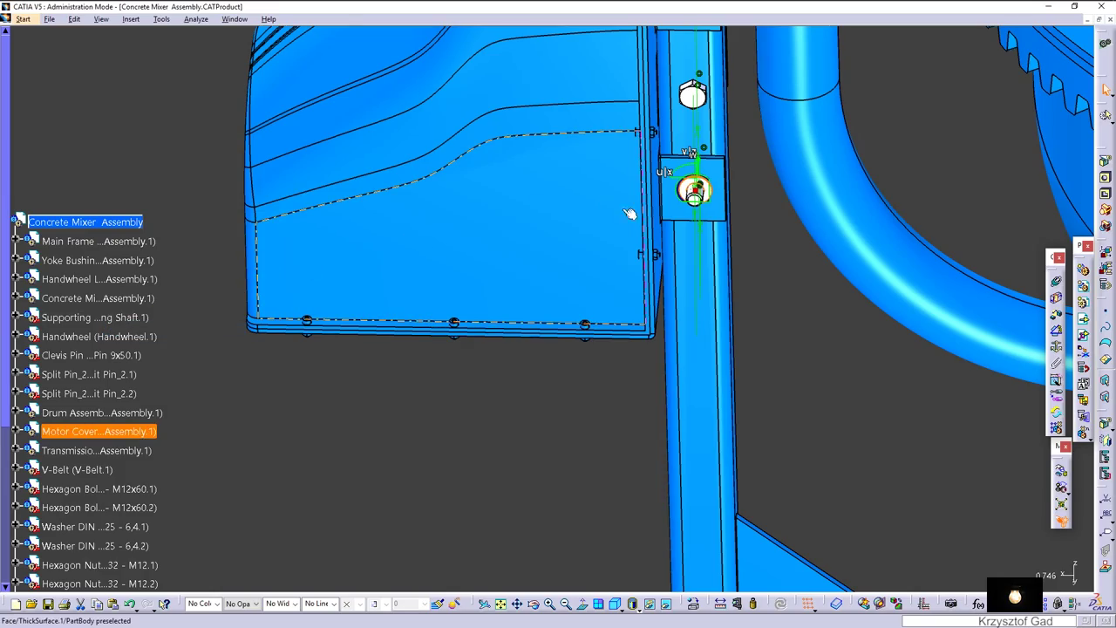
# Reposition the second washer copy with the compass beside the motor cover.
pyautogui.moveTo(733, 236)
pyautogui.mouseDown(button='middle')
pyautogui.moveTo(647, 462)
pyautogui.moveTo(596, 412)
pyautogui.mouseUp(button='middle')
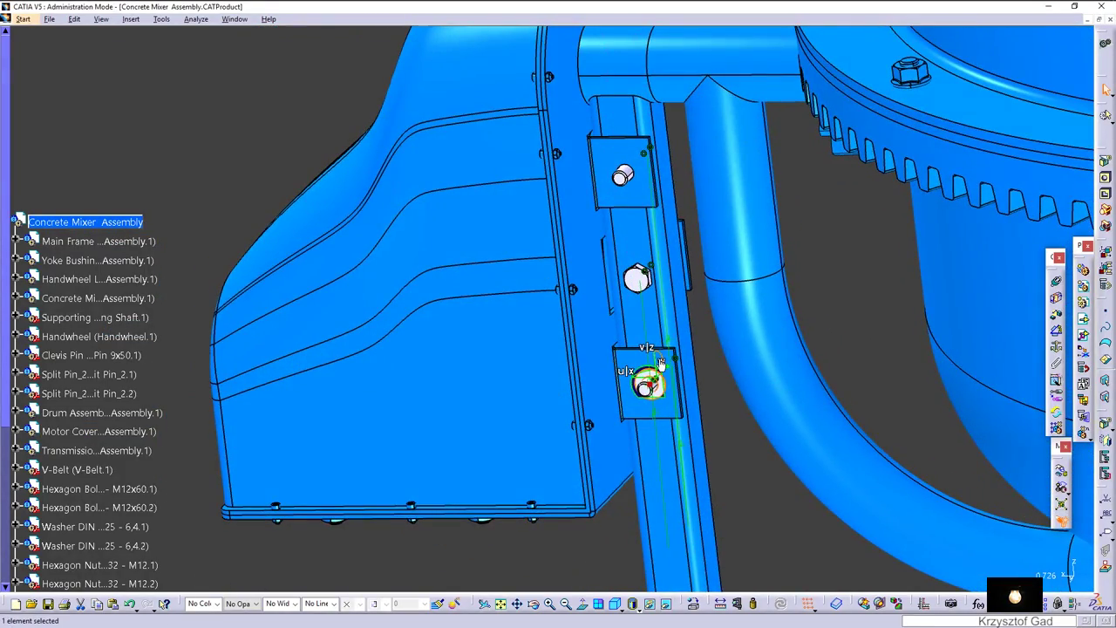
pyautogui.moveTo(656, 362)
pyautogui.mouseDown()
pyautogui.moveTo(628, 151)
pyautogui.moveTo(279, 146)
pyautogui.mouseUp()
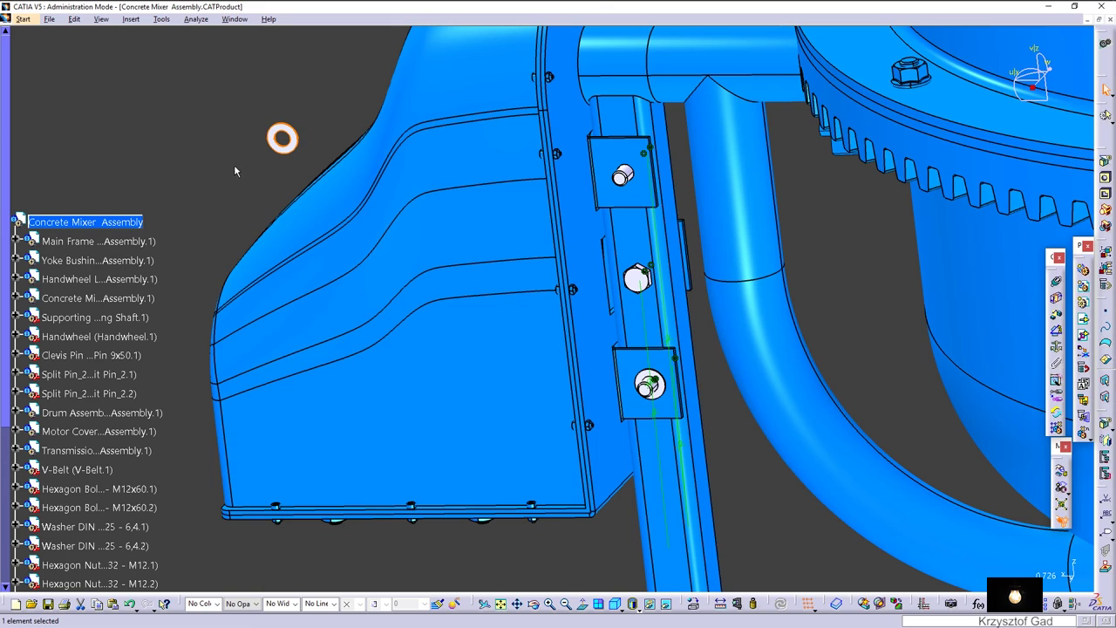
pyautogui.scroll(-5, 181, 403)
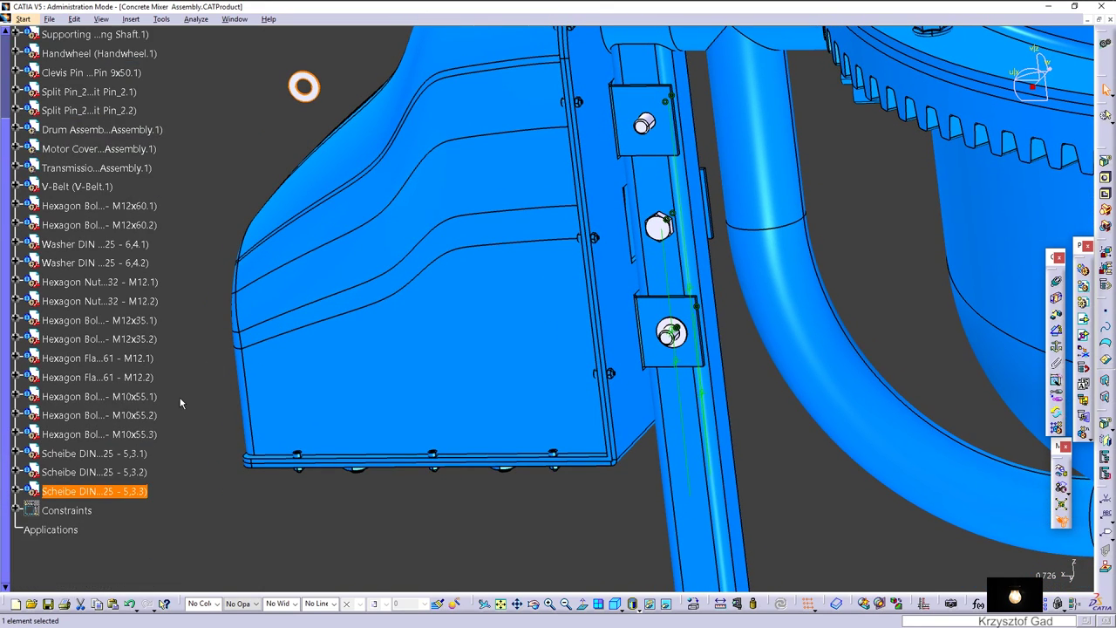
pyautogui.click(83, 472)
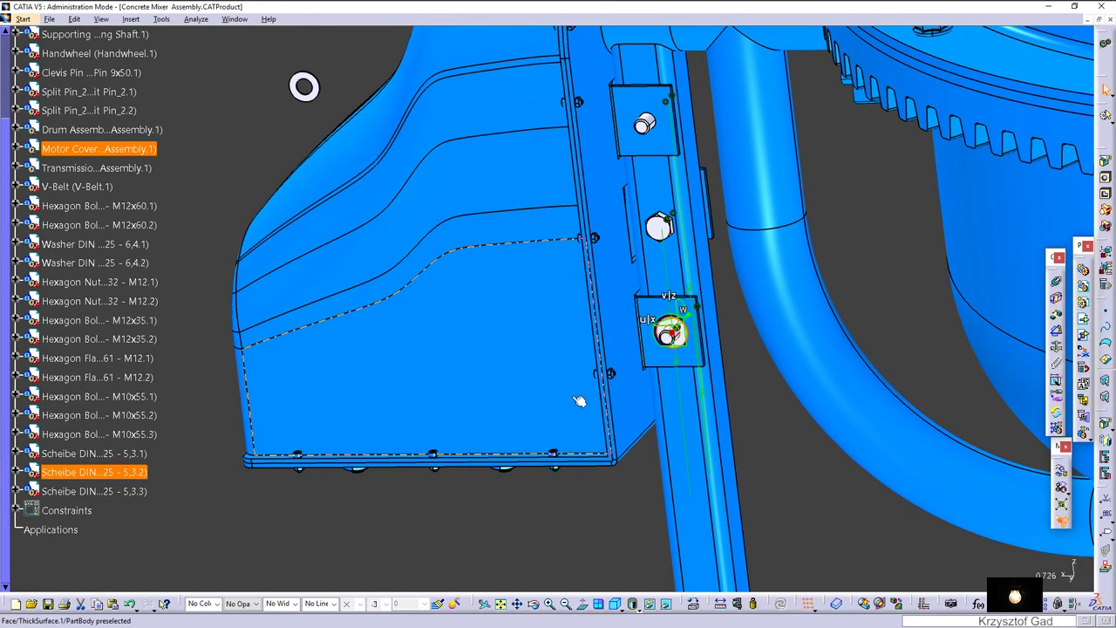
pyautogui.moveTo(684, 348); pyautogui.dragTo(273, 338)
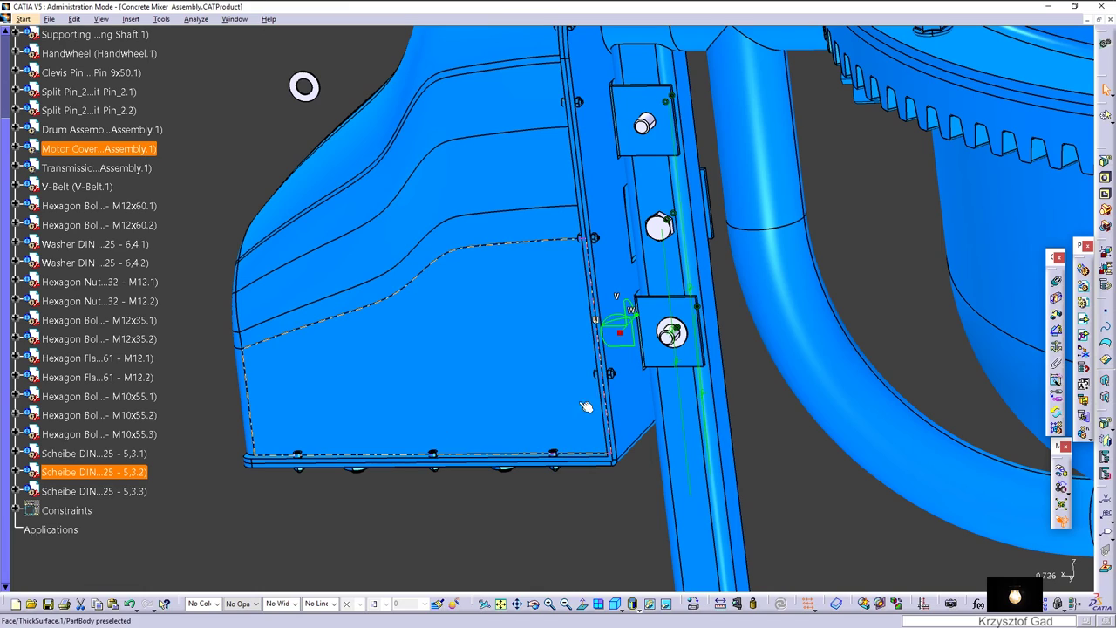
pyautogui.moveTo(630, 353); pyautogui.dragTo(402, 352)
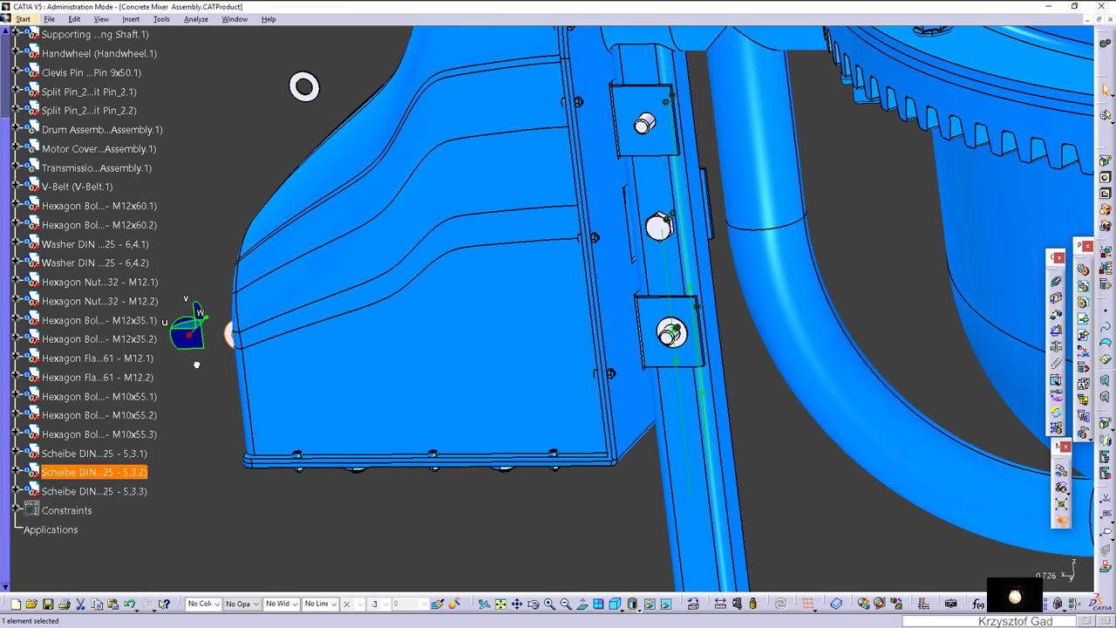
pyautogui.moveTo(144, 361); pyautogui.dragTo(255, 352, button='middle')
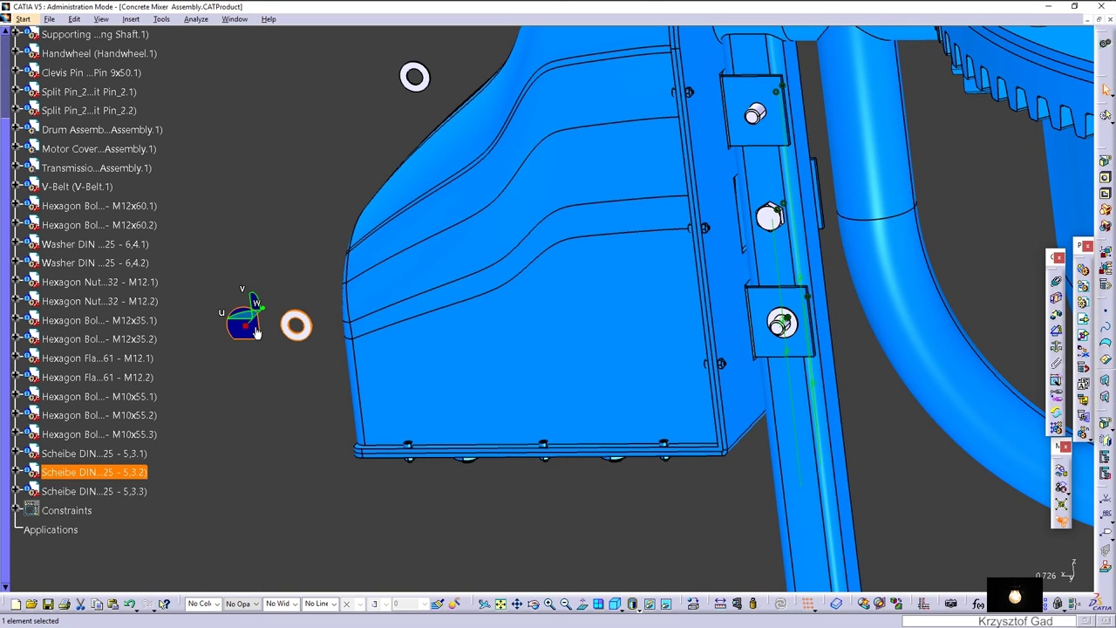
pyautogui.moveTo(245, 323); pyautogui.dragTo(247, 325, button='middle')
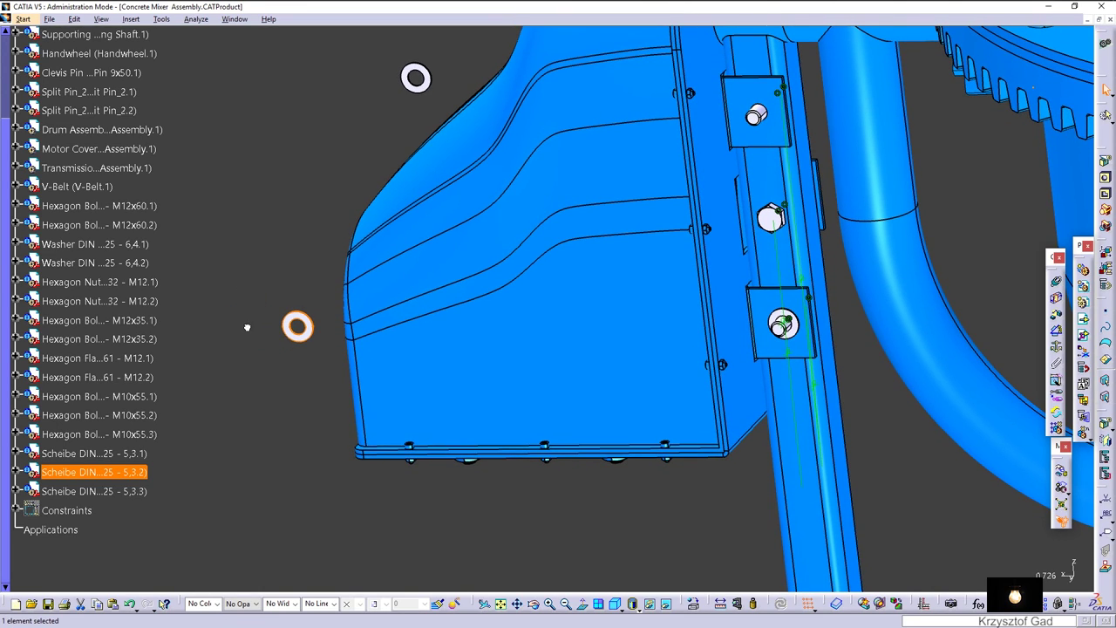
pyautogui.click(414, 340)
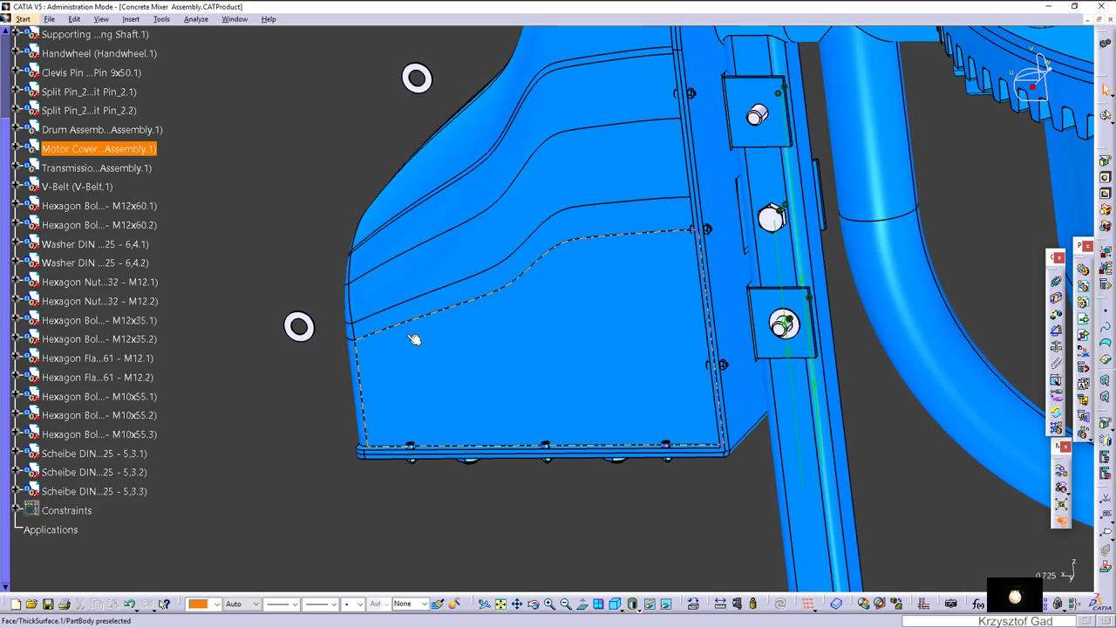
# Make the third washer coaxial with bolt M10x55.3 and offset it against the motor cover face.
pyautogui.moveTo(414, 340); pyautogui.dragTo(962, 229, button='middle')
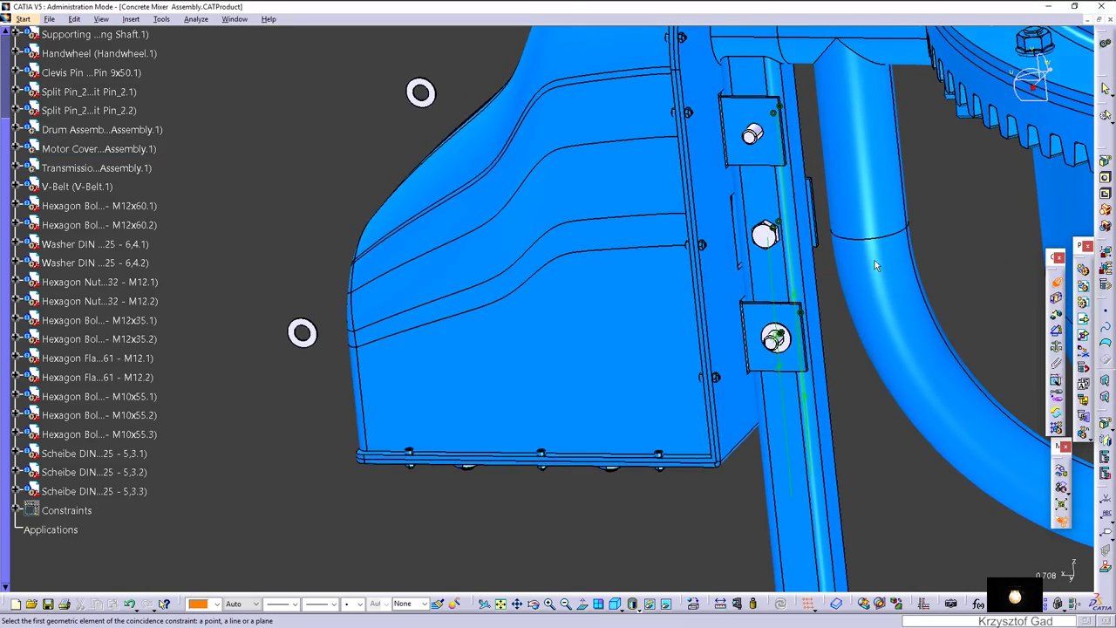
pyautogui.keyDown('ctrl'); pyautogui.moveTo(874, 260); pyautogui.dragTo(830, 222, button='middle'); pyautogui.keyUp('ctrl')
pyautogui.keyDown('ctrl'); pyautogui.moveTo(551, 215); pyautogui.dragTo(532, 378, button='middle'); pyautogui.keyUp('ctrl')
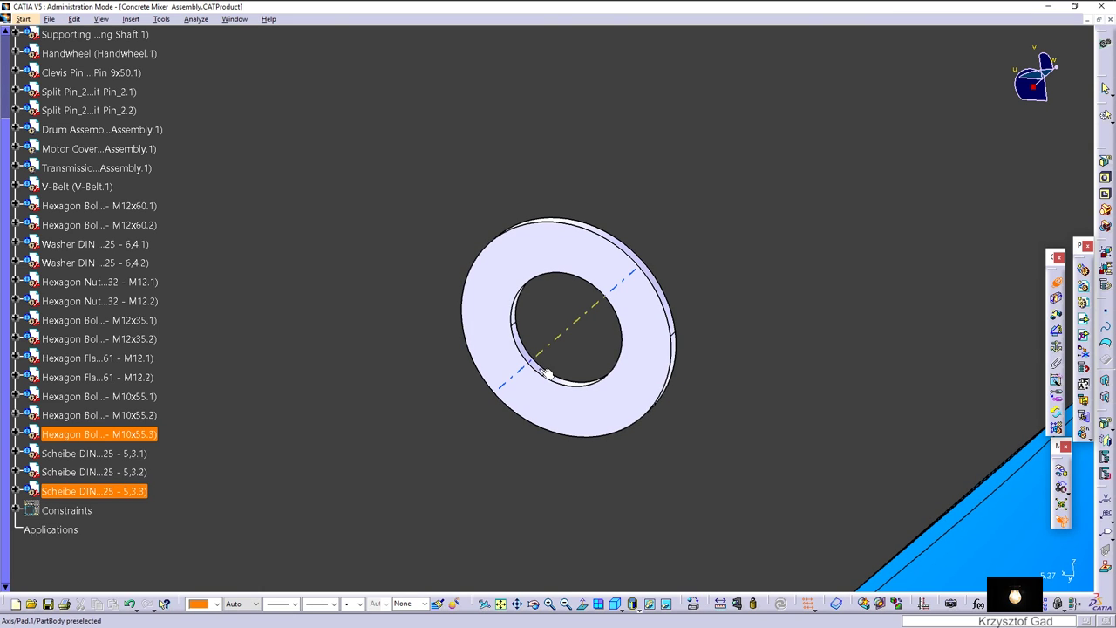
pyautogui.click(547, 375)
pyautogui.moveTo(1029, 453)
pyautogui.keyDown('ctrl'); pyautogui.mouseDown(button='middle')
pyautogui.moveTo(1024, 331)
pyautogui.moveTo(753, 397)
pyautogui.moveTo(406, 323)
pyautogui.moveTo(391, 219)
pyautogui.moveTo(414, 231)
pyautogui.mouseUp(button='middle'); pyautogui.keyUp('ctrl')
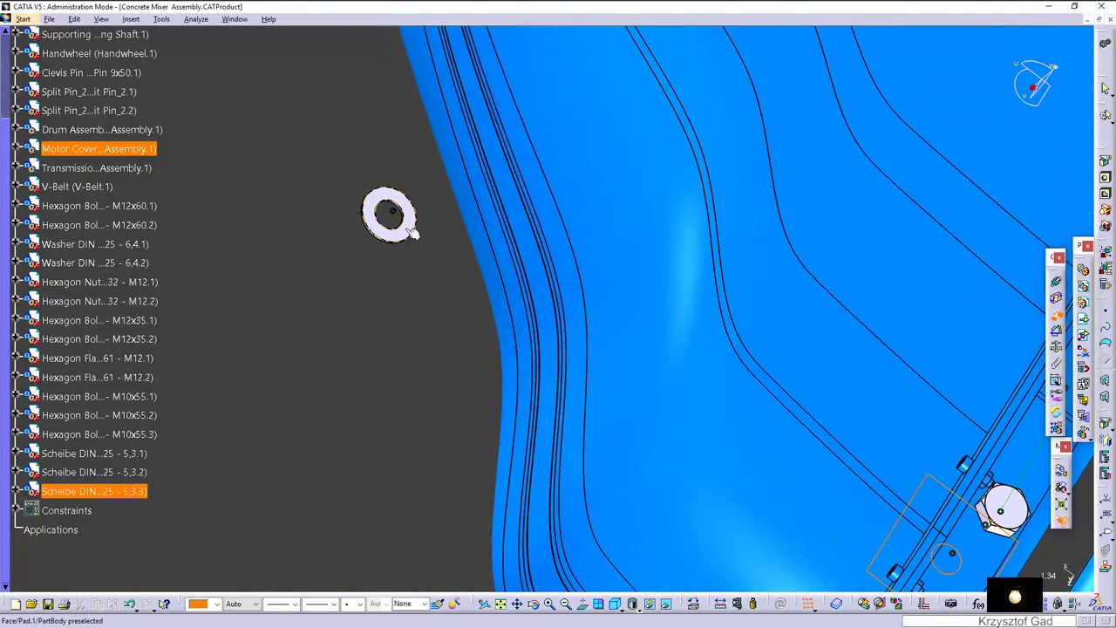
pyautogui.click(403, 229)
pyautogui.click(1020, 572)
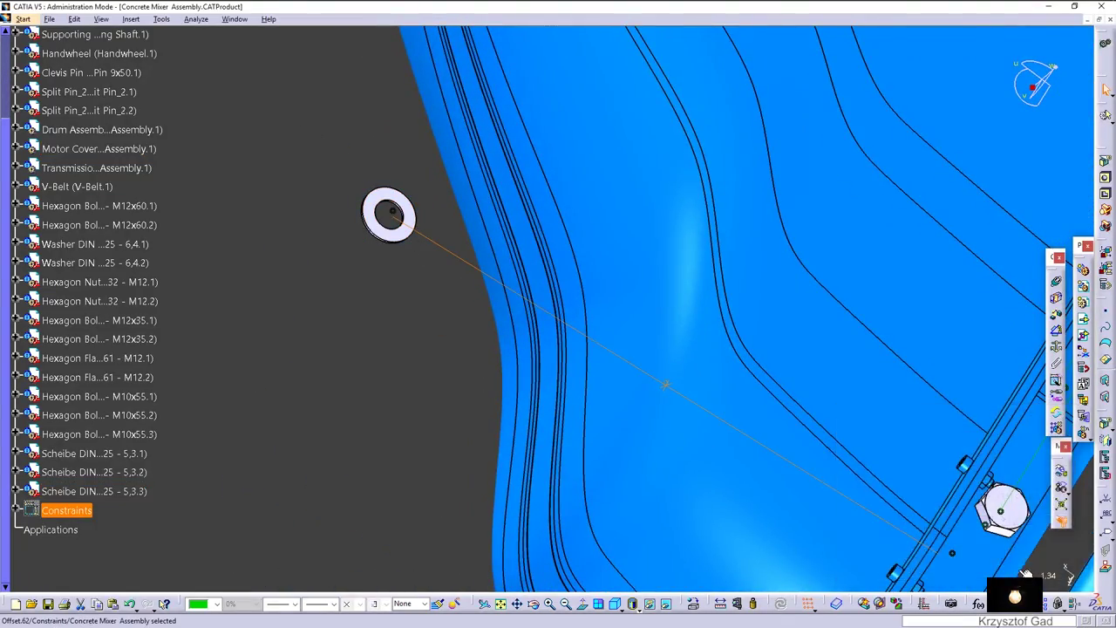
pyautogui.moveTo(992, 511); pyautogui.dragTo(983, 551, button='middle')
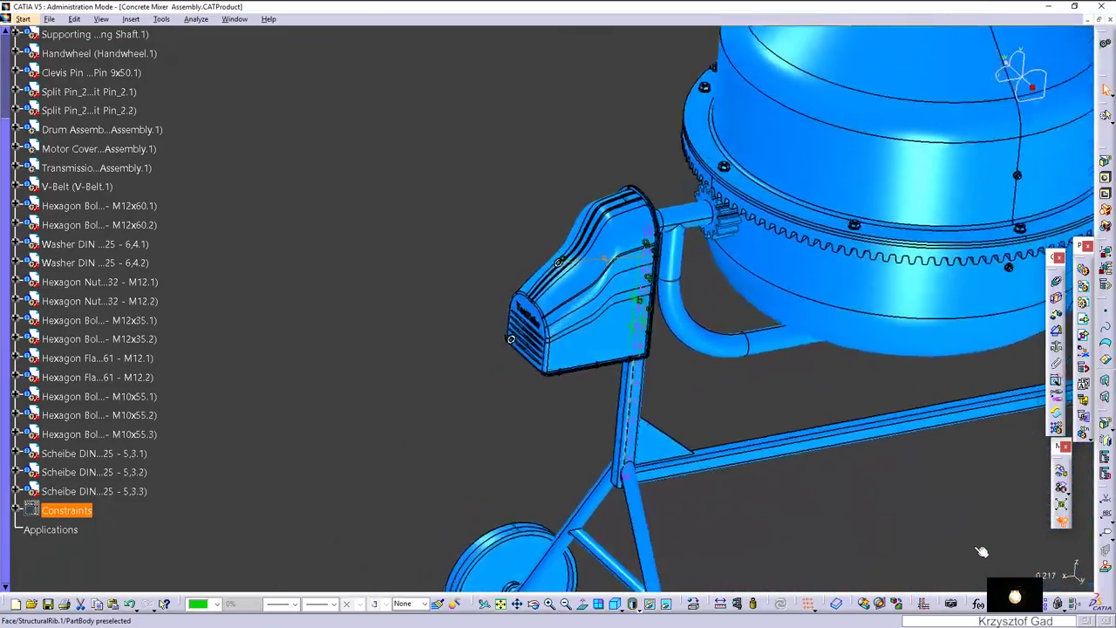
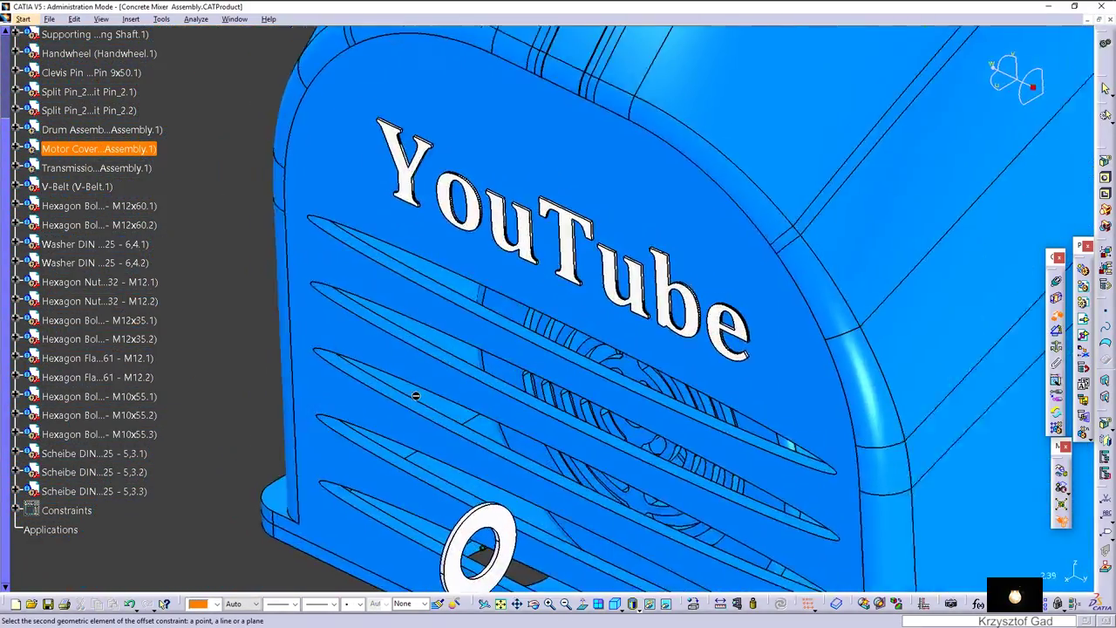
# Check the washer's offset constraint to the engine case frame, then update the whole assembly.
pyautogui.click(512, 517)
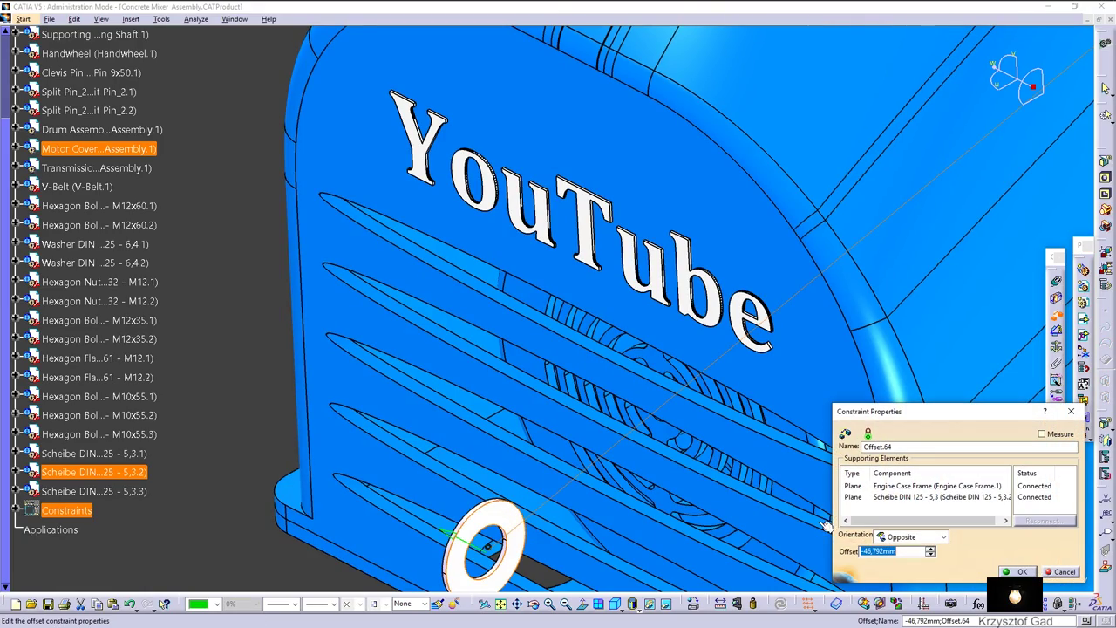
pyautogui.press('Return')
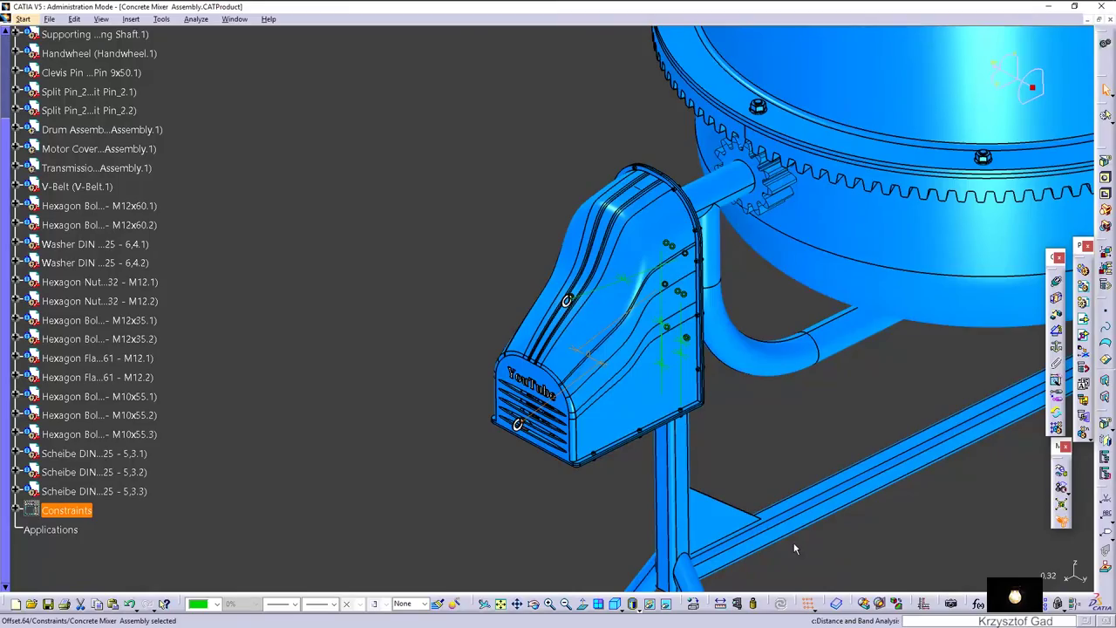
pyautogui.moveTo(794, 548)
pyautogui.mouseDown(button='middle')
pyautogui.moveTo(581, 535)
pyautogui.moveTo(857, 286)
pyautogui.mouseUp(button='middle')
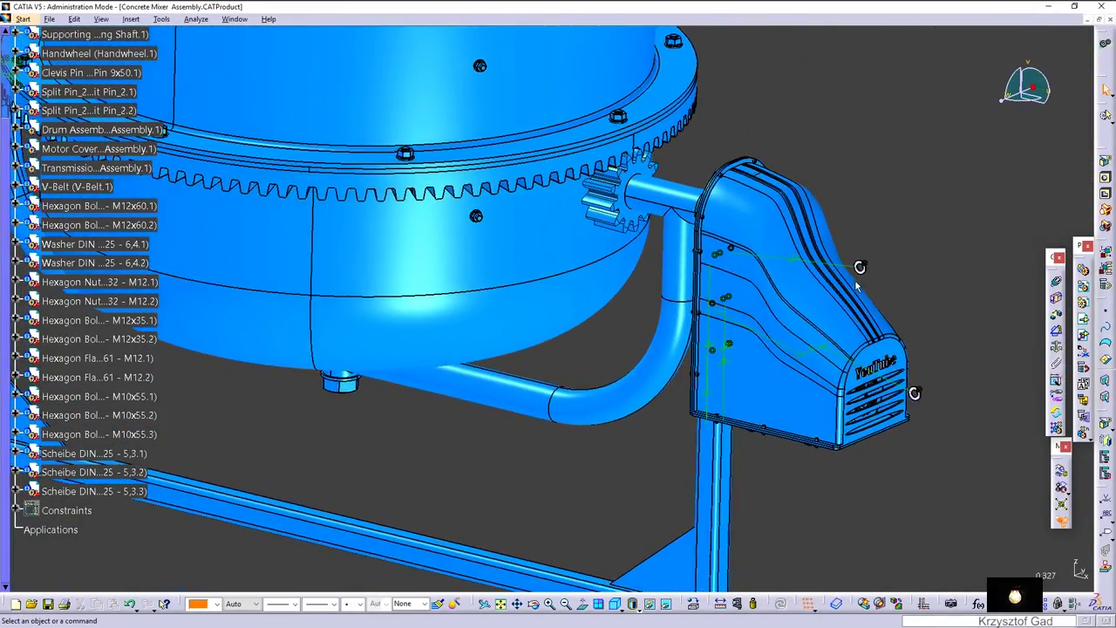
pyautogui.click(862, 272)
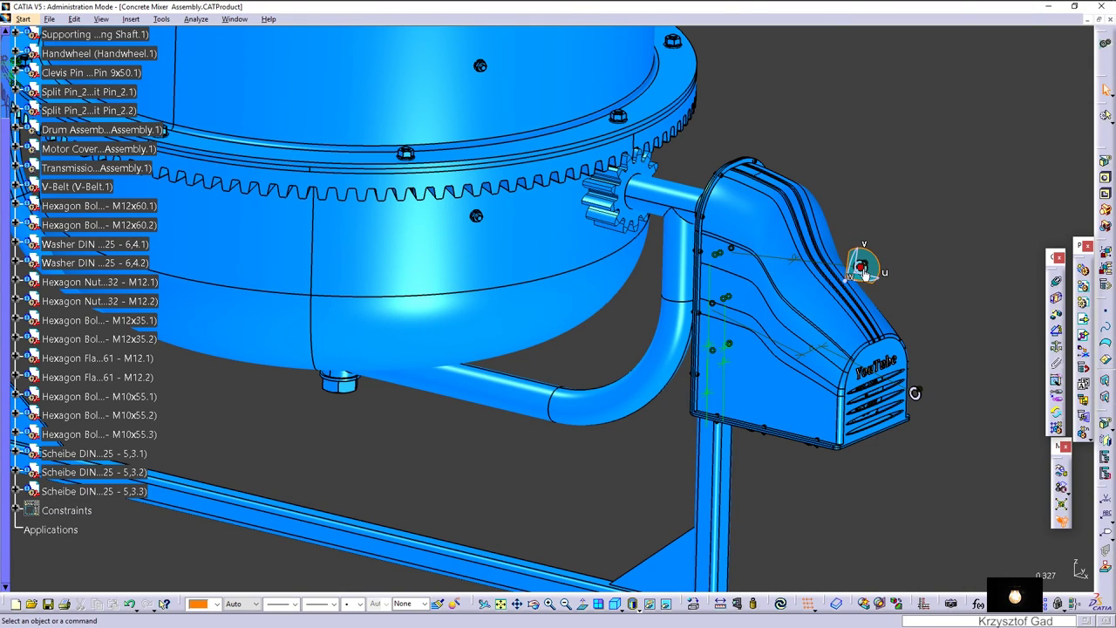
pyautogui.click(781, 604)
# Change the three Scheibe DIN 125 - 5,3 washers' part number to Washer DIN 125 - 5,3, then fit all in view.
pyautogui.moveTo(812, 496); pyautogui.dragTo(812, 502, button='middle')
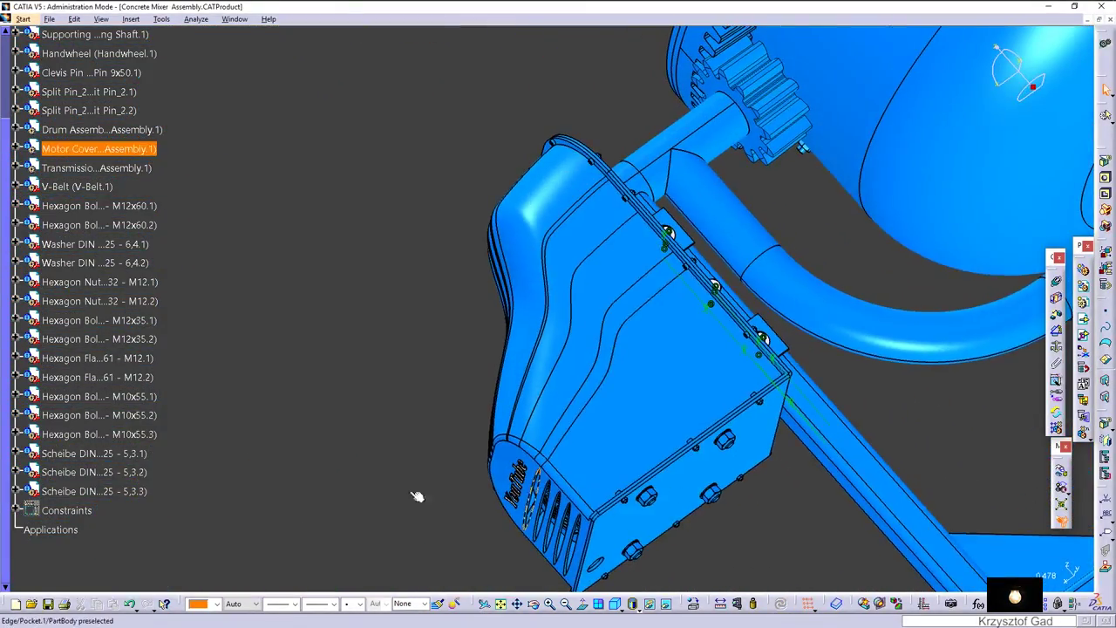
pyautogui.click(127, 454)
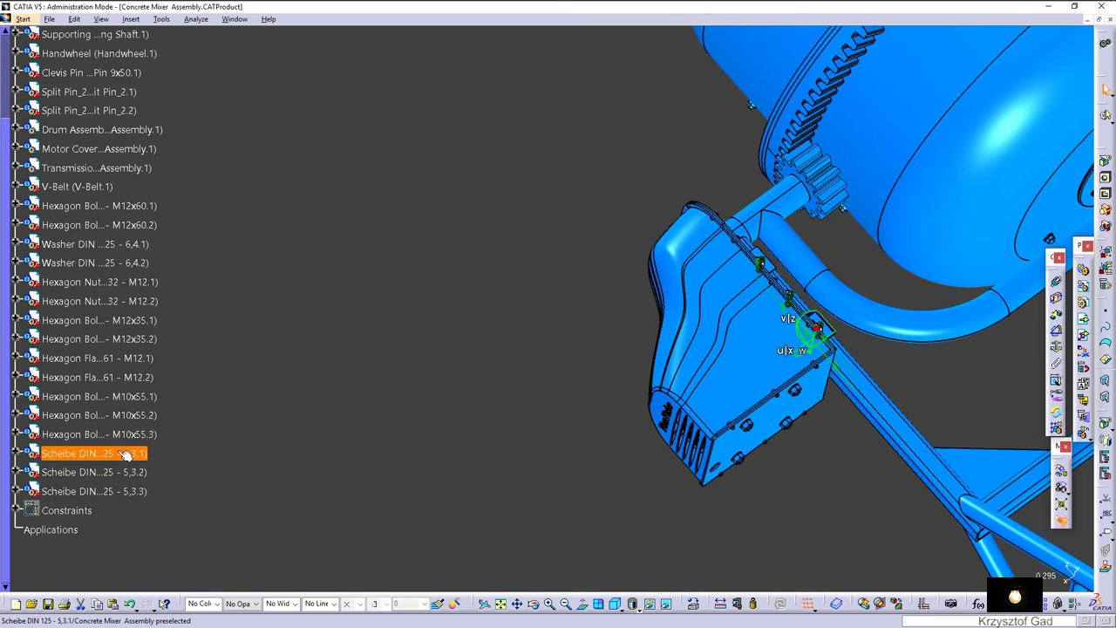
pyautogui.rightClick(120, 491)
pyautogui.click(215, 335)
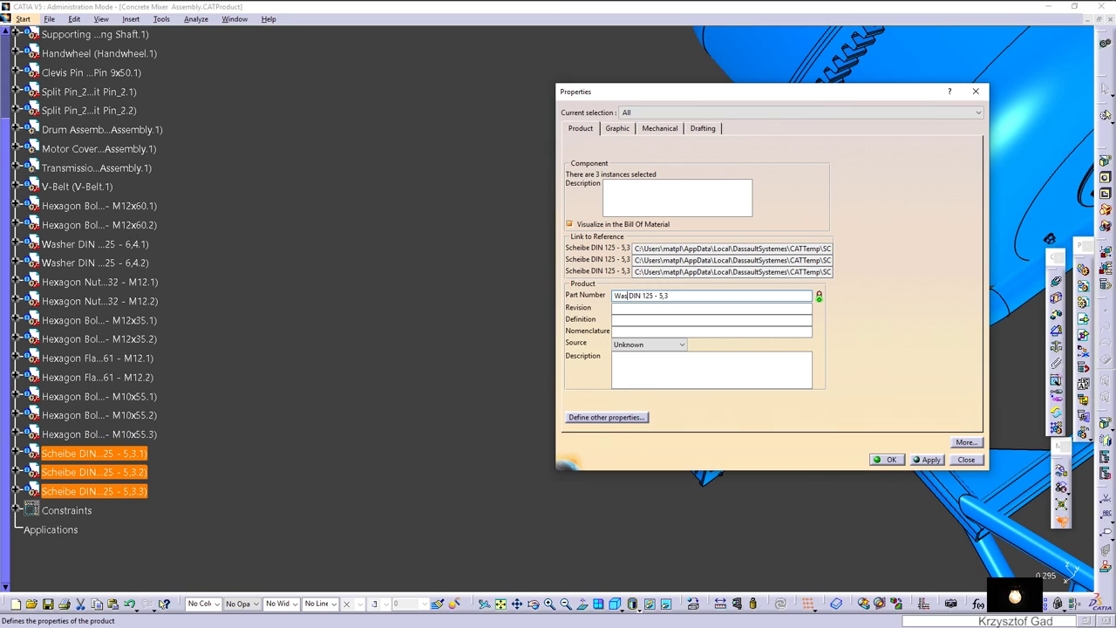
pyautogui.press('Return')
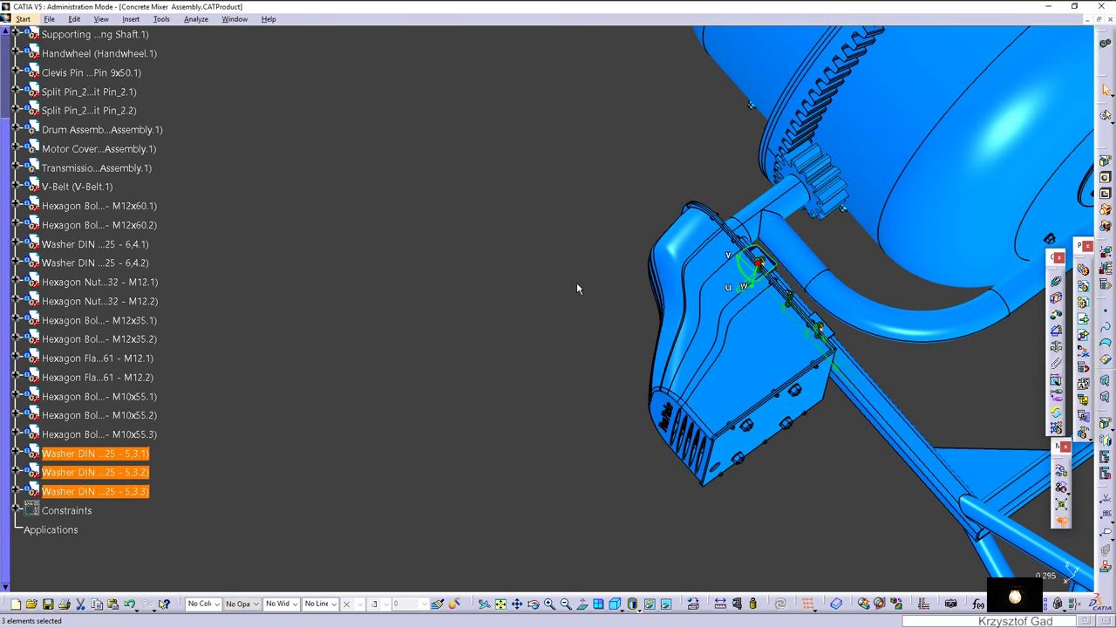
pyautogui.click(577, 282)
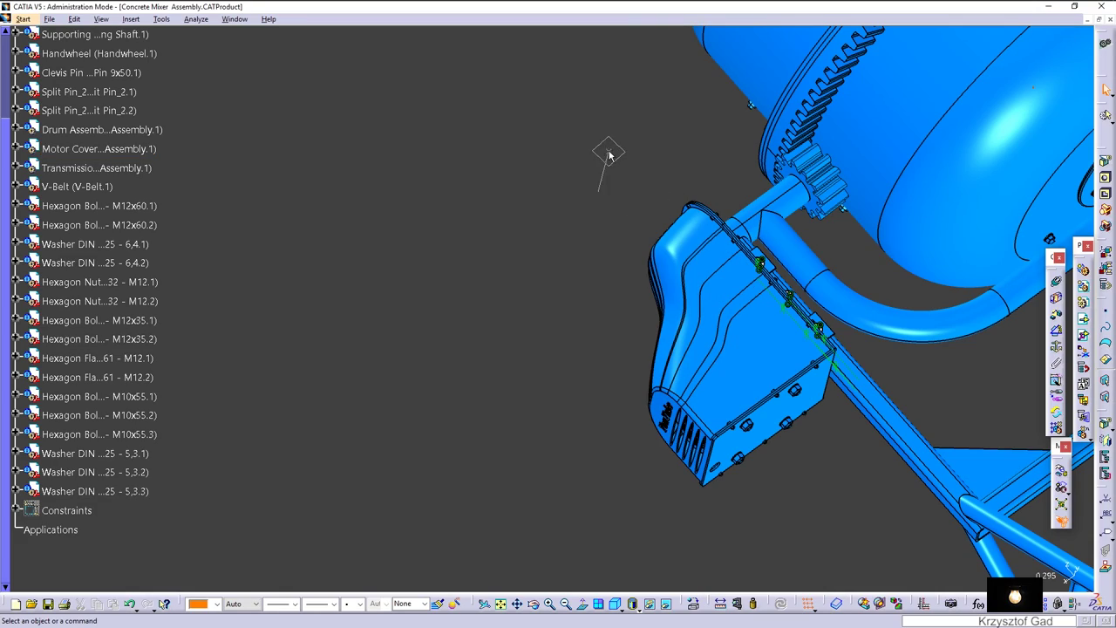
pyautogui.hotkey('ctrl', 'Up')
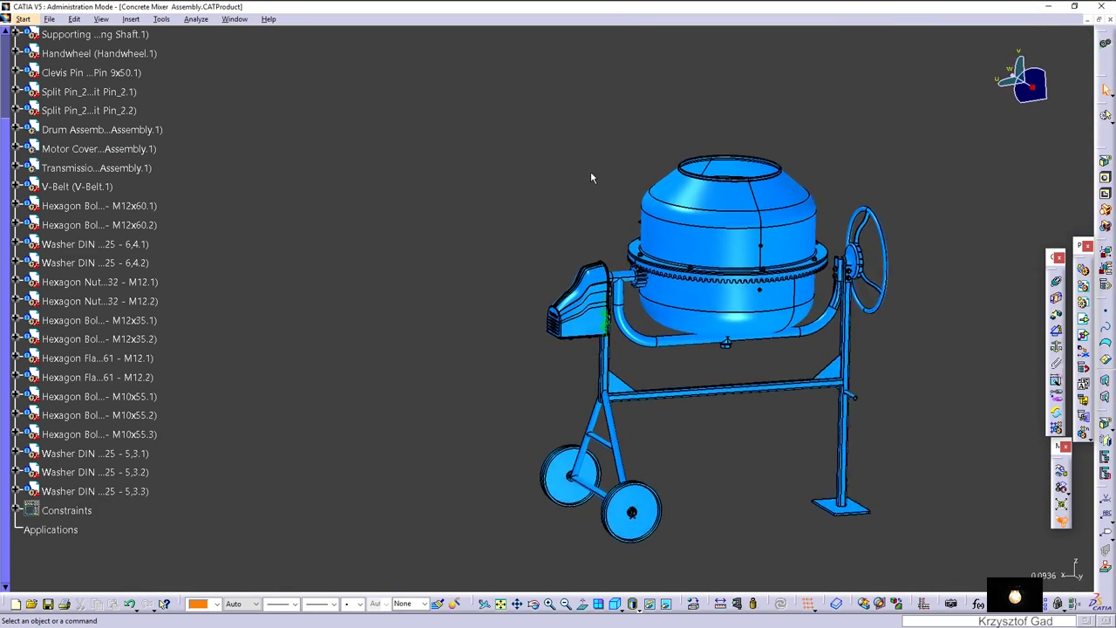
# In the Catalog Browser, navigate to Verbindungselemente > Muttern > Sechskantmuttern > DIN EN 24032.
pyautogui.click(837, 603)
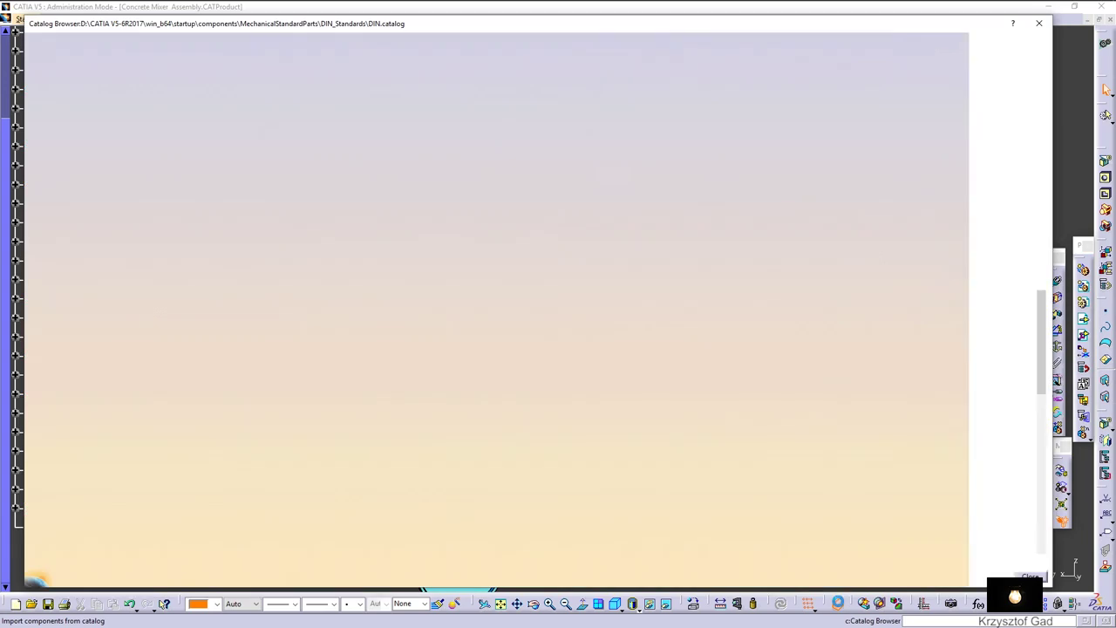
pyautogui.click(991, 45)
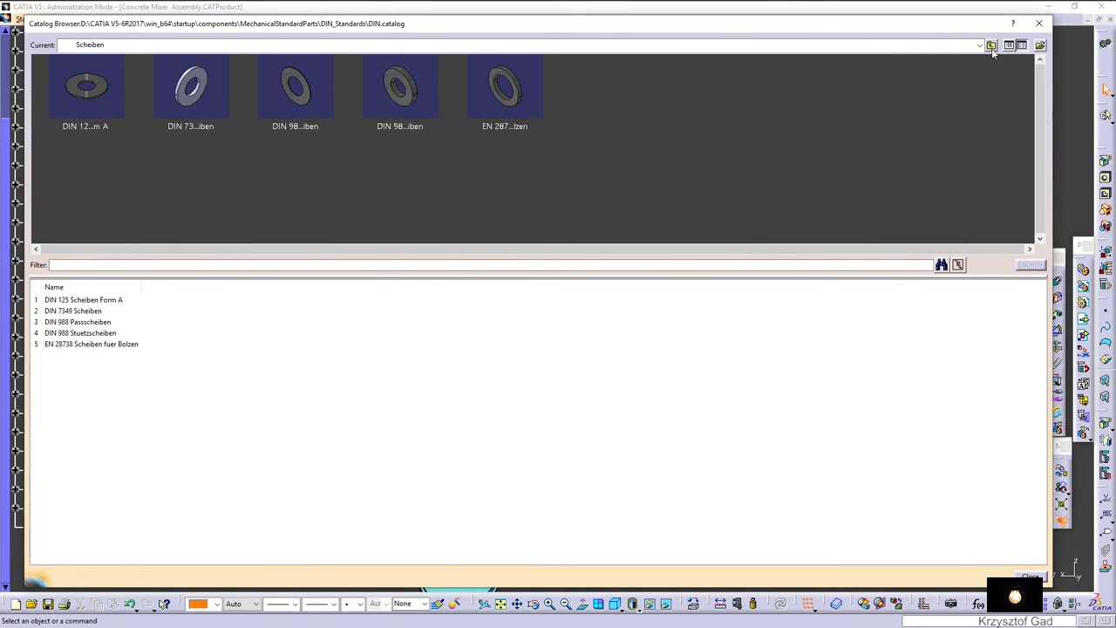
pyautogui.click(991, 46)
pyautogui.click(991, 46)
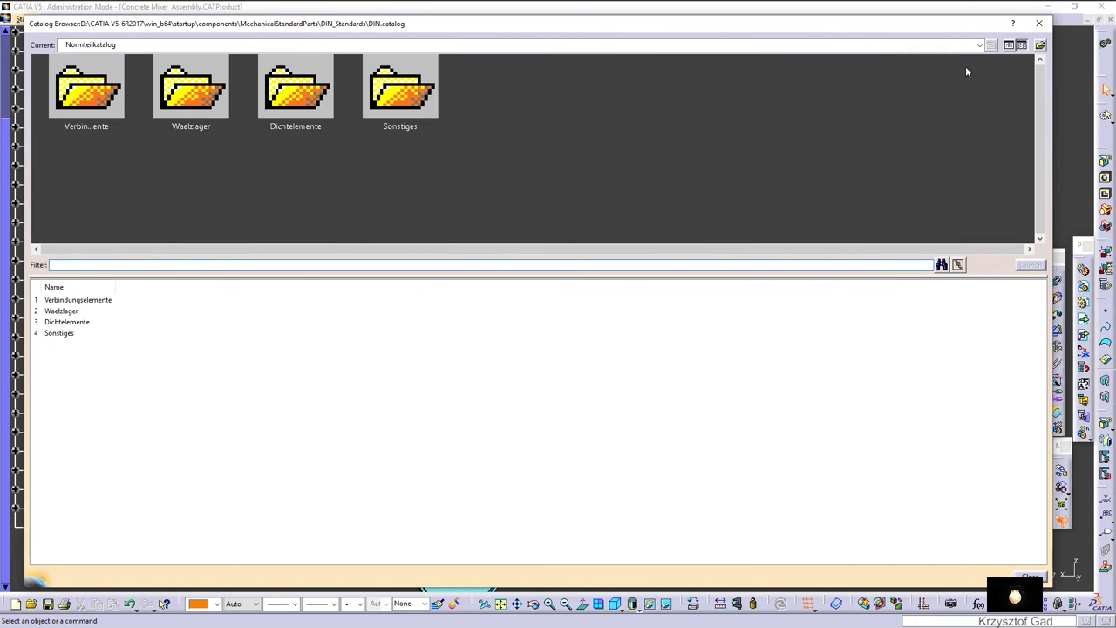
pyautogui.doubleClick(105, 89)
pyautogui.doubleClick(197, 101)
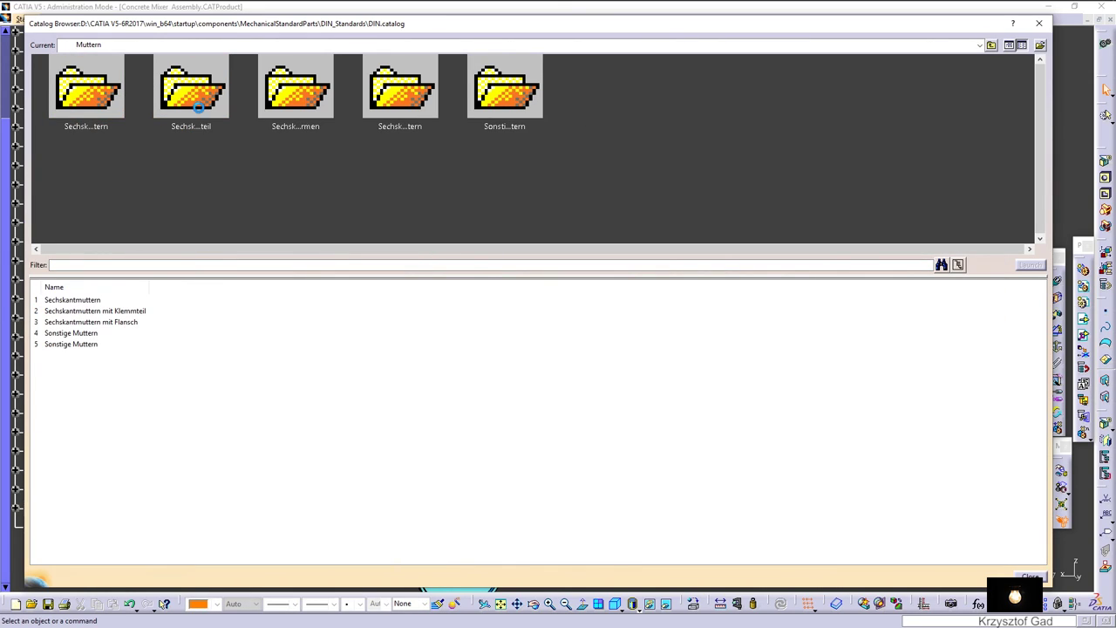
pyautogui.click(95, 91)
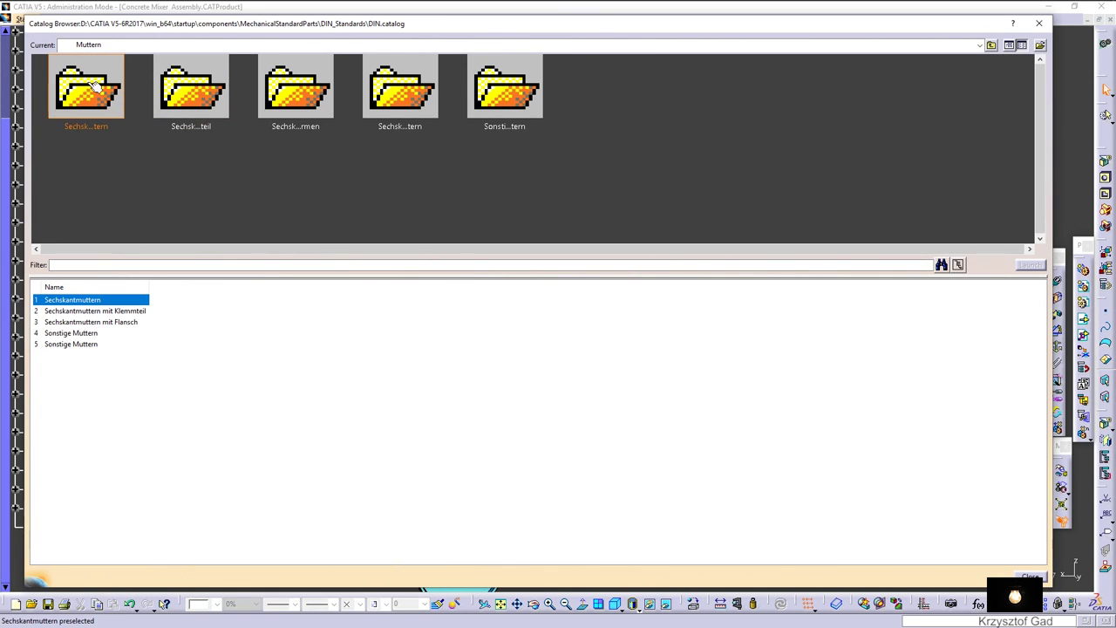
pyautogui.doubleClick(94, 87)
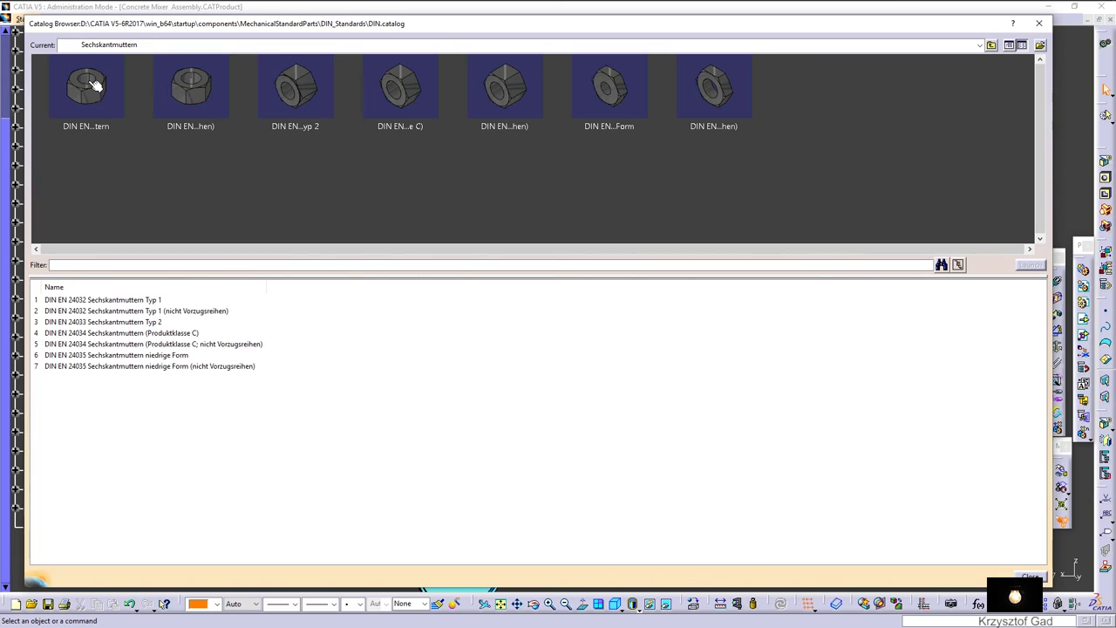
pyautogui.doubleClick(87, 87)
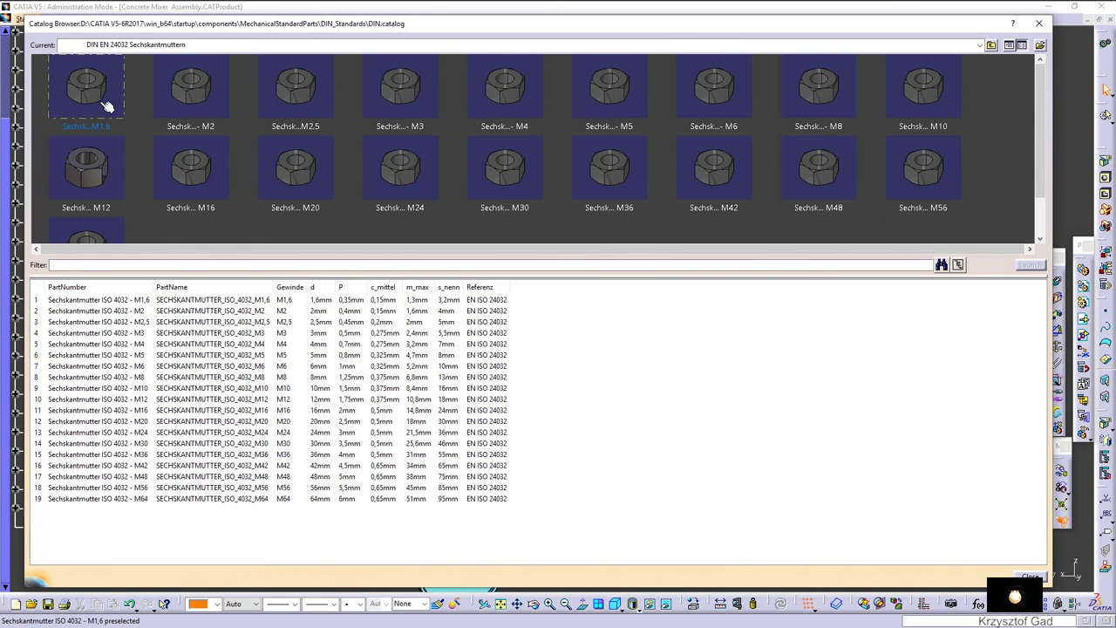
# Insert the M10 hex nut into the assembly and close the catalog.
pyautogui.click(314, 388)
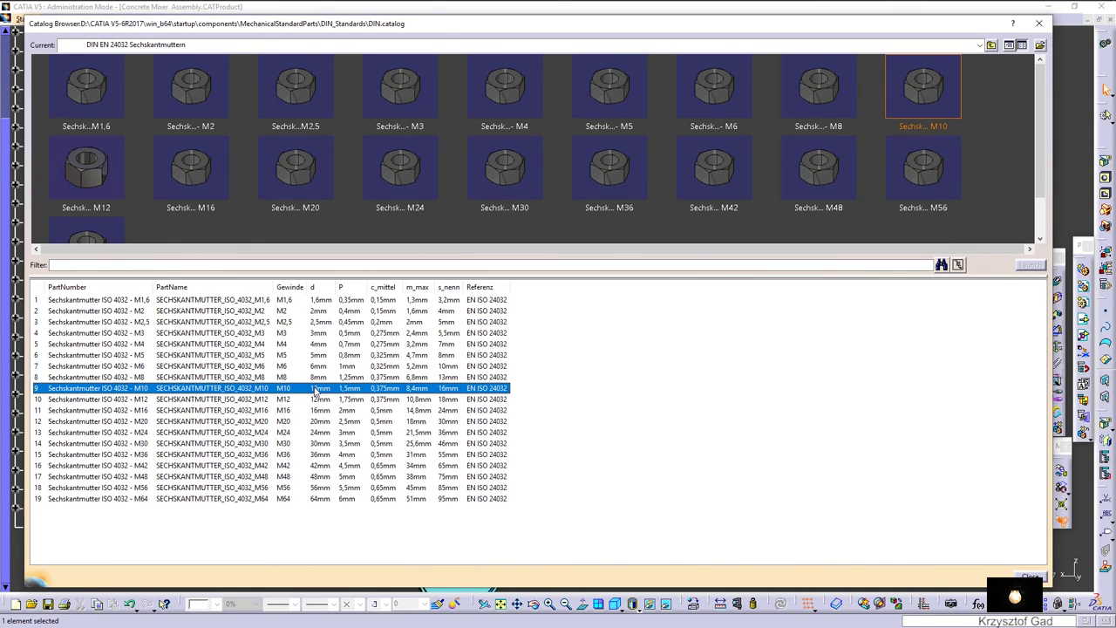
pyautogui.doubleClick(314, 388)
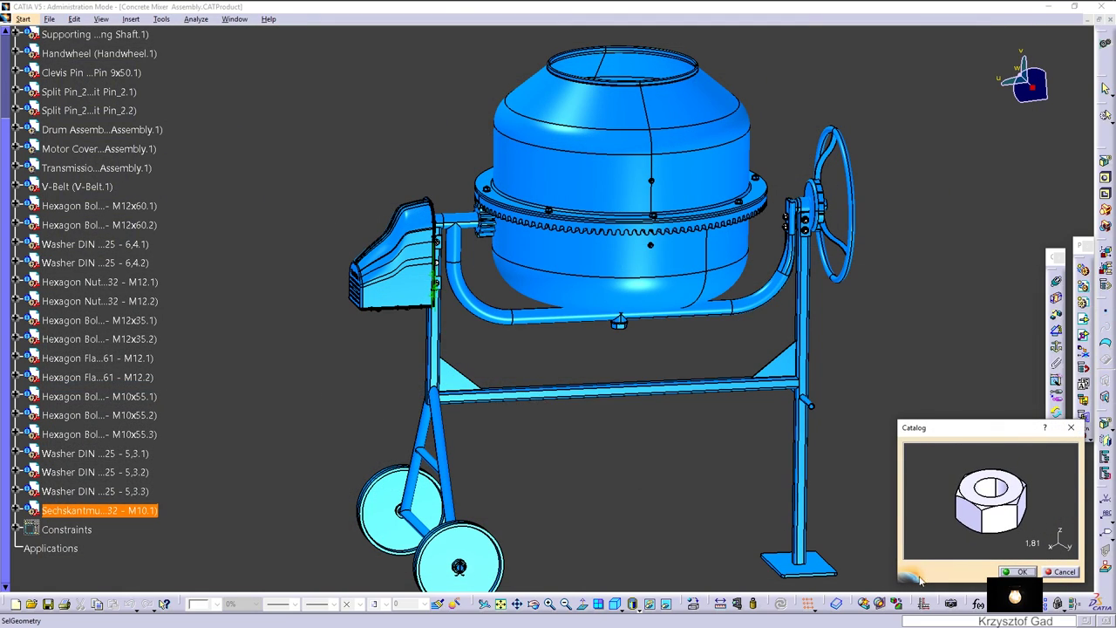
pyautogui.click(1024, 572)
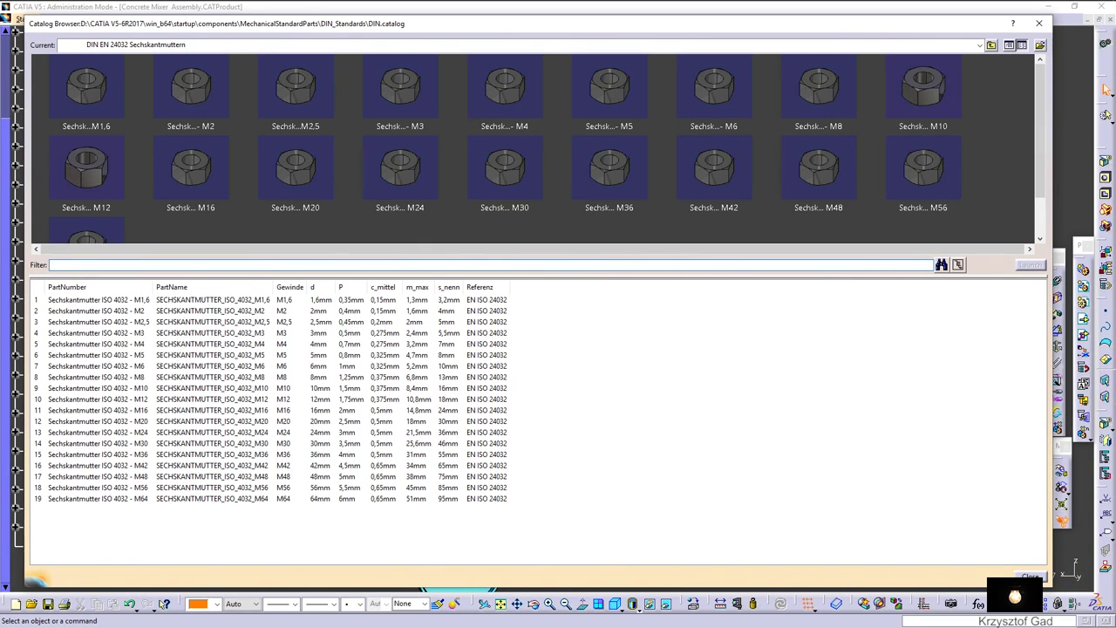
pyautogui.click(1028, 575)
# Drag the new M10 nut with the compass up and over to the crossbar.
pyautogui.click(96, 510)
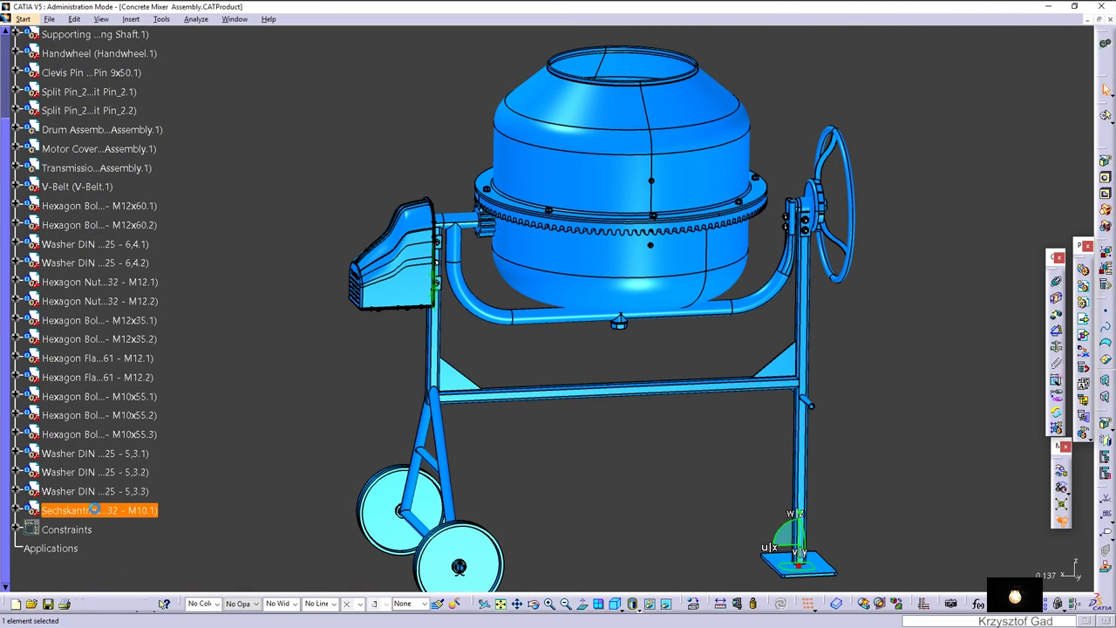
pyautogui.moveTo(802, 541); pyautogui.dragTo(784, 502)
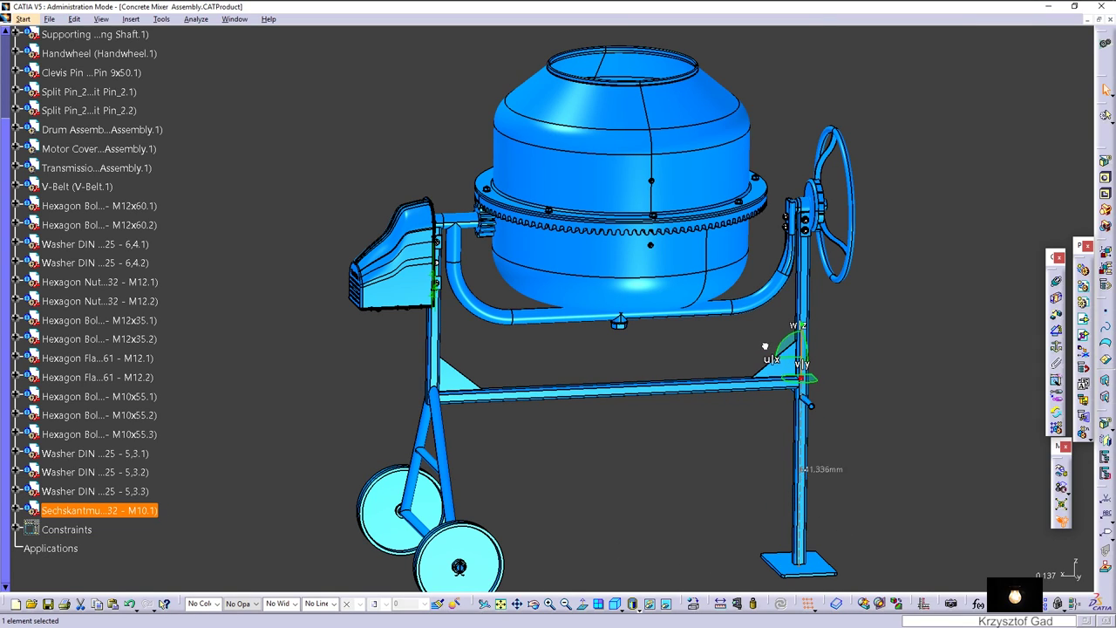
pyautogui.moveTo(798, 378); pyautogui.dragTo(544, 385)
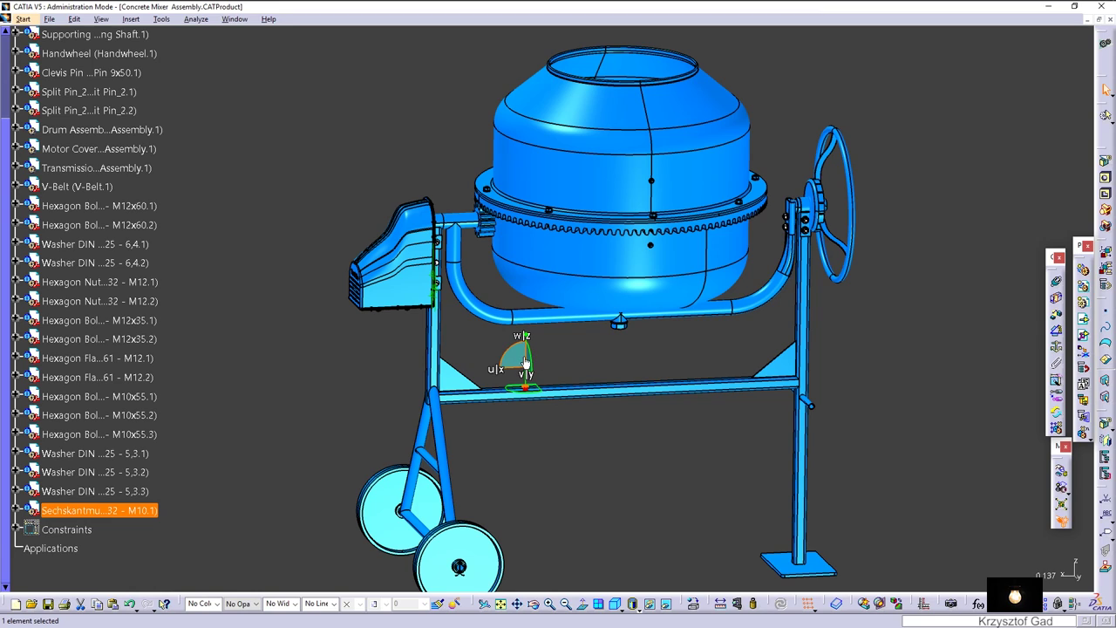
pyautogui.moveTo(523, 355); pyautogui.dragTo(529, 367)
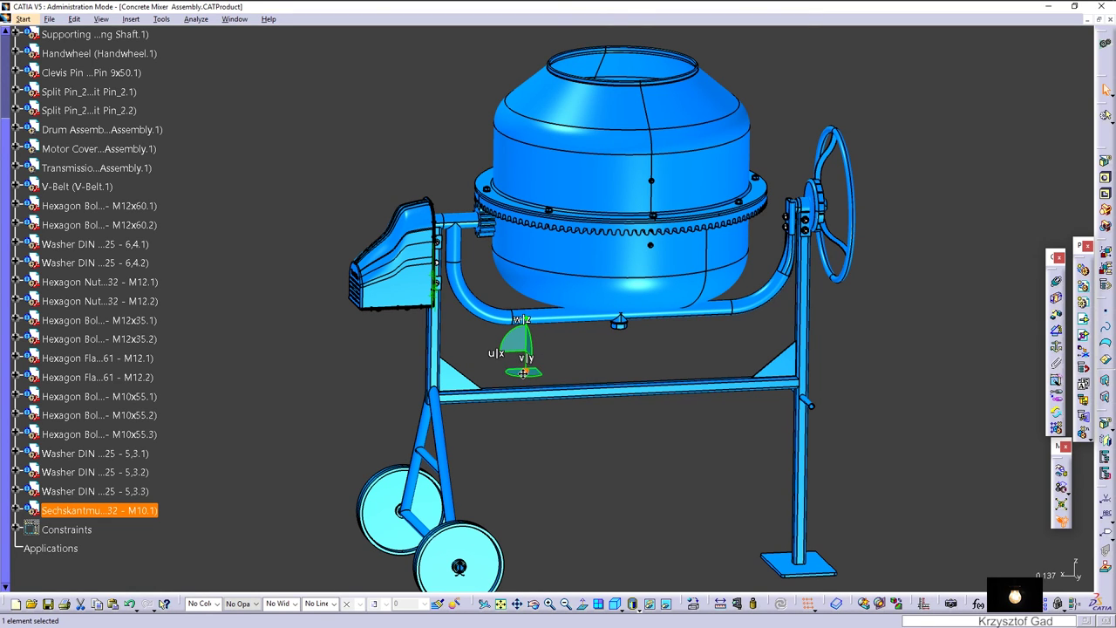
pyautogui.click(559, 364)
# Make the M10 nut coaxial with its washer using a coincidence constraint.
pyautogui.scroll(5, 559, 362)
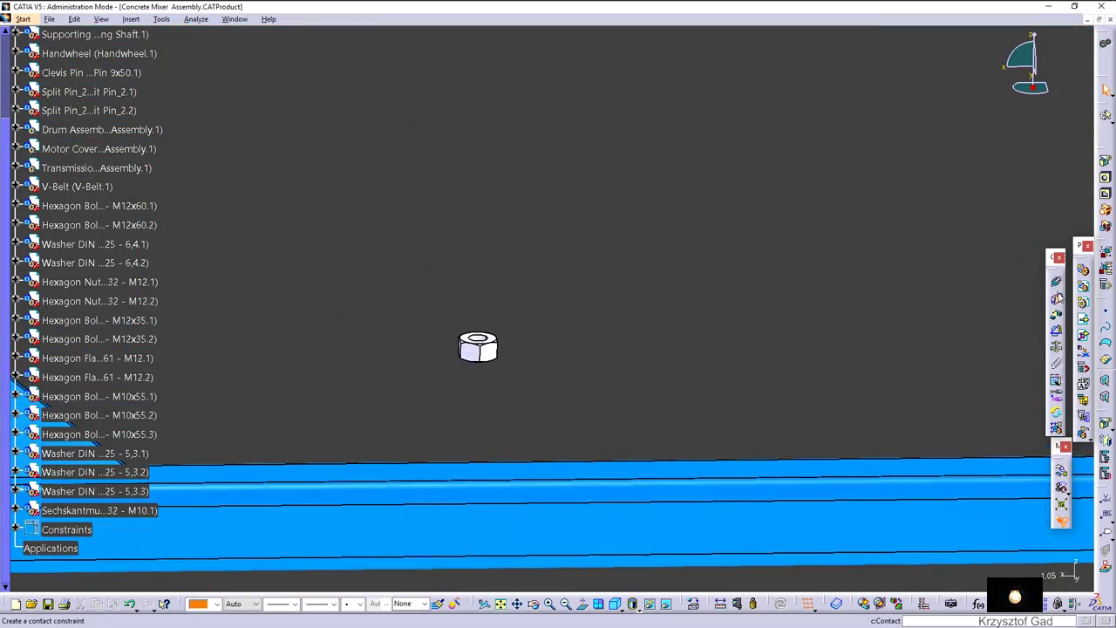
pyautogui.click(1056, 282)
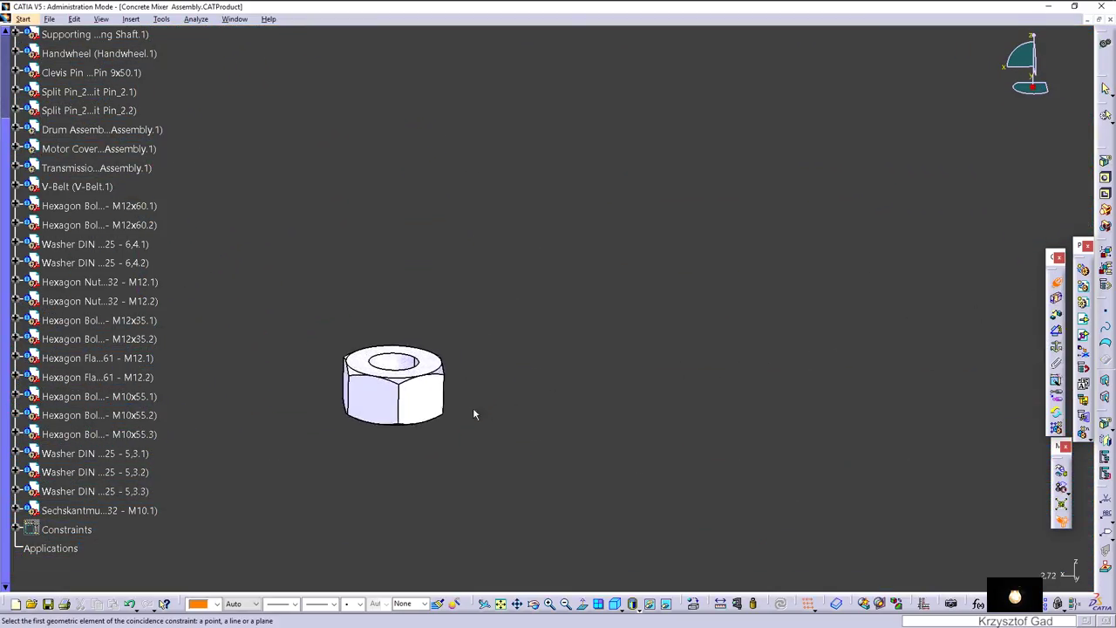
pyautogui.scroll(-5, 419, 375)
pyautogui.scroll(8, 413, 378)
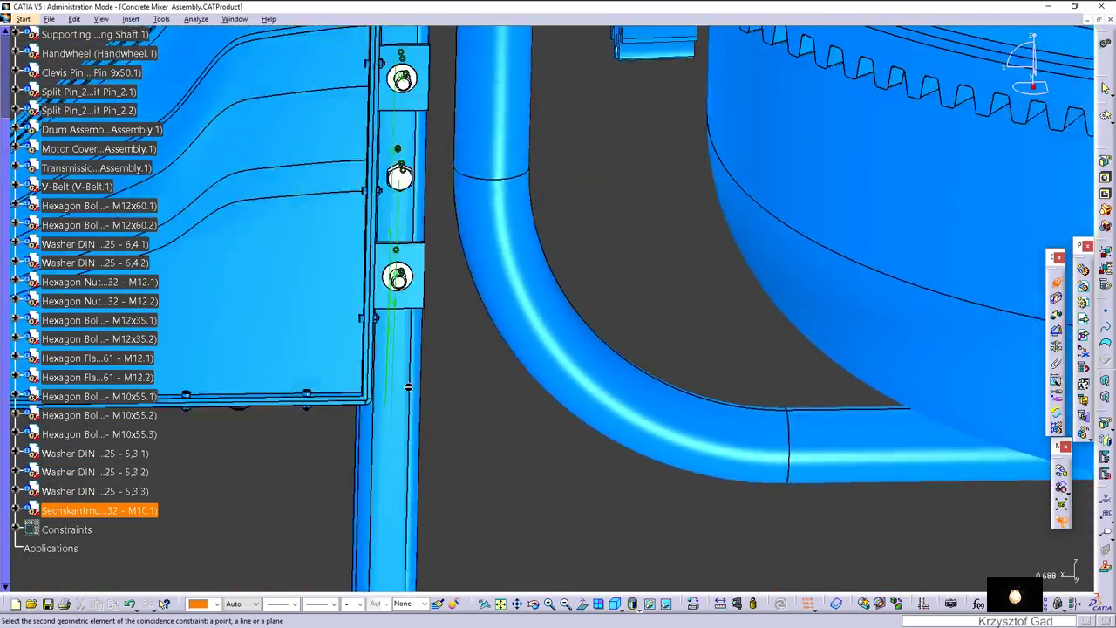
pyautogui.scroll(2, 428, 386)
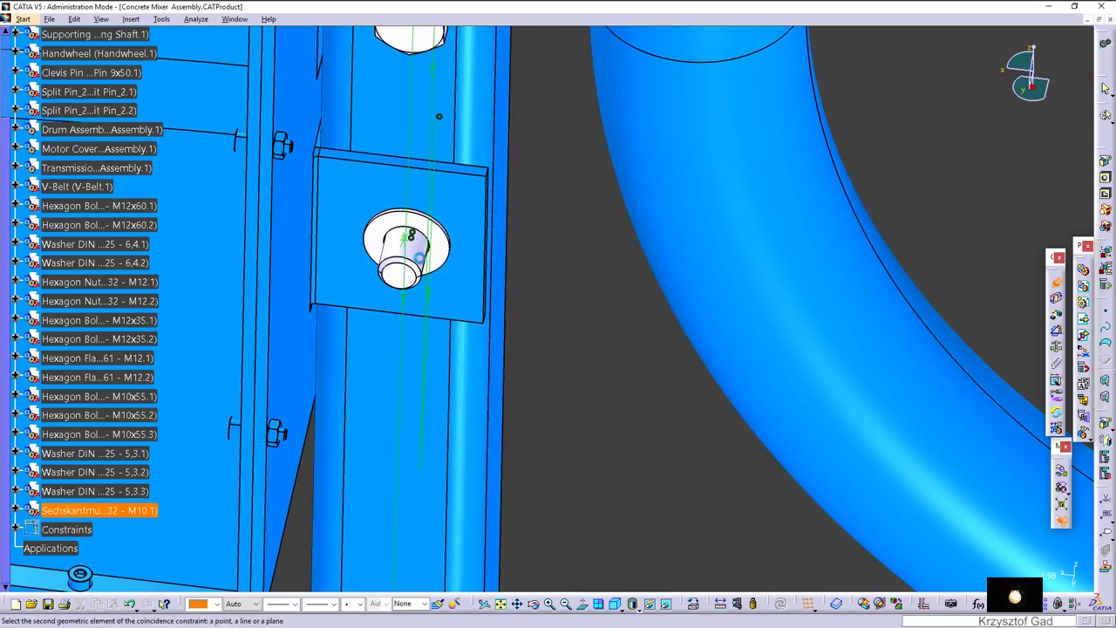
pyautogui.click(407, 249)
pyautogui.scroll(-2, 690, 484)
pyautogui.scroll(-3, 690, 484)
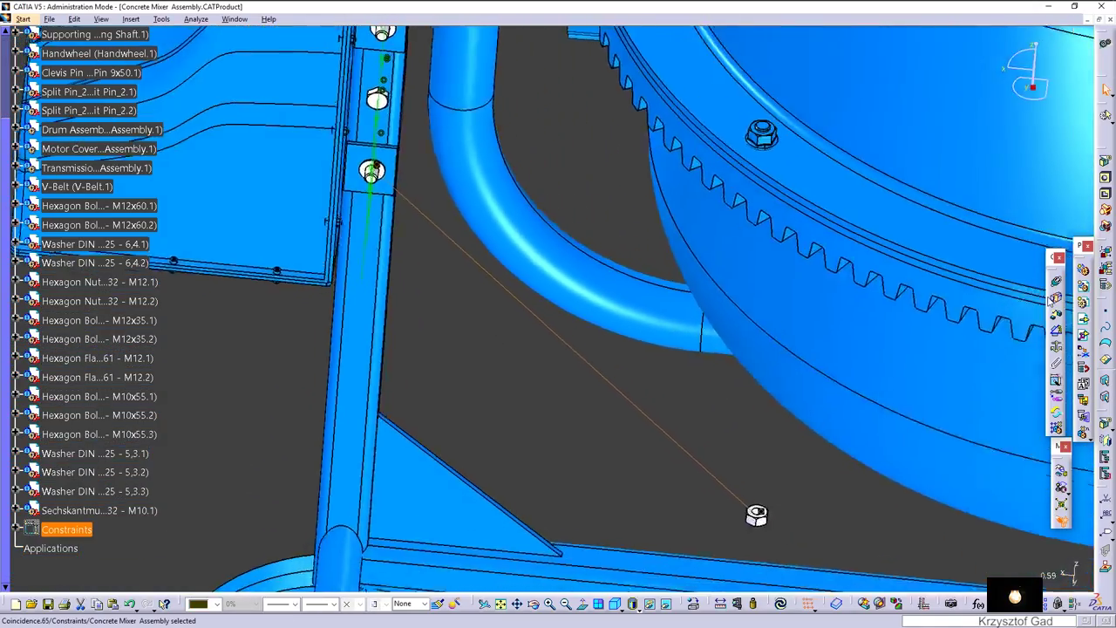
pyautogui.scroll(-2, 691, 483)
# Add an offset constraint seating the nut face flush against the washer face, then update.
pyautogui.click(1055, 313)
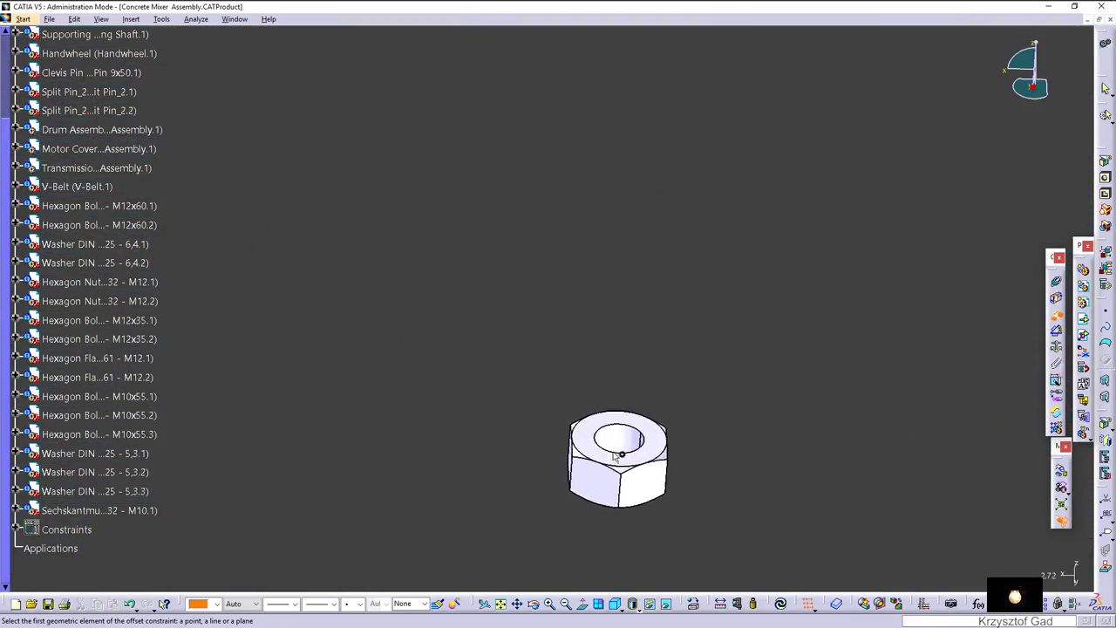
pyautogui.moveTo(615, 454); pyautogui.dragTo(619, 389, button='middle')
pyautogui.moveTo(634, 349); pyautogui.dragTo(567, 384, button='middle')
pyautogui.scroll(-2, 567, 384)
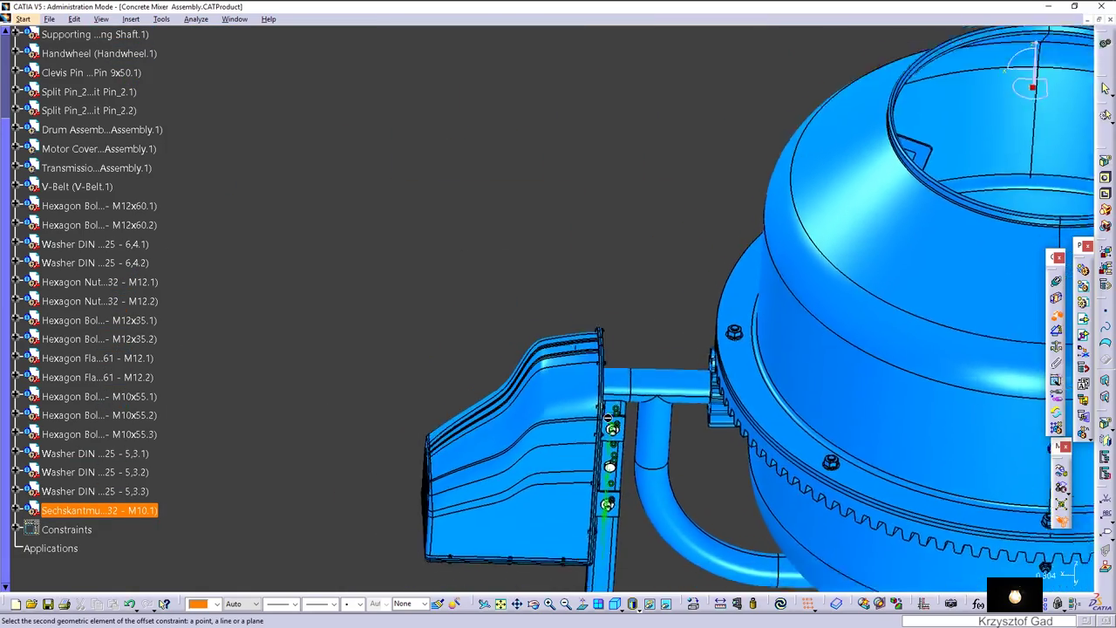
pyautogui.scroll(3, 567, 386)
pyautogui.click(483, 291)
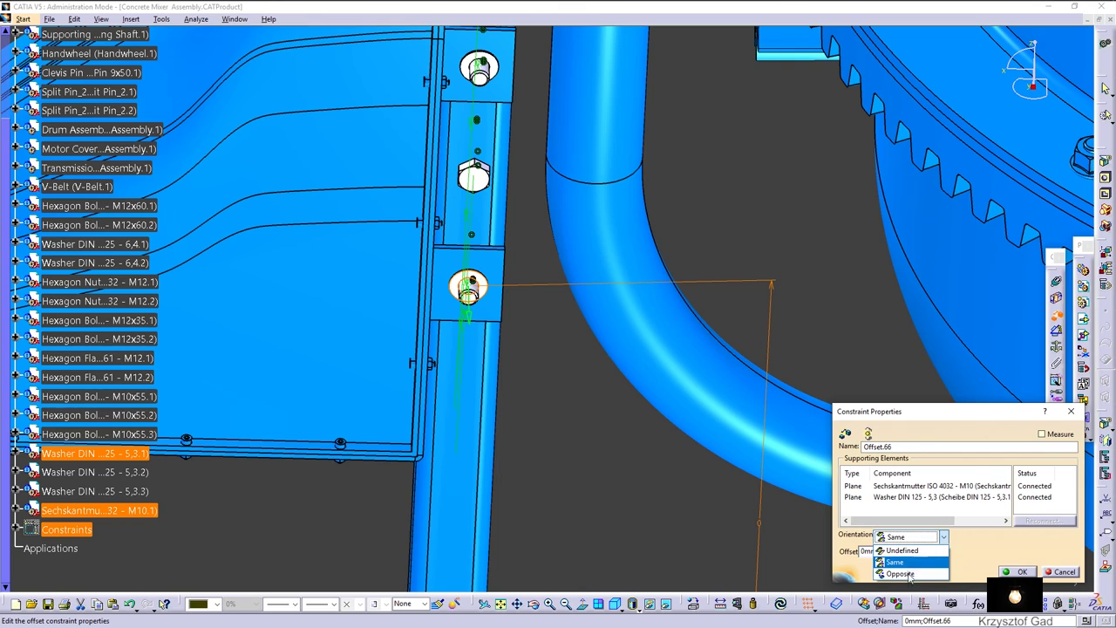
pyautogui.click(1016, 572)
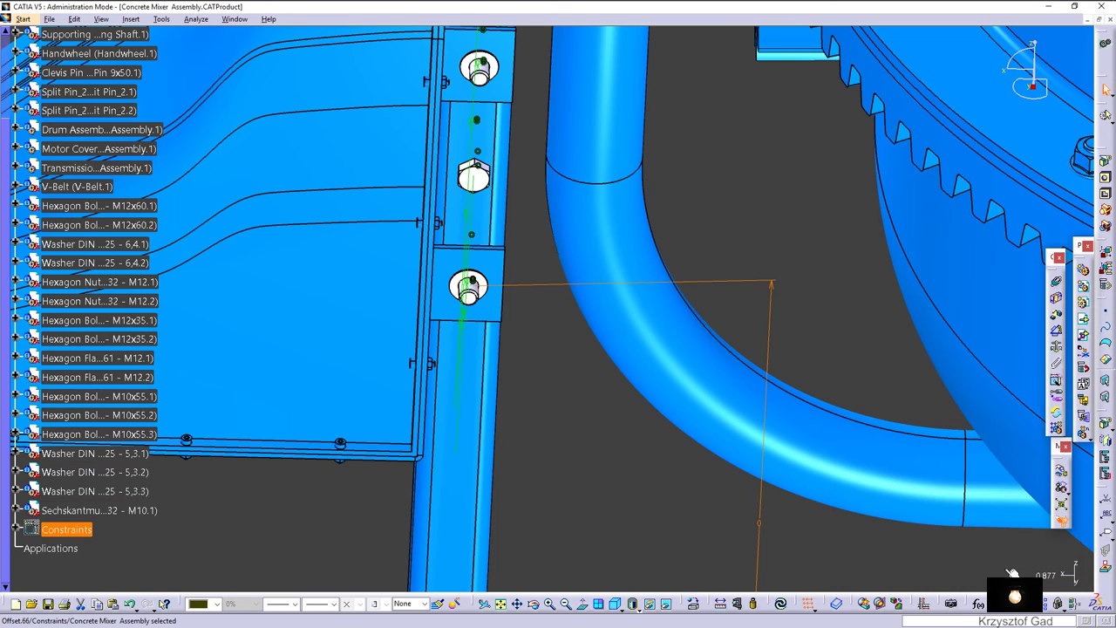
pyautogui.click(782, 603)
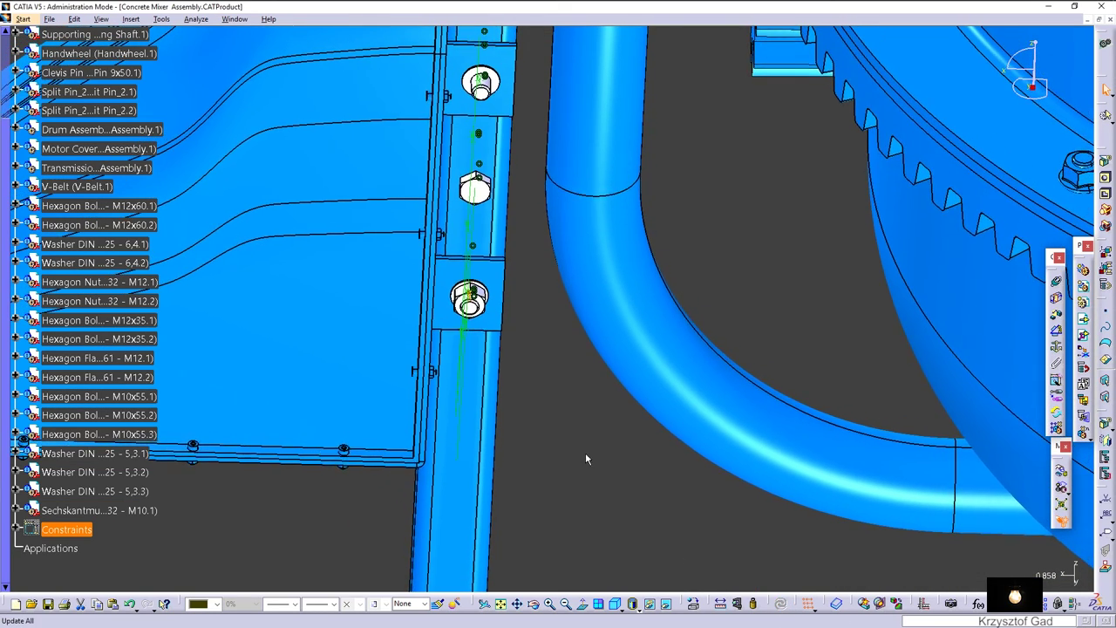
# Copy the M10 nut and paste two copies under the assembly root.
pyautogui.click(100, 510)
pyautogui.rightClick(100, 510)
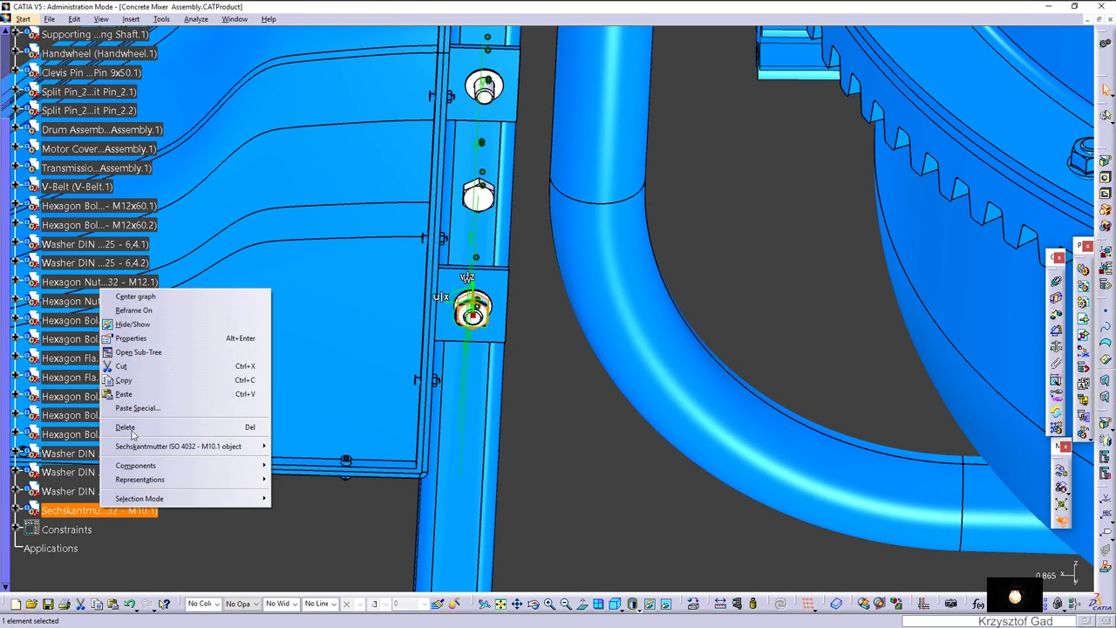
pyautogui.click(146, 387)
pyautogui.scroll(4, 104, 279)
pyautogui.click(77, 166)
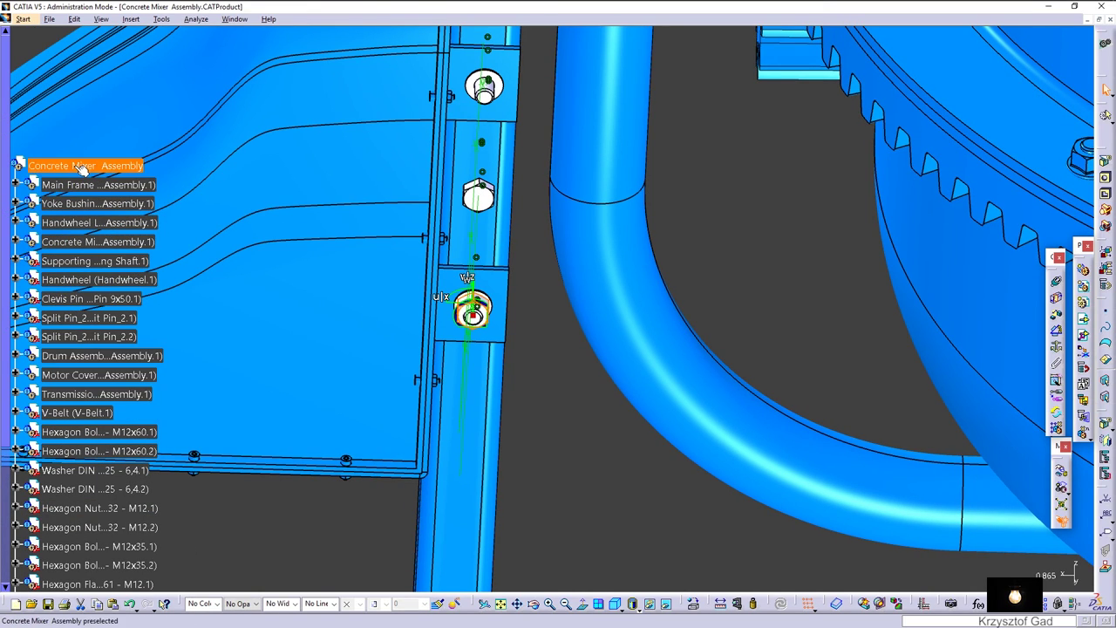
pyautogui.rightClick(77, 165)
pyautogui.click(98, 271)
pyautogui.click(91, 167)
pyautogui.rightClick(90, 166)
pyautogui.click(113, 274)
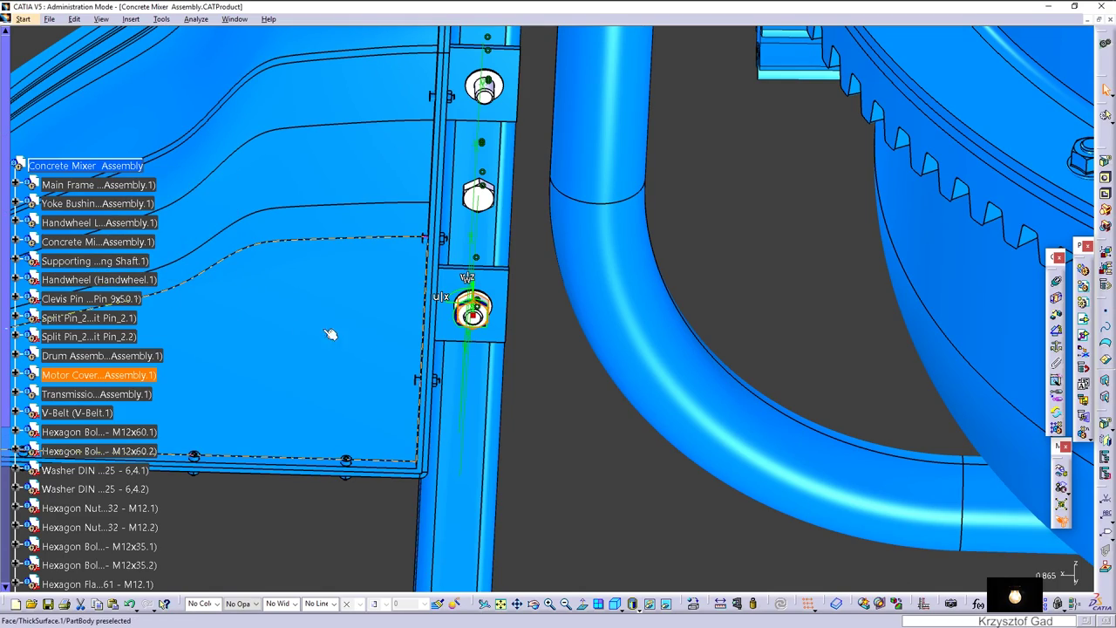
# Move the pasted nut copies out beside the frame near the bracket bolts.
pyautogui.moveTo(459, 319)
pyautogui.mouseDown(button='middle')
pyautogui.moveTo(558, 400)
pyautogui.moveTo(372, 404)
pyautogui.mouseUp(button='middle')
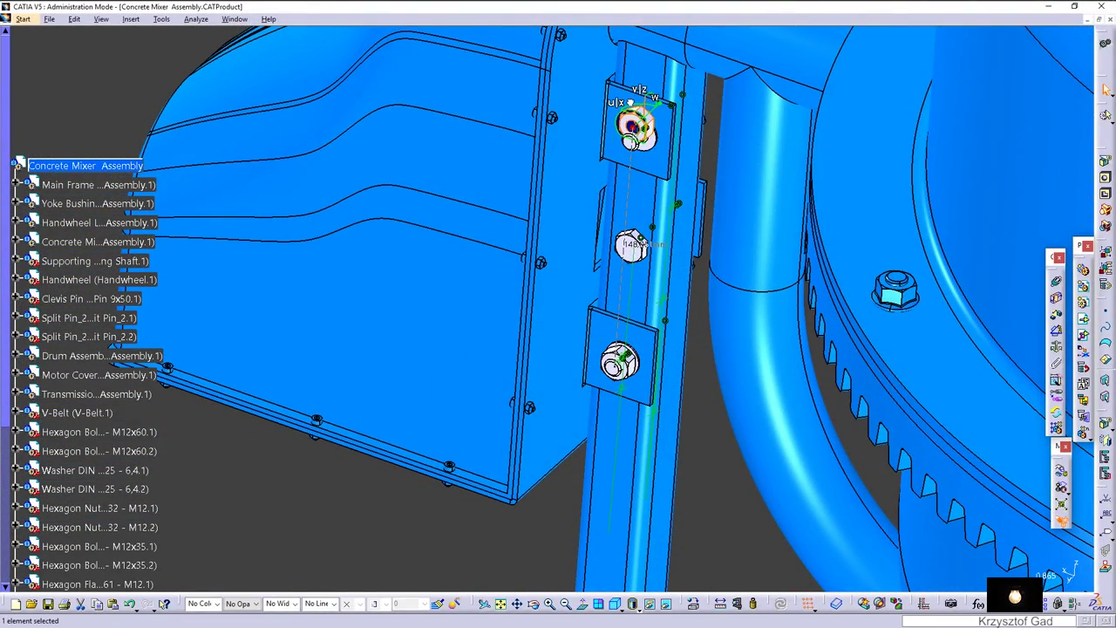
pyautogui.moveTo(632, 127); pyautogui.dragTo(689, 137)
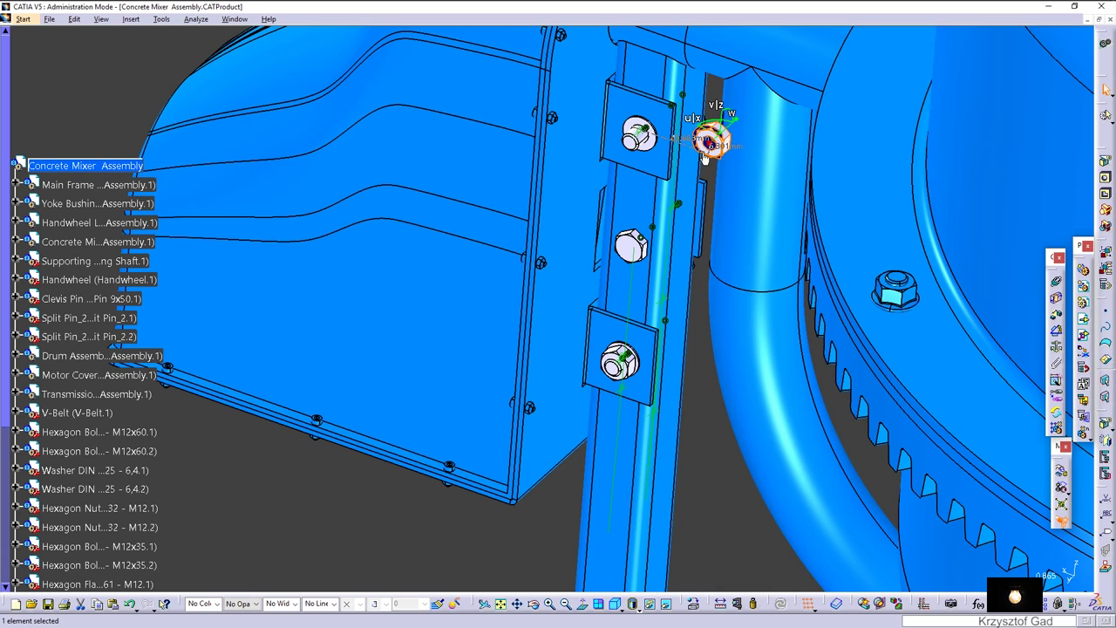
pyautogui.scroll(-5, 96, 358)
pyautogui.click(117, 471)
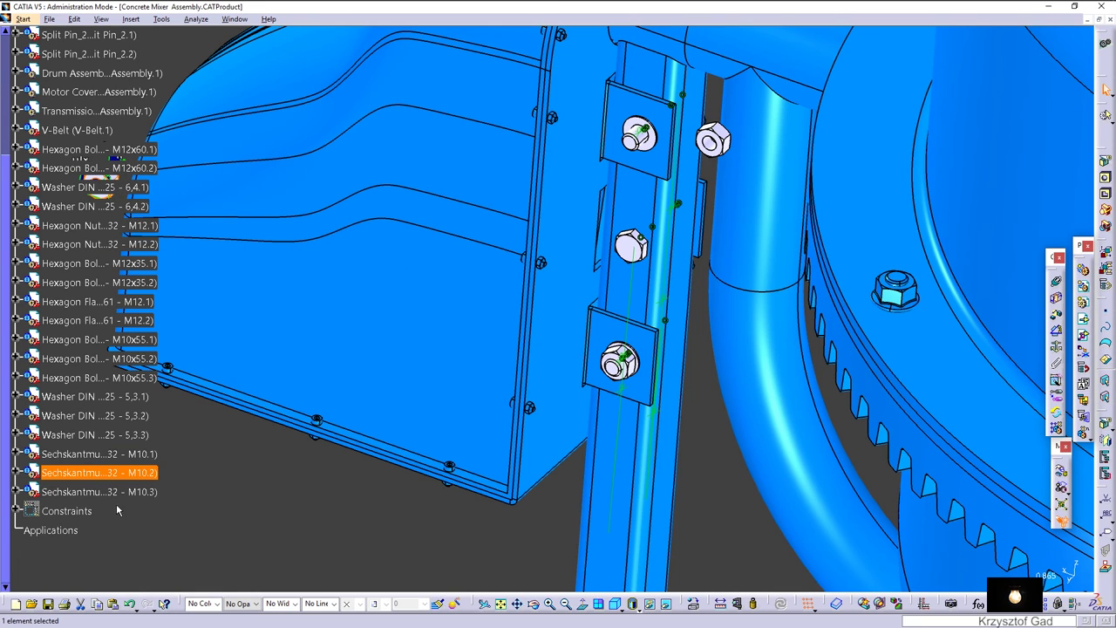
pyautogui.moveTo(153, 174); pyautogui.dragTo(297, 236, button='middle')
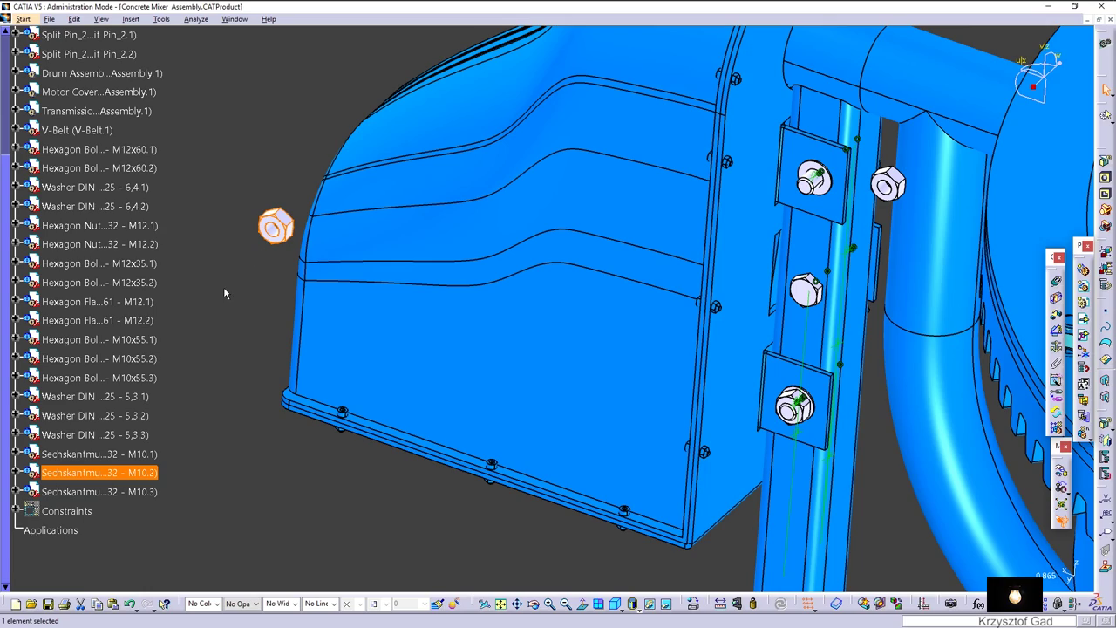
pyautogui.click(274, 286)
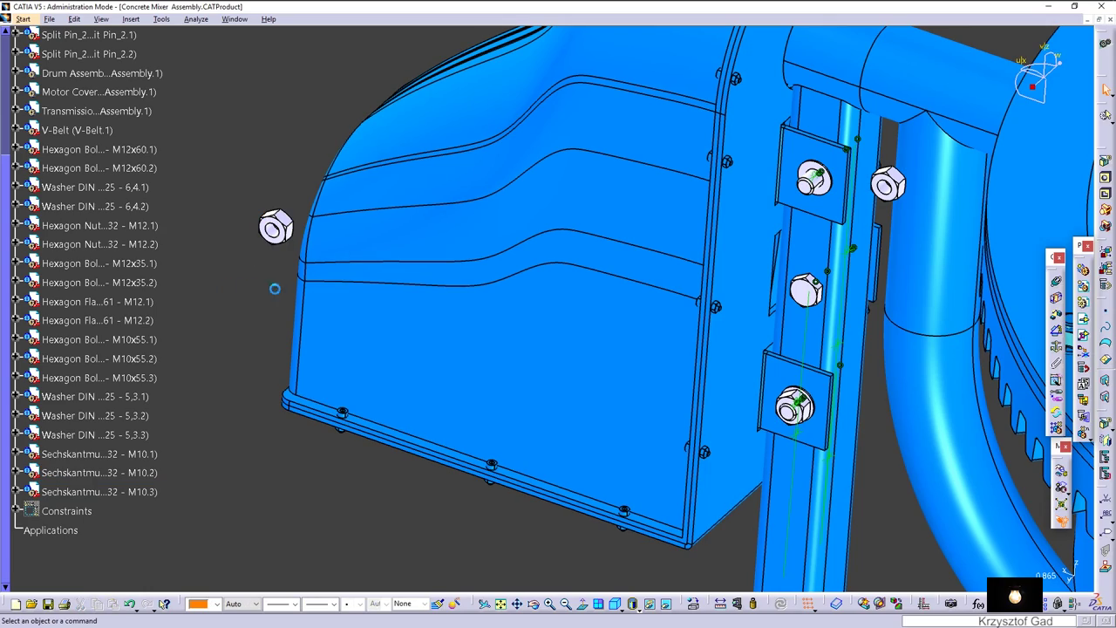
# Constrain the first copied nut coaxial with its washer and offset flush against it.
pyautogui.click(1056, 286)
pyautogui.moveTo(1056, 286); pyautogui.dragTo(876, 179, button='middle')
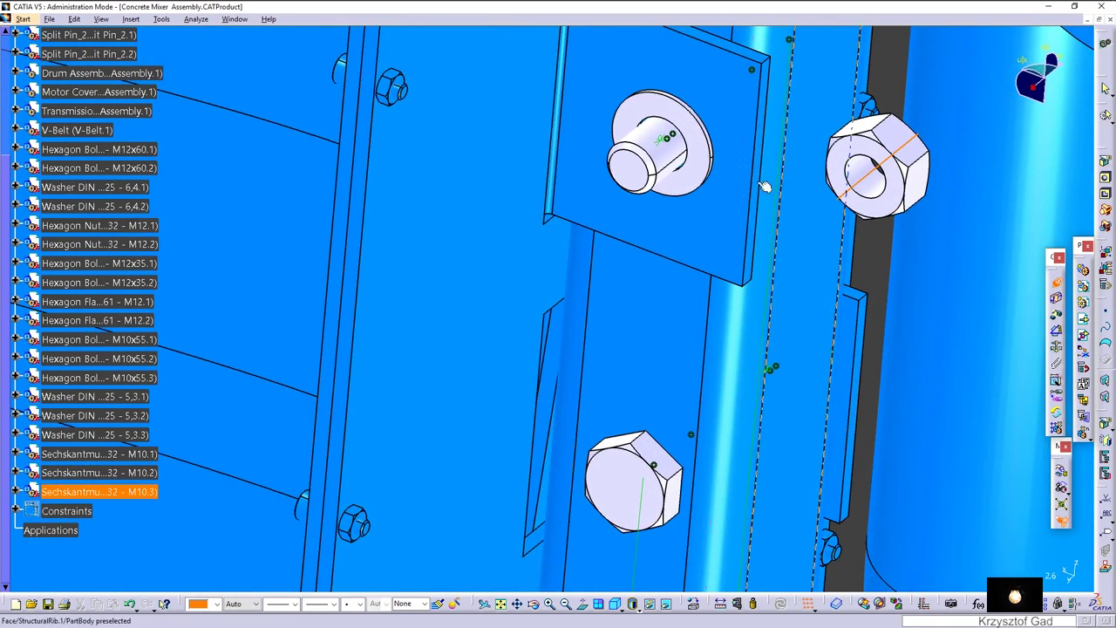
pyautogui.click(671, 161)
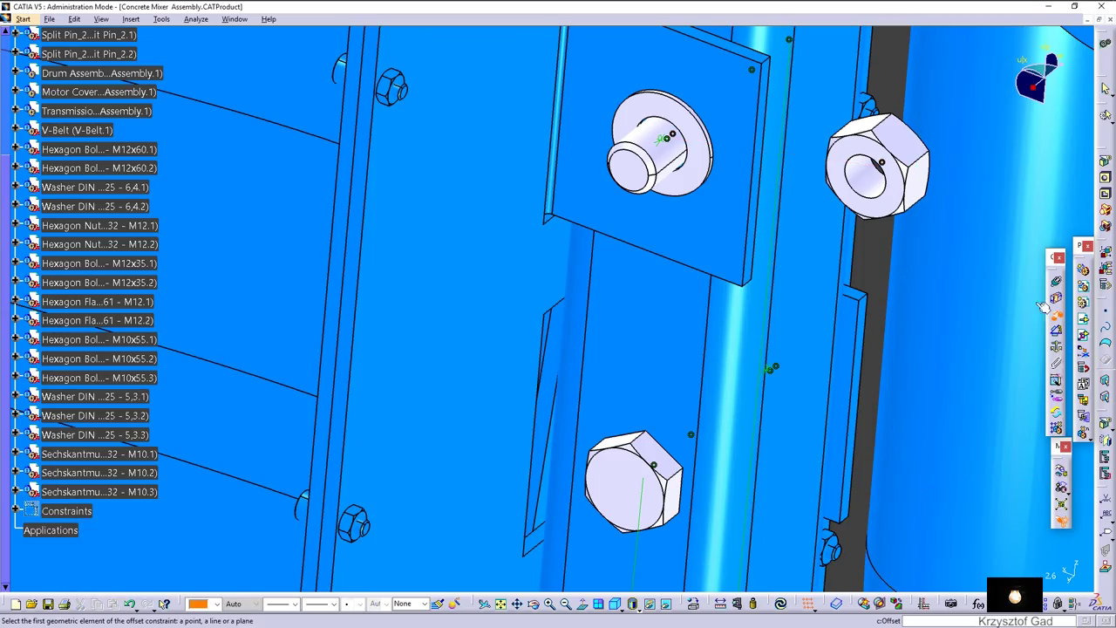
pyautogui.click(684, 118)
pyautogui.moveTo(684, 118)
pyautogui.mouseDown(button='middle')
pyautogui.moveTo(874, 212)
pyautogui.moveTo(647, 292)
pyautogui.mouseUp(button='middle')
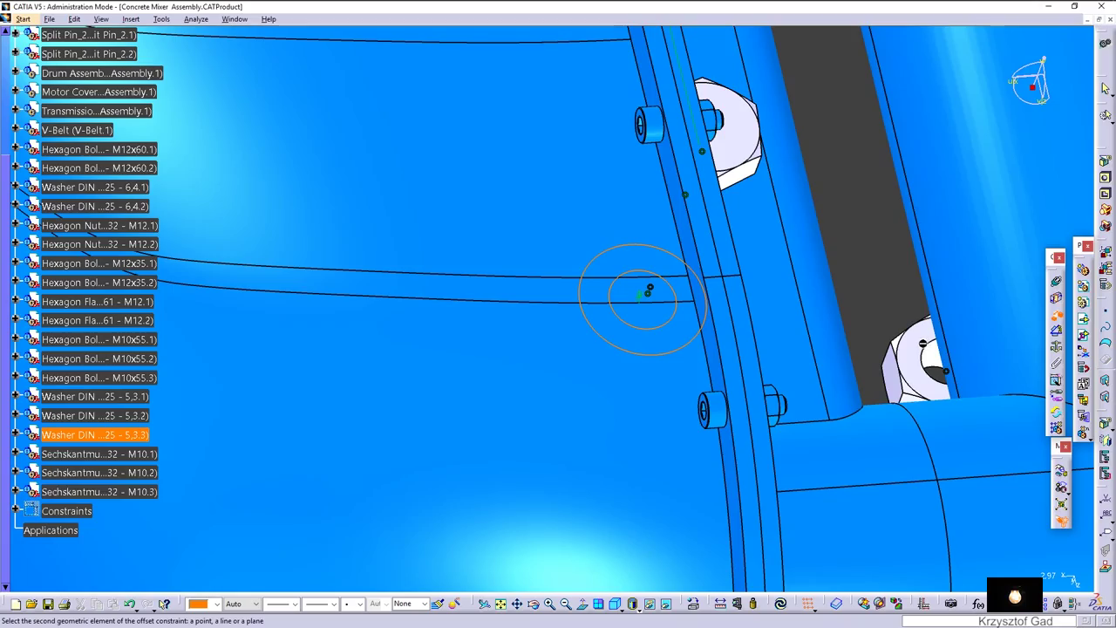
pyautogui.click(917, 337)
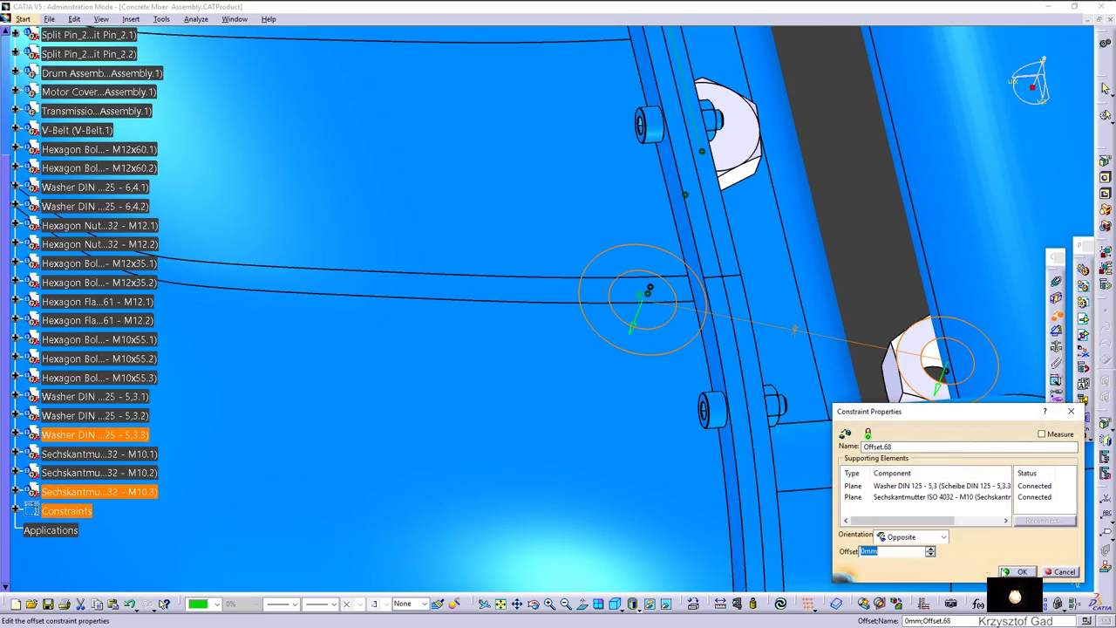
pyautogui.click(1004, 571)
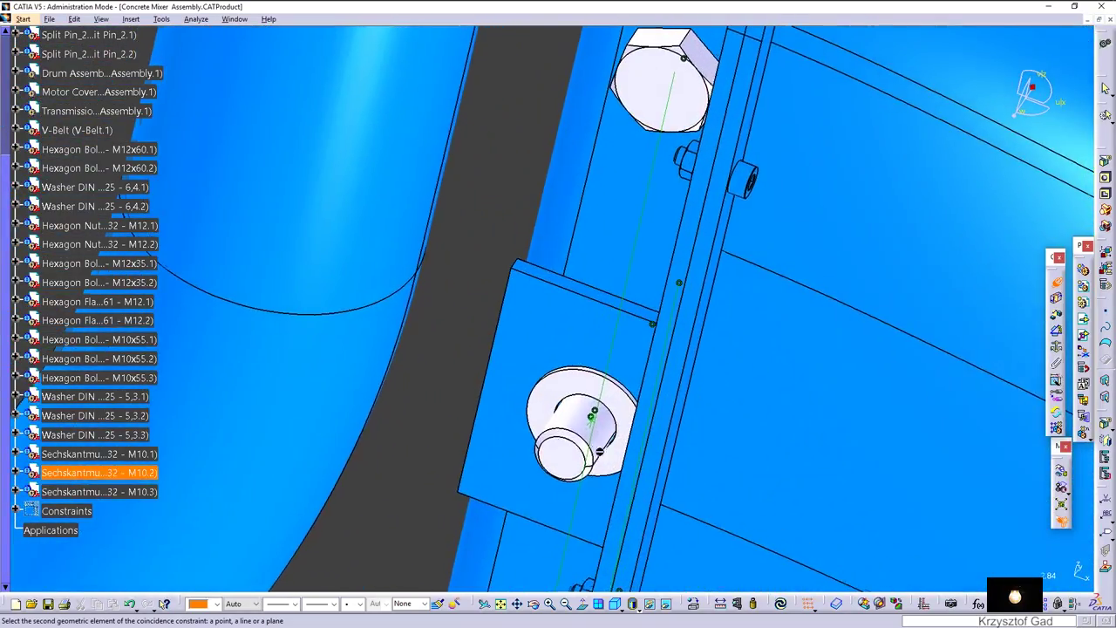
# Seat the second nut against its washer with coincidence and Offset.70 at 0, then update.
pyautogui.click(591, 424)
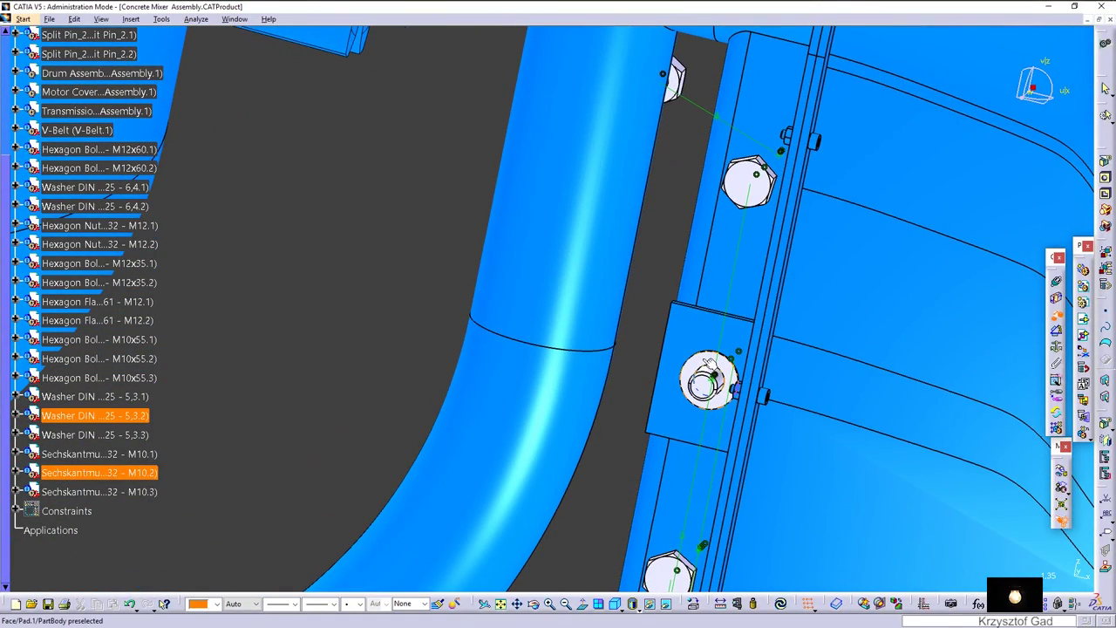
pyautogui.click(706, 364)
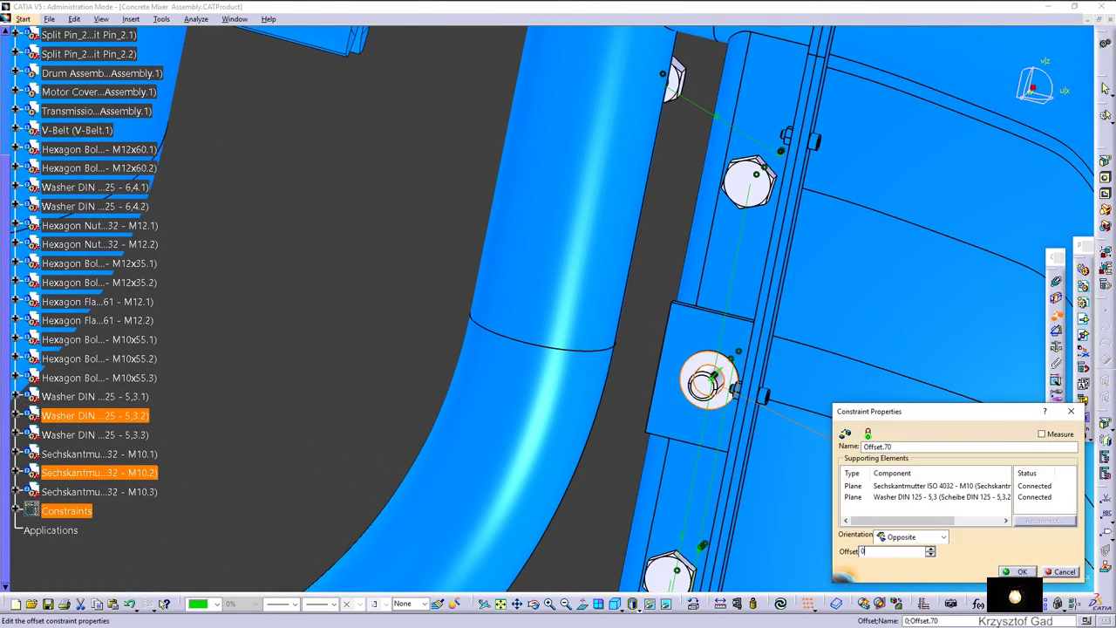
pyautogui.press('Return')
pyautogui.click(788, 607)
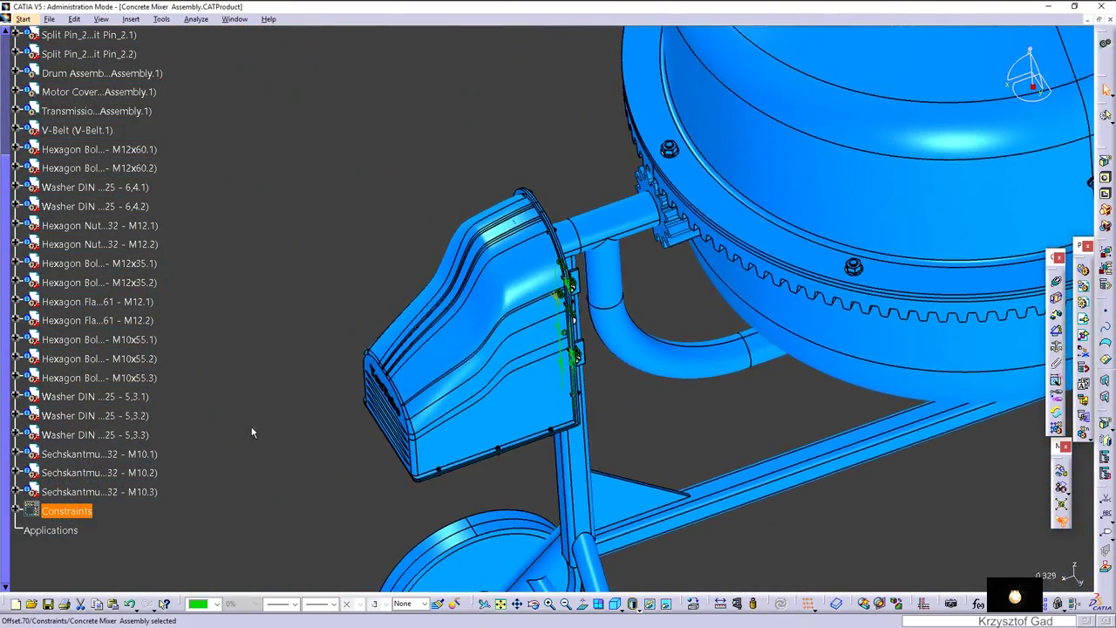
pyautogui.scroll(3, 161, 243)
pyautogui.scroll(2, 161, 242)
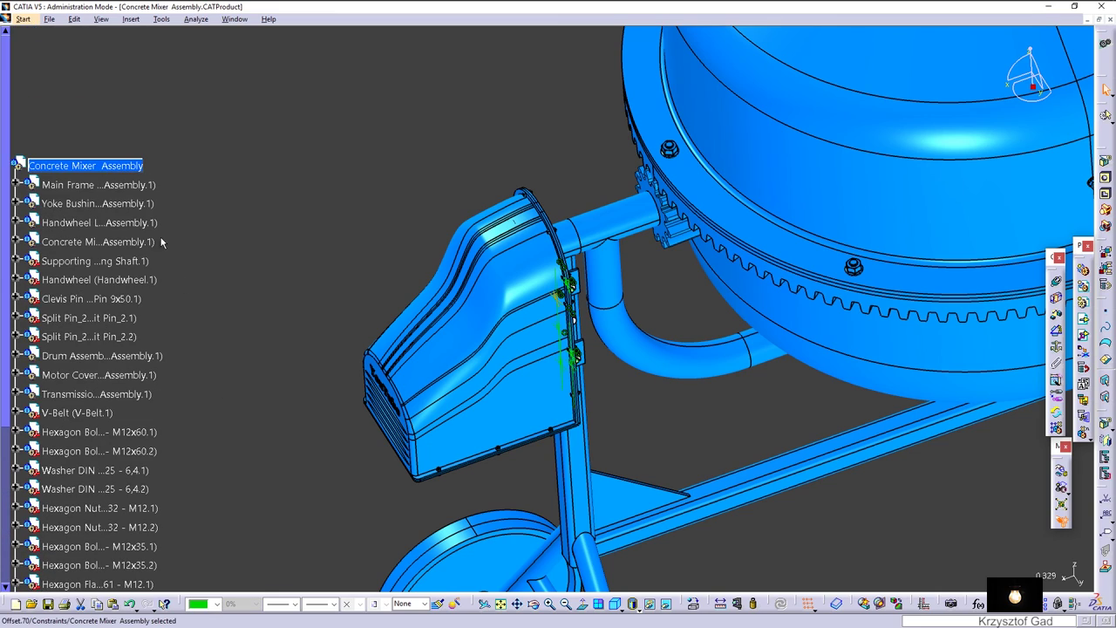
# Insert Protection Rack Assembly.CATProduct as an existing component under the assembly root.
pyautogui.rightClick(114, 171)
pyautogui.moveTo(150, 345)
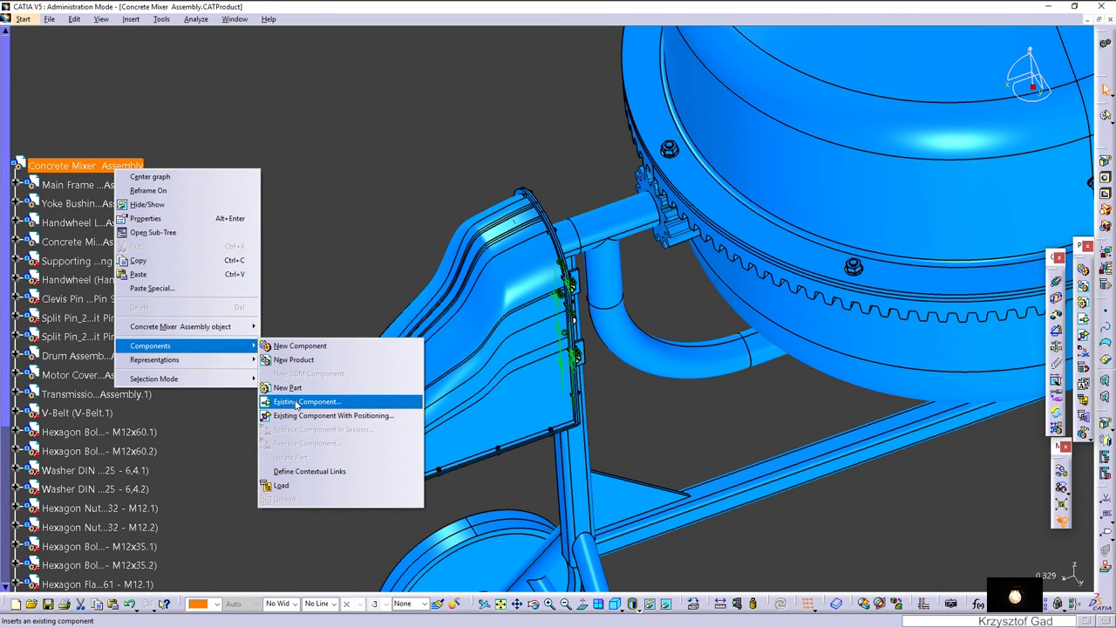
pyautogui.click(296, 402)
pyautogui.write('p')
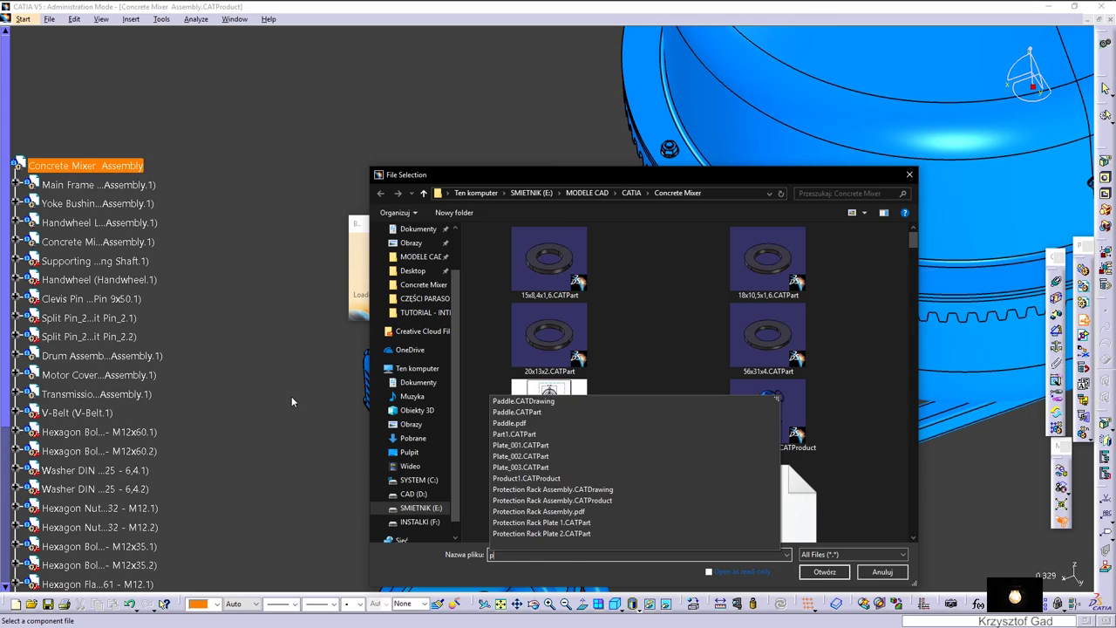
pyautogui.write('r')
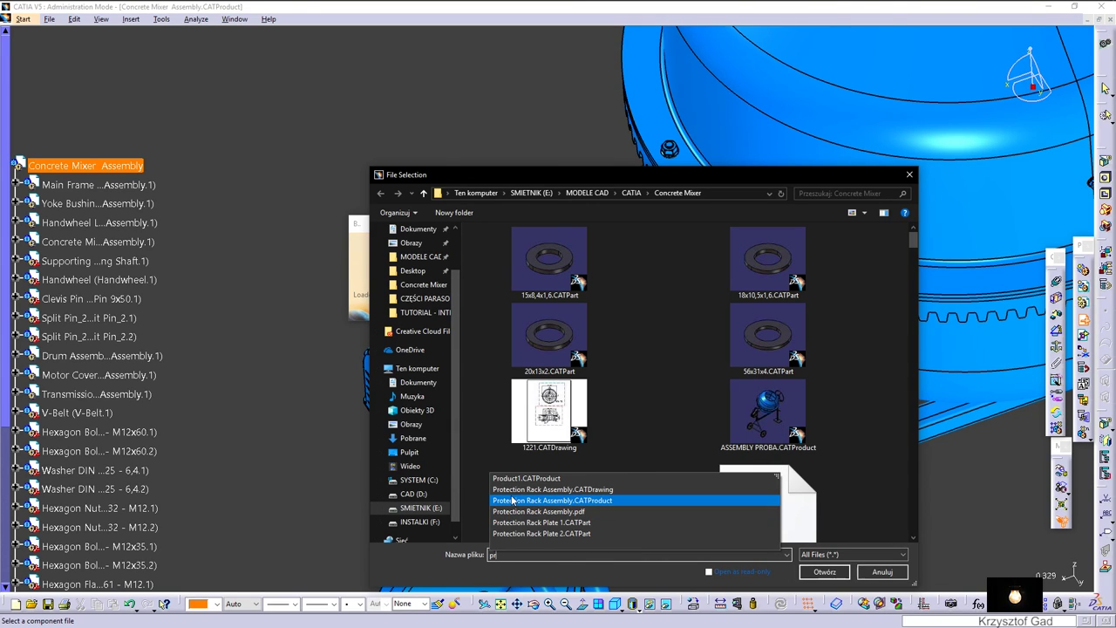
pyautogui.click(512, 501)
pyautogui.click(816, 572)
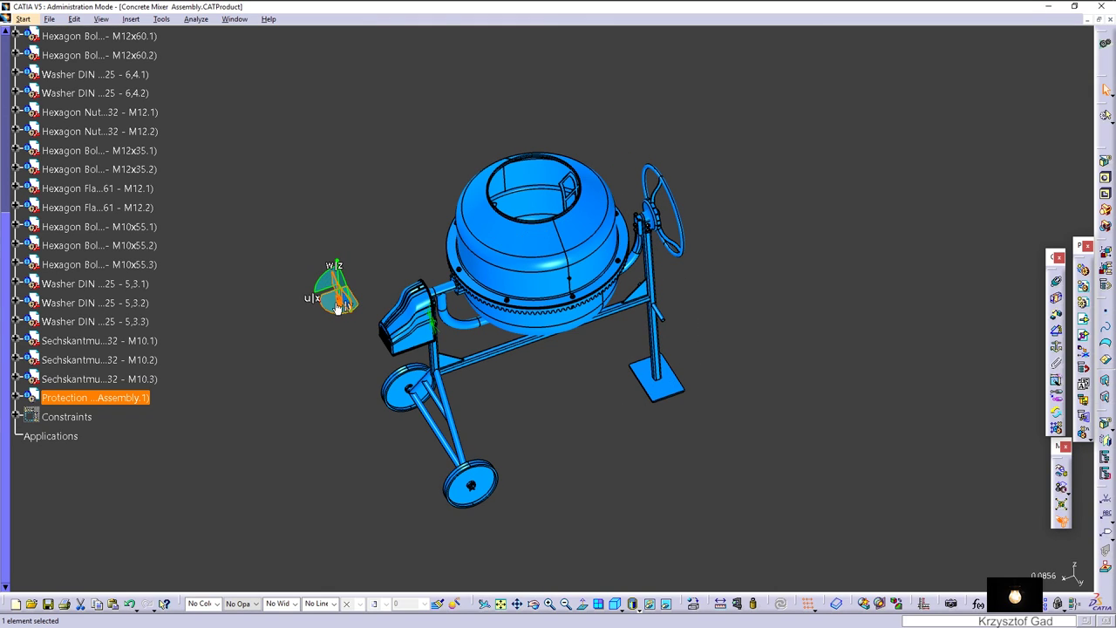
# Make the protection rack's bracket ring axis coincident with the gear shaft axis, then update.
pyautogui.click(349, 235)
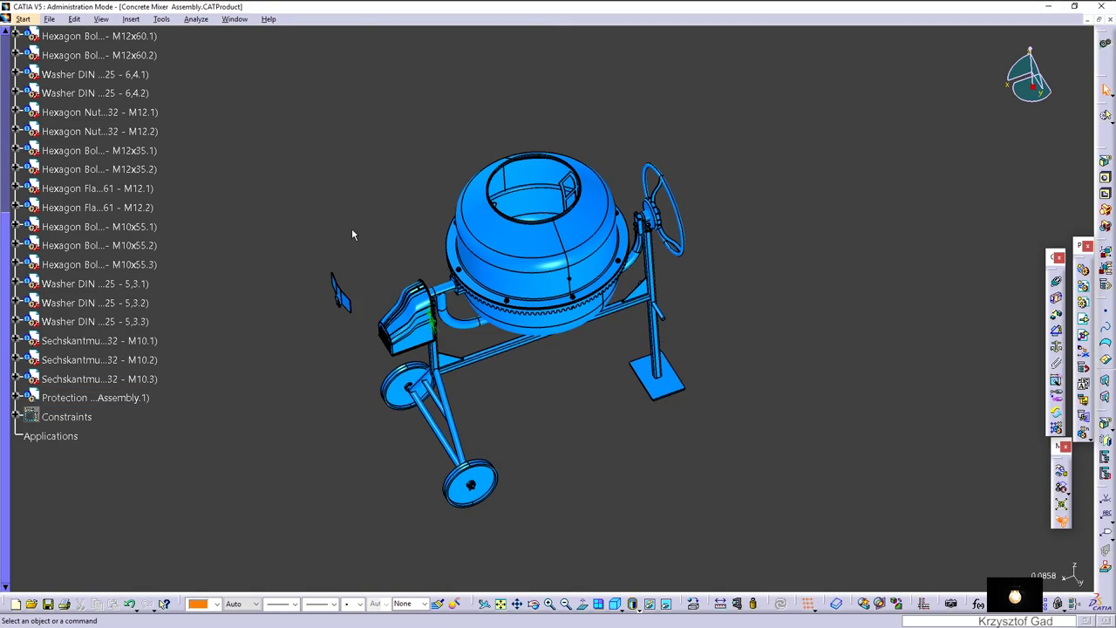
pyautogui.scroll(5, 352, 228)
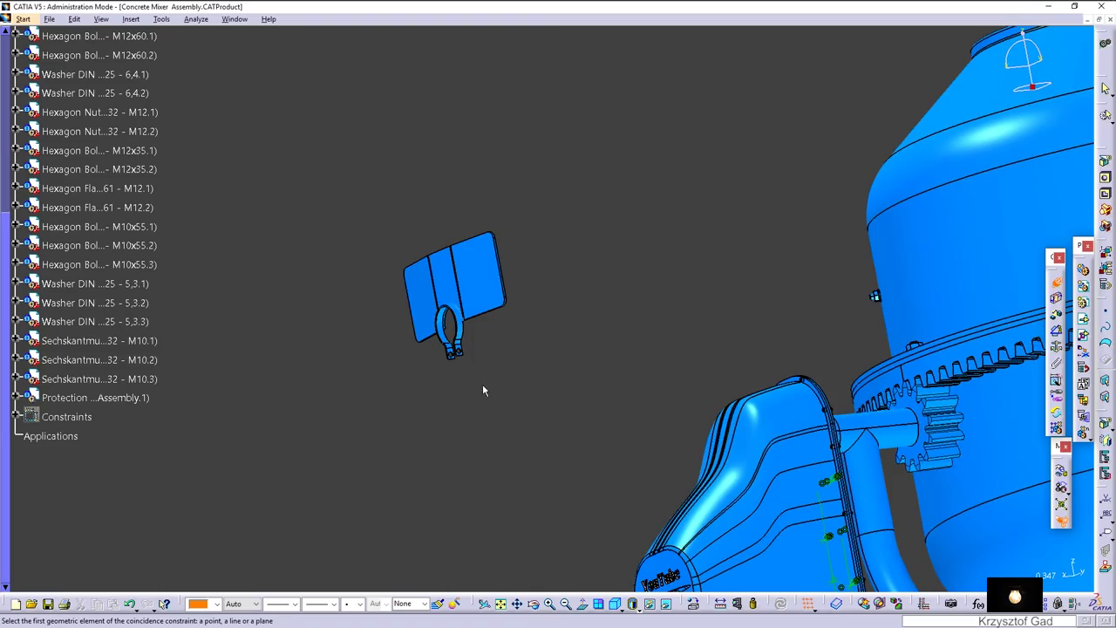
pyautogui.scroll(3, 481, 375)
pyautogui.scroll(3, 479, 359)
pyautogui.click(580, 369)
pyautogui.scroll(-5, 580, 369)
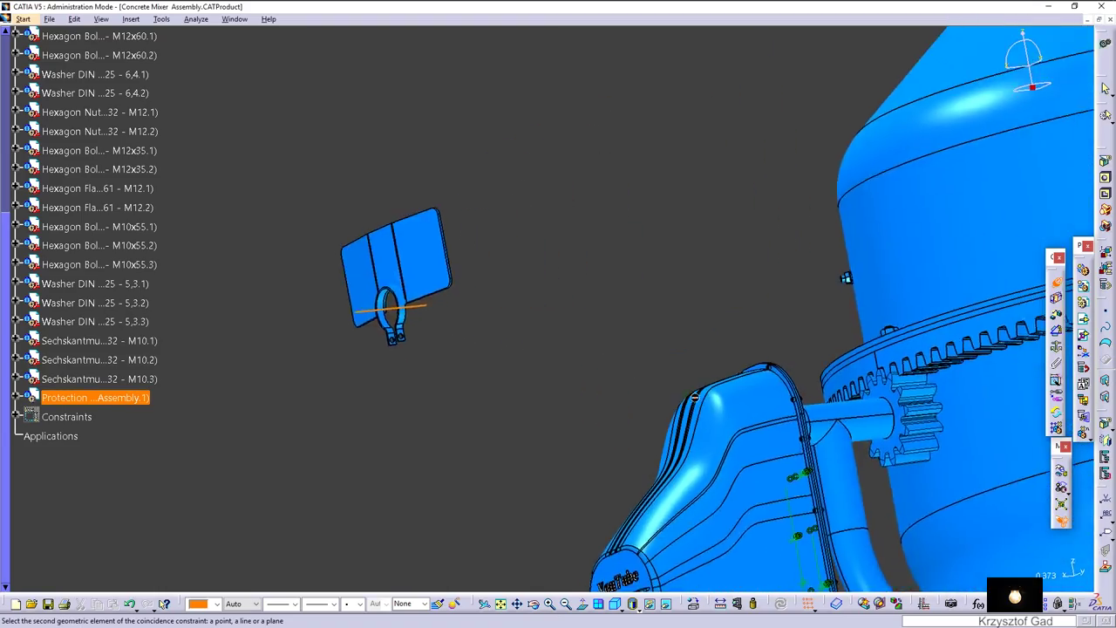
pyautogui.scroll(3, 845, 277)
pyautogui.scroll(2, 697, 366)
pyautogui.click(685, 376)
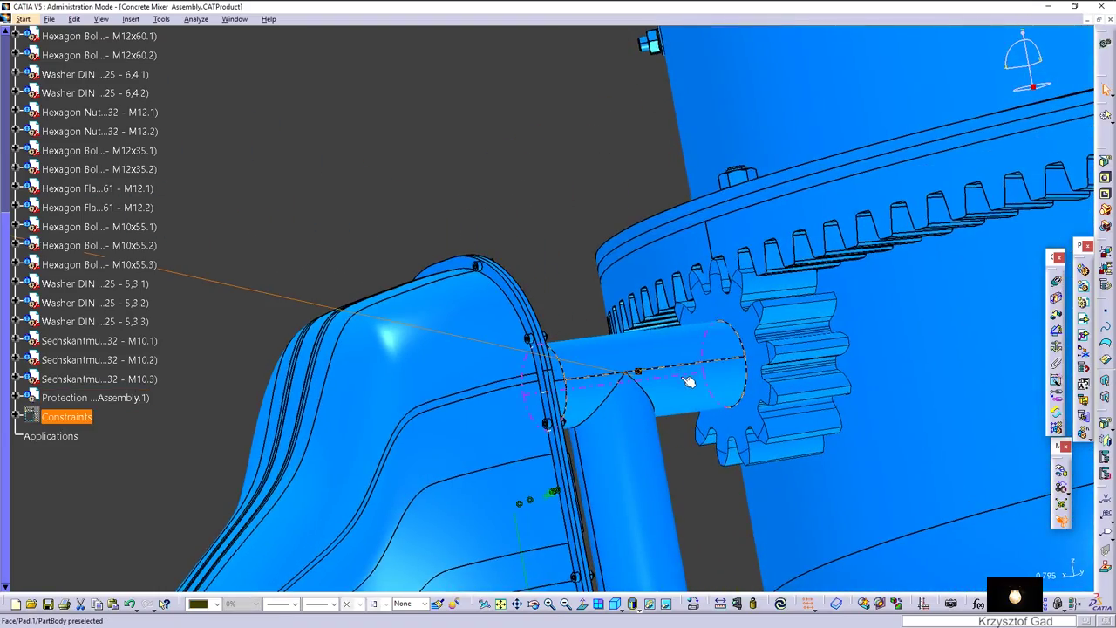
pyautogui.scroll(-2, 686, 383)
pyautogui.scroll(-2, 764, 456)
pyautogui.scroll(-3, 847, 535)
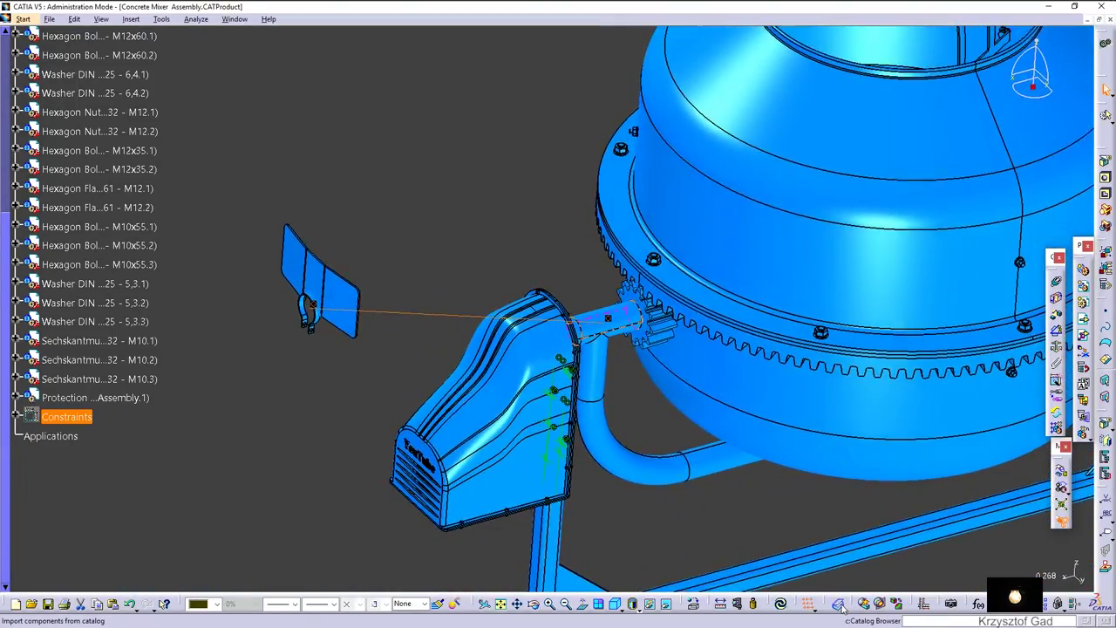
pyautogui.click(780, 604)
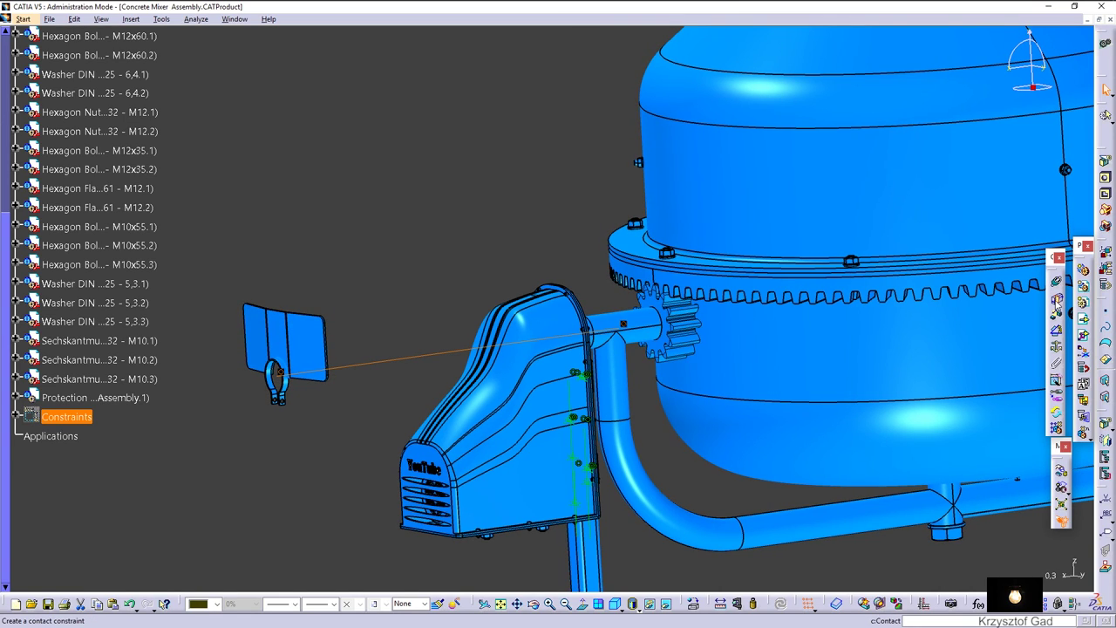
# Offset the protection rack plate 70 mm from the bevel gear face, then update.
pyautogui.click(1056, 313)
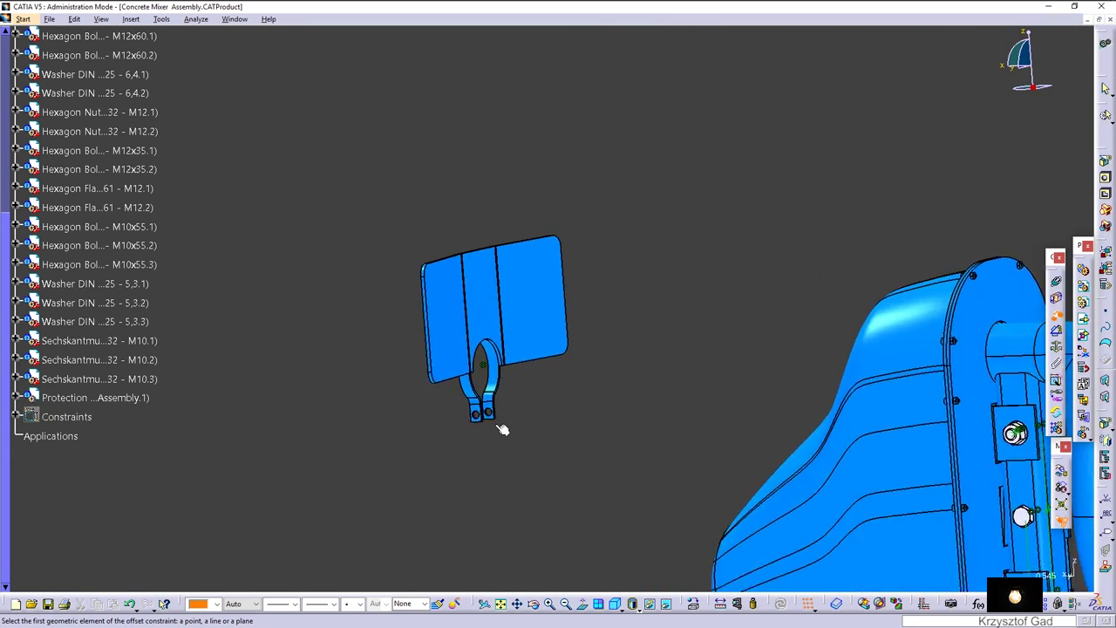
pyautogui.keyDown('ctrl'); pyautogui.moveTo(476, 493); pyautogui.dragTo(502, 368, button='middle'); pyautogui.keyUp('ctrl')
pyautogui.click(499, 361)
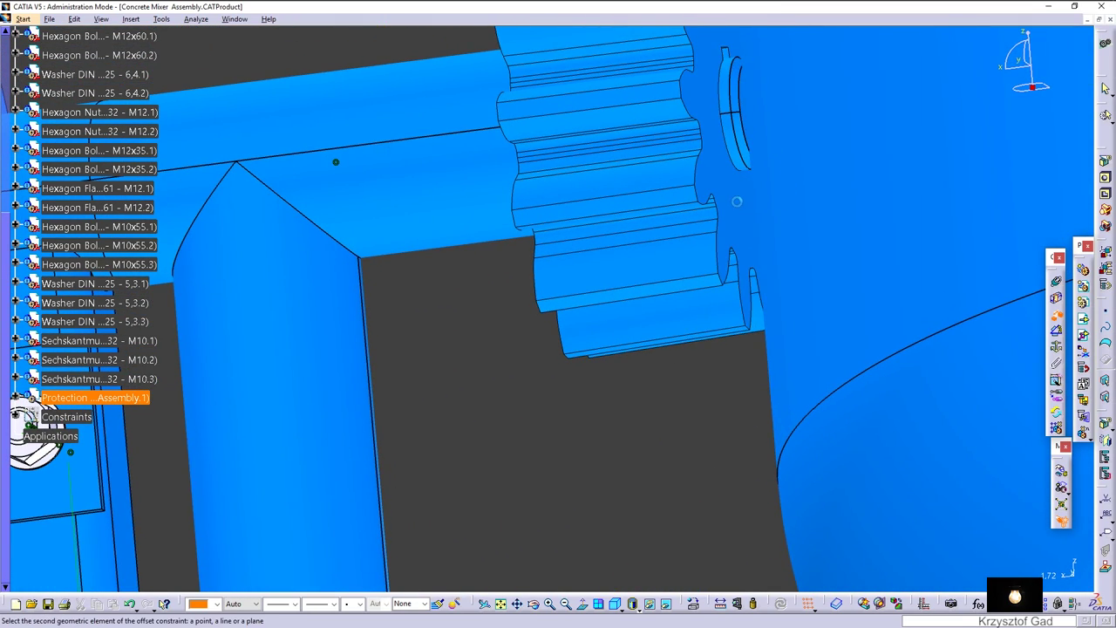
pyautogui.click(739, 203)
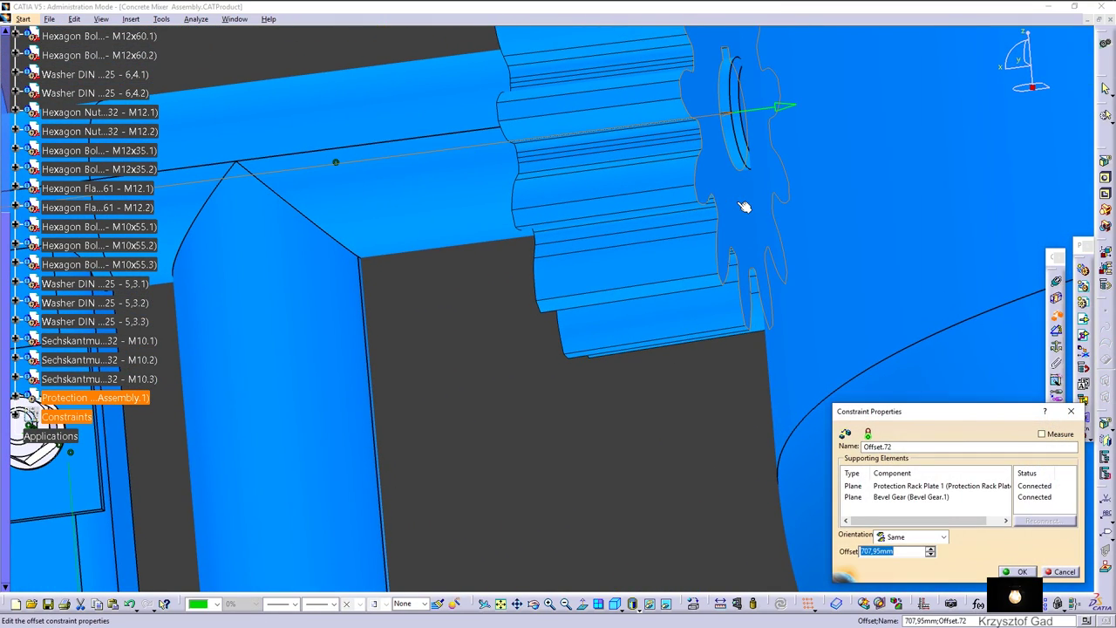
pyautogui.write('70')
pyautogui.press('Return')
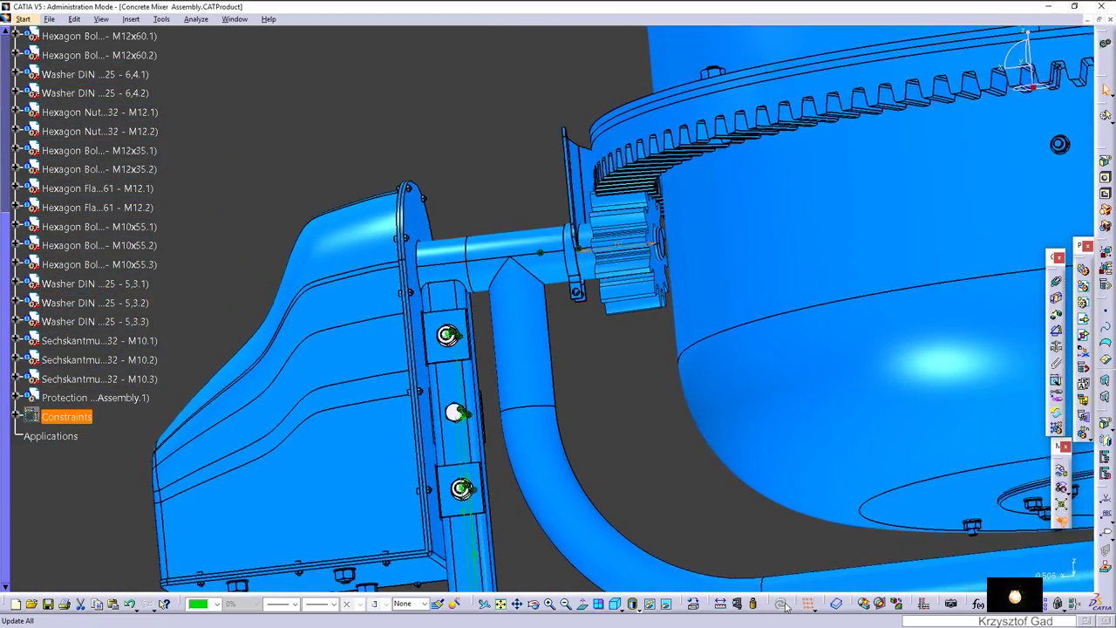
pyautogui.click(781, 603)
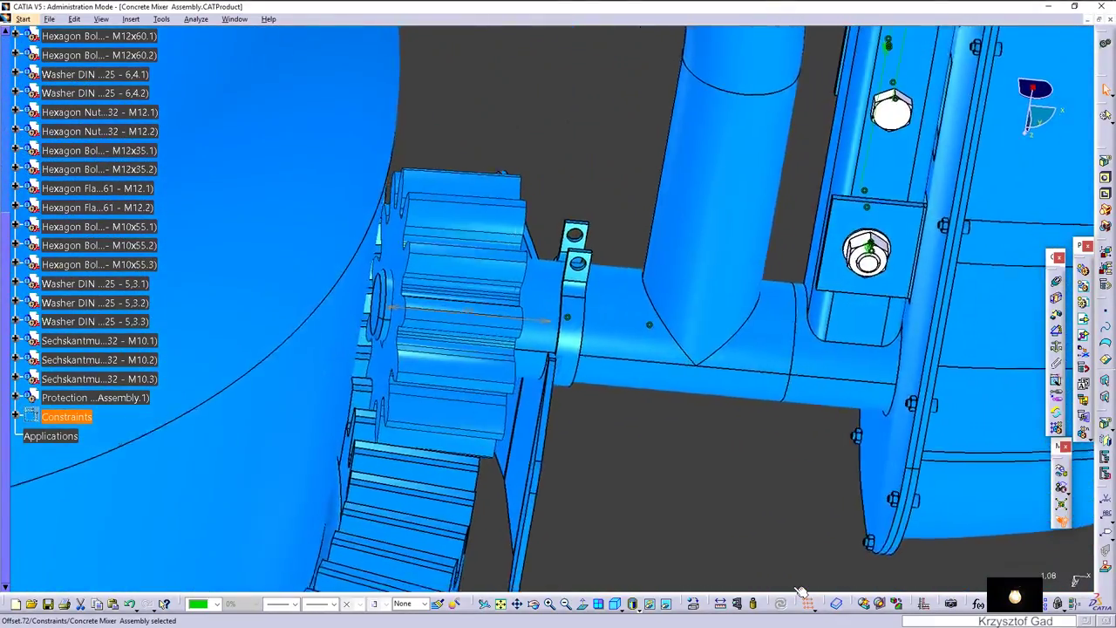
# In wireframe view, add angle constraint Angle.73 between the rack plate and gear line, then update.
pyautogui.press('Escape')
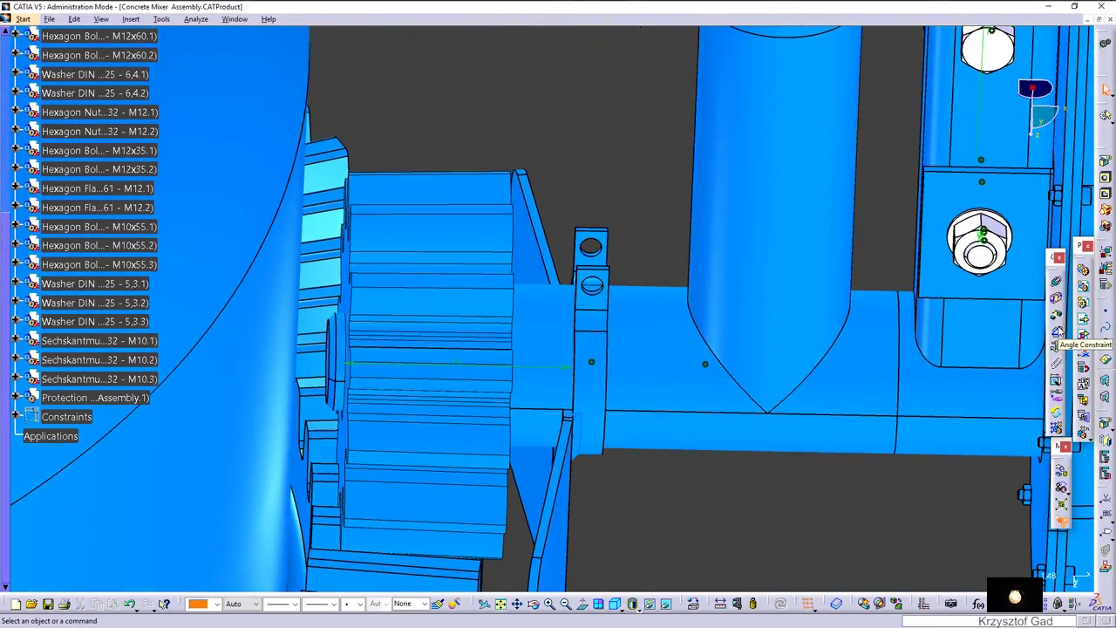
pyautogui.click(638, 608)
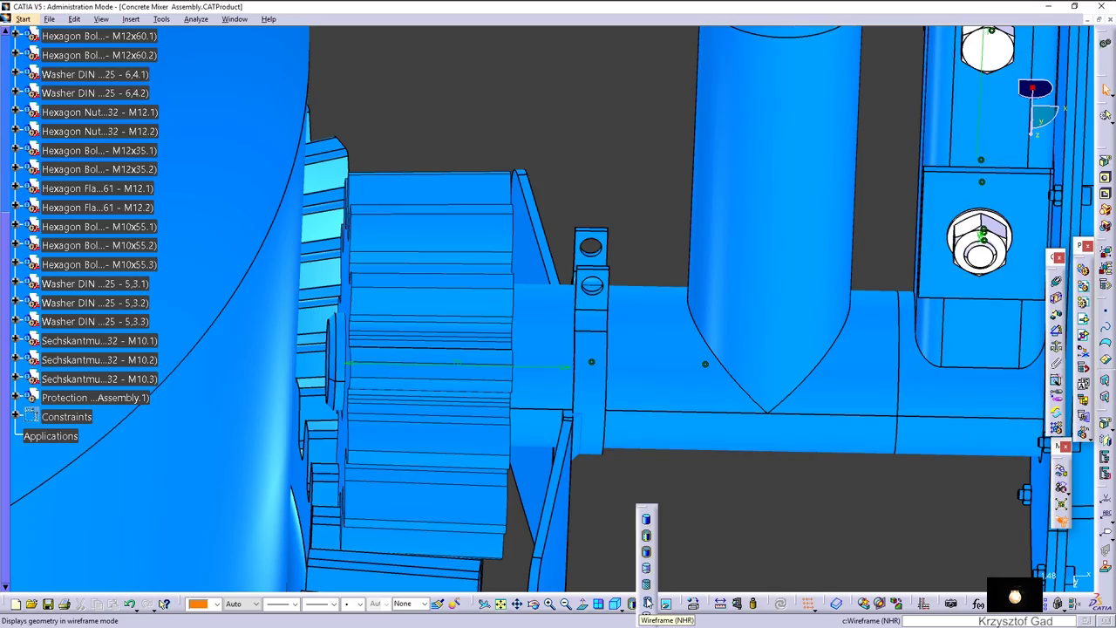
pyautogui.click(647, 601)
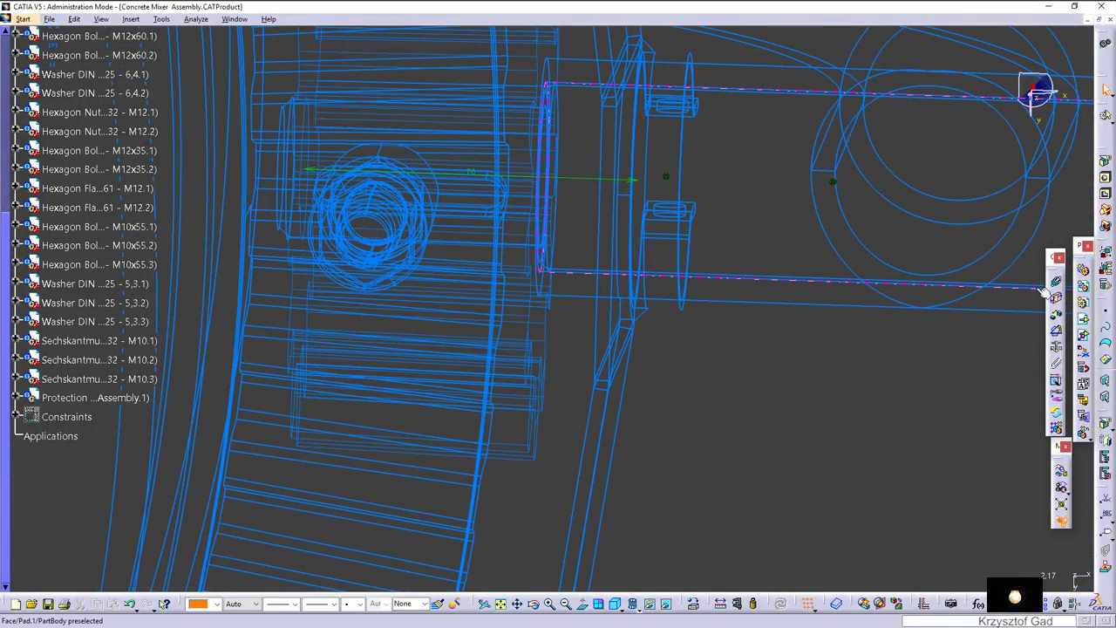
pyautogui.click(1058, 333)
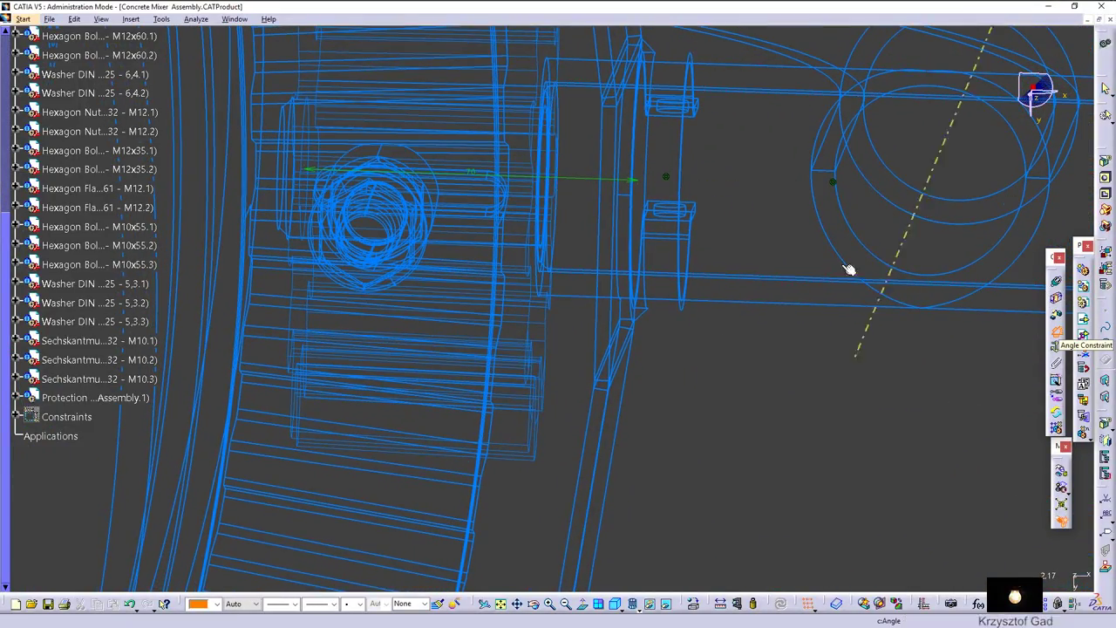
pyautogui.click(747, 210)
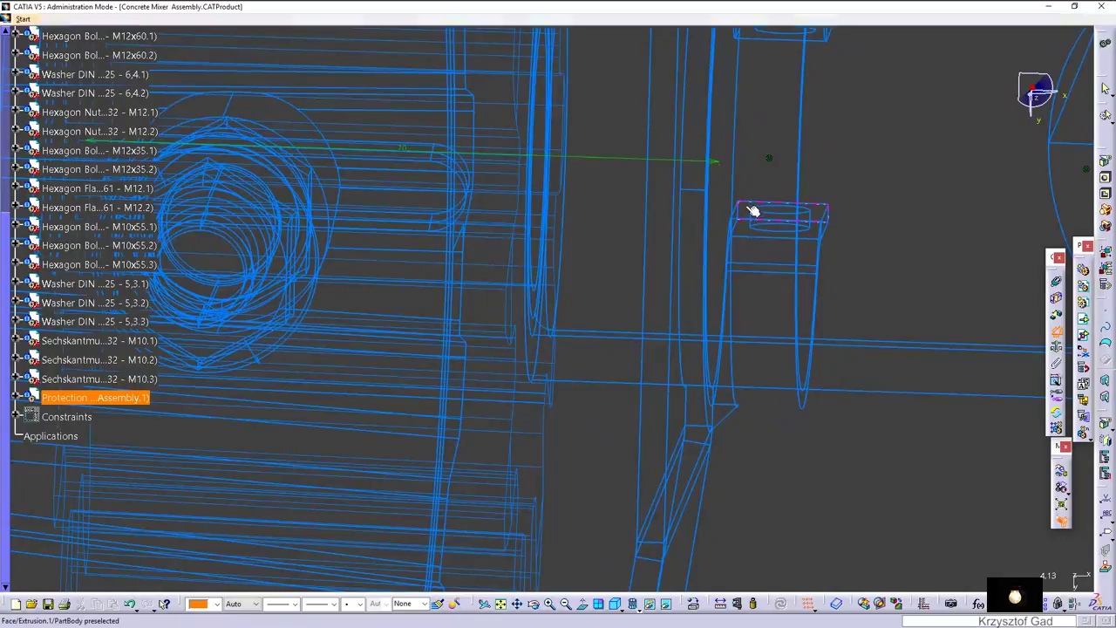
pyautogui.moveTo(447, 154)
pyautogui.mouseDown(button='middle')
pyautogui.moveTo(471, 179)
pyautogui.moveTo(510, 174)
pyautogui.moveTo(643, 316)
pyautogui.moveTo(631, 248)
pyautogui.moveTo(573, 262)
pyautogui.moveTo(707, 299)
pyautogui.moveTo(629, 286)
pyautogui.mouseUp(button='middle')
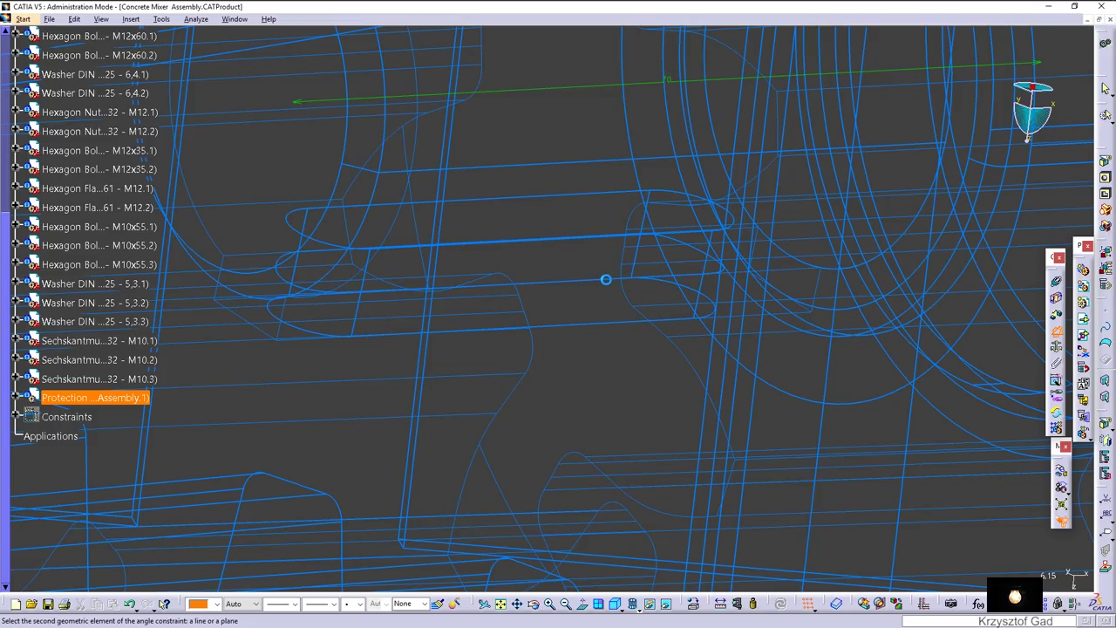
pyautogui.click(606, 279)
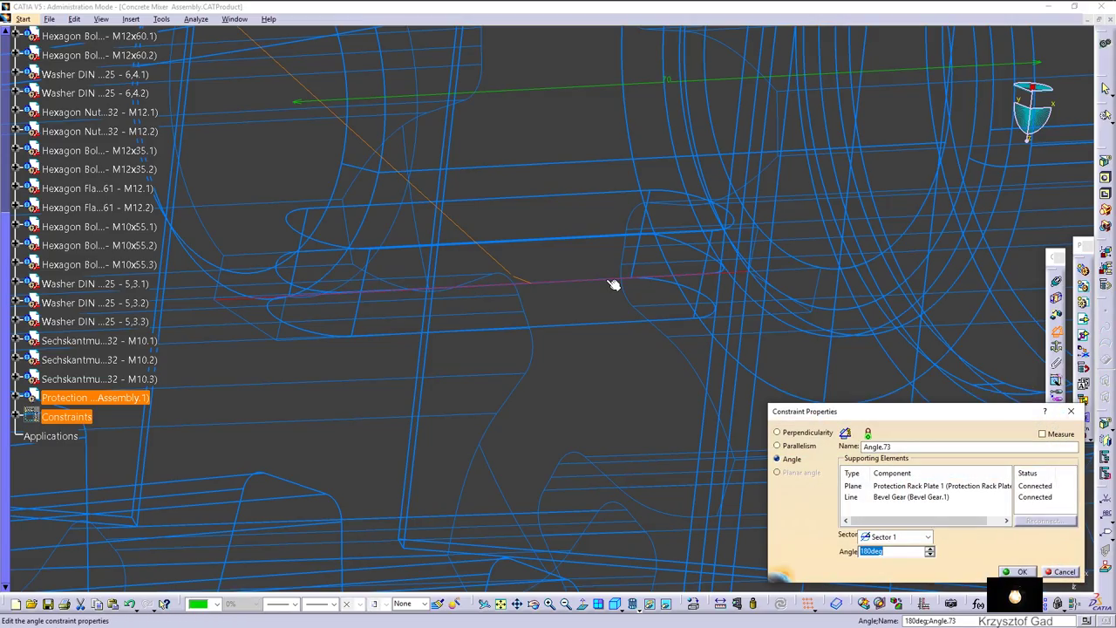
pyautogui.write('0')
pyautogui.press('Return')
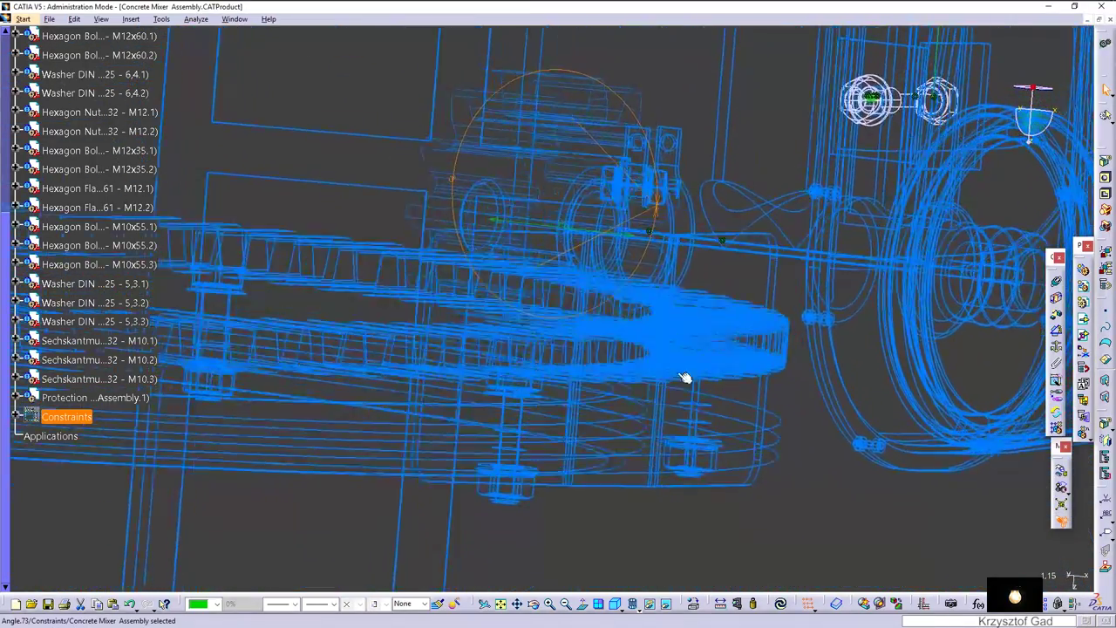
pyautogui.click(780, 603)
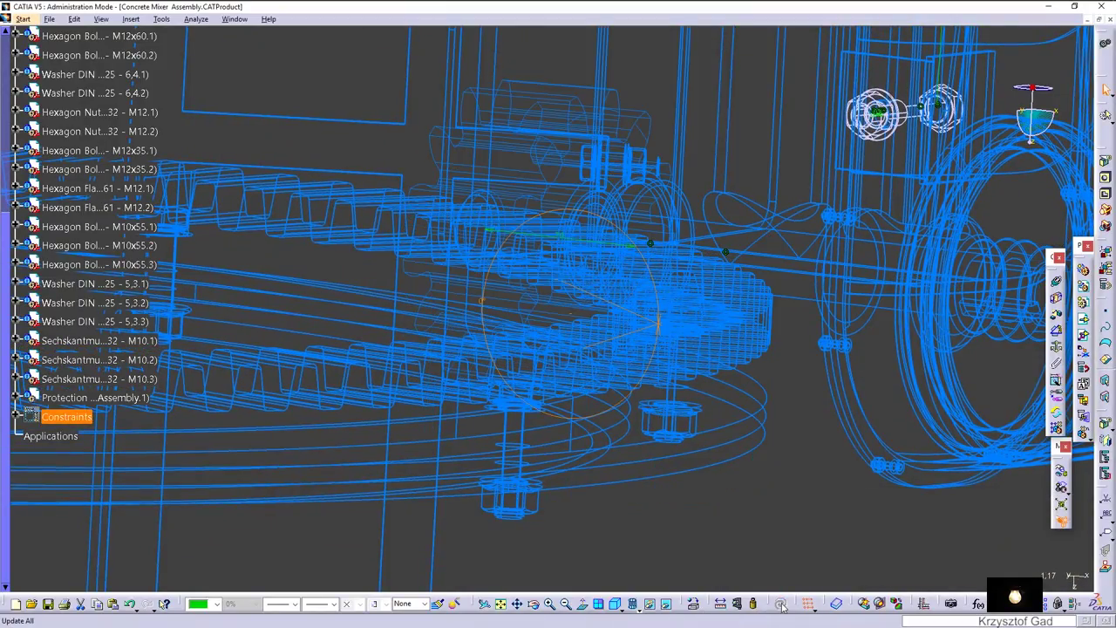
# Return to Shading with Edges, set Angle.73 to 180°, and update the assembly.
pyautogui.click(616, 605)
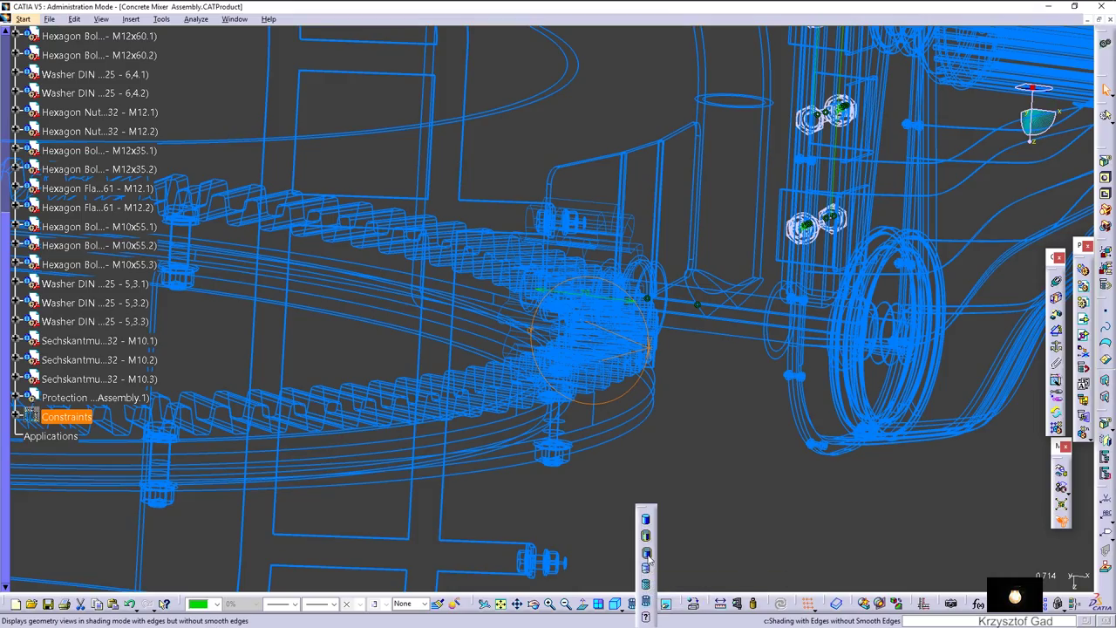
pyautogui.click(647, 542)
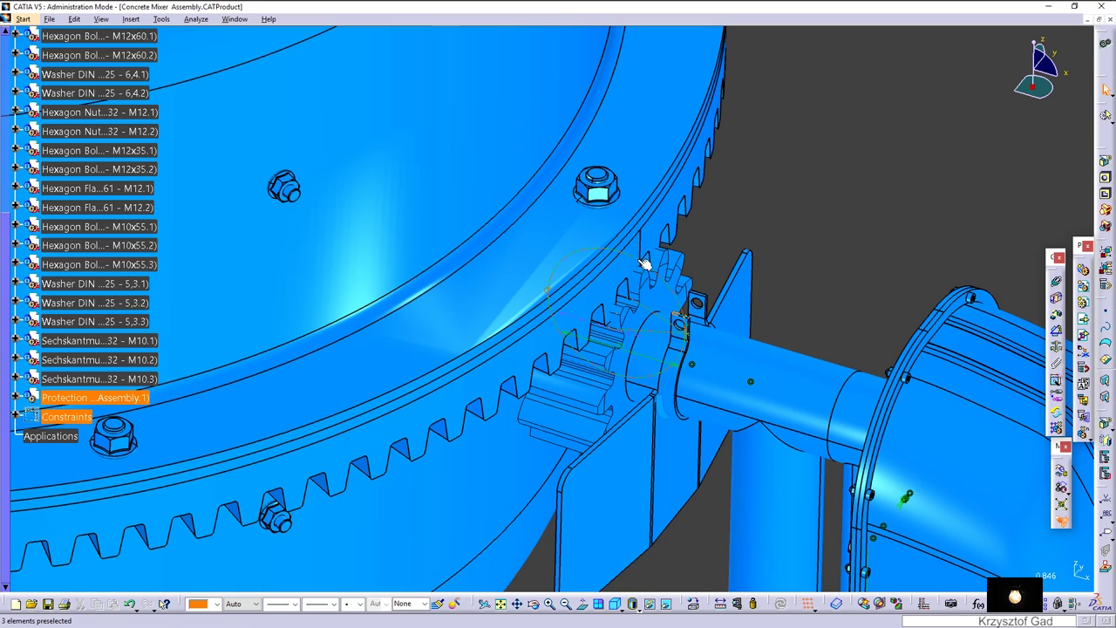
pyautogui.doubleClick(643, 263)
pyautogui.write('180')
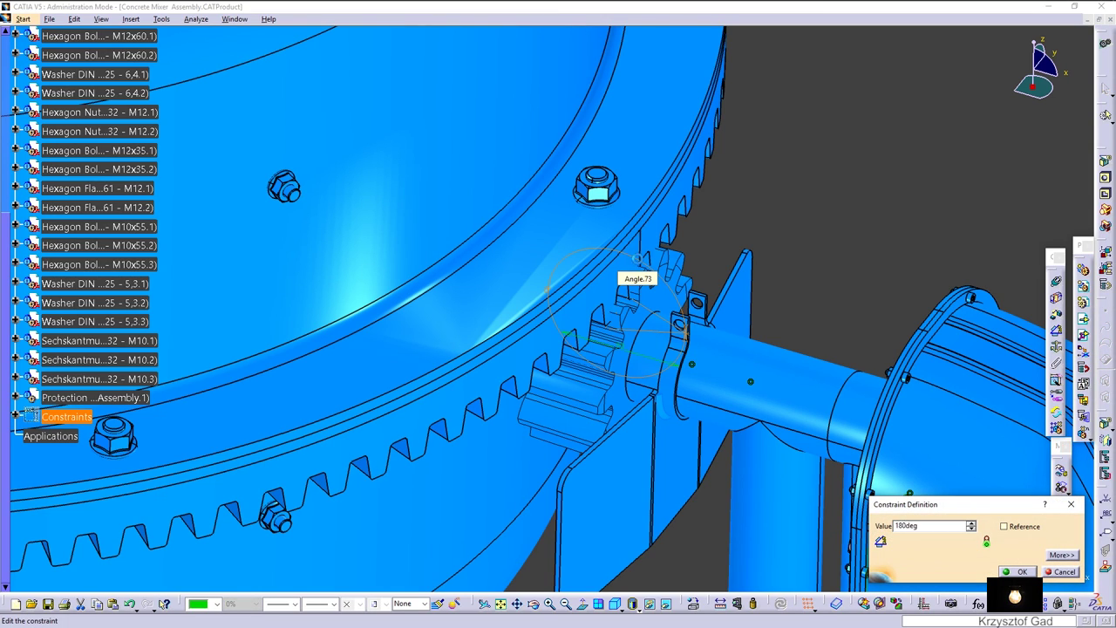
pyautogui.press('Return')
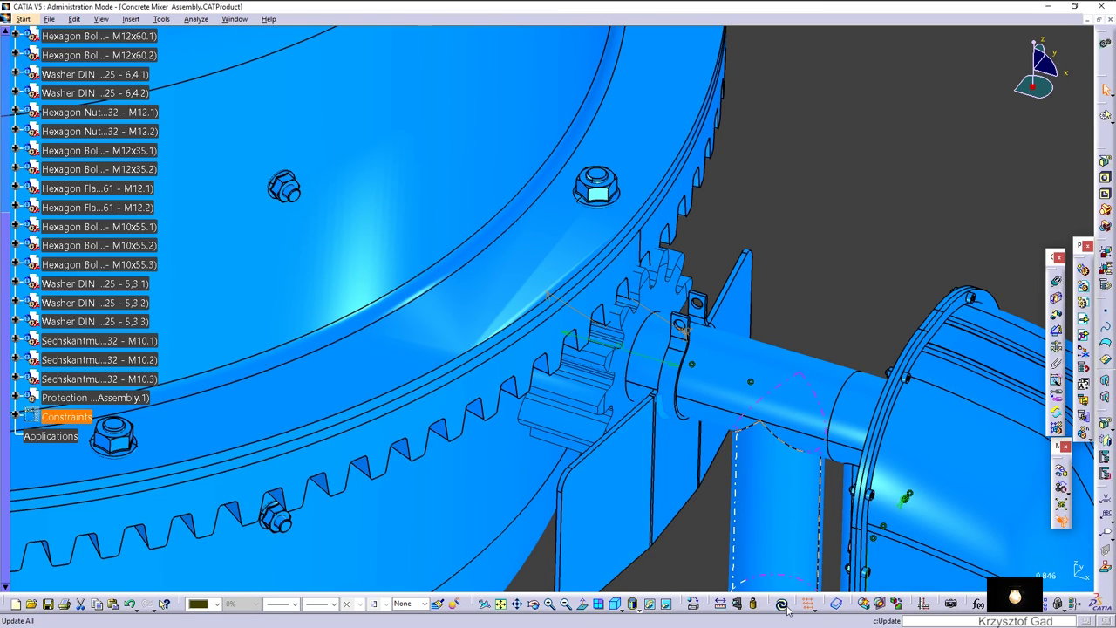
pyautogui.click(784, 606)
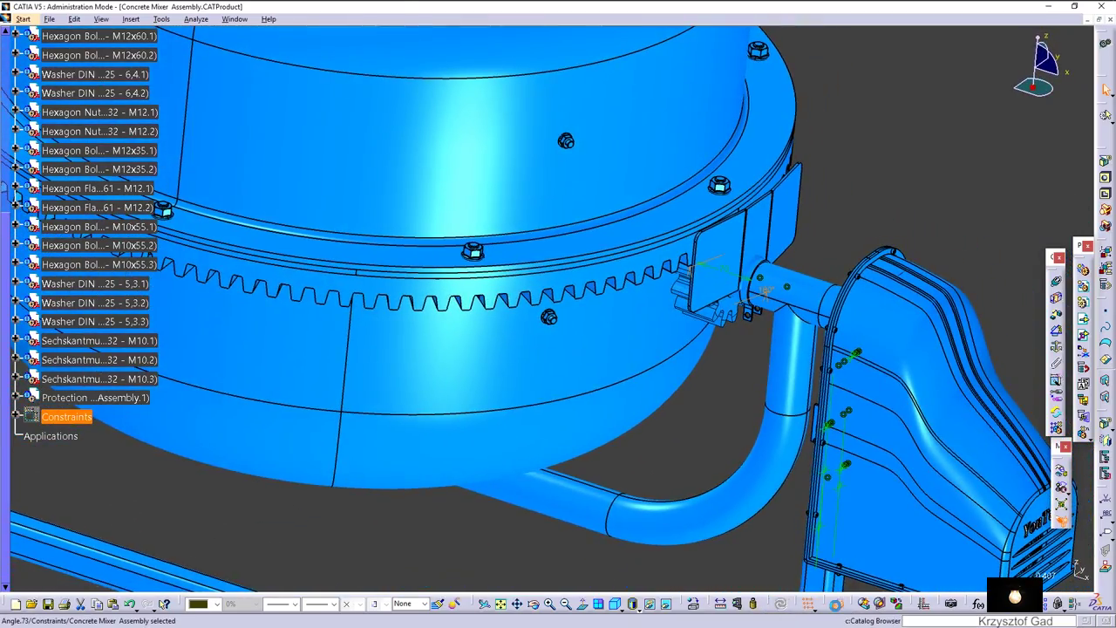
# In the Catalog Browser, navigate to Schrauben > Sechskantschrauben > DIN EN ISO 24014.
pyautogui.click(835, 603)
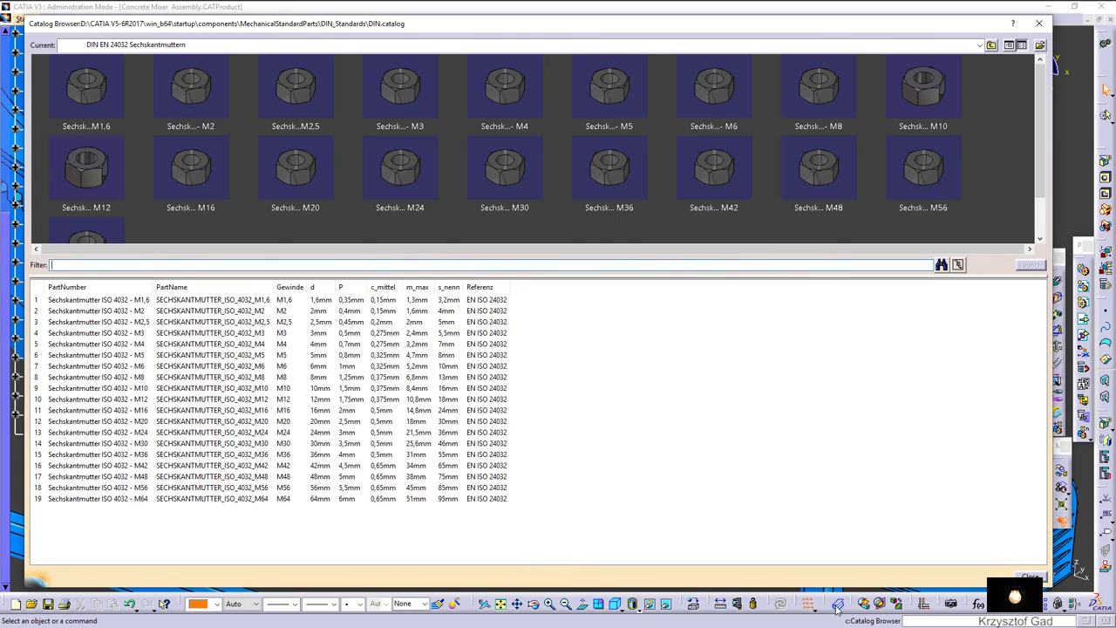
pyautogui.click(992, 46)
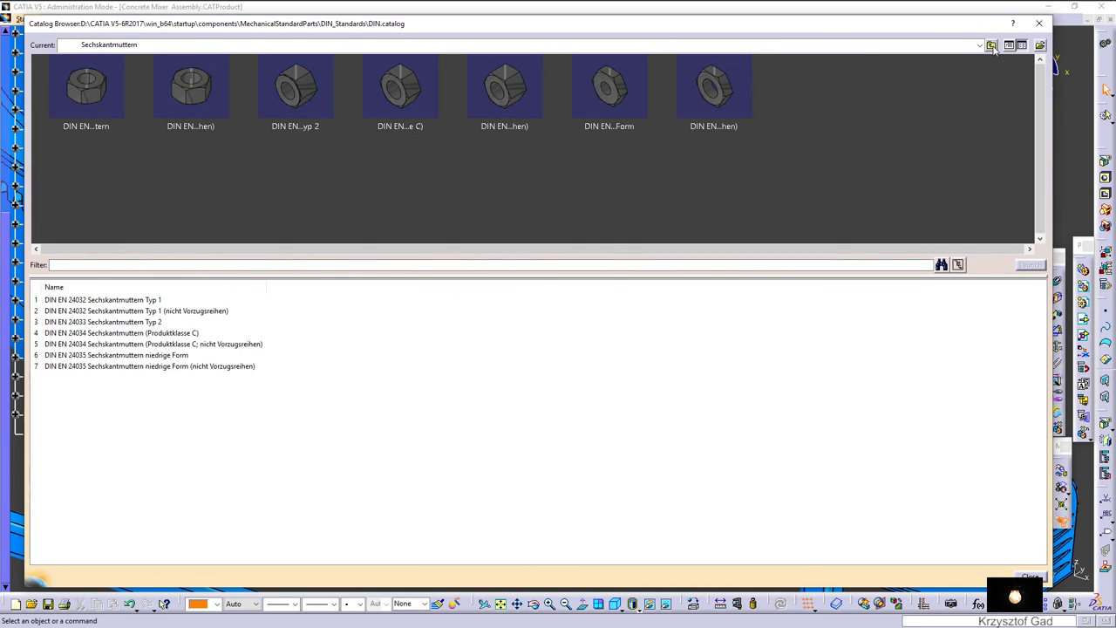
pyautogui.click(991, 45)
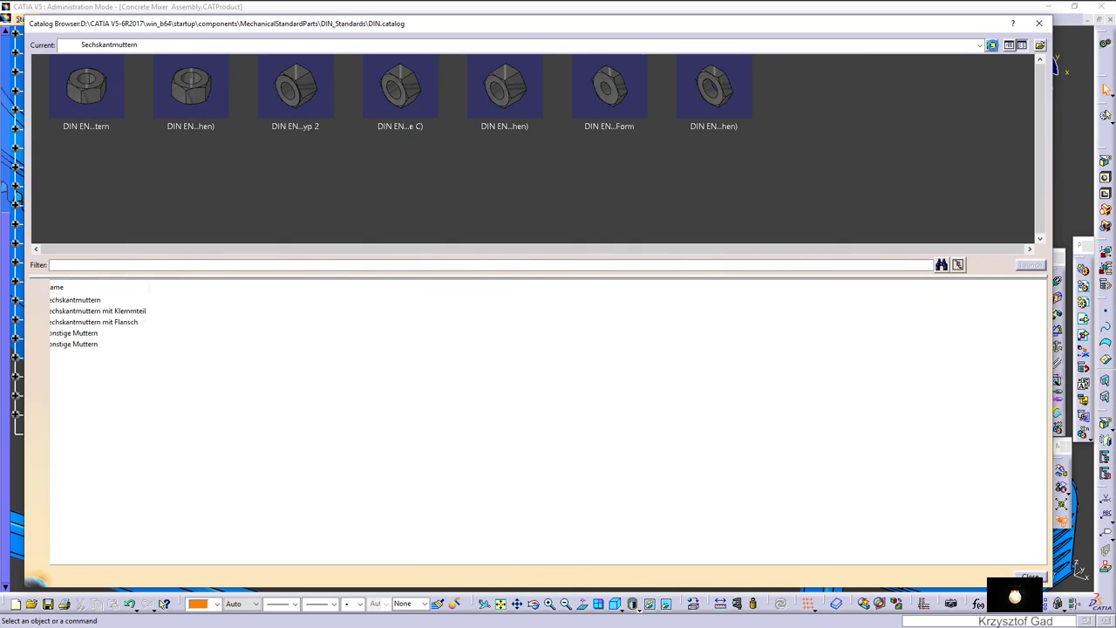
pyautogui.click(992, 46)
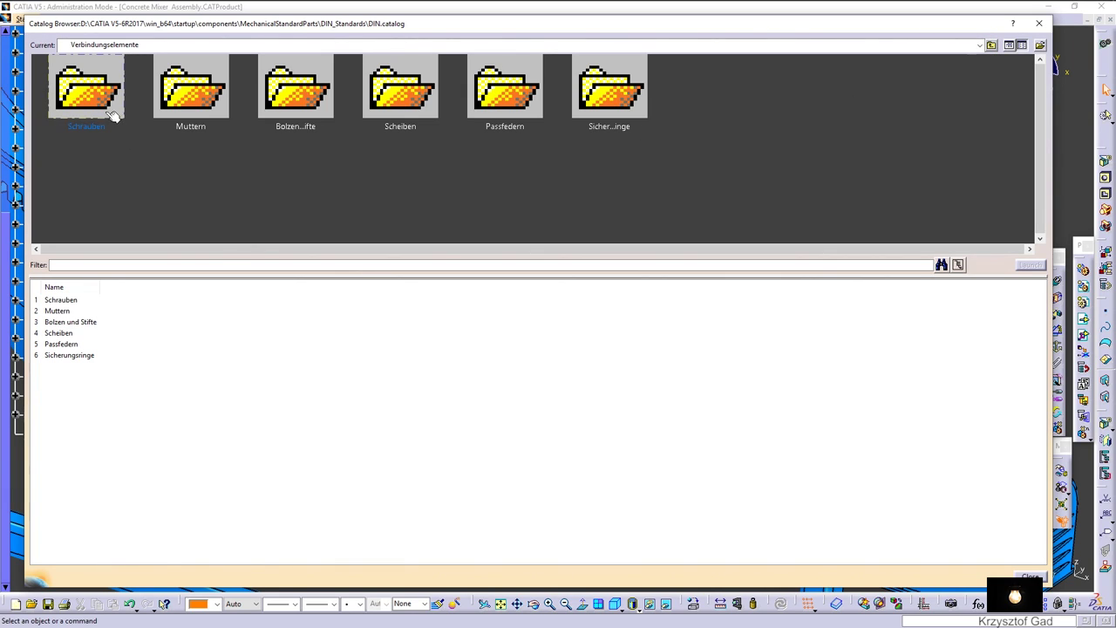
pyautogui.doubleClick(112, 114)
pyautogui.doubleClick(105, 103)
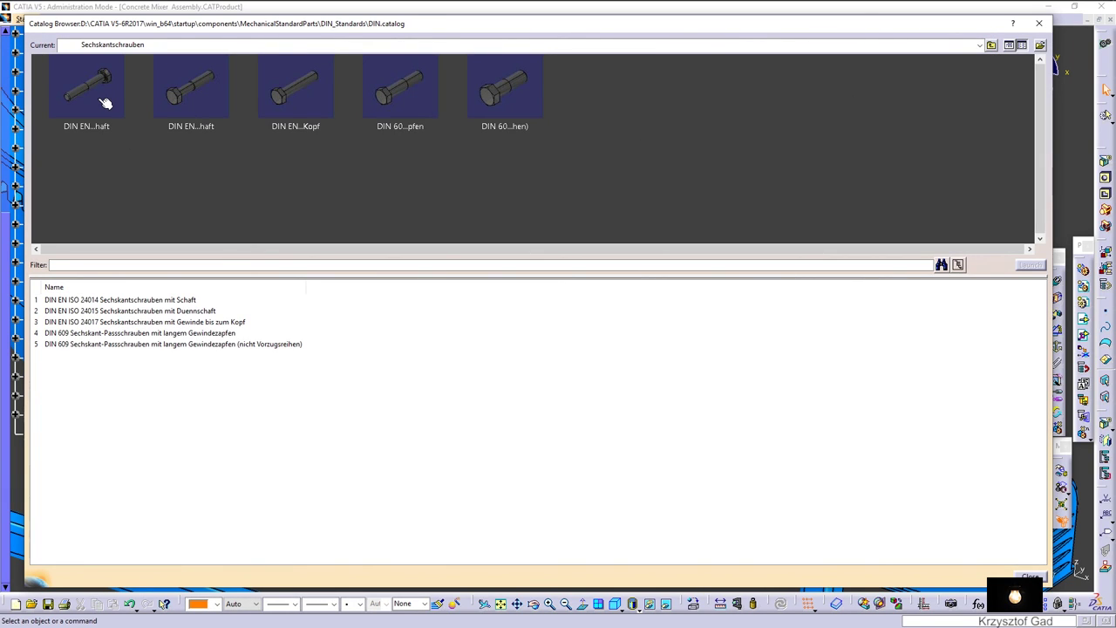
pyautogui.click(98, 98)
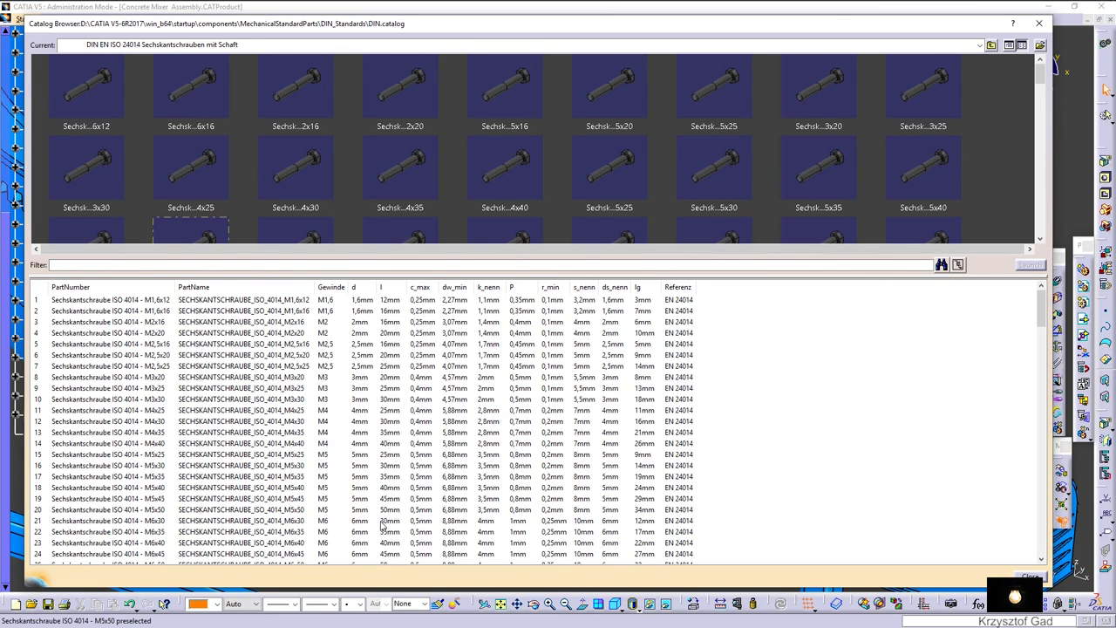
# Insert the ISO 4014 M6x30 hex bolt into the assembly and close the catalog.
pyautogui.click(382, 521)
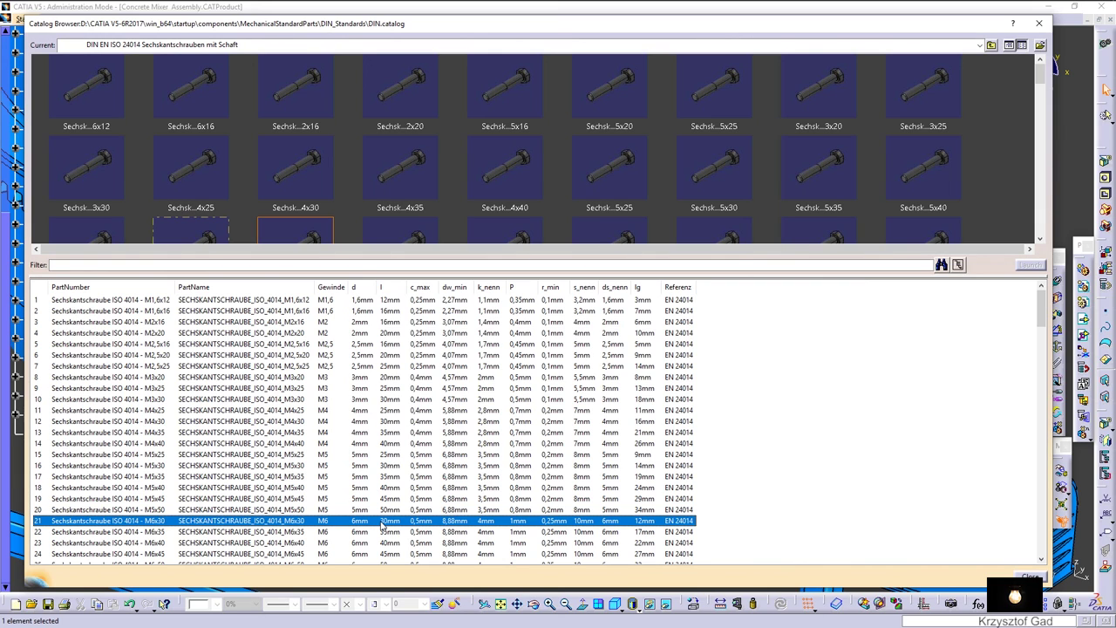
pyautogui.doubleClick(382, 521)
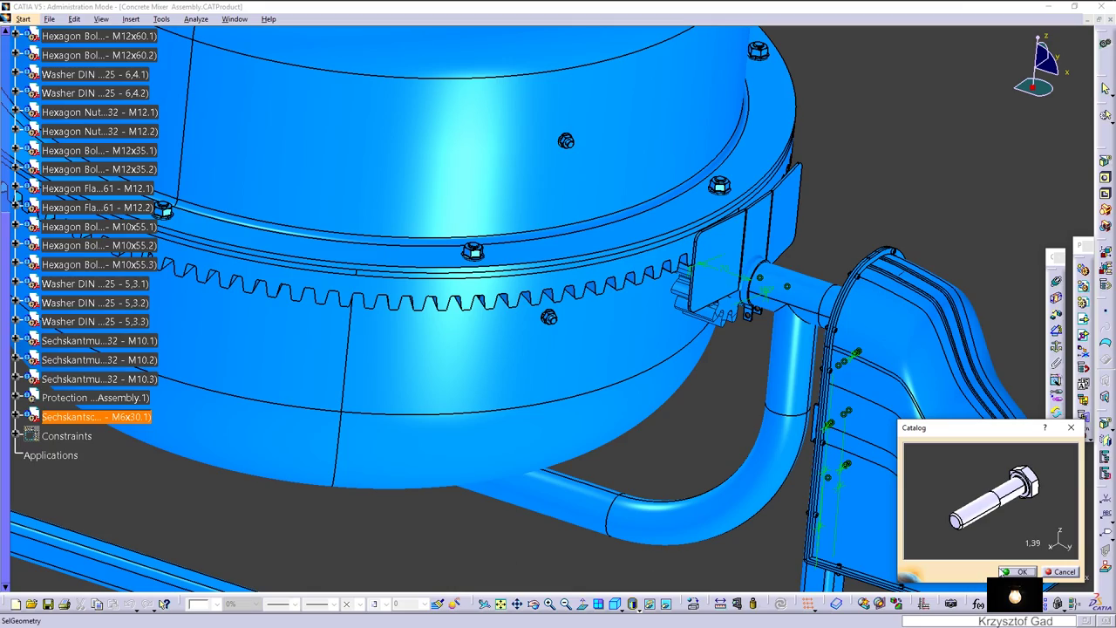
pyautogui.click(1014, 572)
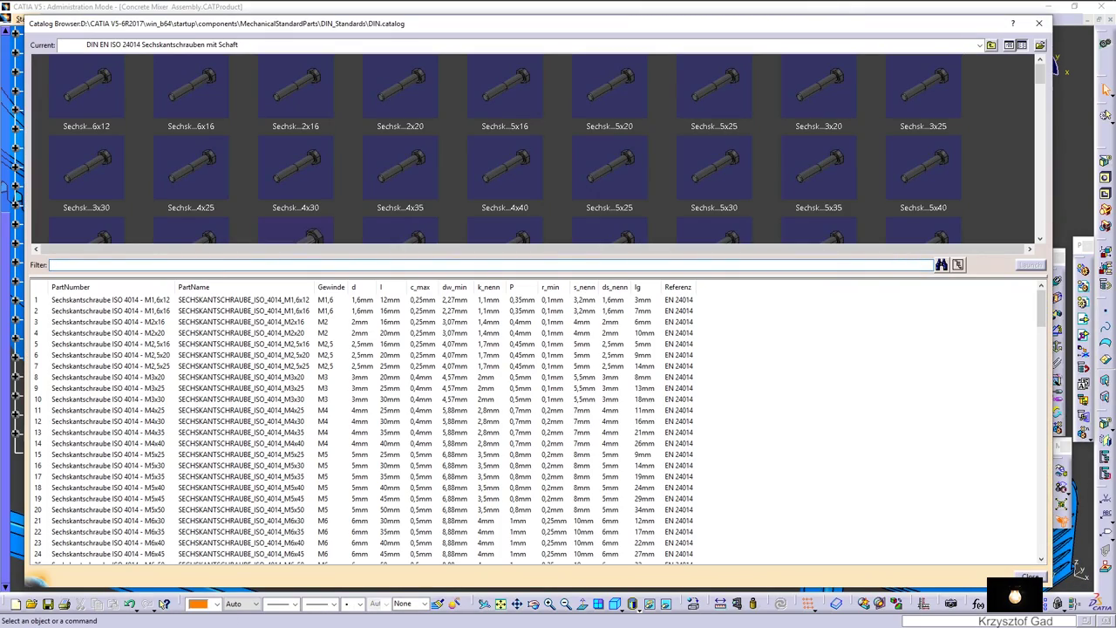
pyautogui.click(1029, 576)
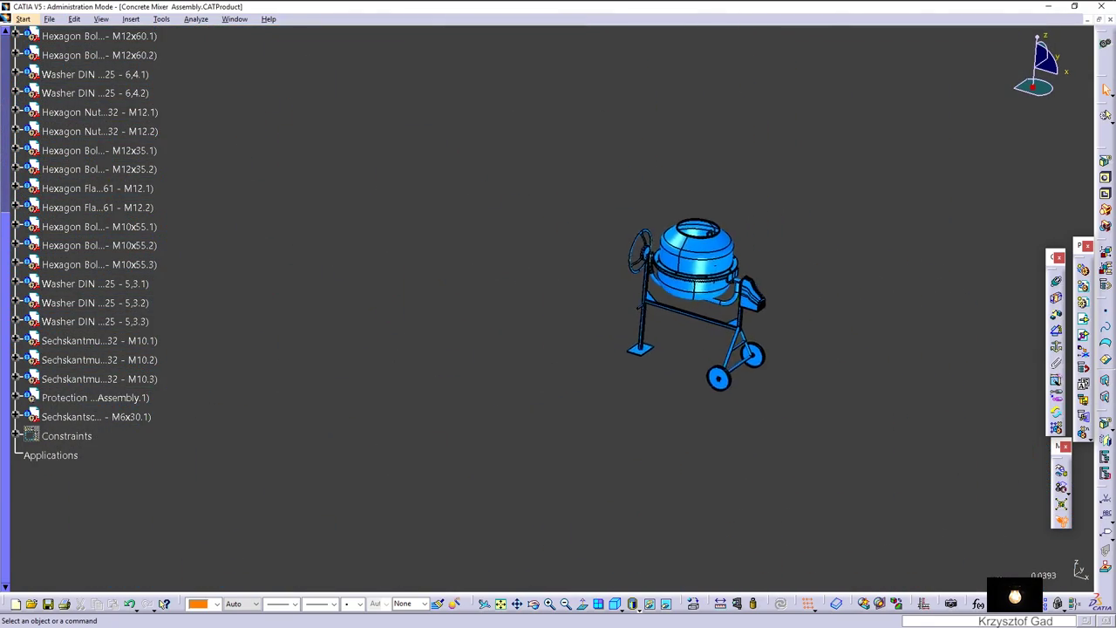
# Move the M6x30 bolt and make its axis coincident with the rack hole axis.
pyautogui.click(129, 419)
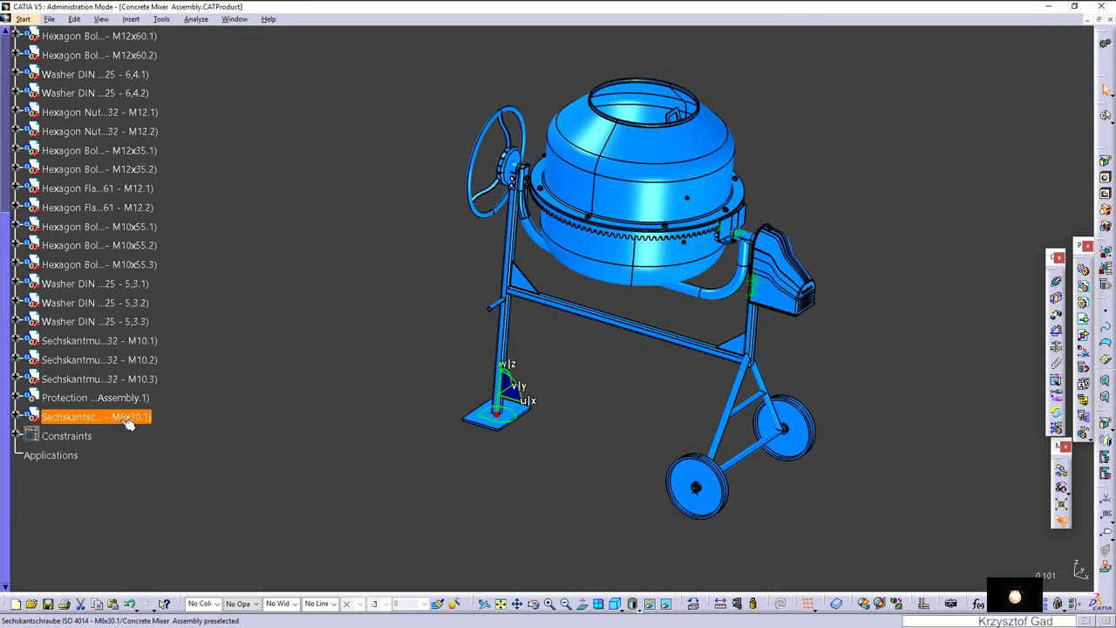
pyautogui.moveTo(501, 400)
pyautogui.mouseDown()
pyautogui.moveTo(506, 312)
pyautogui.moveTo(670, 384)
pyautogui.mouseUp()
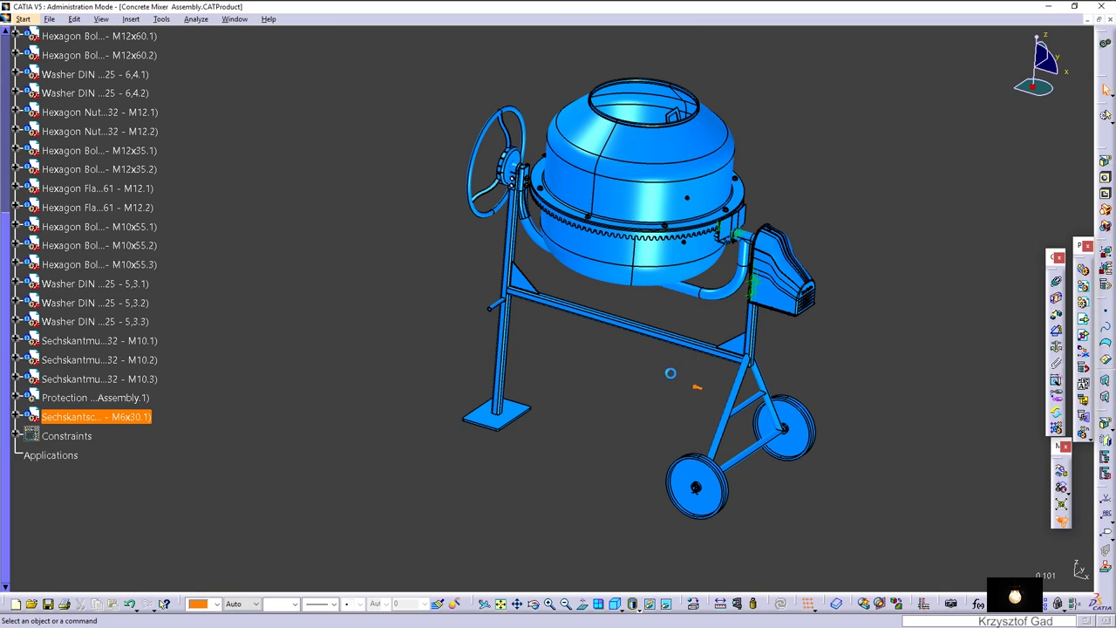
pyautogui.click(1055, 281)
pyautogui.moveTo(872, 348)
pyautogui.mouseDown(button='middle')
pyautogui.moveTo(729, 410)
pyautogui.moveTo(503, 392)
pyautogui.mouseUp(button='middle')
pyautogui.click(444, 364)
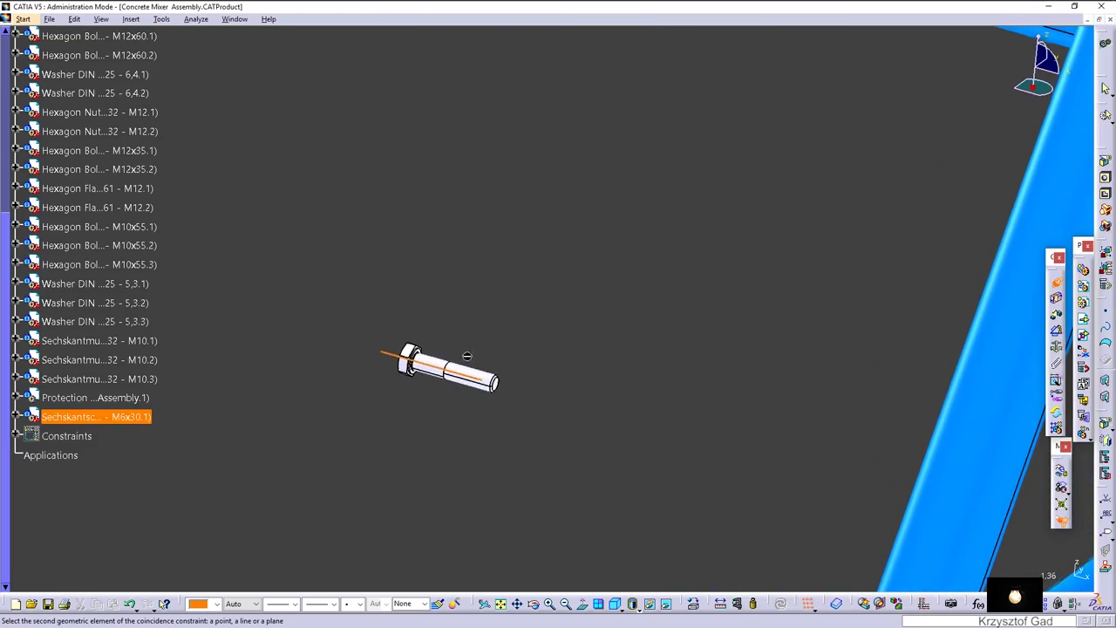
pyautogui.moveTo(467, 356)
pyautogui.mouseDown(button='middle')
pyautogui.moveTo(691, 371)
pyautogui.moveTo(554, 538)
pyautogui.moveTo(883, 562)
pyautogui.mouseUp(button='middle')
pyautogui.click(552, 538)
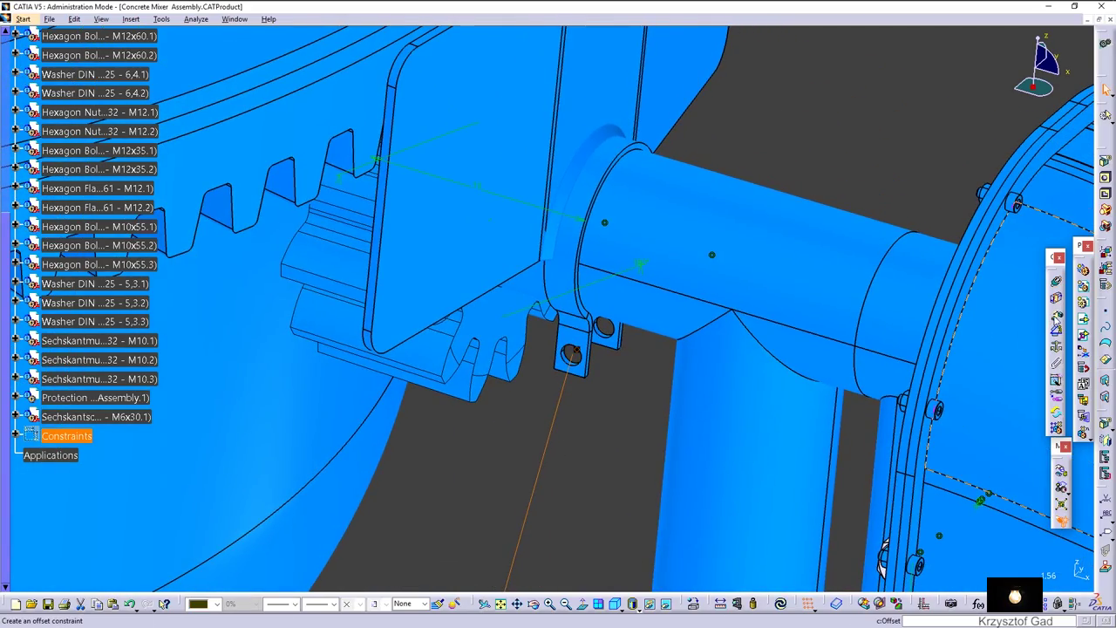
# Offset the bolt head 0 mm from the rack plate with Opposite orientation, then update.
pyautogui.click(573, 350)
pyautogui.moveTo(572, 350); pyautogui.dragTo(544, 530, button='middle')
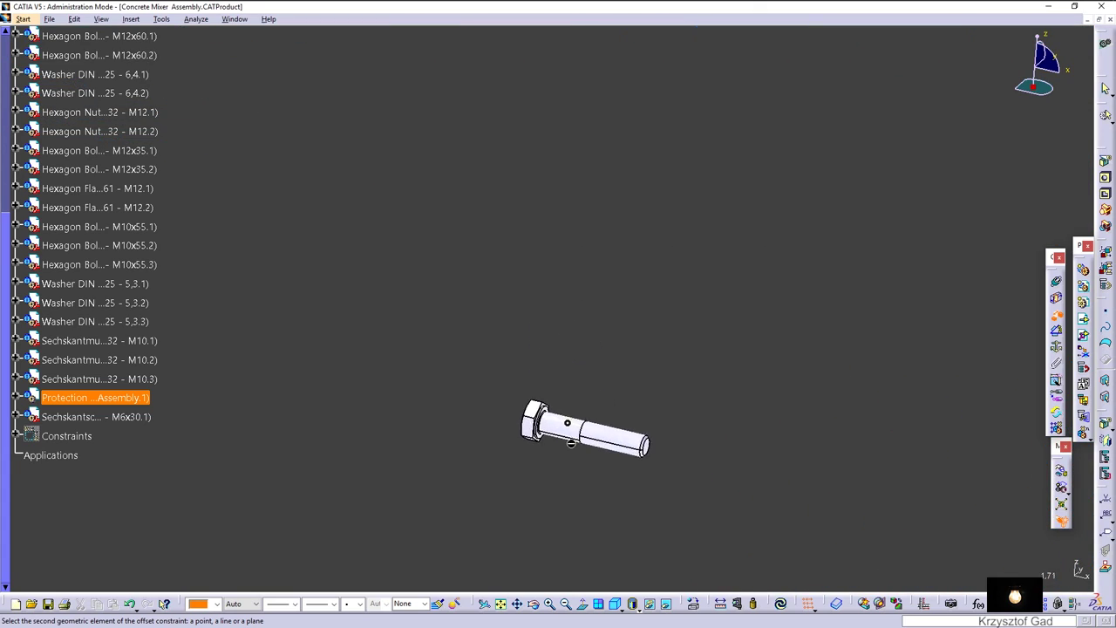
pyautogui.moveTo(554, 347)
pyautogui.keyDown('ctrl'); pyautogui.mouseDown(button='middle')
pyautogui.moveTo(568, 431)
pyautogui.moveTo(617, 509)
pyautogui.mouseUp(button='middle'); pyautogui.keyUp('ctrl')
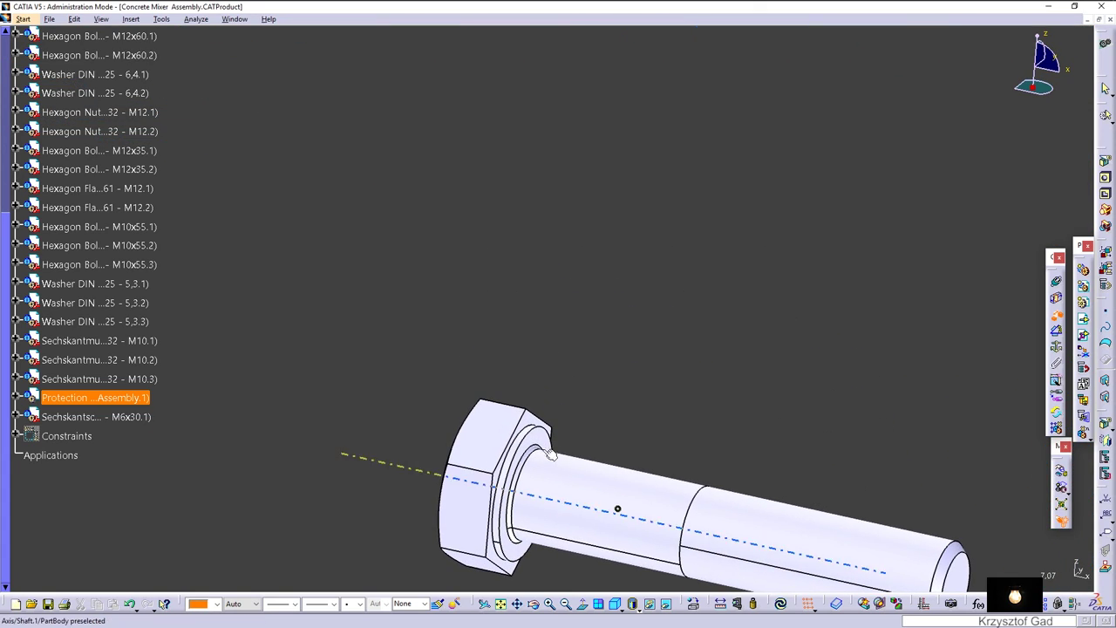
pyautogui.click(545, 442)
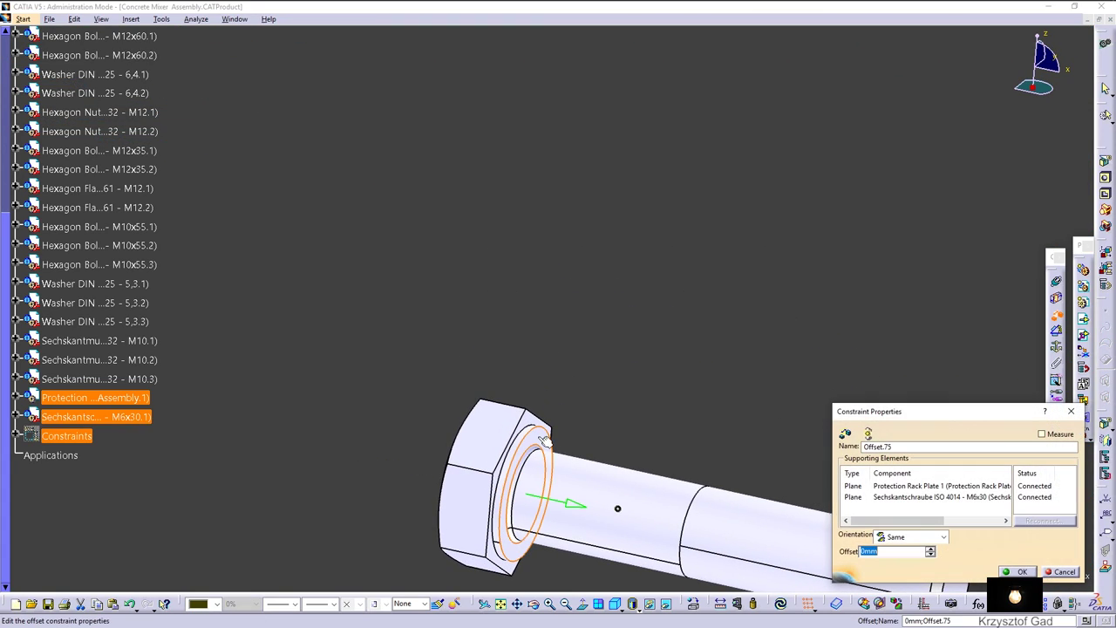
pyautogui.click(912, 536)
pyautogui.click(912, 574)
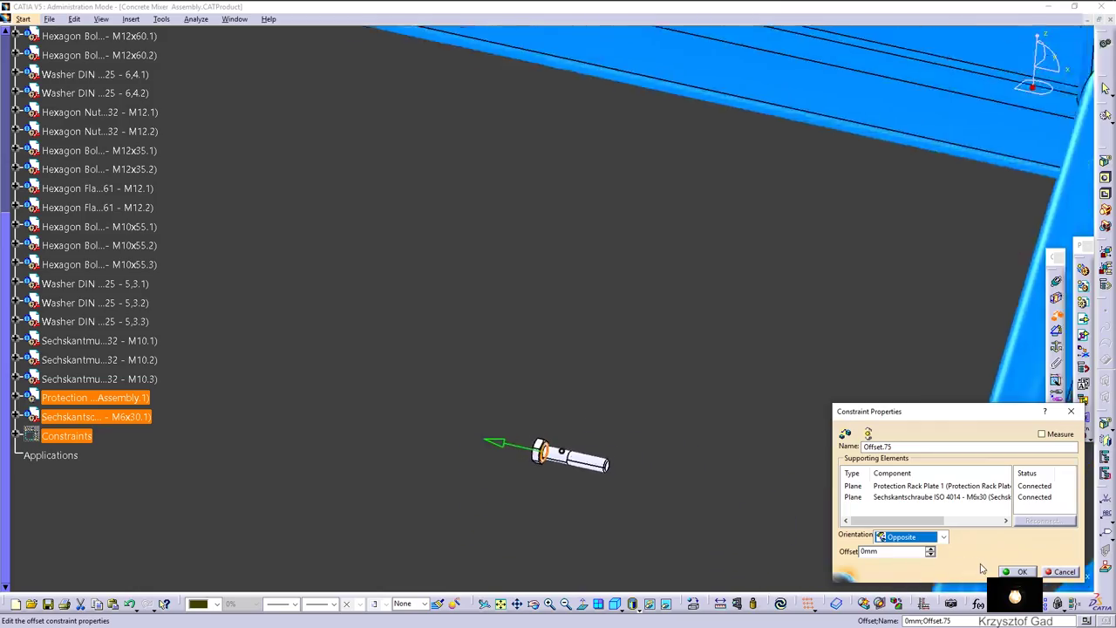
pyautogui.click(1016, 571)
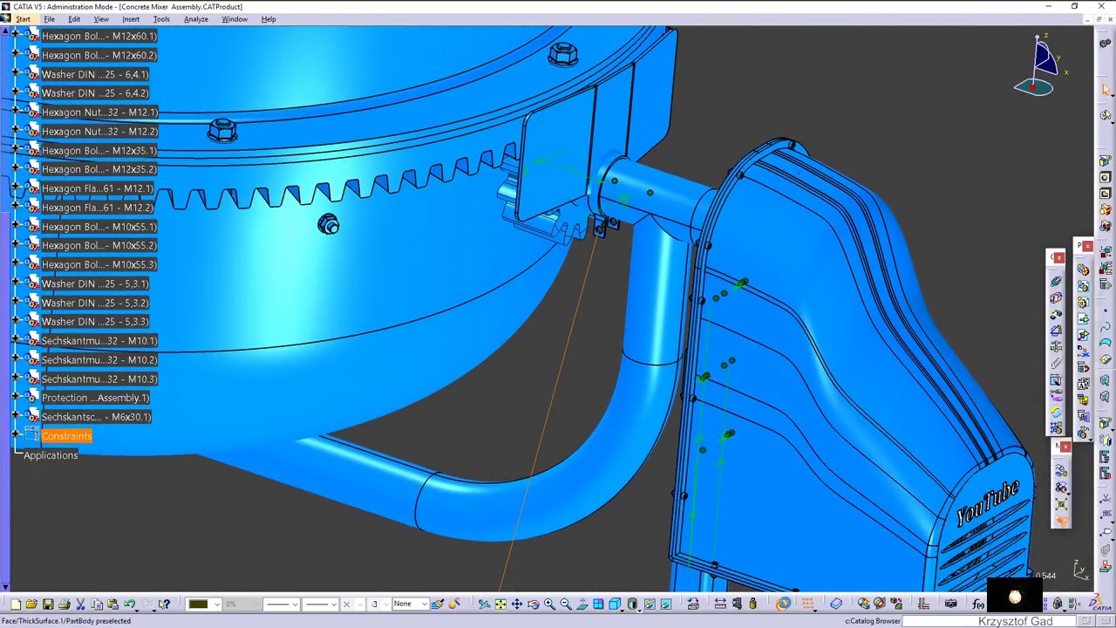
pyautogui.click(785, 604)
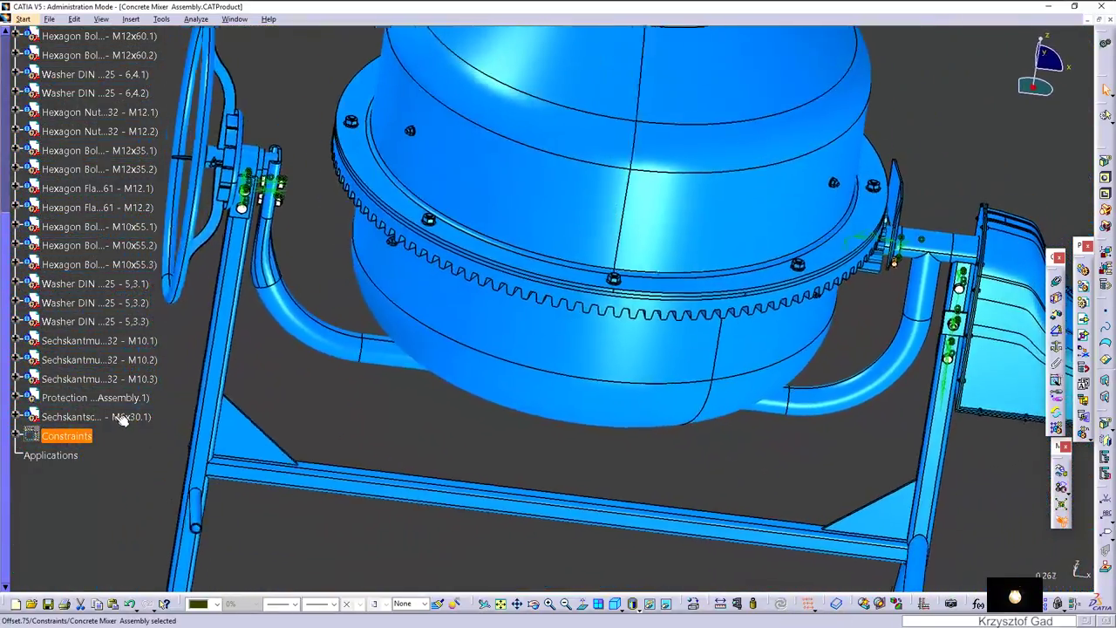
# Rename the M6x30 bolt's part number to 'Hexagon Bolt ISO 4014 - M6x30' and reopen the parts catalog.
pyautogui.rightClick(111, 417)
pyautogui.click(141, 245)
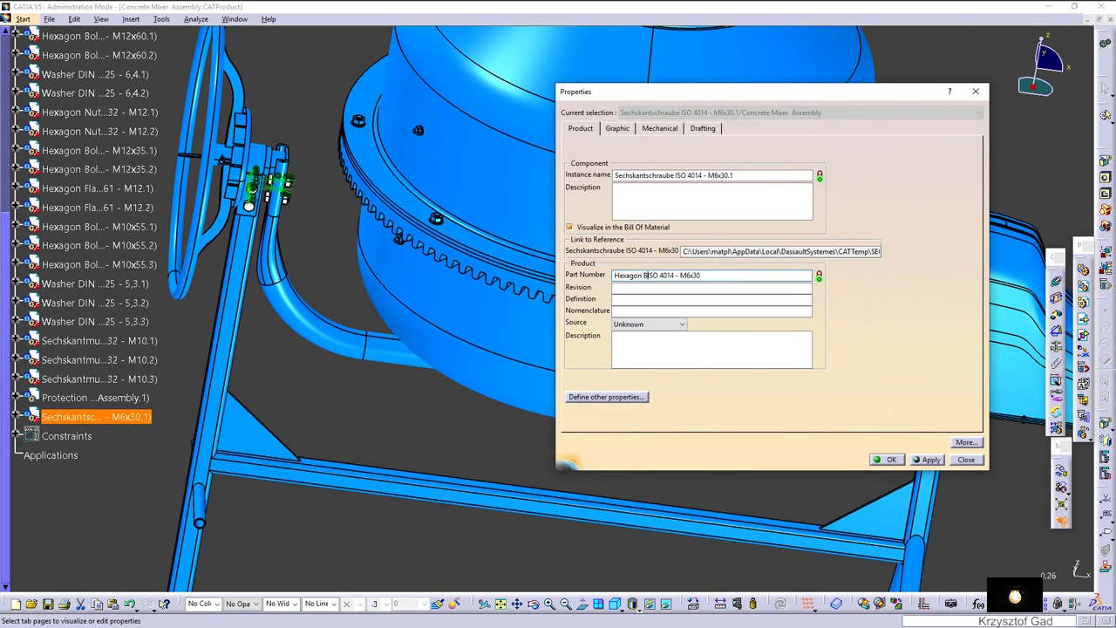
pyautogui.press('Return')
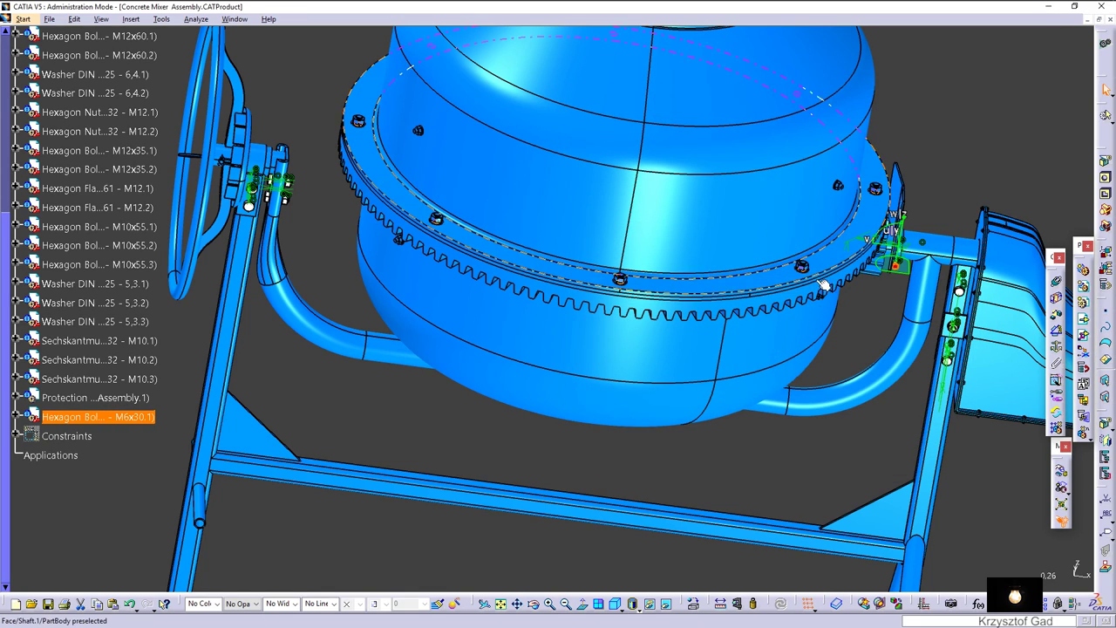
pyautogui.click(956, 194)
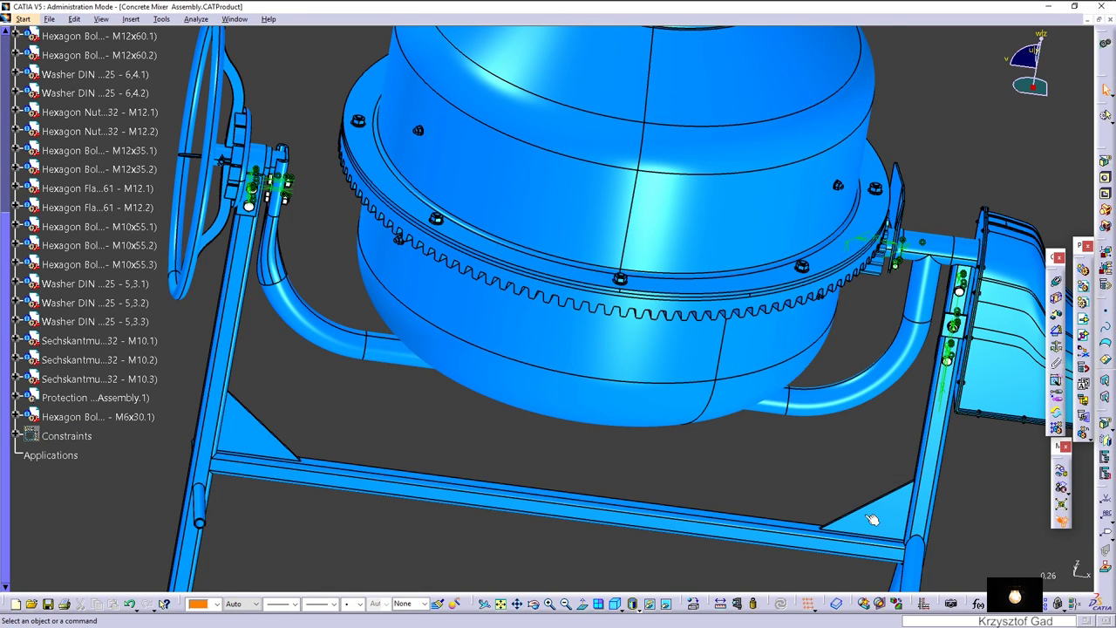
pyautogui.click(838, 603)
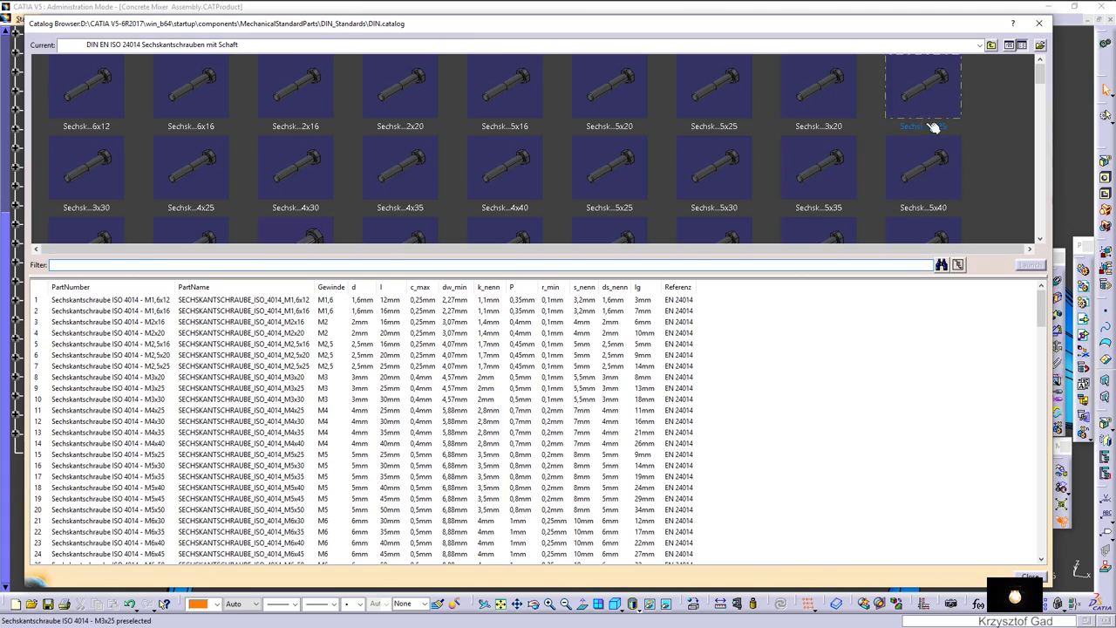
# Insert a Sechskantmutter ISO 4032 - M6 nut from the DIN EN 24032 family and move it below the crossbar.
pyautogui.click(991, 46)
pyautogui.click(991, 45)
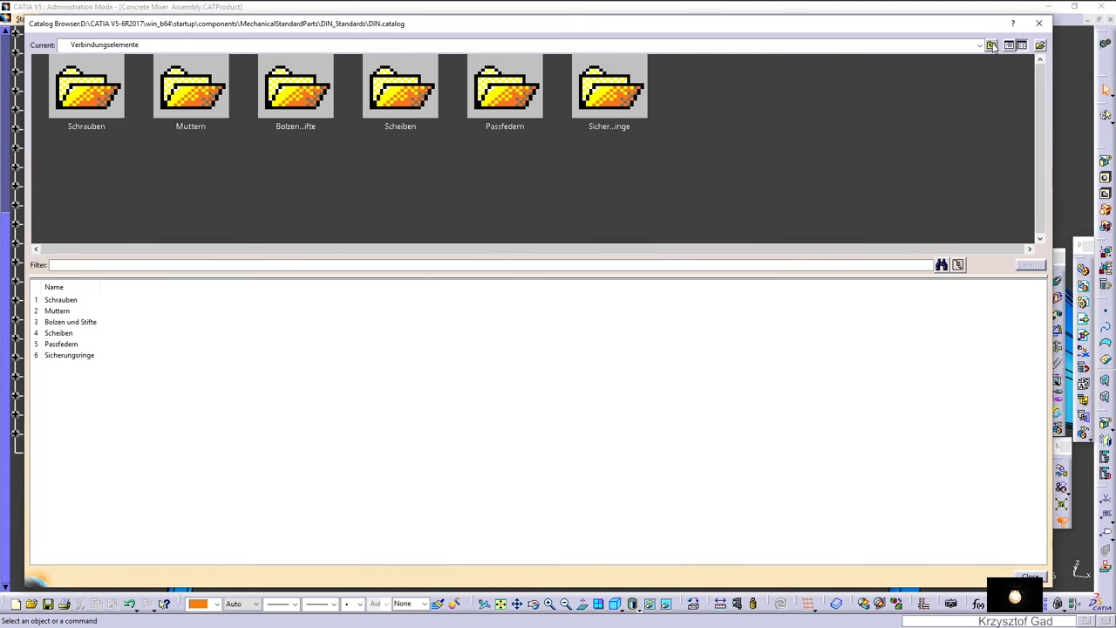
pyautogui.doubleClick(204, 97)
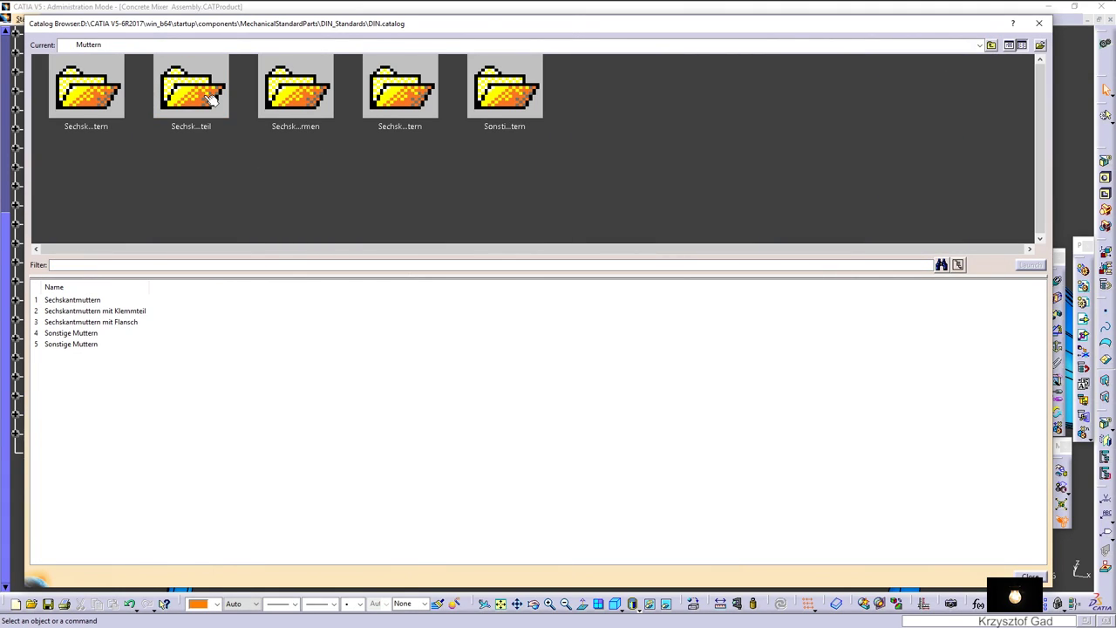
pyautogui.doubleClick(109, 94)
pyautogui.doubleClick(107, 92)
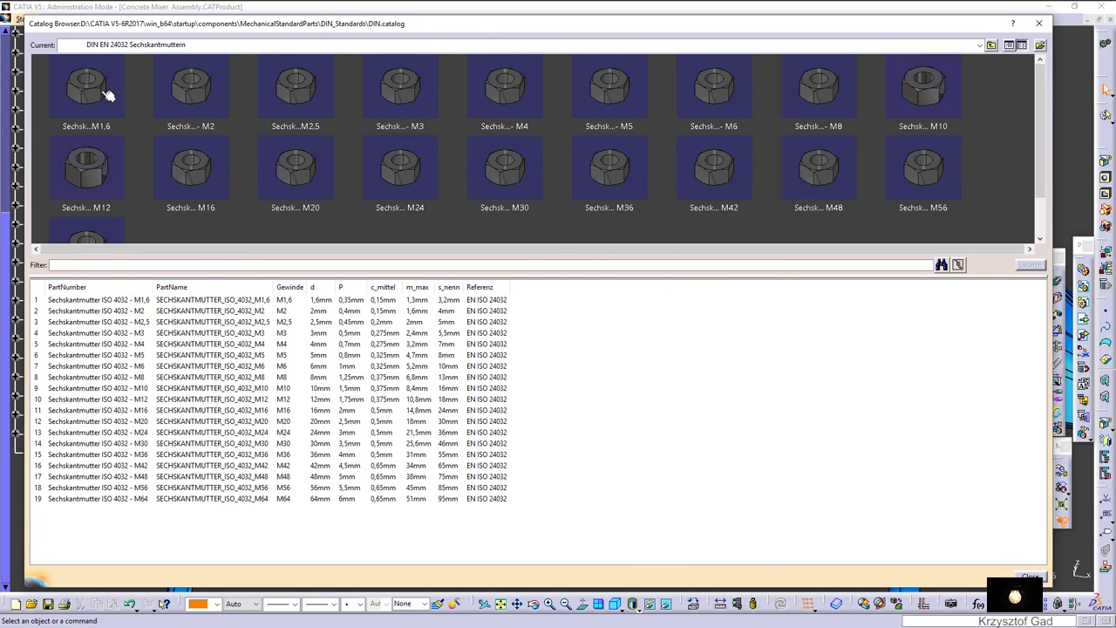
pyautogui.click(166, 367)
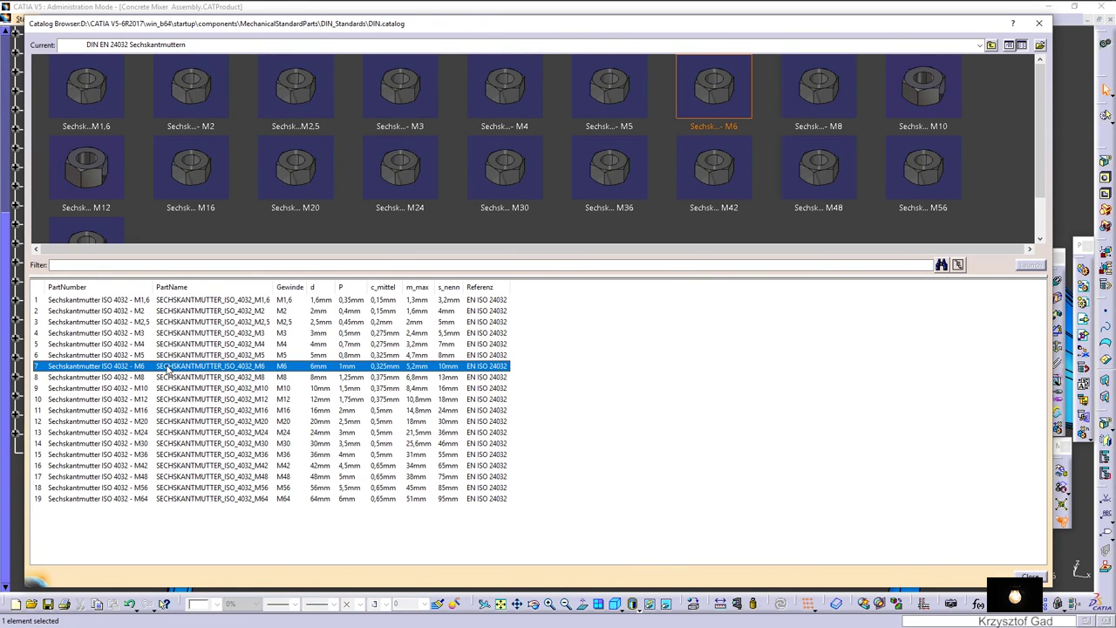
pyautogui.doubleClick(167, 366)
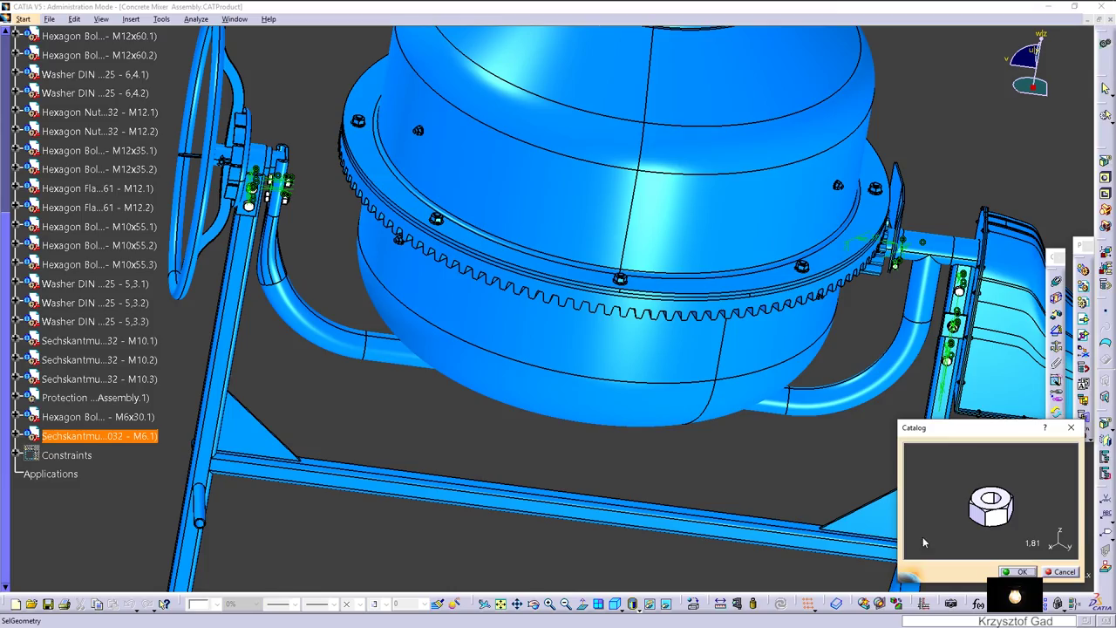
pyautogui.click(1015, 571)
pyautogui.click(1028, 576)
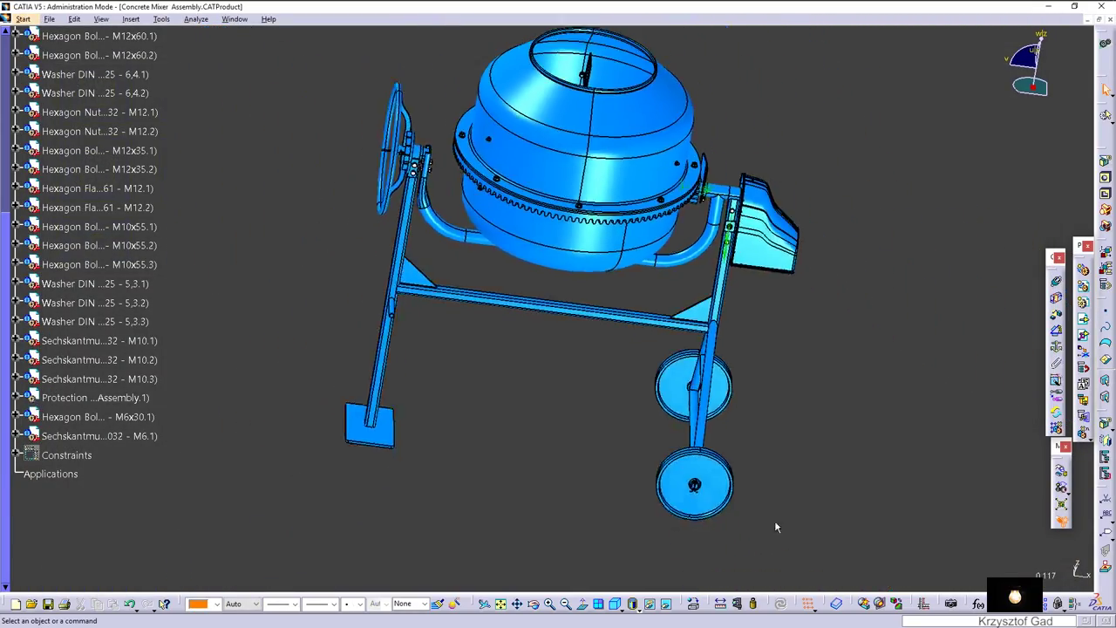
pyautogui.moveTo(922, 551); pyautogui.dragTo(215, 480, button='middle')
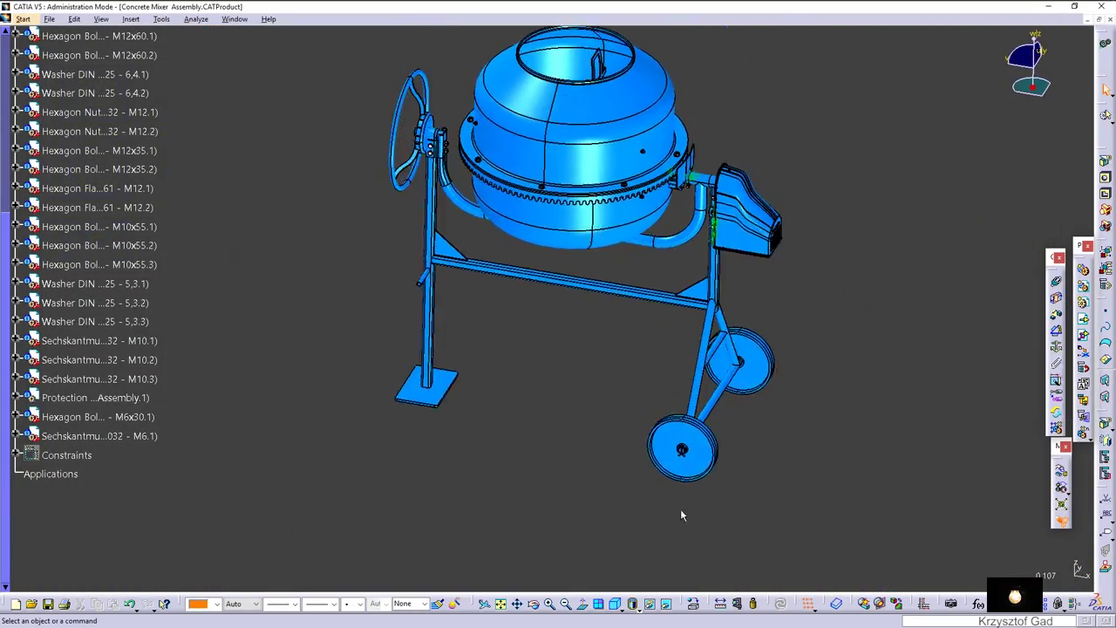
pyautogui.click(466, 375)
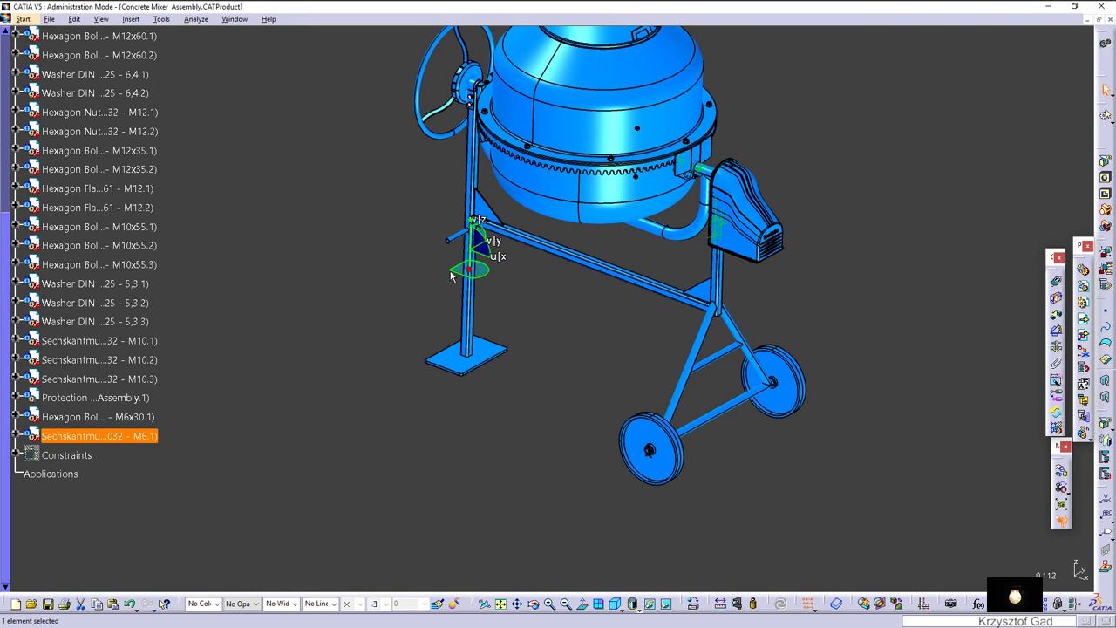
pyautogui.moveTo(454, 278); pyautogui.dragTo(589, 333)
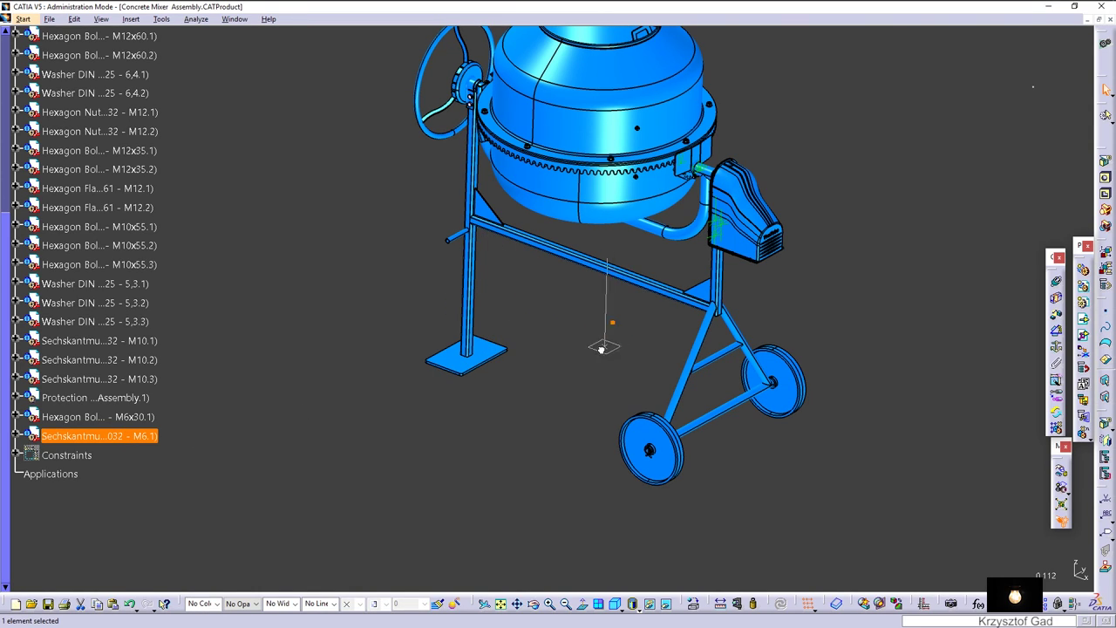
# Begin a coincidence constraint, picking the protection rack's hole axis as the first element.
pyautogui.click(602, 366)
pyautogui.scroll(5, 595, 394)
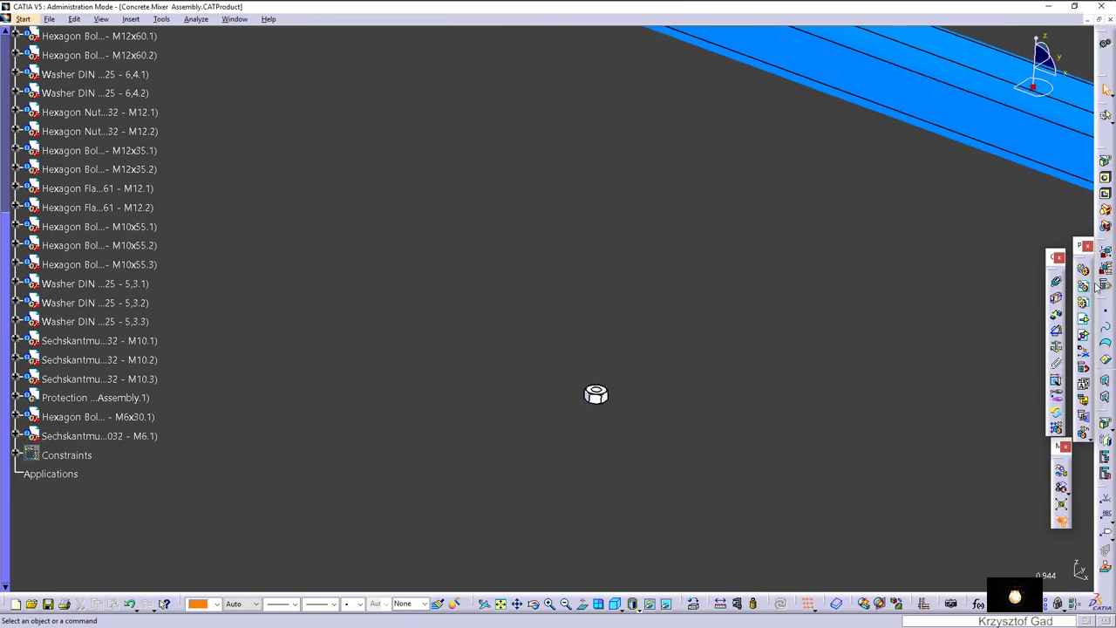
pyautogui.scroll(5, 747, 460)
pyautogui.moveTo(747, 461); pyautogui.dragTo(692, 323, button='middle')
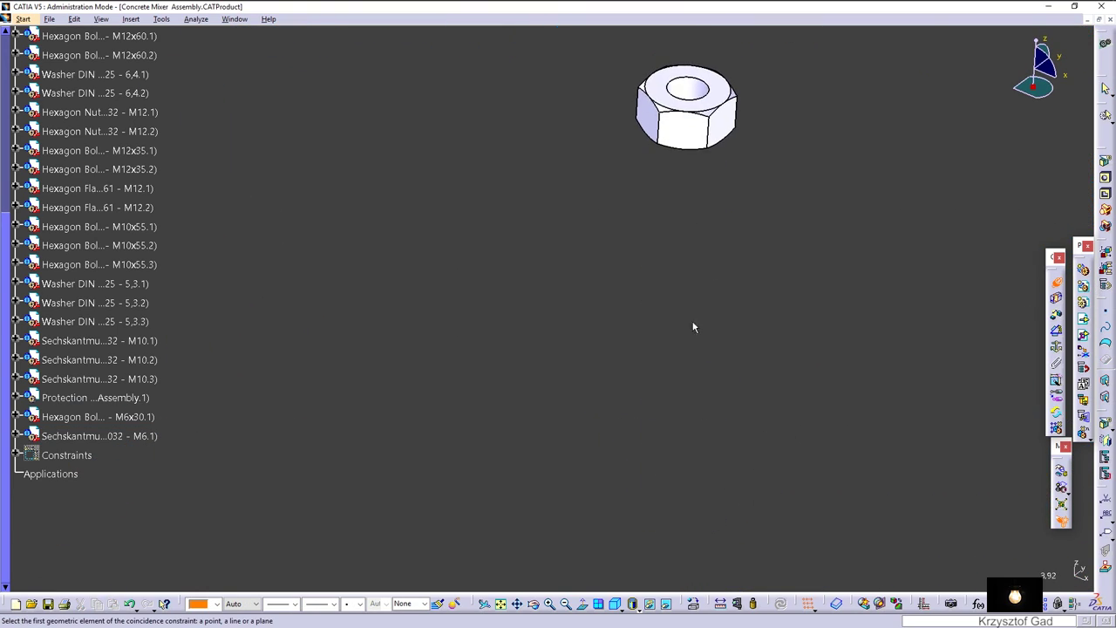
pyautogui.click(692, 96)
pyautogui.scroll(-3, 700, 145)
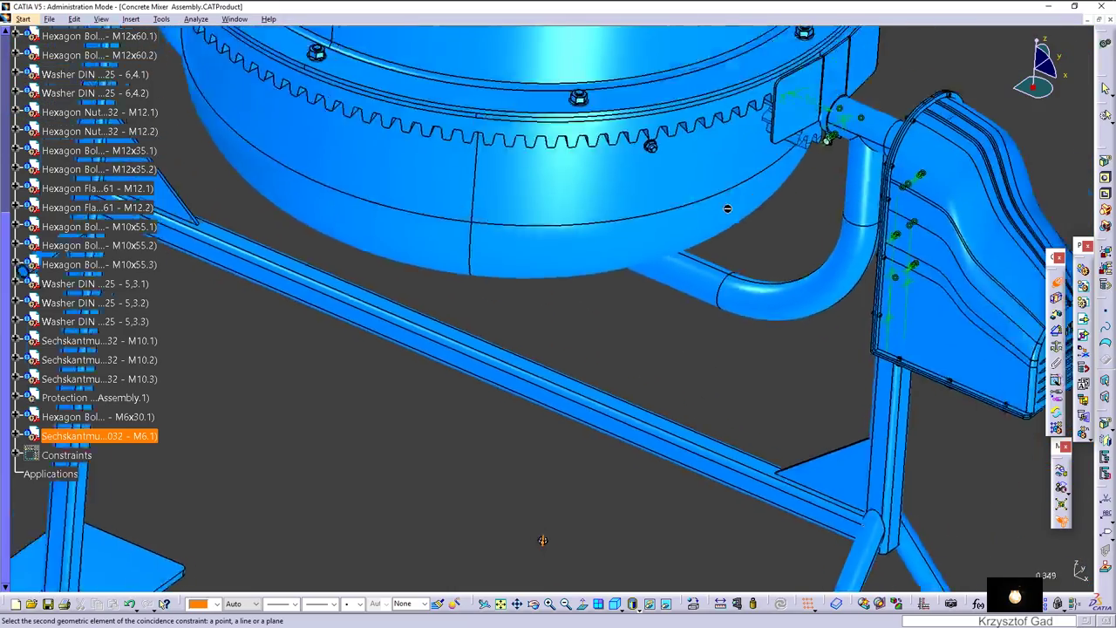
pyautogui.scroll(2, 744, 288)
pyautogui.moveTo(745, 288)
pyautogui.mouseDown(button='middle')
pyautogui.moveTo(692, 249)
pyautogui.moveTo(867, 287)
pyautogui.moveTo(937, 267)
pyautogui.moveTo(916, 236)
pyautogui.mouseUp(button='middle')
# Complete the coincidence by picking the nut's axis, making the nut coaxial with the bolt.
pyautogui.click(917, 236)
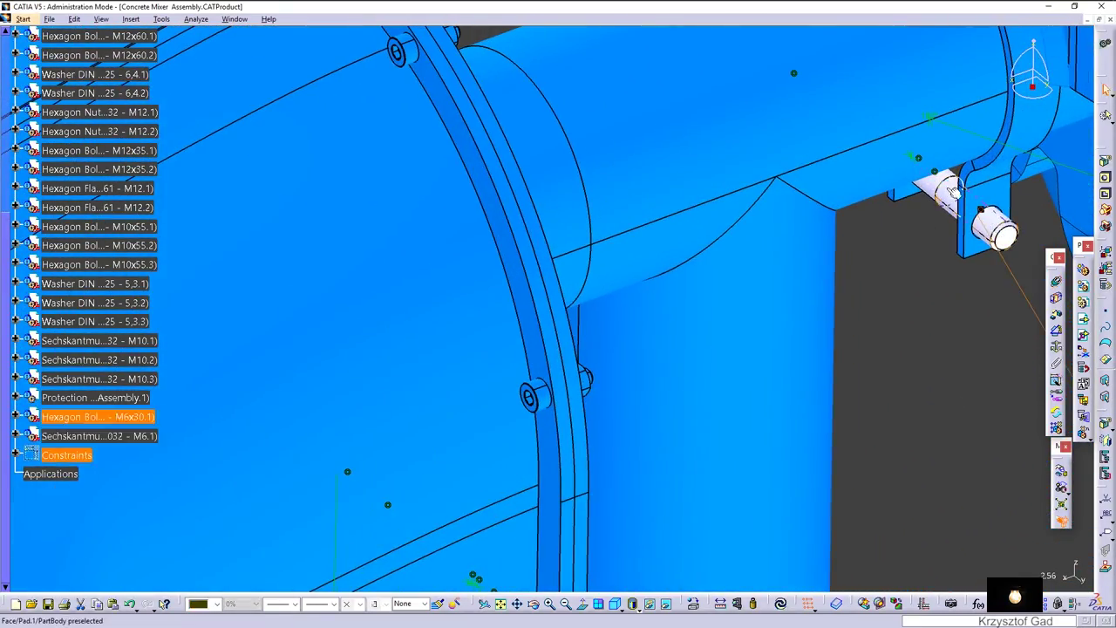
pyautogui.moveTo(949, 465); pyautogui.dragTo(826, 534, button='middle')
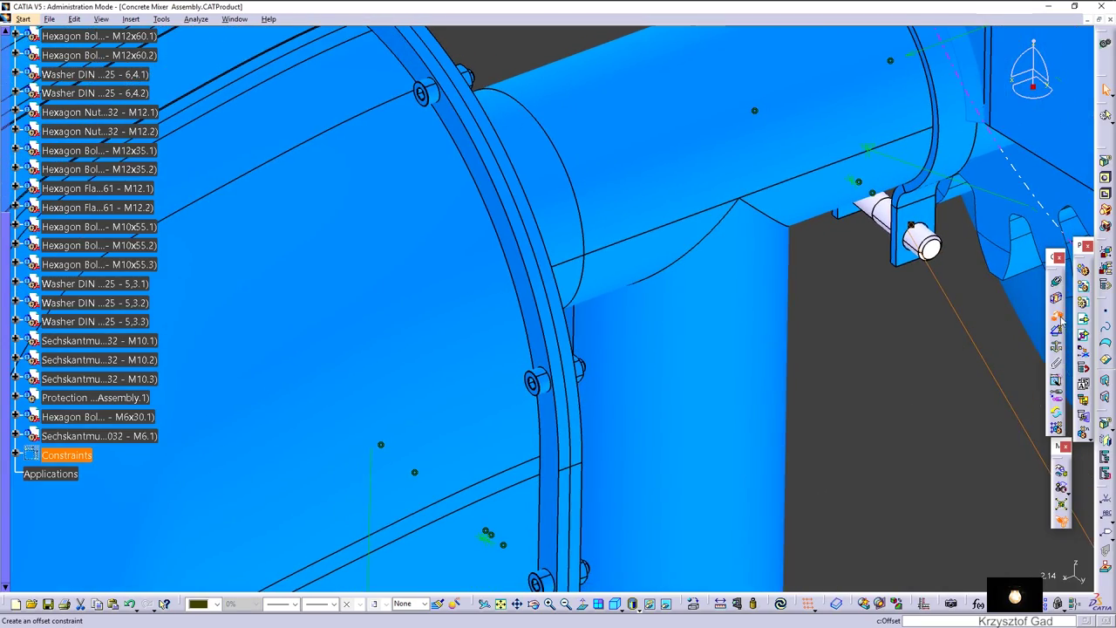
pyautogui.moveTo(931, 218); pyautogui.dragTo(679, 179, button='middle')
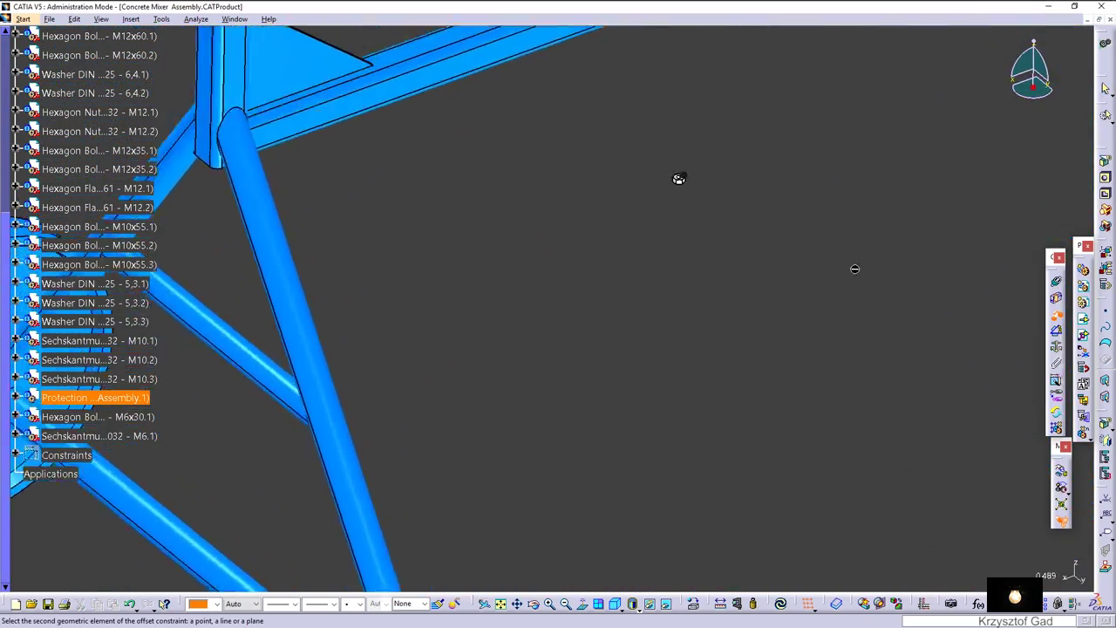
pyautogui.moveTo(855, 268); pyautogui.dragTo(647, 328, button='middle')
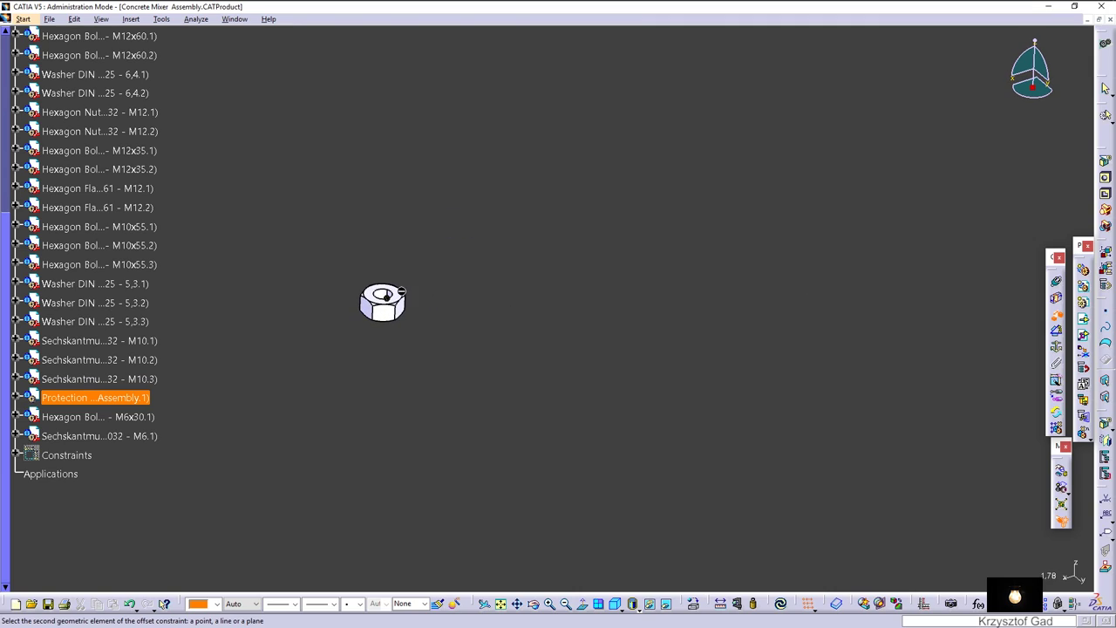
# Add a 0 mm offset between the rack plate and the nut face, then update the assembly.
pyautogui.click(401, 298)
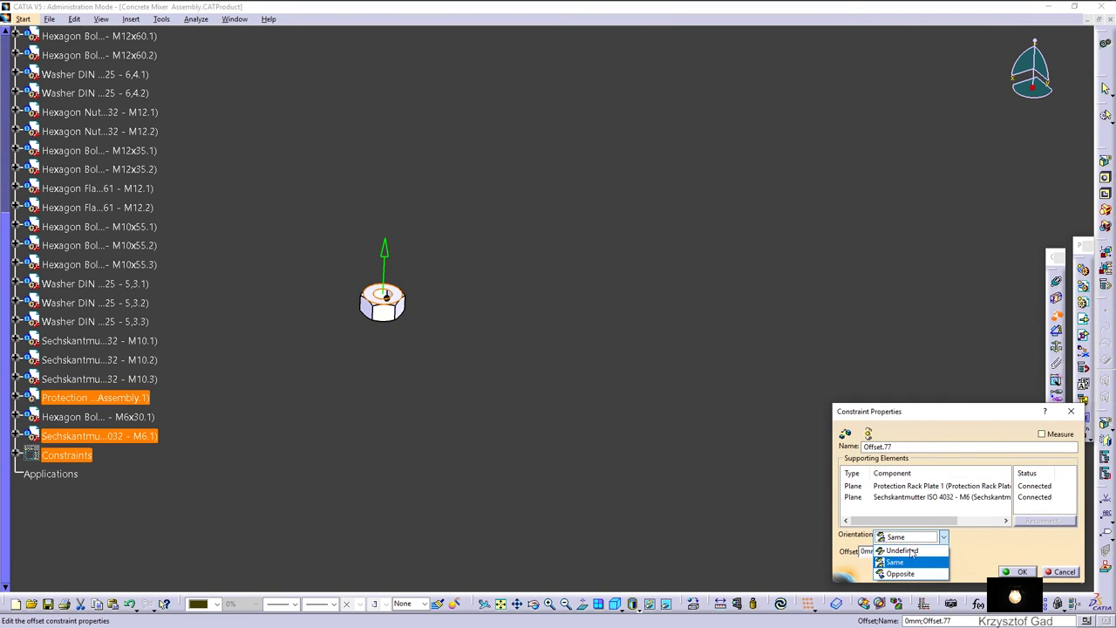
pyautogui.click(1022, 571)
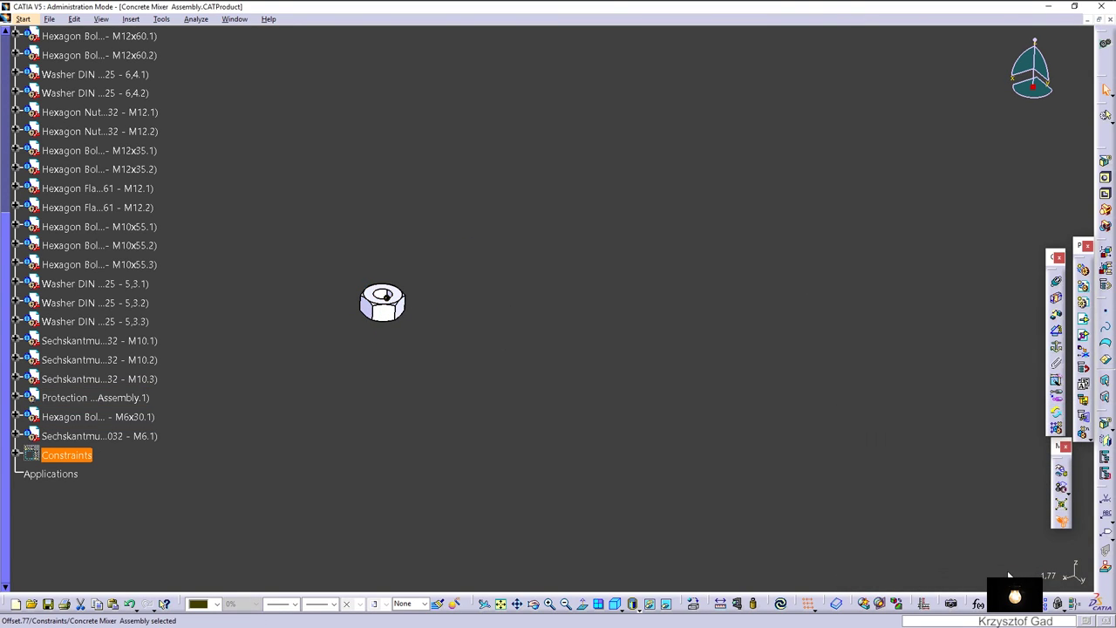
pyautogui.click(500, 604)
pyautogui.click(782, 606)
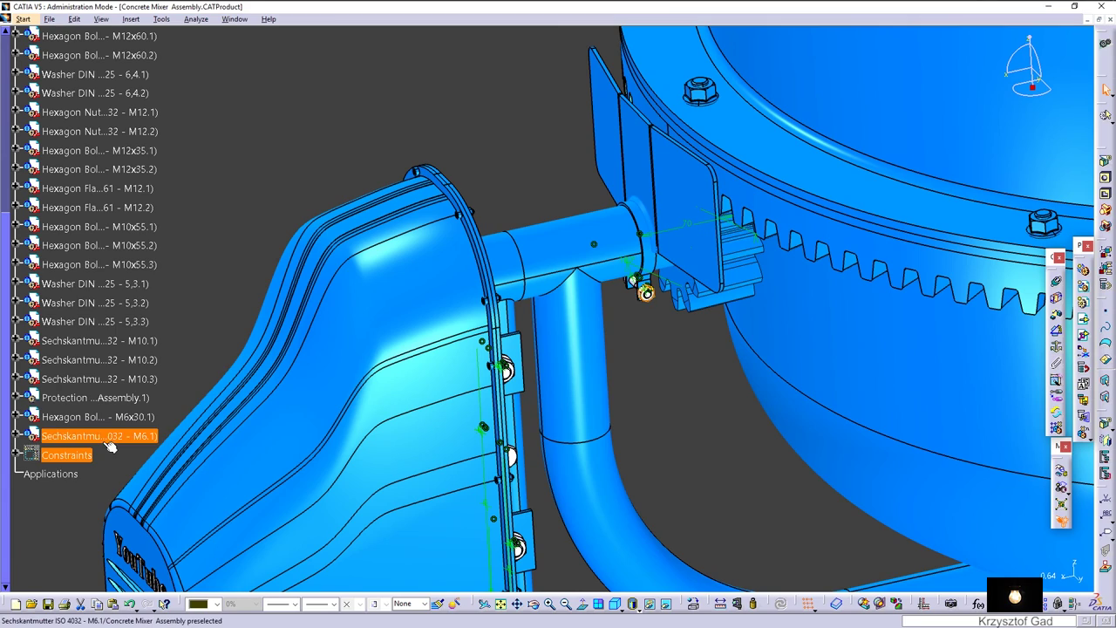
# Edit the M6 nut's Part Number in Properties to read 'Hexagon Nut ISO 4032 - M6'.
pyautogui.rightClick(107, 443)
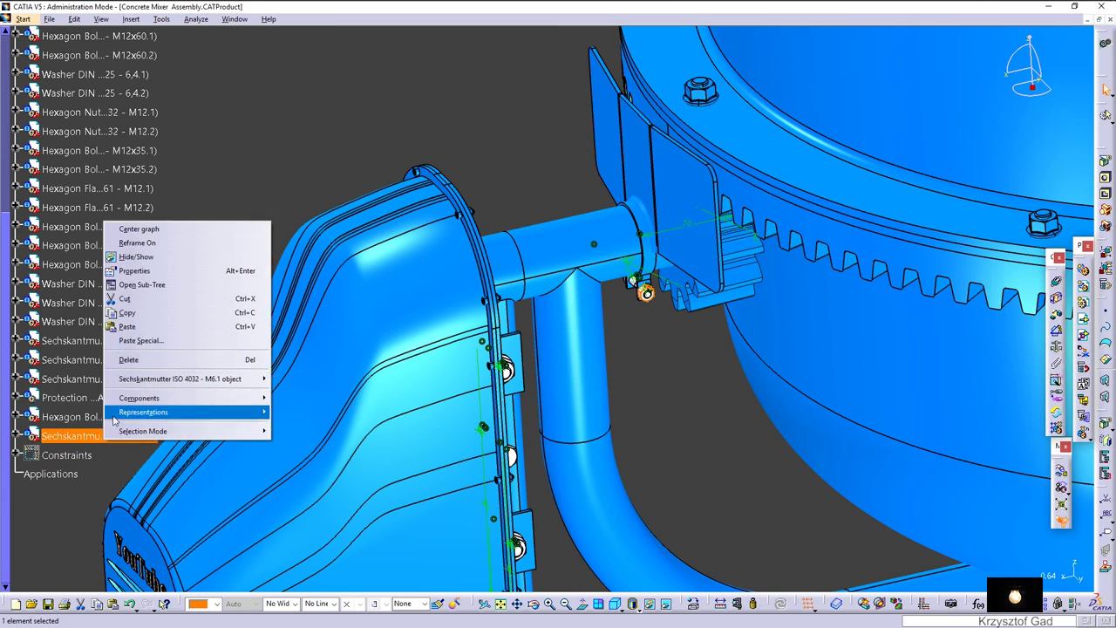
pyautogui.click(135, 270)
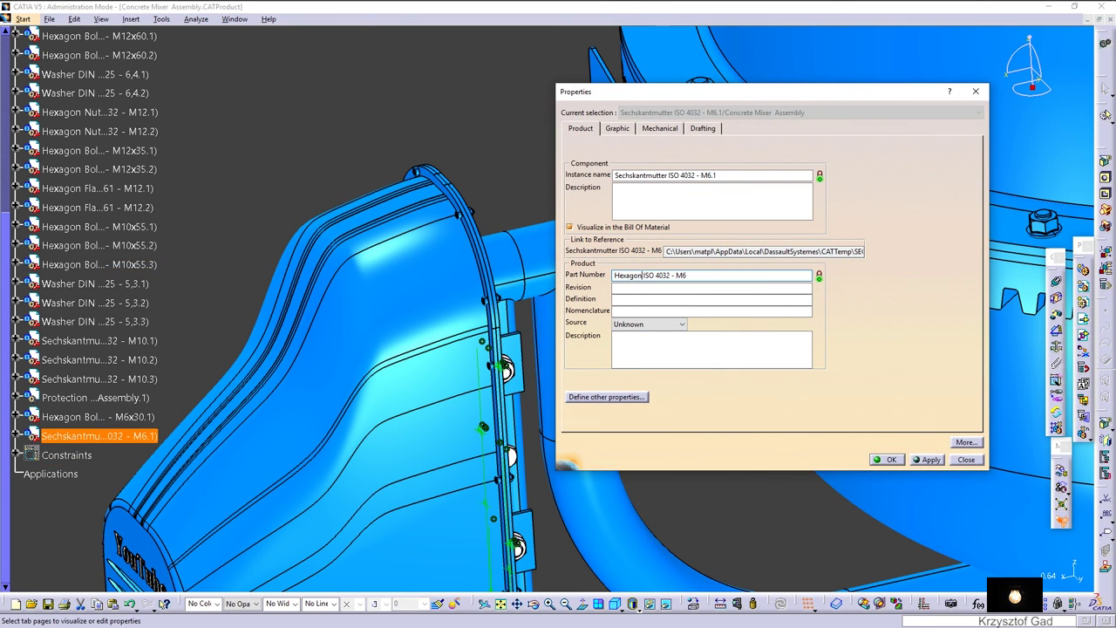
pyautogui.press('BackSpace')
pyautogui.write('ut')
pyautogui.press('Return')
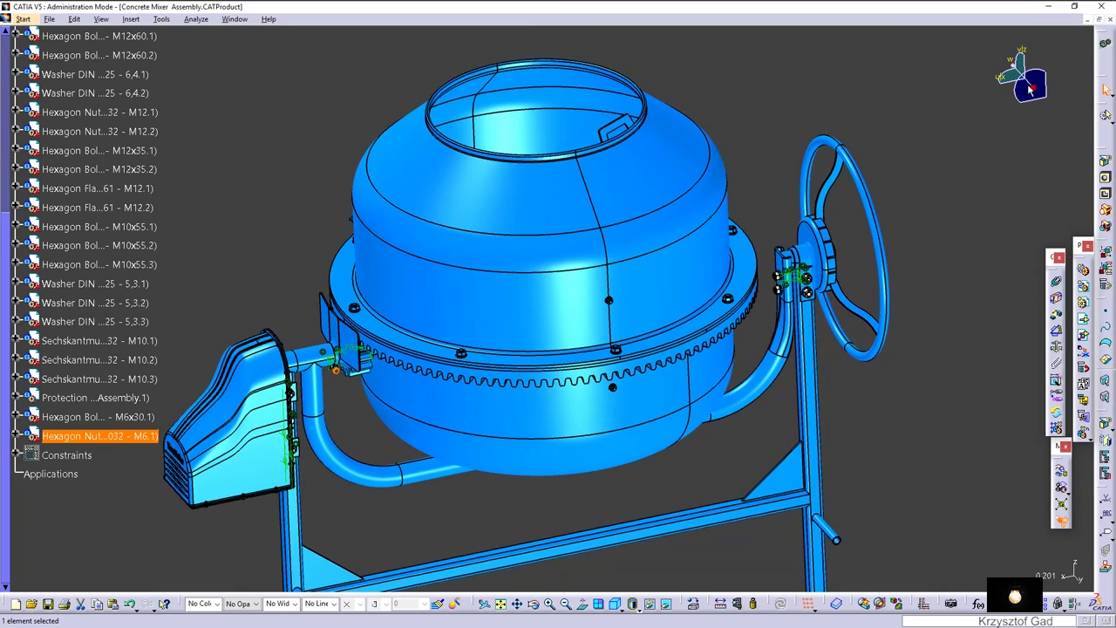
# Hide the assembly constraints.
pyautogui.rightClick(1034, 91)
pyautogui.click(988, 204)
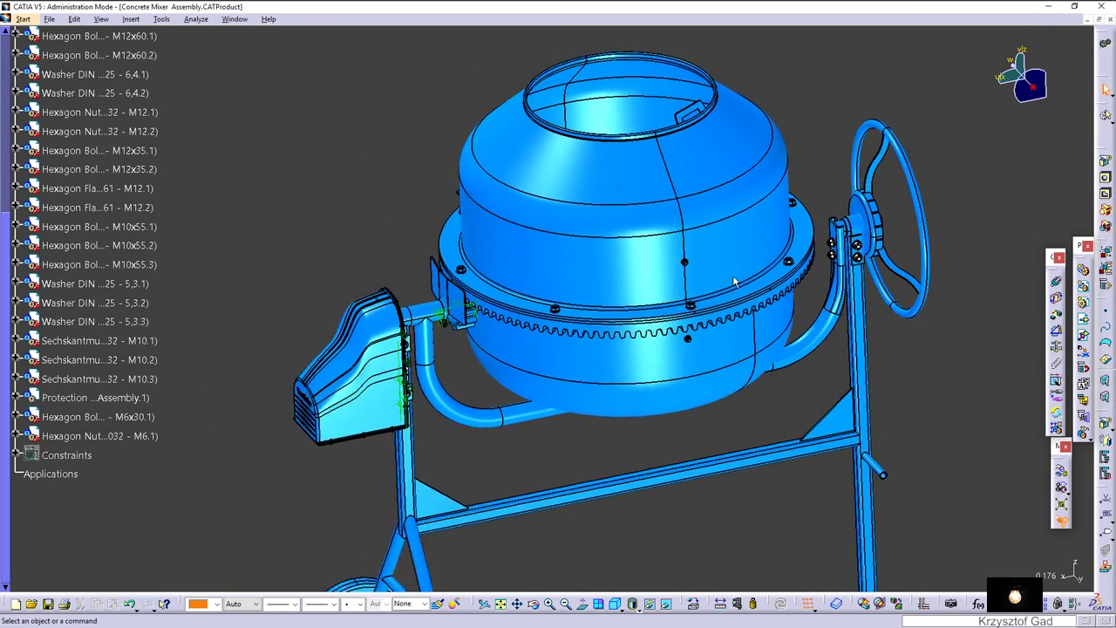
pyautogui.rightClick(72, 455)
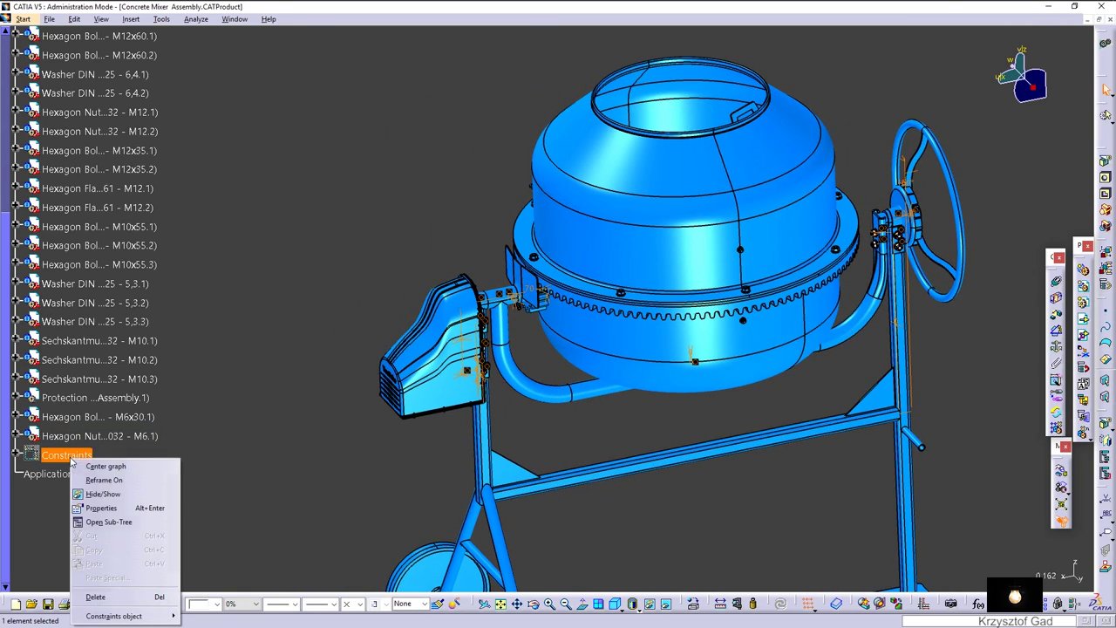
pyautogui.click(105, 494)
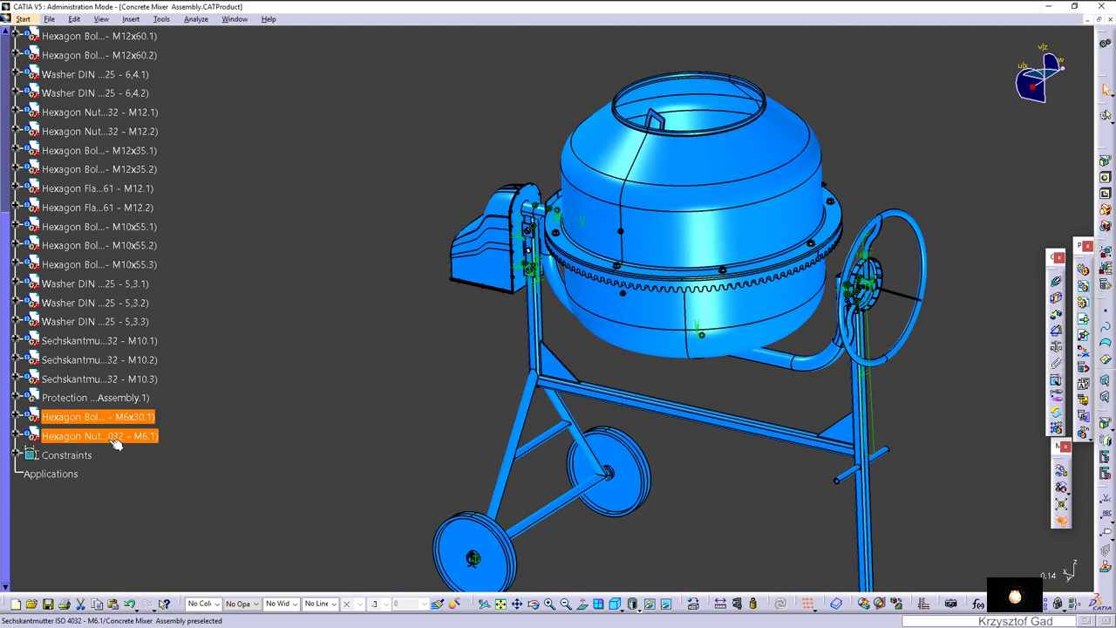
# Set No Color on the M6 bolt and nut, then on the M12 through M10 fasteners.
pyautogui.click(216, 604)
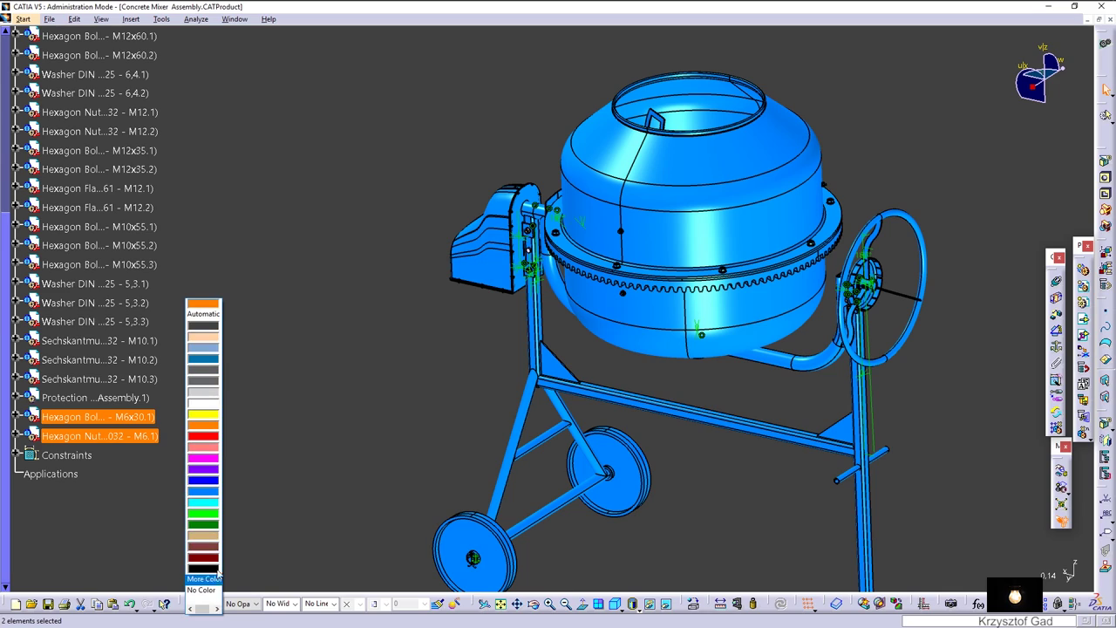
pyautogui.click(216, 495)
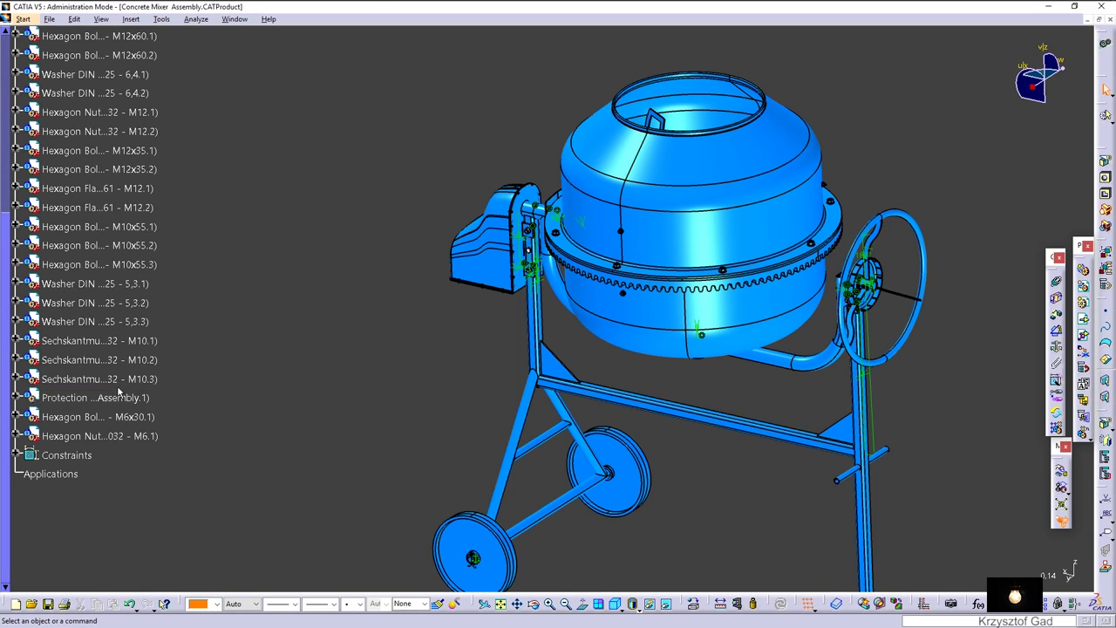
pyautogui.scroll(2, 122, 342)
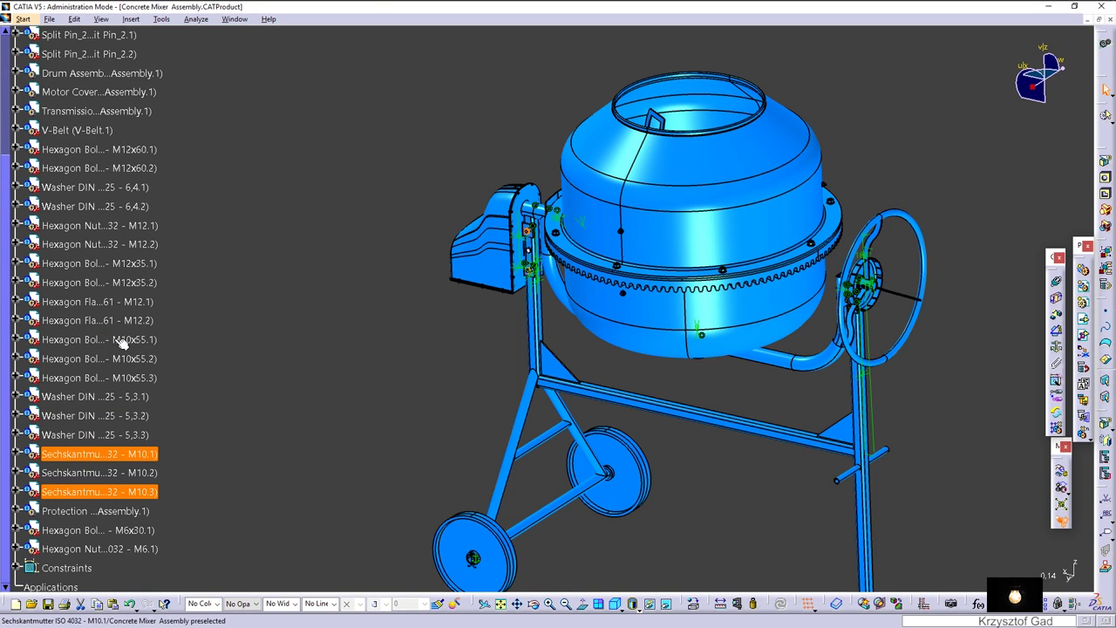
pyautogui.keyDown('shift'); pyautogui.click(102, 227); pyautogui.keyUp('shift')
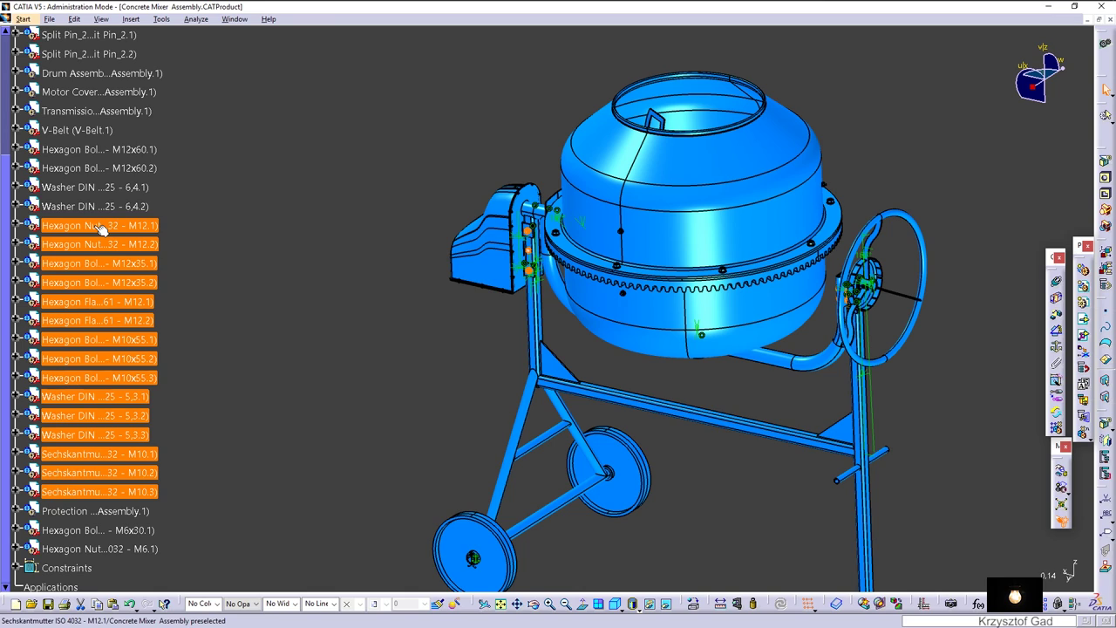
pyautogui.click(220, 605)
pyautogui.click(210, 491)
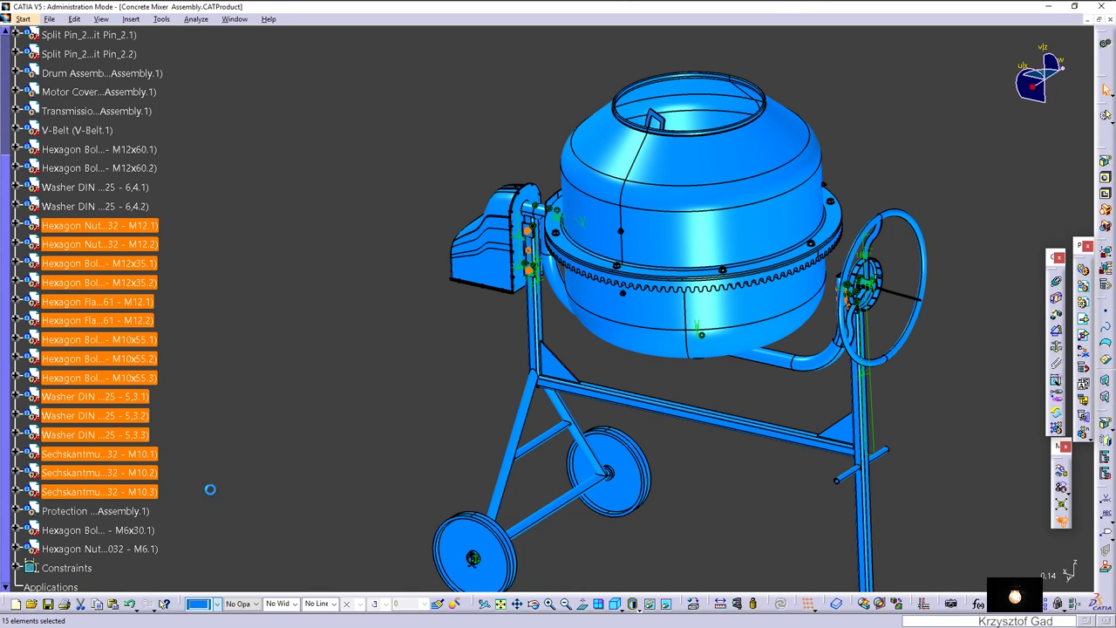
pyautogui.click(311, 458)
pyautogui.moveTo(575, 348); pyautogui.dragTo(656, 267, button='middle')
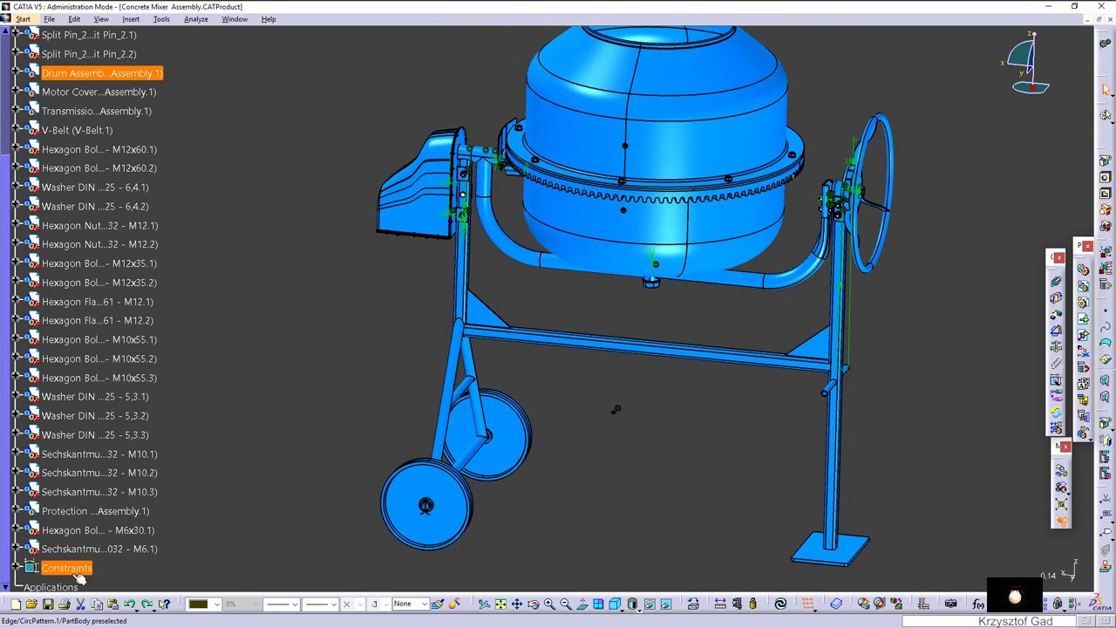
# Hide all assembly constraints from the model.
pyautogui.click(86, 535)
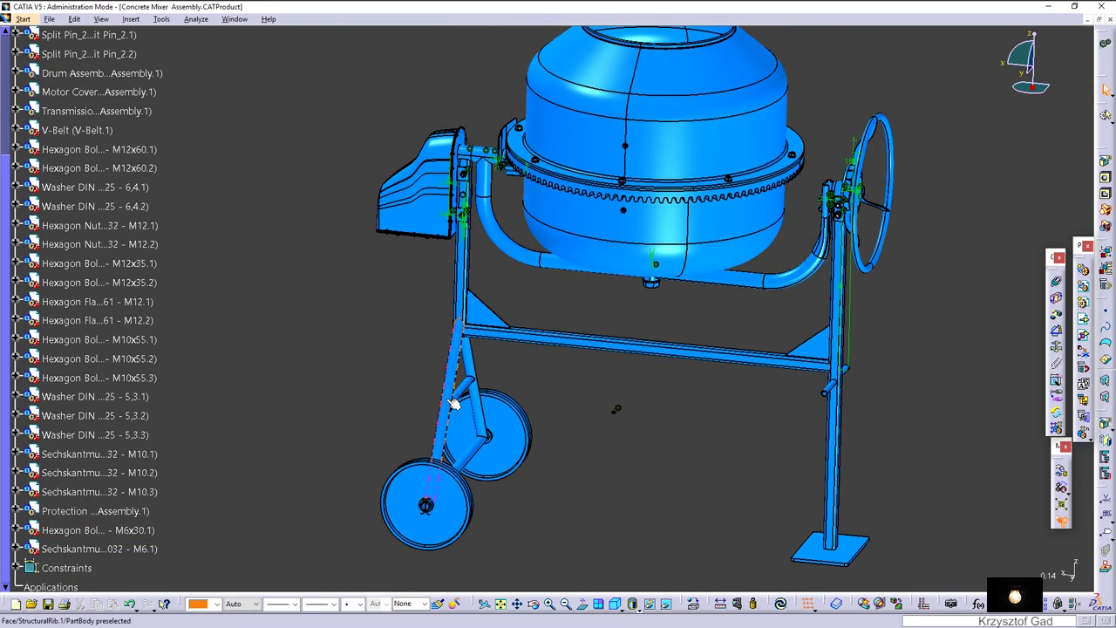
pyautogui.rightClick(85, 568)
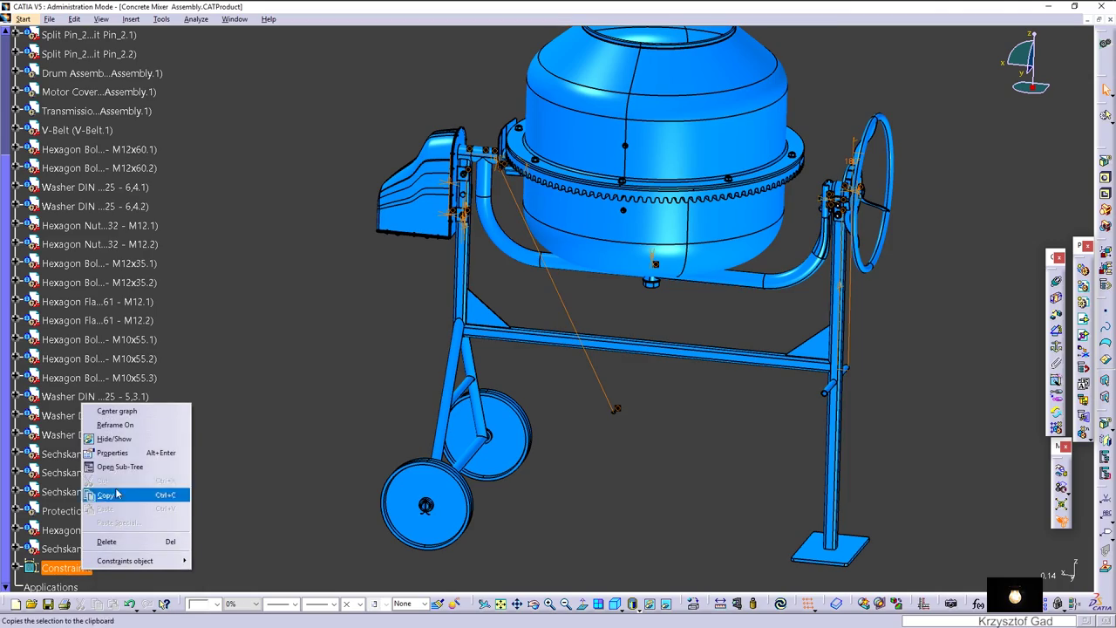
pyautogui.click(129, 441)
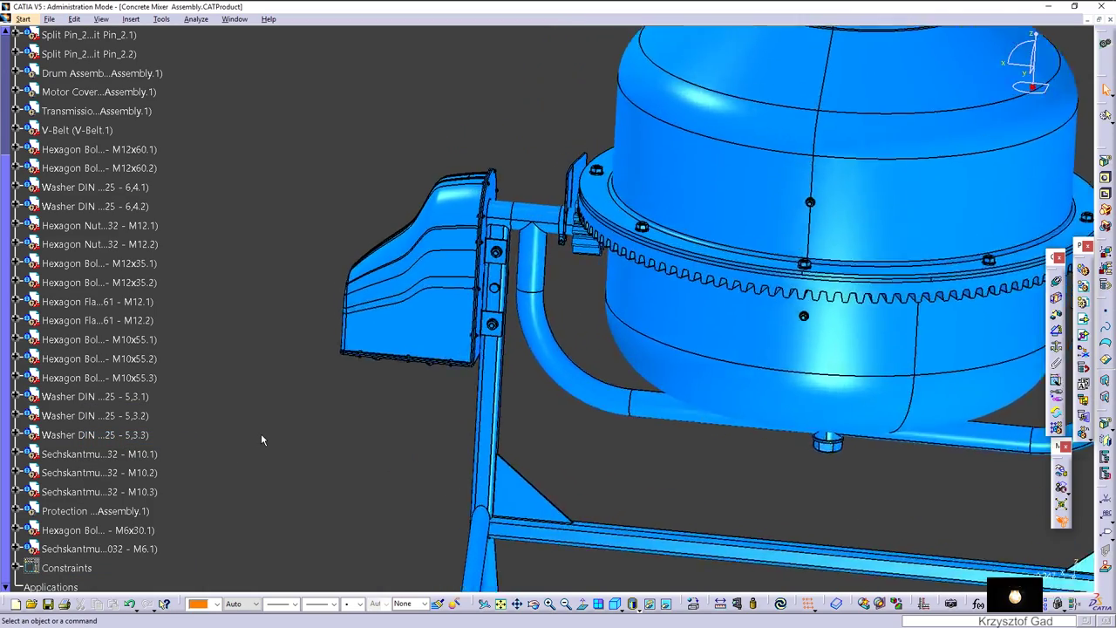
pyautogui.scroll(3, 261, 439)
pyautogui.scroll(3, 553, 366)
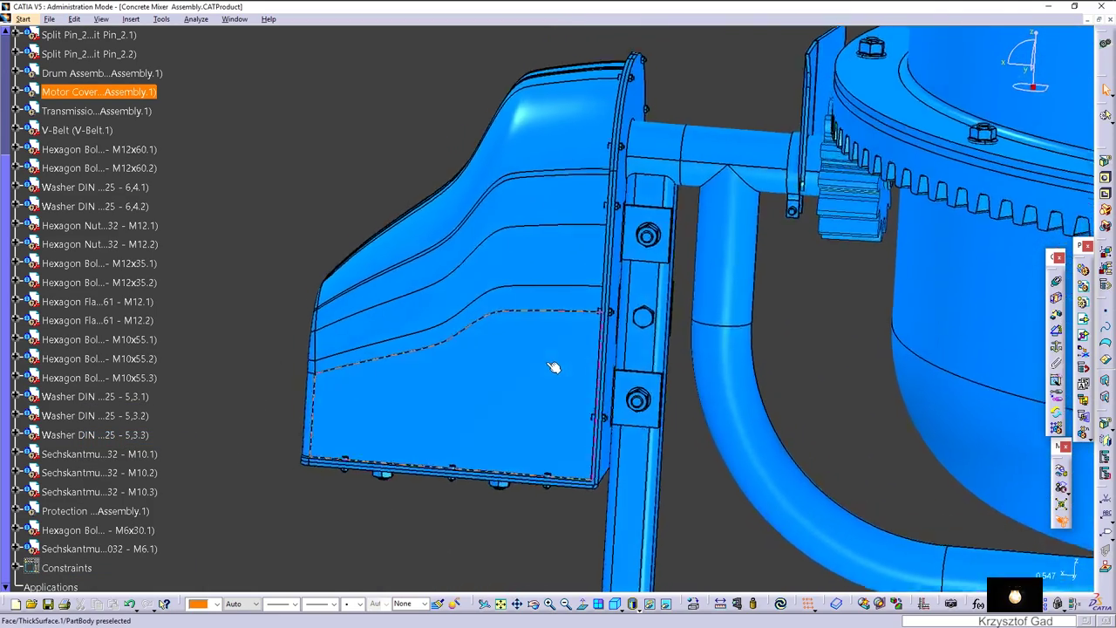
pyautogui.scroll(2, 554, 366)
pyautogui.scroll(2, 552, 367)
pyautogui.scroll(2, 550, 369)
pyautogui.scroll(2, 549, 370)
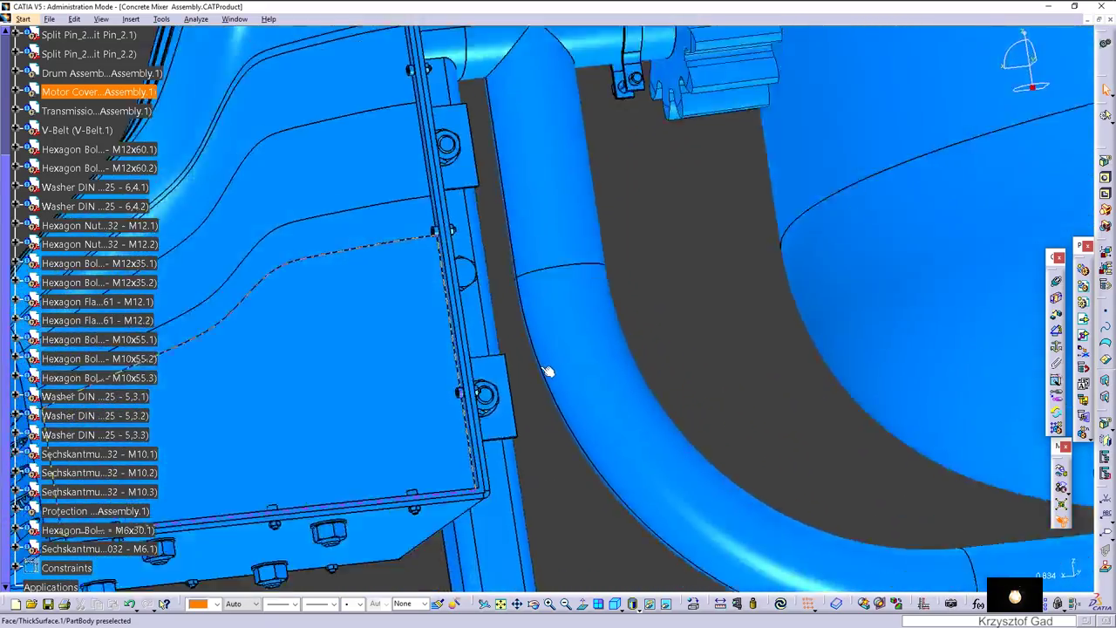
pyautogui.scroll(-5, 549, 370)
pyautogui.scroll(-5, 535, 378)
# Set No Color on both Hexagon Bolt M12x60 handwheel bolts and inspect the uniformly blue mixer.
pyautogui.moveTo(535, 378); pyautogui.dragTo(366, 470, button='middle')
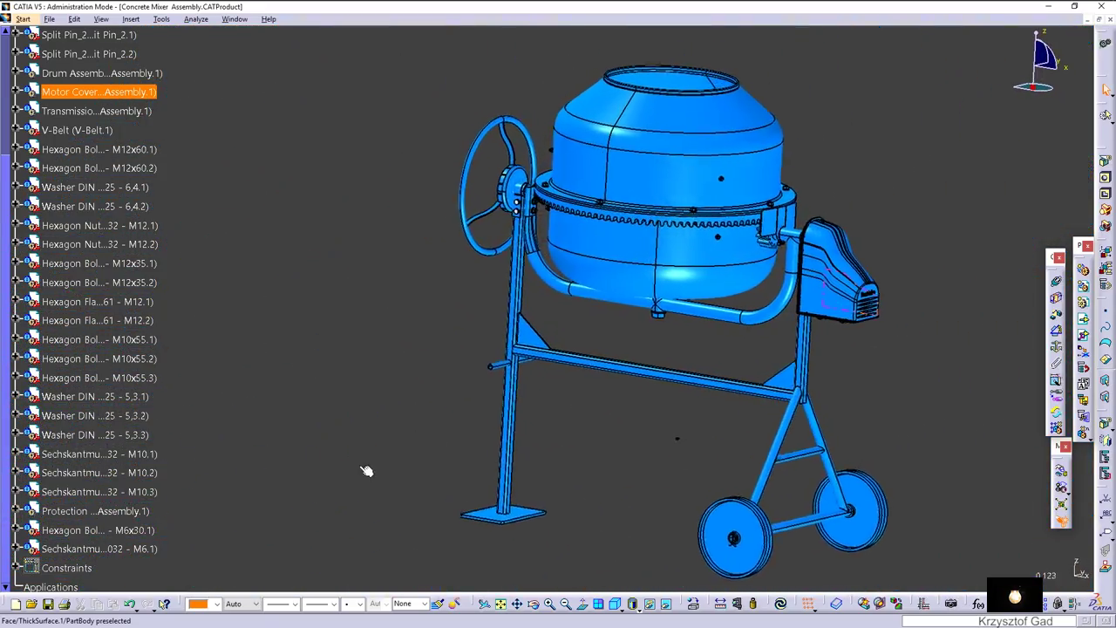
pyautogui.scroll(2, 366, 471)
pyautogui.scroll(4, 357, 465)
pyautogui.scroll(2, 306, 436)
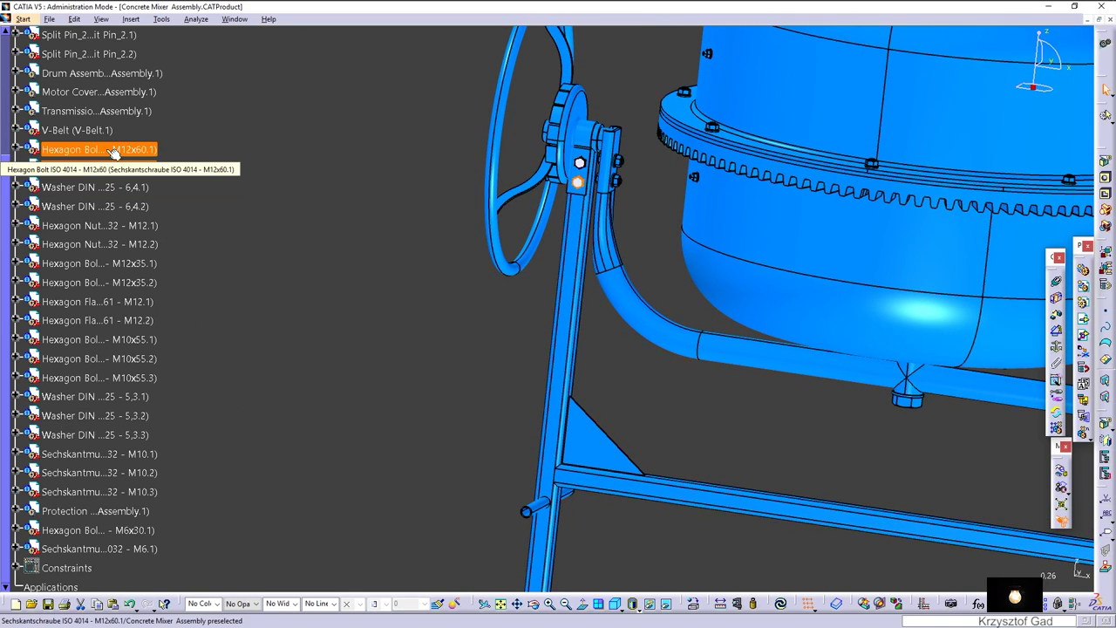
pyautogui.click(219, 605)
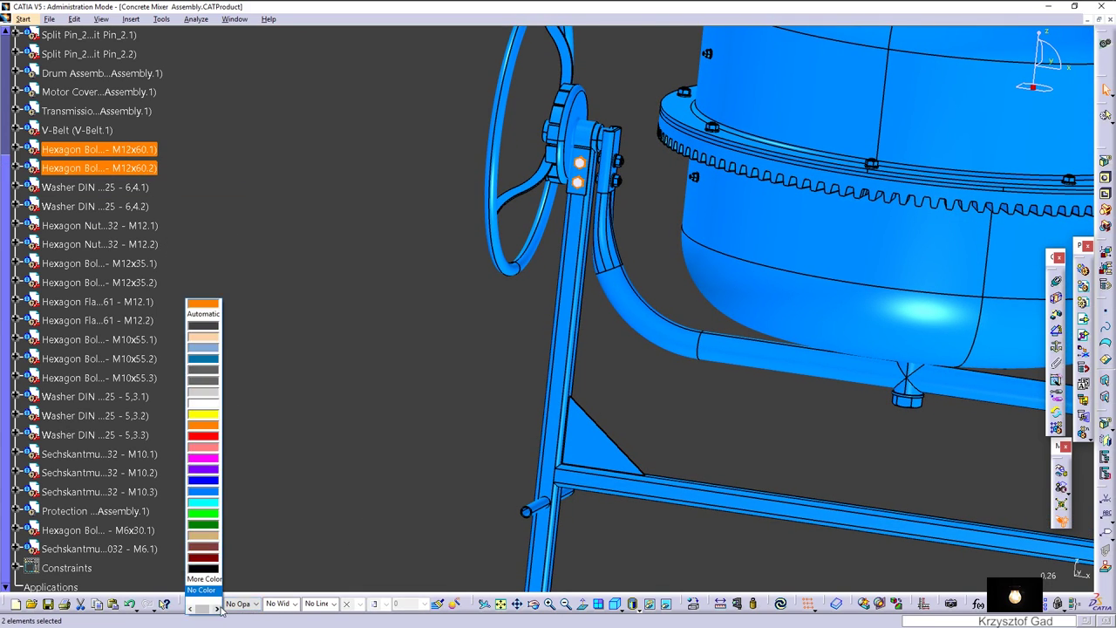
pyautogui.click(218, 492)
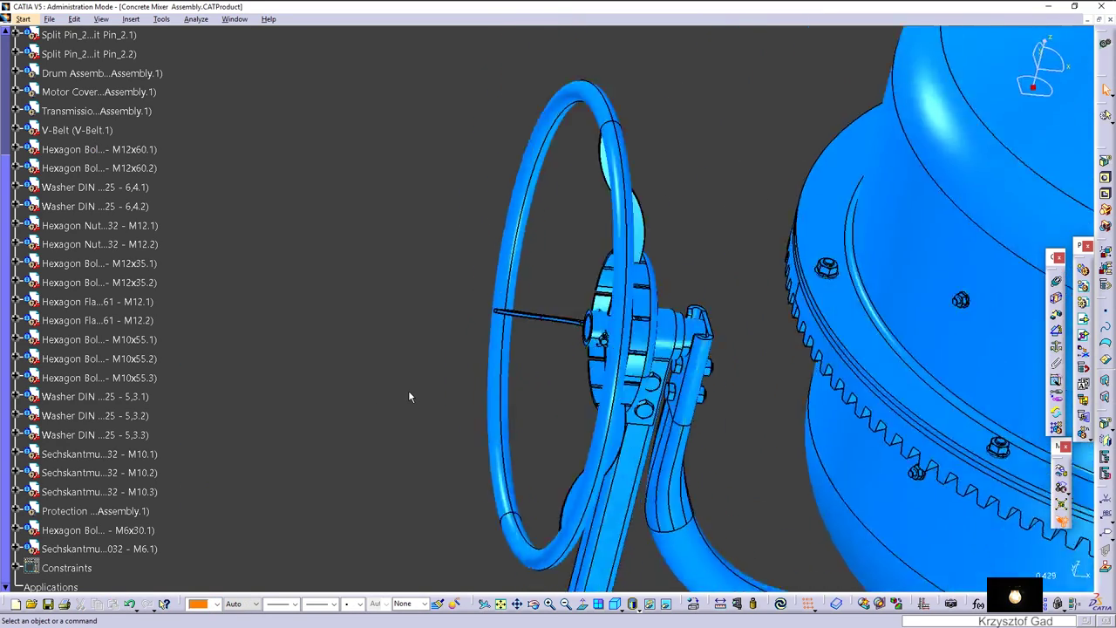
pyautogui.moveTo(428, 402); pyautogui.dragTo(690, 495, button='middle')
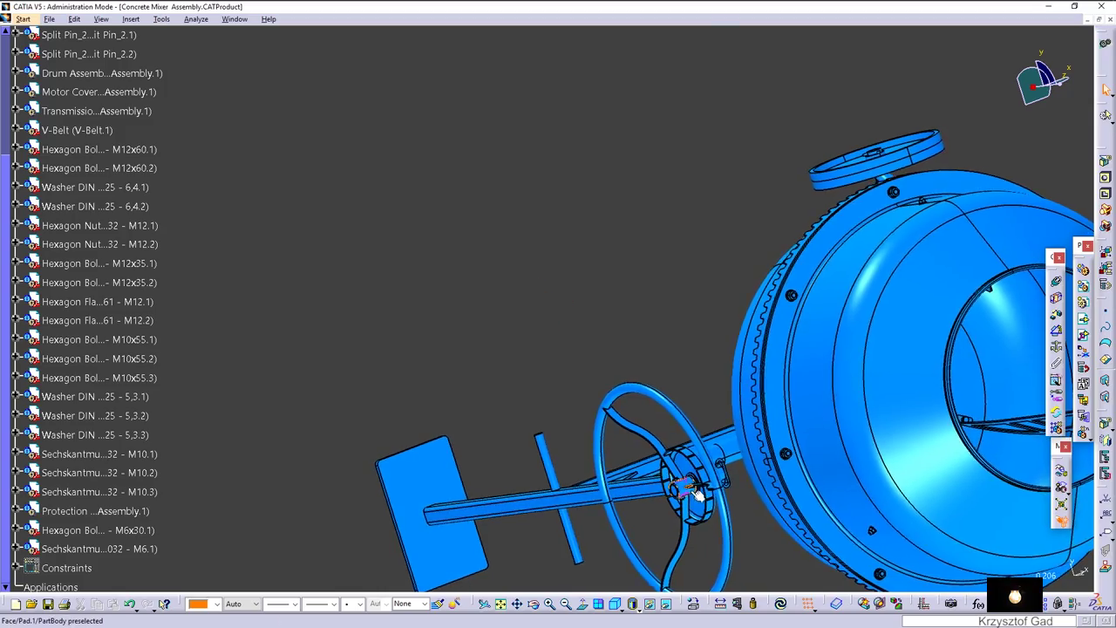